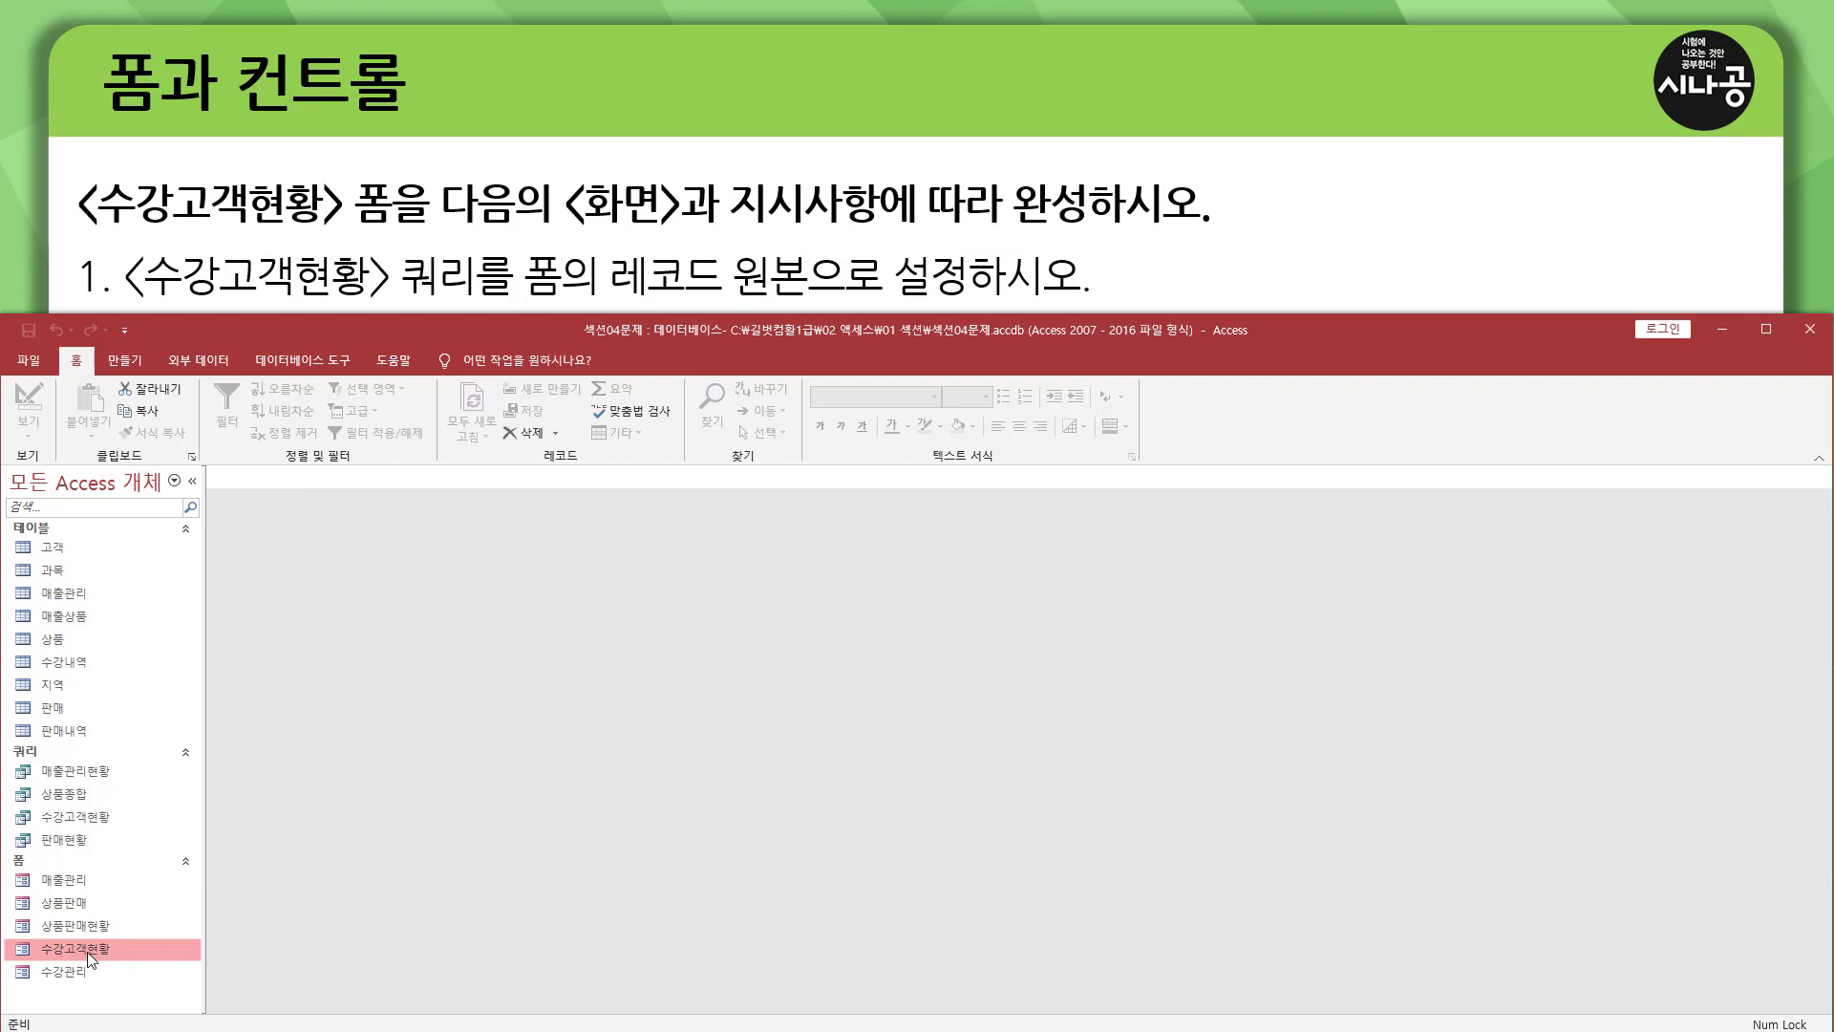
Open the 수강고객현황 form in Design view and display the property sheet for the whole form.
double_click(89, 950)
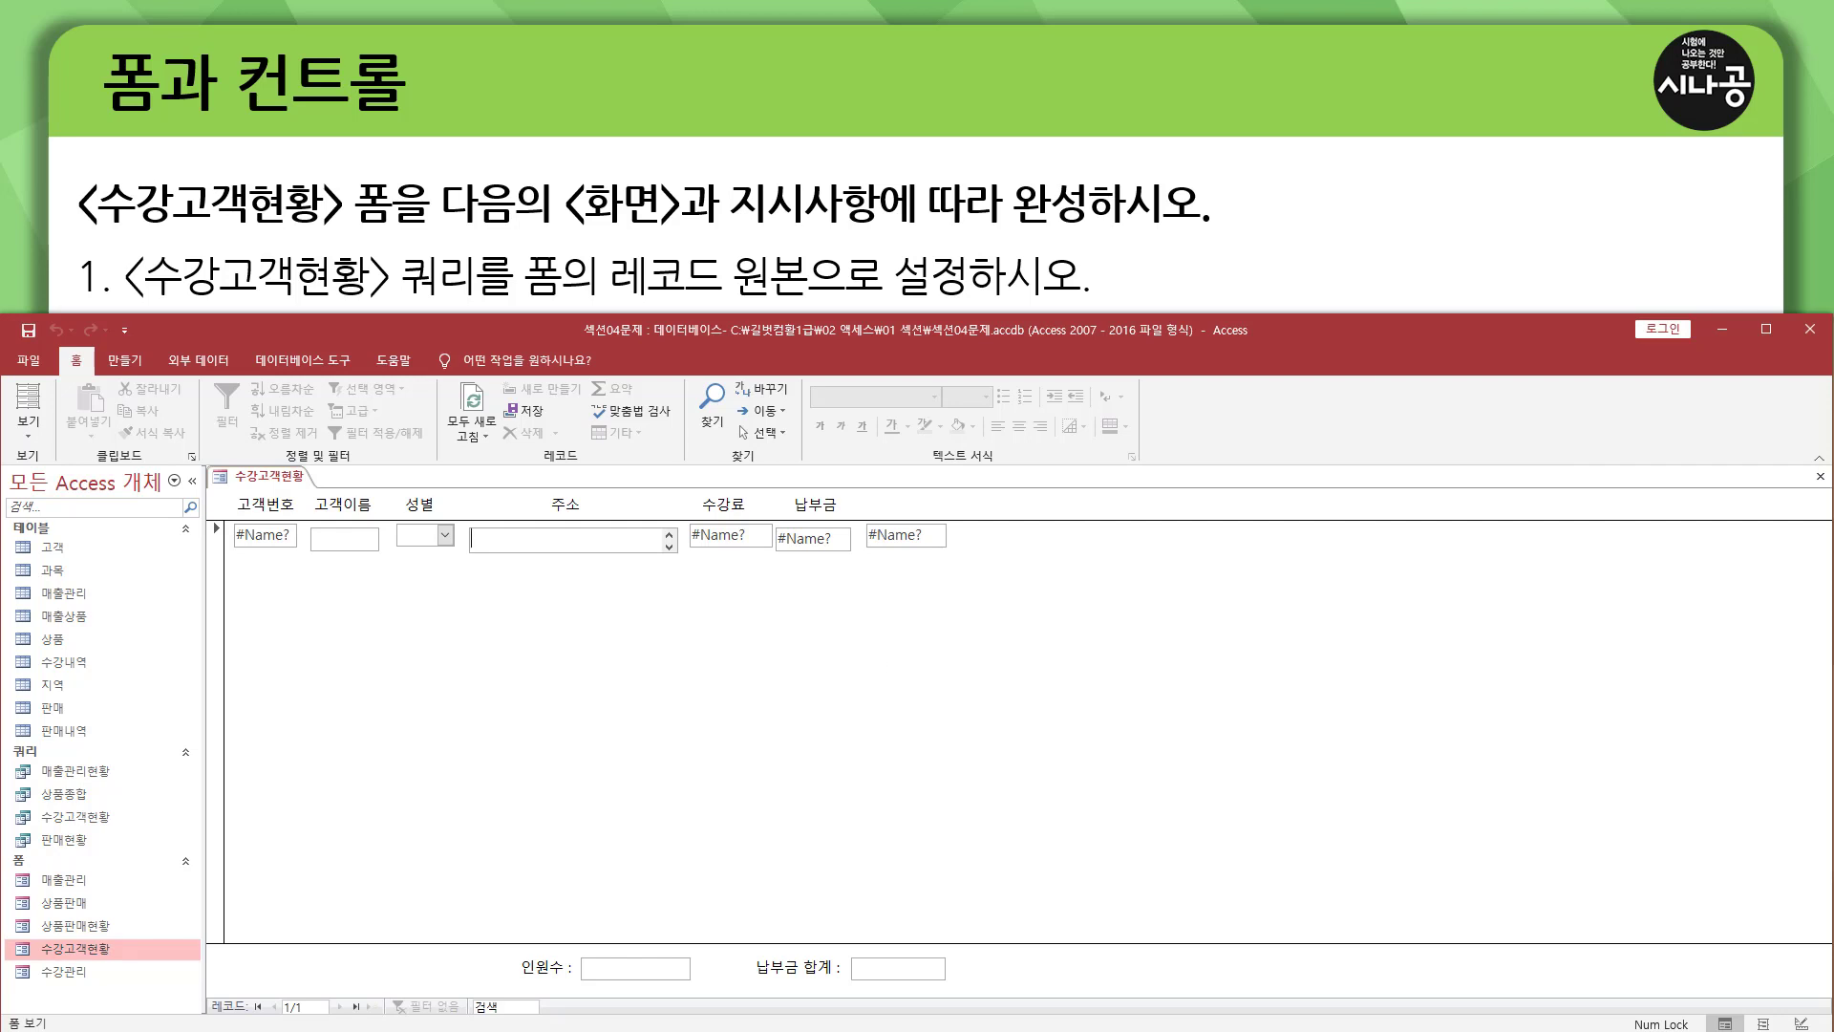
left_click(31, 437)
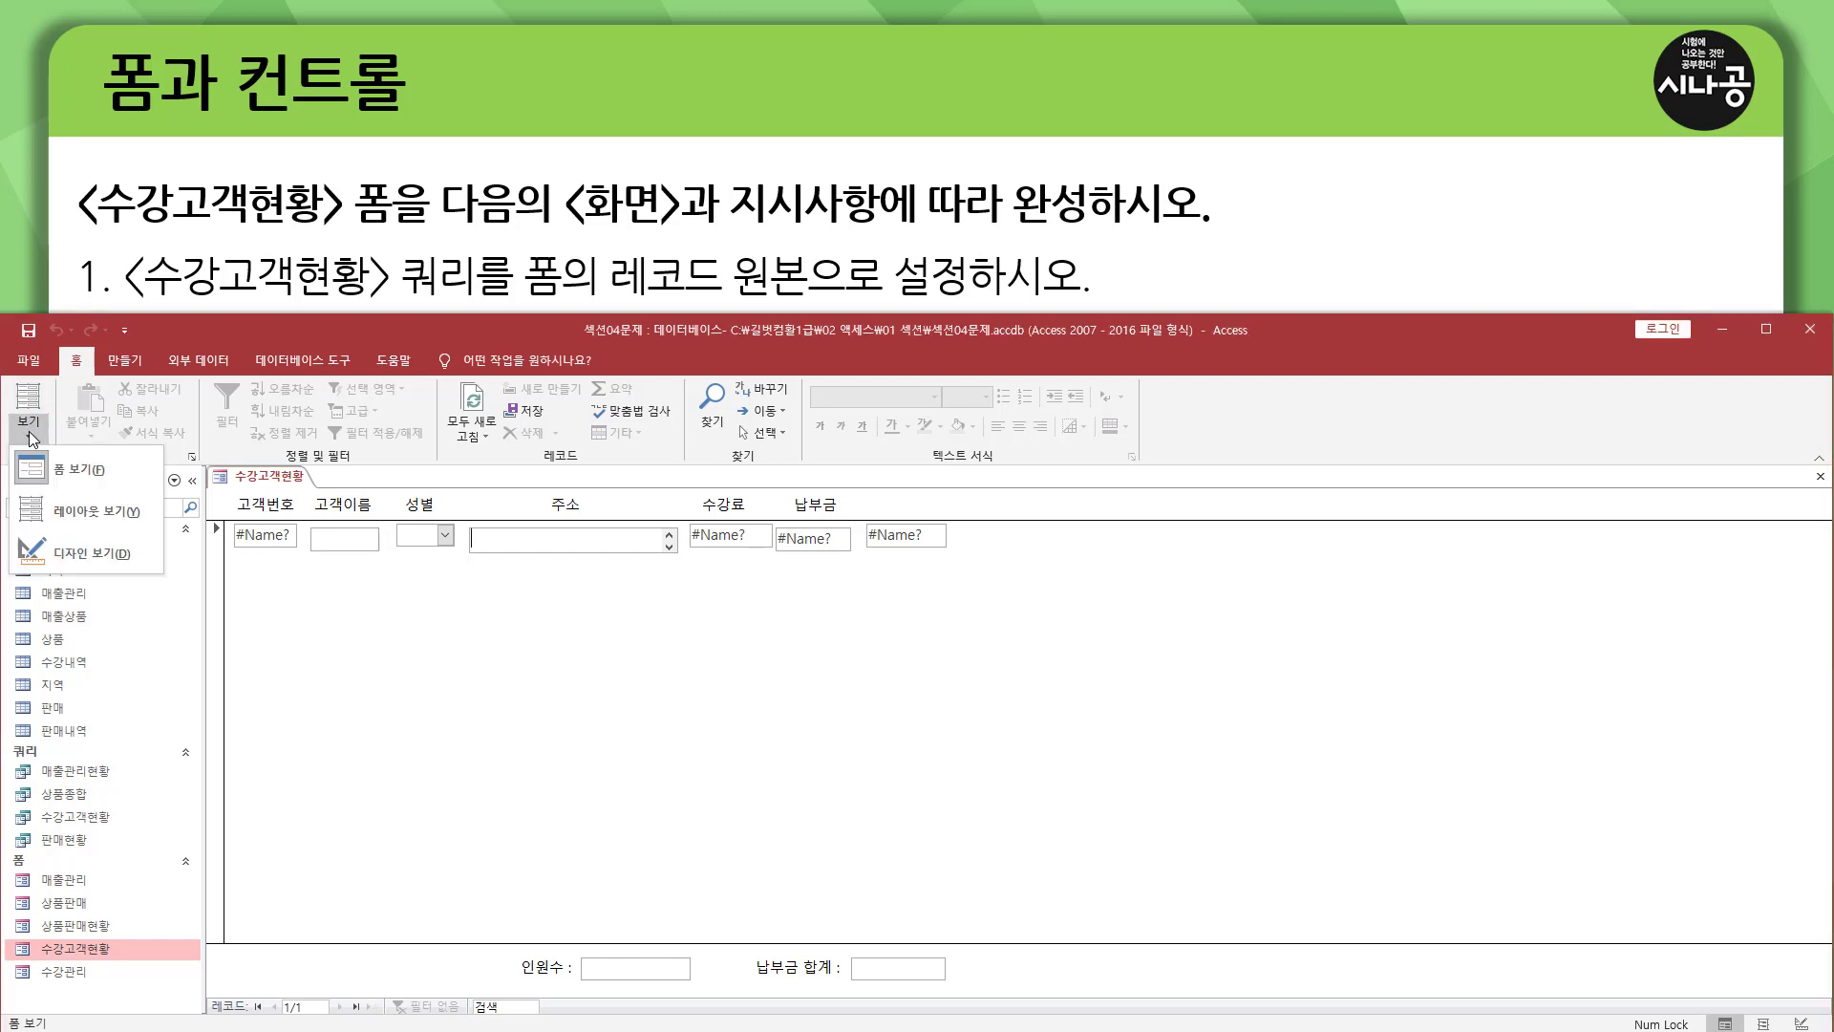
left_click(88, 552)
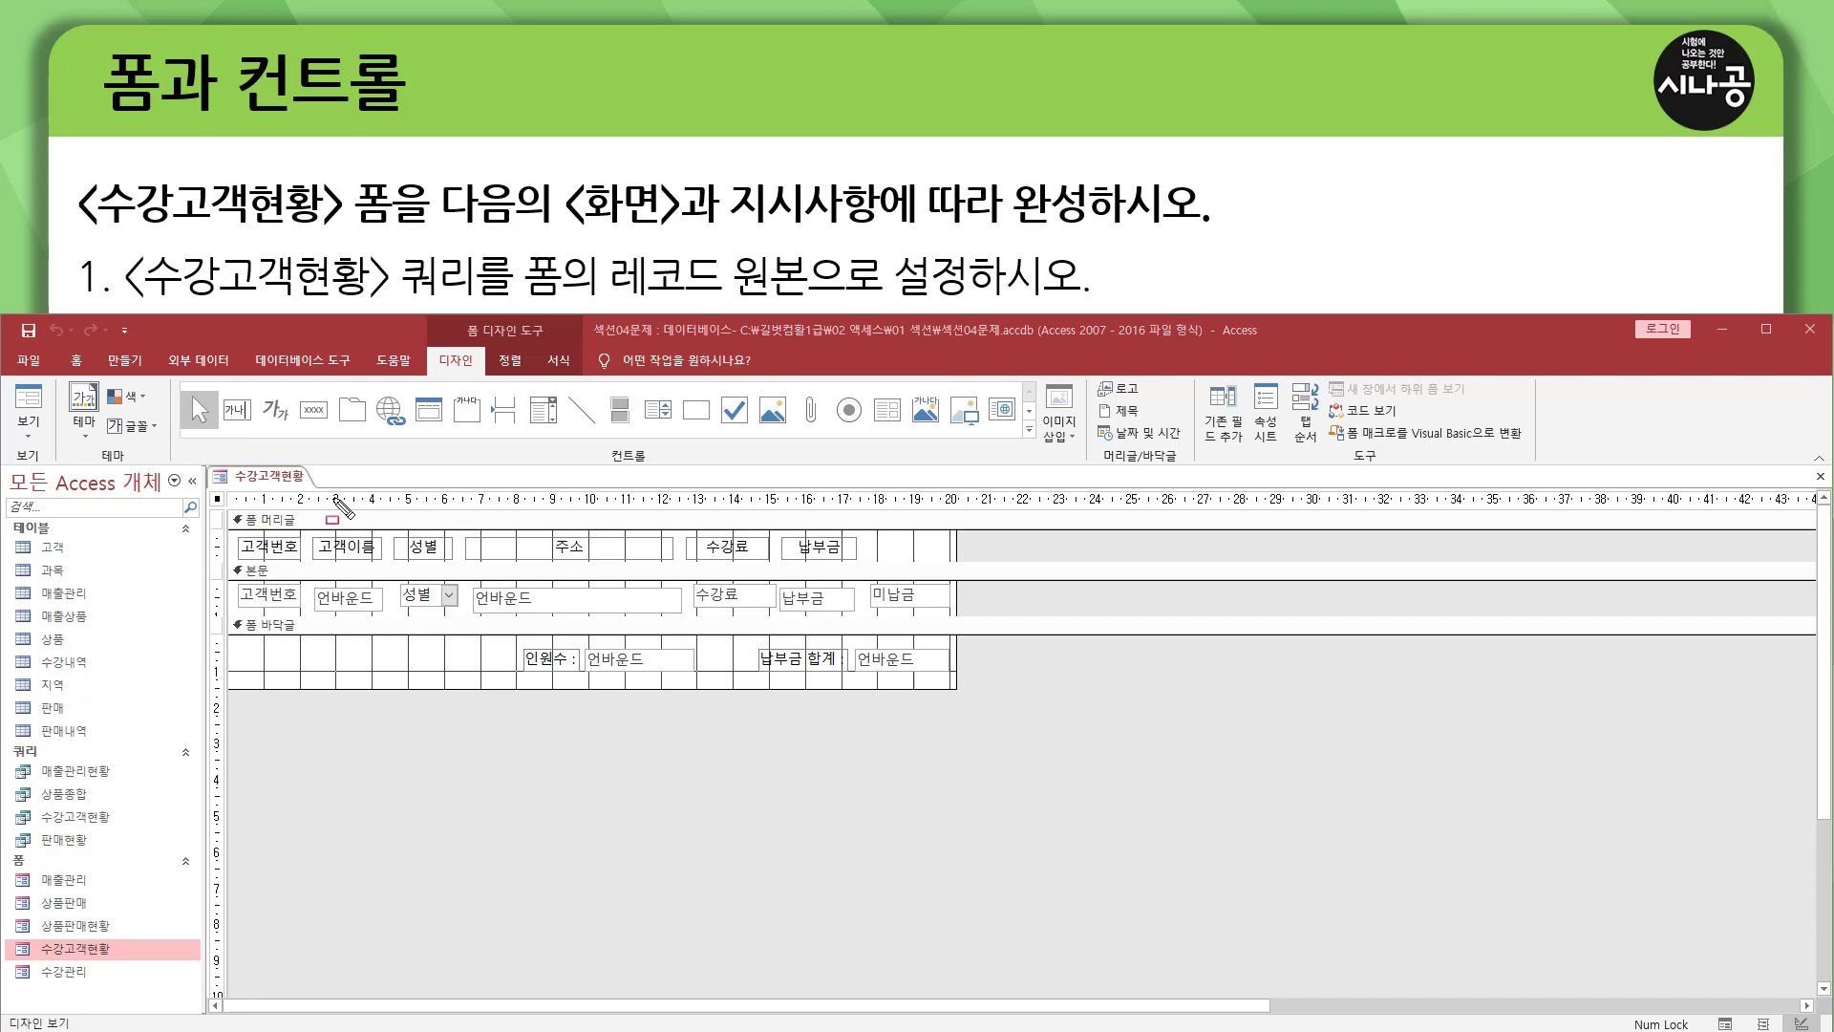
left_click(218, 498)
double_click(217, 501)
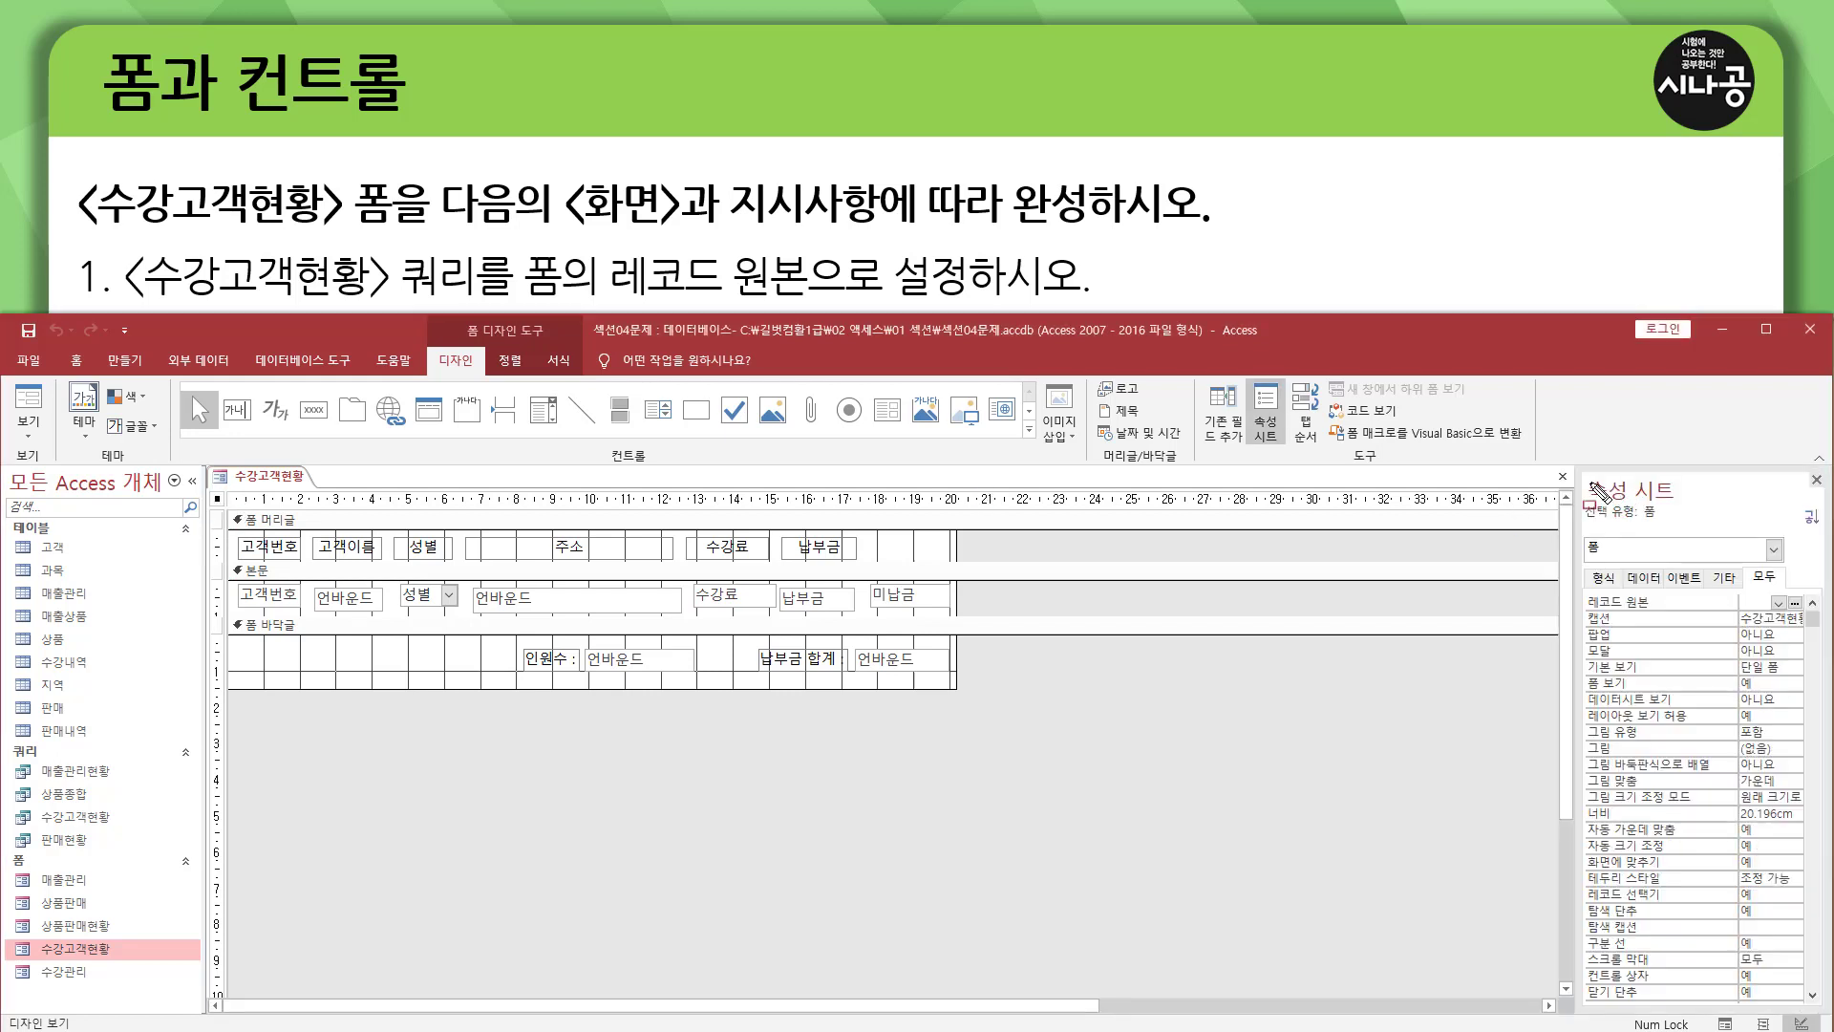
mouse_move(1584, 476)
left_mouse_down()
mouse_move(1693, 502)
mouse_move(1831, 744)
mouse_move(1832, 999)
left_mouse_up()
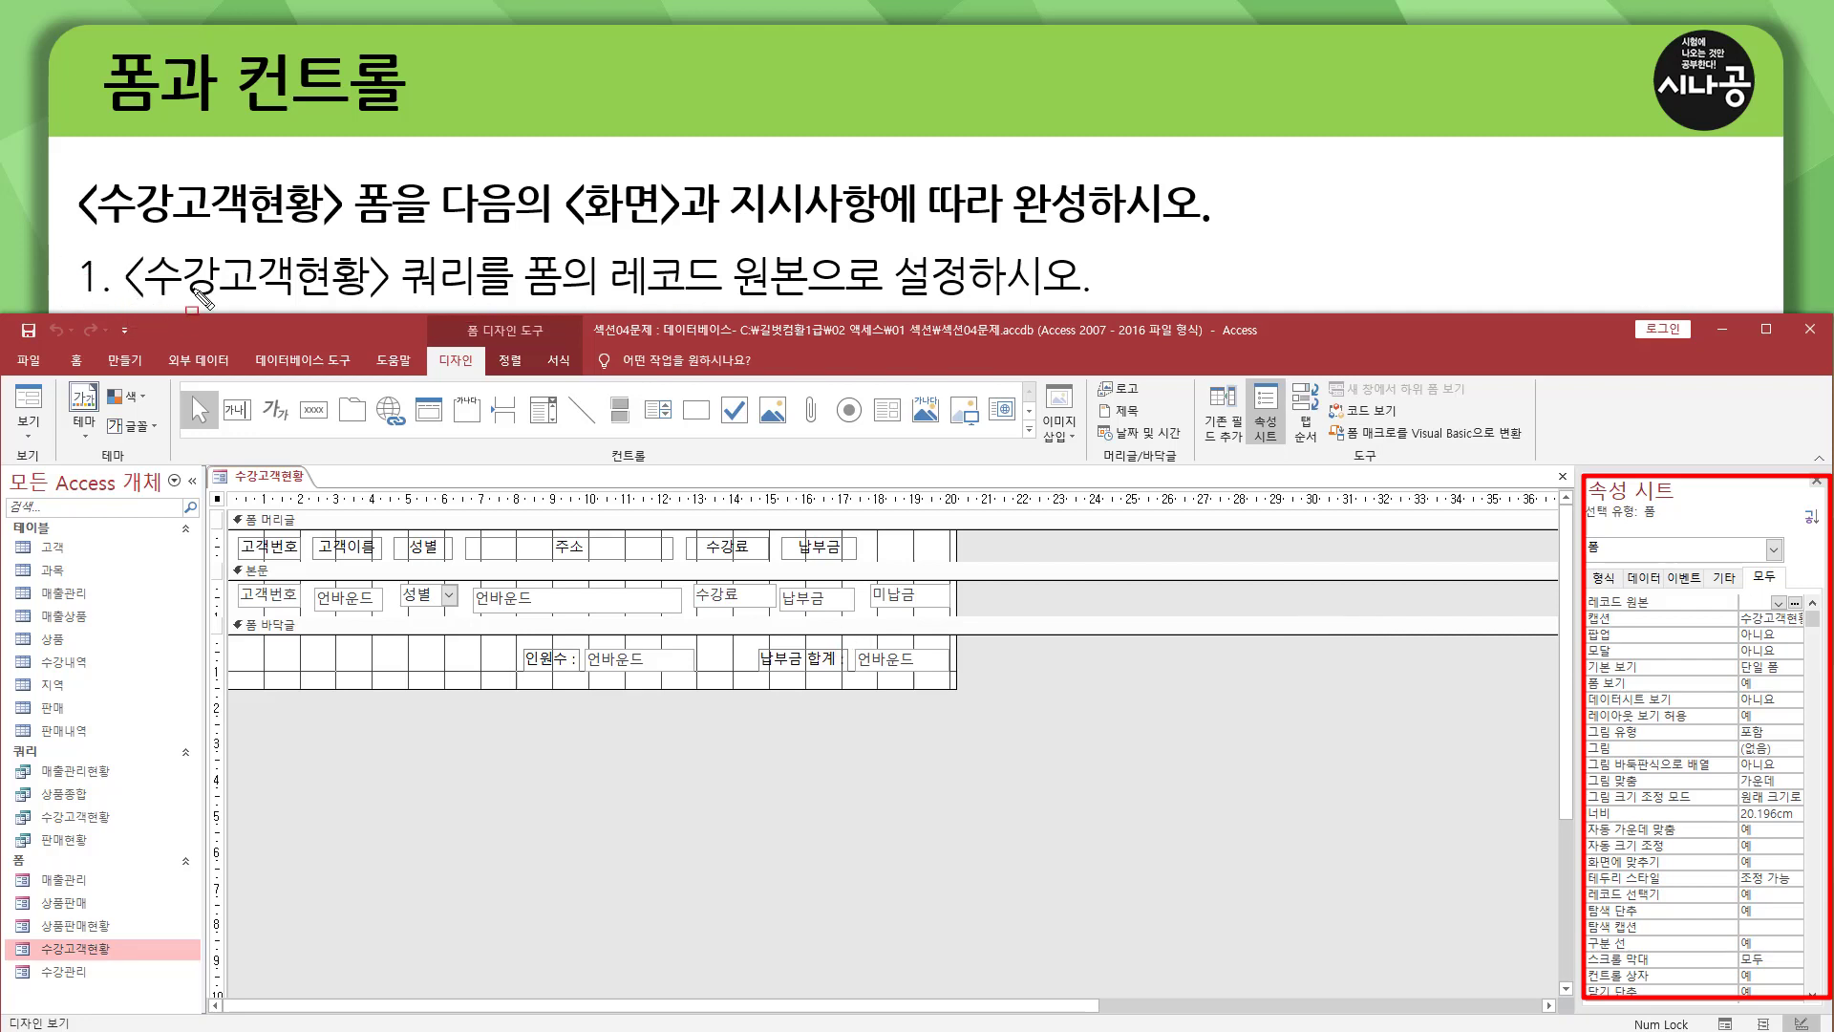
mouse_move(136, 300)
left_mouse_down()
mouse_move(420, 300)
mouse_move(475, 245)
left_mouse_up()
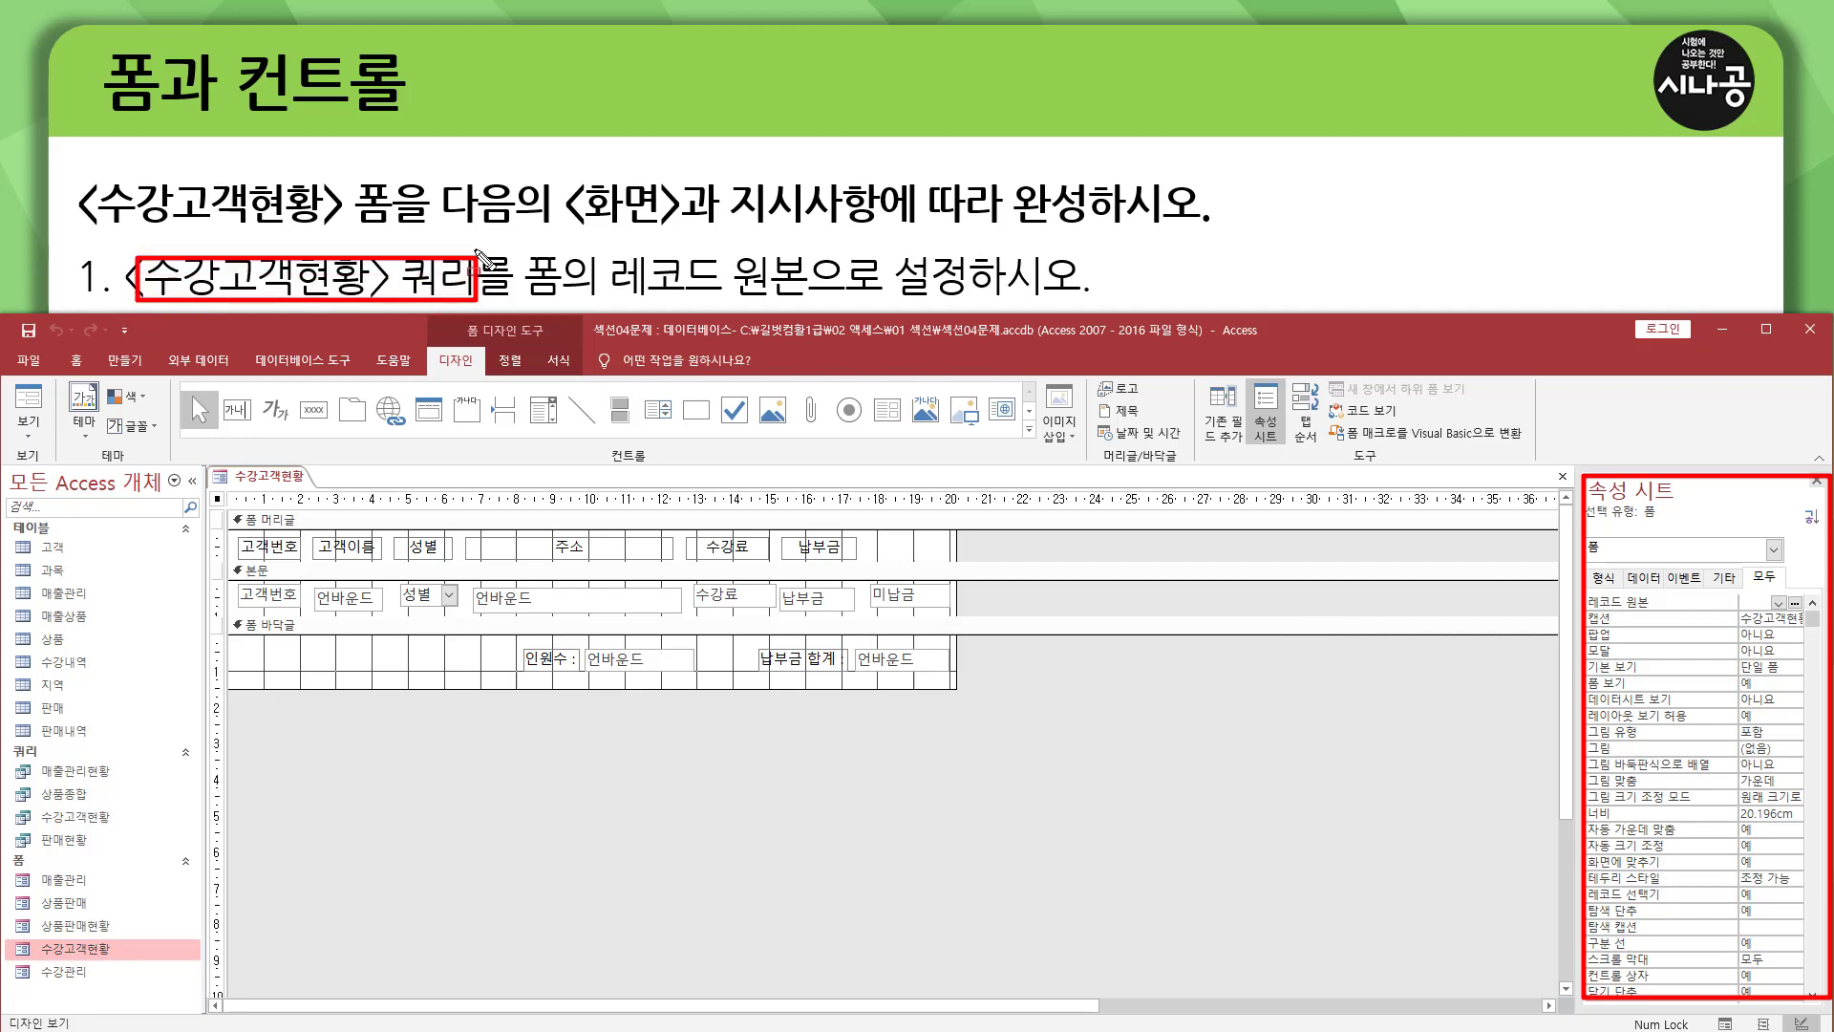
left_click_drag(607, 295, 834, 297)
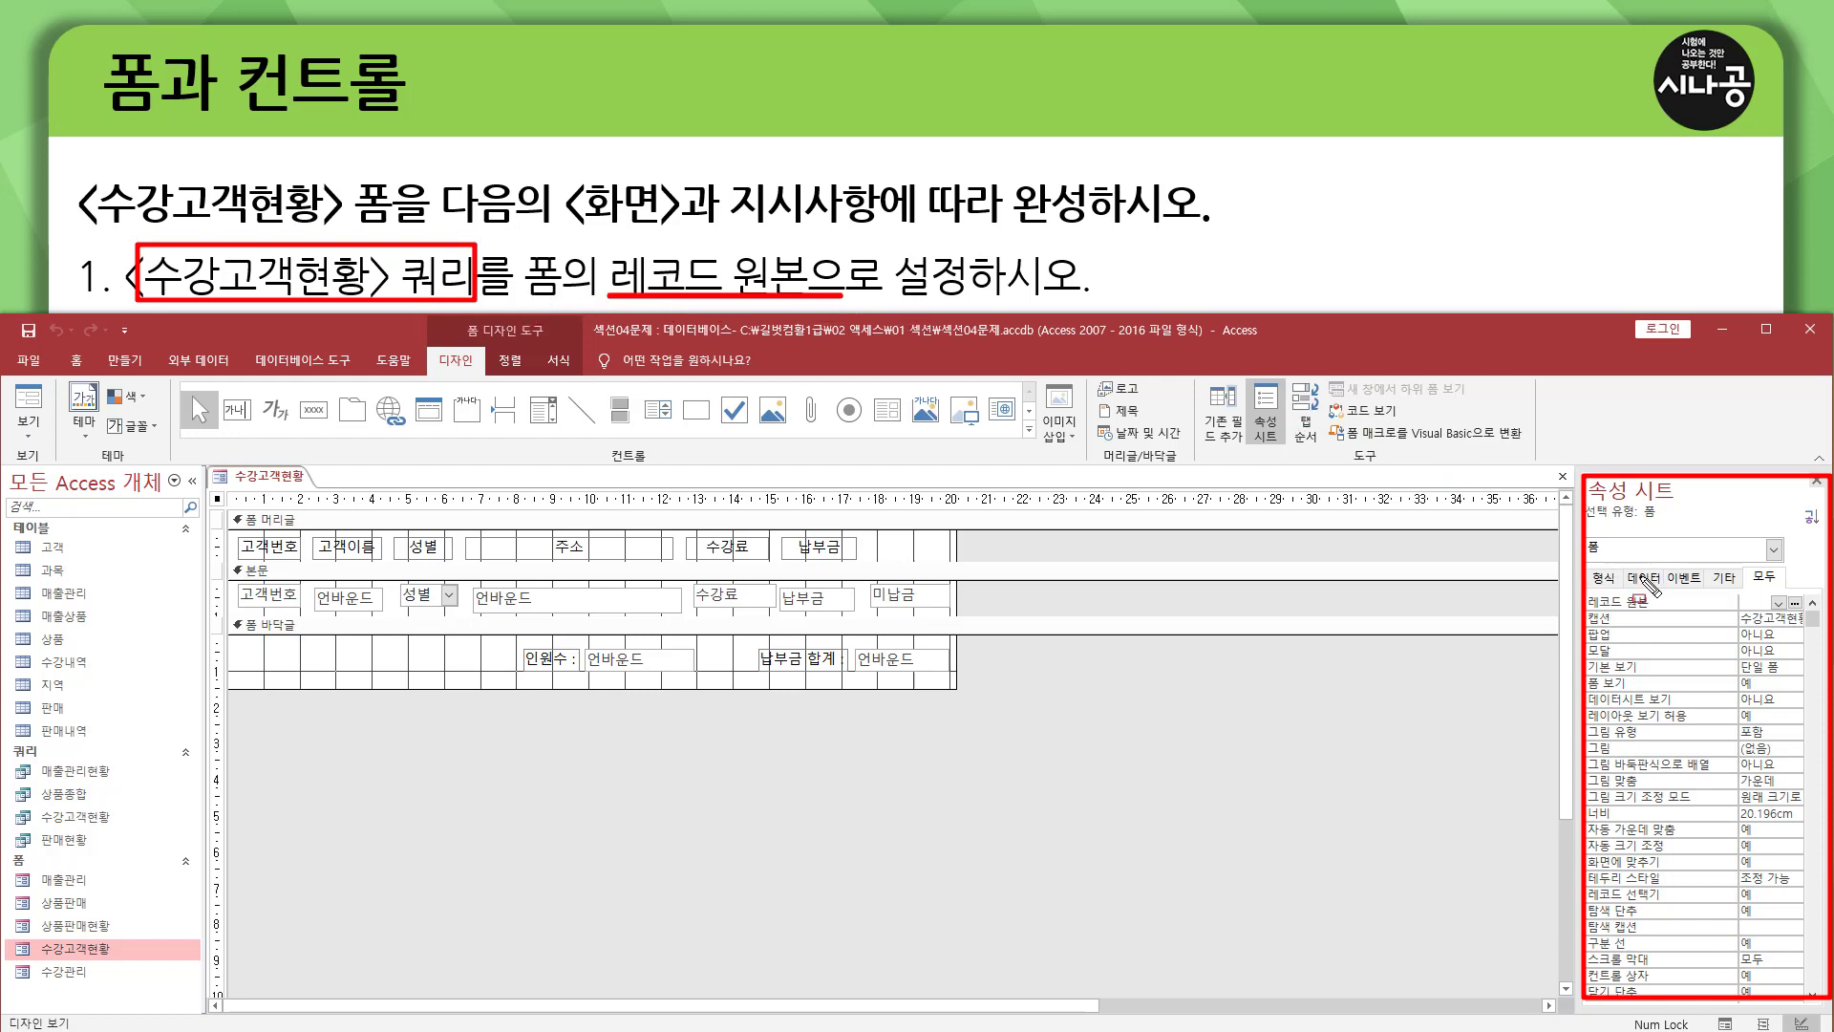
mouse_move(1625, 560)
left_mouse_down()
mouse_move(1660, 561)
mouse_move(1663, 595)
left_mouse_up()
key("Escape")
Set the form's record source (레코드 원본) to the 수강고객현황 query.
left_click(1658, 585)
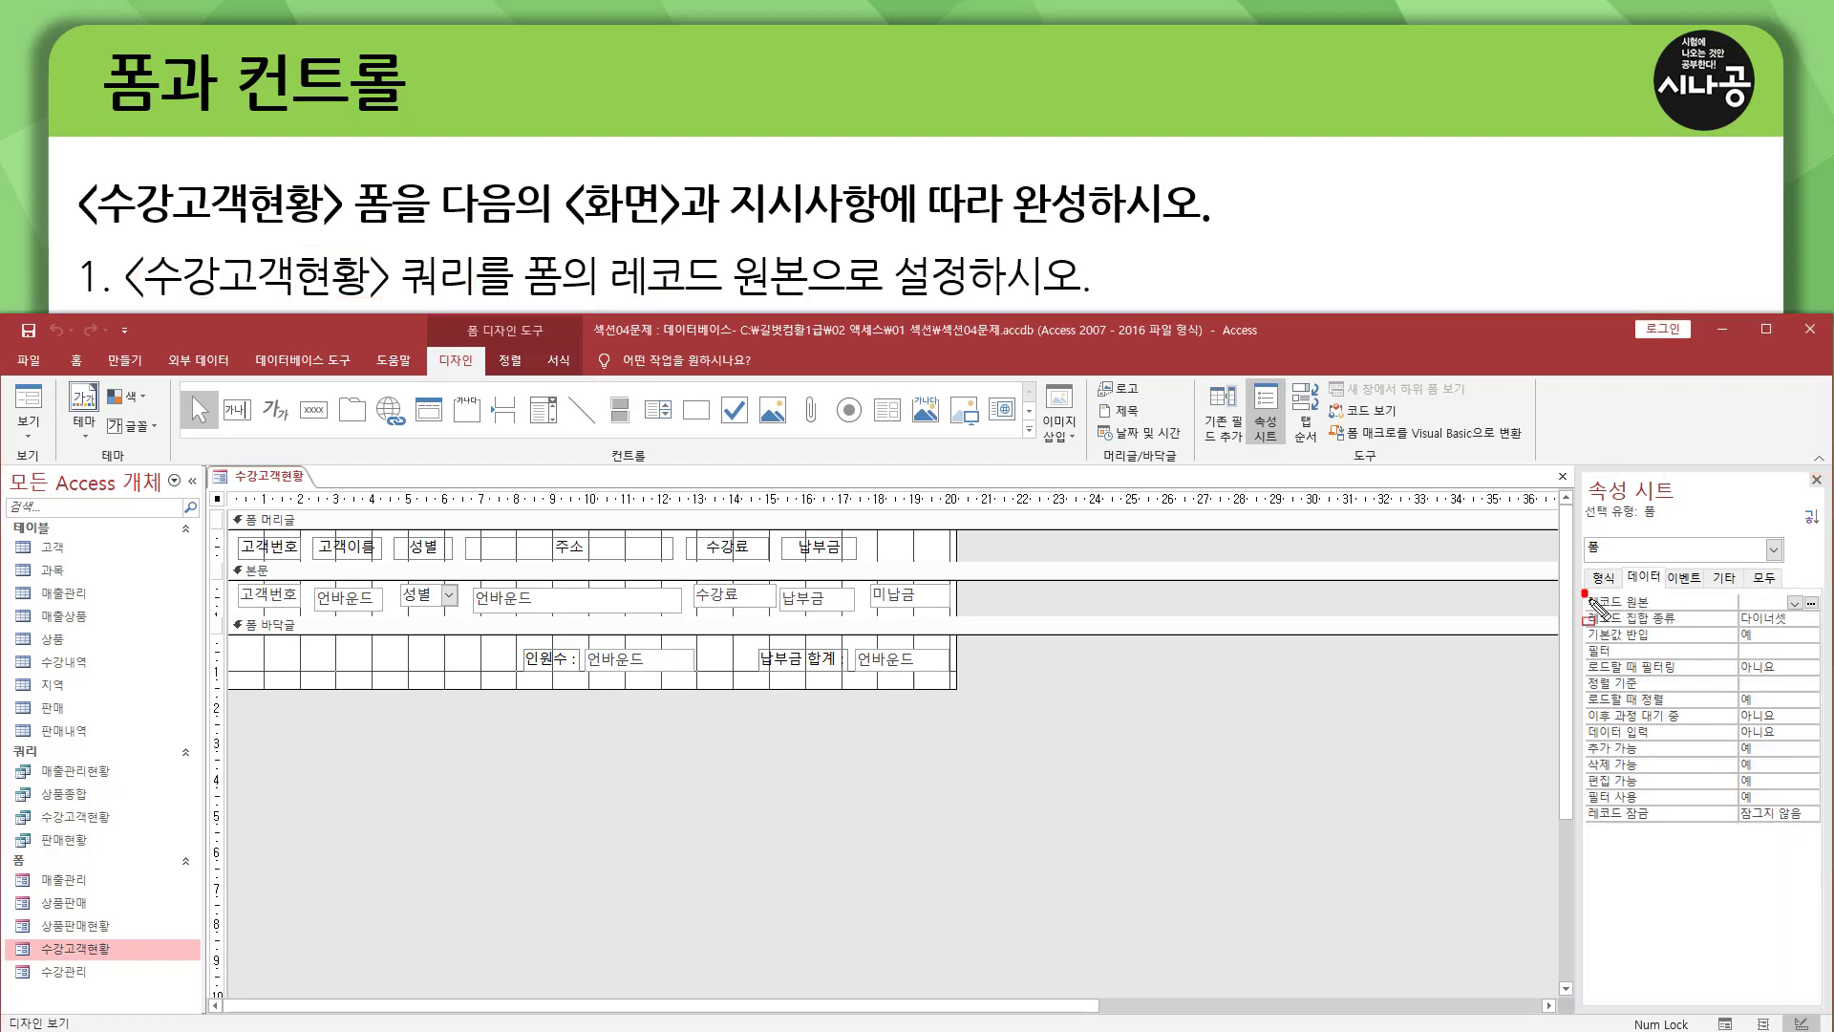
left_click_drag(1584, 591, 1654, 613)
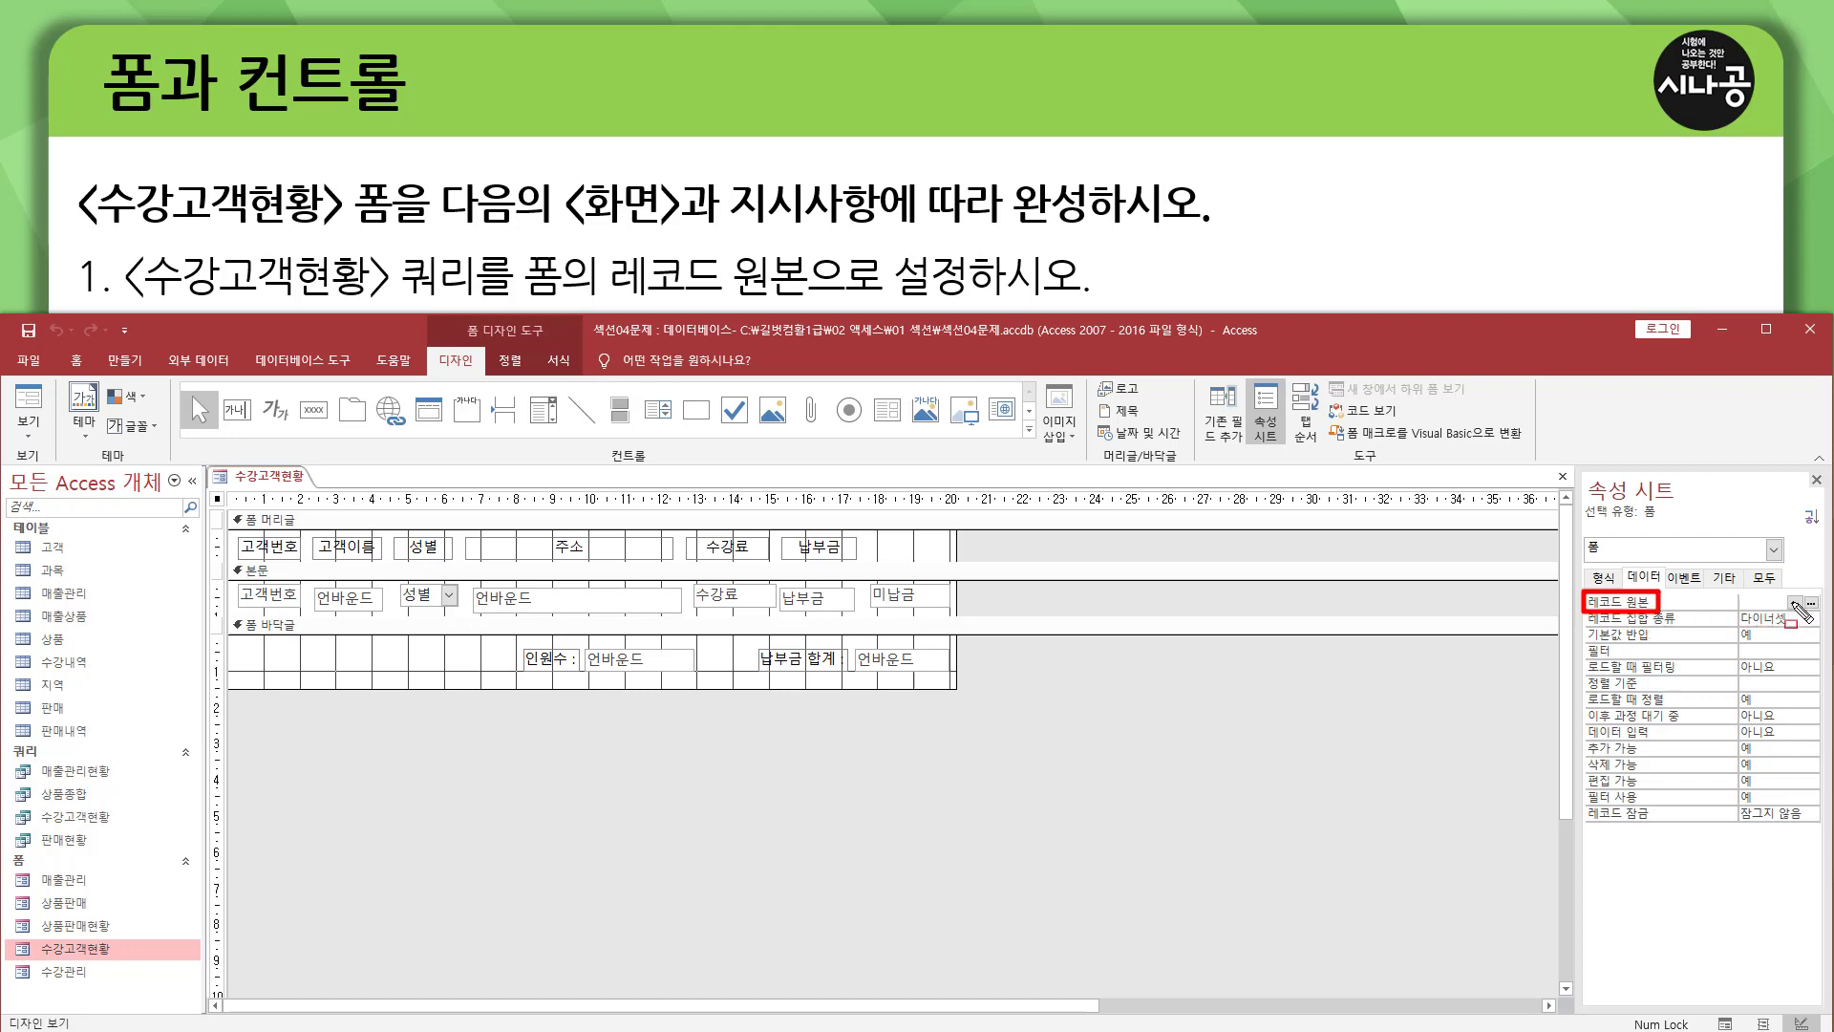
left_click_drag(1783, 590, 1805, 613)
key("Escape")
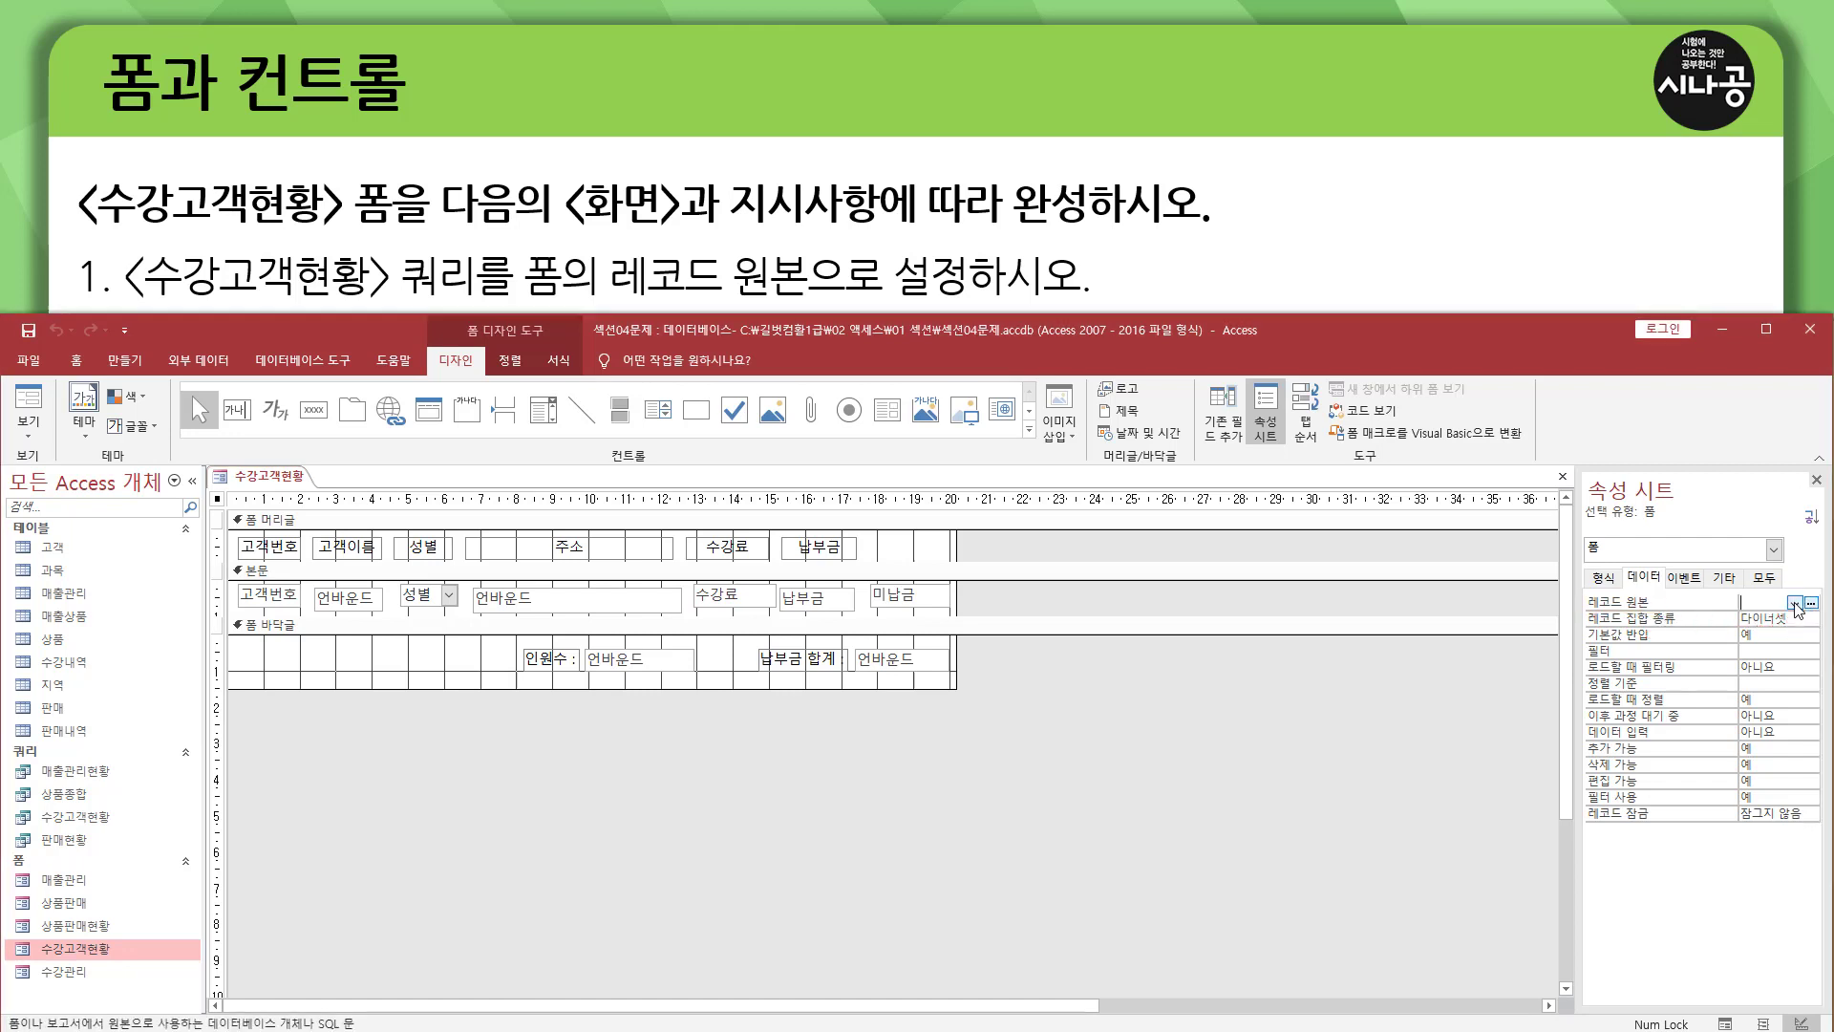
left_click(1796, 605)
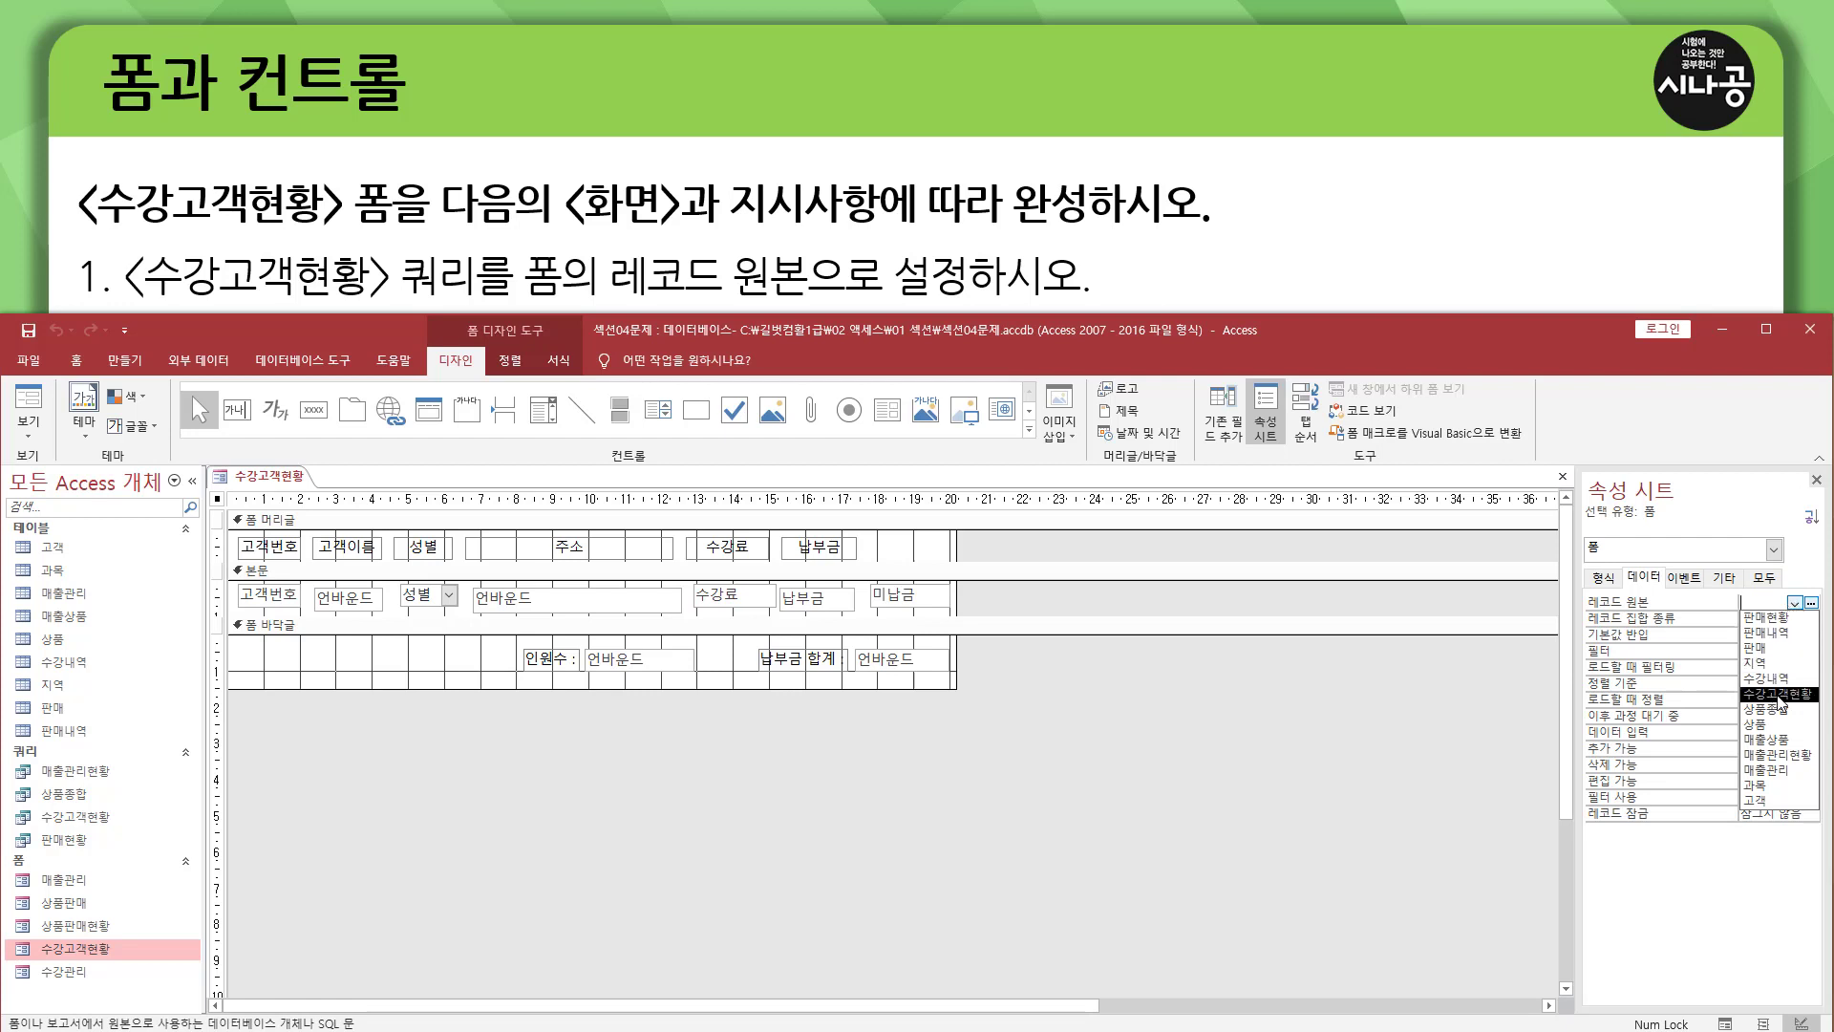
left_click(1779, 694)
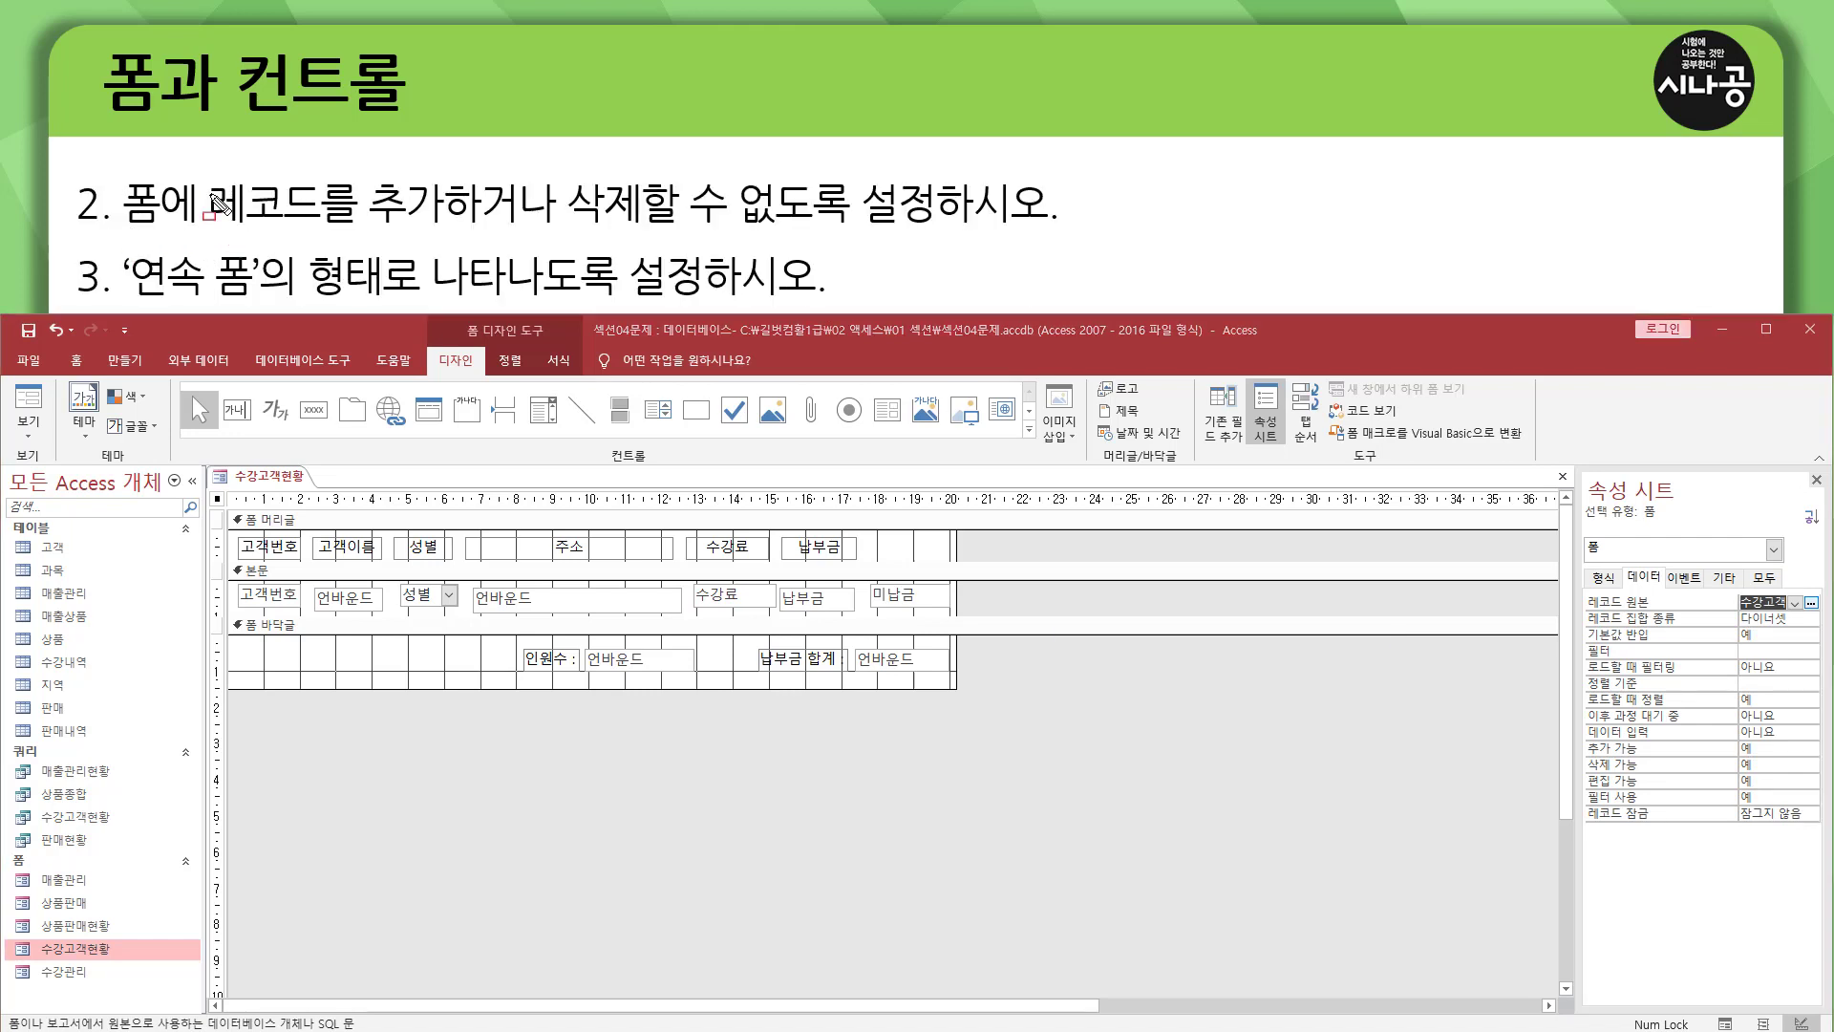
mouse_move(114, 229)
left_mouse_down()
mouse_move(324, 228)
mouse_move(392, 203)
mouse_move(468, 238)
left_mouse_up()
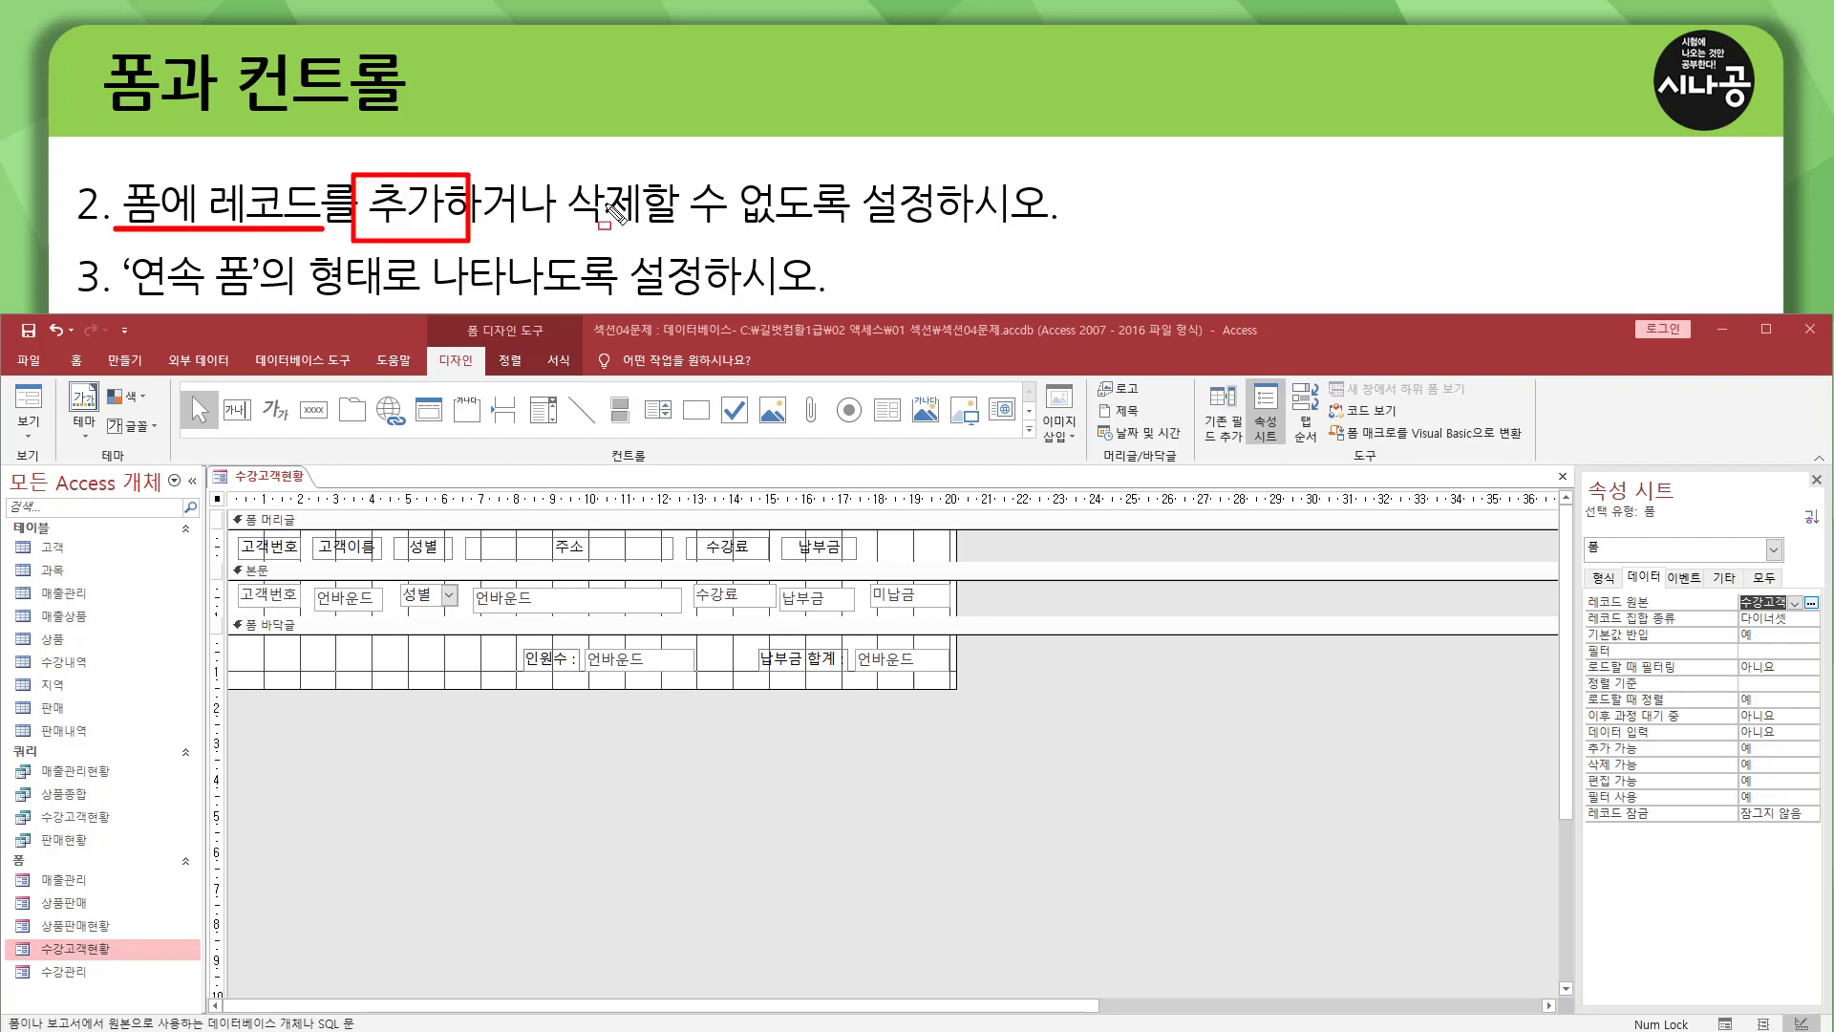
mouse_move(565, 161)
left_mouse_down()
mouse_move(667, 234)
mouse_move(1050, 229)
left_mouse_up()
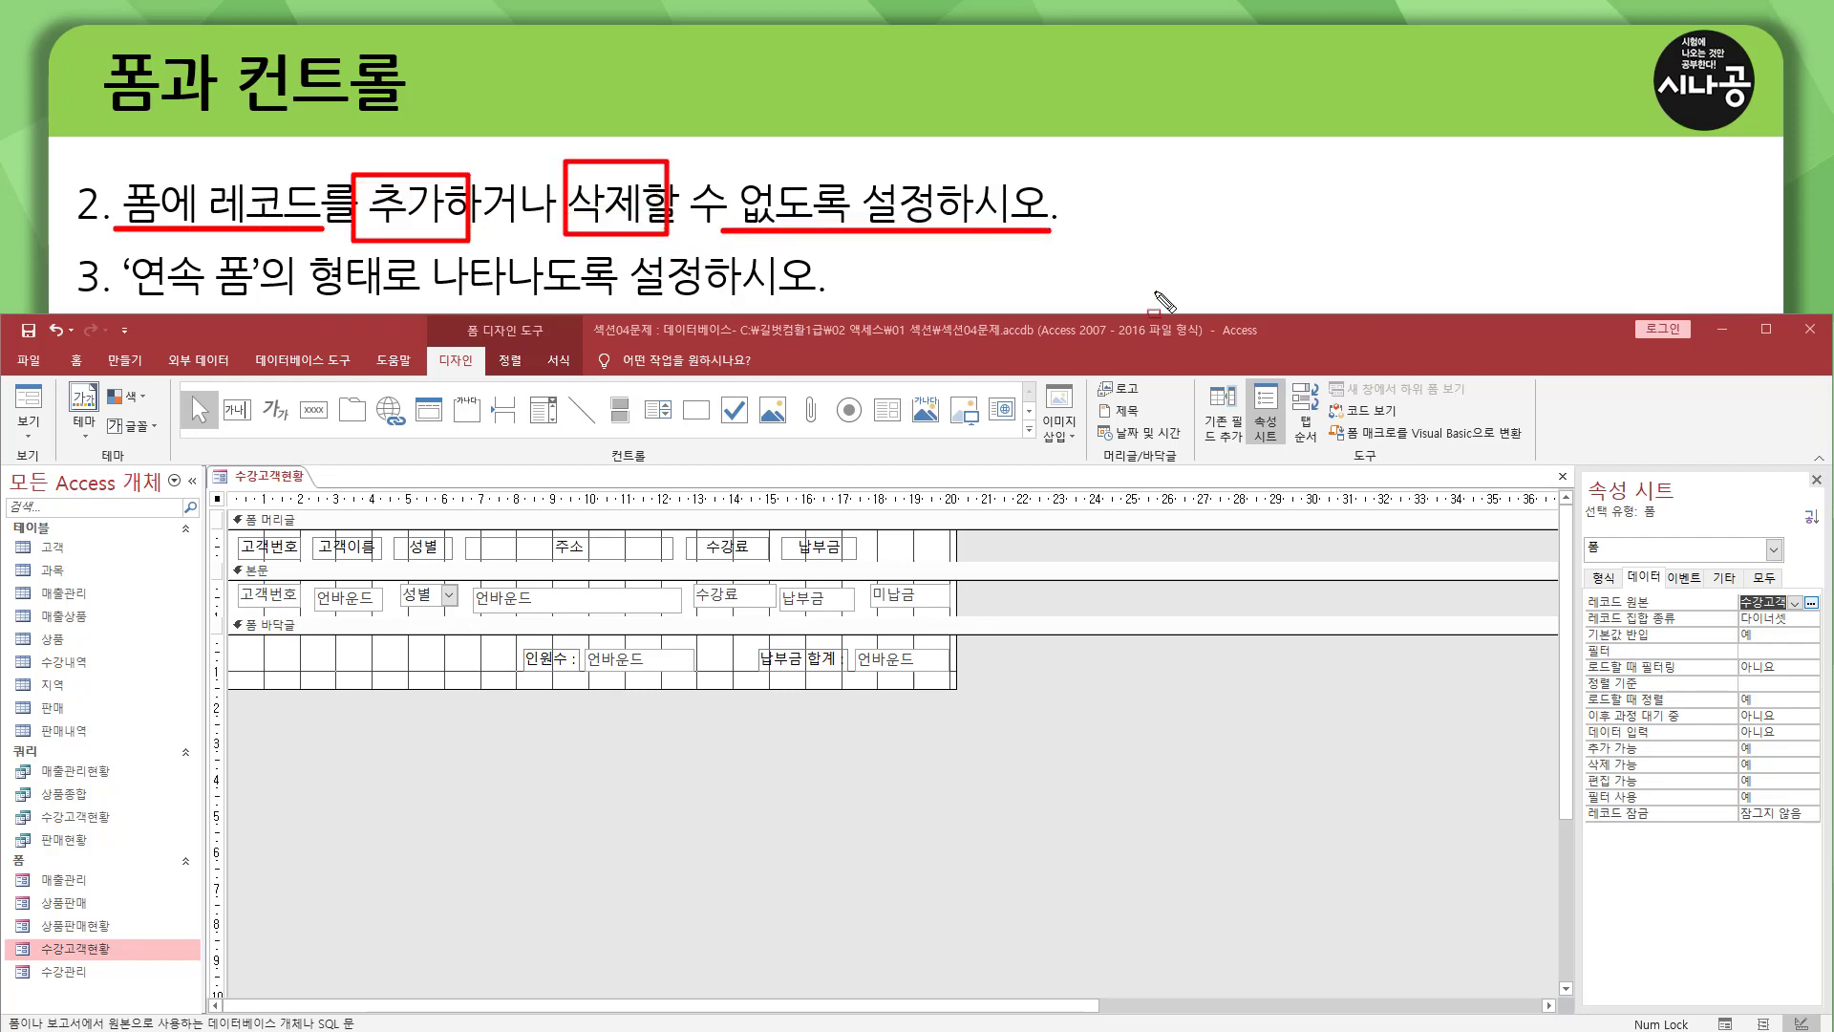
mouse_move(1625, 562)
left_mouse_down()
mouse_move(1671, 585)
mouse_move(1626, 586)
left_mouse_up()
left_click_drag(1588, 761, 1820, 777)
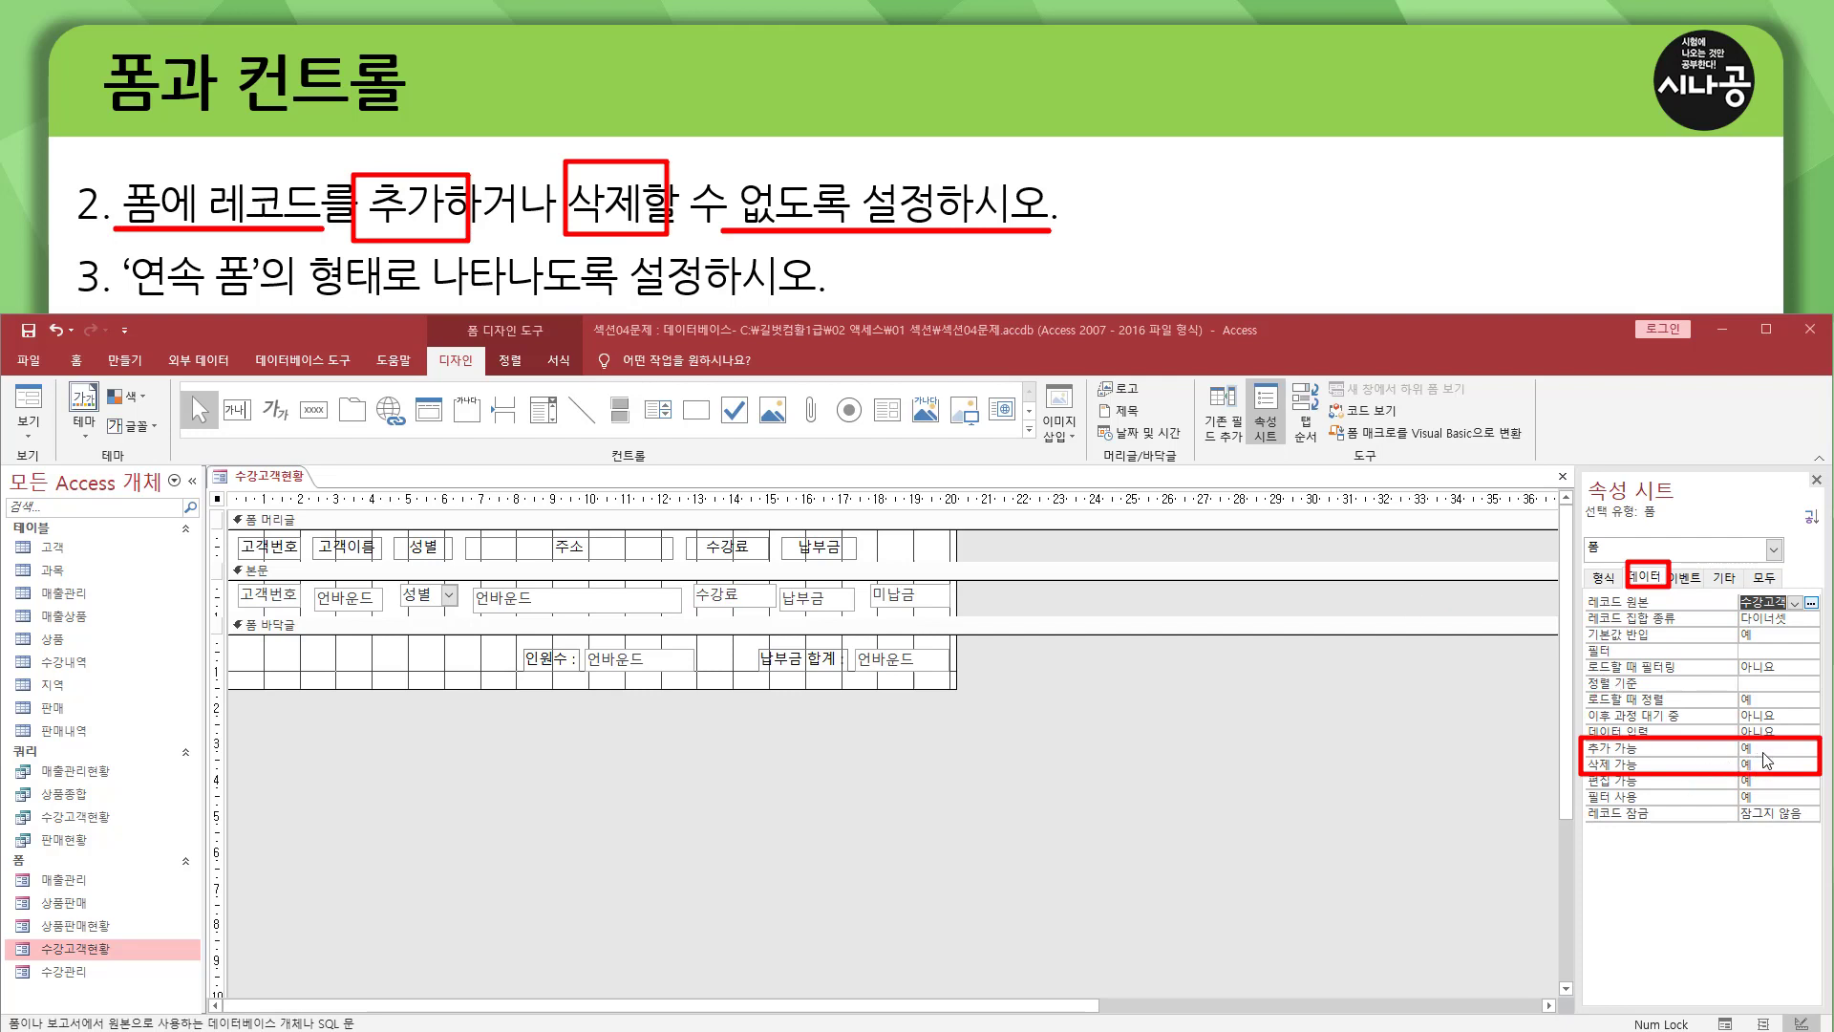
key("Escape")
Set the form's 추가 가능 and 삭제 가능 properties to 아니요 so records cannot be added or deleted.
left_click(1796, 749)
left_click(1810, 749)
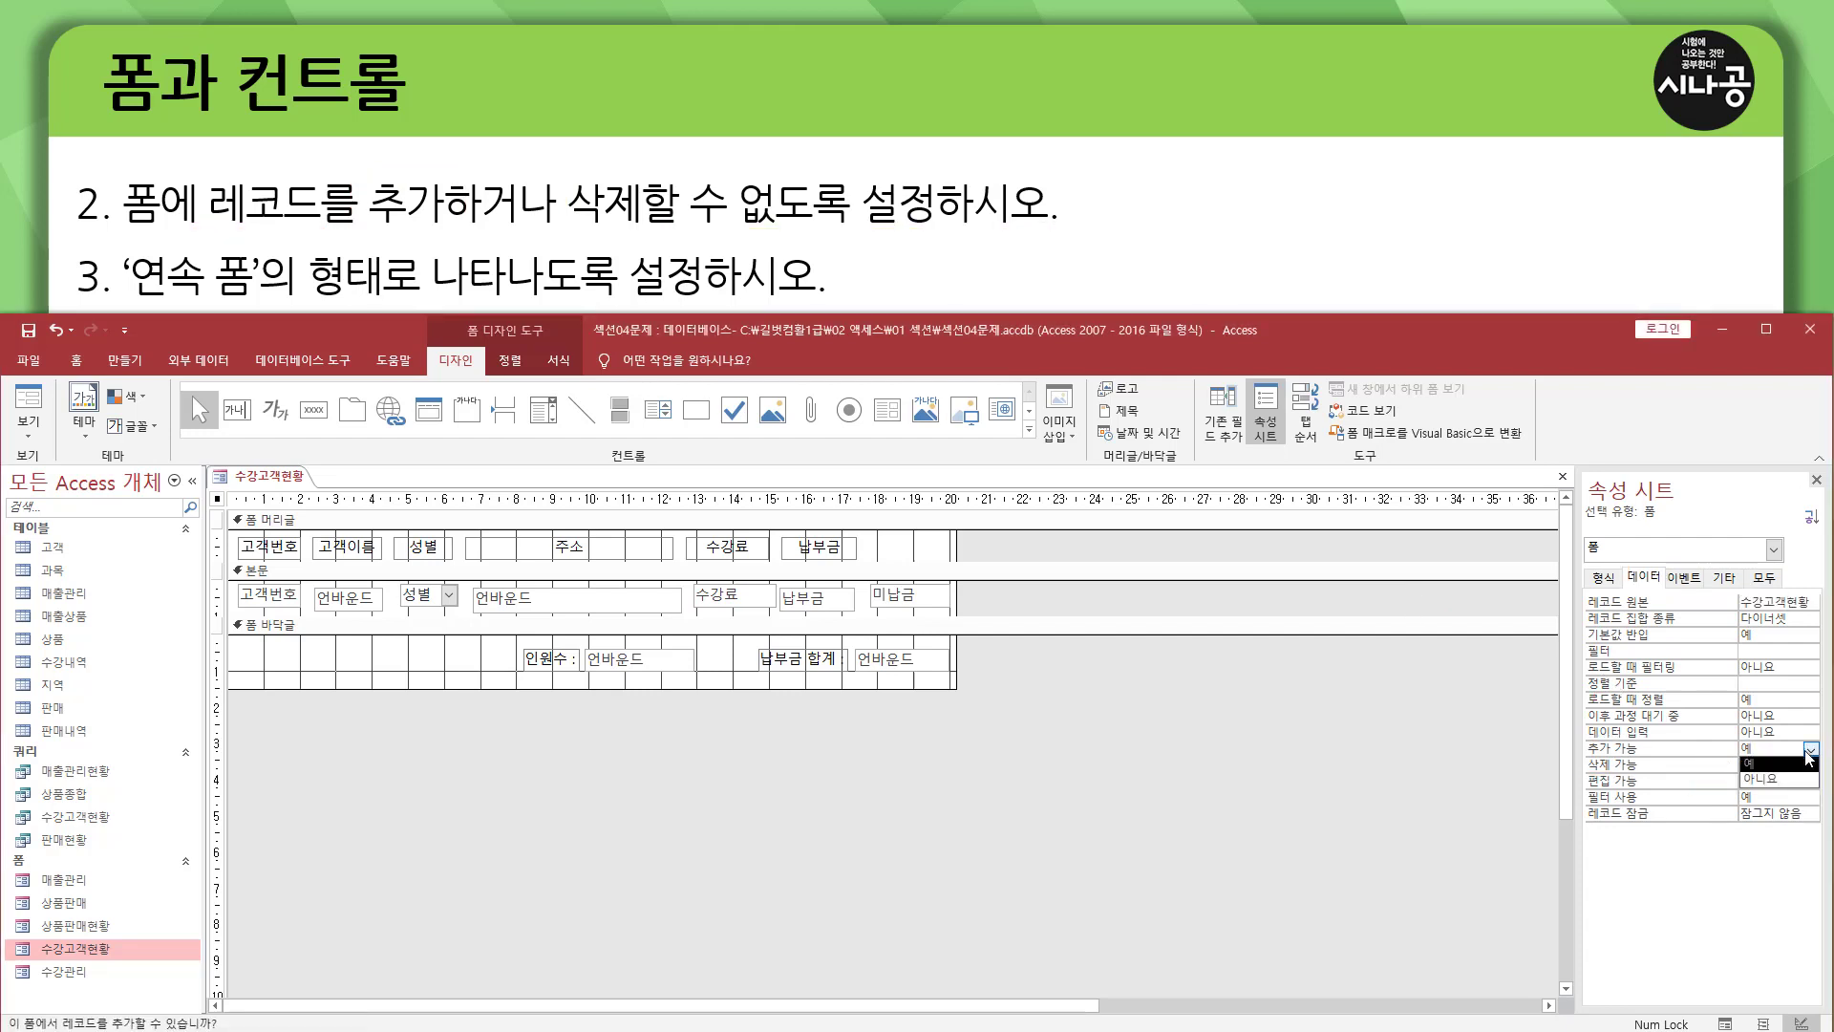
left_click(1774, 779)
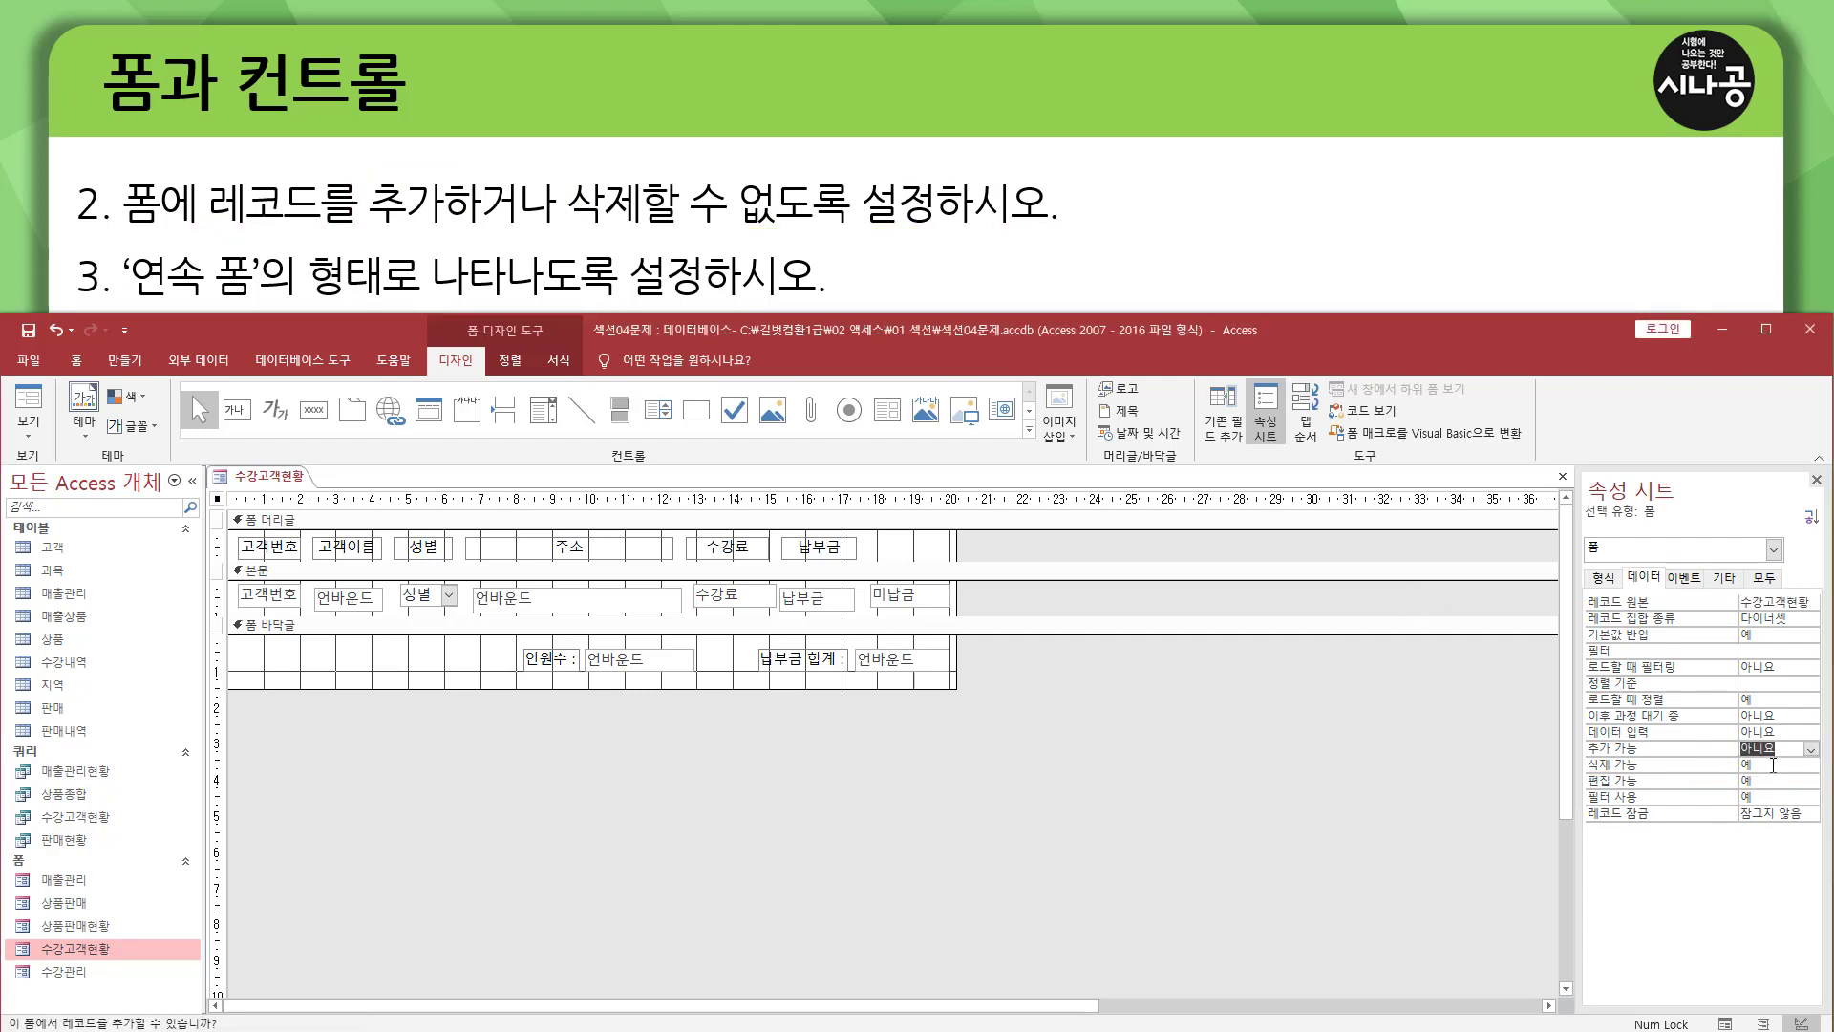
left_click(1773, 764)
left_click(1810, 765)
left_click(1777, 793)
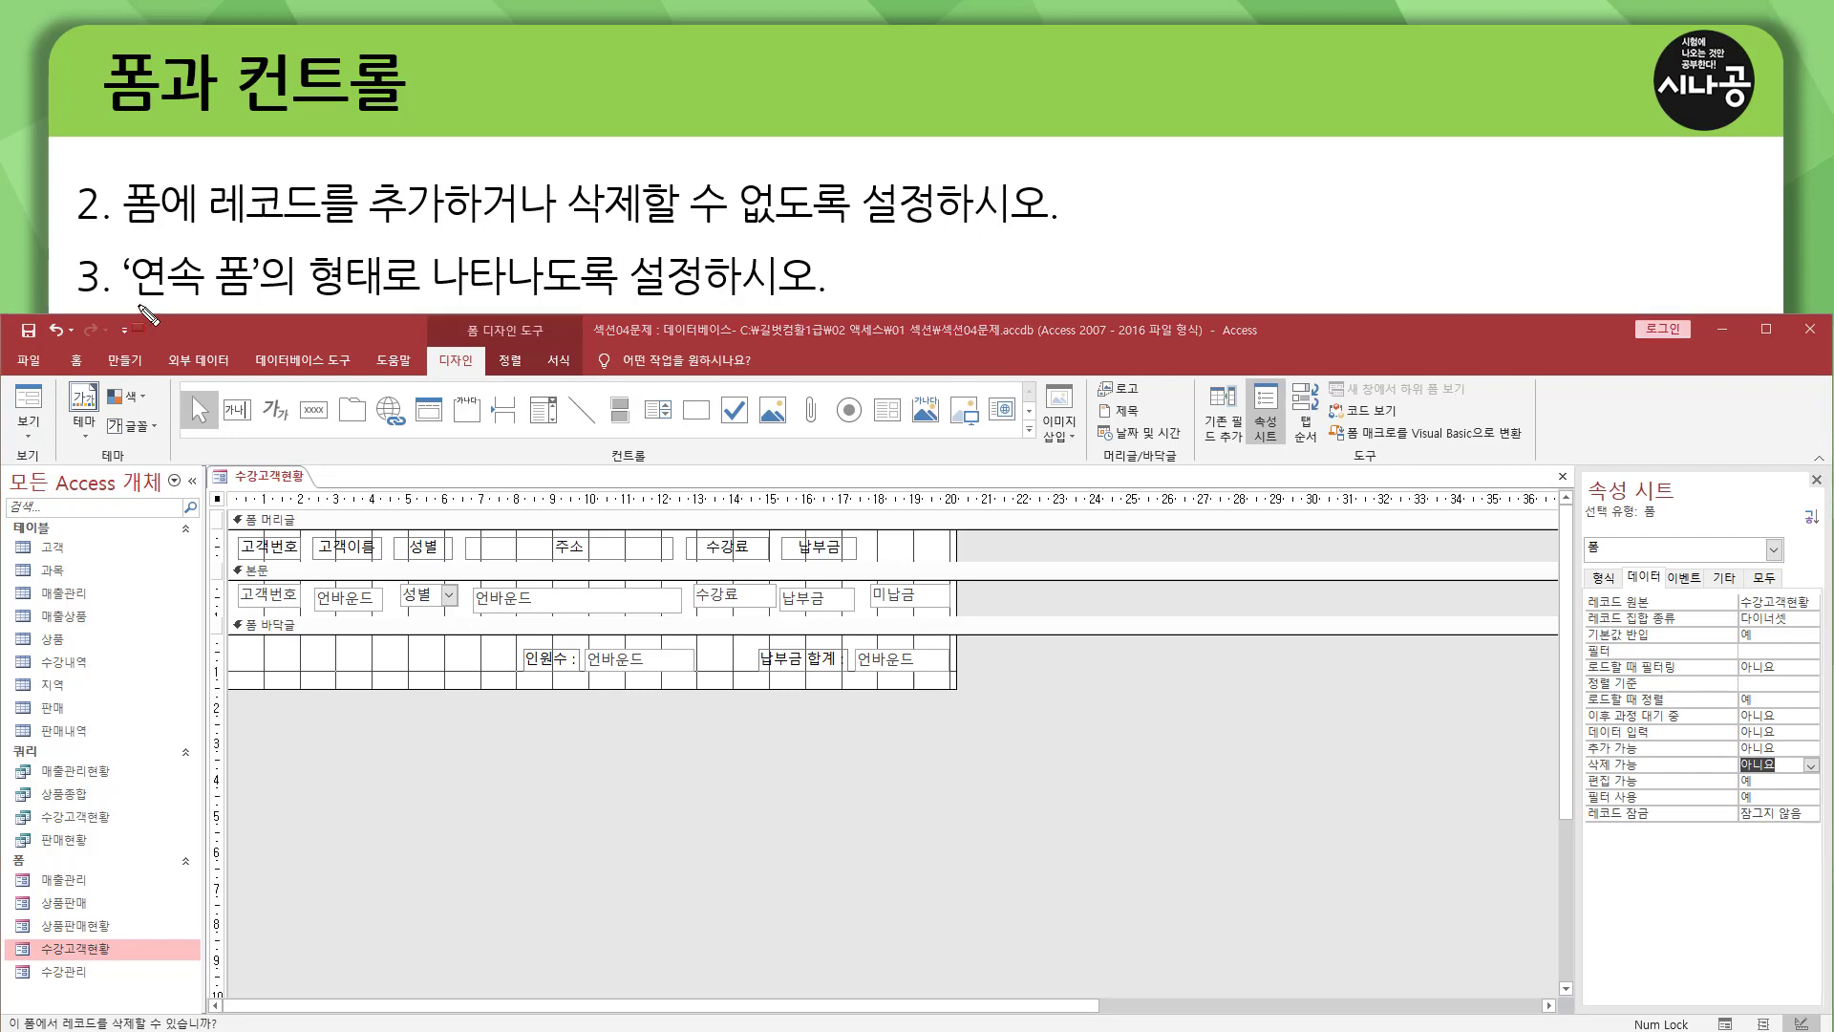
left_click_drag(131, 301, 268, 302)
left_click_drag(427, 303, 787, 304)
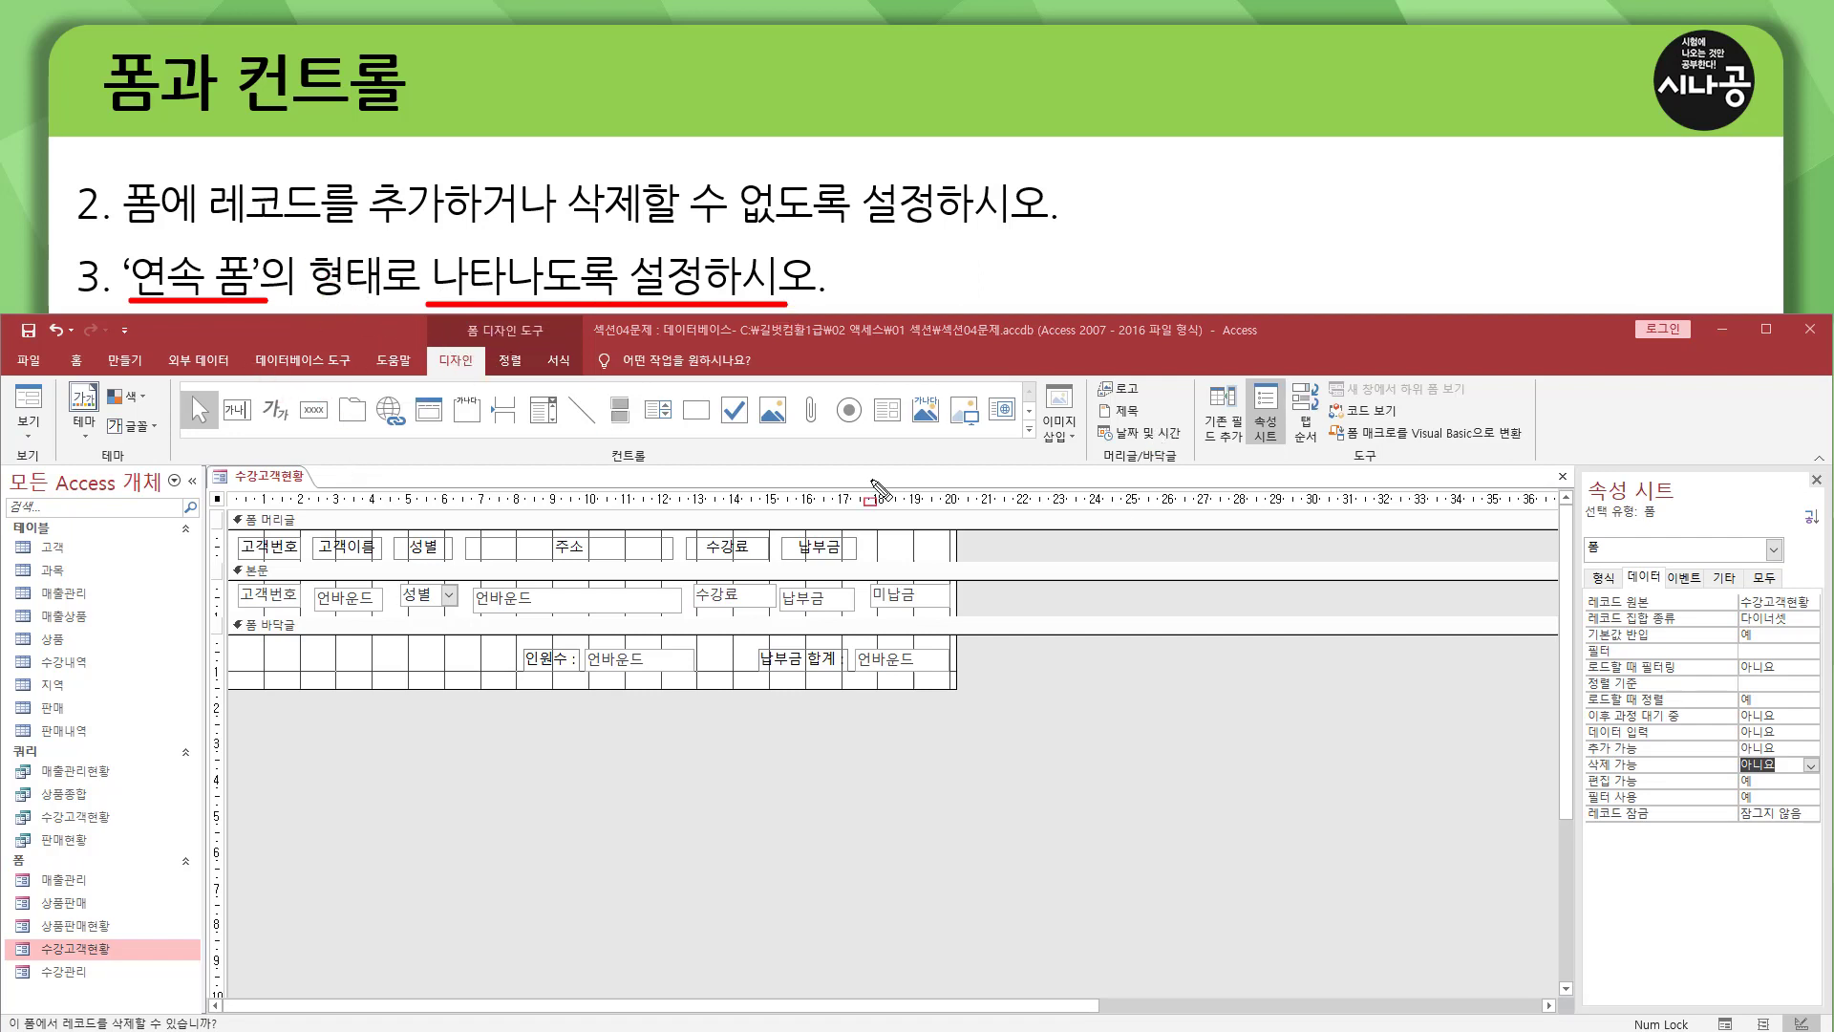
left_click_drag(1586, 566, 1588, 586)
key("Escape")
Set the form's default view (기본 보기) to 연속 폼.
left_click(1605, 578)
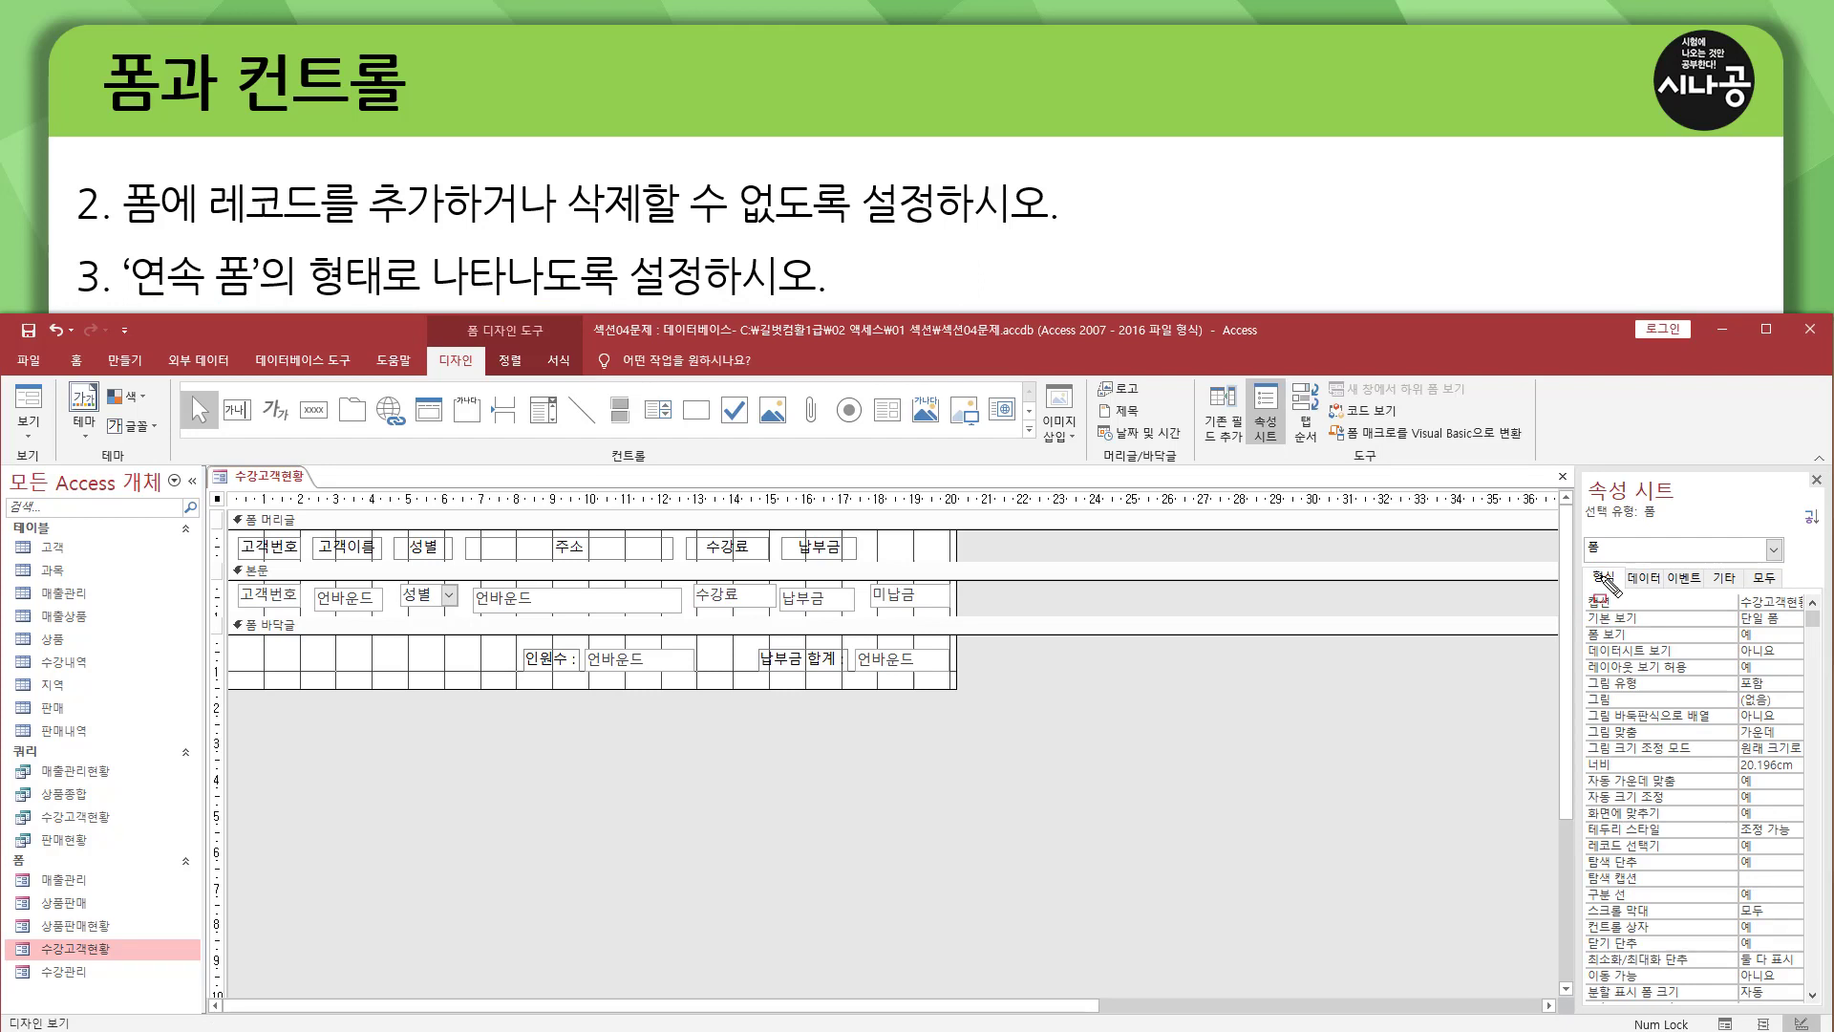
left_click_drag(1589, 625, 1631, 625)
mouse_move(1748, 611)
left_mouse_down()
mouse_move(1734, 627)
mouse_move(1786, 617)
left_mouse_up()
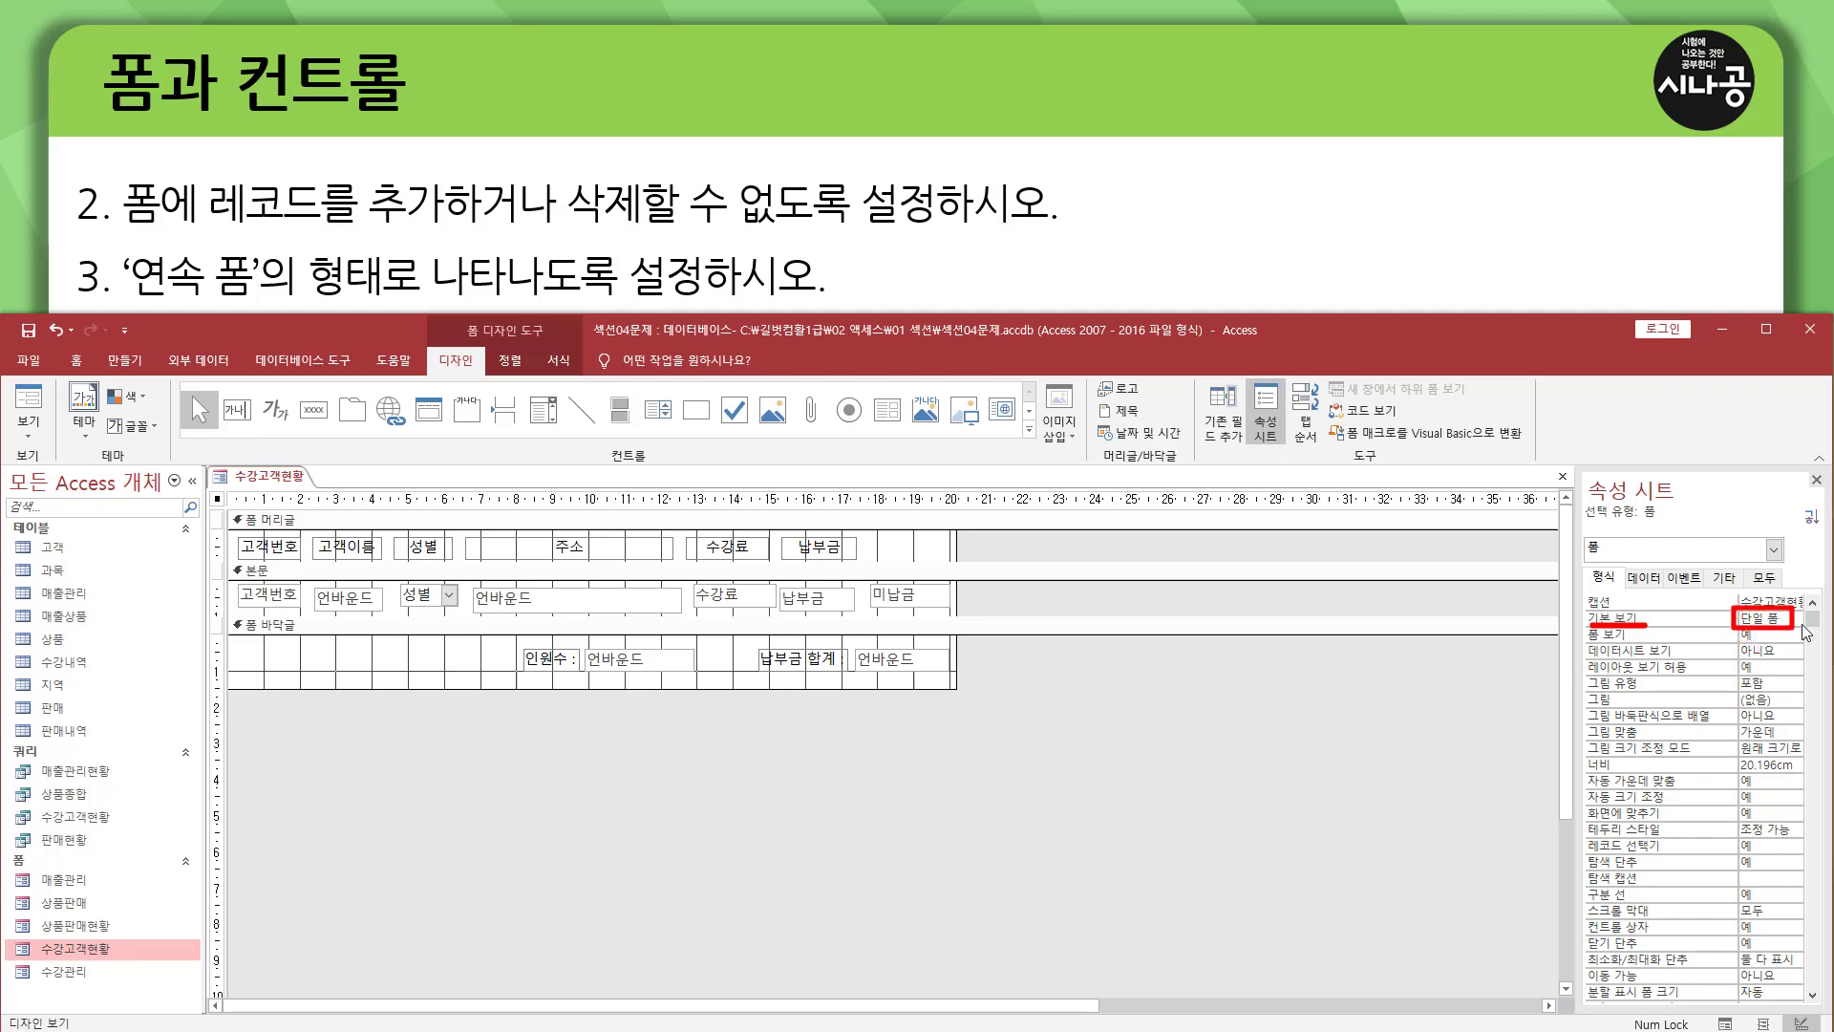
key("Escape")
left_click(1797, 620)
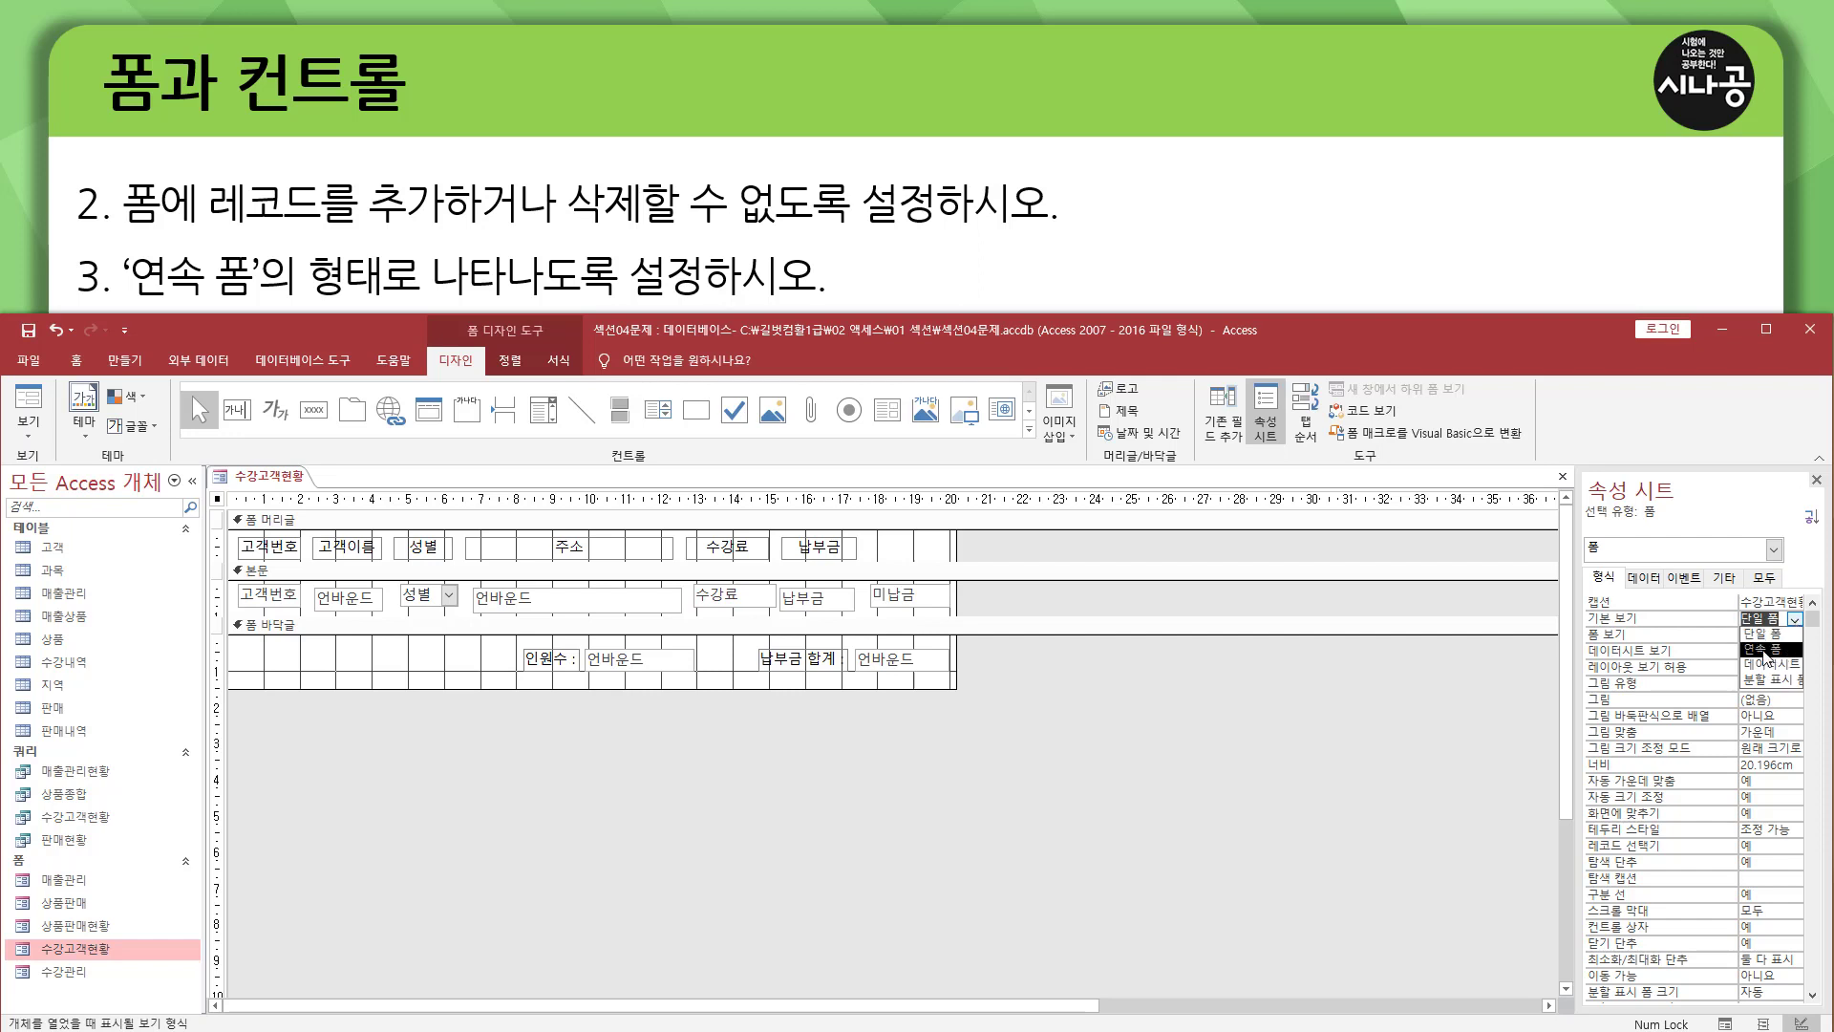
left_click(1764, 650)
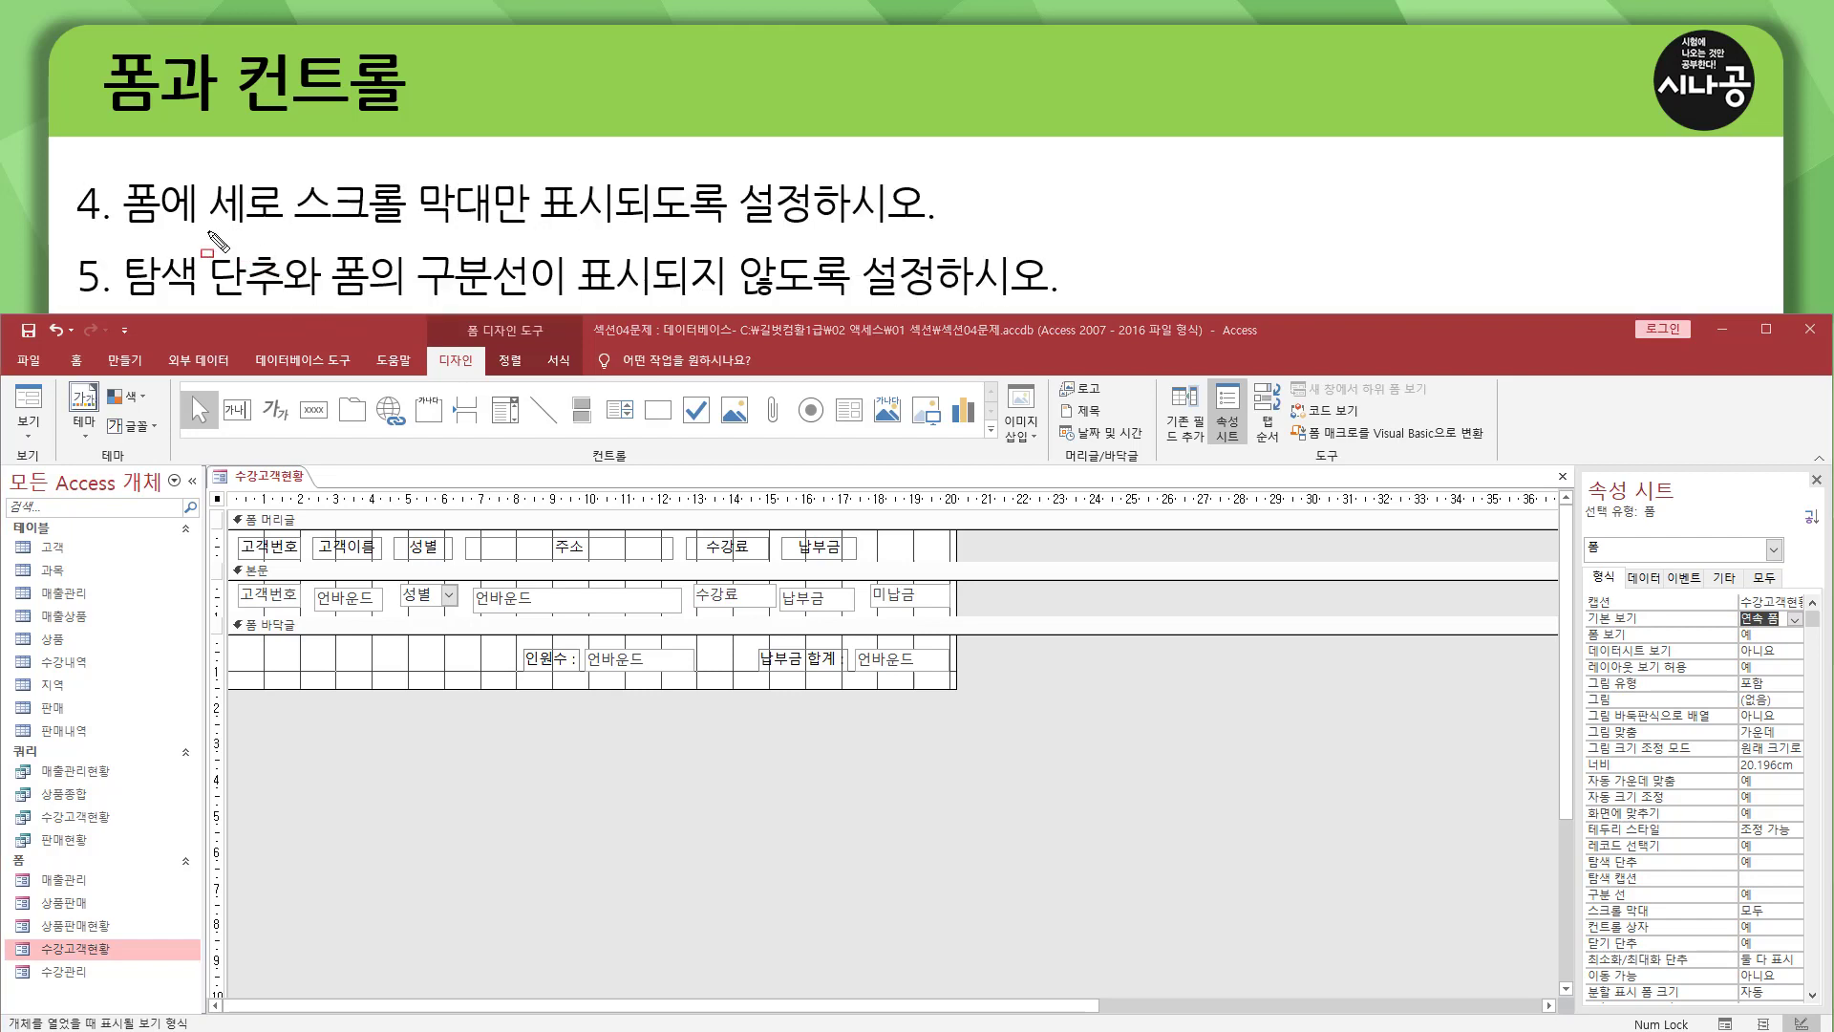
mouse_move(219, 229)
left_mouse_down()
mouse_move(528, 232)
mouse_move(535, 172)
mouse_move(628, 229)
mouse_move(923, 231)
left_mouse_up()
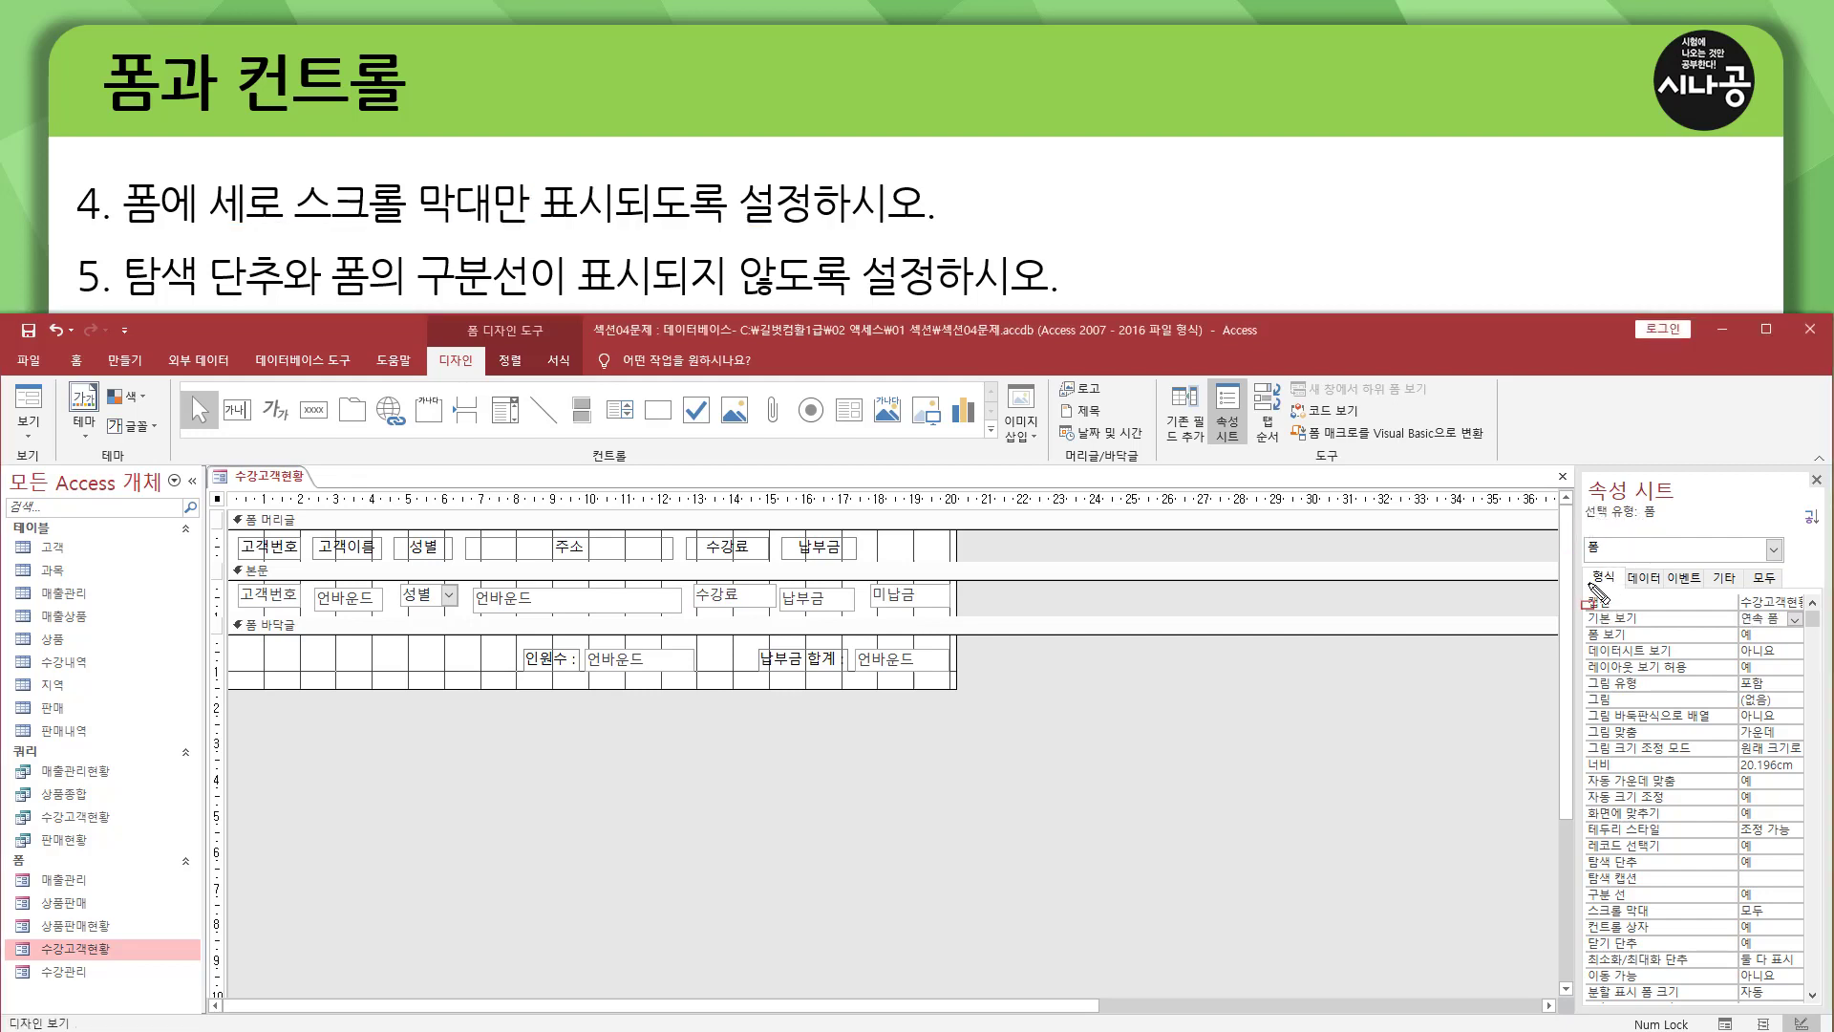
left_click_drag(1585, 563, 1625, 591)
left_click_drag(1733, 608, 1789, 628)
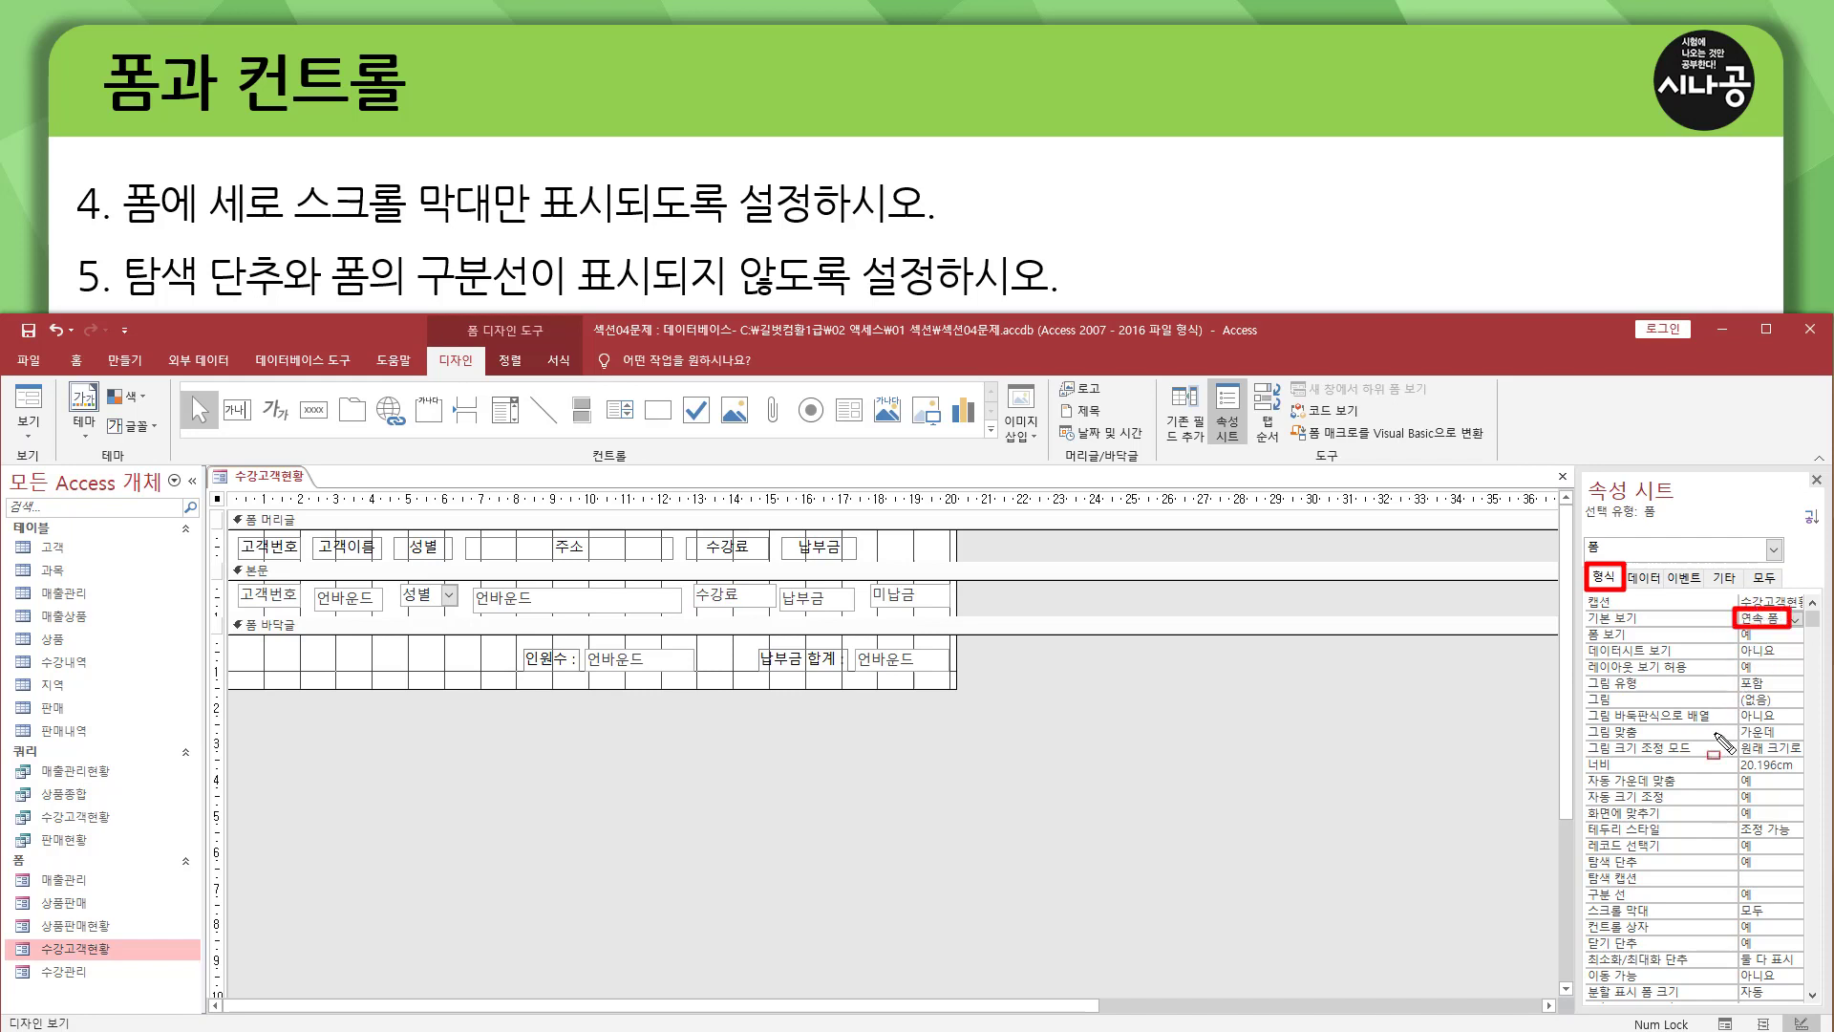
left_click_drag(1583, 899, 1793, 919)
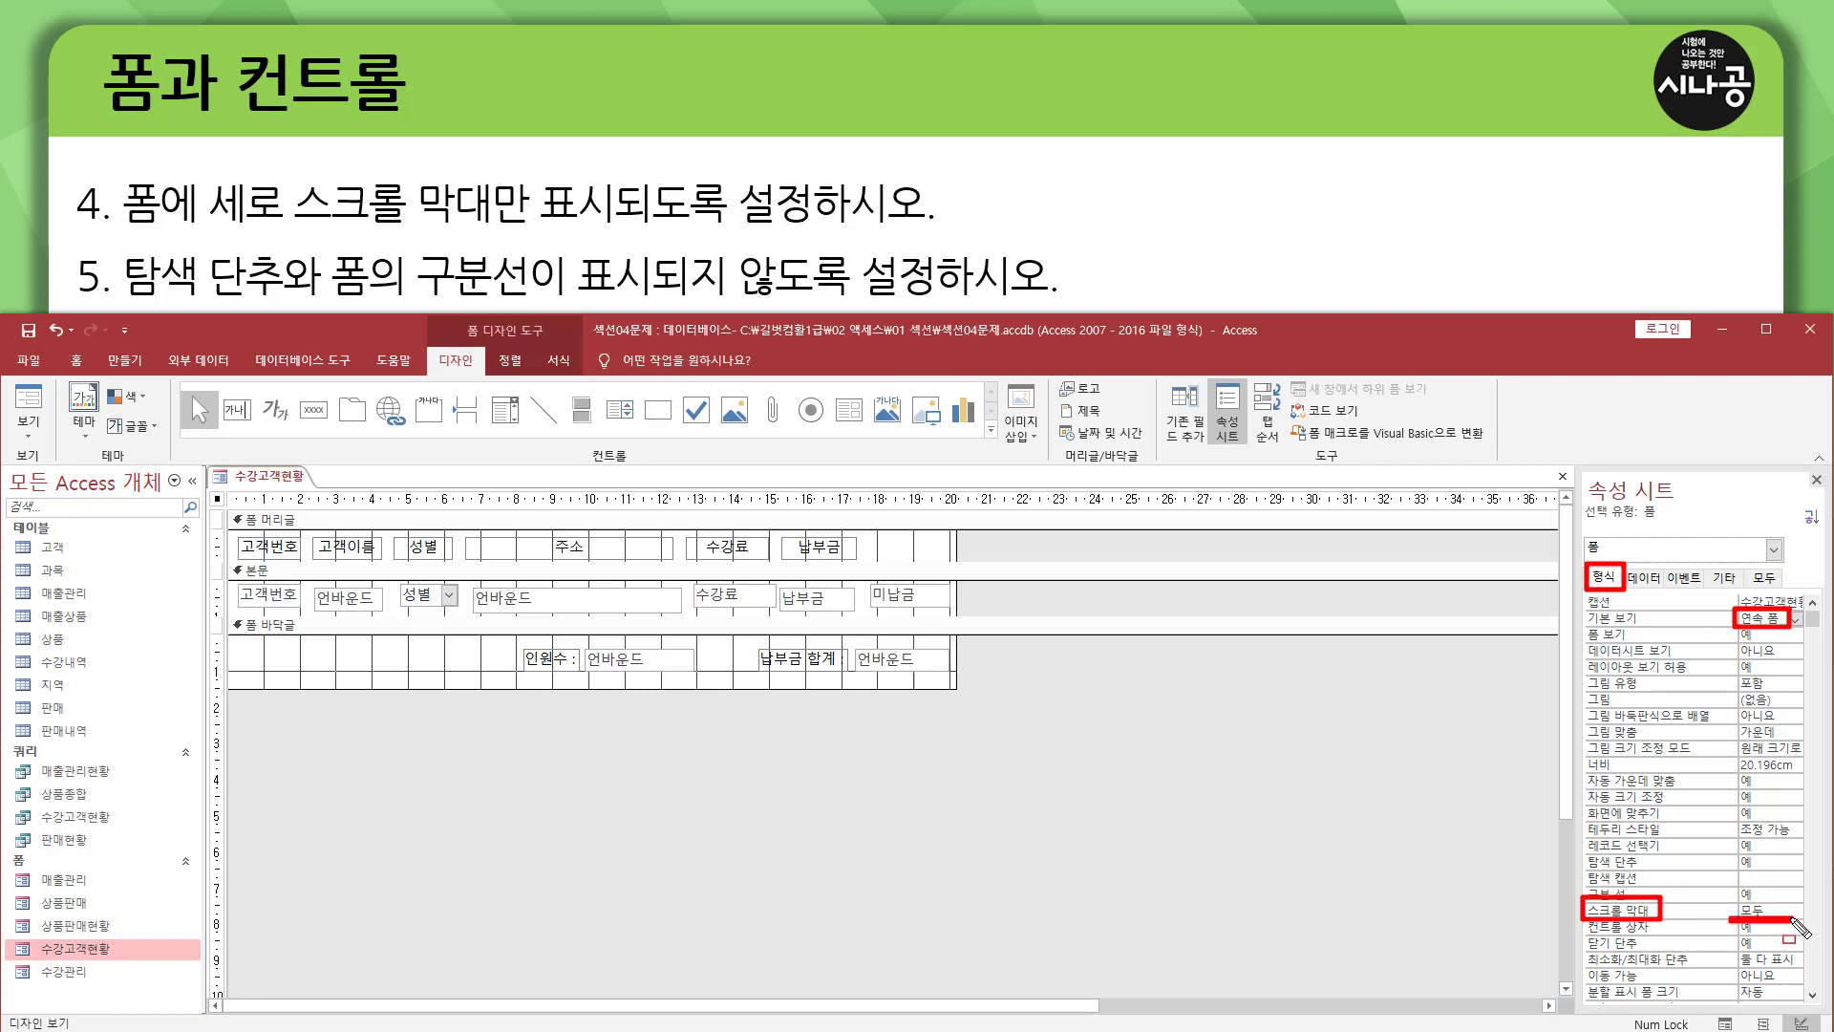
key("Escape")
Set the form's scroll bars (스크롤 막대) to 세로만 so only the vertical bar is shown.
left_click(1795, 914)
left_click(1794, 913)
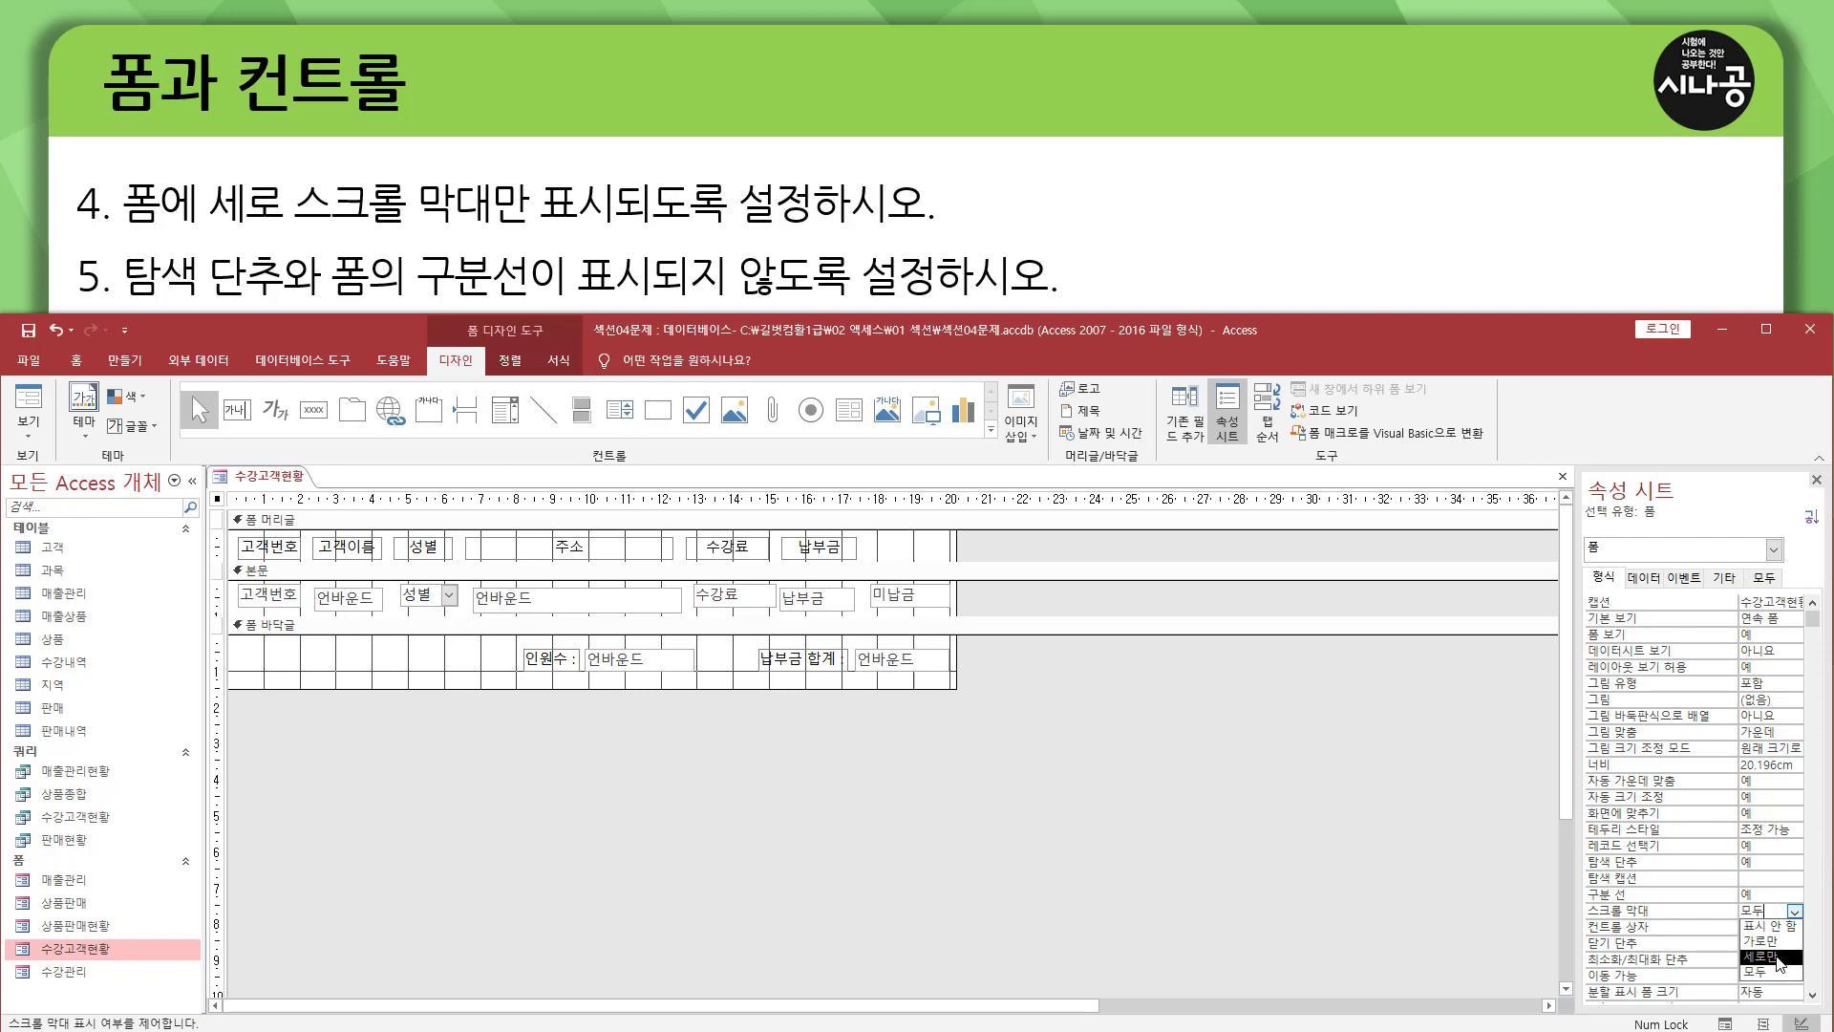
left_click(1777, 956)
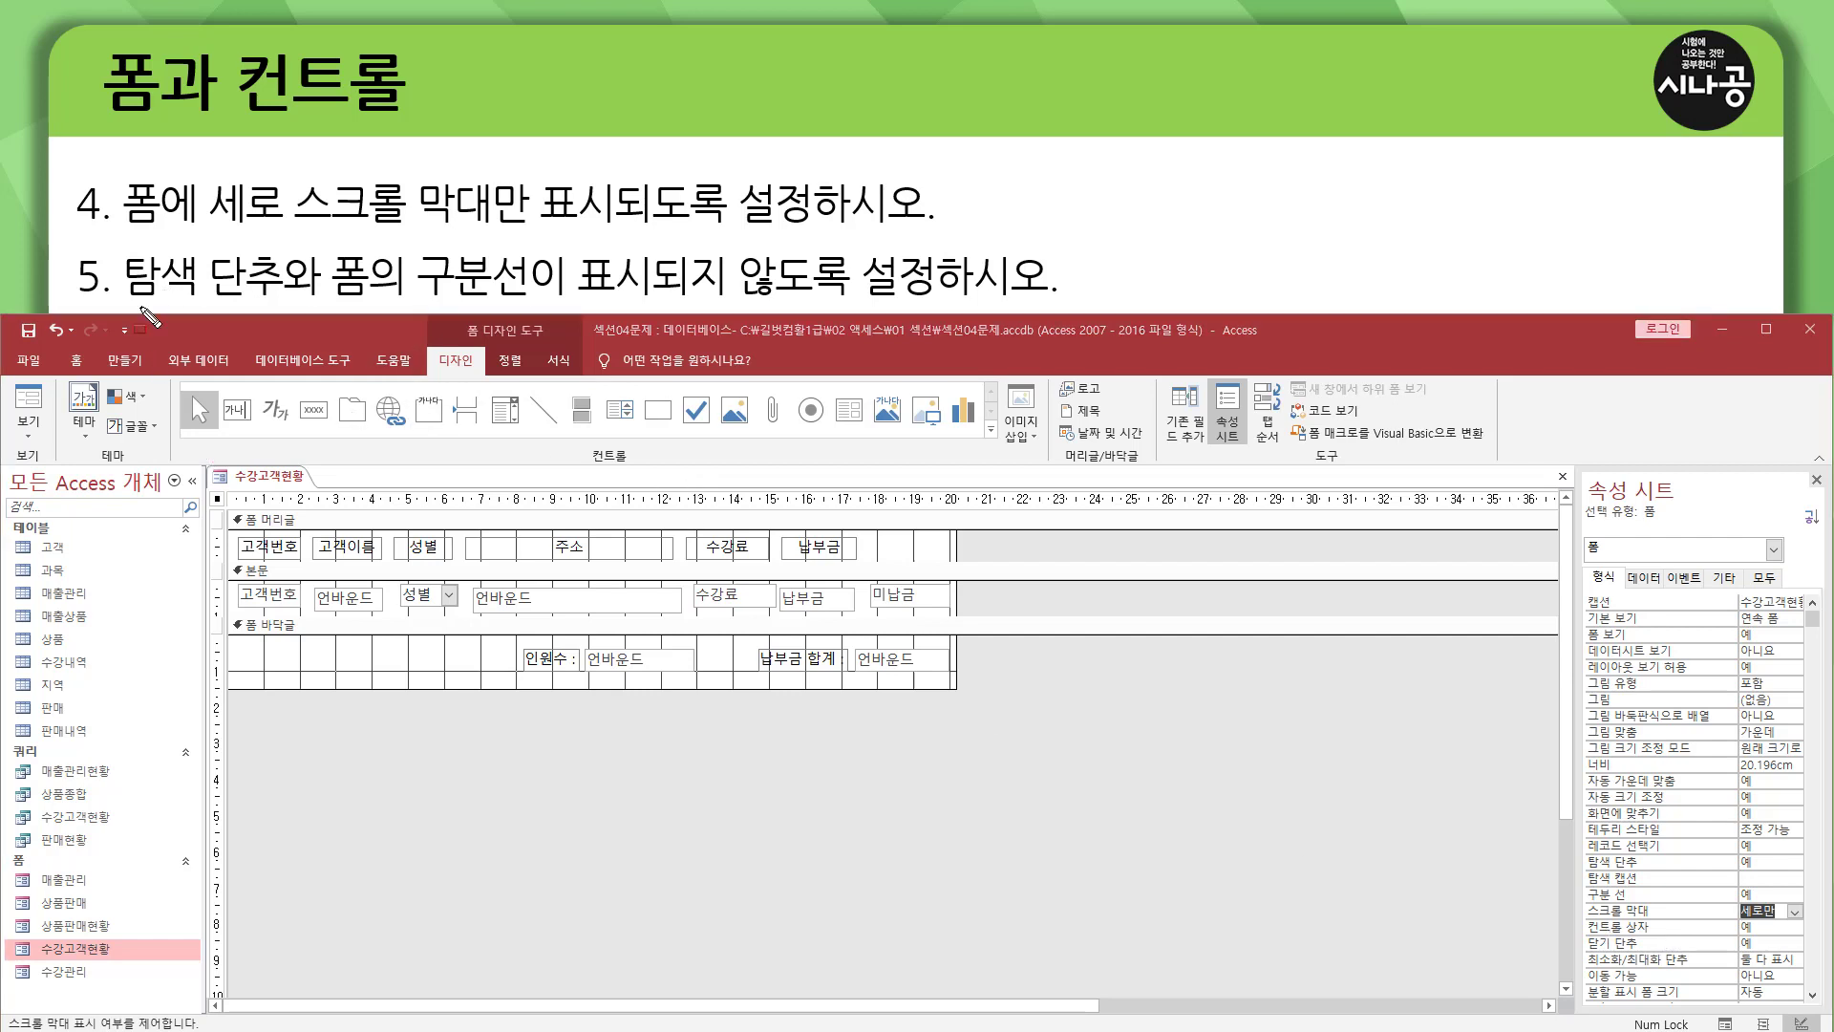
mouse_move(125, 306)
left_mouse_down()
mouse_move(258, 299)
mouse_move(284, 247)
mouse_move(410, 291)
mouse_move(532, 304)
mouse_move(1042, 297)
left_mouse_up()
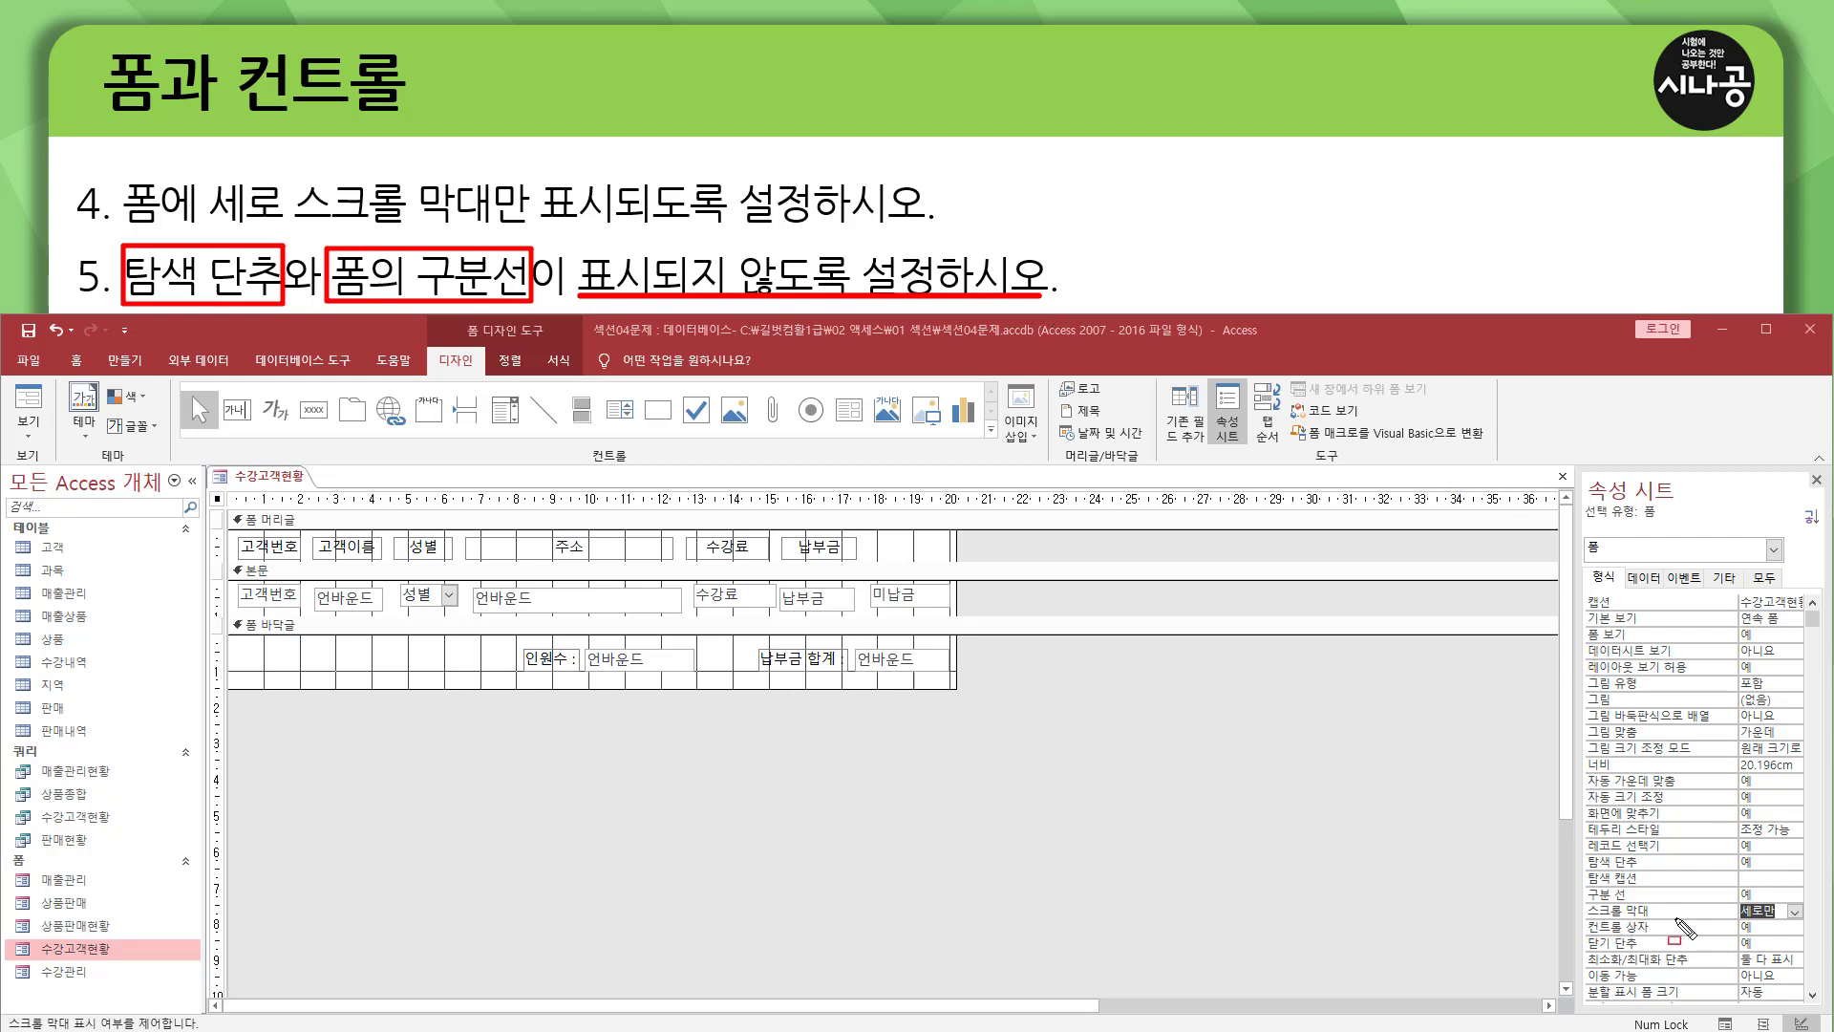
left_click_drag(1583, 849, 1779, 869)
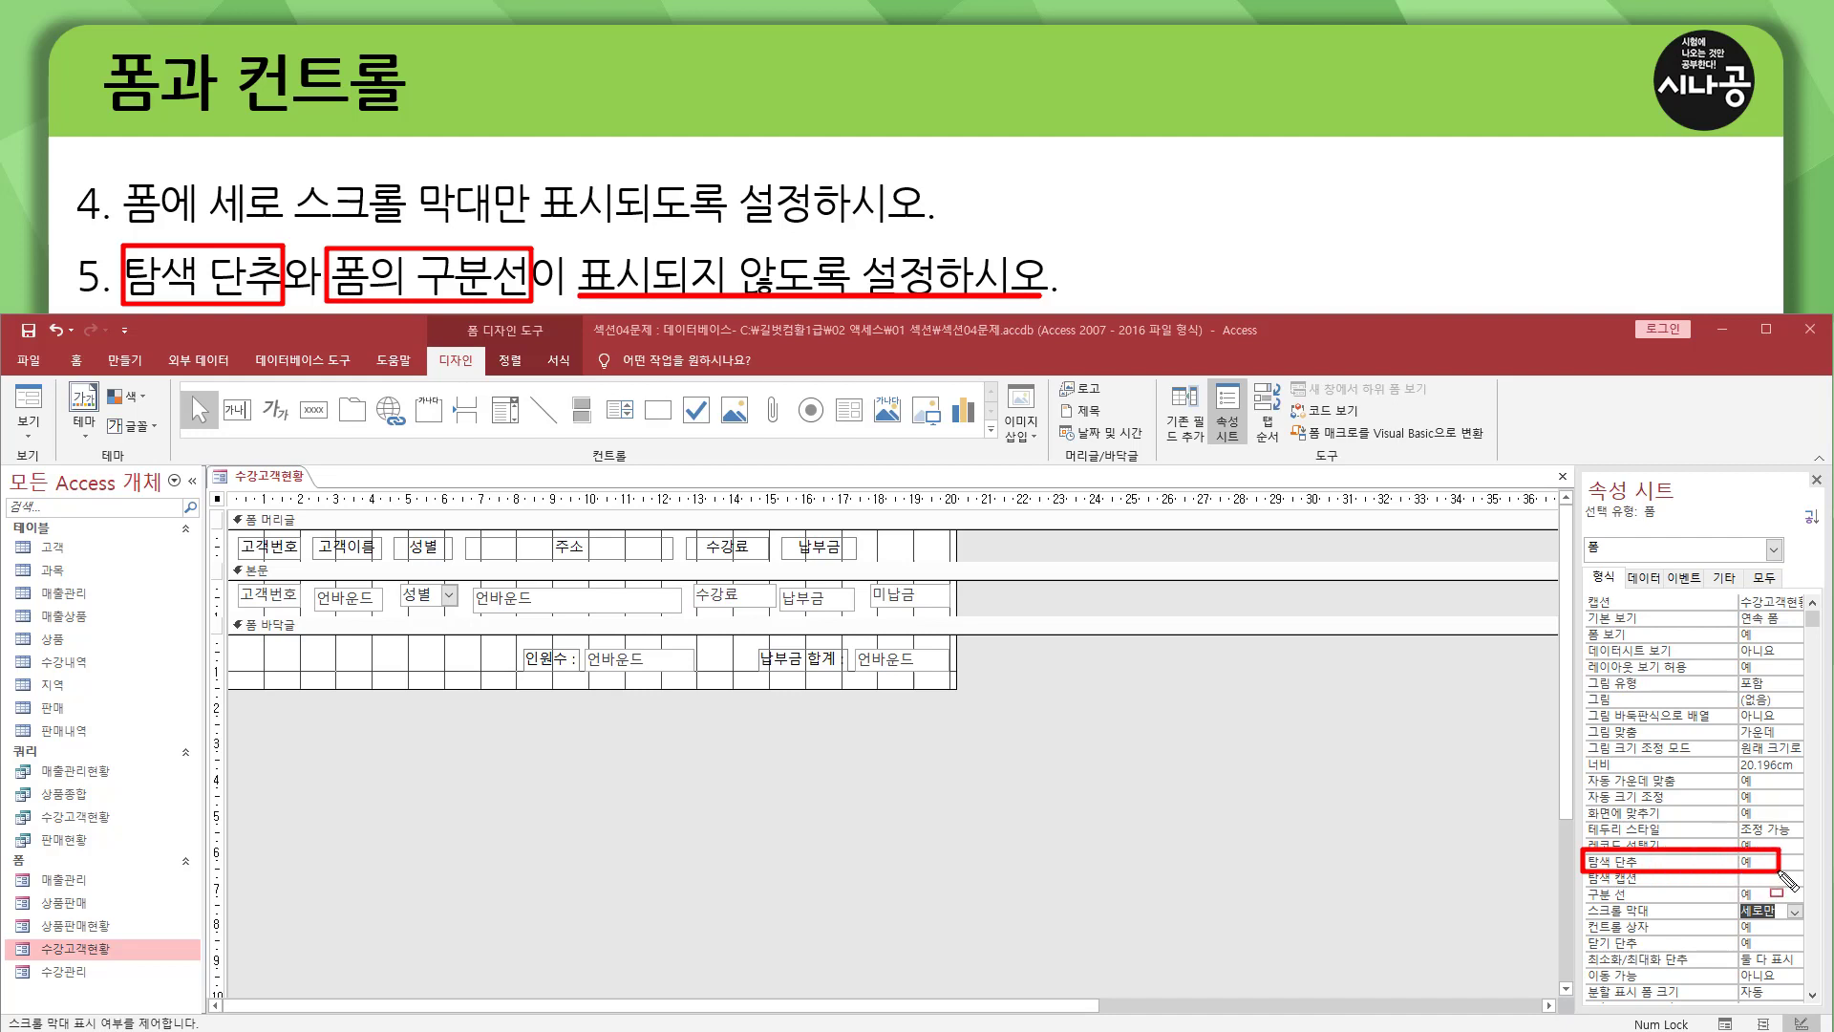
left_click_drag(1583, 884, 1774, 903)
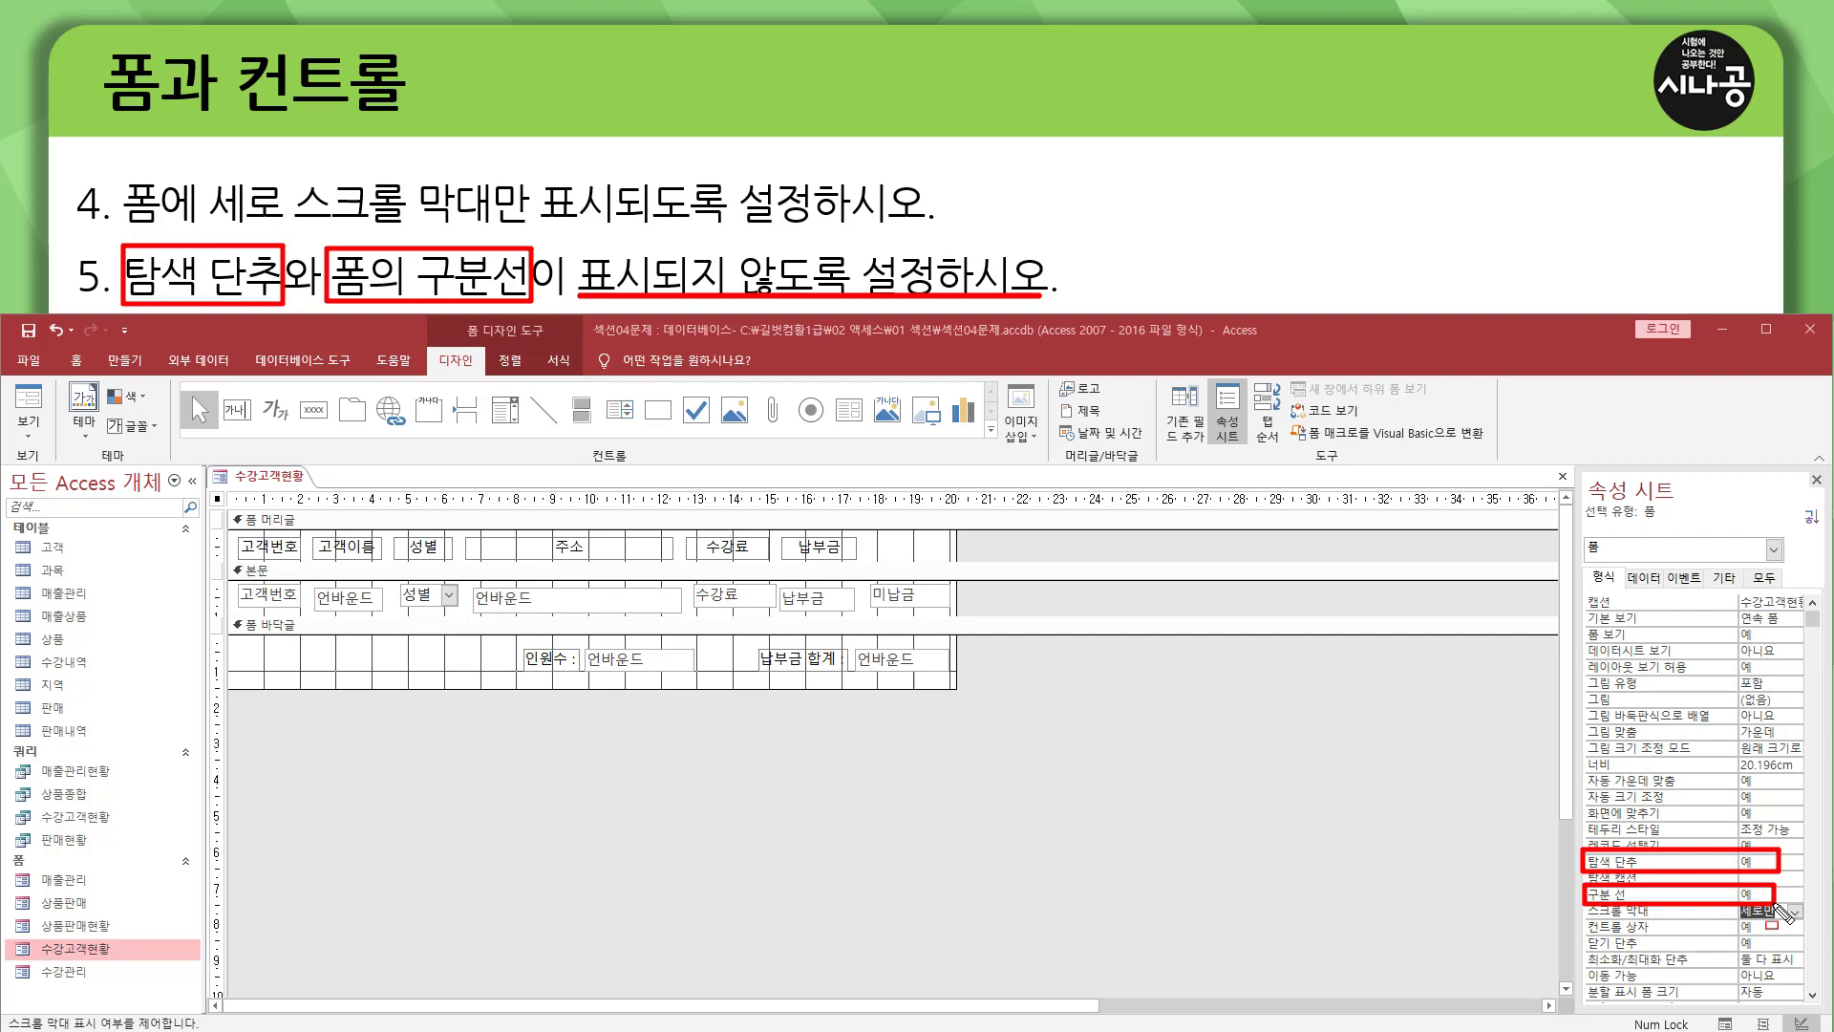
key("Escape")
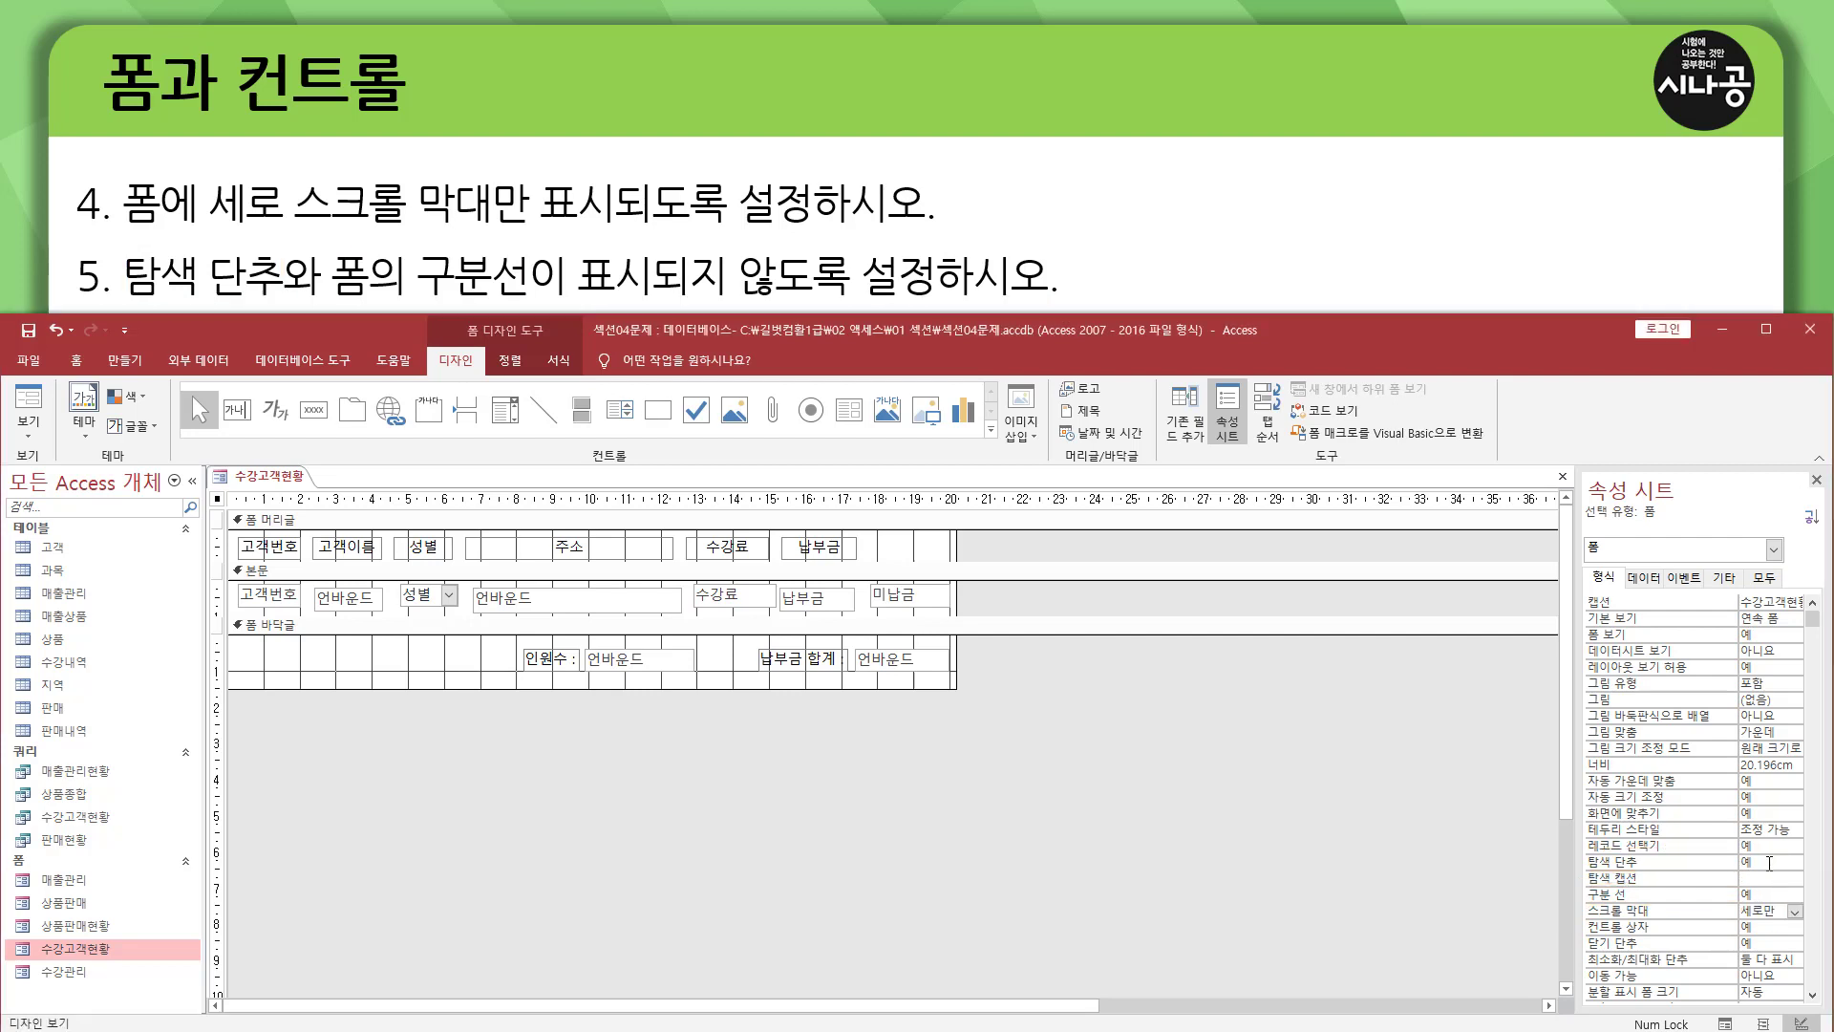
Set the form's navigation buttons (탐색 단추) and dividing lines (구분 선) to 아니요.
left_click(1769, 860)
left_click(1795, 862)
left_click(1773, 891)
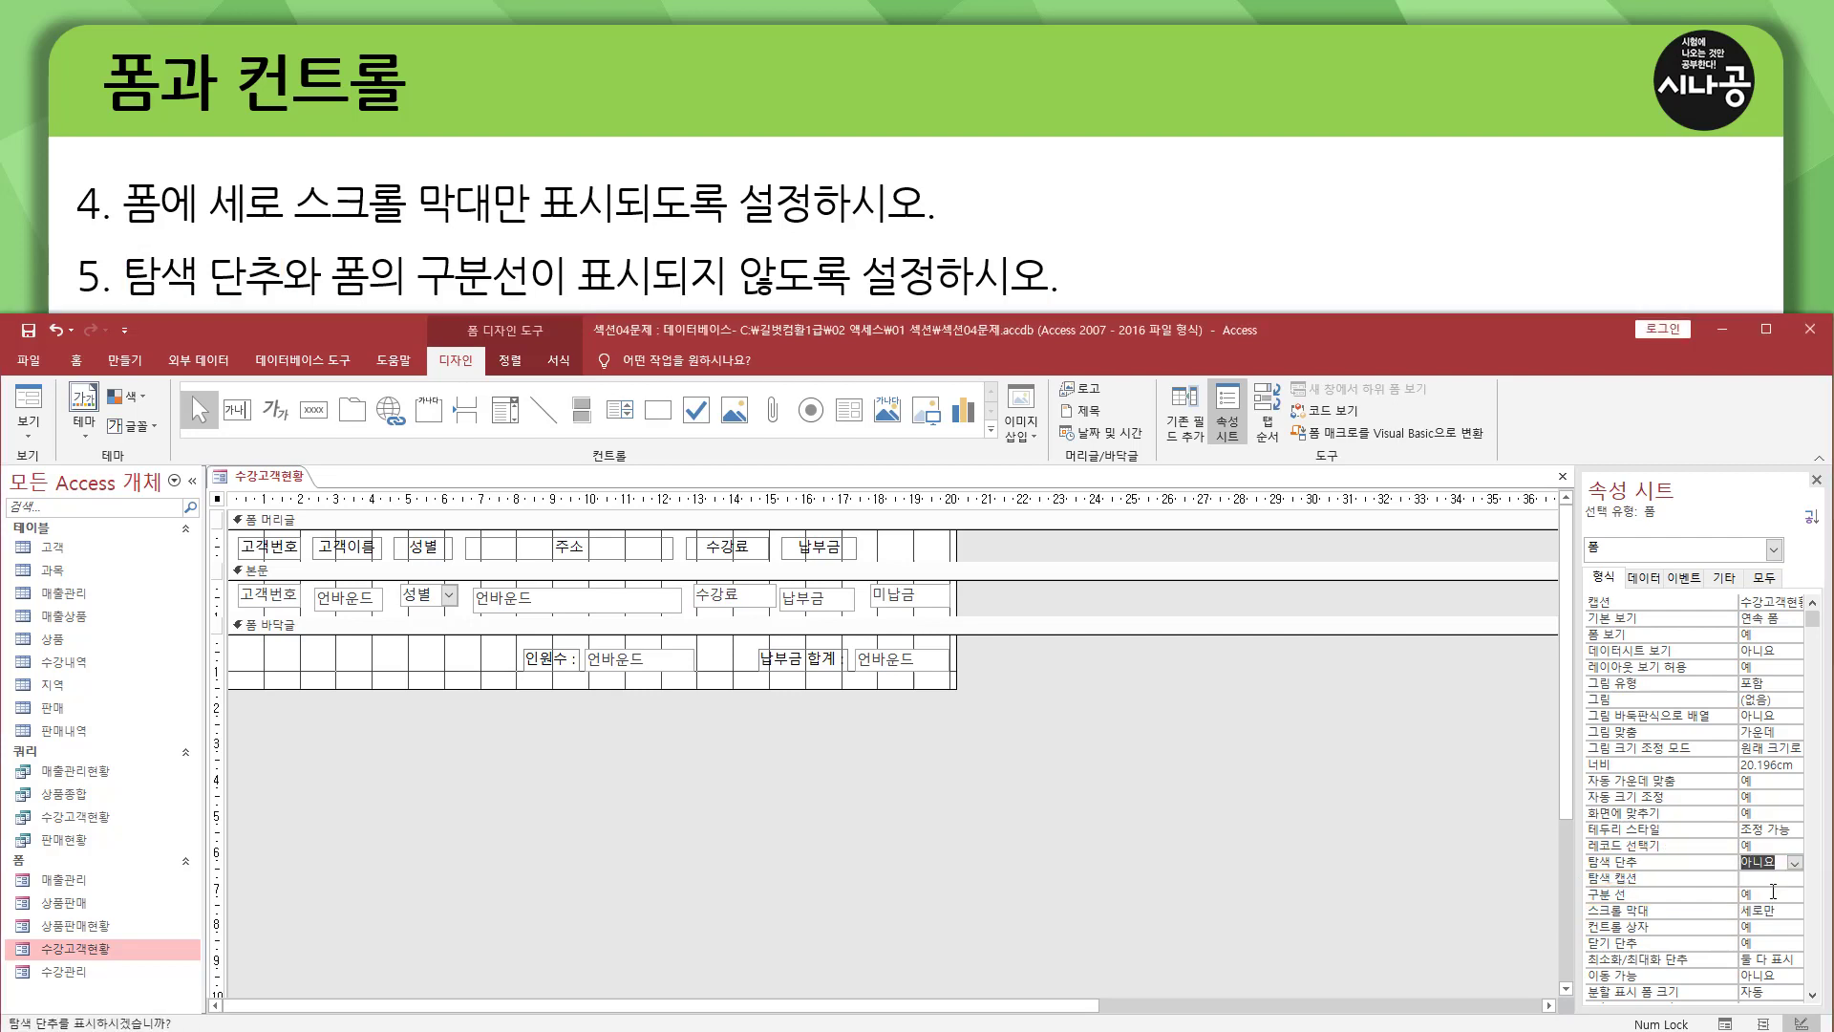
left_click(1774, 893)
left_click(1795, 895)
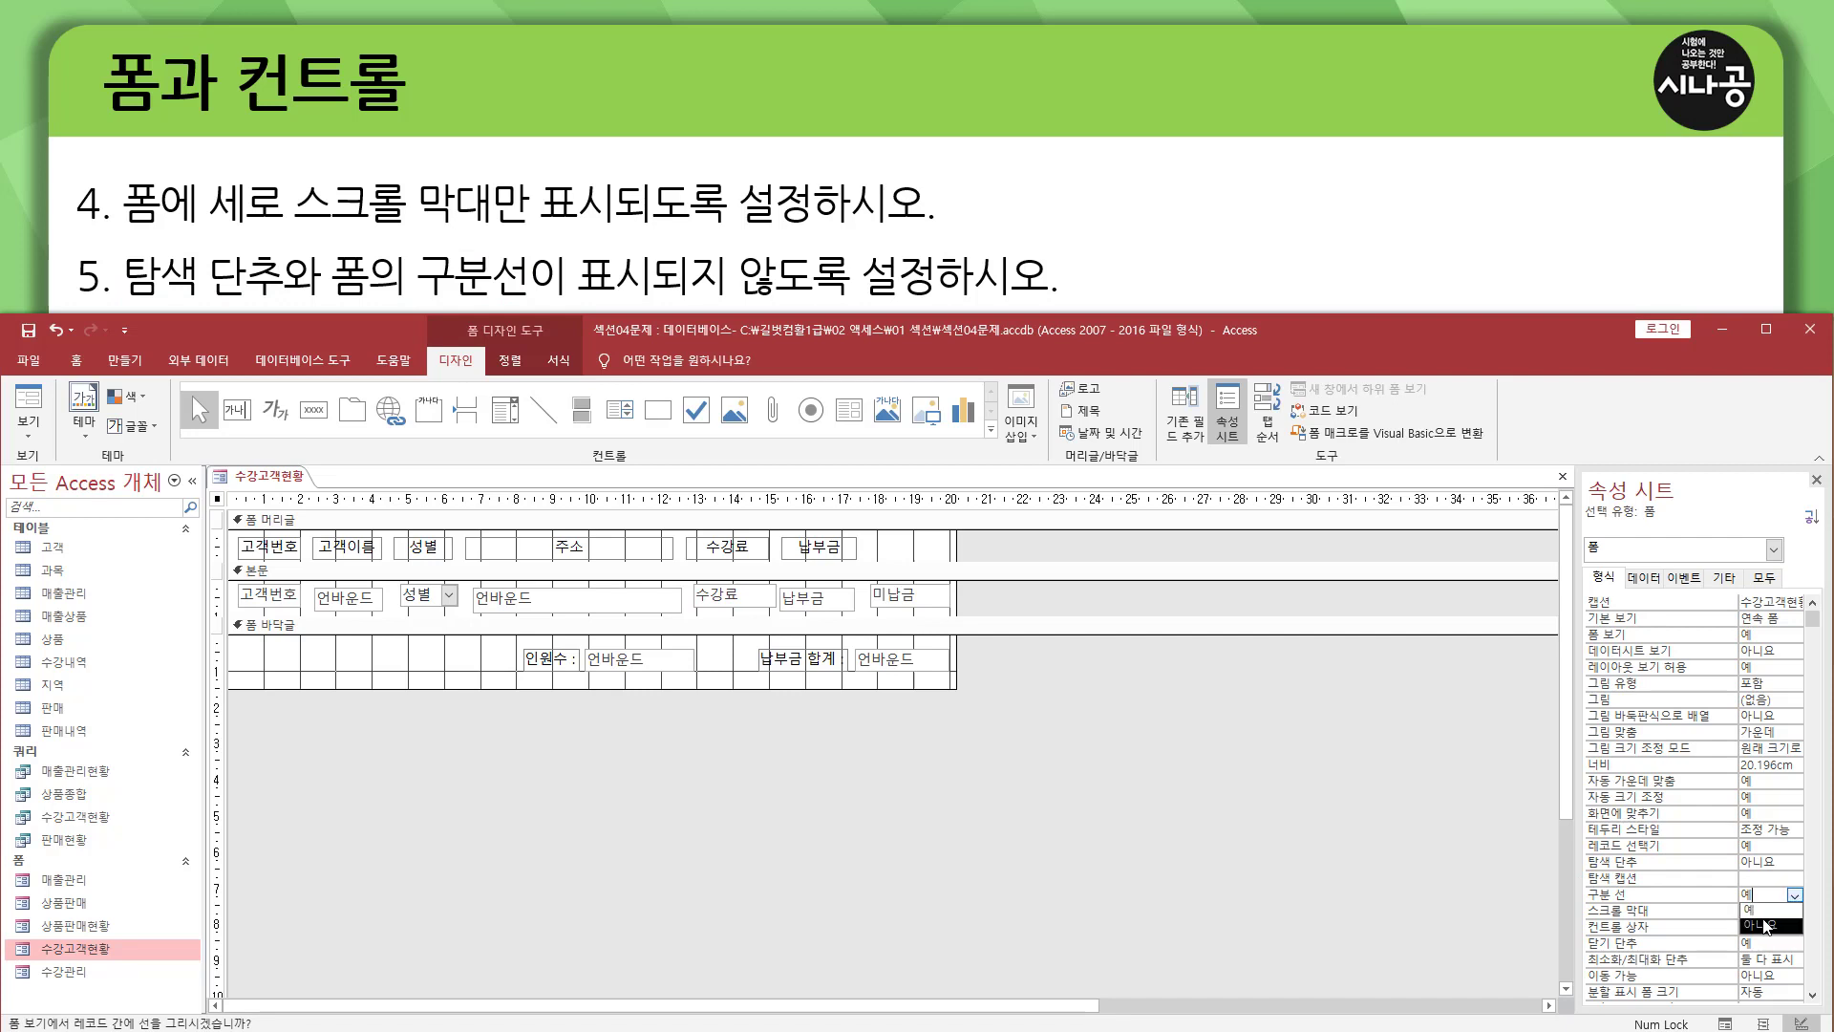
left_click(1763, 923)
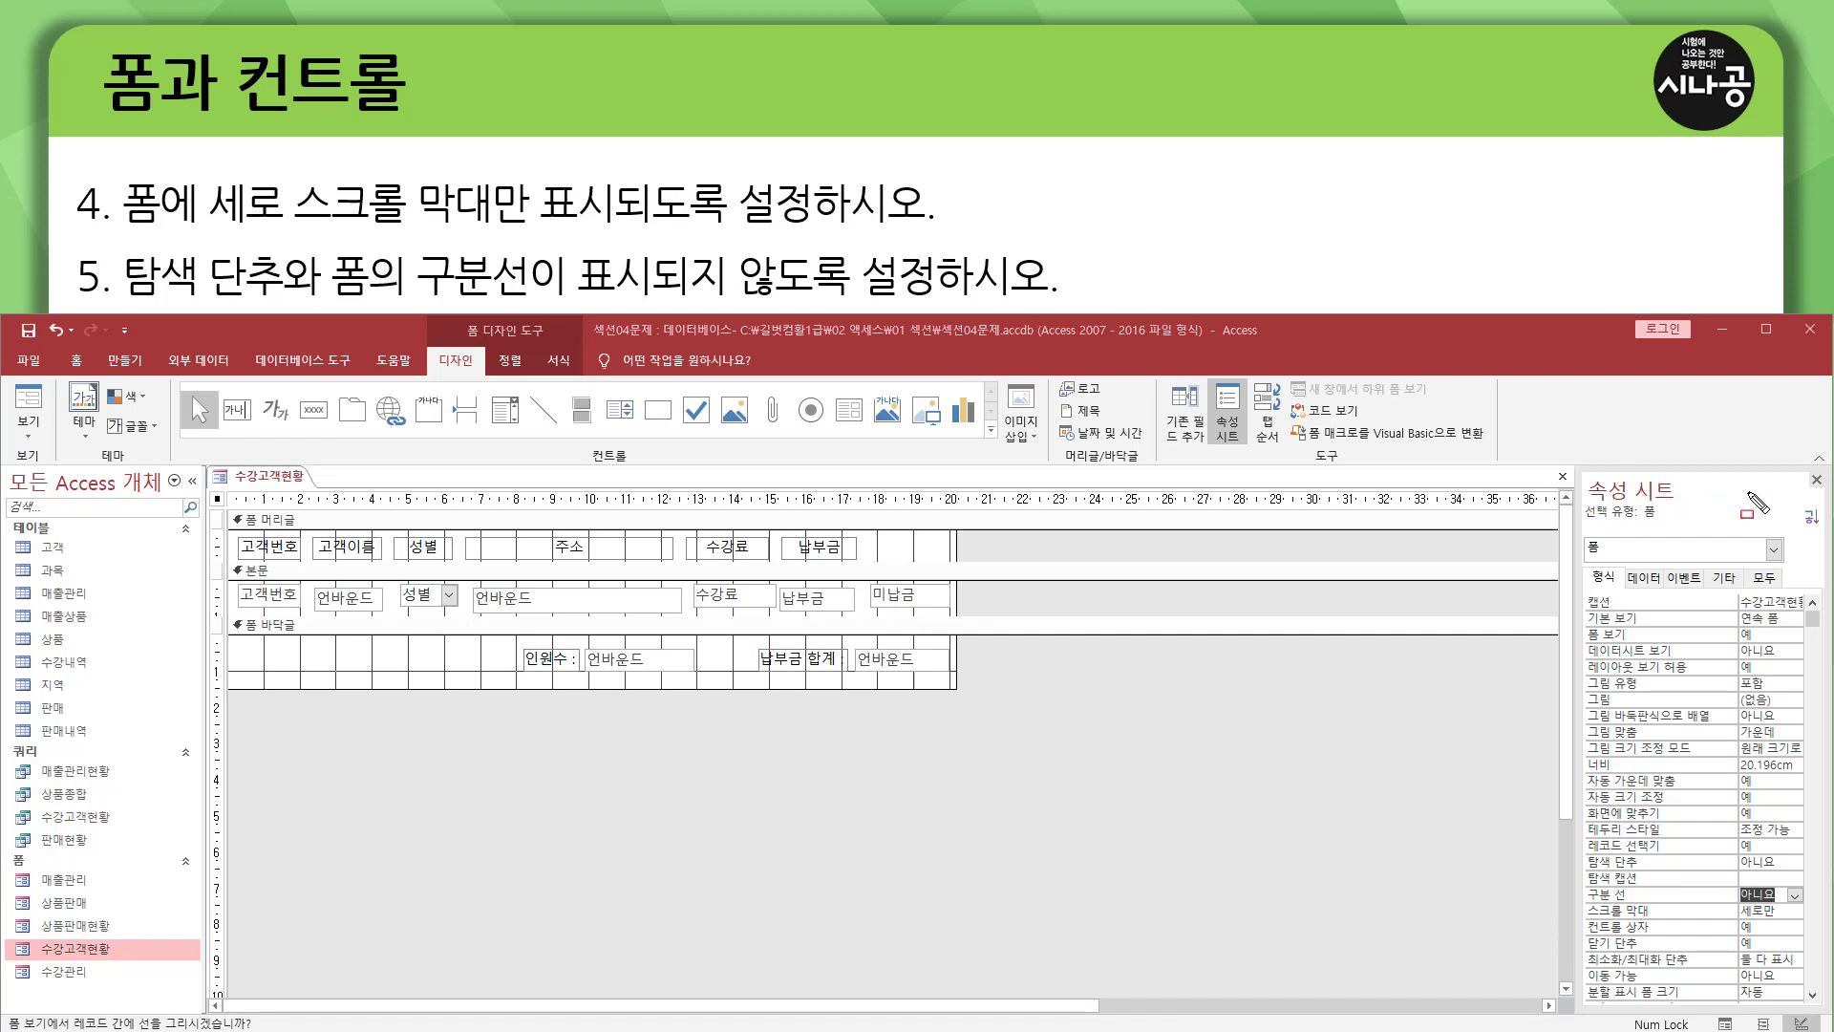
Close the form's property sheet.
left_click(1817, 482)
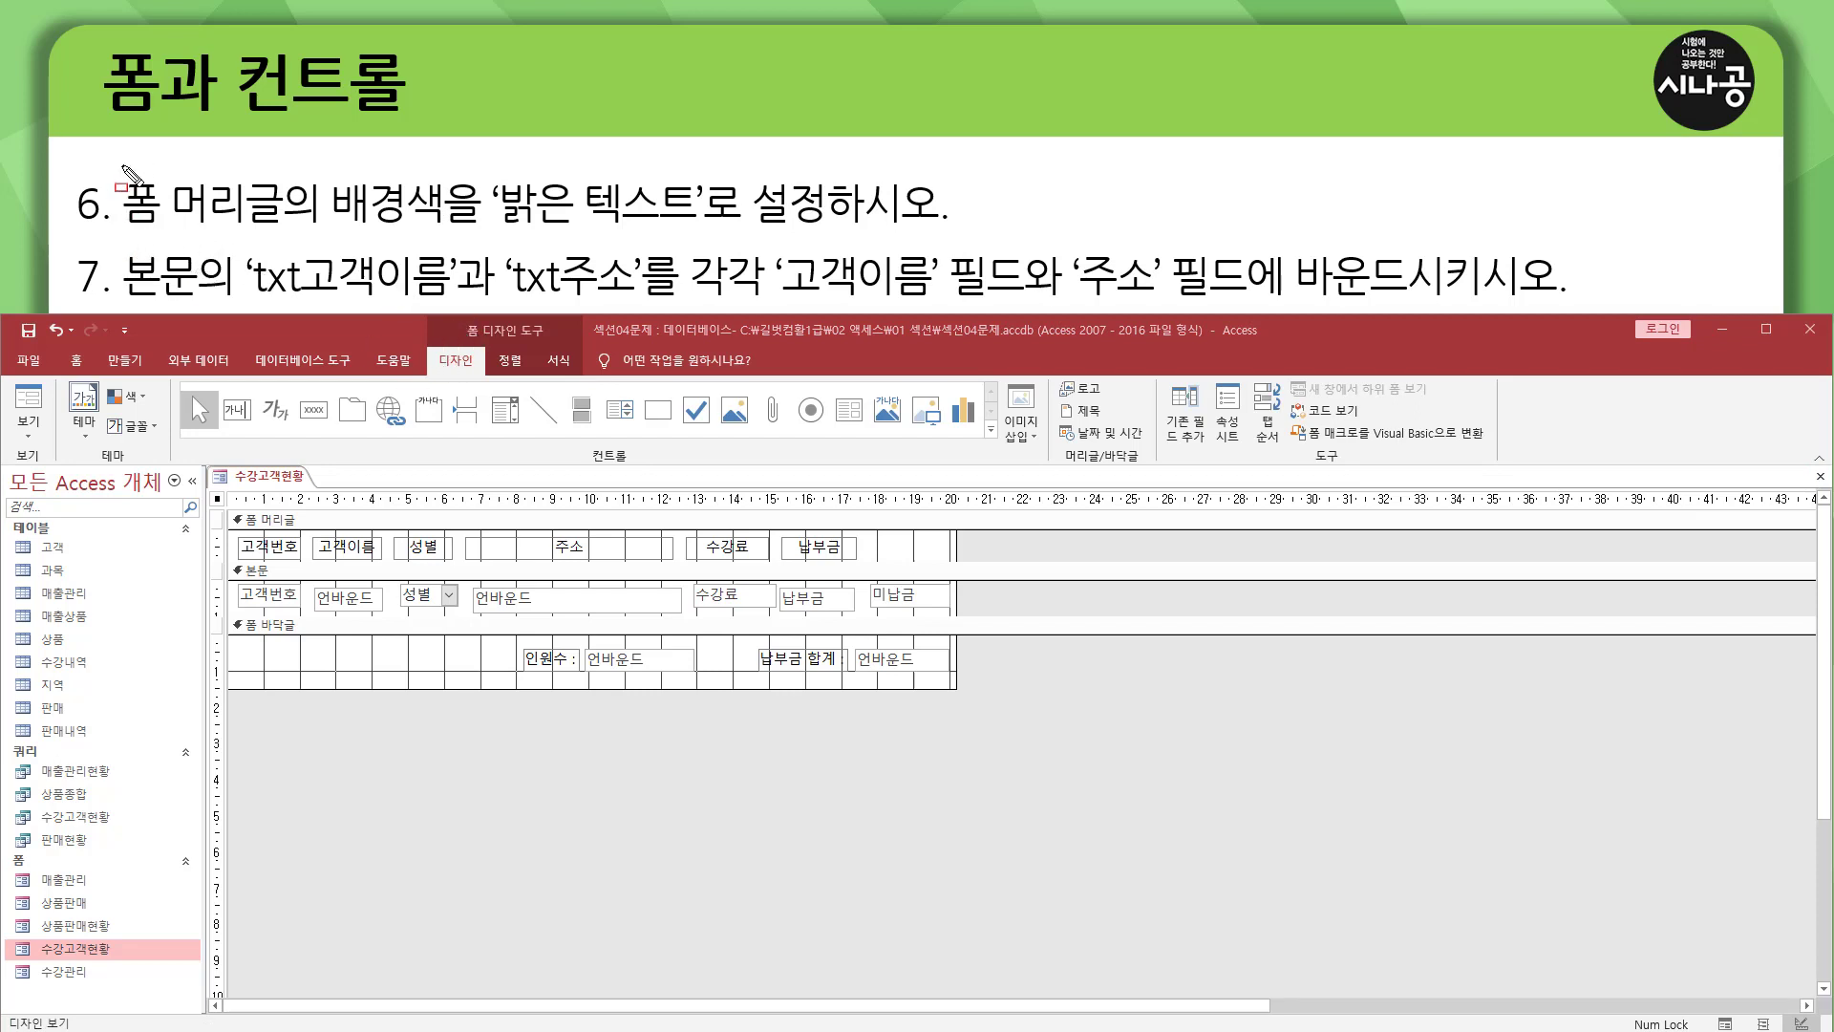
left_click_drag(122, 167, 282, 238)
mouse_move(229, 509)
left_mouse_down()
mouse_move(258, 529)
mouse_move(952, 531)
left_mouse_up()
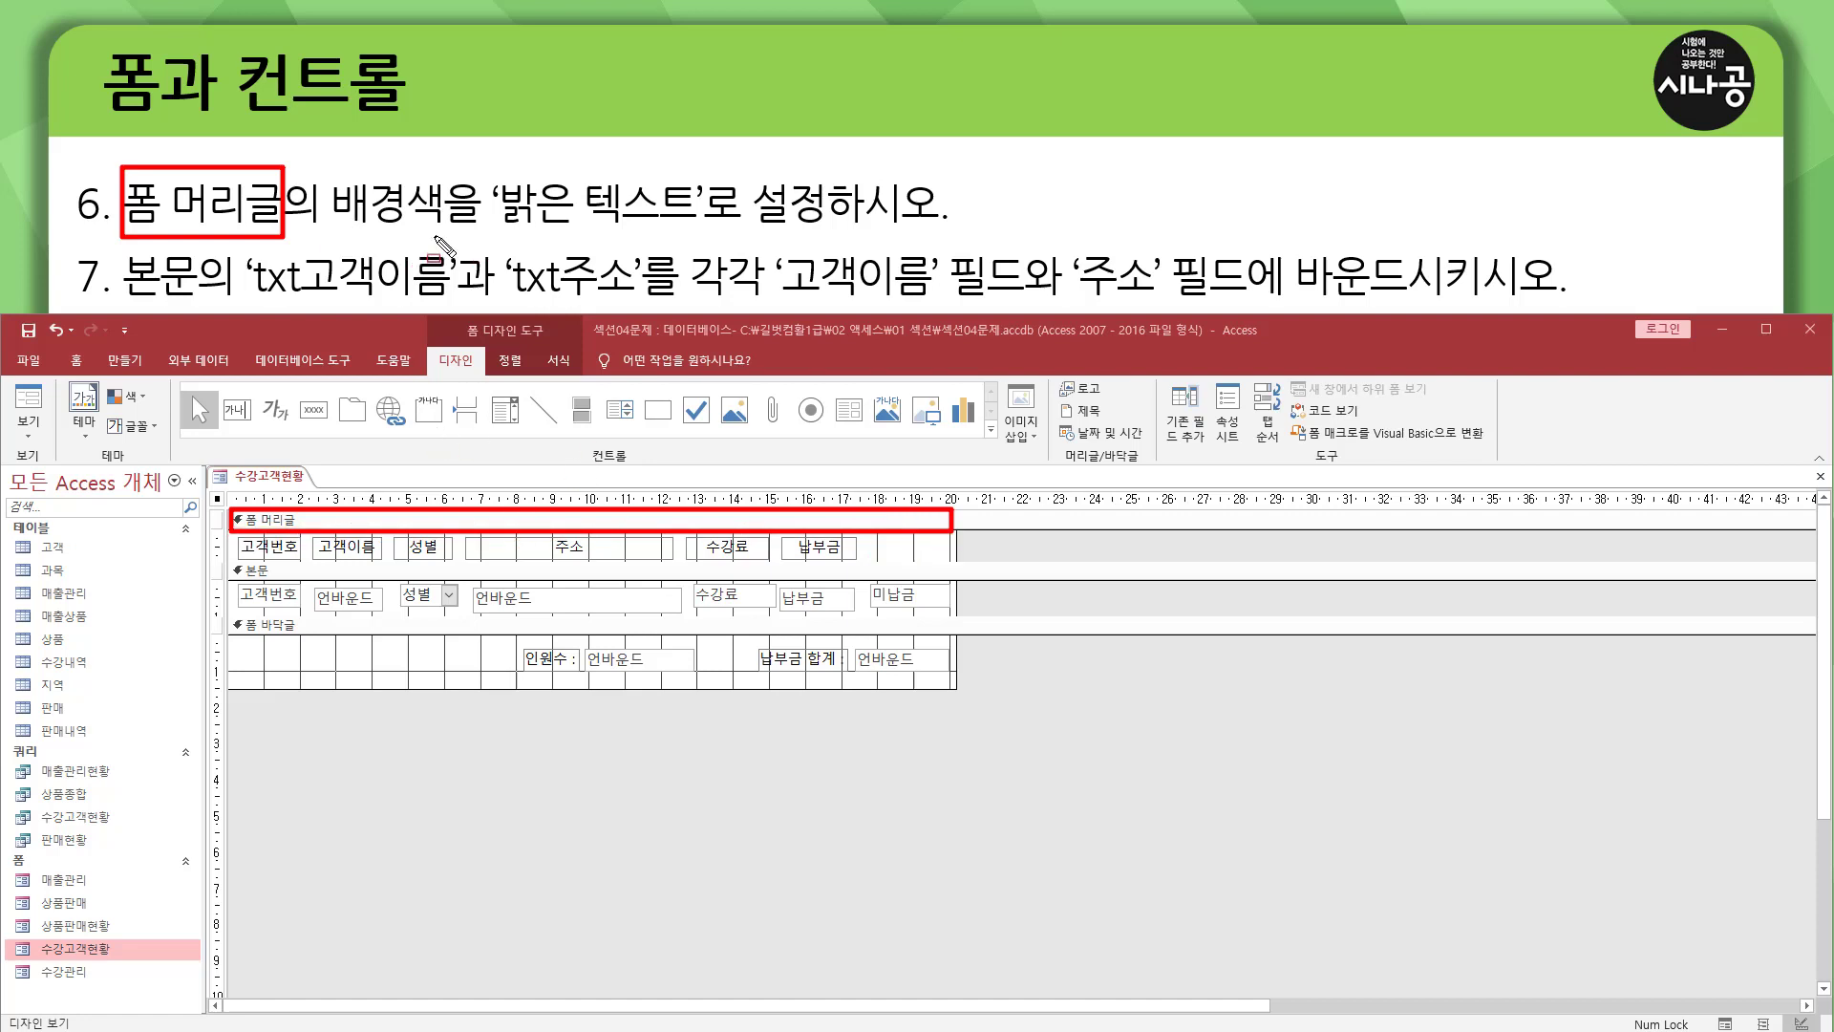
left_click_drag(318, 233, 828, 232)
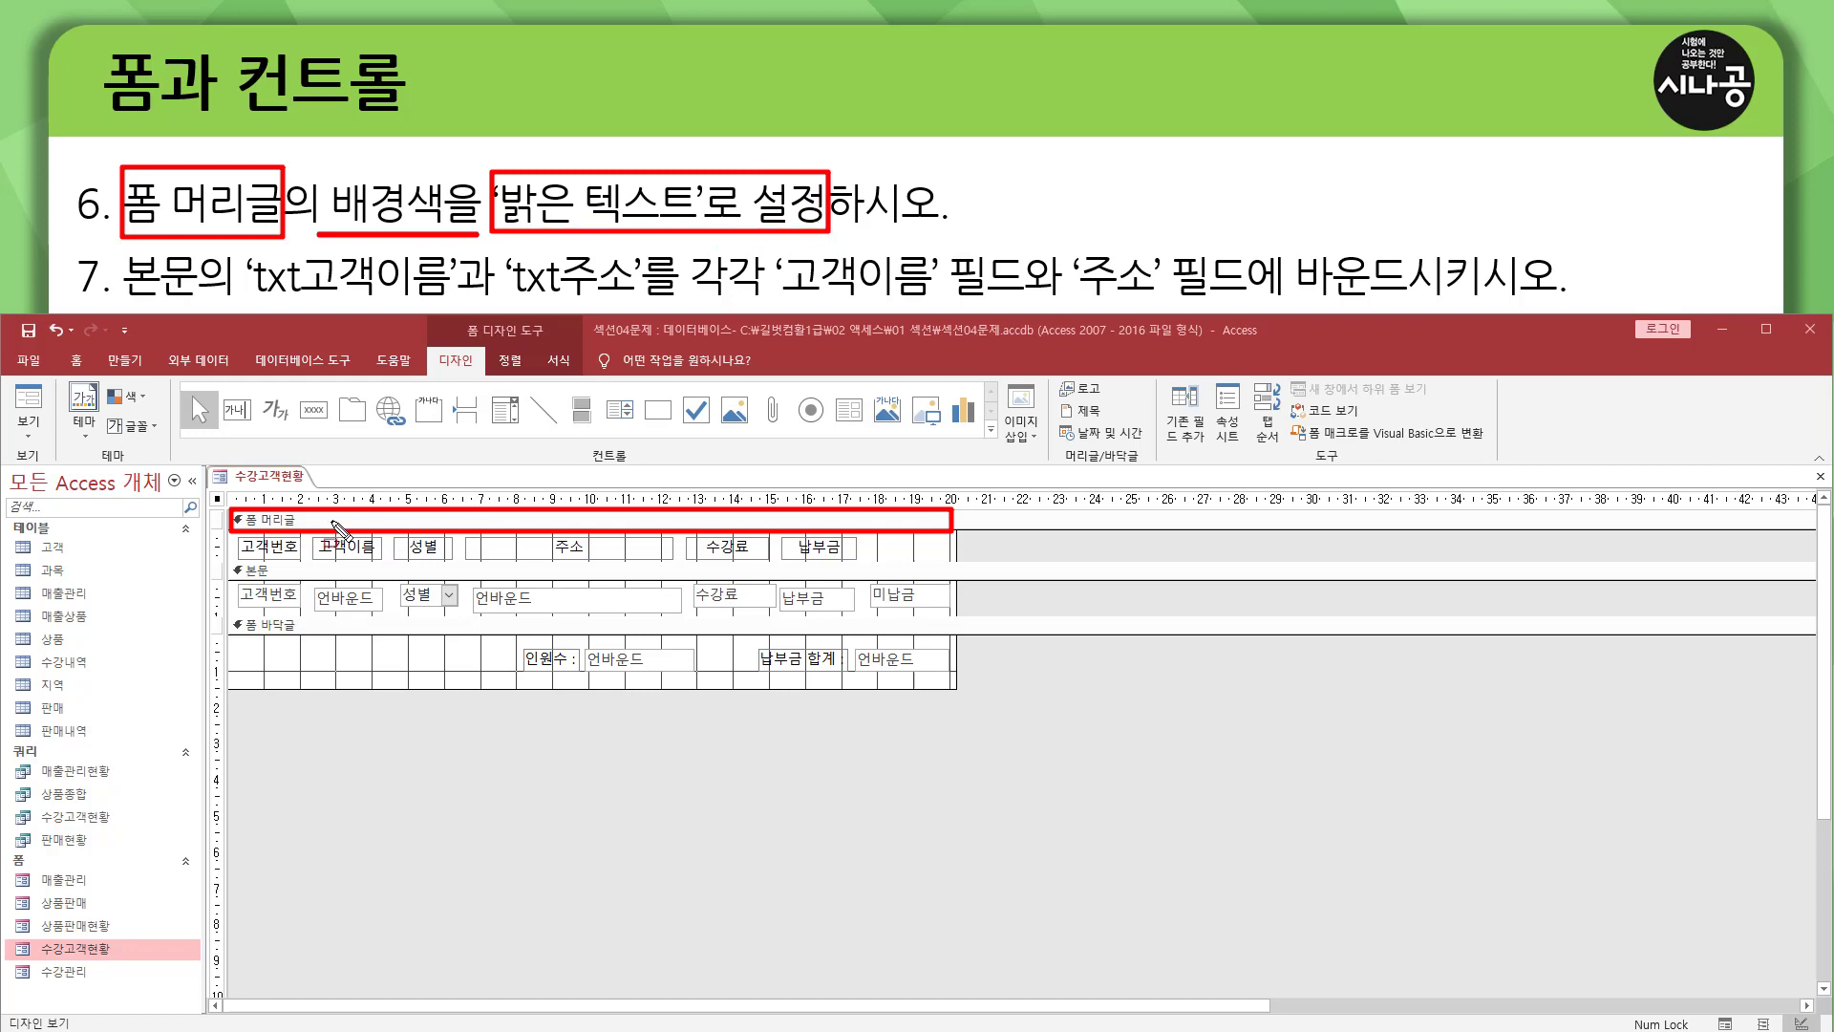
Set the background colour (배경색) of the 폼 머리글 section to 밝은 텍스트.
key("Escape")
left_click(296, 521)
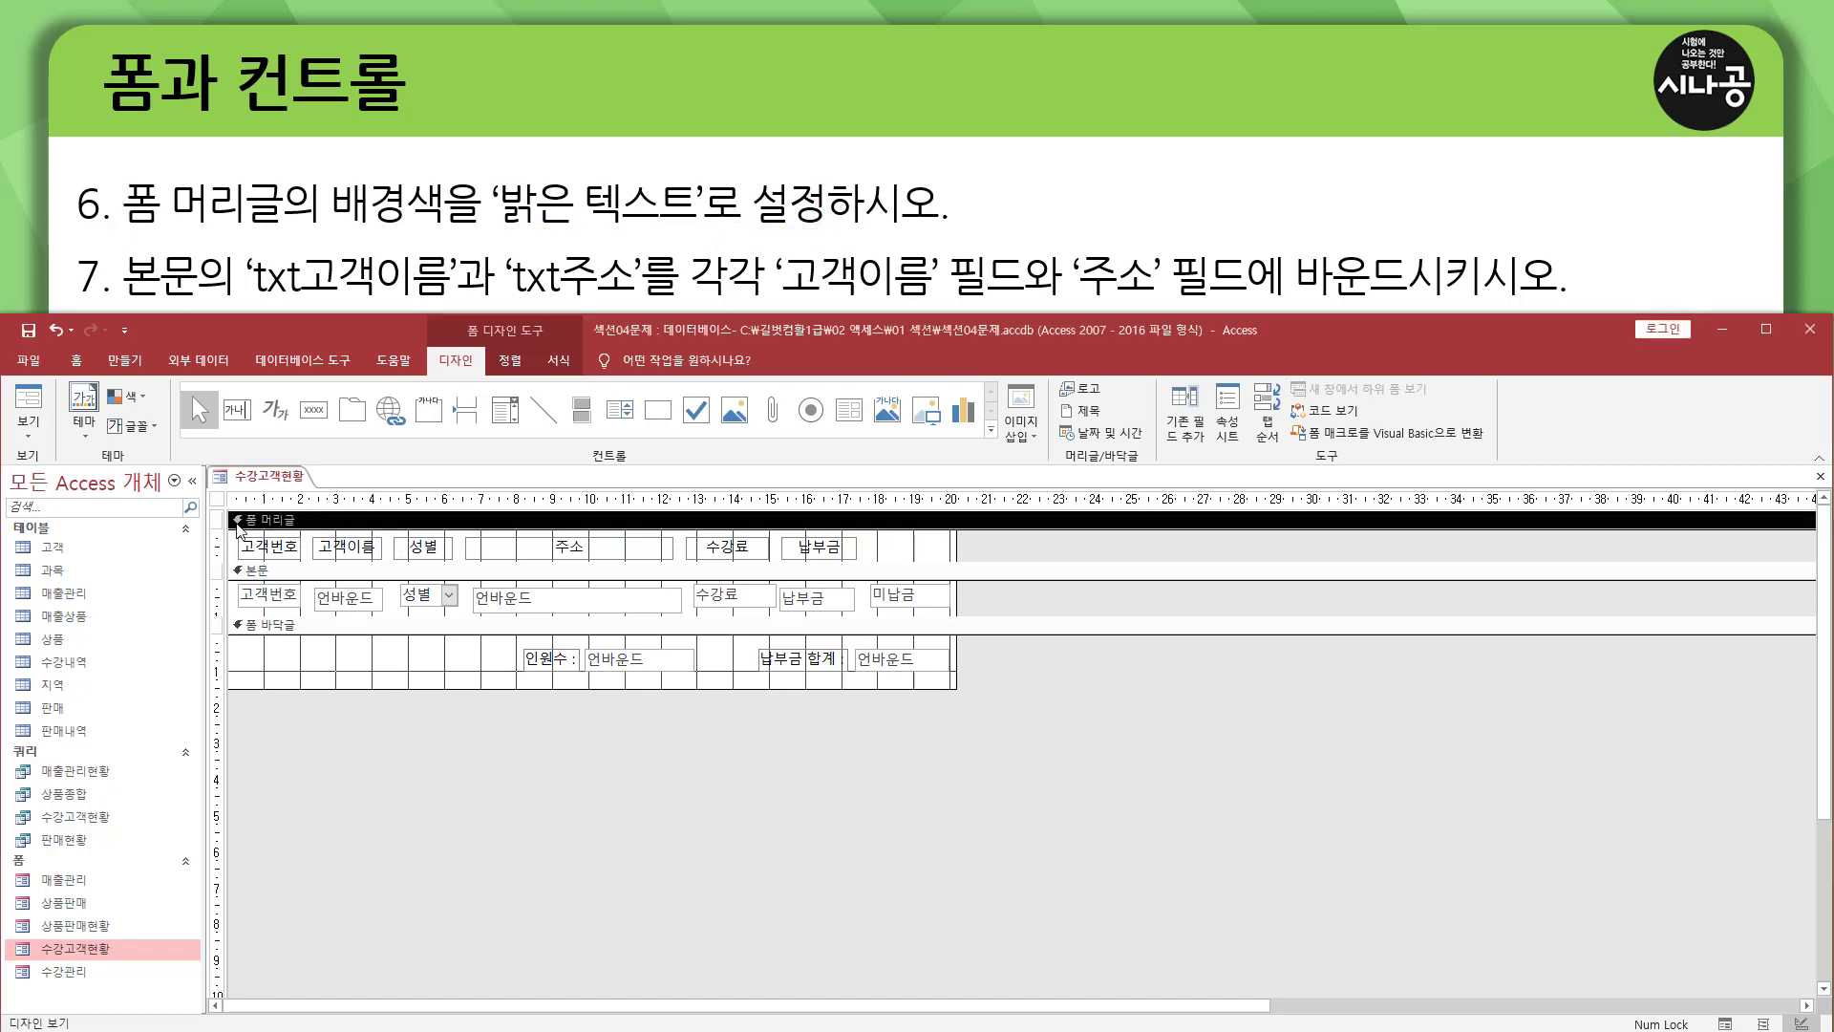
key("F4")
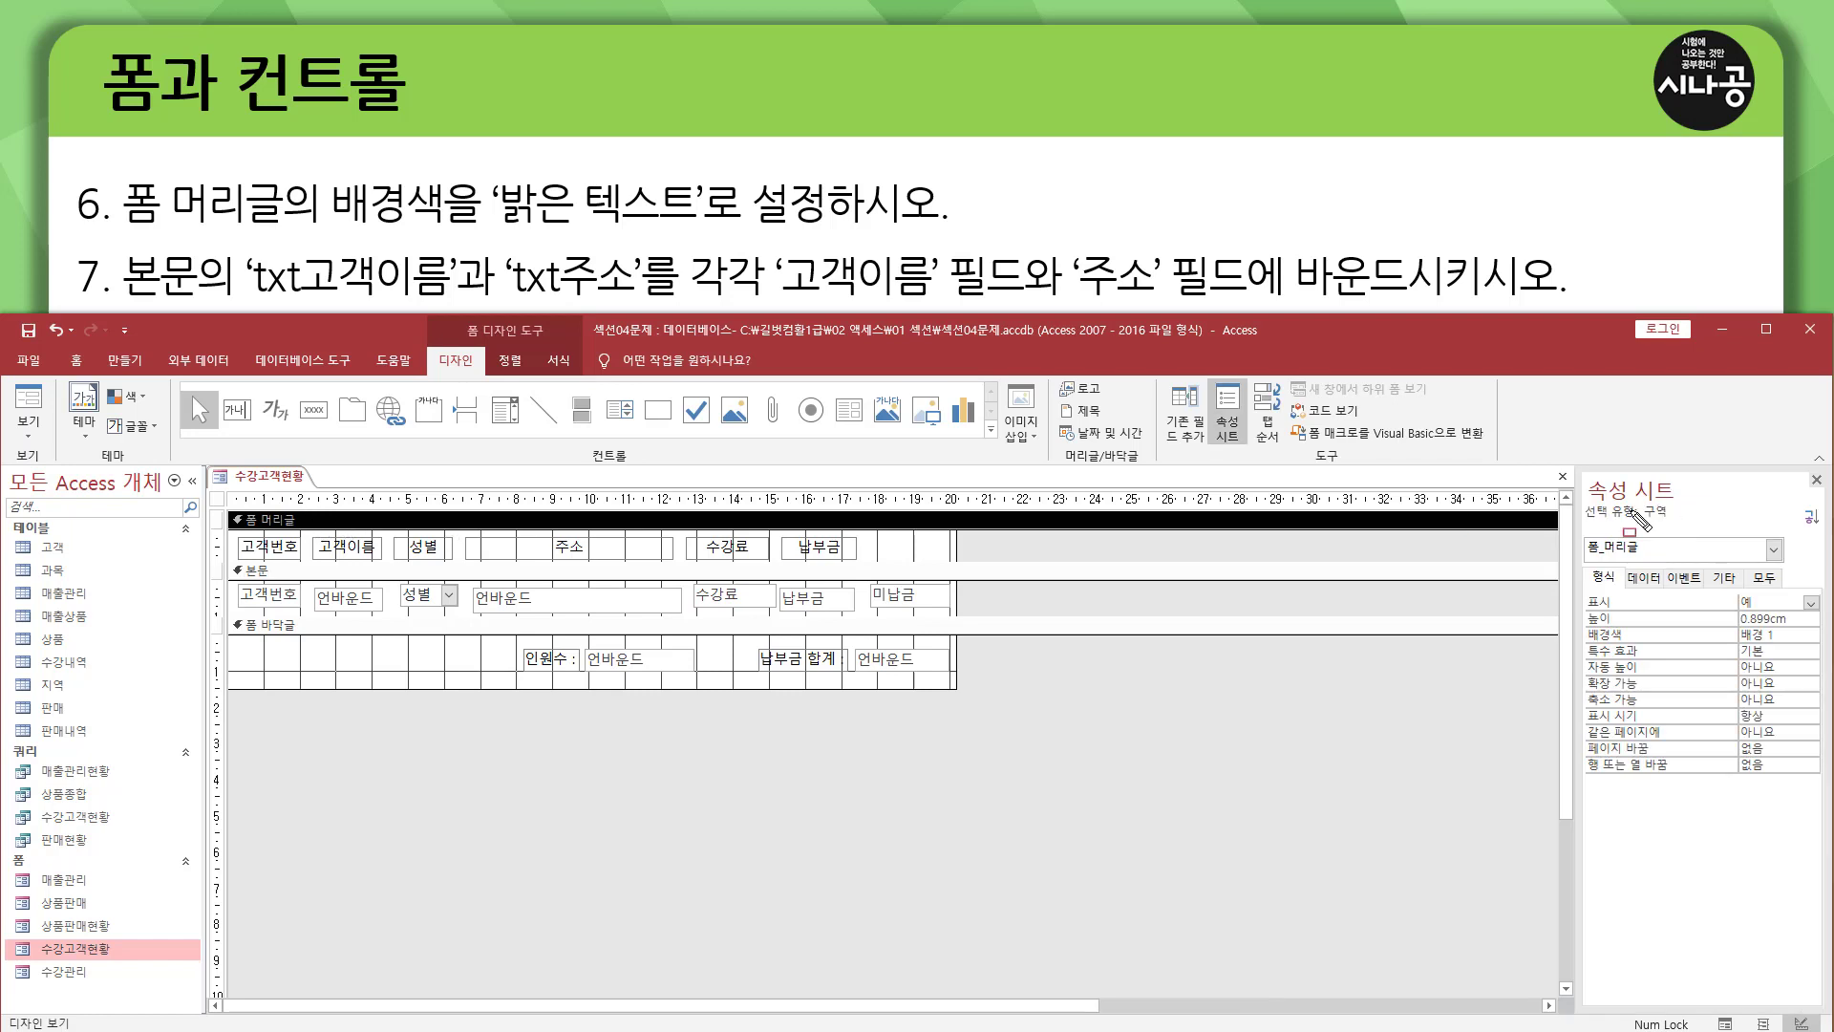
mouse_move(1581, 473)
left_mouse_down()
mouse_move(1685, 516)
mouse_move(1695, 502)
left_mouse_up()
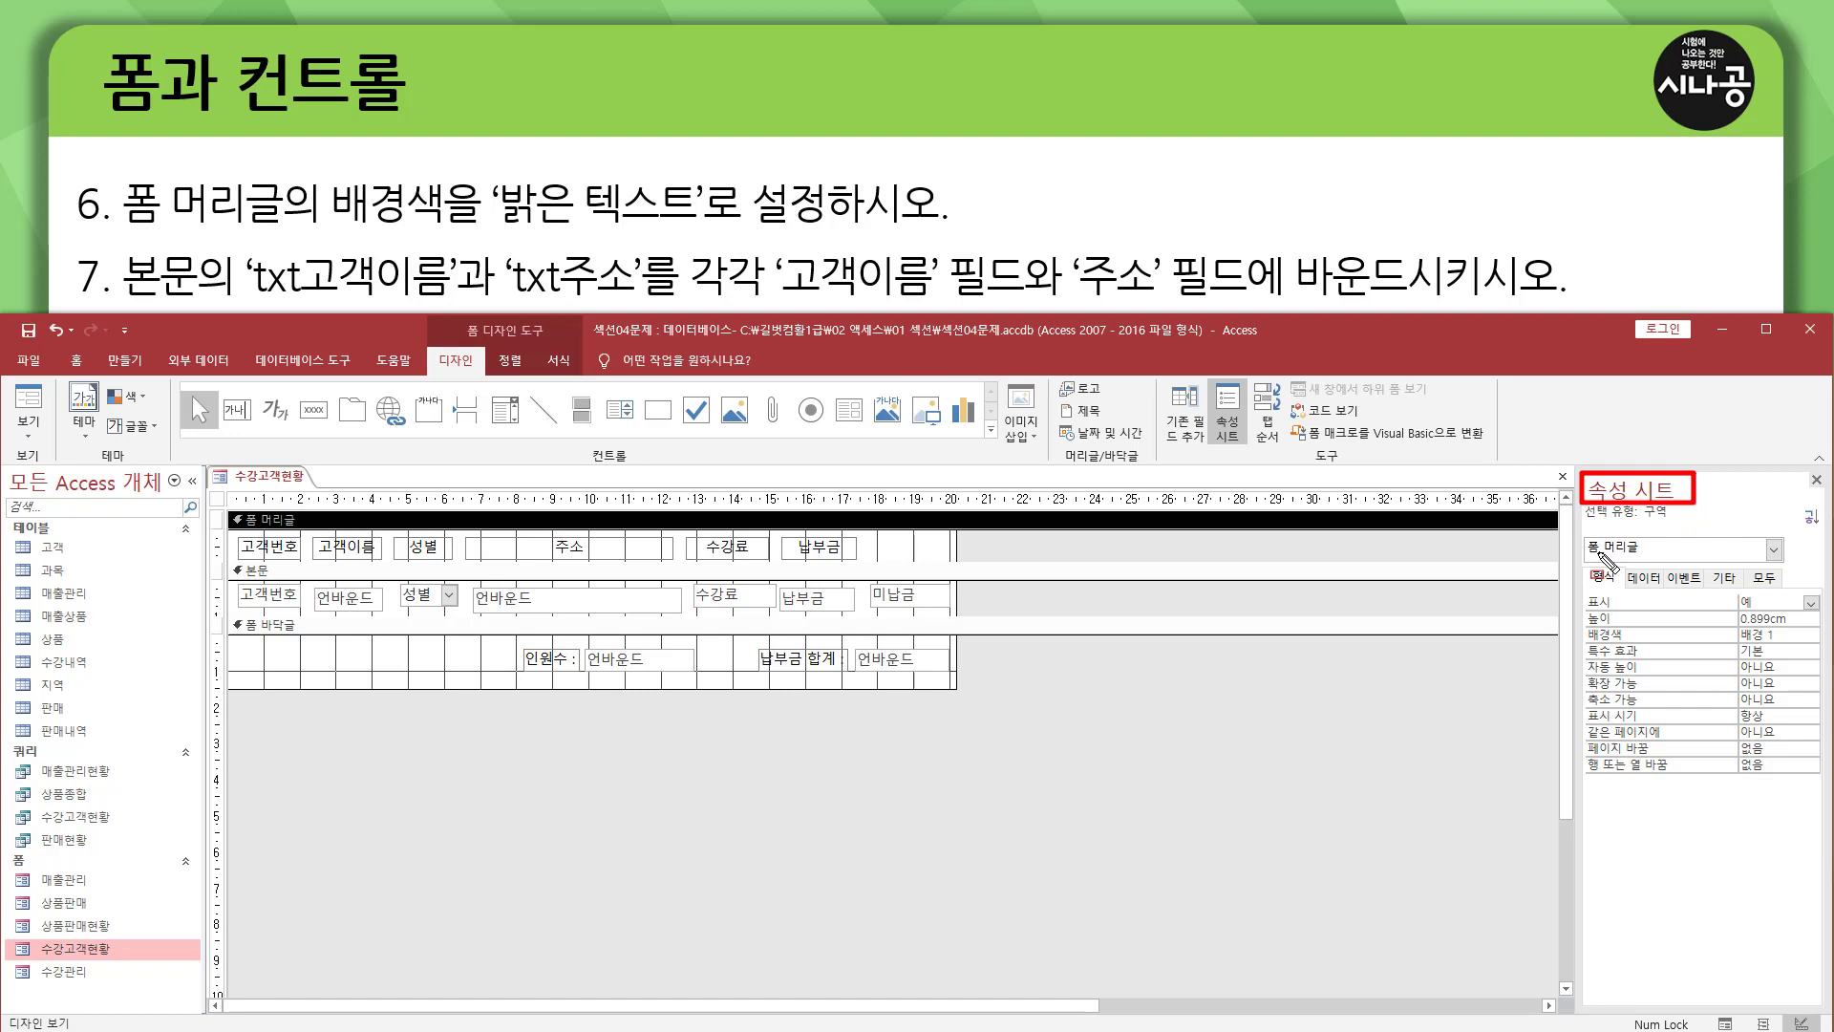
left_click_drag(1584, 536, 1655, 560)
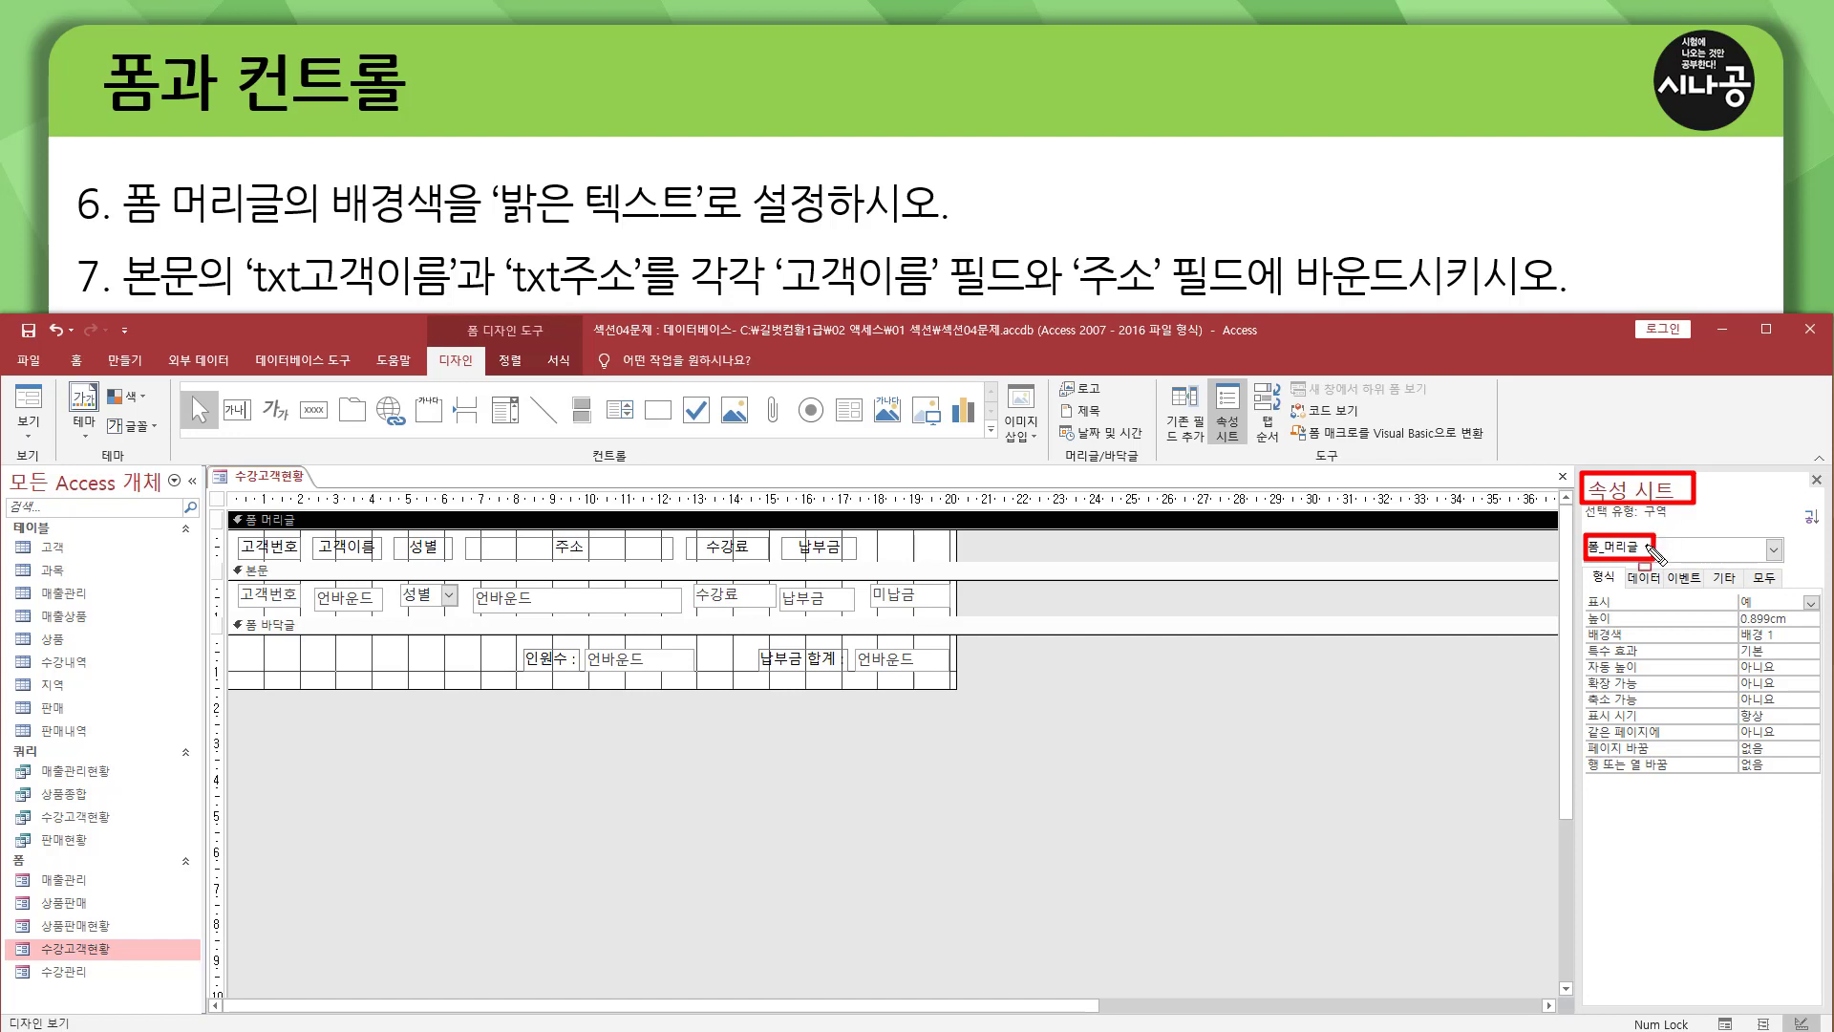
mouse_move(1584, 585)
left_mouse_down()
mouse_move(1616, 586)
mouse_move(1621, 566)
left_mouse_up()
left_click_drag(1582, 625, 1778, 645)
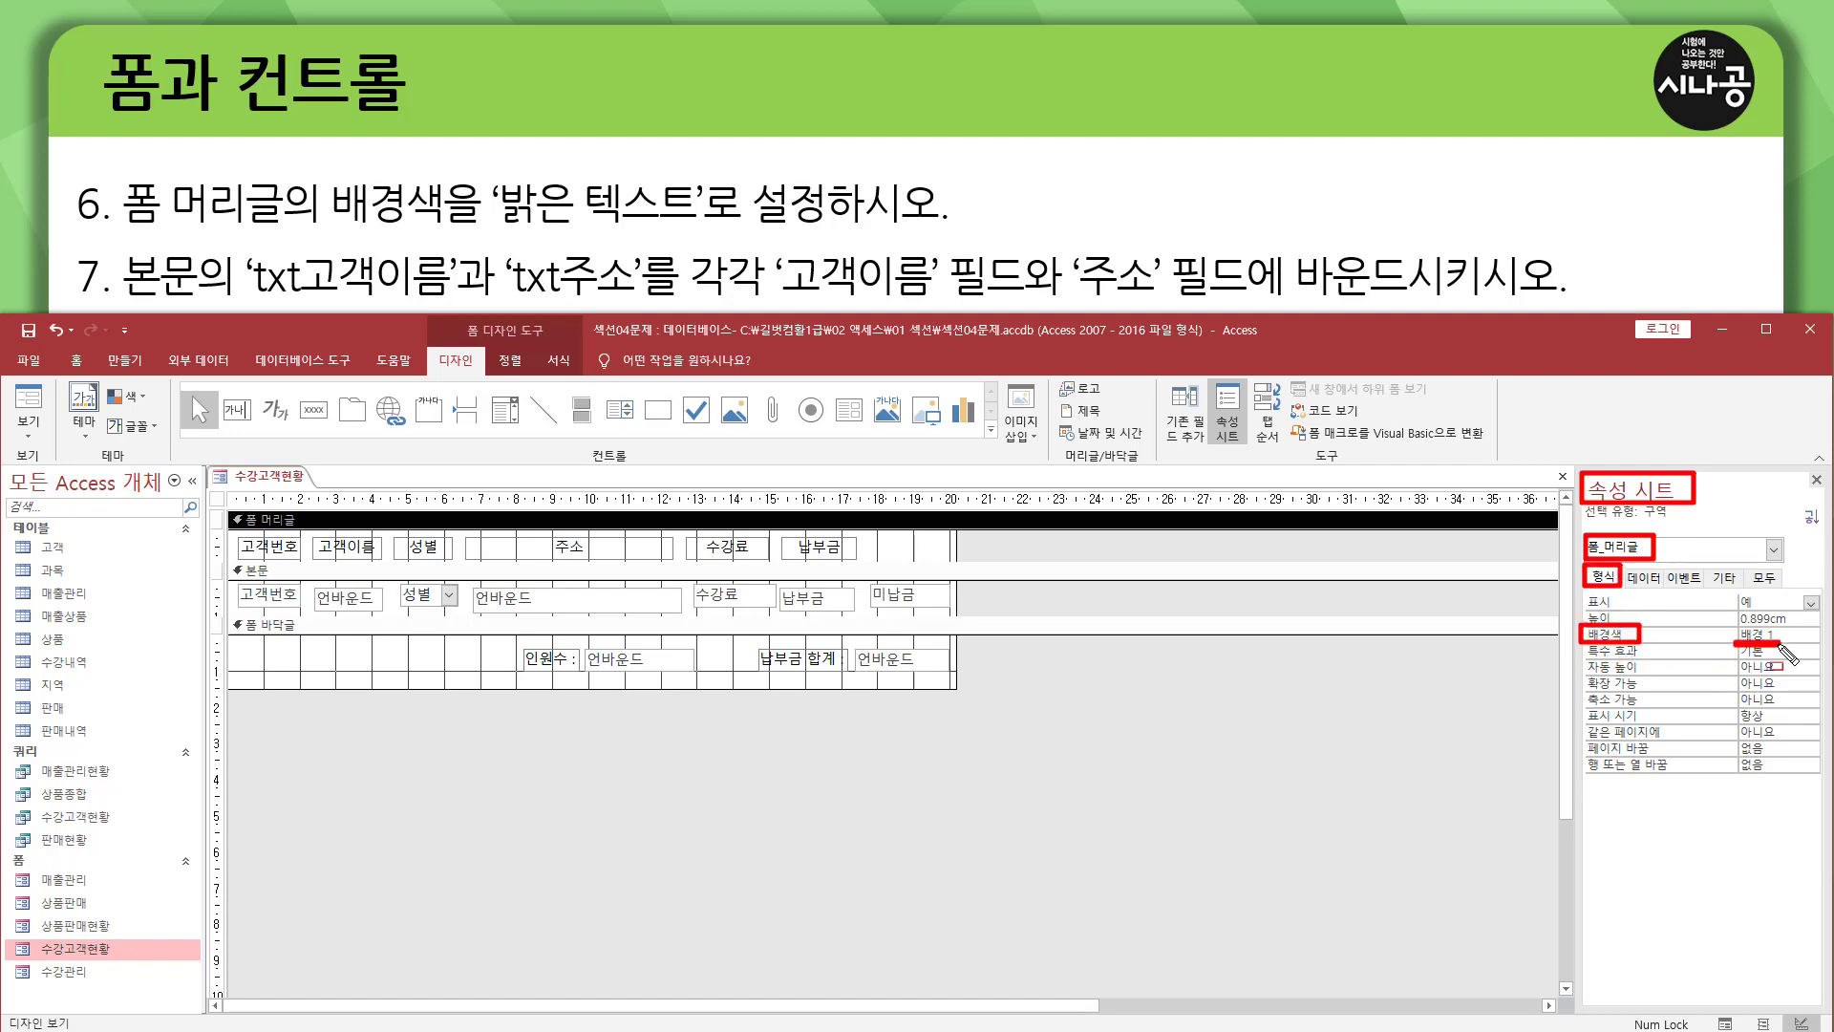
key("Escape")
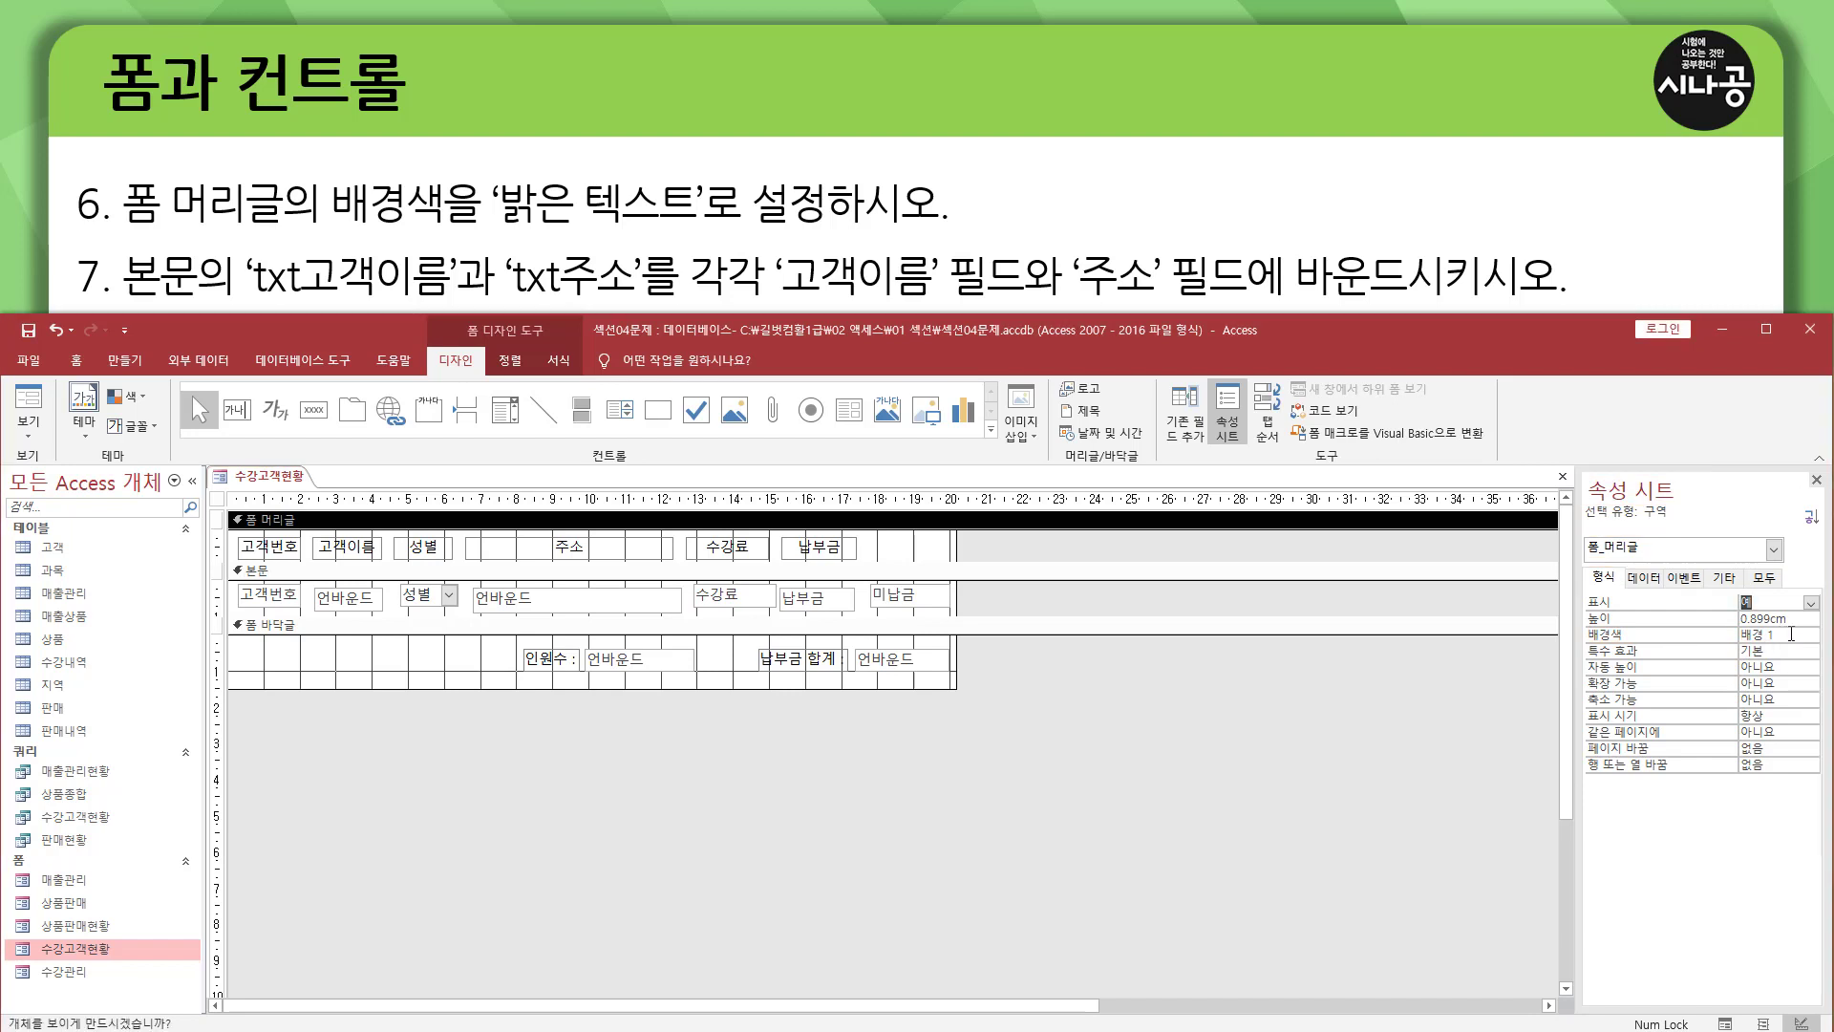
left_click(1797, 635)
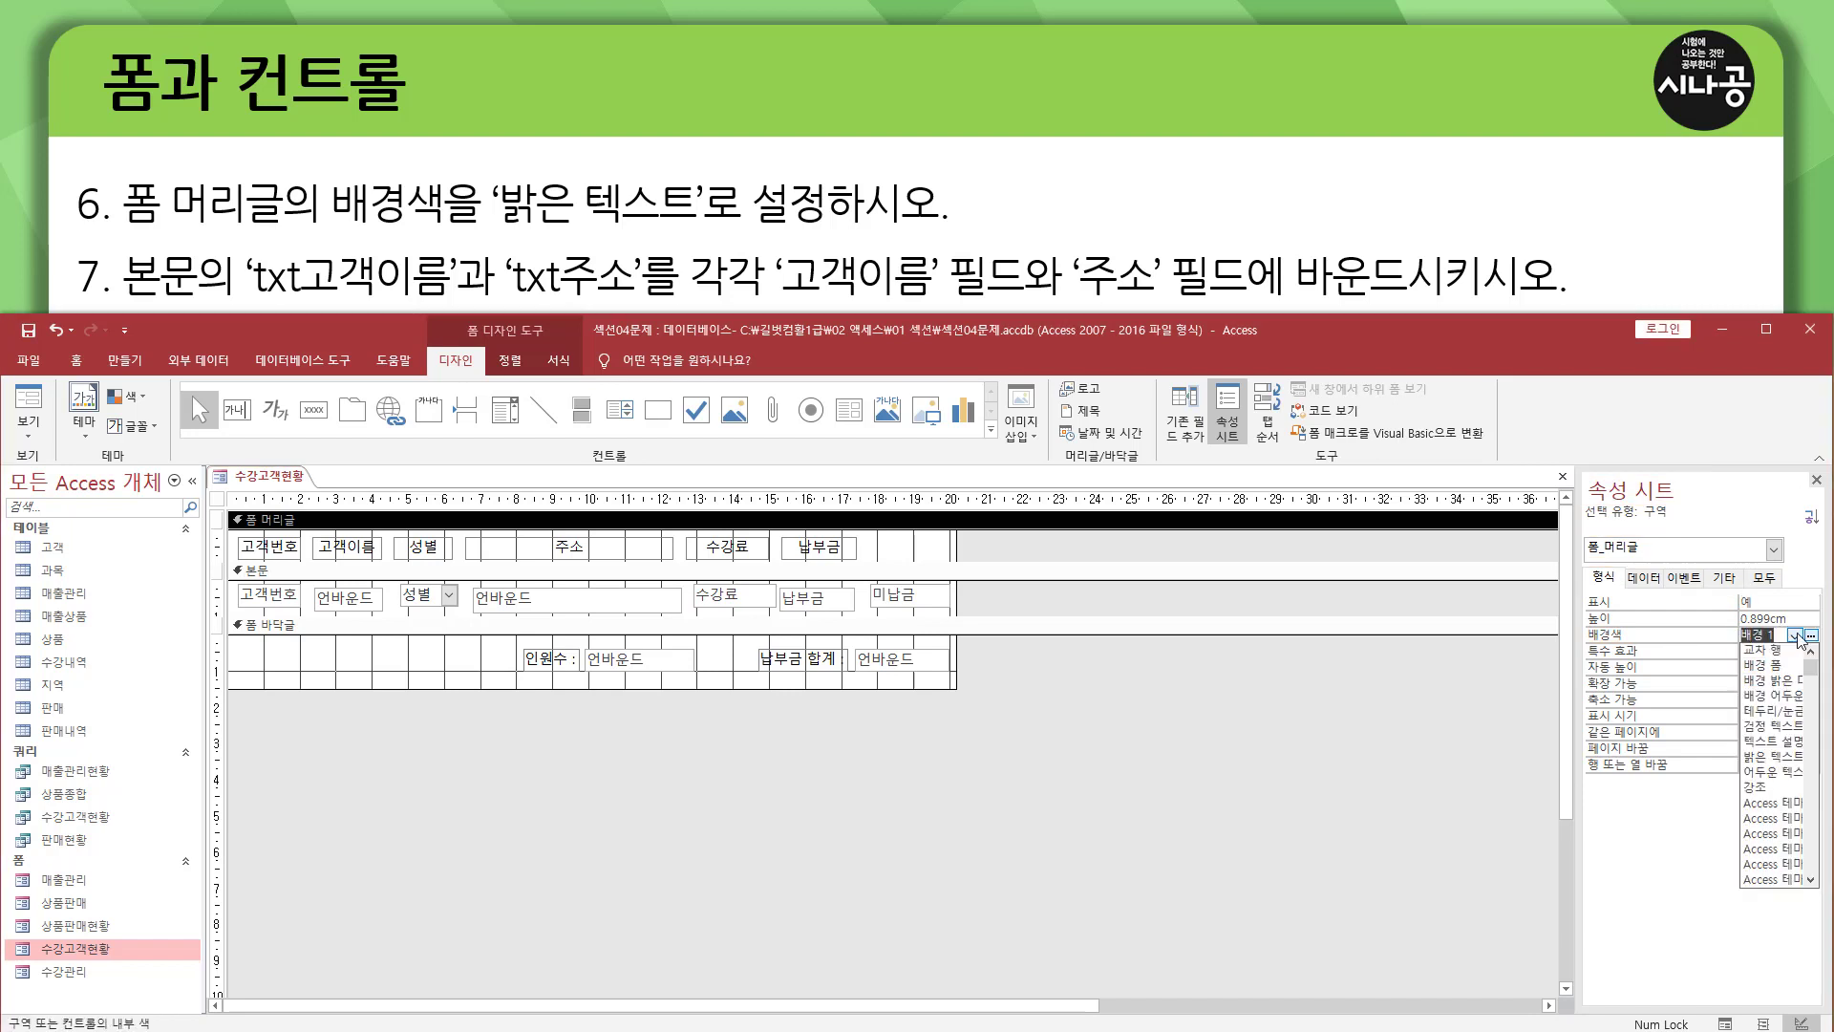
left_click(1769, 756)
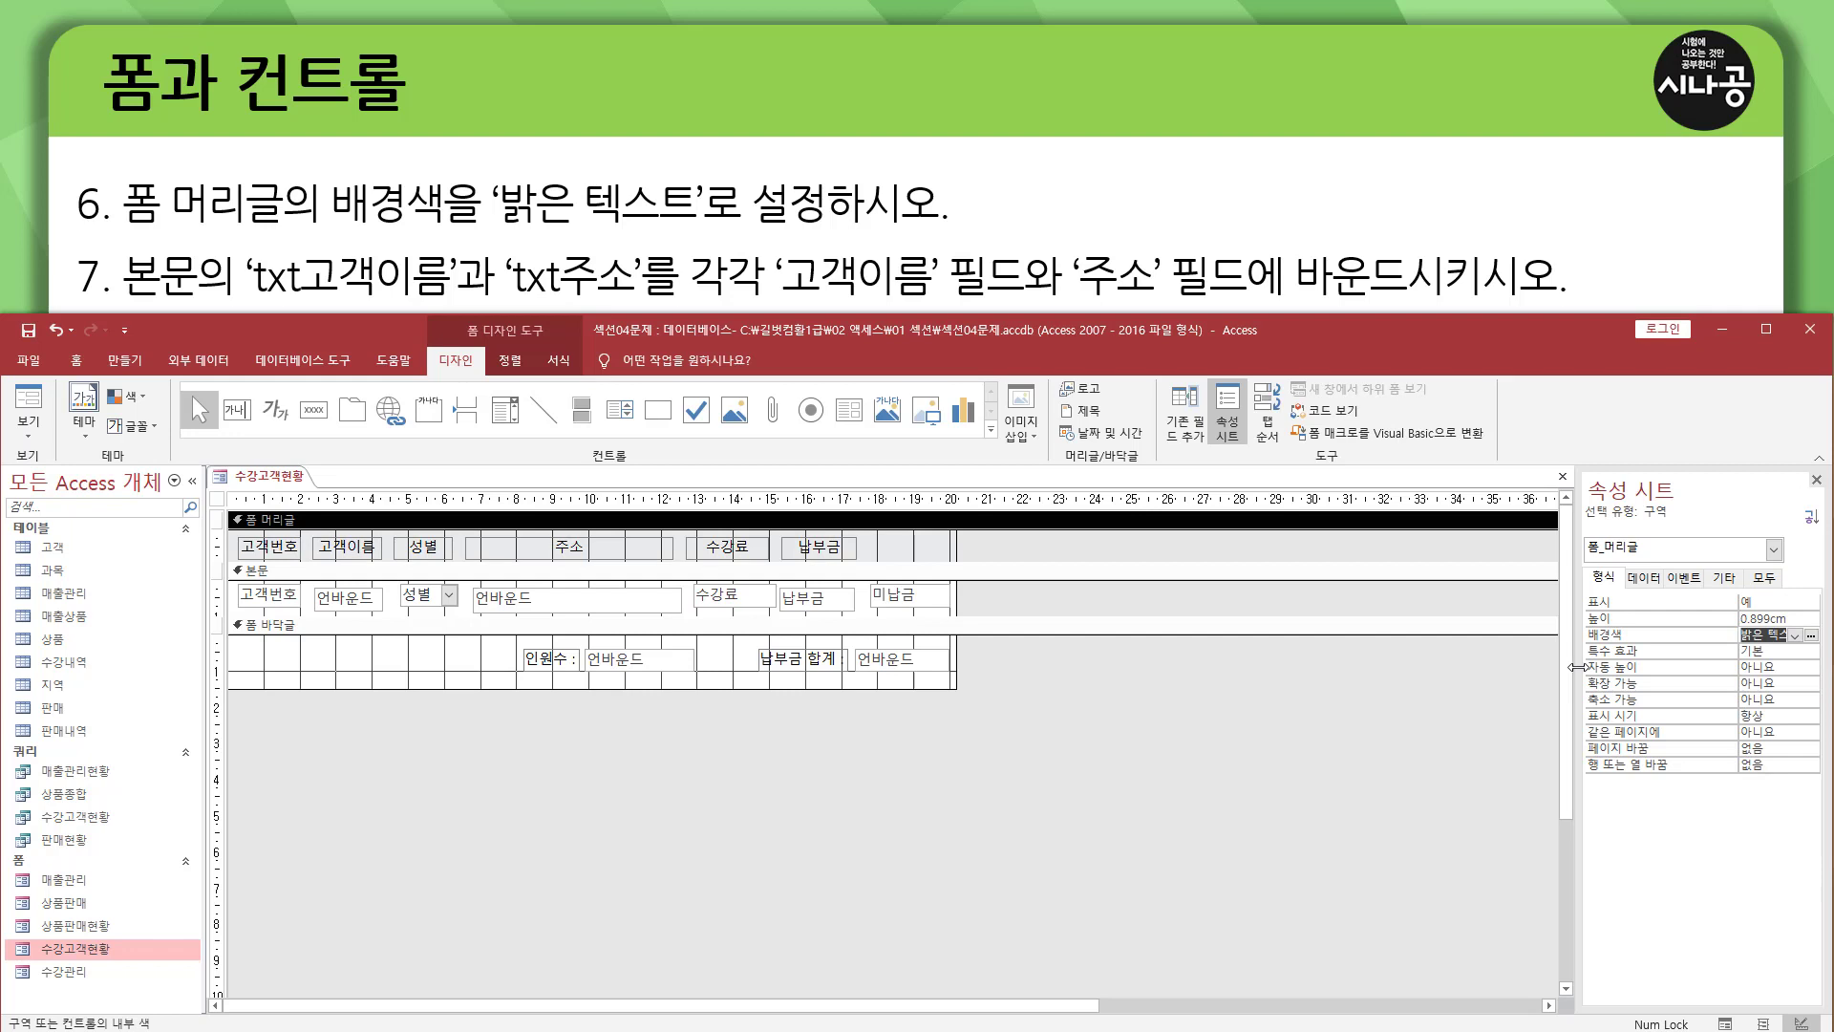
Widen the property sheet to check the 폼 머리글 section's full 배경색 value, and close the sheet.
left_click_drag(1576, 666, 1509, 673)
left_click(1737, 632)
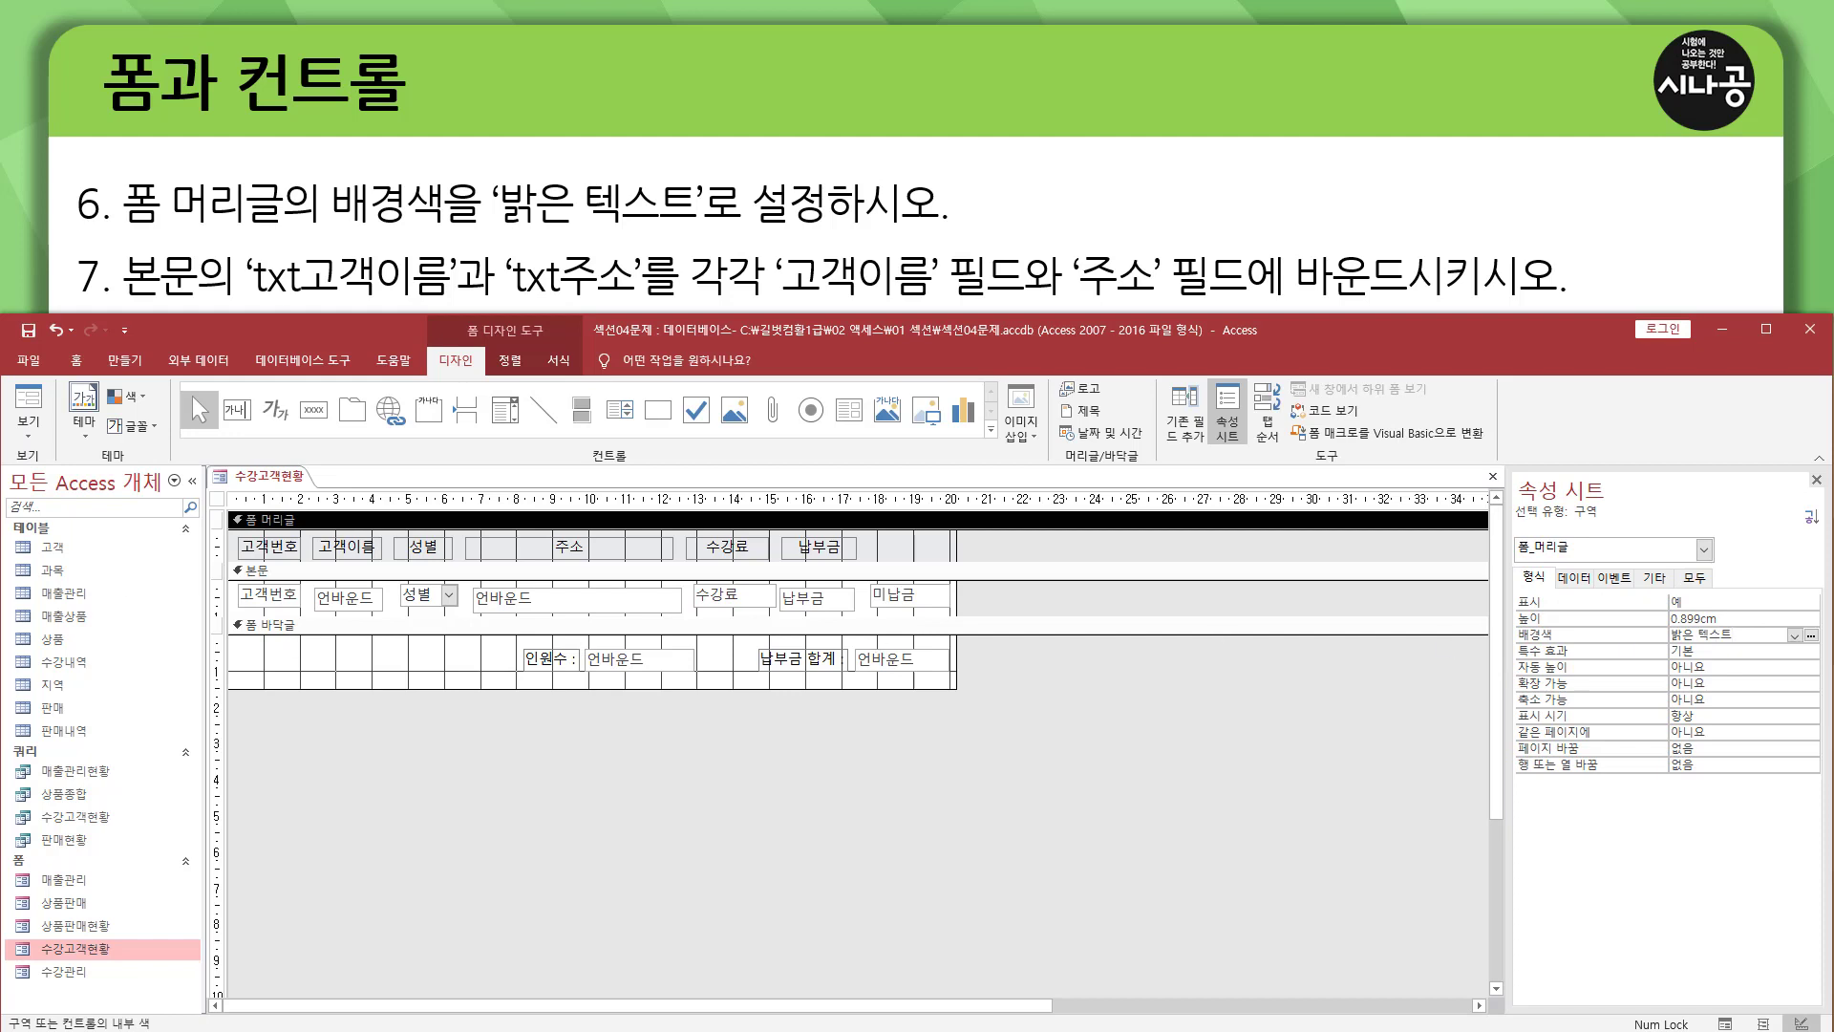
left_click(1816, 481)
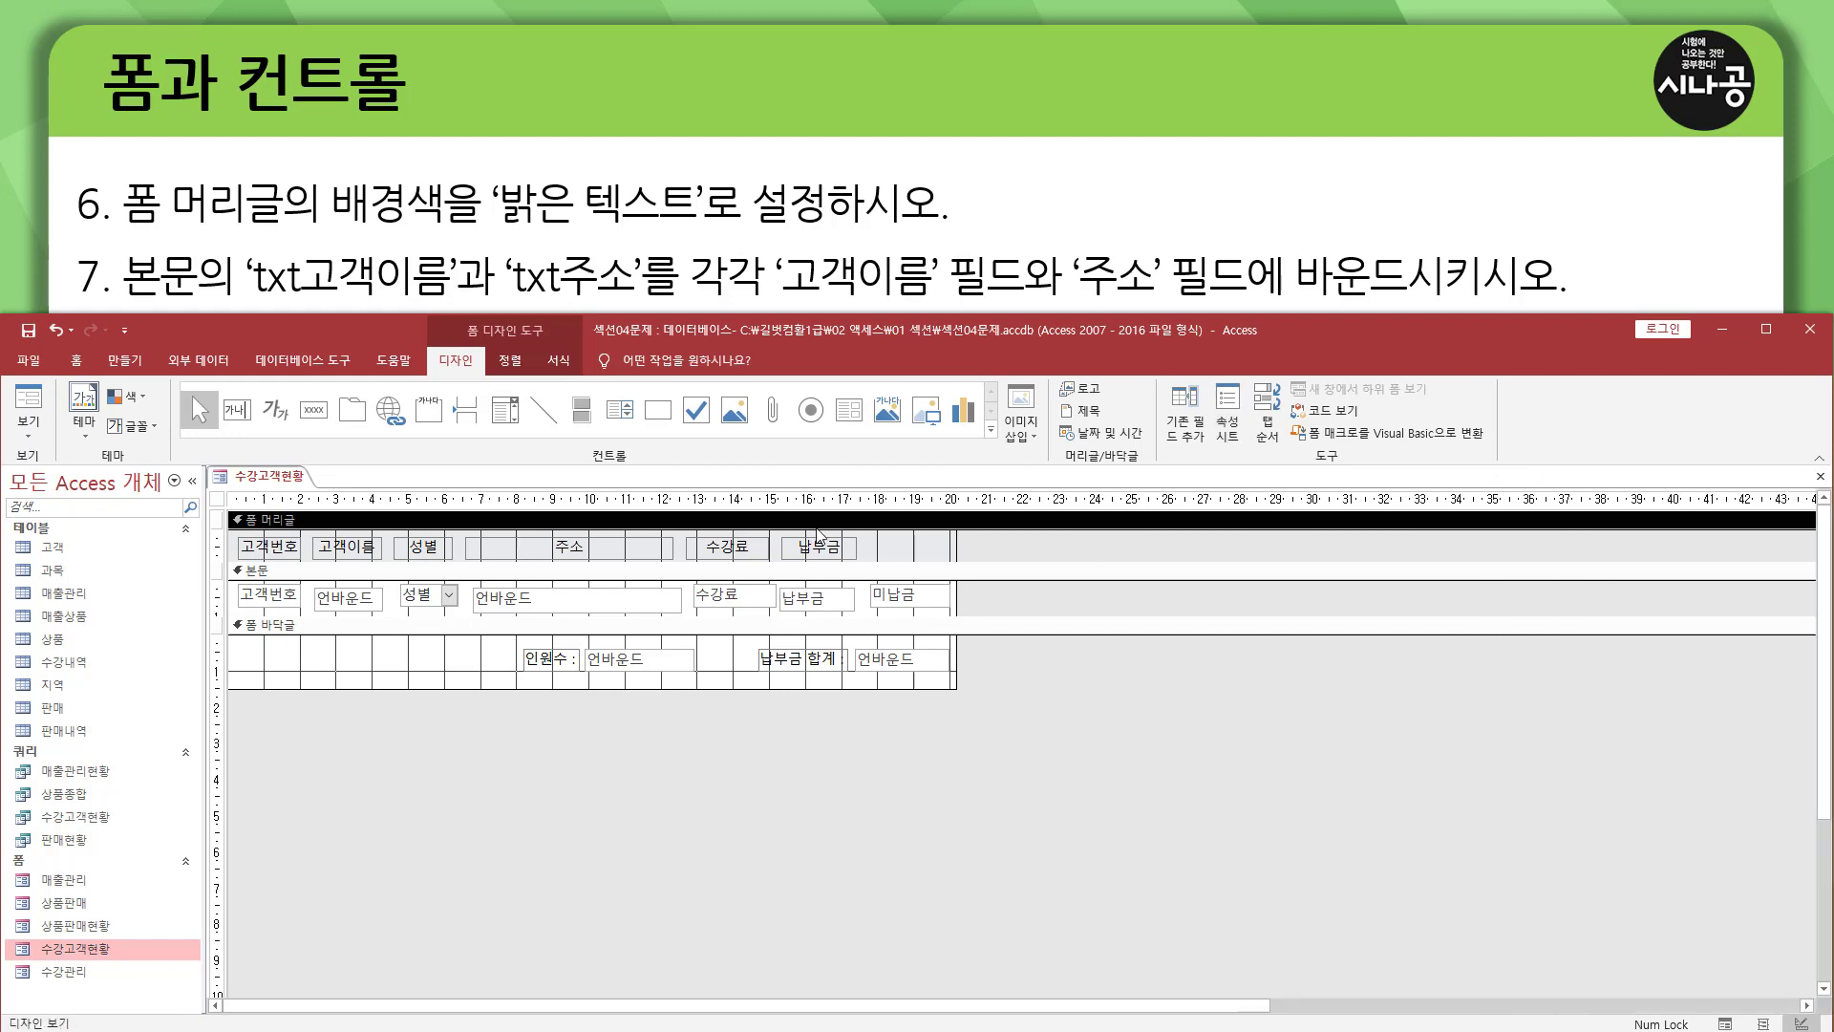
key("ctrl+2")
left_click_drag(250, 300, 643, 301)
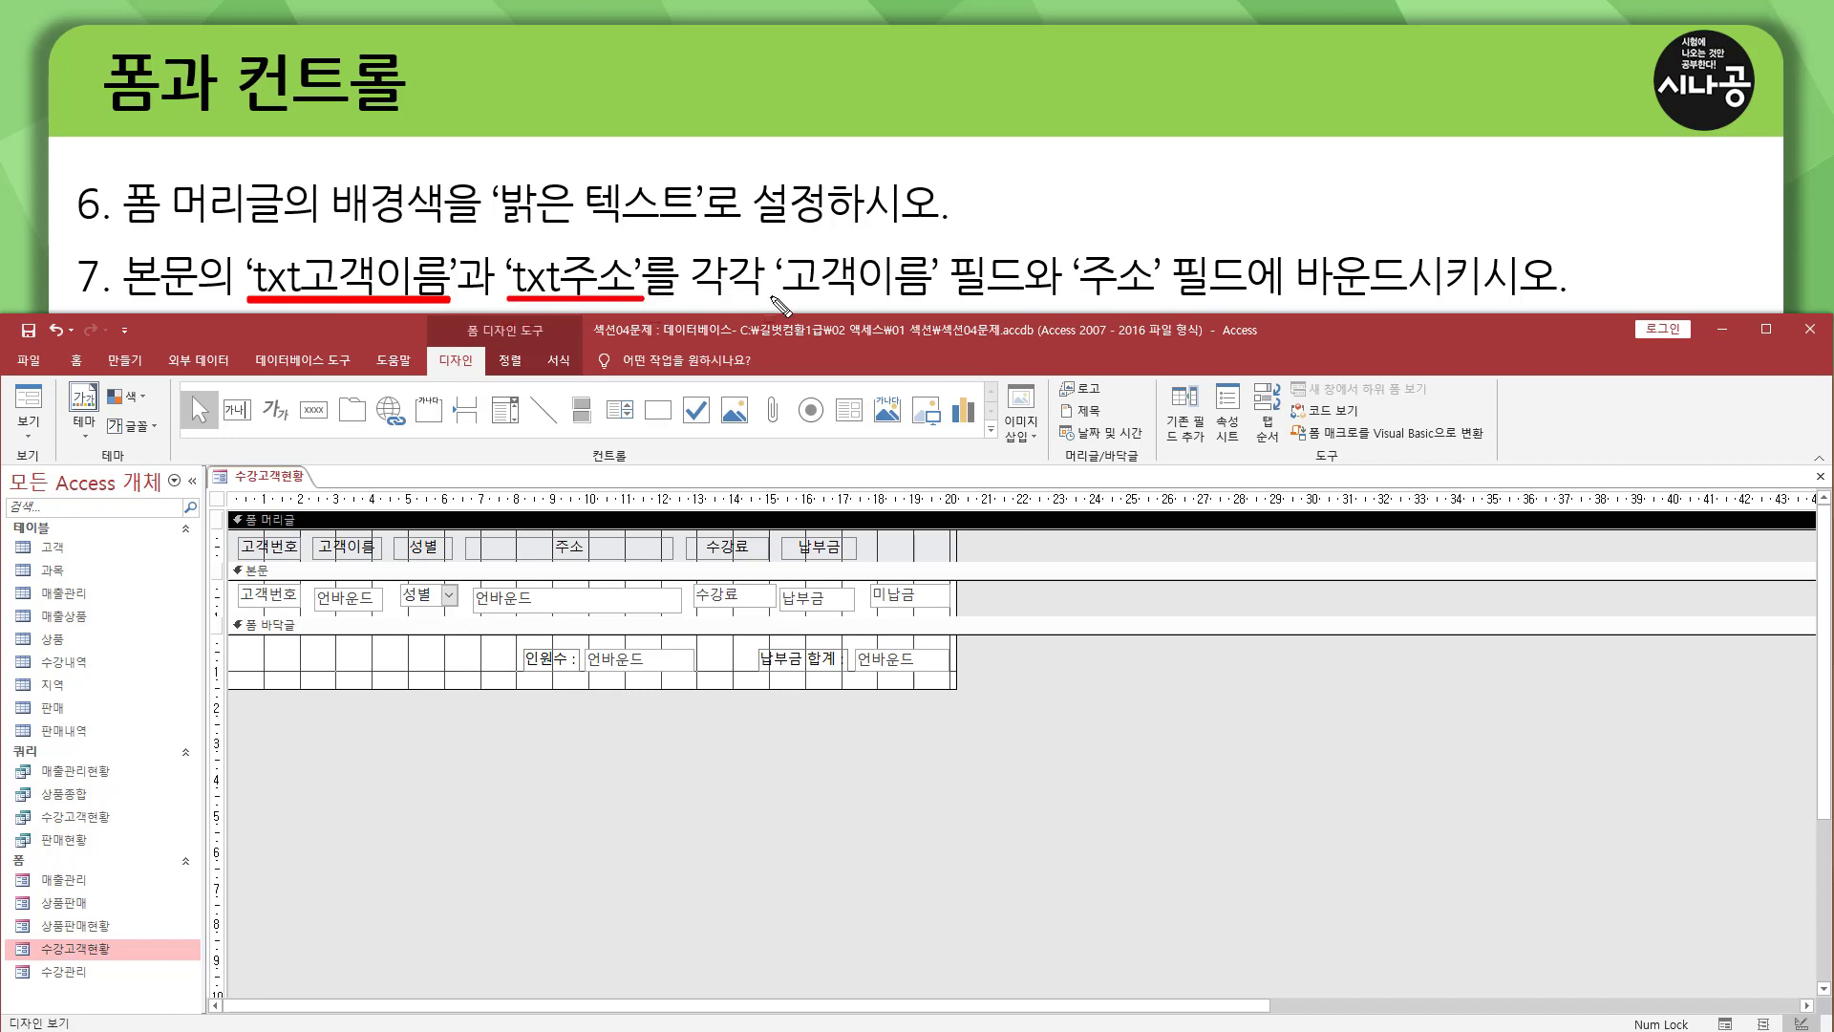
left_click_drag(777, 301, 928, 300)
left_click_drag(1081, 301, 1131, 300)
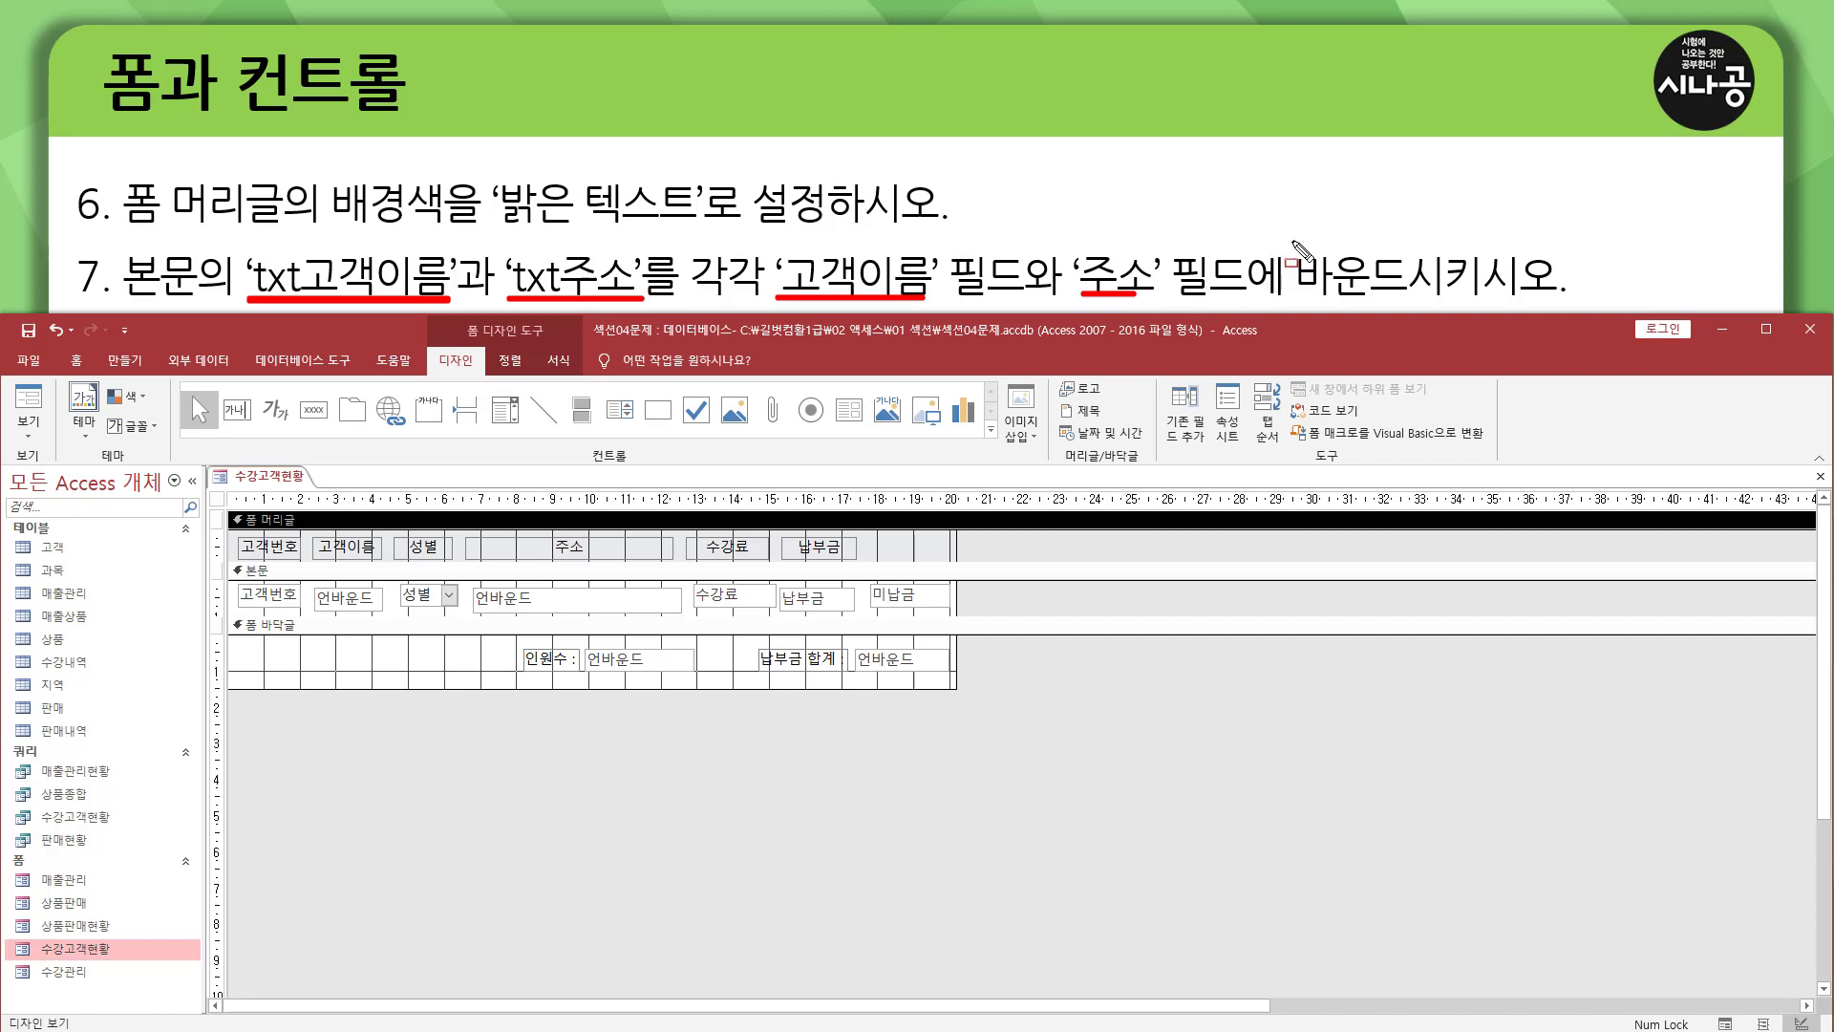
mouse_move(1291, 240)
left_mouse_down()
mouse_move(1361, 295)
mouse_move(1559, 298)
left_mouse_up()
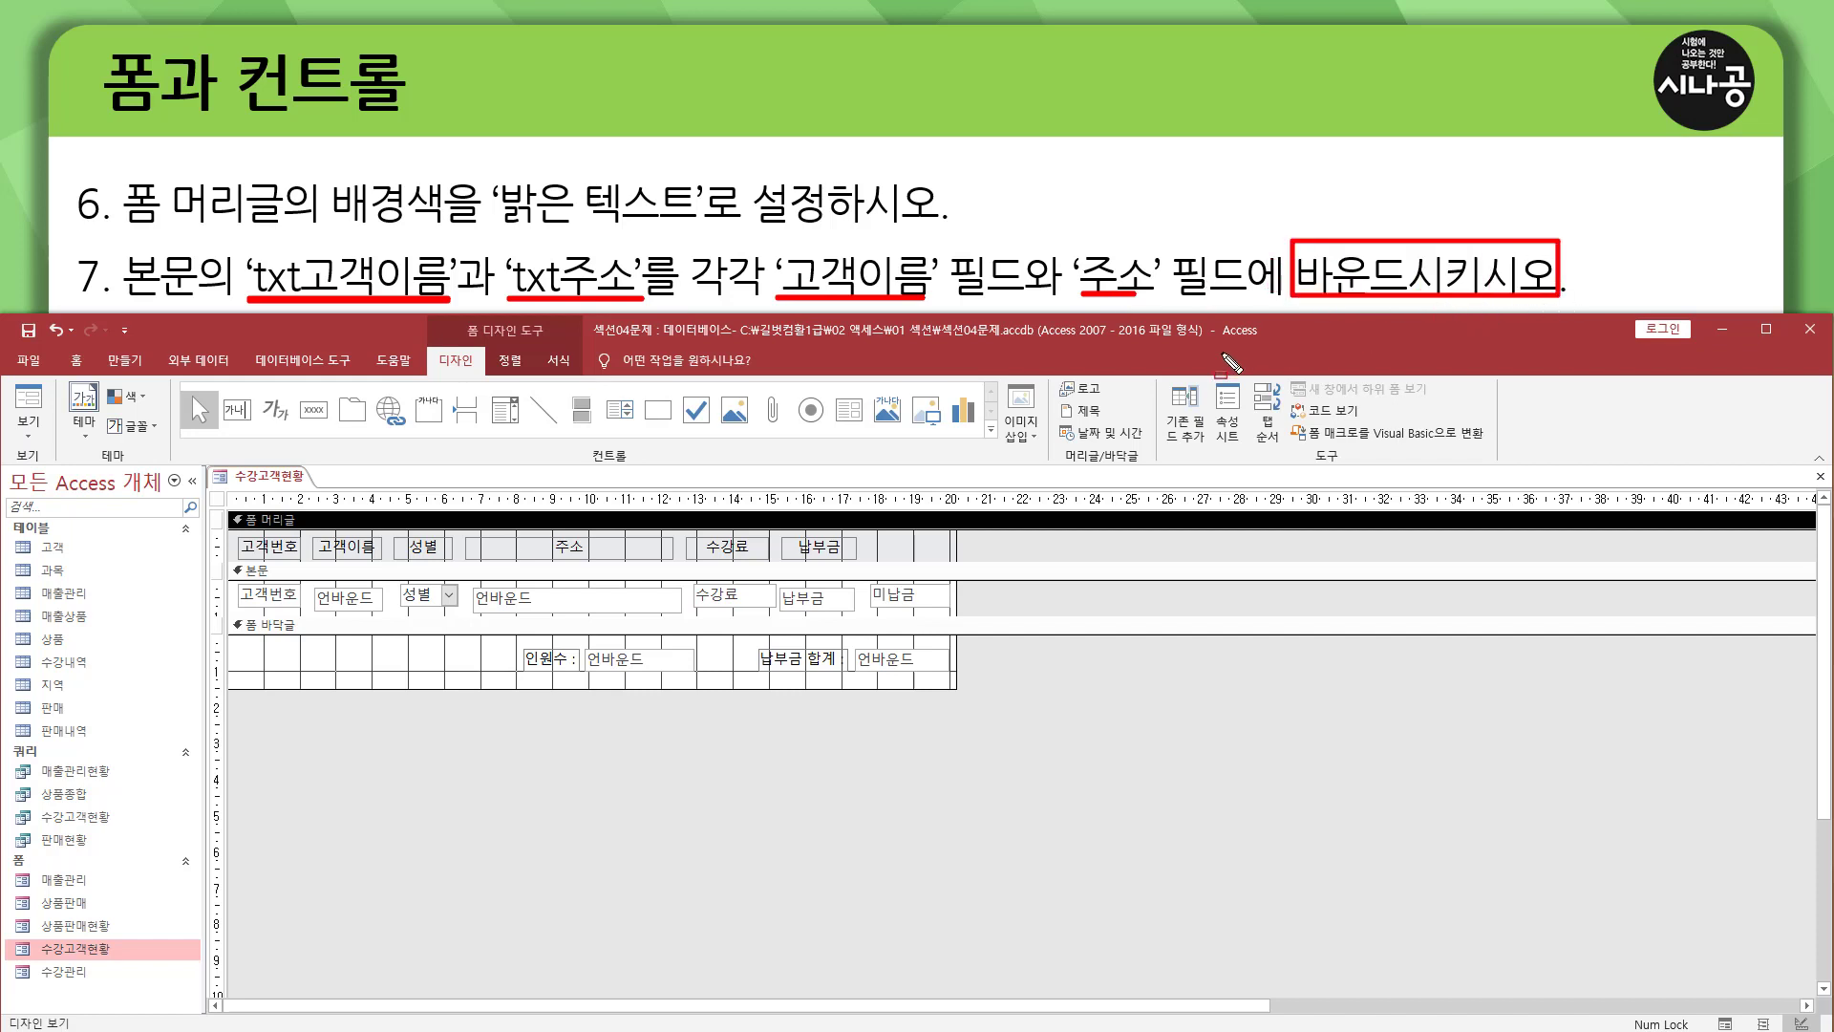
mouse_move(226, 558)
left_mouse_down()
mouse_move(288, 577)
mouse_move(379, 554)
mouse_move(383, 616)
left_mouse_up()
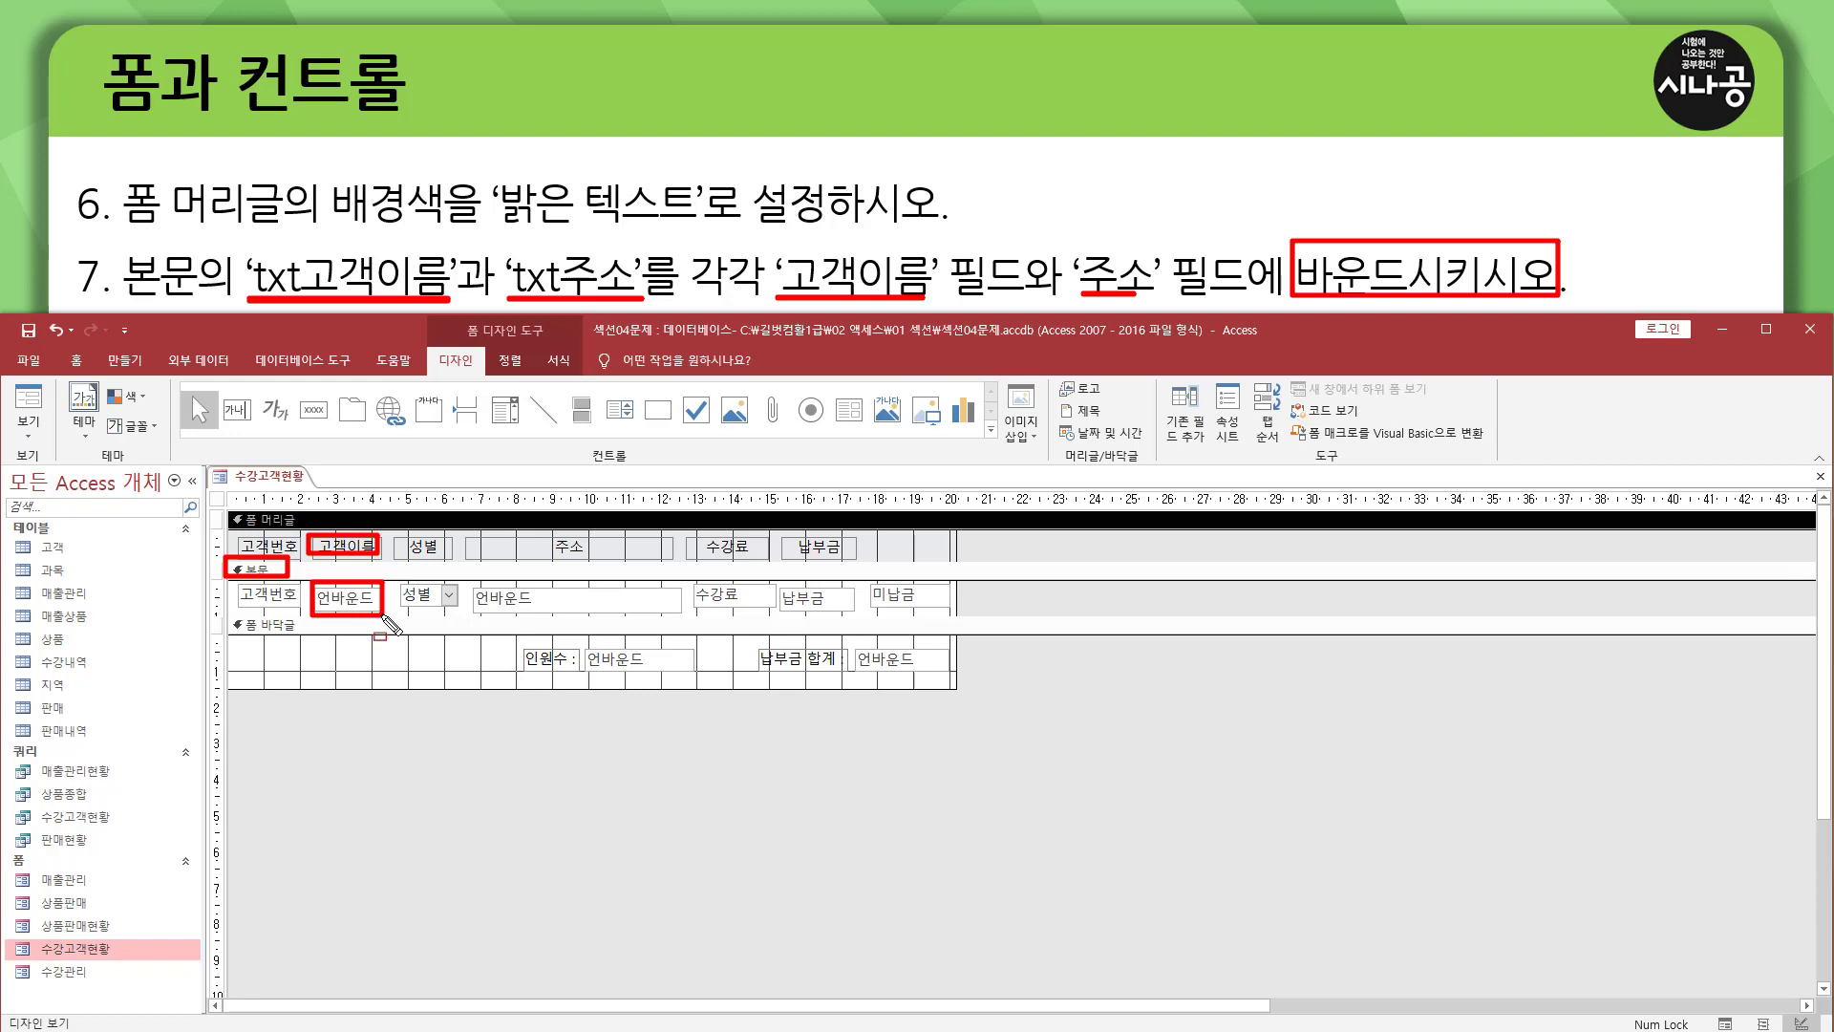
mouse_move(469, 534)
left_mouse_down()
mouse_move(497, 559)
mouse_move(671, 558)
left_mouse_up()
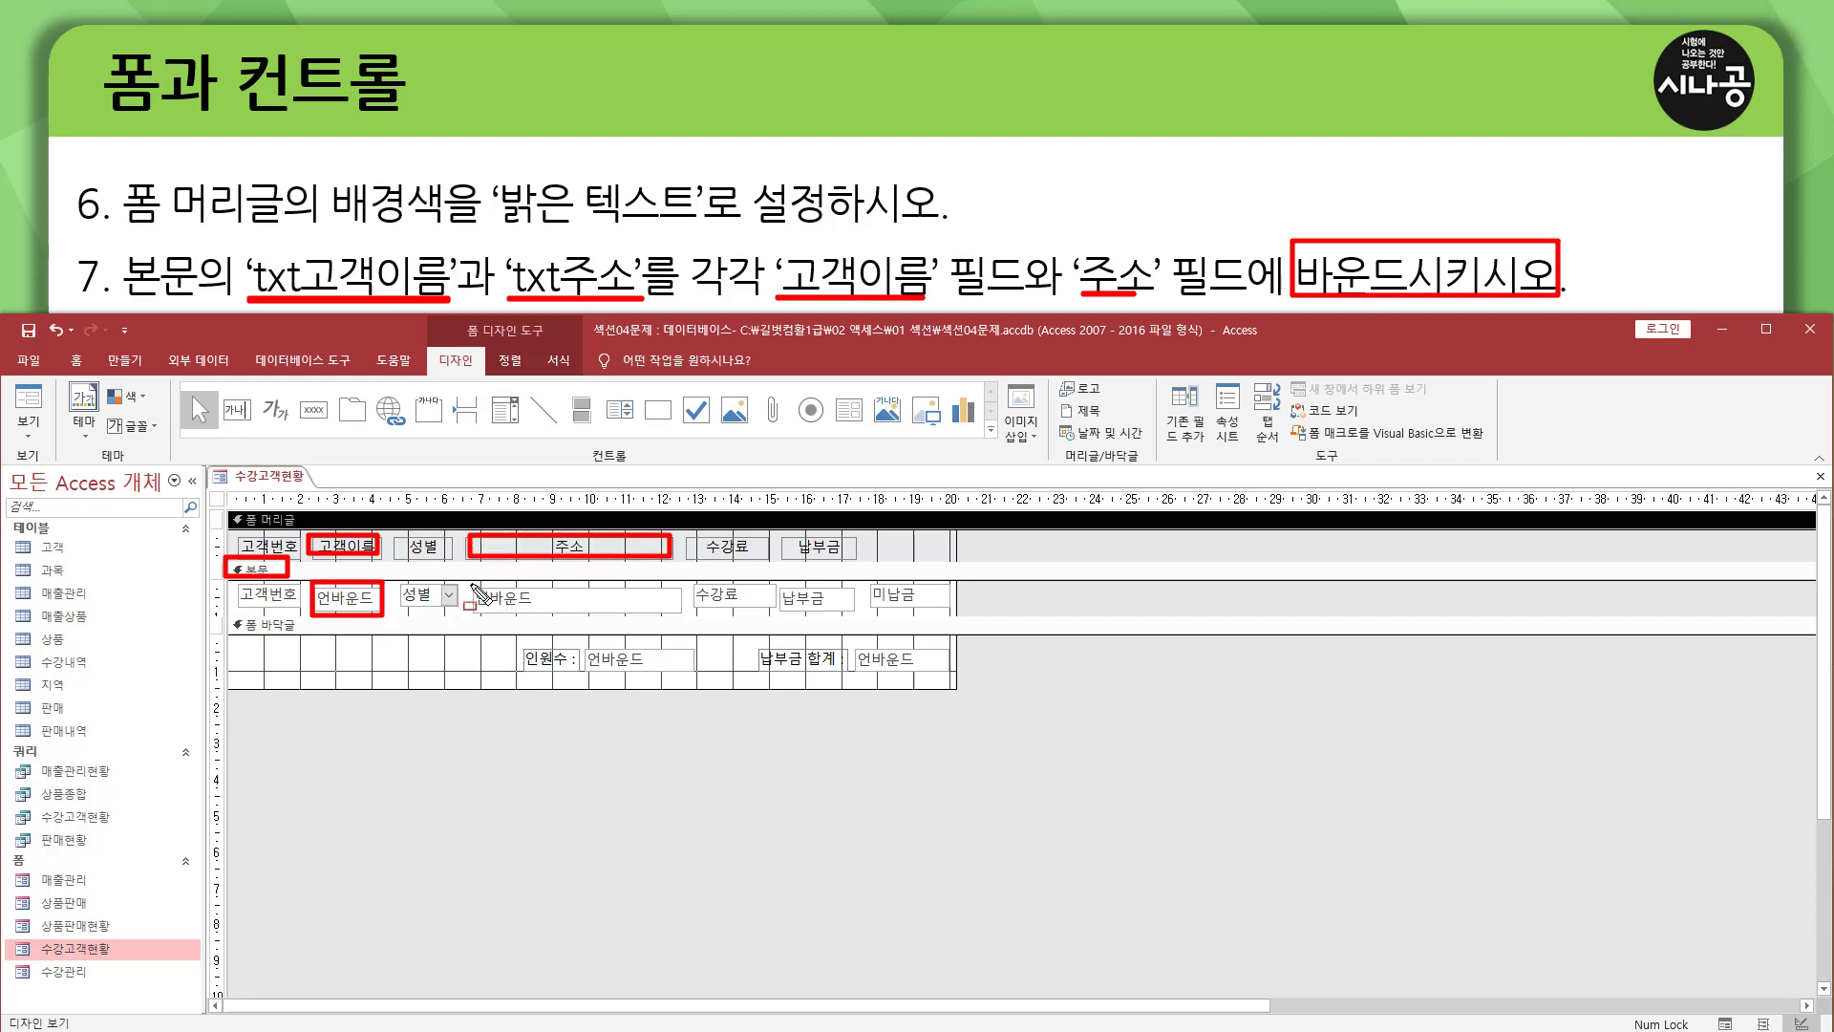
left_click_drag(473, 588, 679, 613)
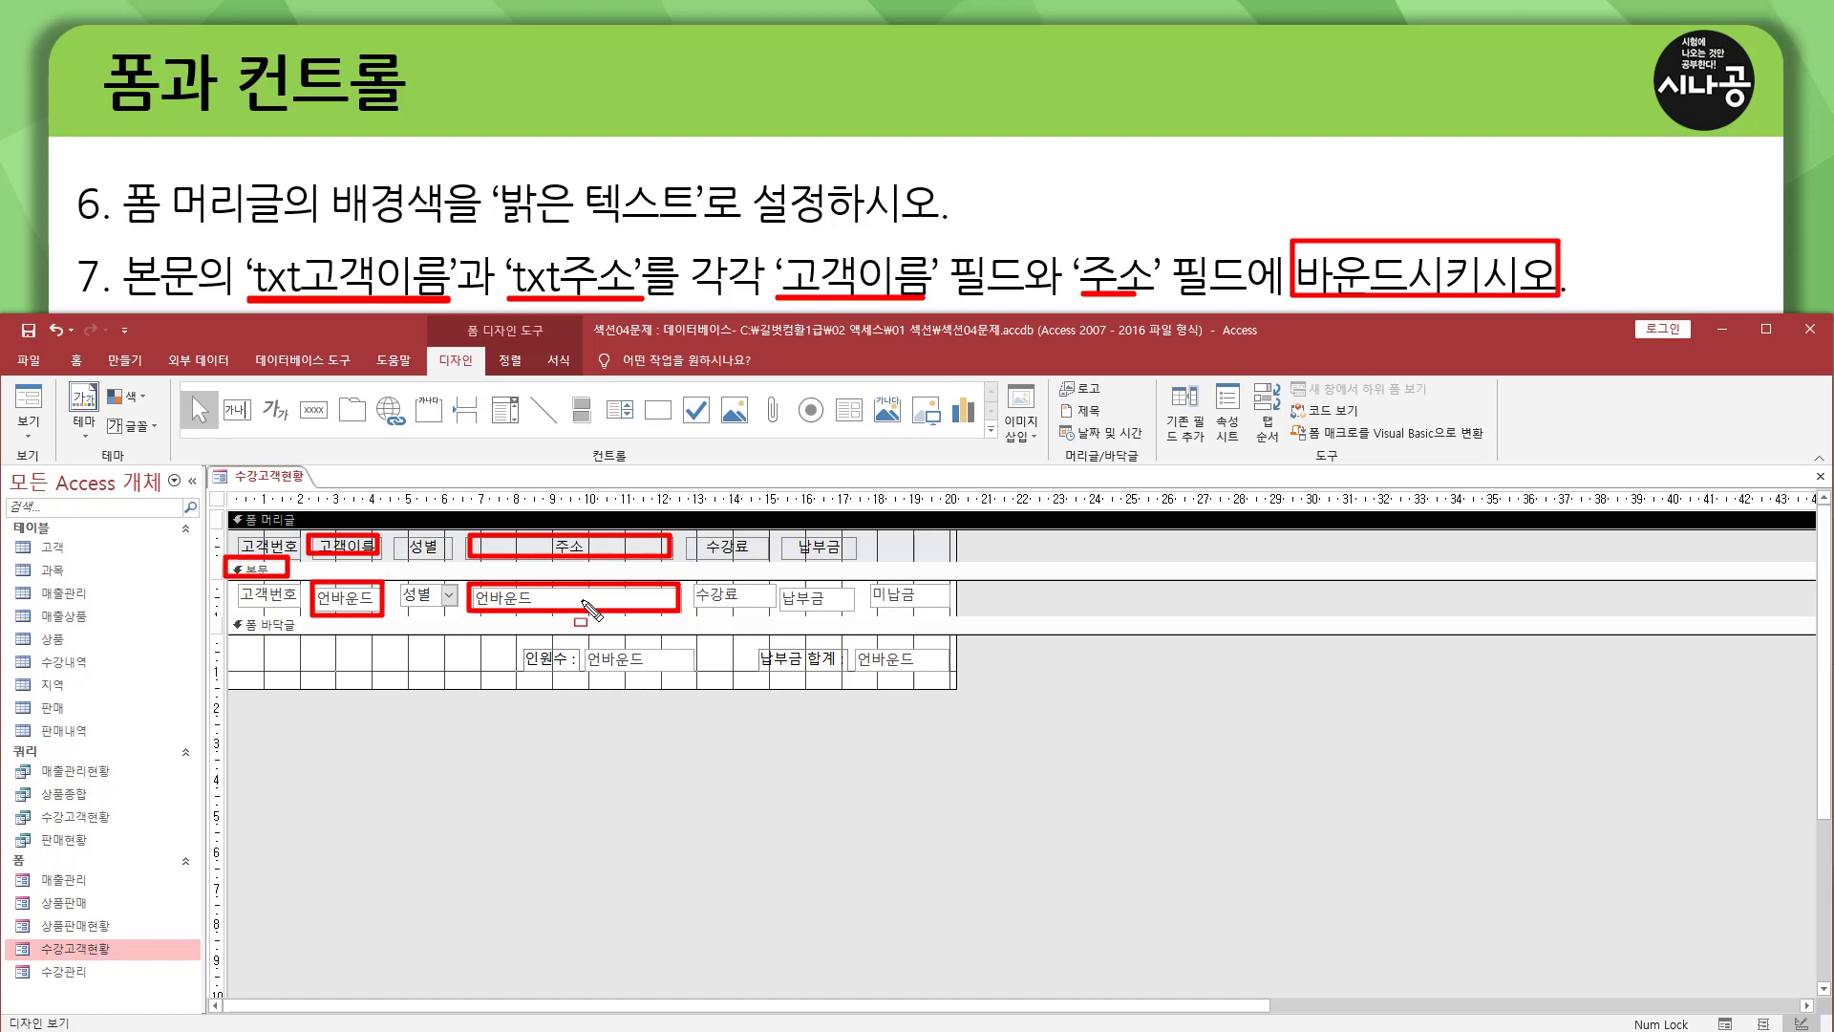
Bind the txt고객이름 text box in the 본문 section to the 고객이름 field through its control source (컨트롤 원본).
key("Escape")
left_click(355, 608)
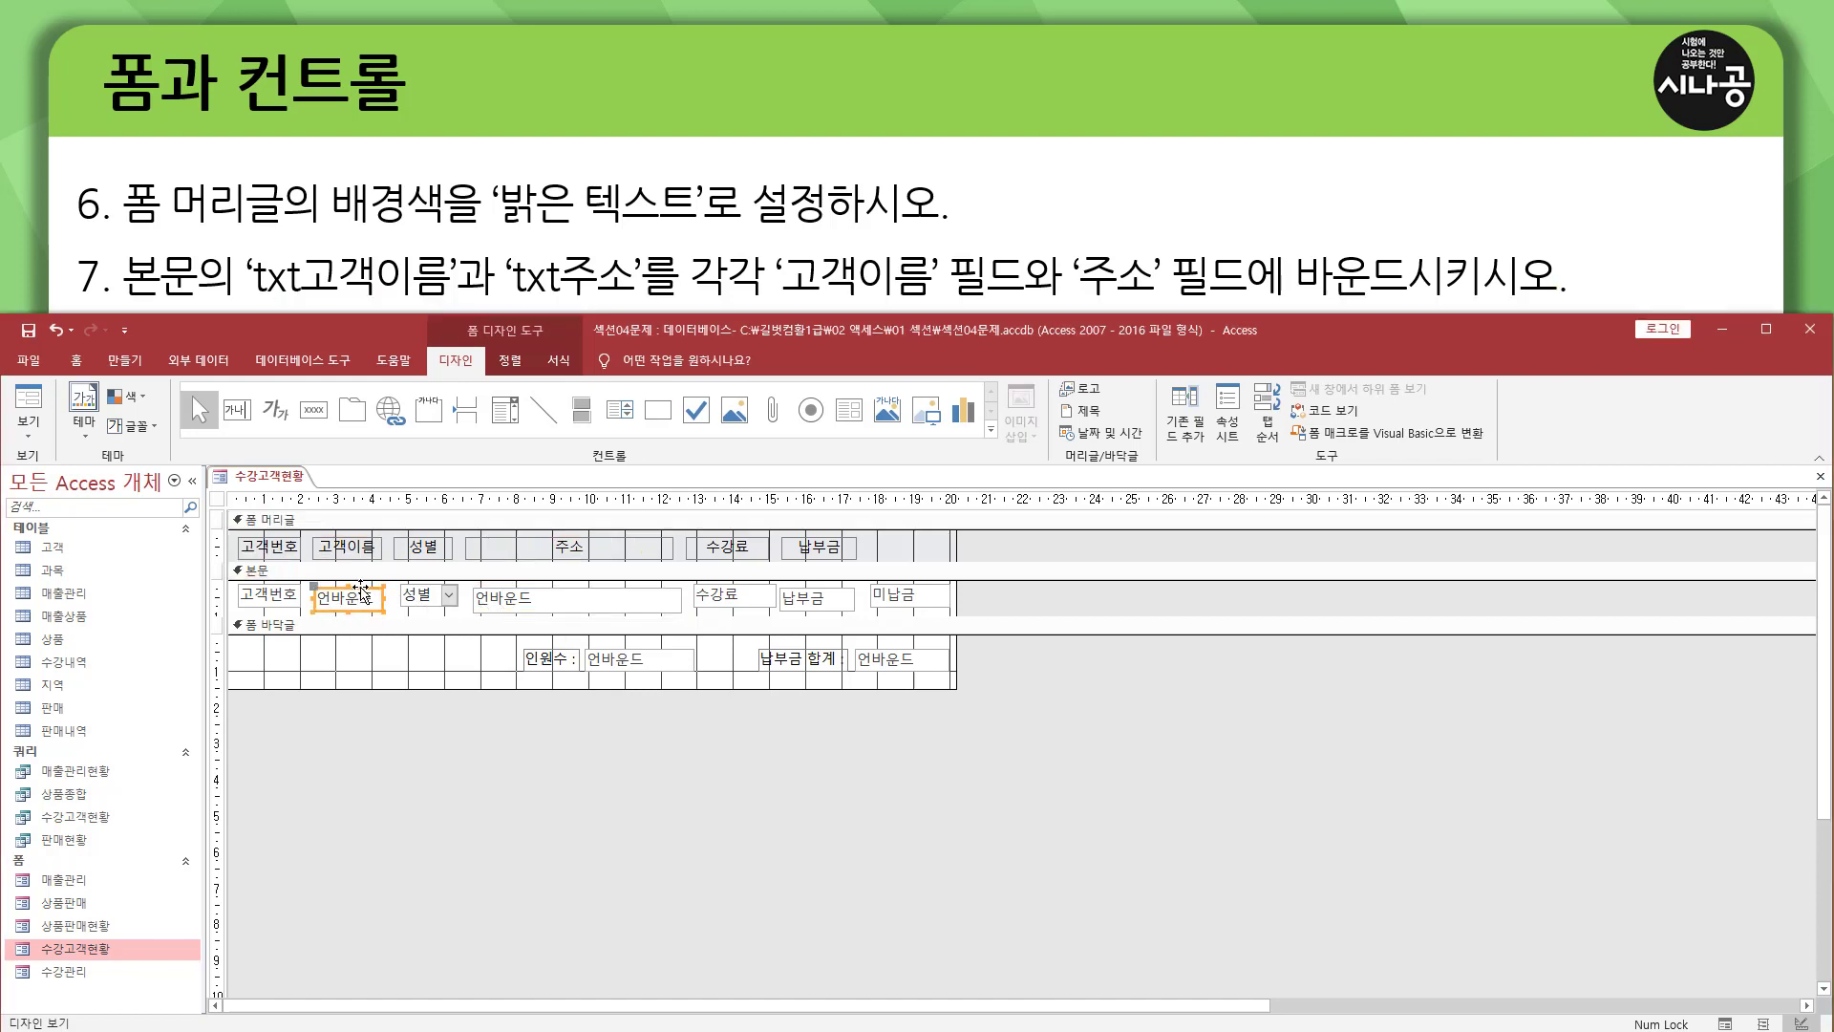
double_click(361, 593)
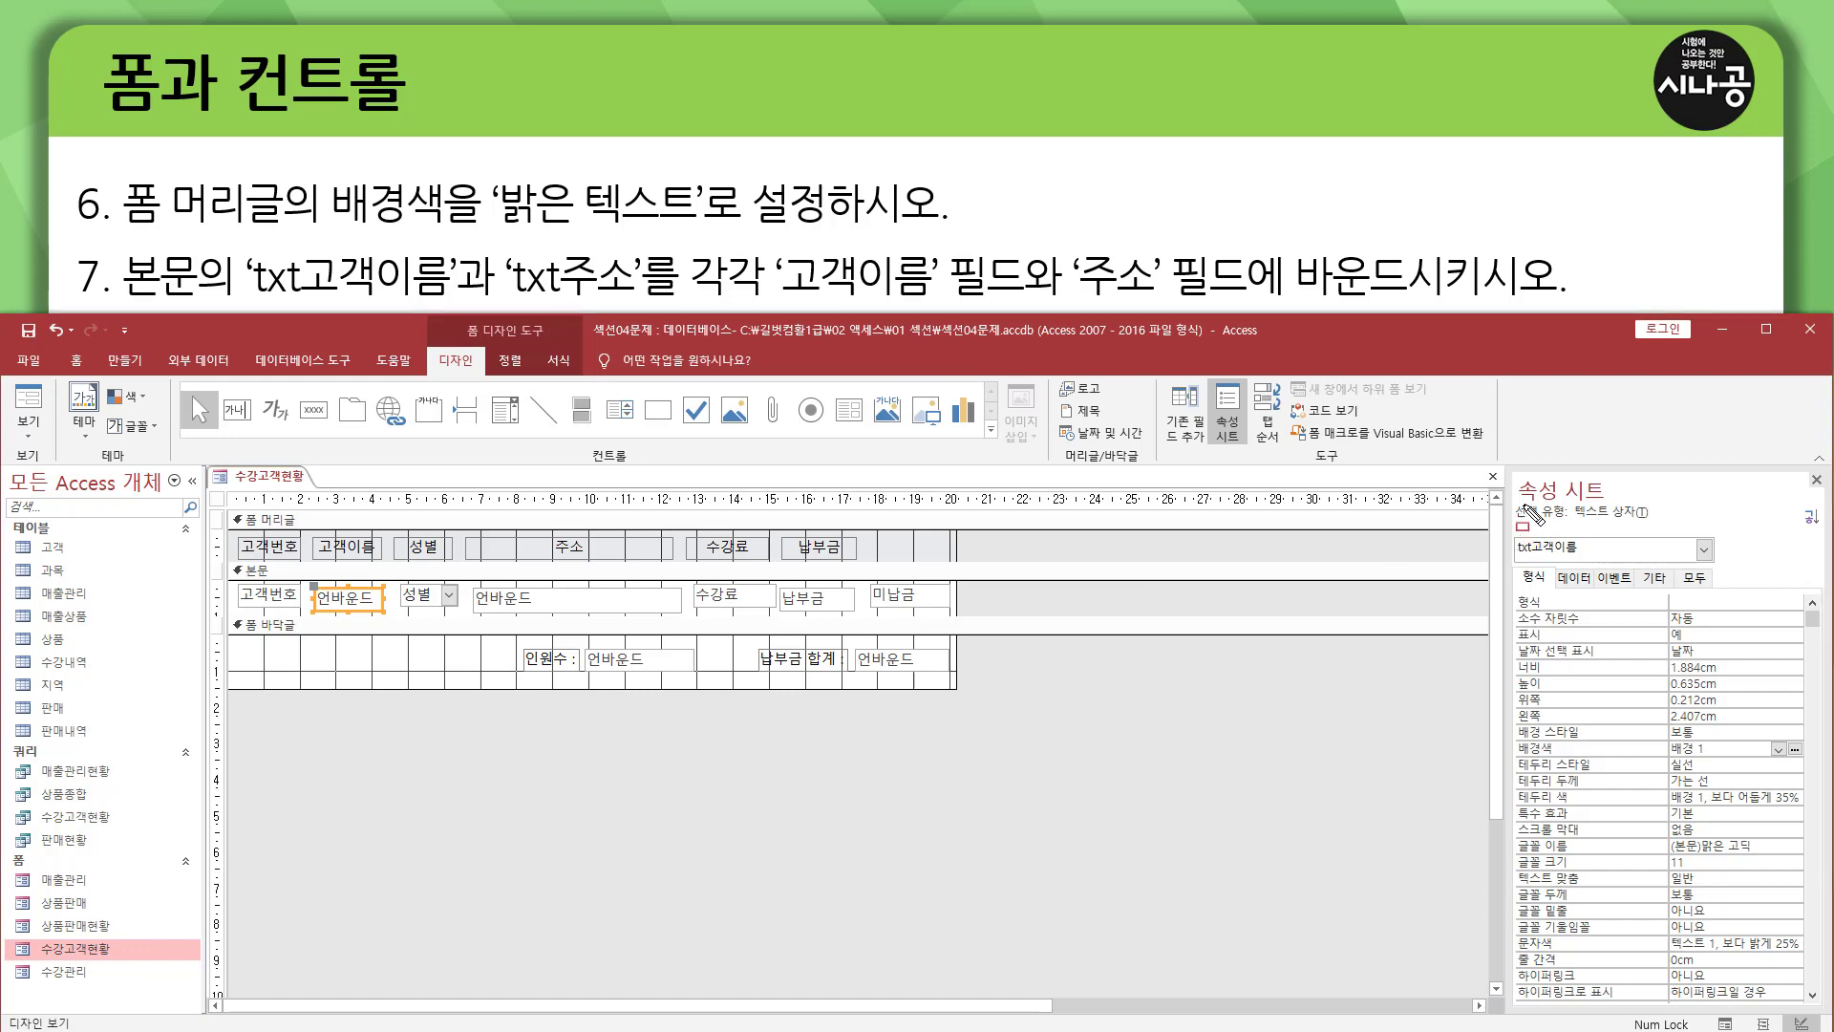
mouse_move(1519, 502)
left_mouse_down()
mouse_move(1605, 503)
mouse_move(1555, 567)
mouse_move(1589, 564)
left_mouse_up()
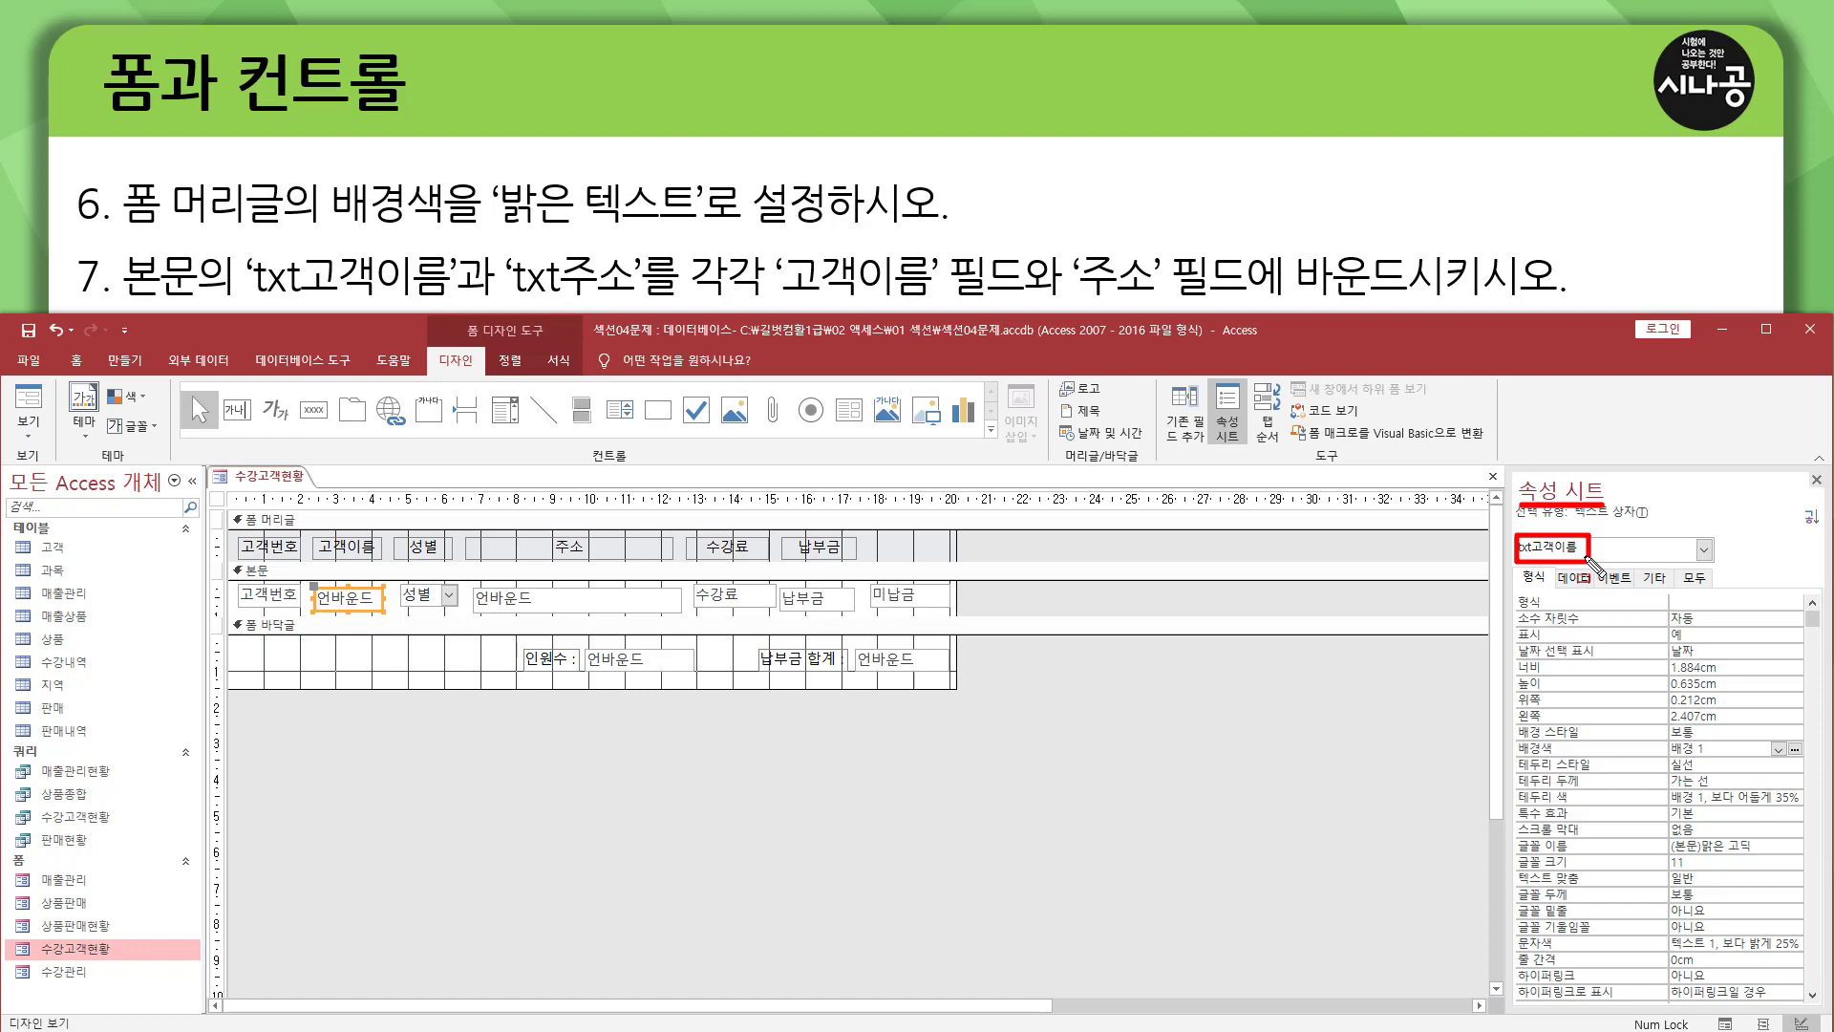
left_click_drag(1554, 570, 1598, 594)
key("Escape")
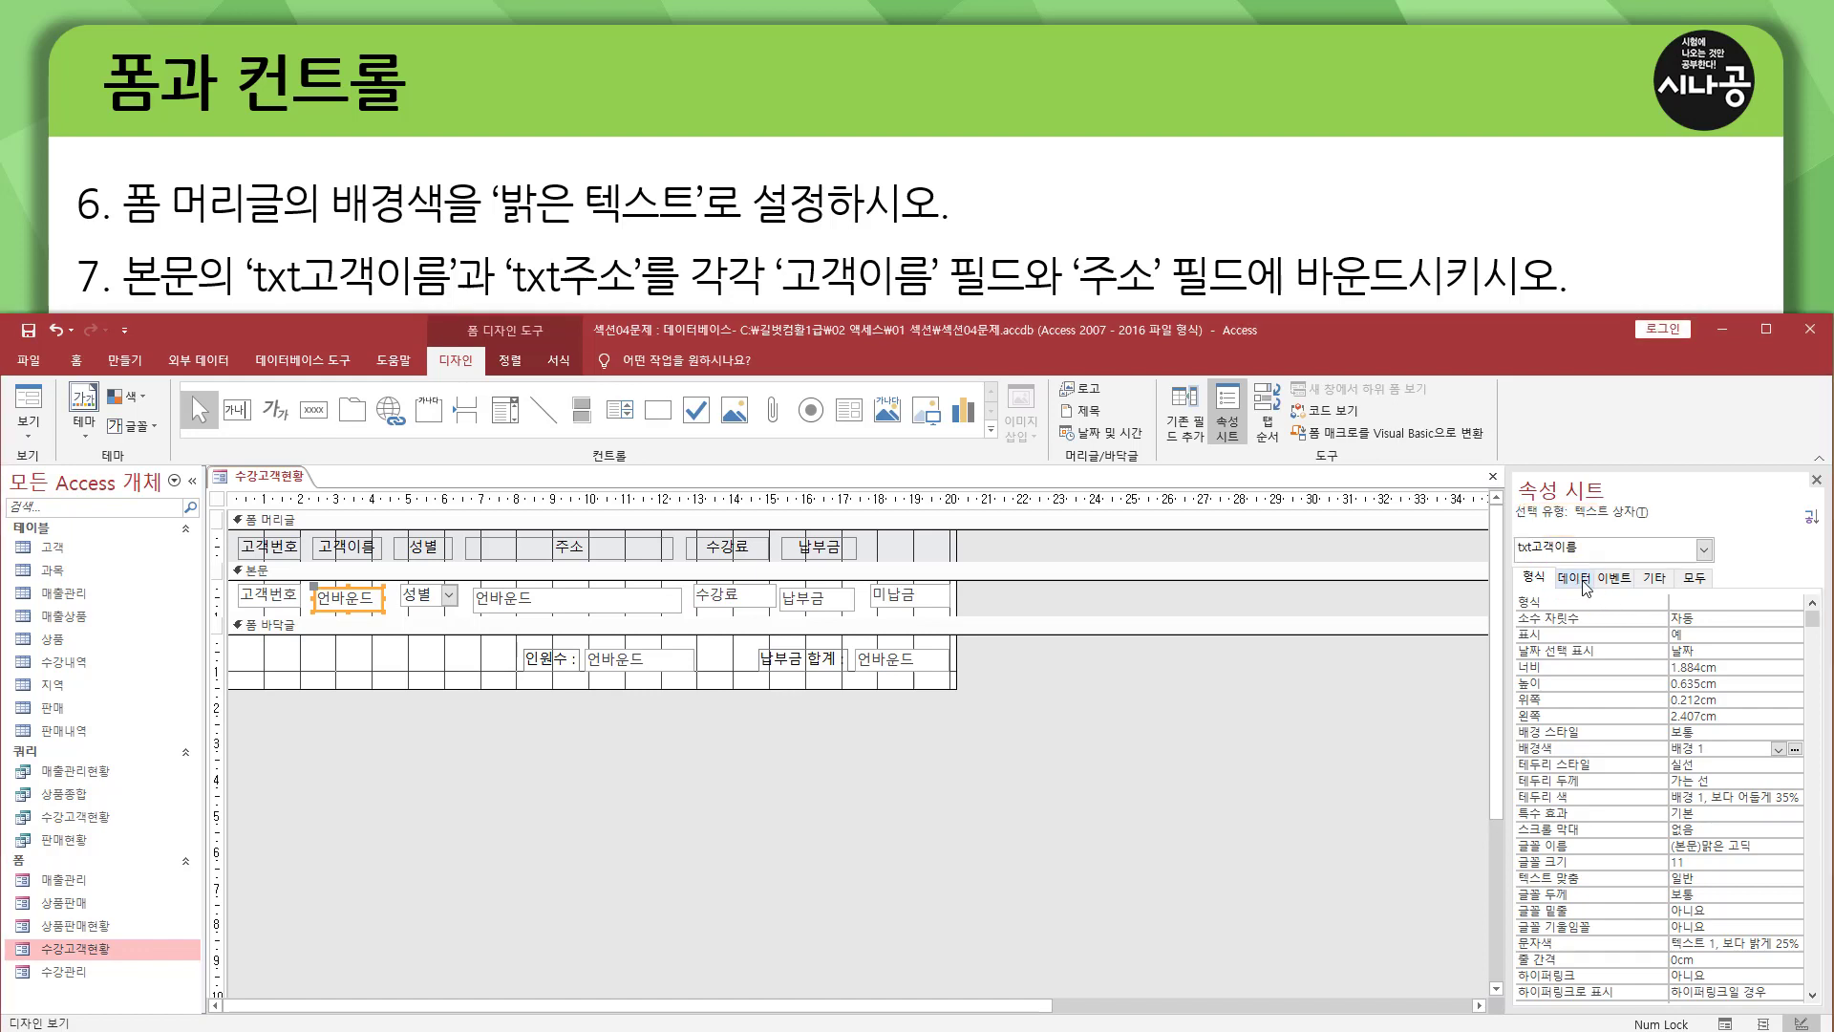
left_click(1576, 578)
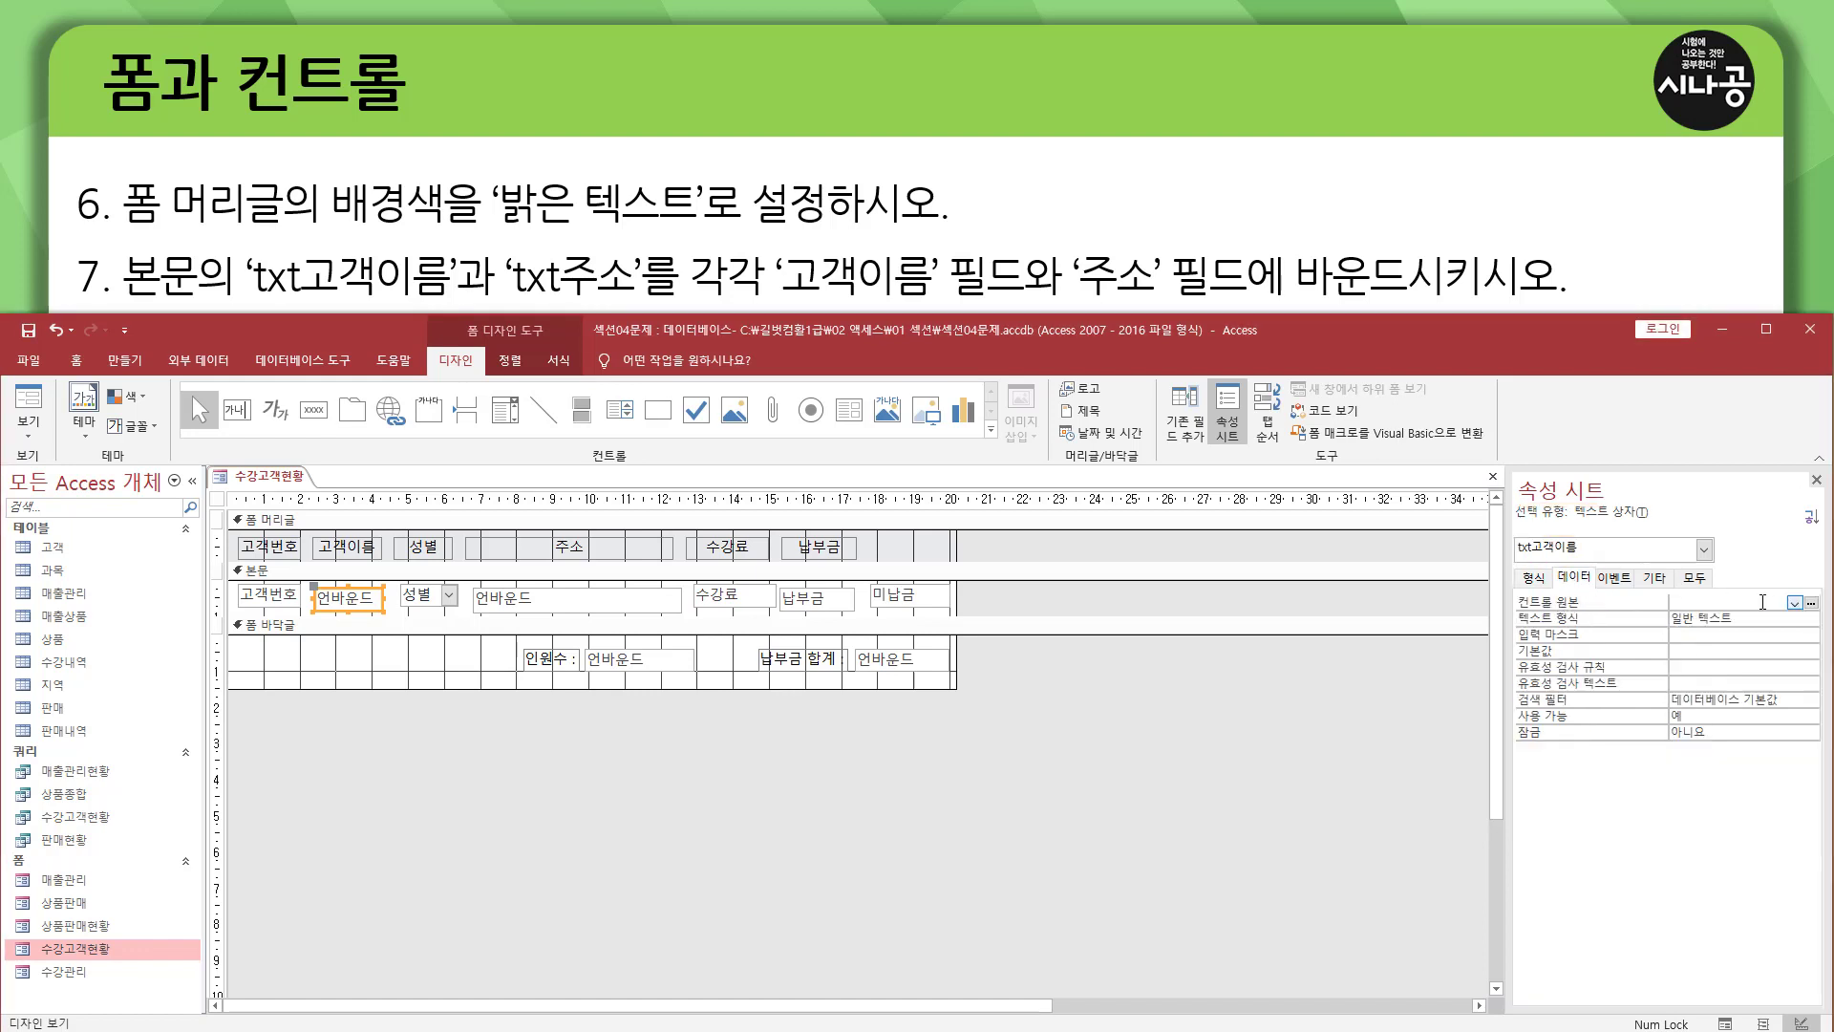
left_click(1794, 603)
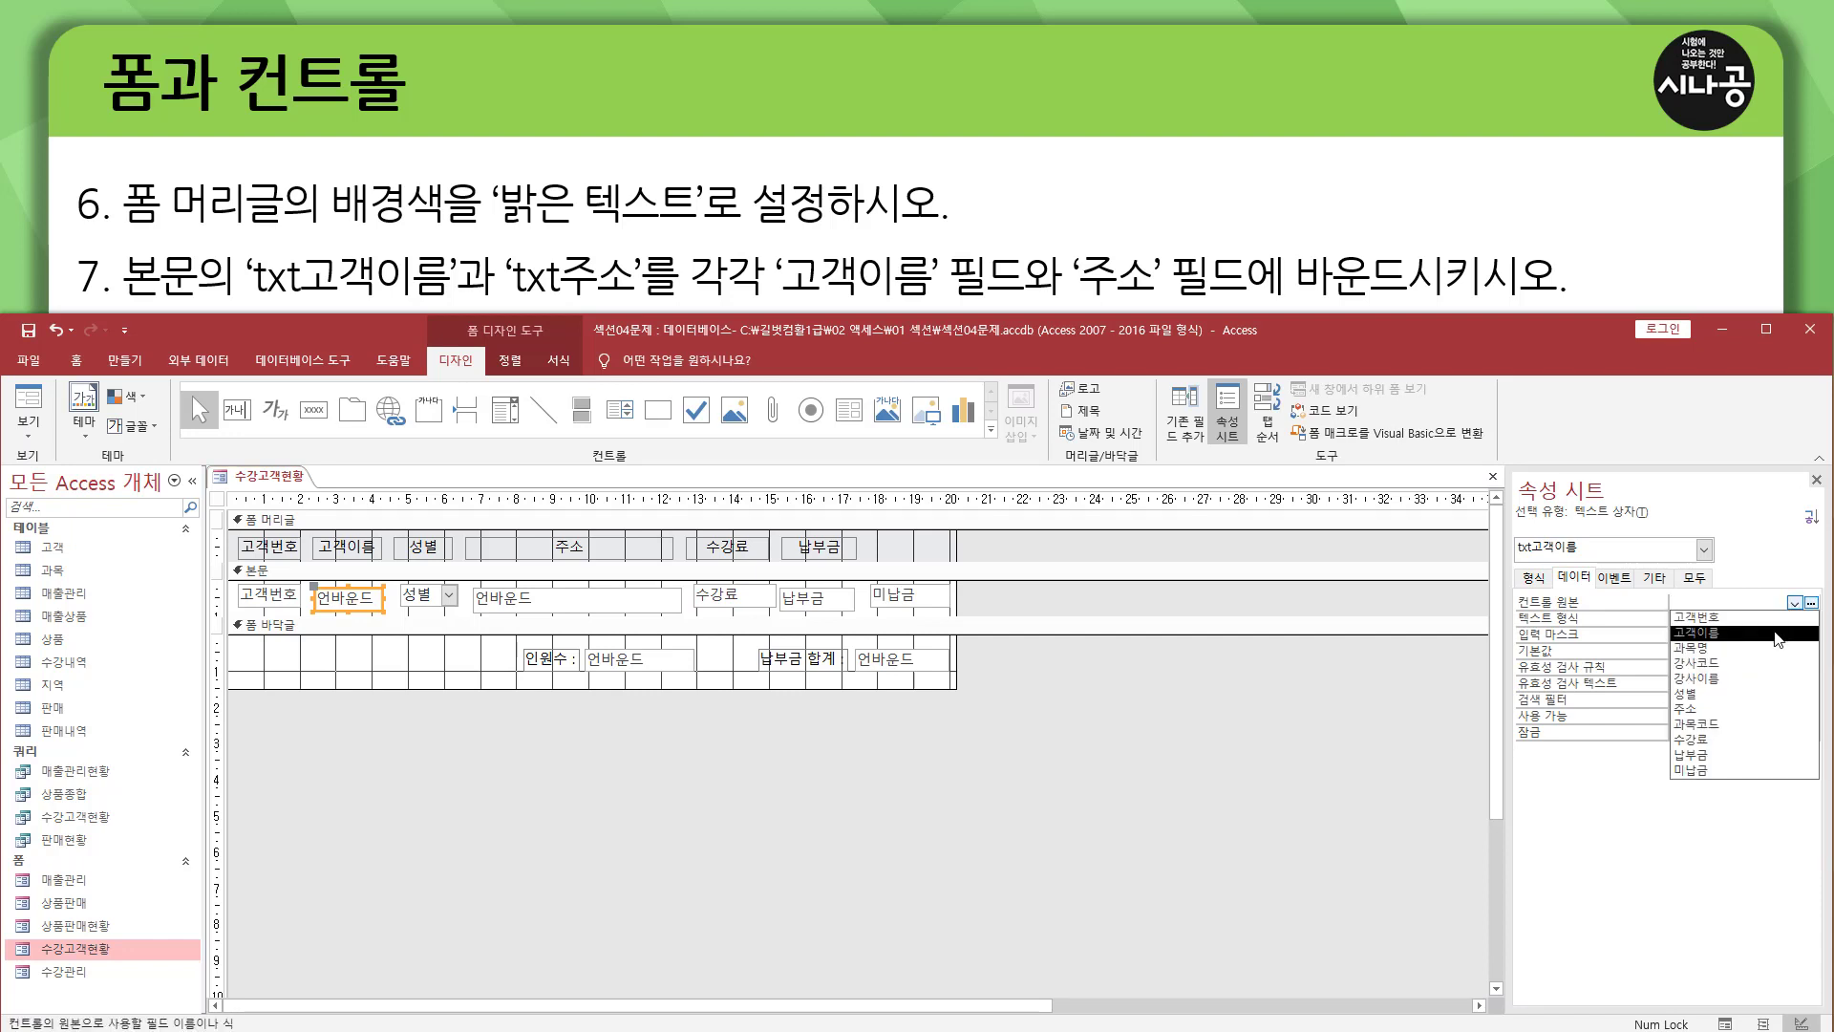
left_click(1779, 635)
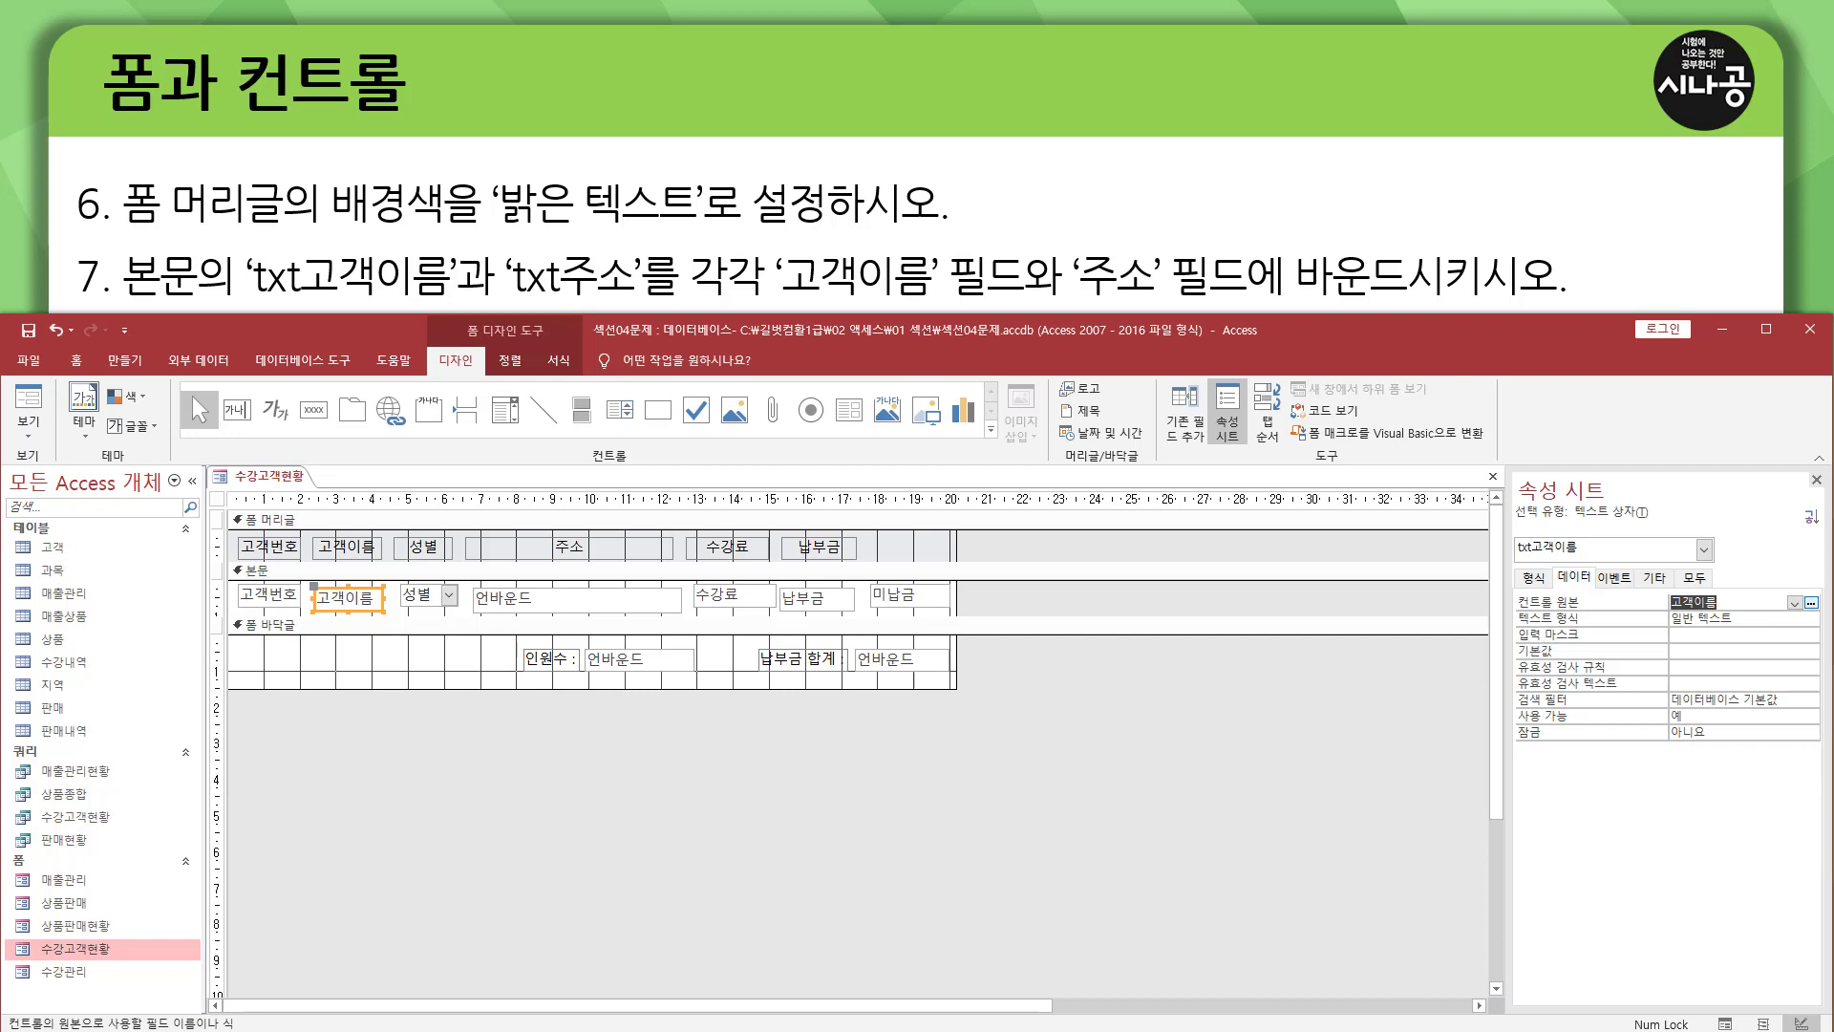
left_click(1816, 483)
Bind the txt주소 text box in the 본문 section to the 주소 field through its control source (컨트롤 원본).
left_click(565, 594)
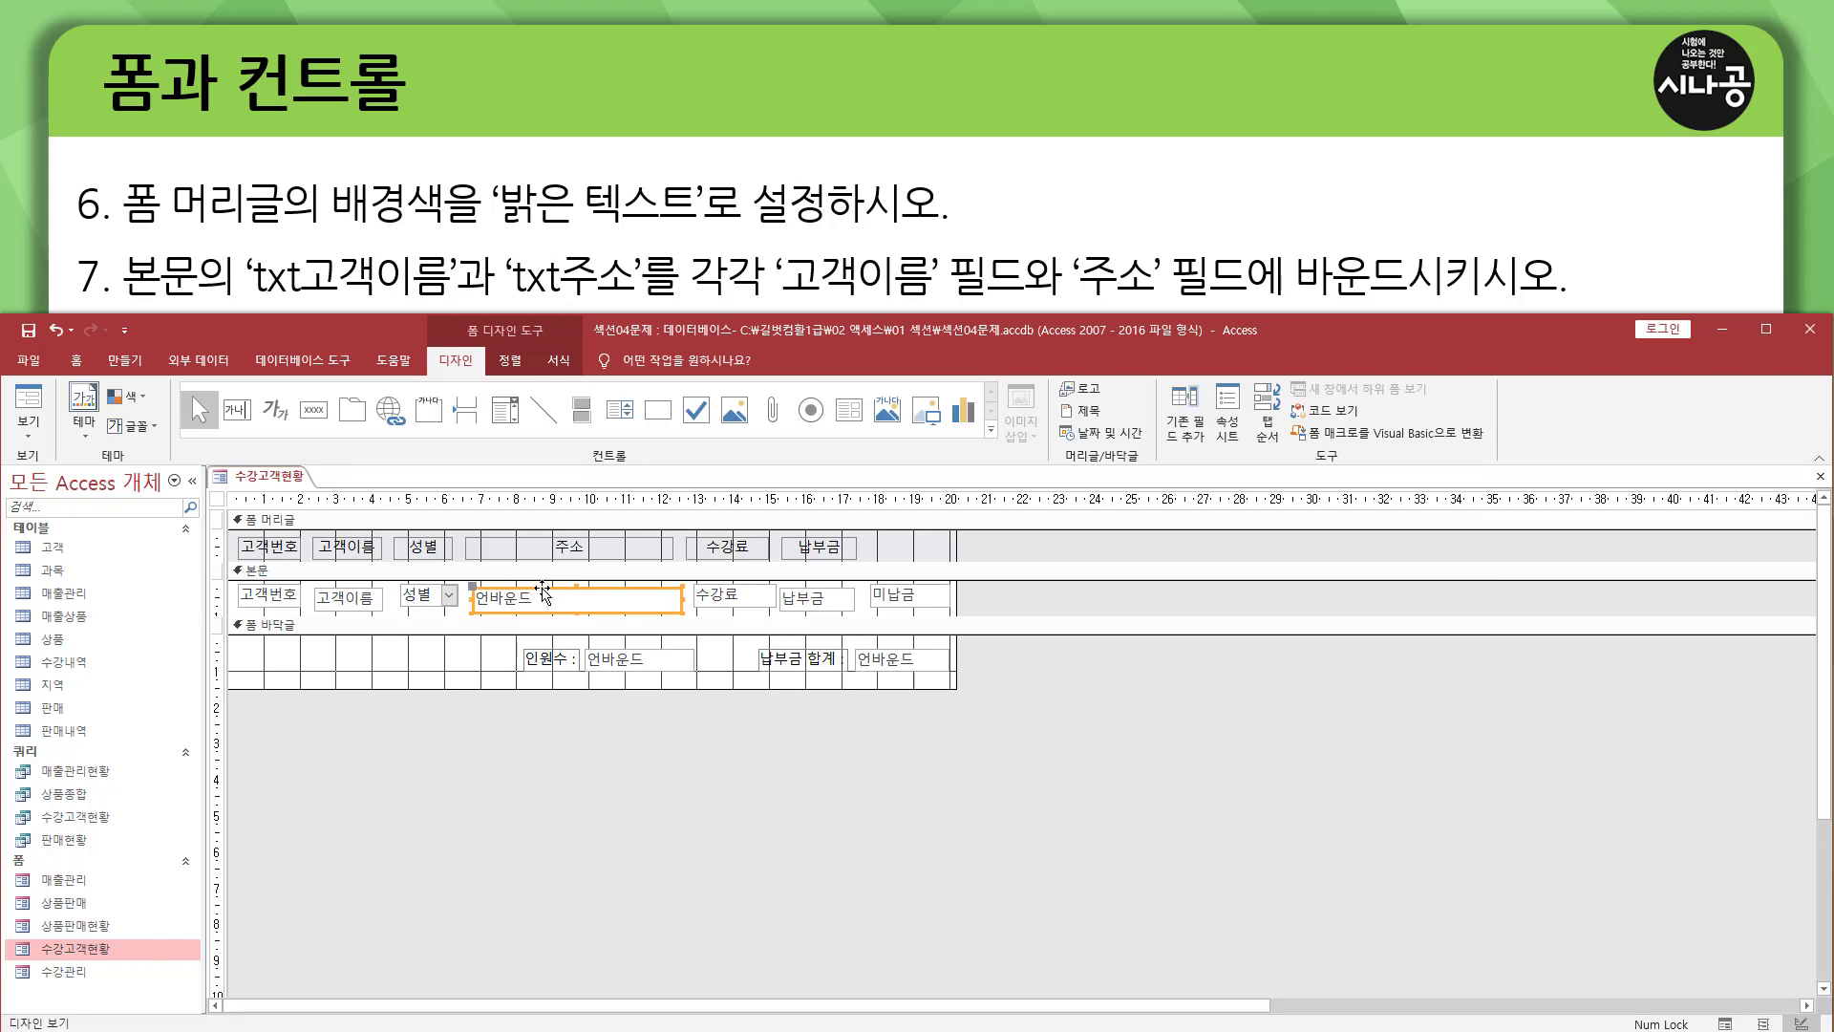
double_click(543, 594)
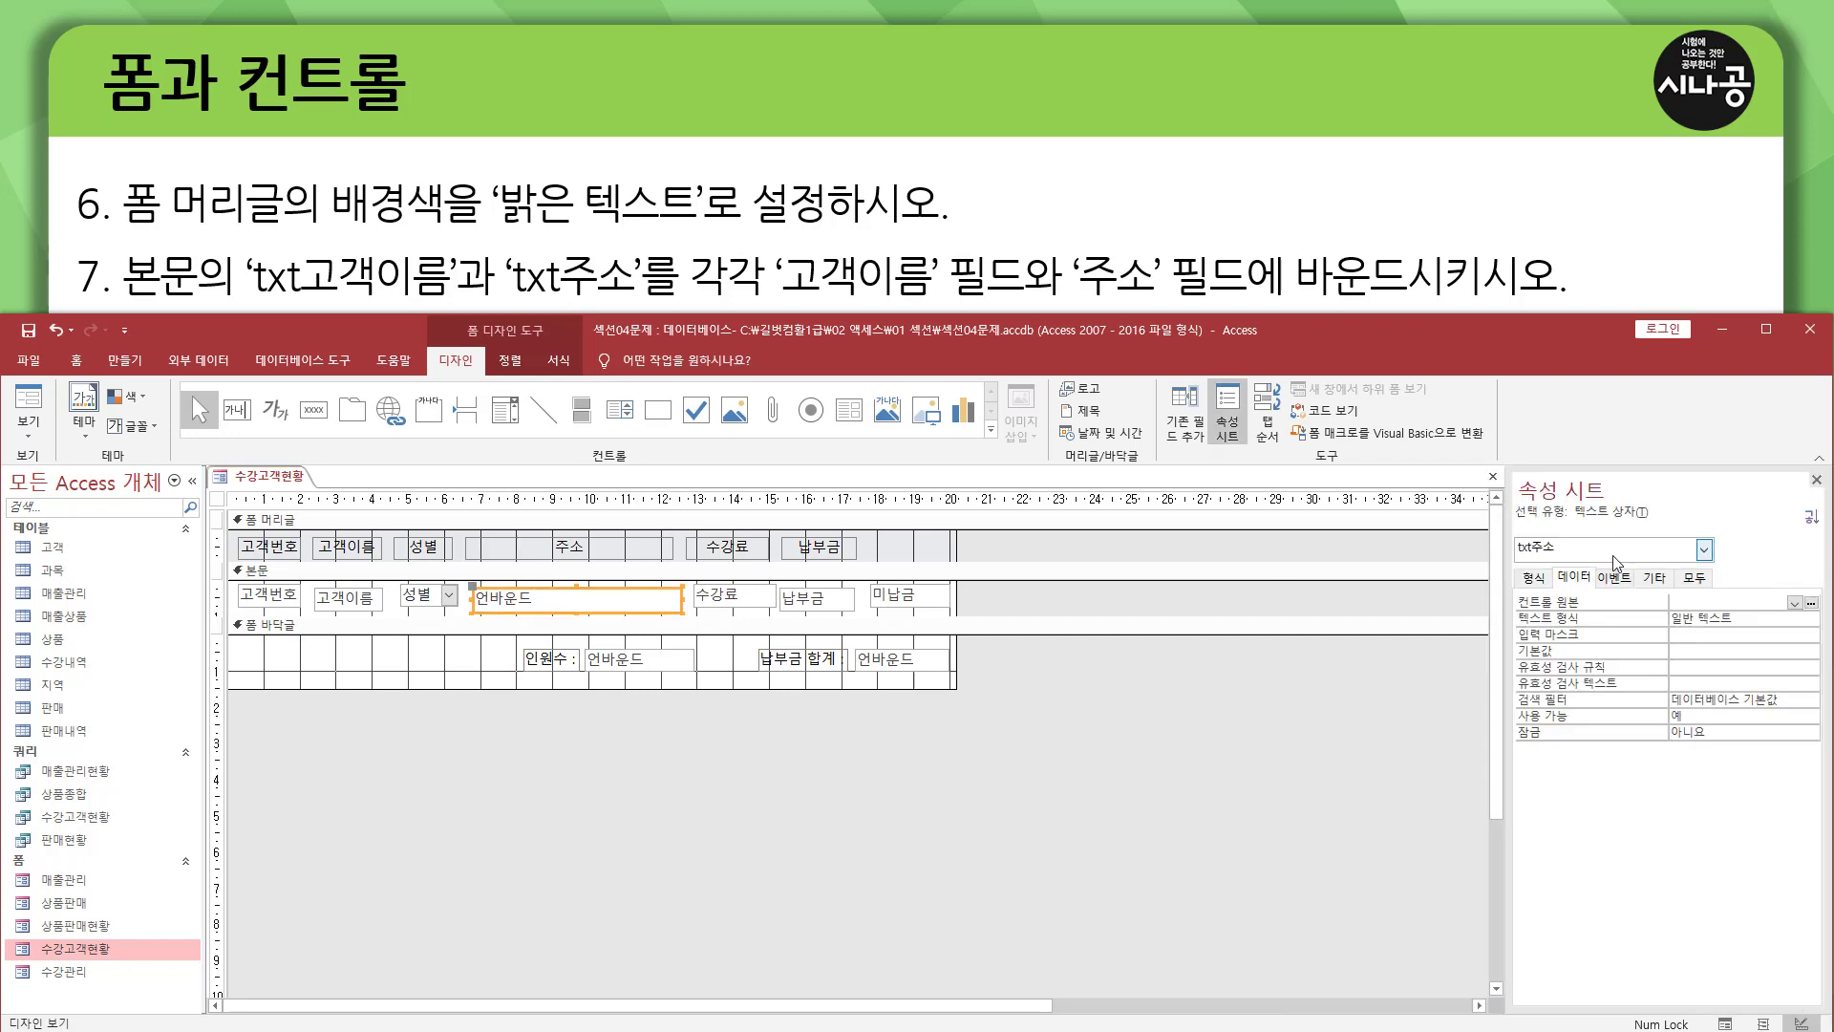
left_click_drag(1513, 505, 1611, 503)
mouse_move(1509, 532)
left_mouse_down()
mouse_move(1590, 581)
mouse_move(1576, 565)
left_mouse_up()
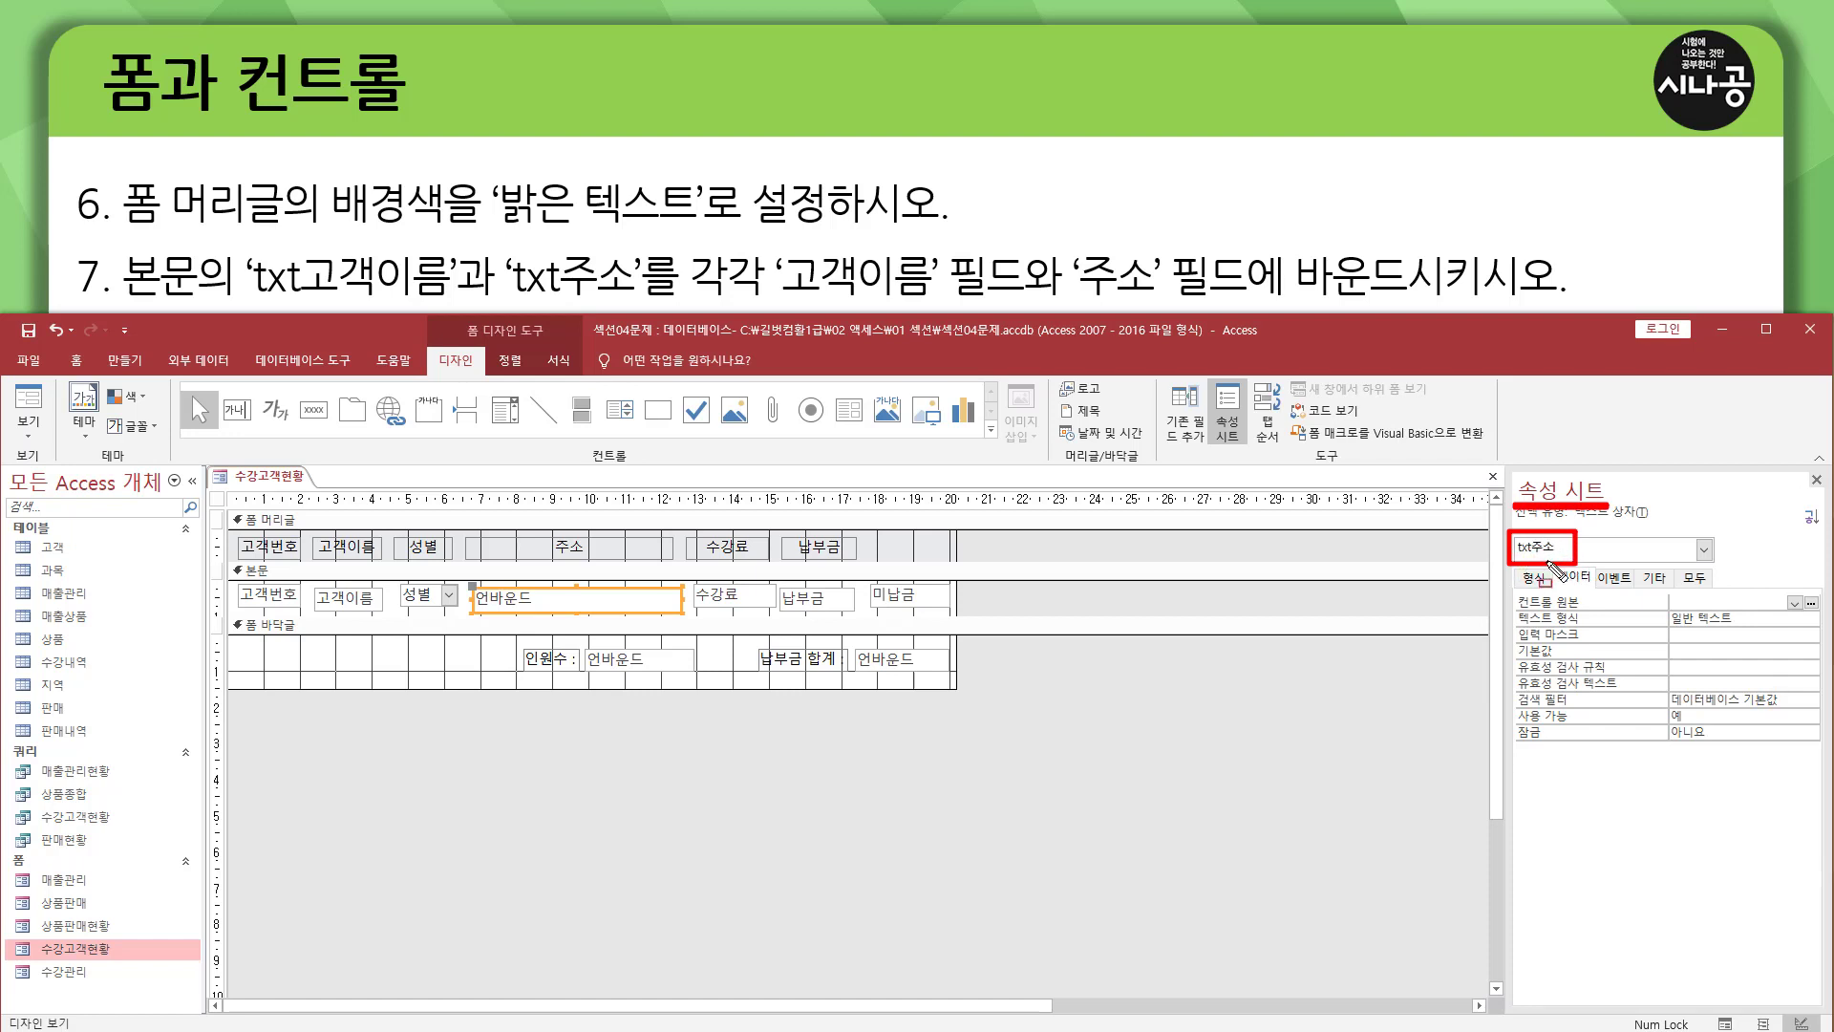
left_click_drag(1555, 562, 1598, 609)
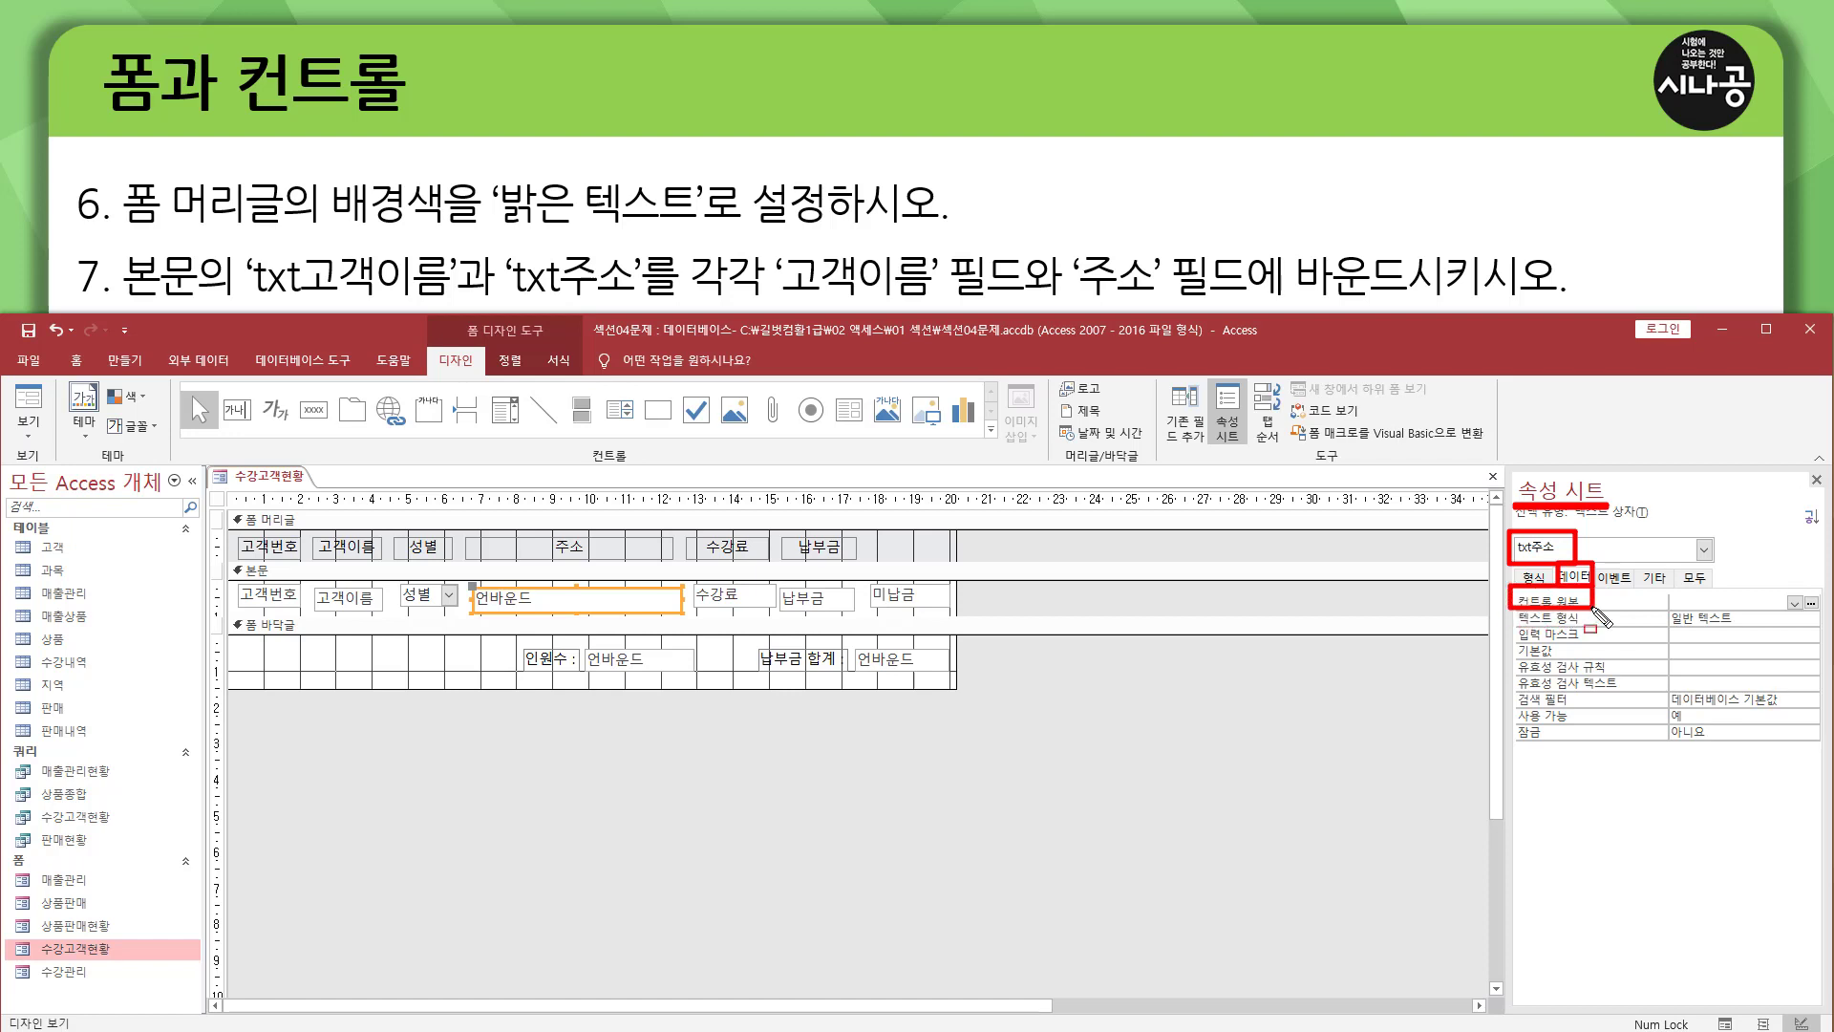
left_click(1795, 603)
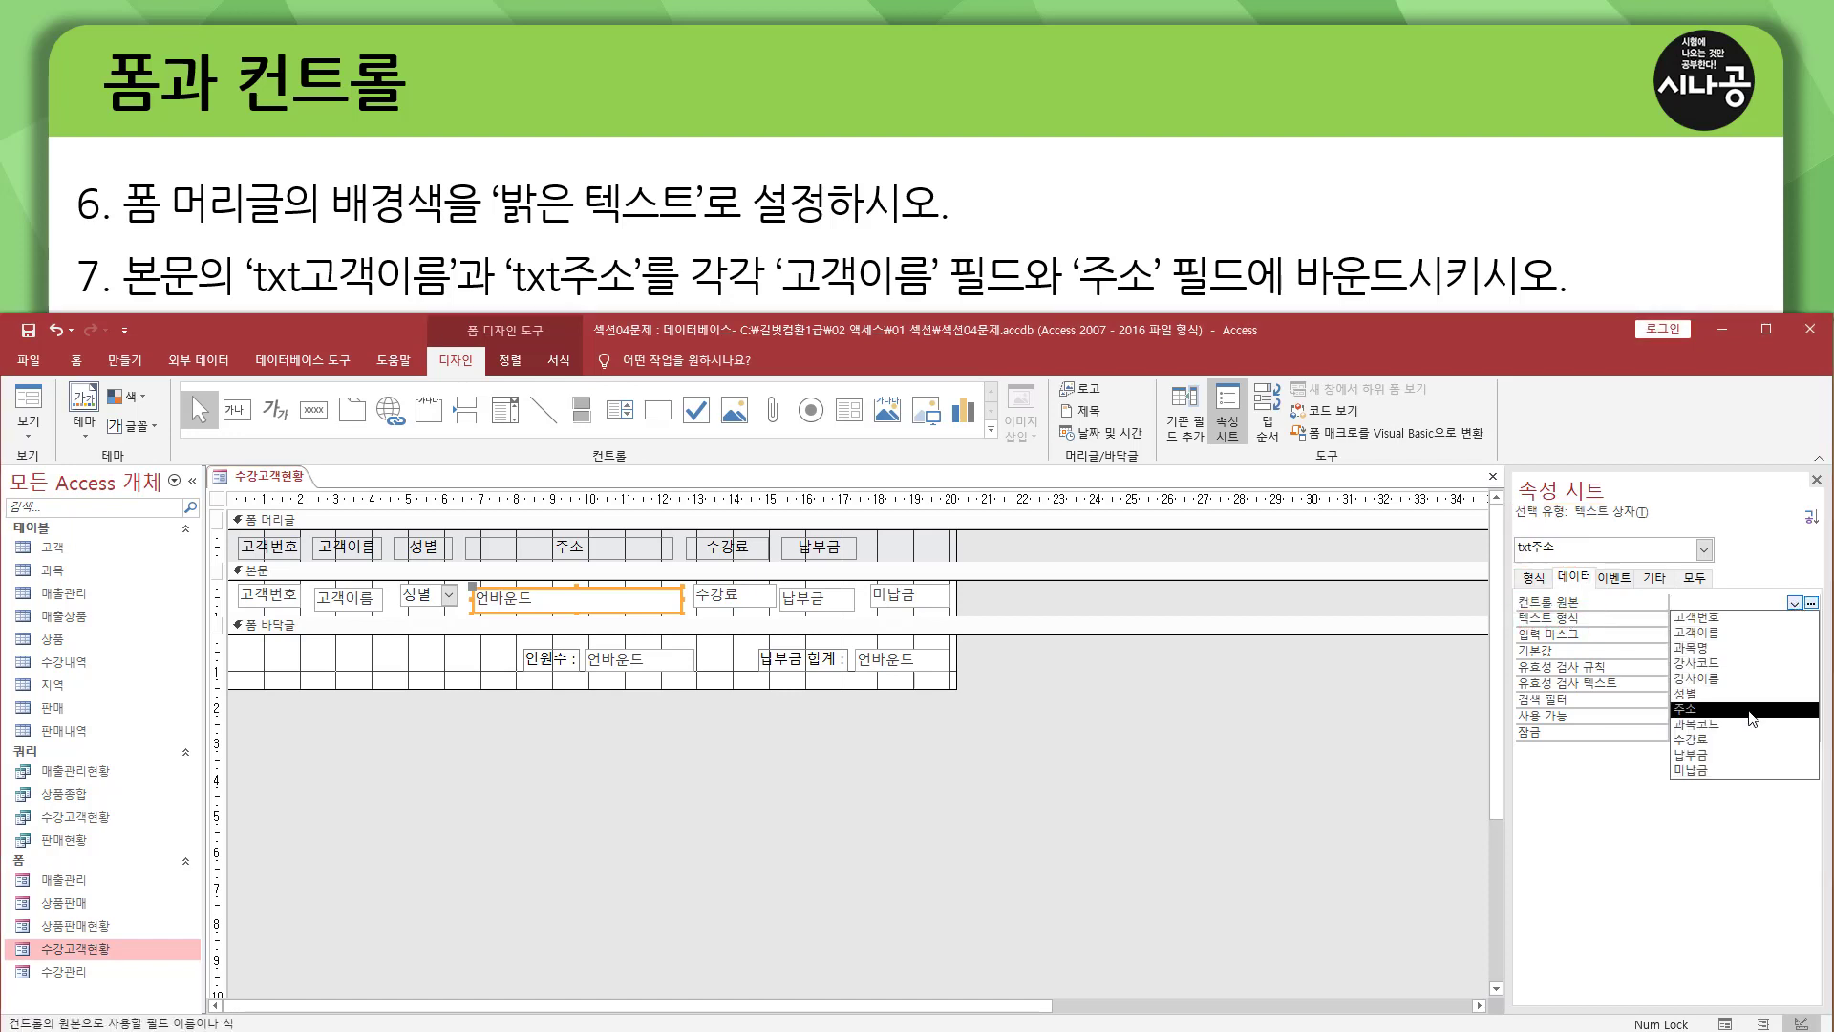
left_click(1751, 710)
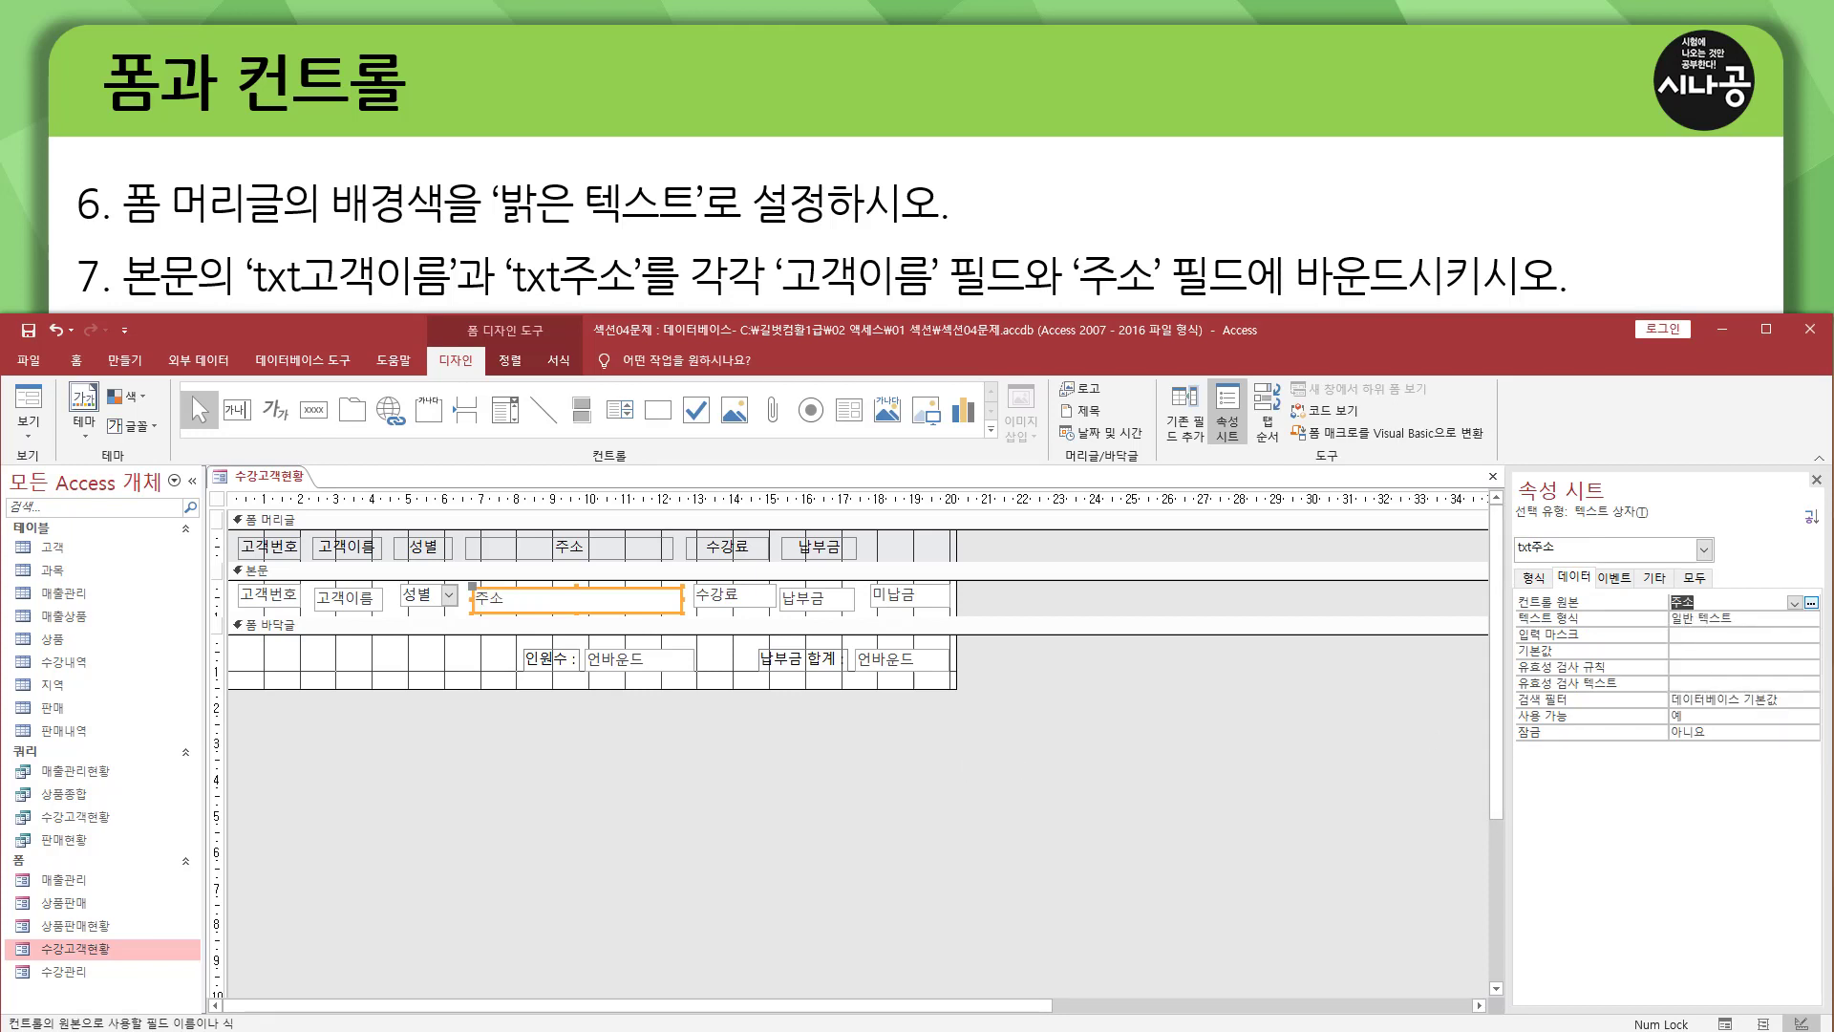
left_click(1816, 480)
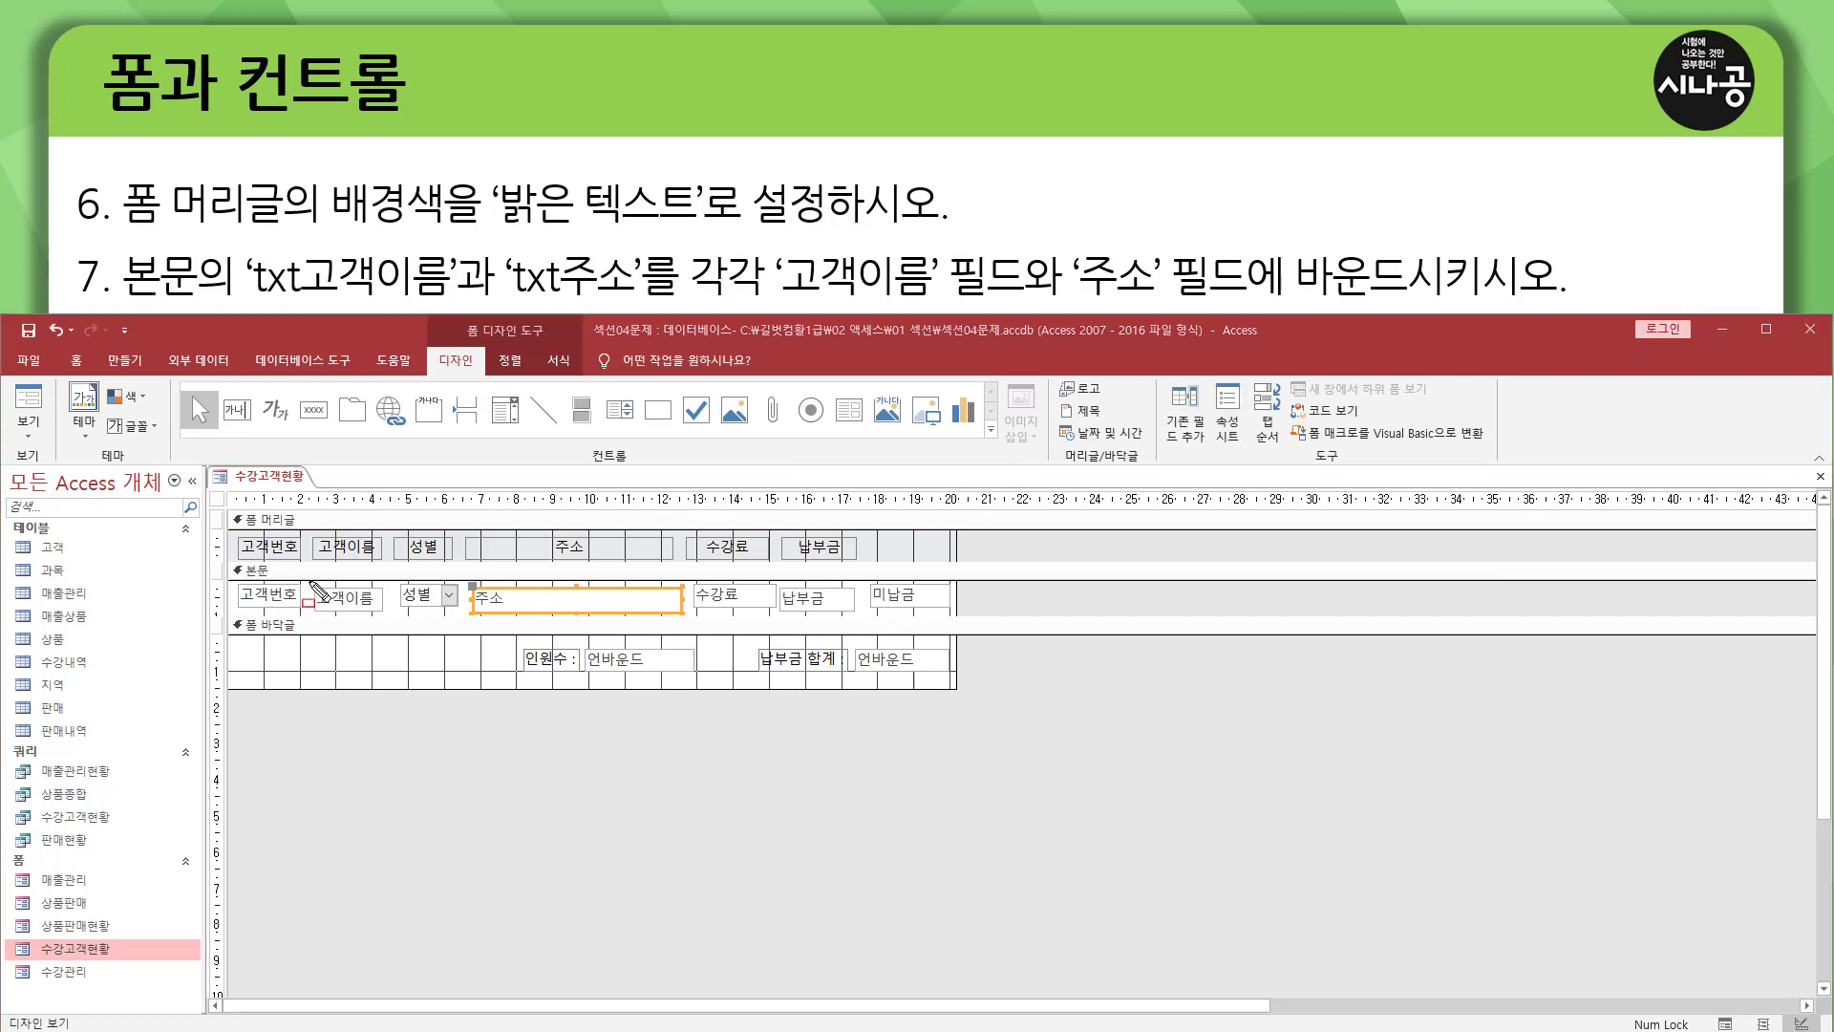
mouse_move(309, 581)
left_mouse_down()
mouse_move(387, 613)
mouse_move(554, 613)
left_mouse_up()
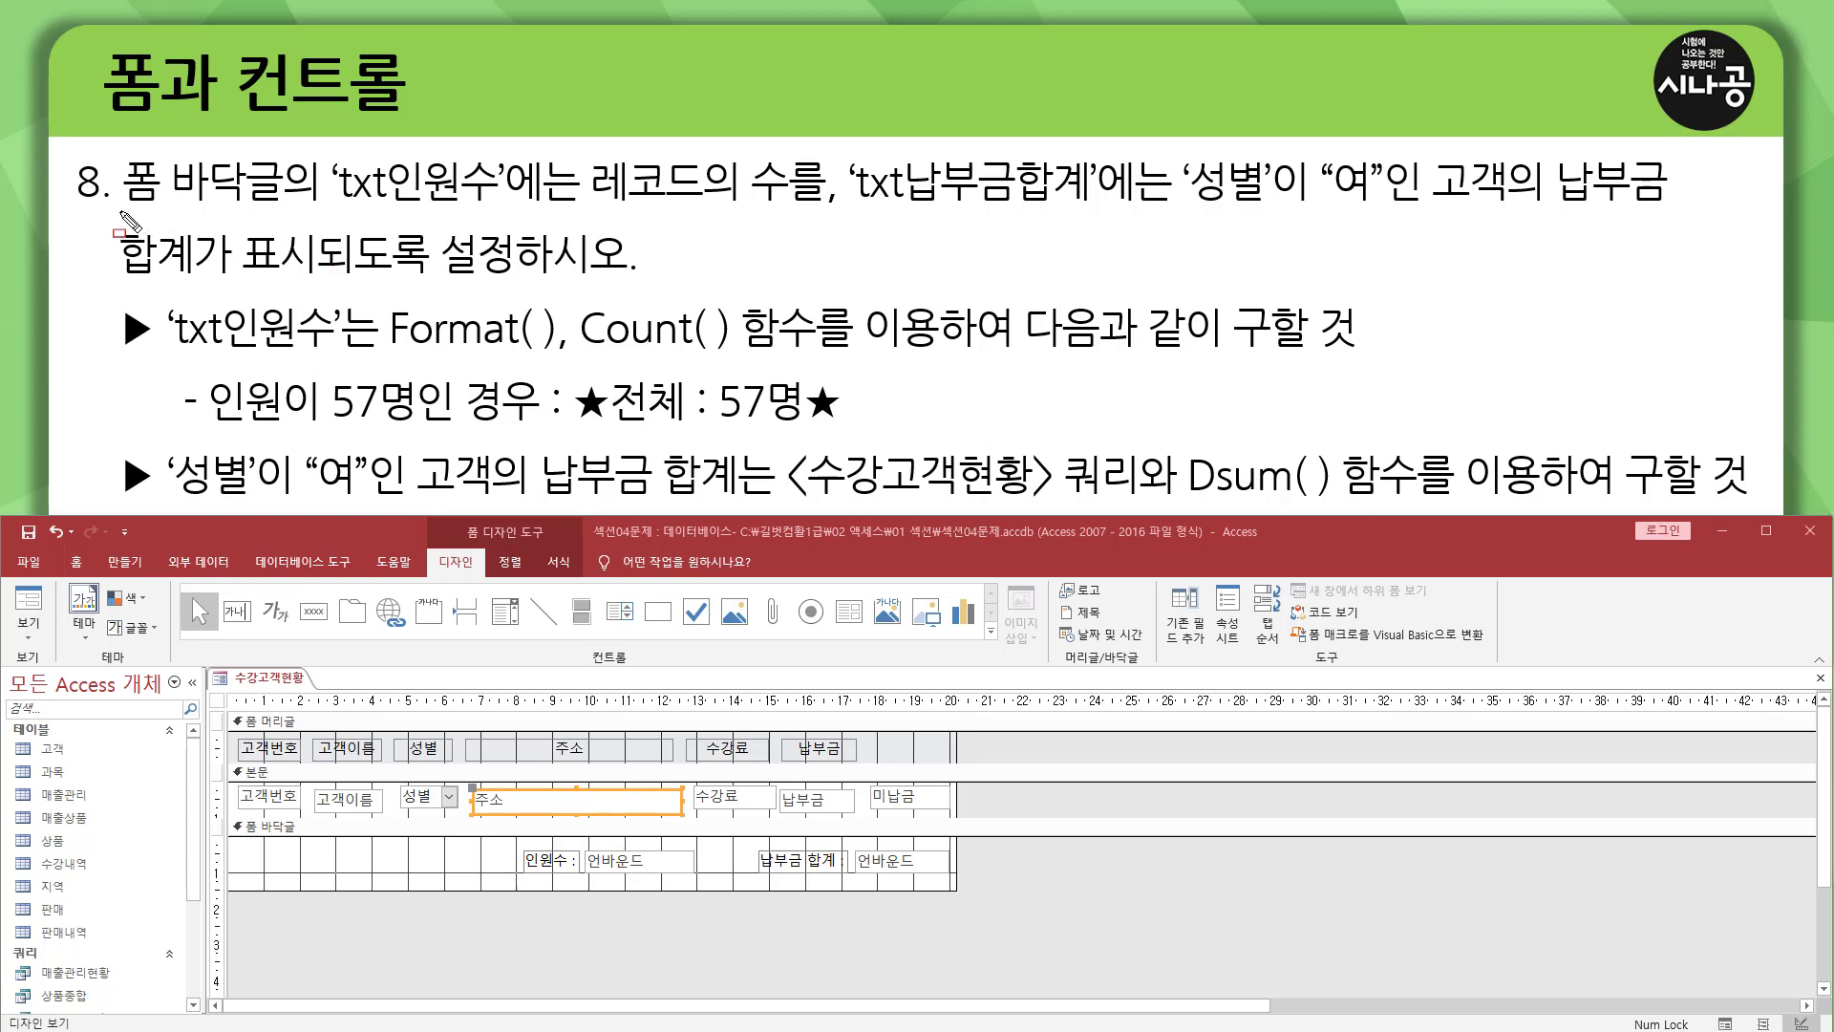
left_click_drag(118, 209, 283, 209)
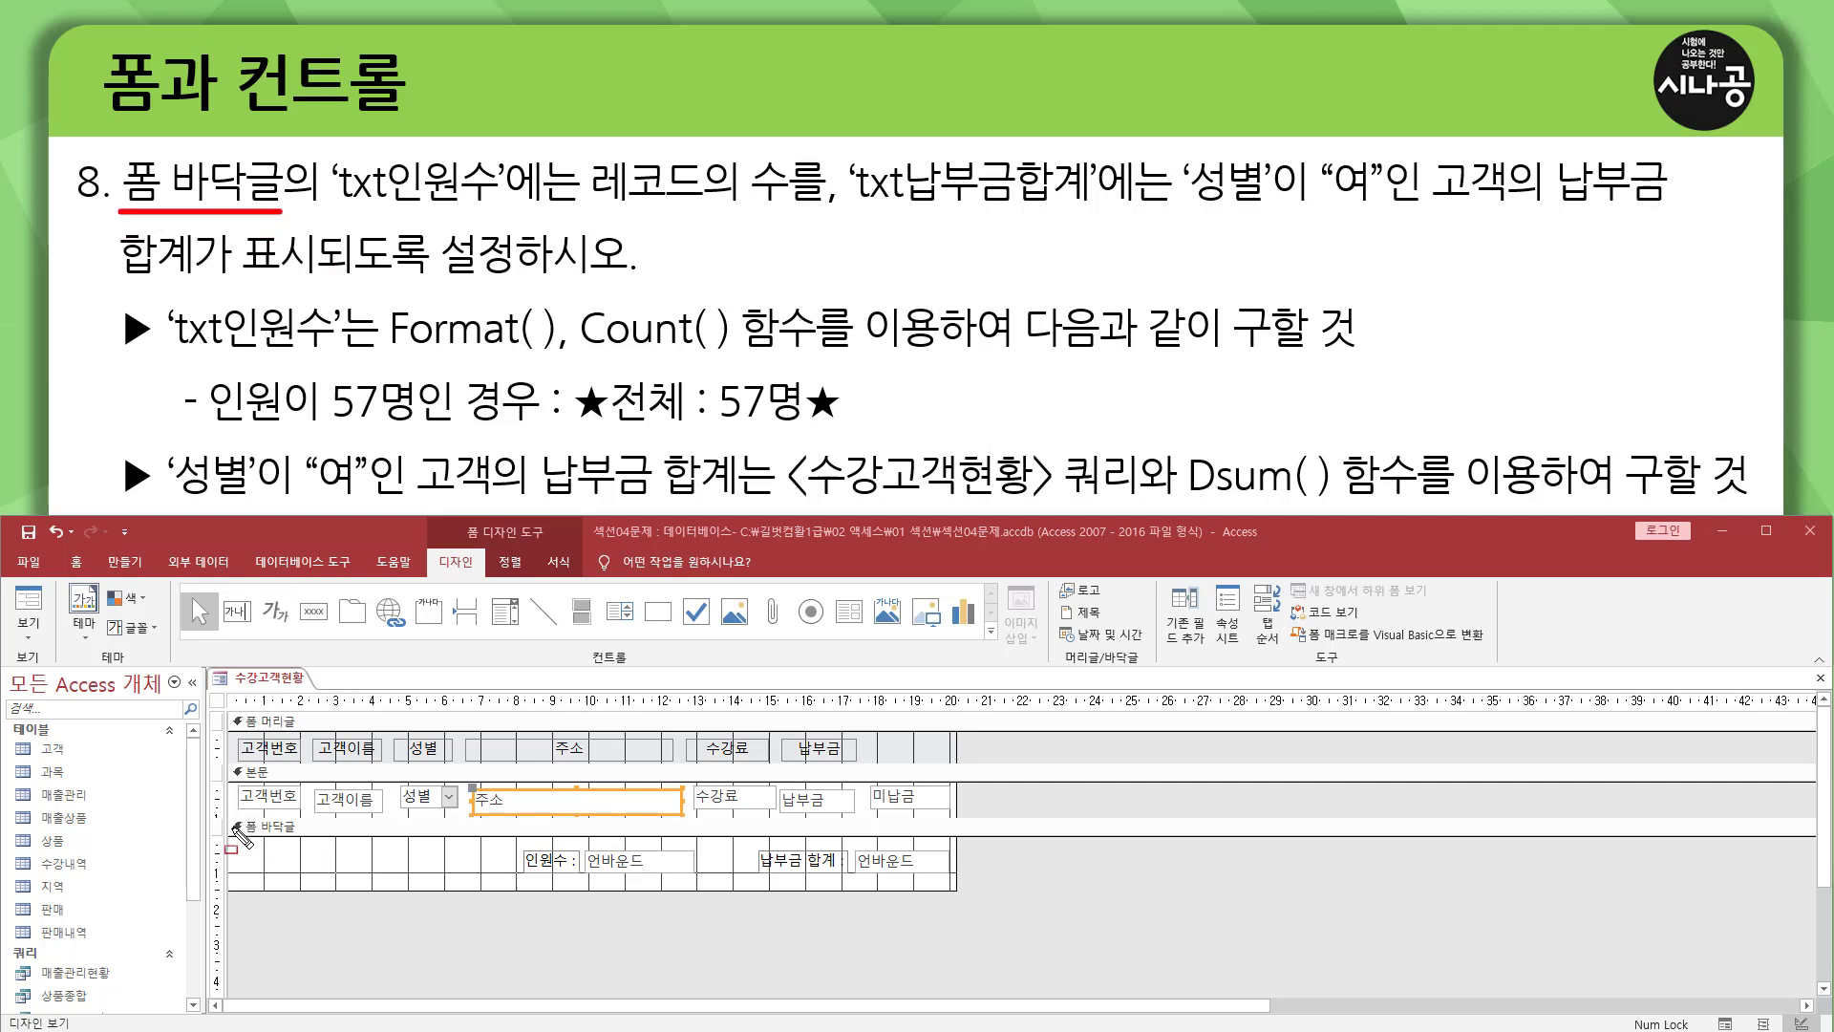
mouse_move(226, 821)
left_mouse_down()
mouse_move(731, 906)
mouse_move(981, 898)
left_mouse_up()
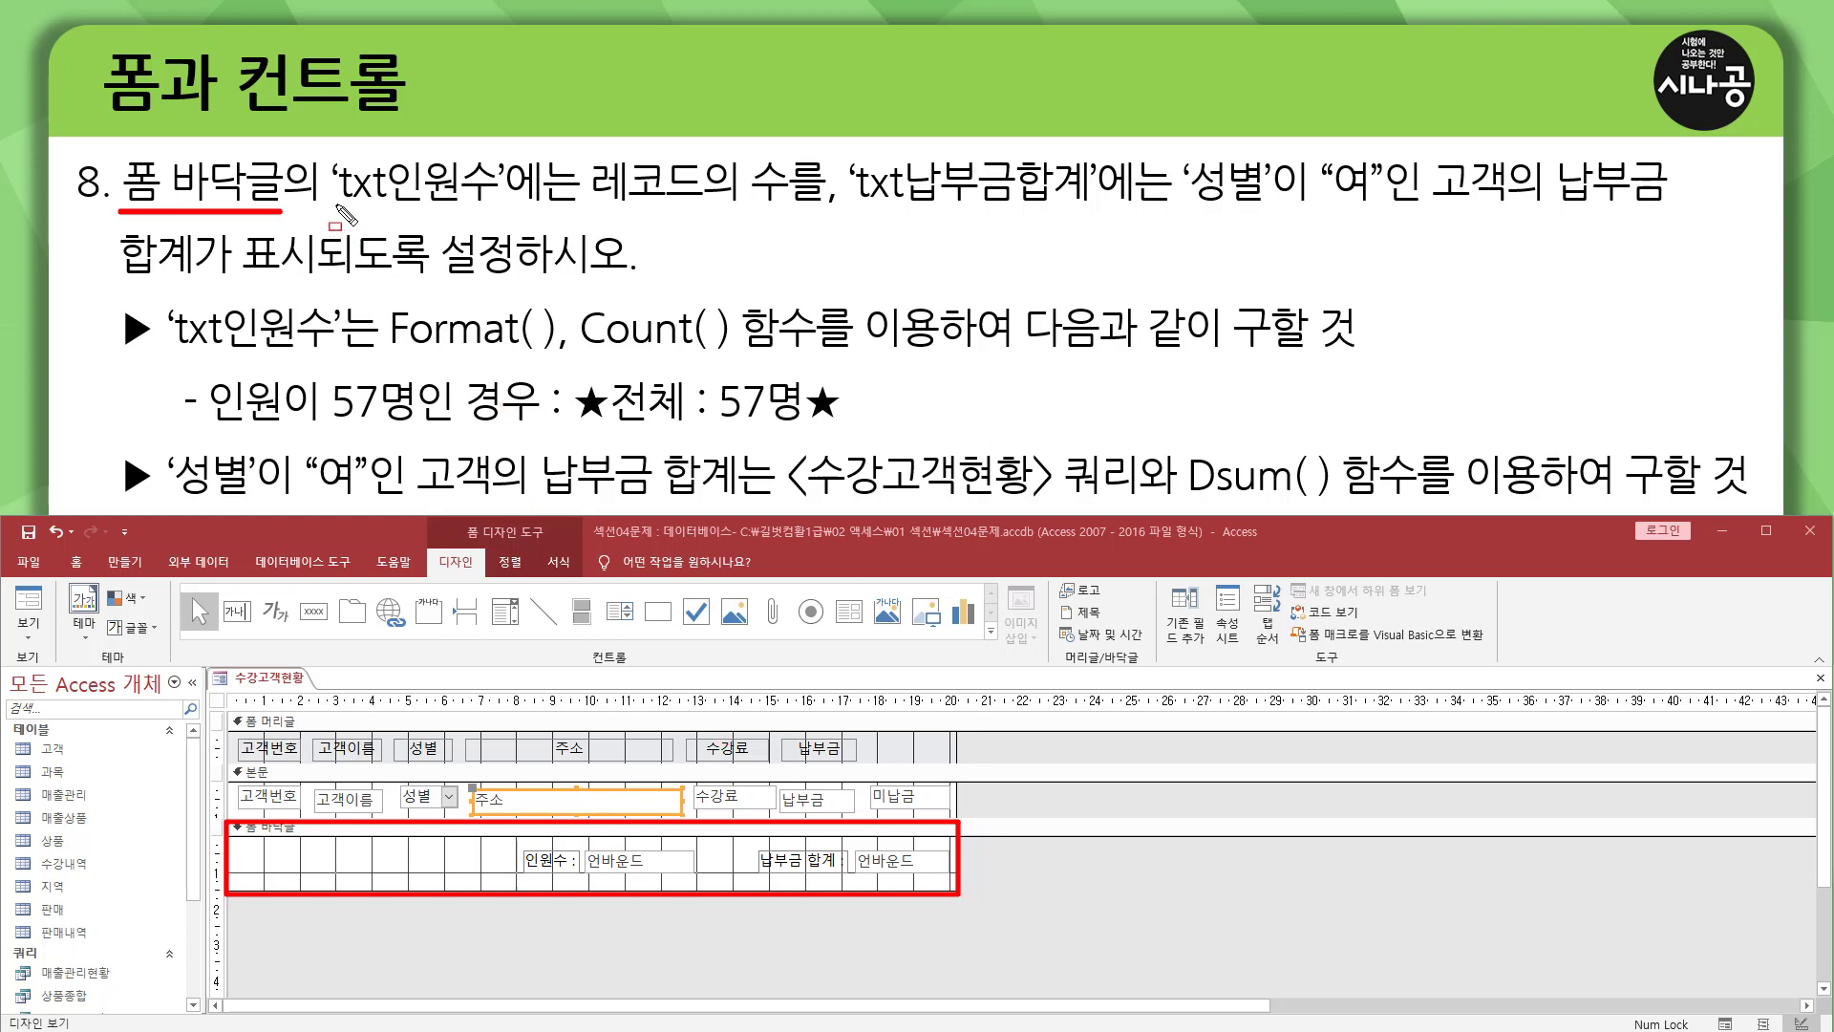
left_click_drag(337, 204, 489, 203)
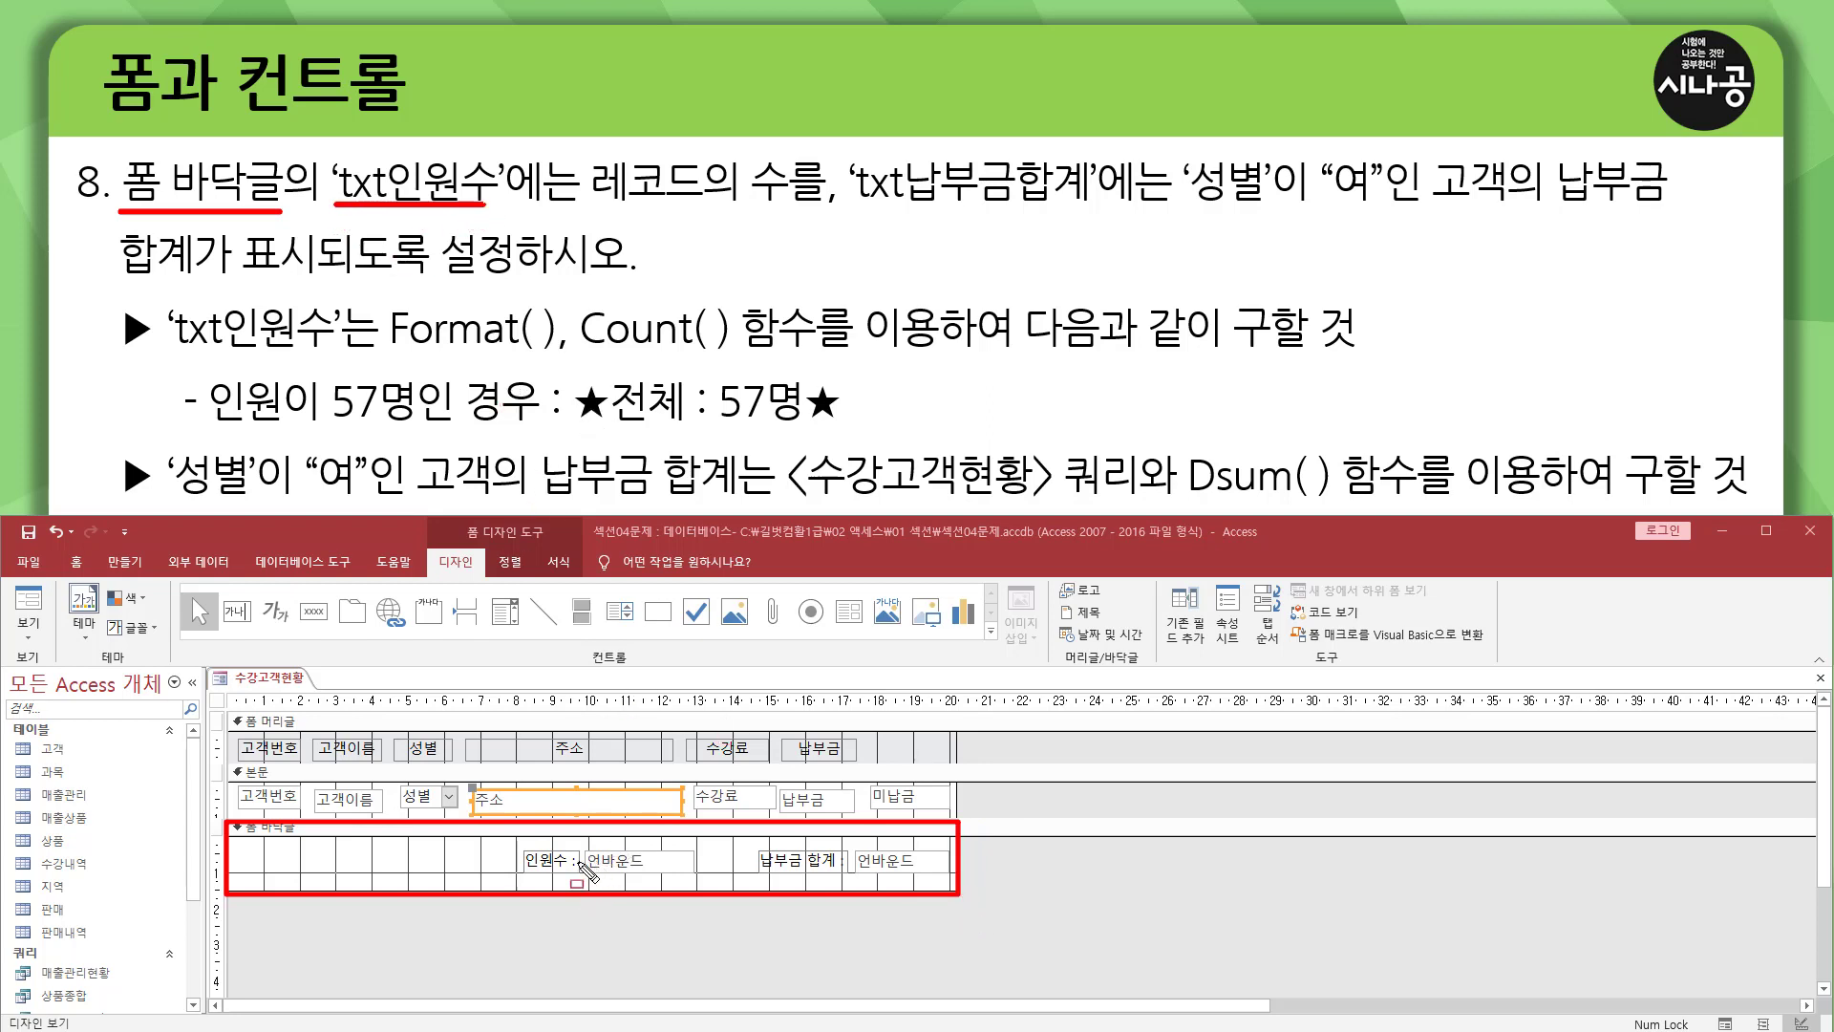
mouse_move(585, 845)
left_mouse_down()
mouse_move(601, 872)
mouse_move(697, 874)
left_mouse_up()
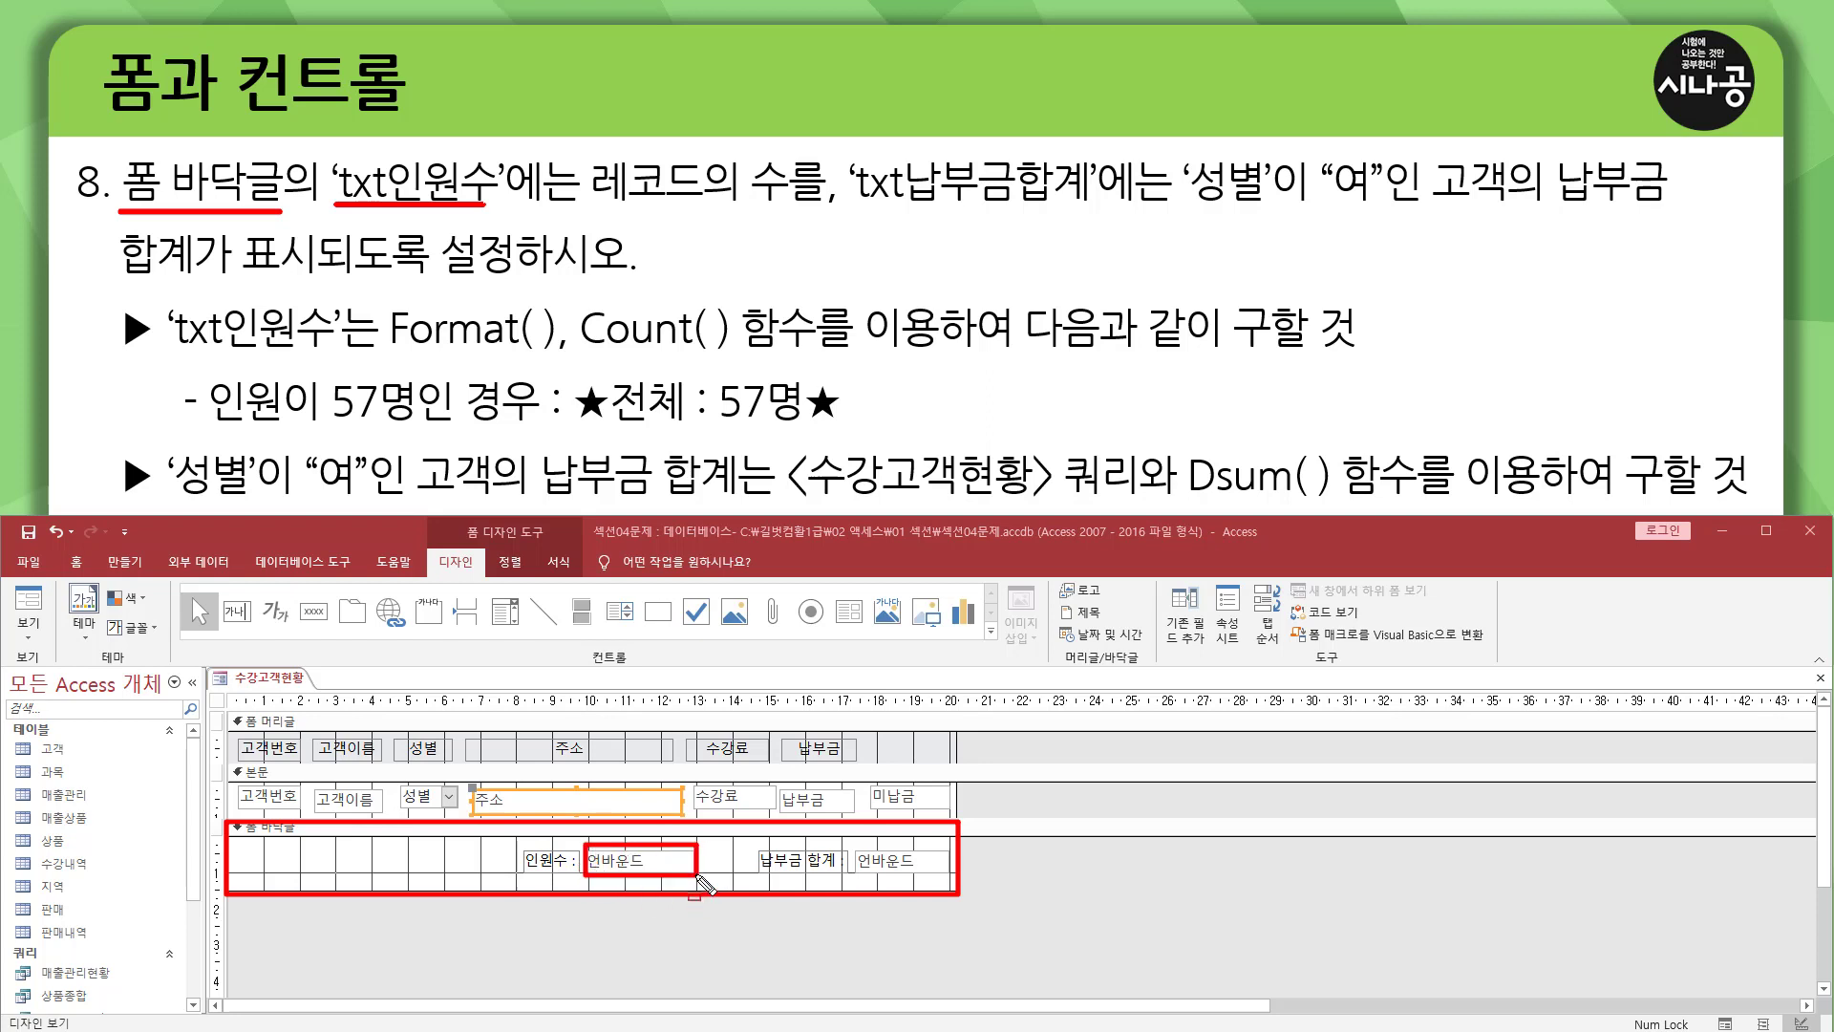
left_click_drag(523, 871, 571, 871)
left_click_drag(592, 207, 787, 206)
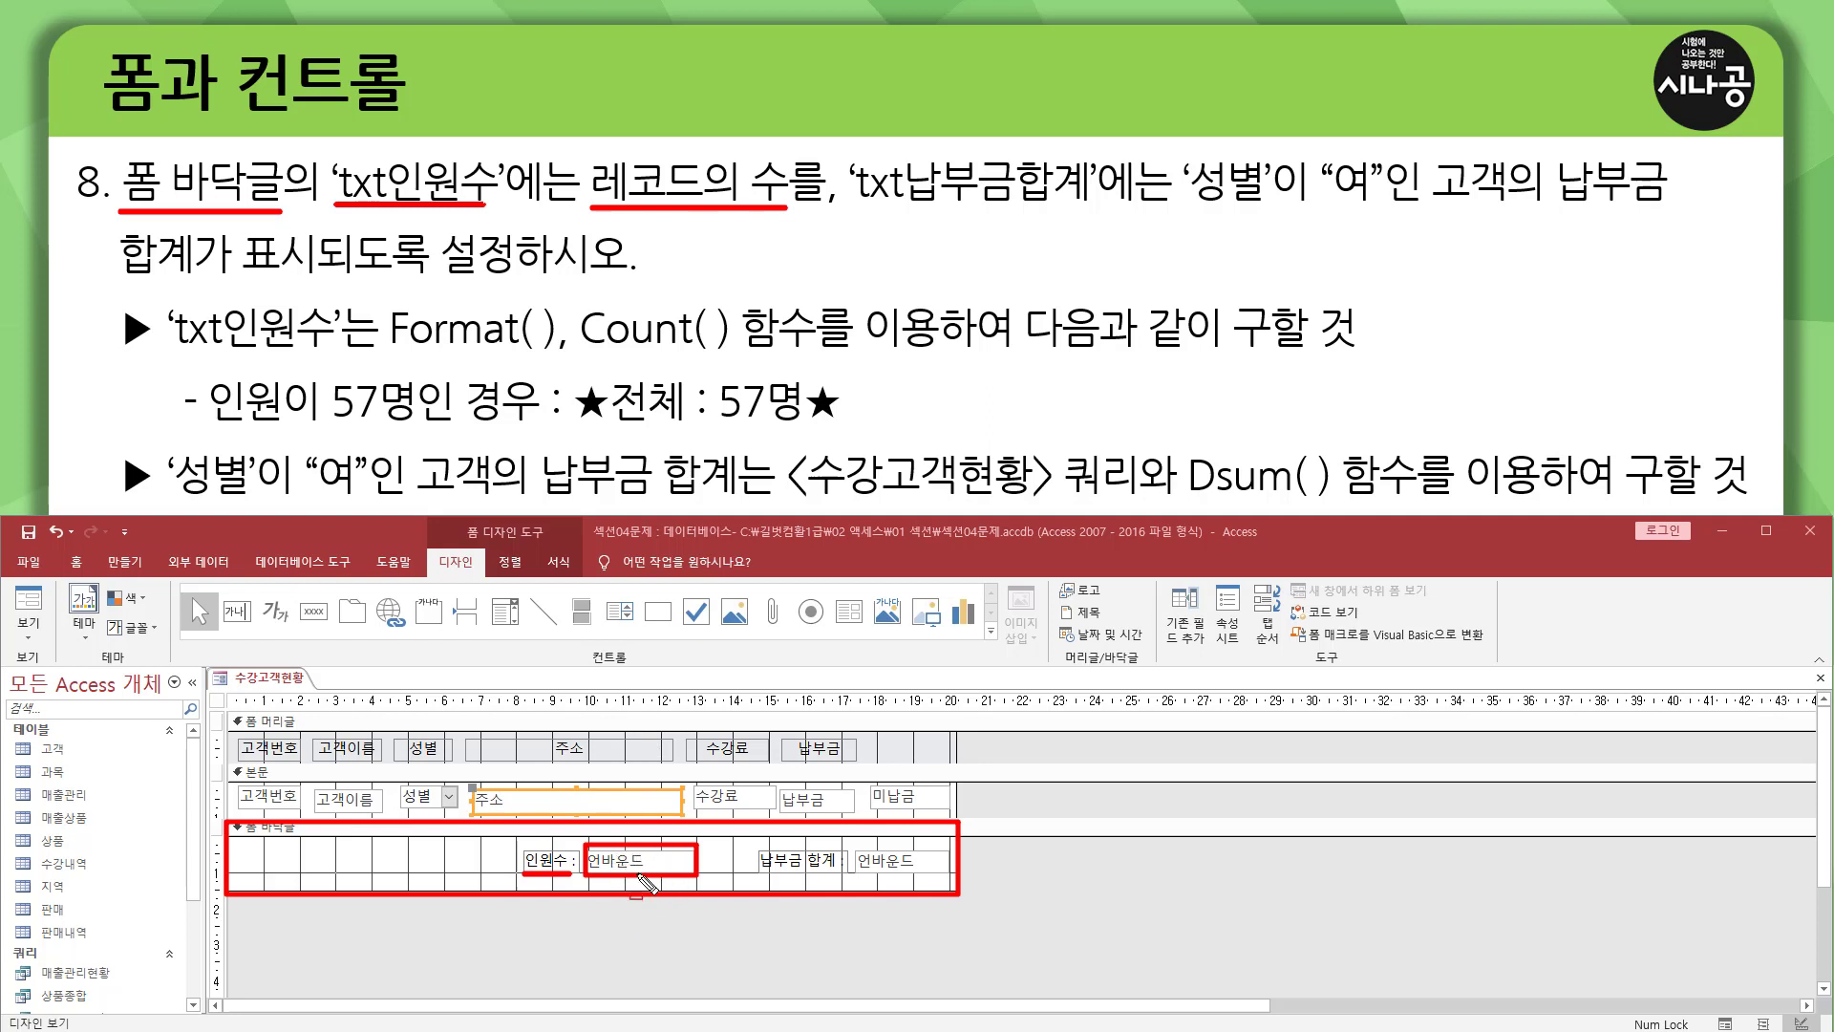
left_click_drag(845, 207, 1100, 207)
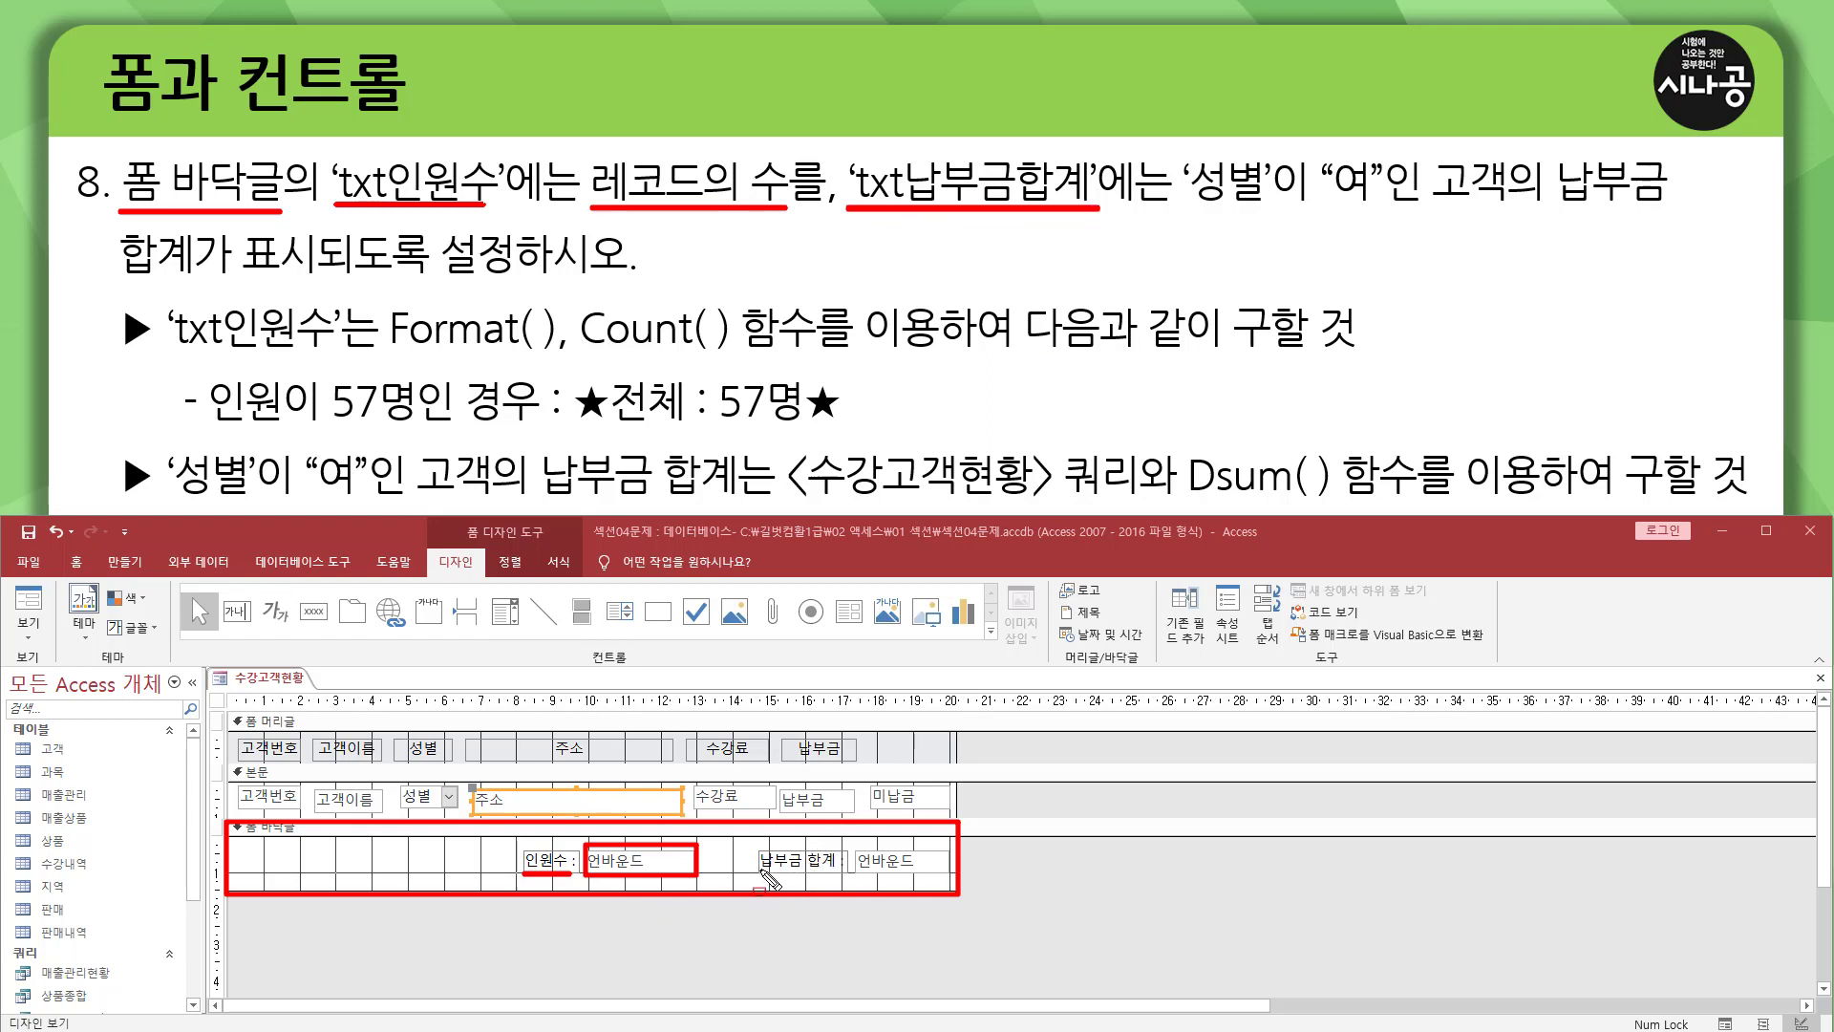
left_click_drag(761, 871, 952, 875)
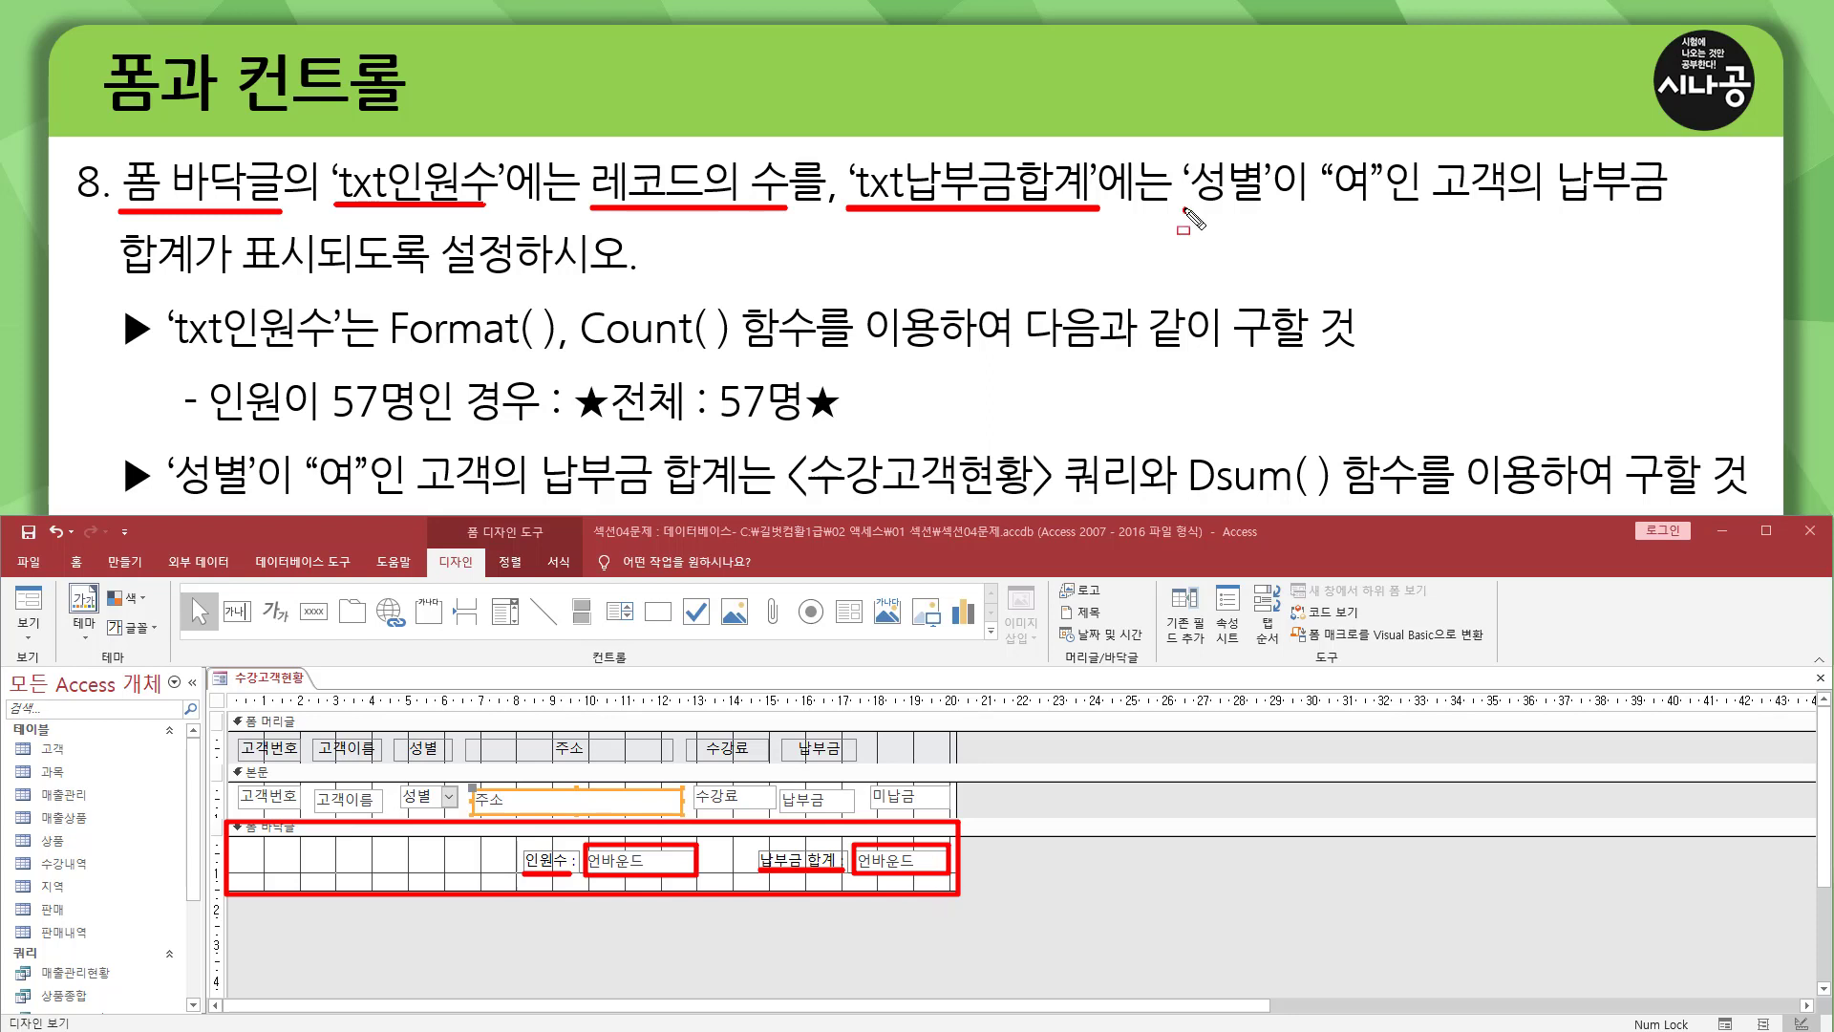
left_click_drag(1185, 209, 1379, 211)
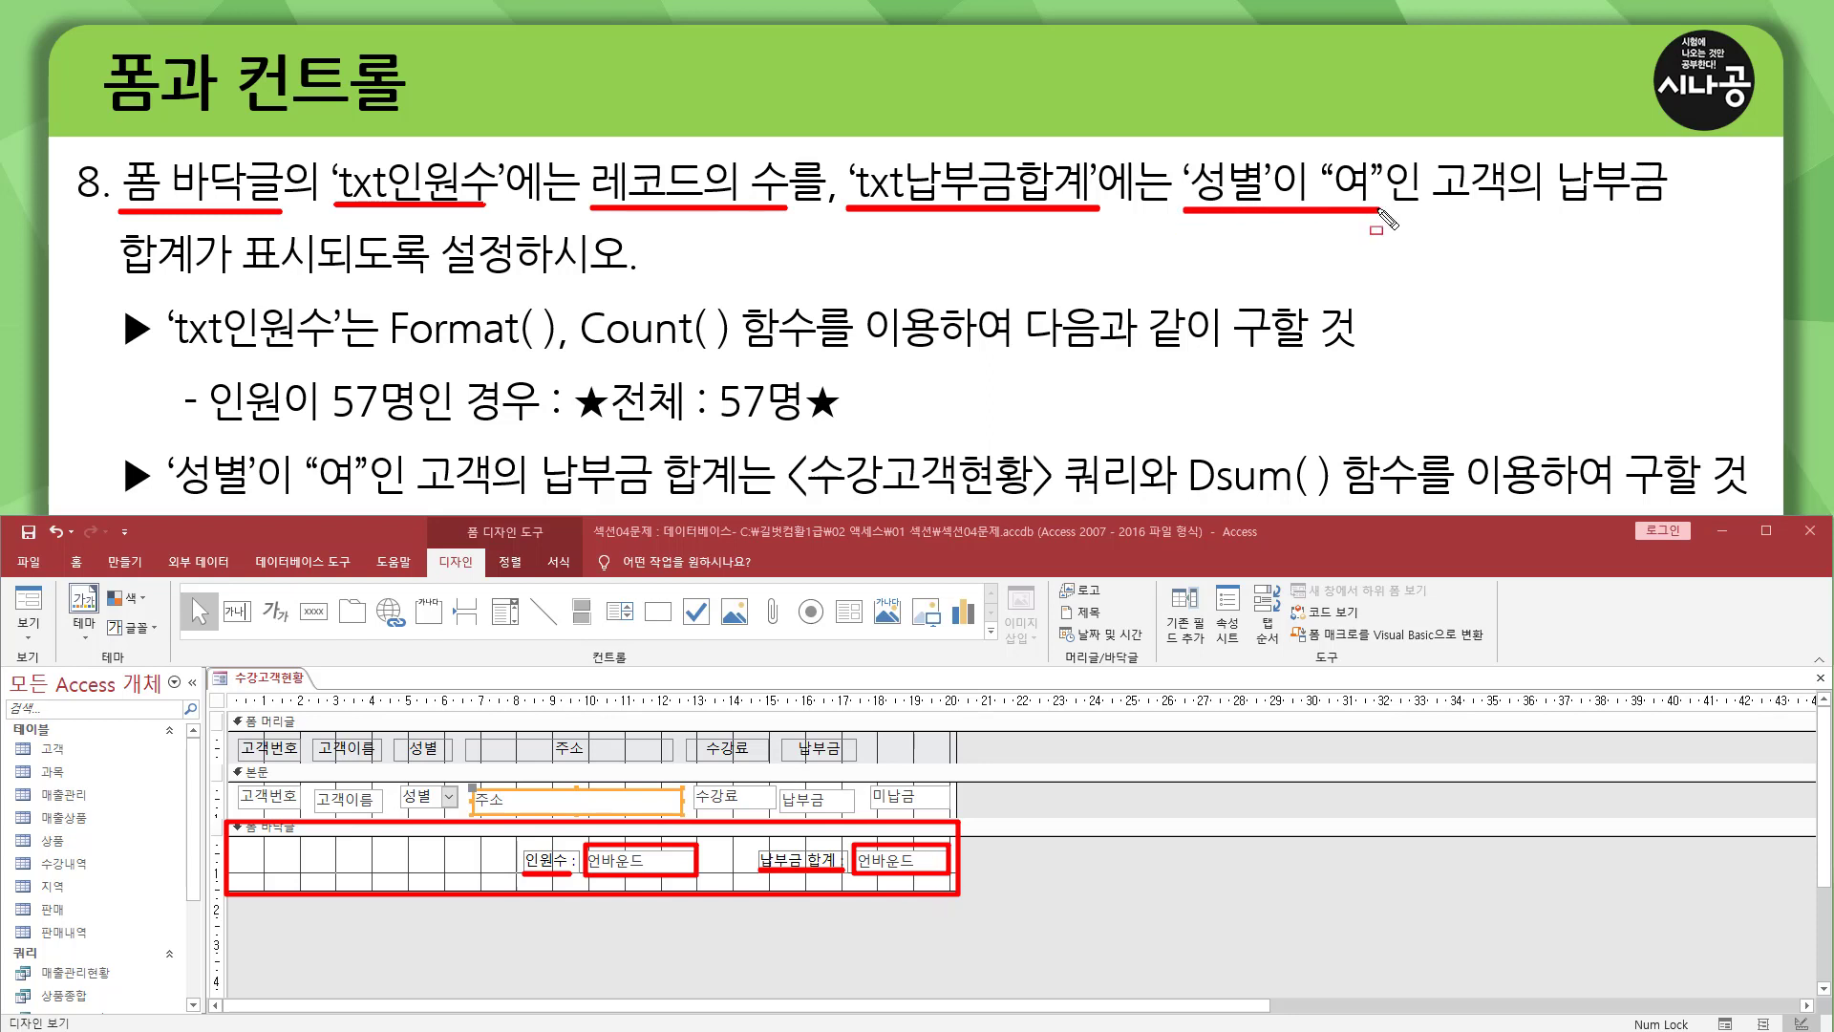
left_click_drag(1544, 204, 1670, 203)
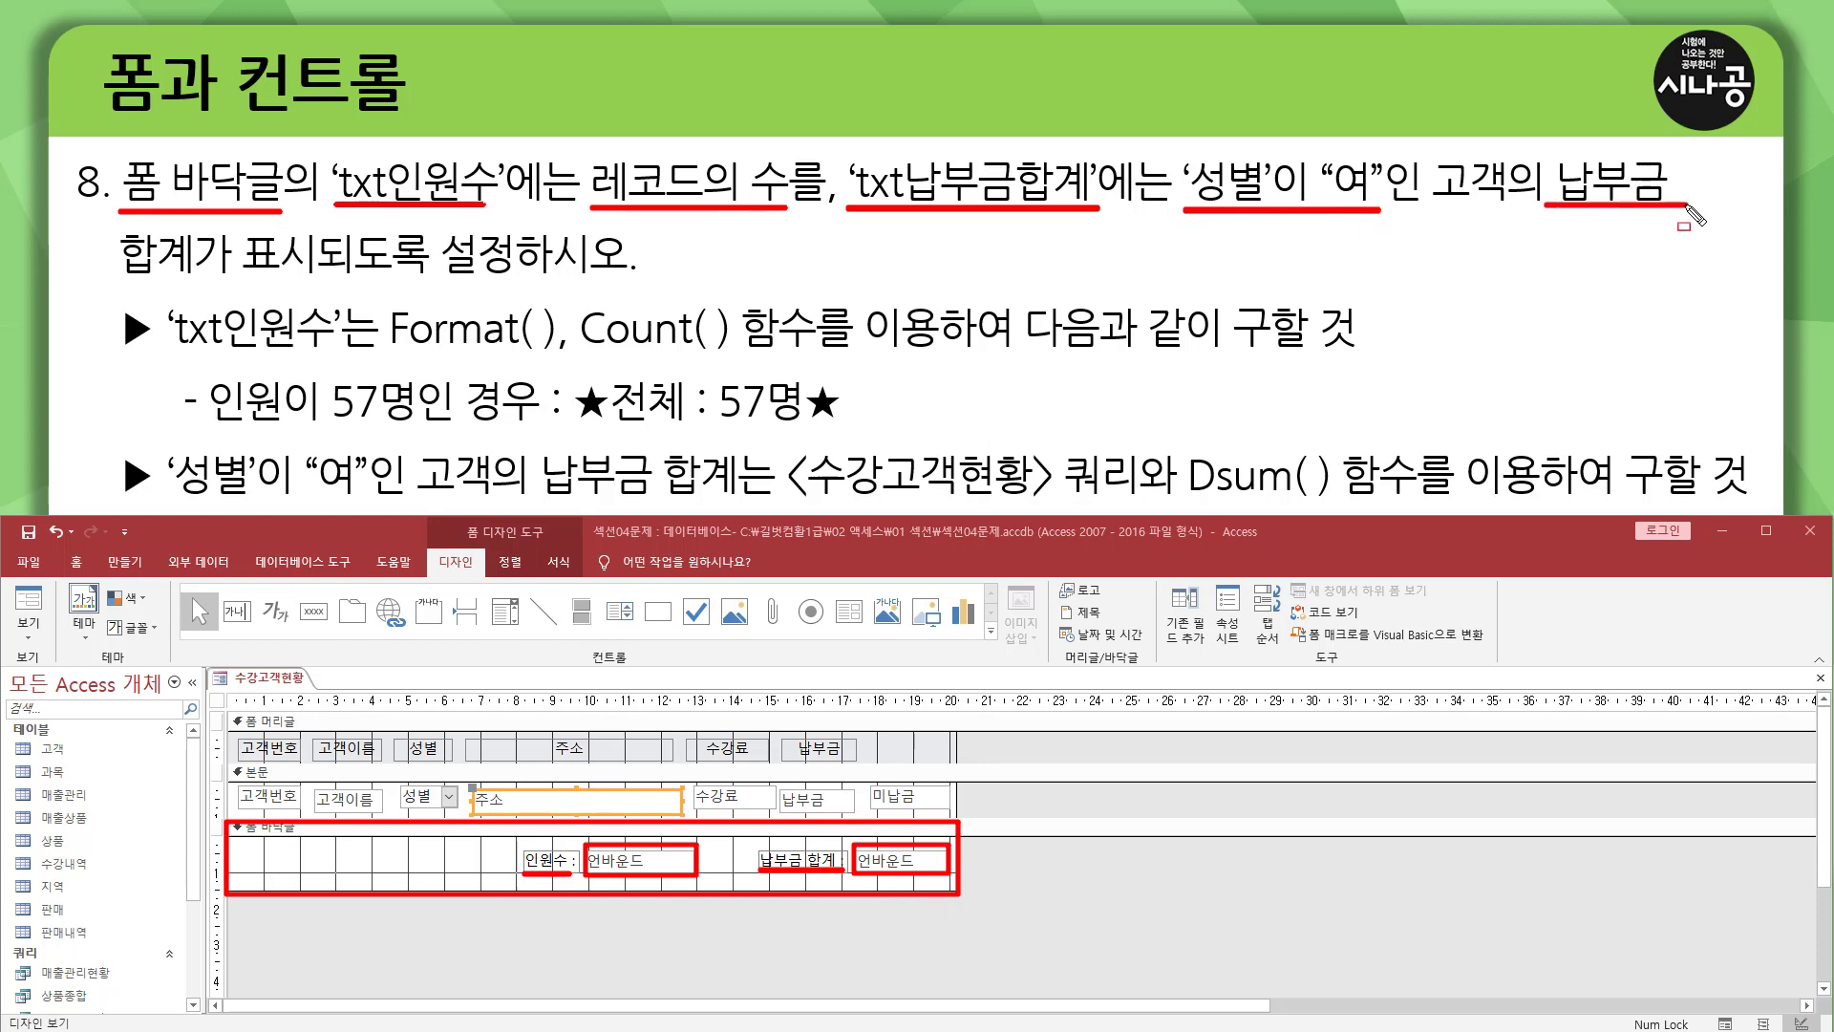
left_click_drag(128, 273, 626, 272)
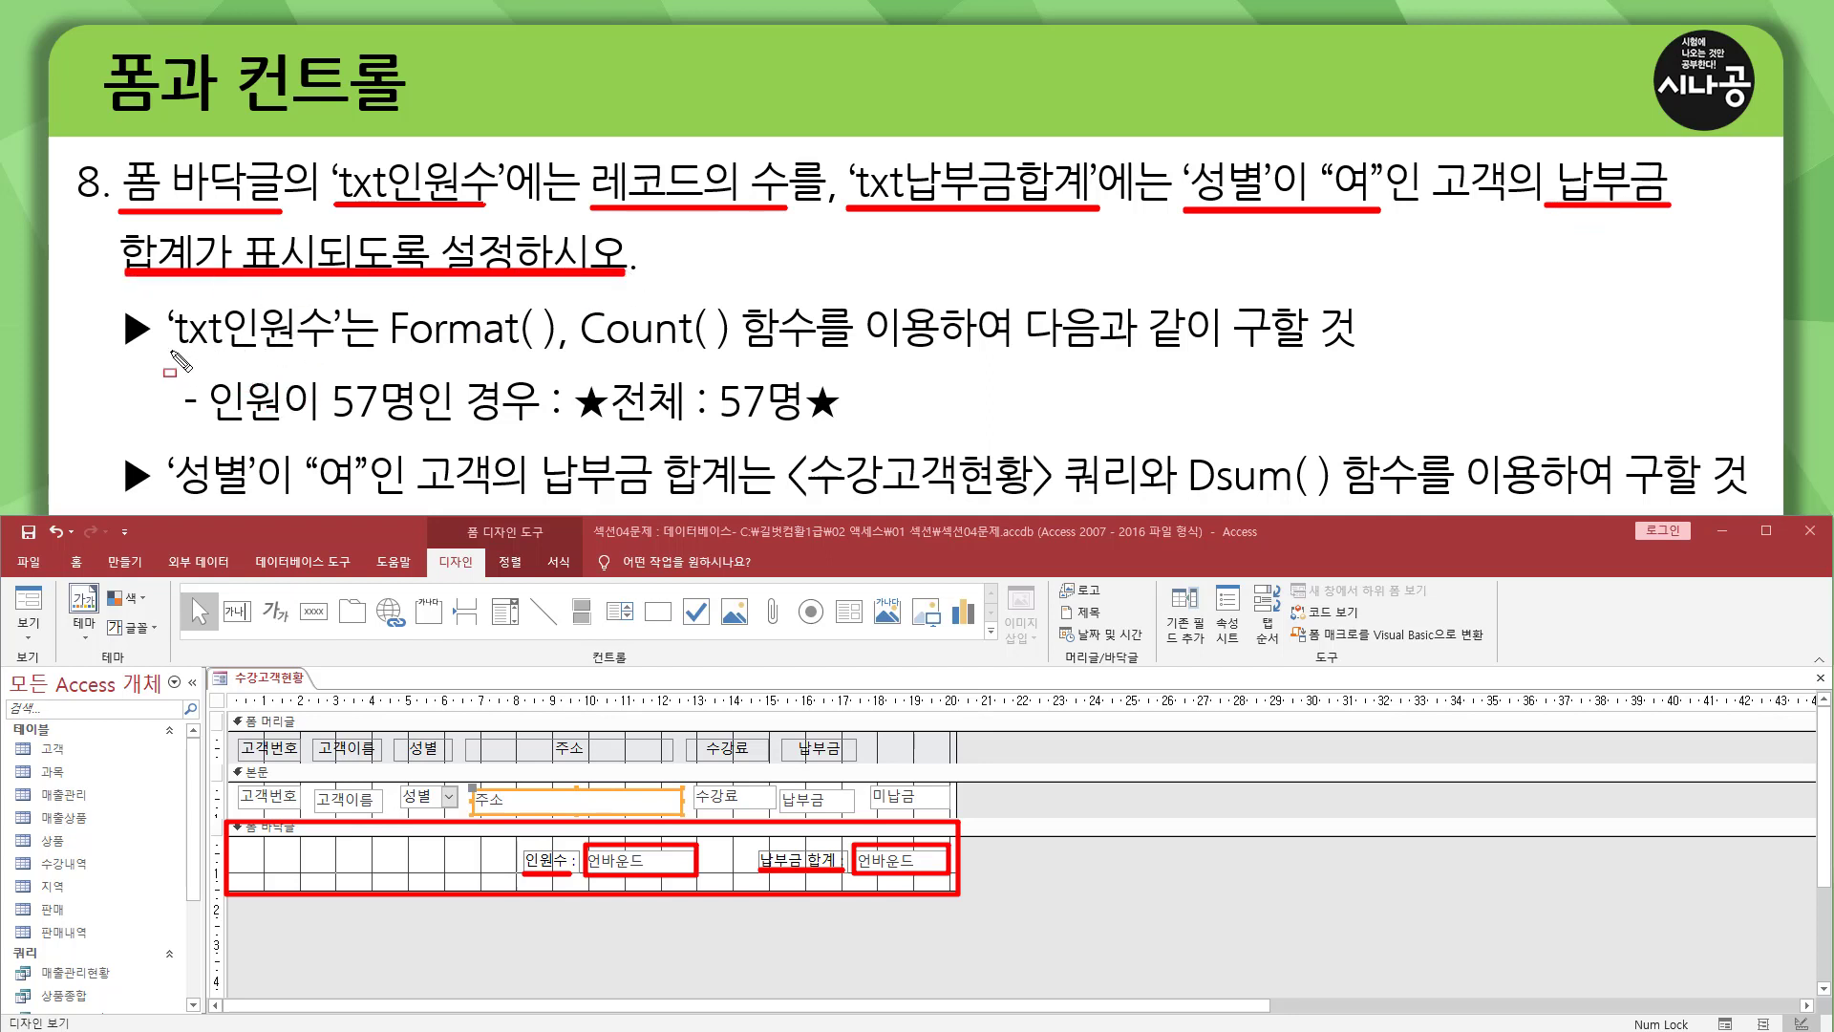
left_click_drag(173, 353, 812, 351)
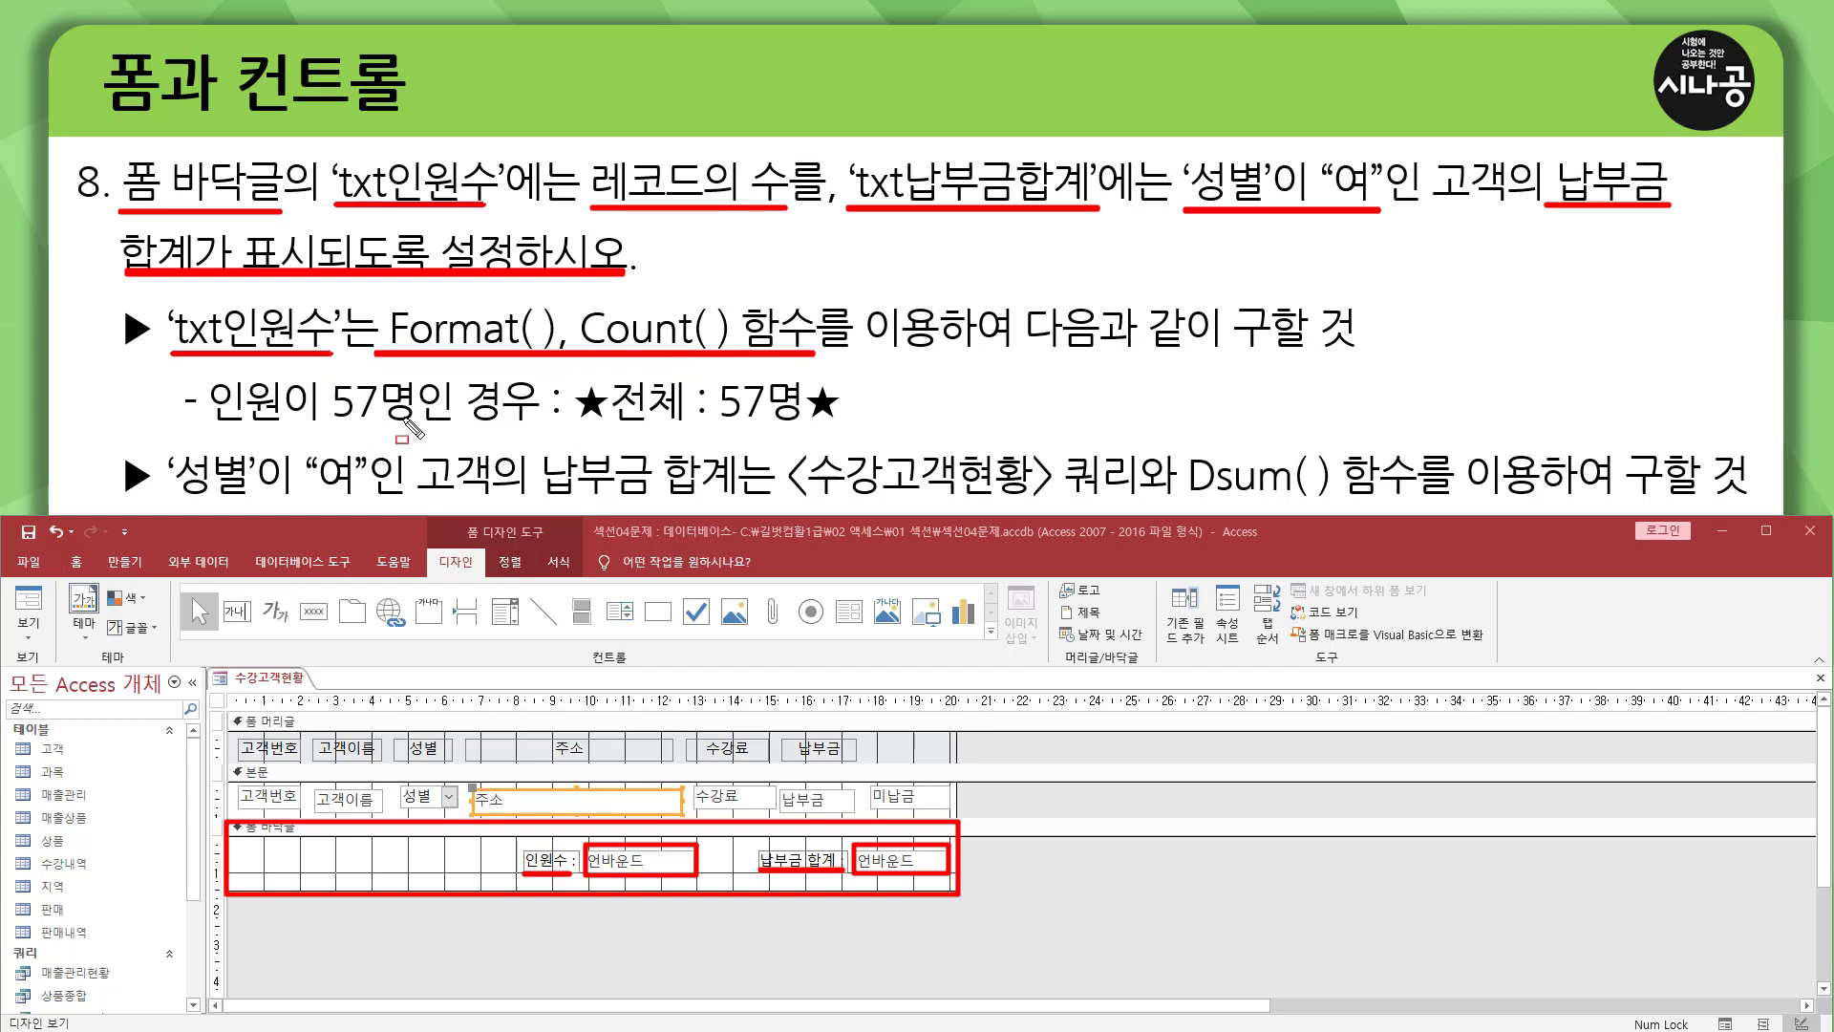
mouse_move(203, 430)
left_mouse_down()
mouse_move(537, 430)
mouse_move(601, 409)
mouse_move(857, 435)
left_mouse_up()
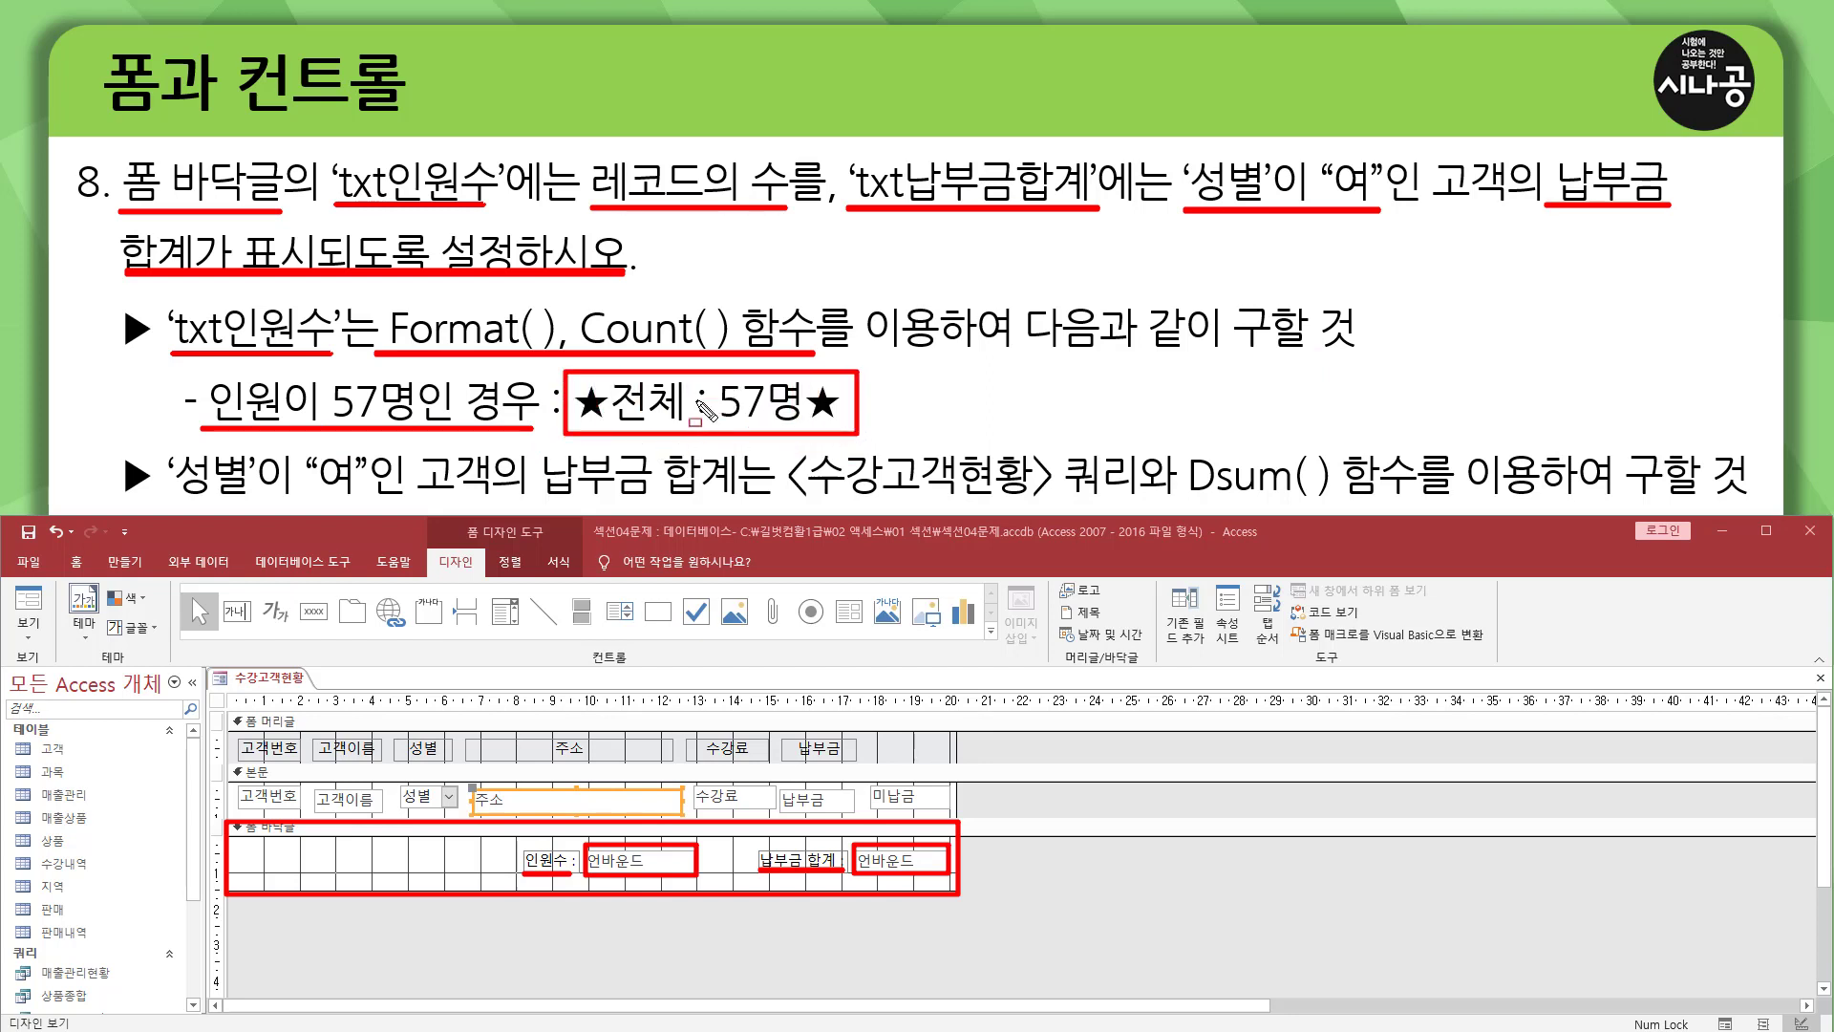
key("Escape")
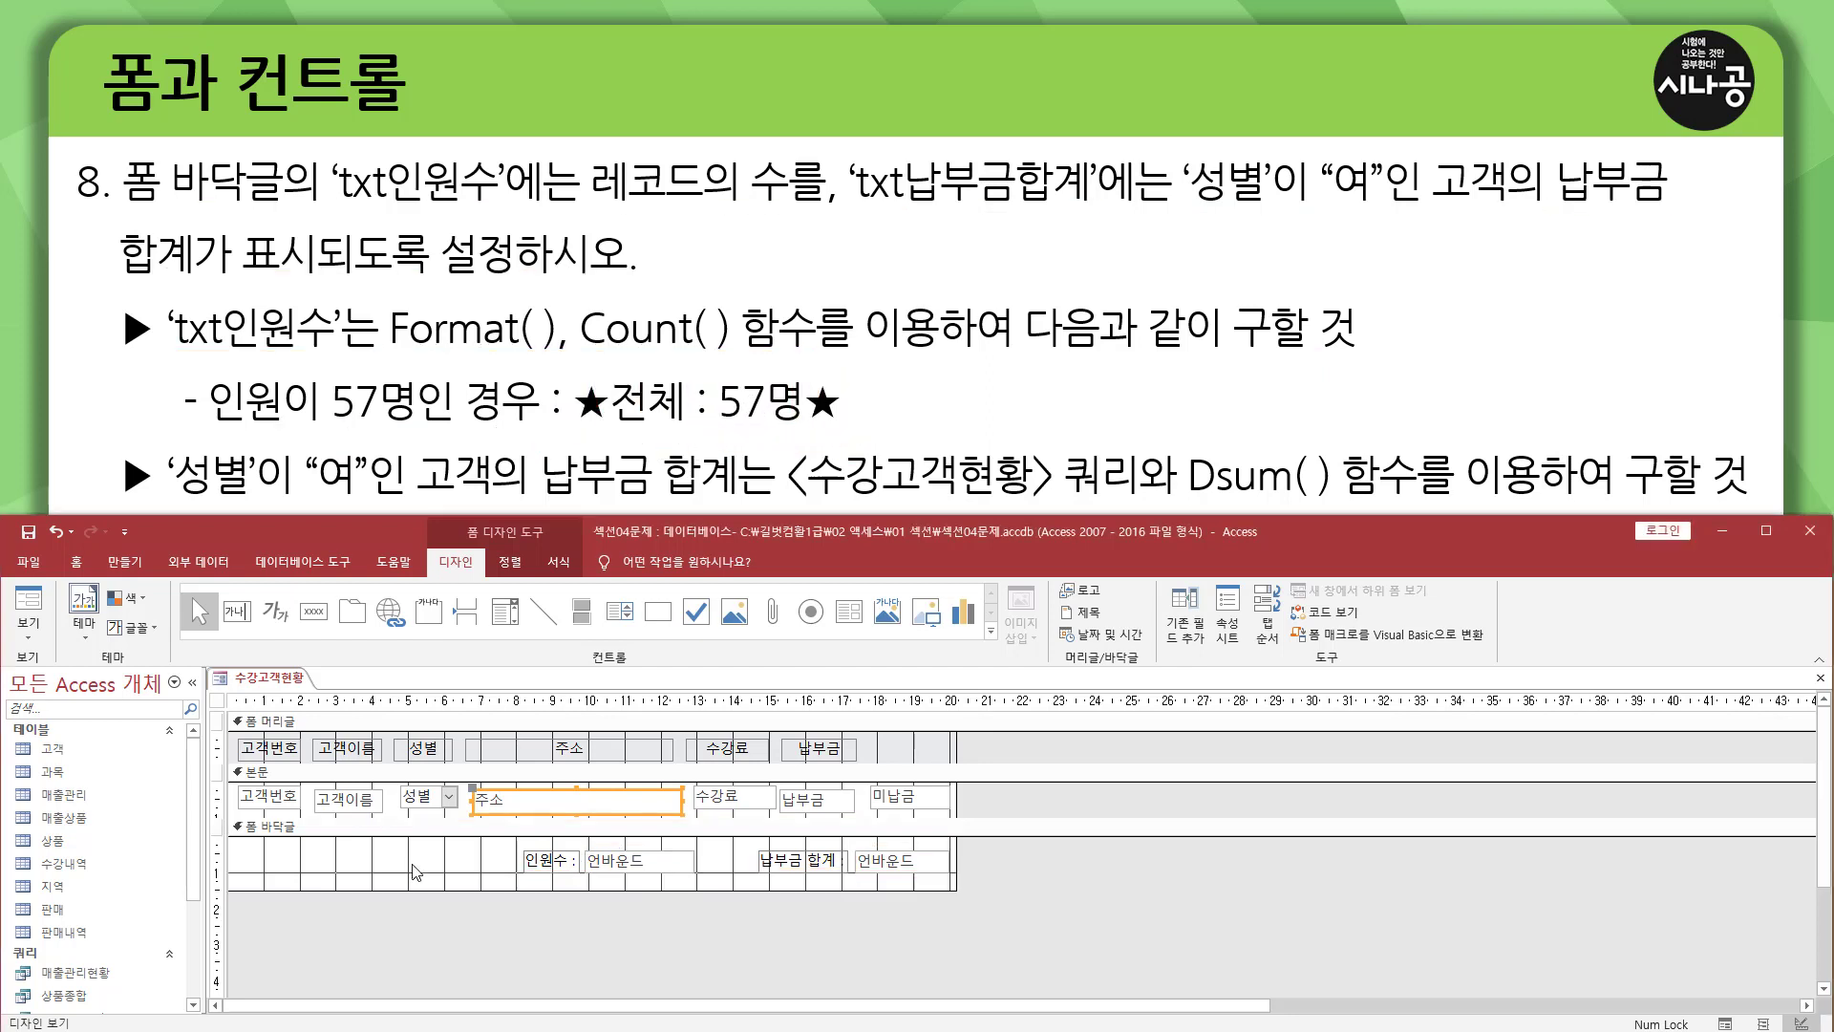
Preview the 수강고객현황 form in form view to examine the footer's 인원수 box, and return to design view.
left_click(412, 865)
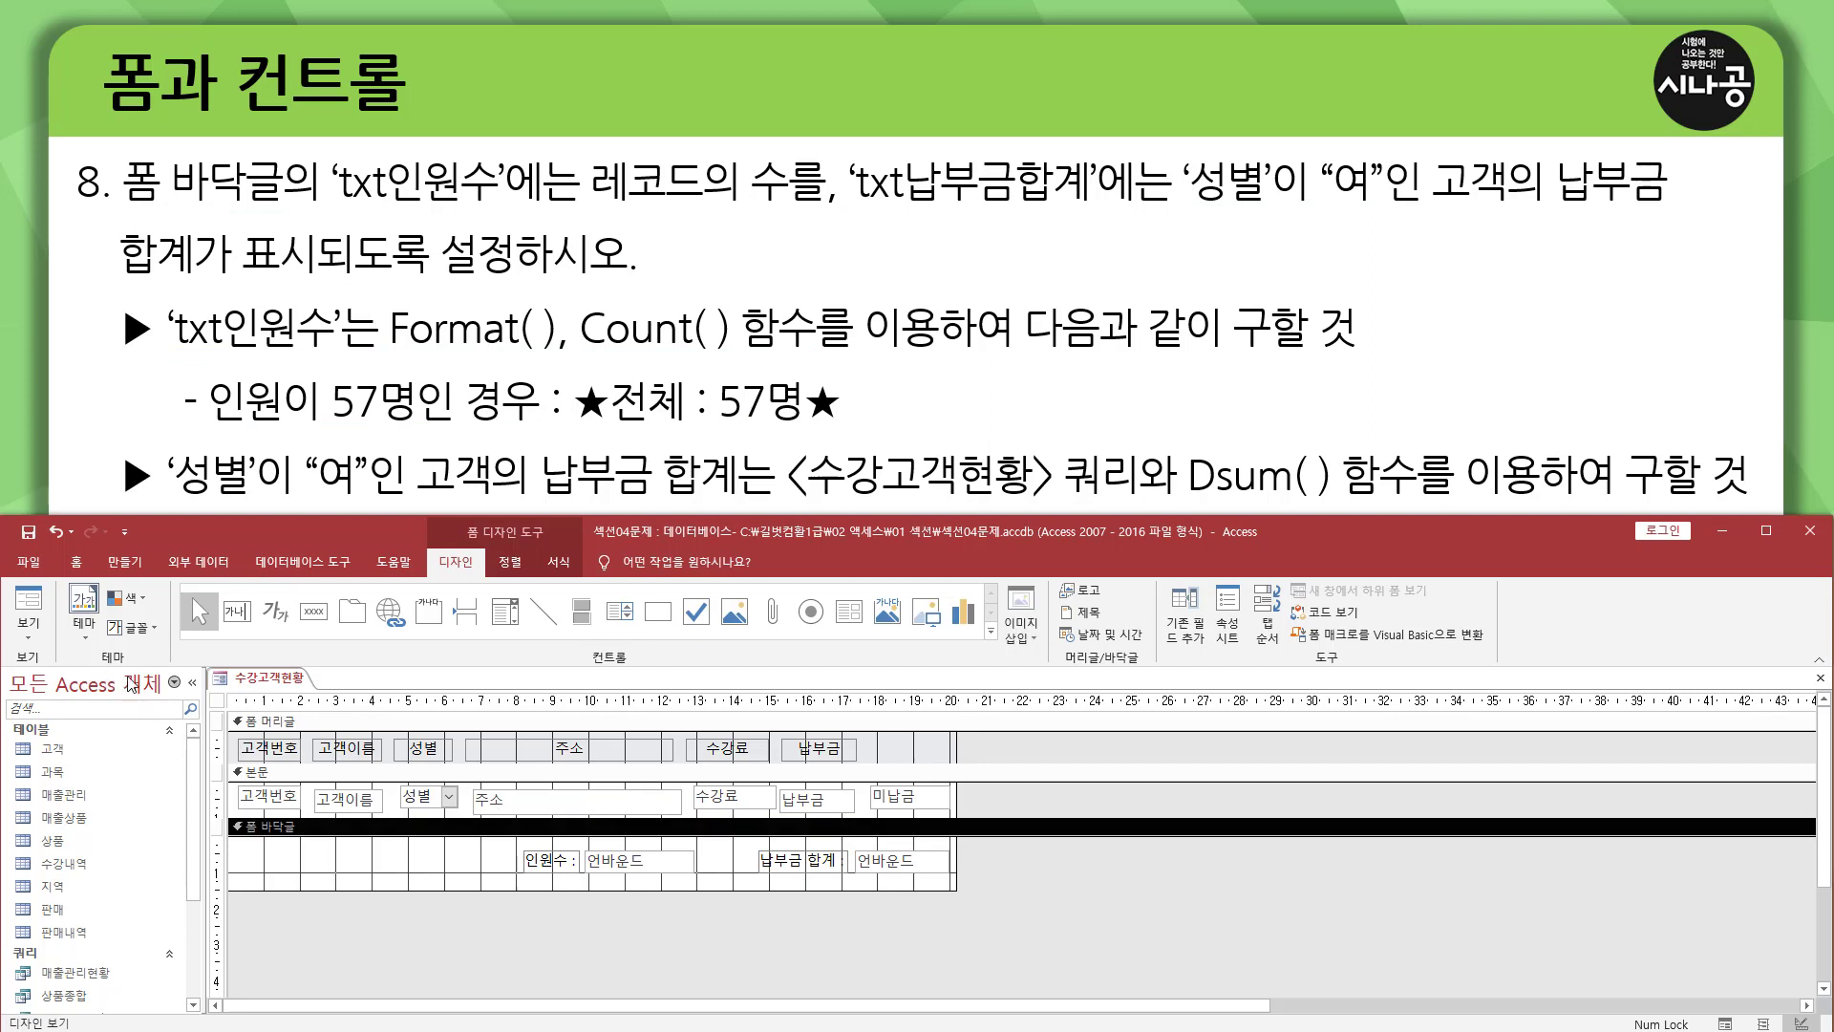
left_click_drag(9, 647, 60, 671)
left_click_drag(13, 578, 49, 621)
key("Escape")
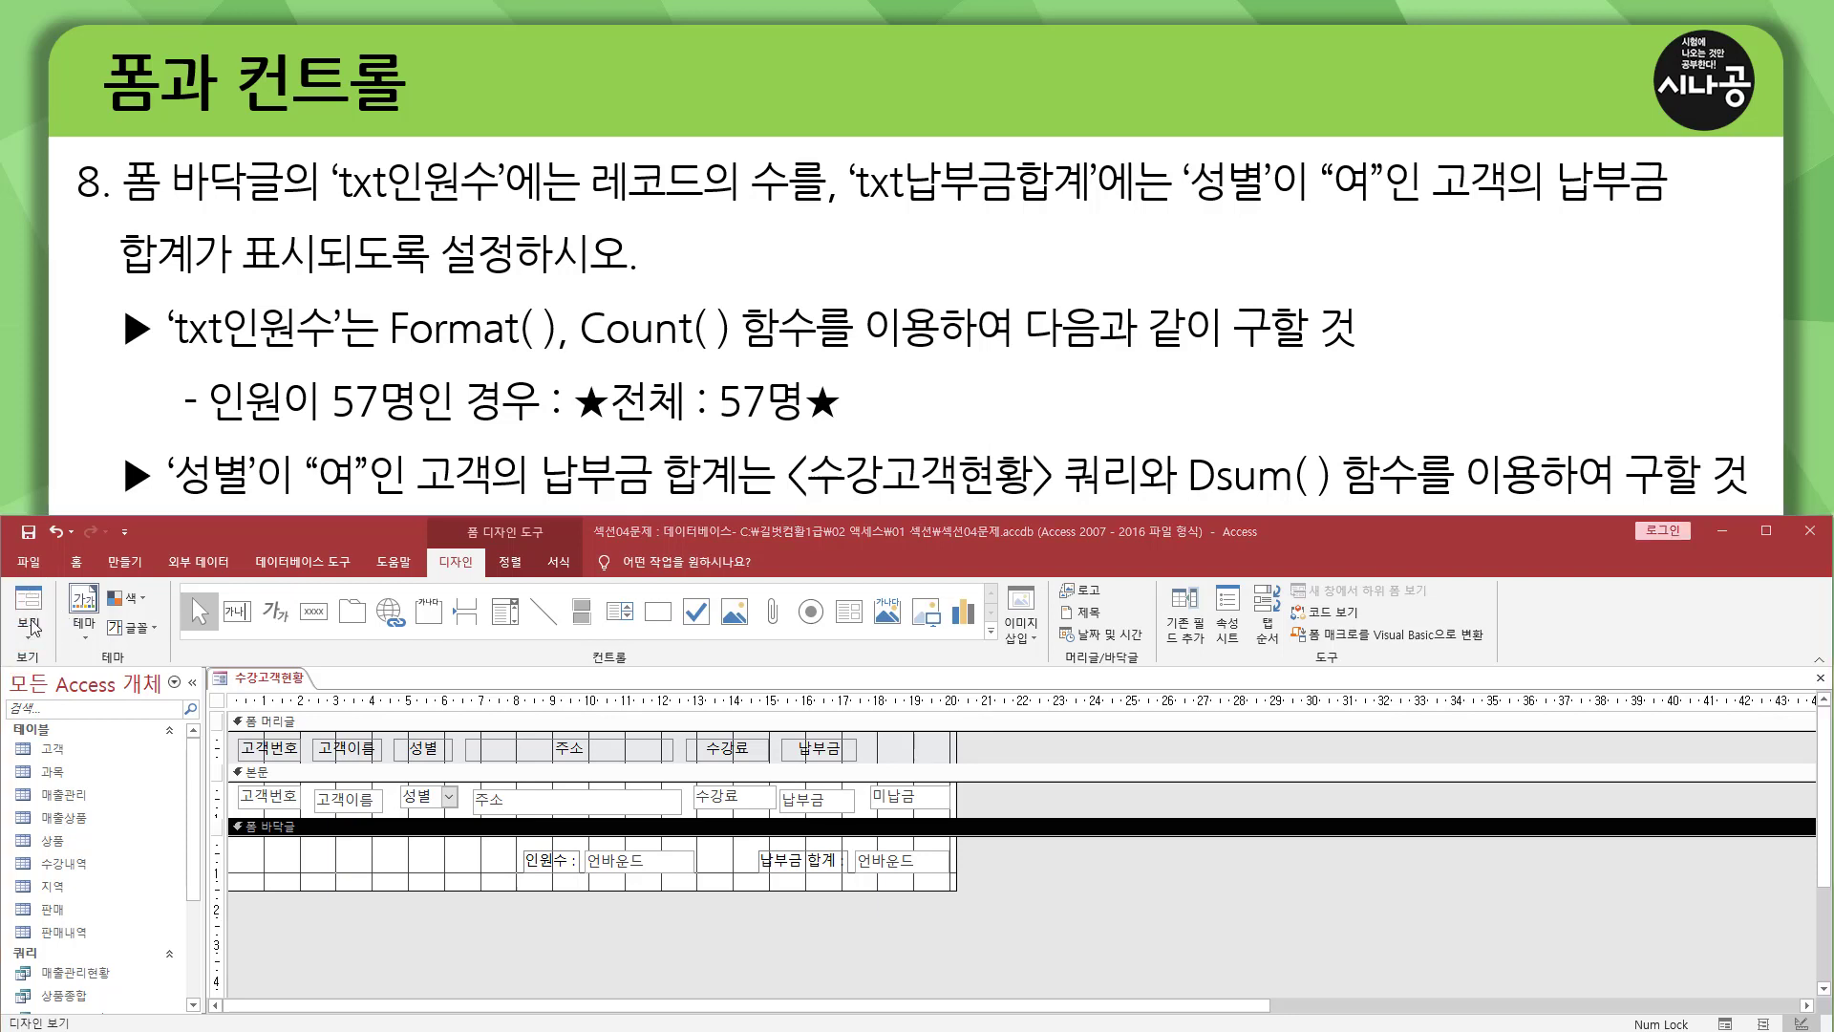
left_click(28, 601)
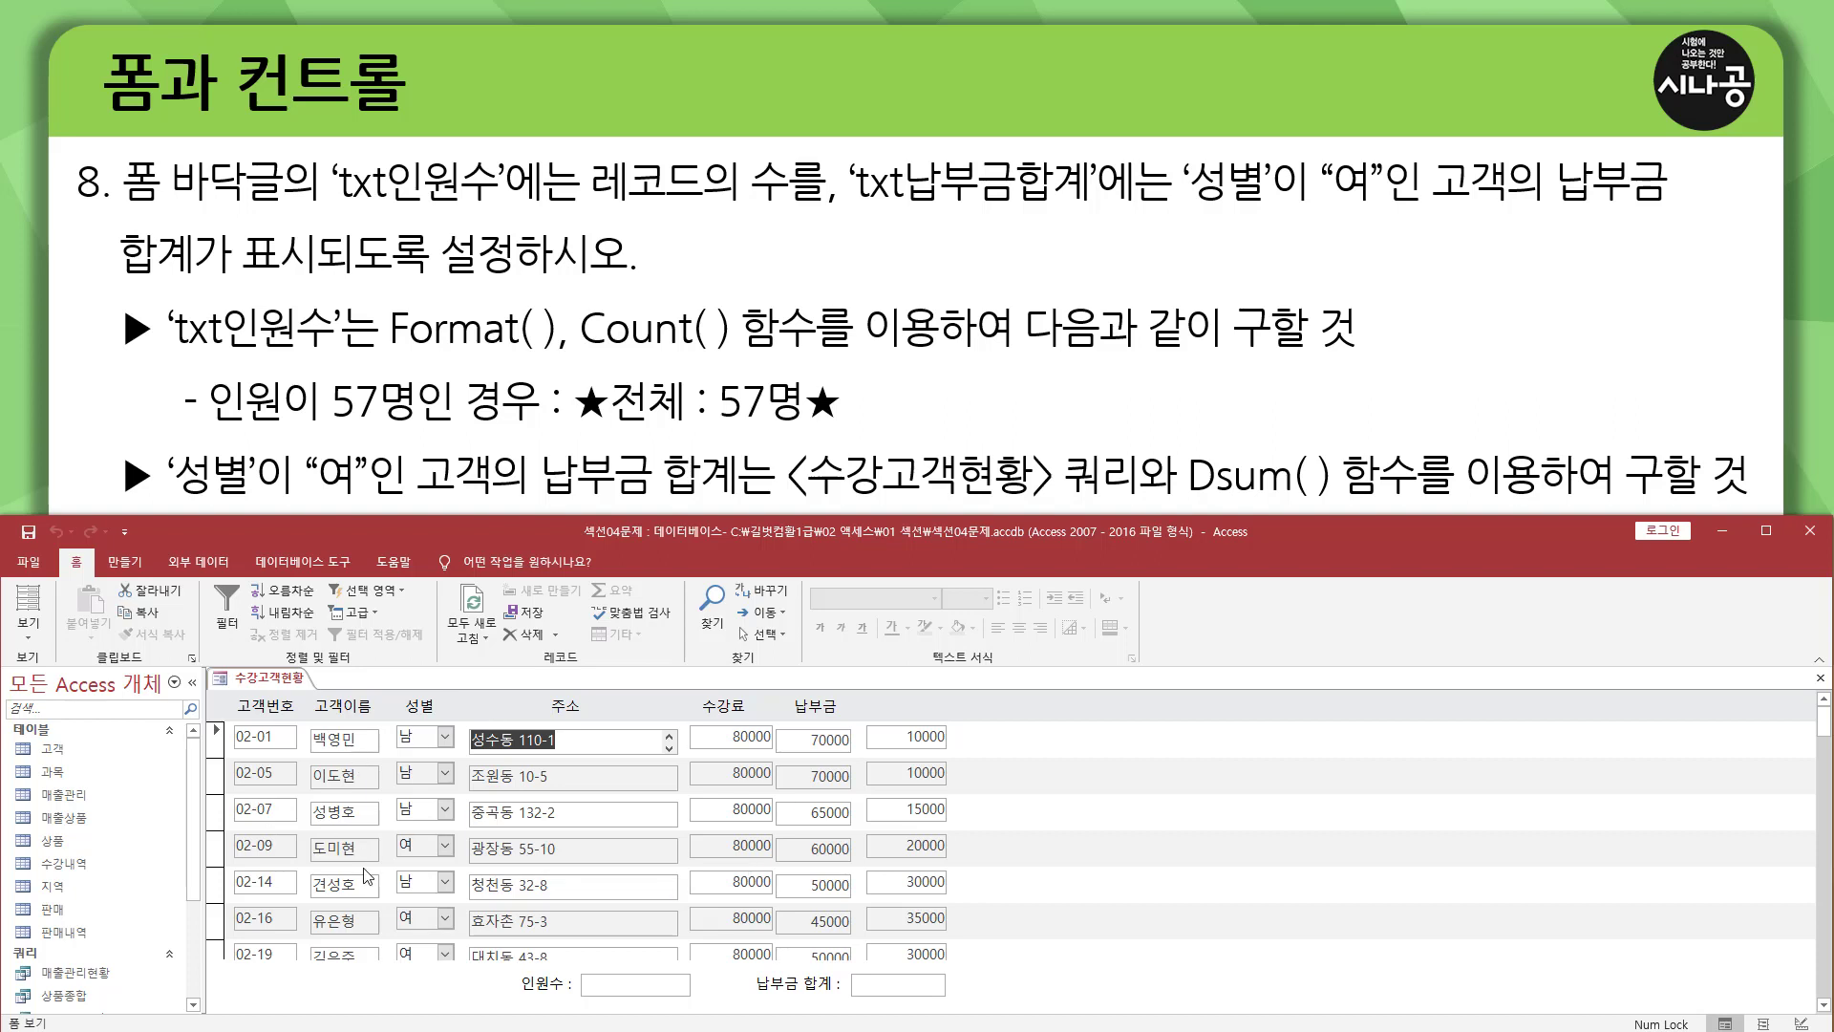
key("ctrl+shift+d")
left_click_drag(576, 972, 705, 996)
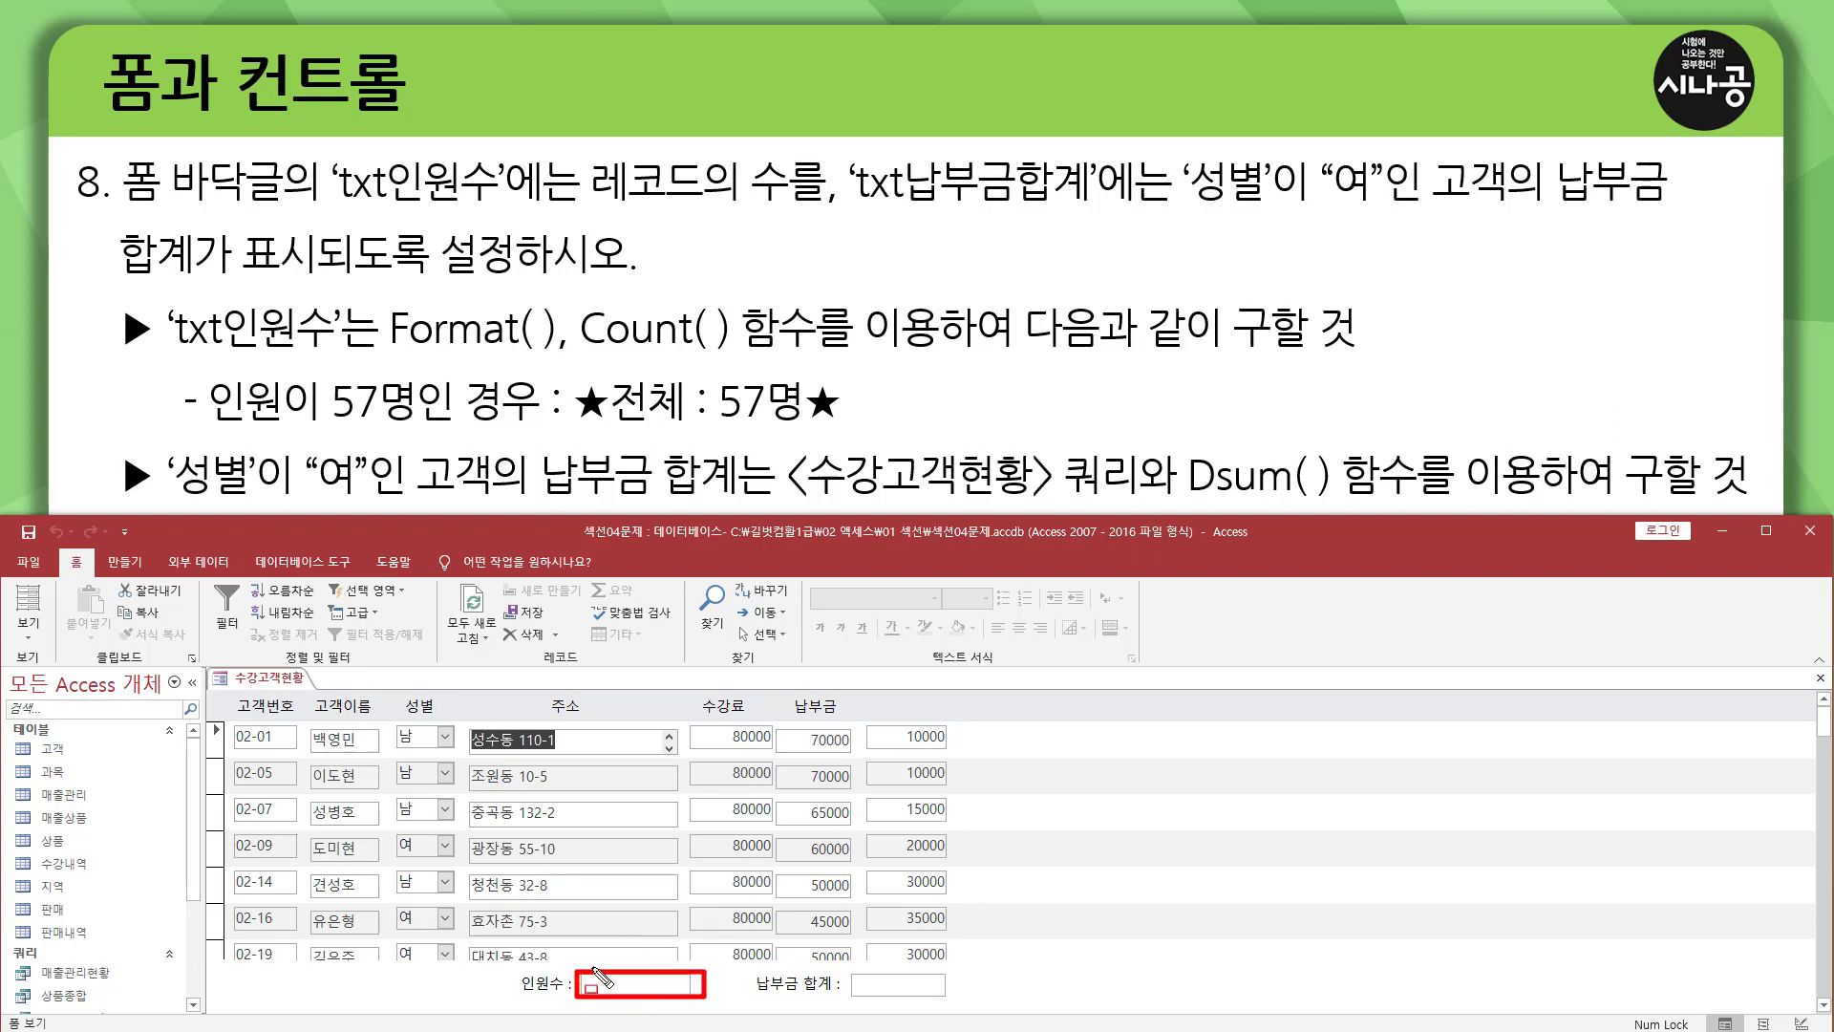
key("Escape")
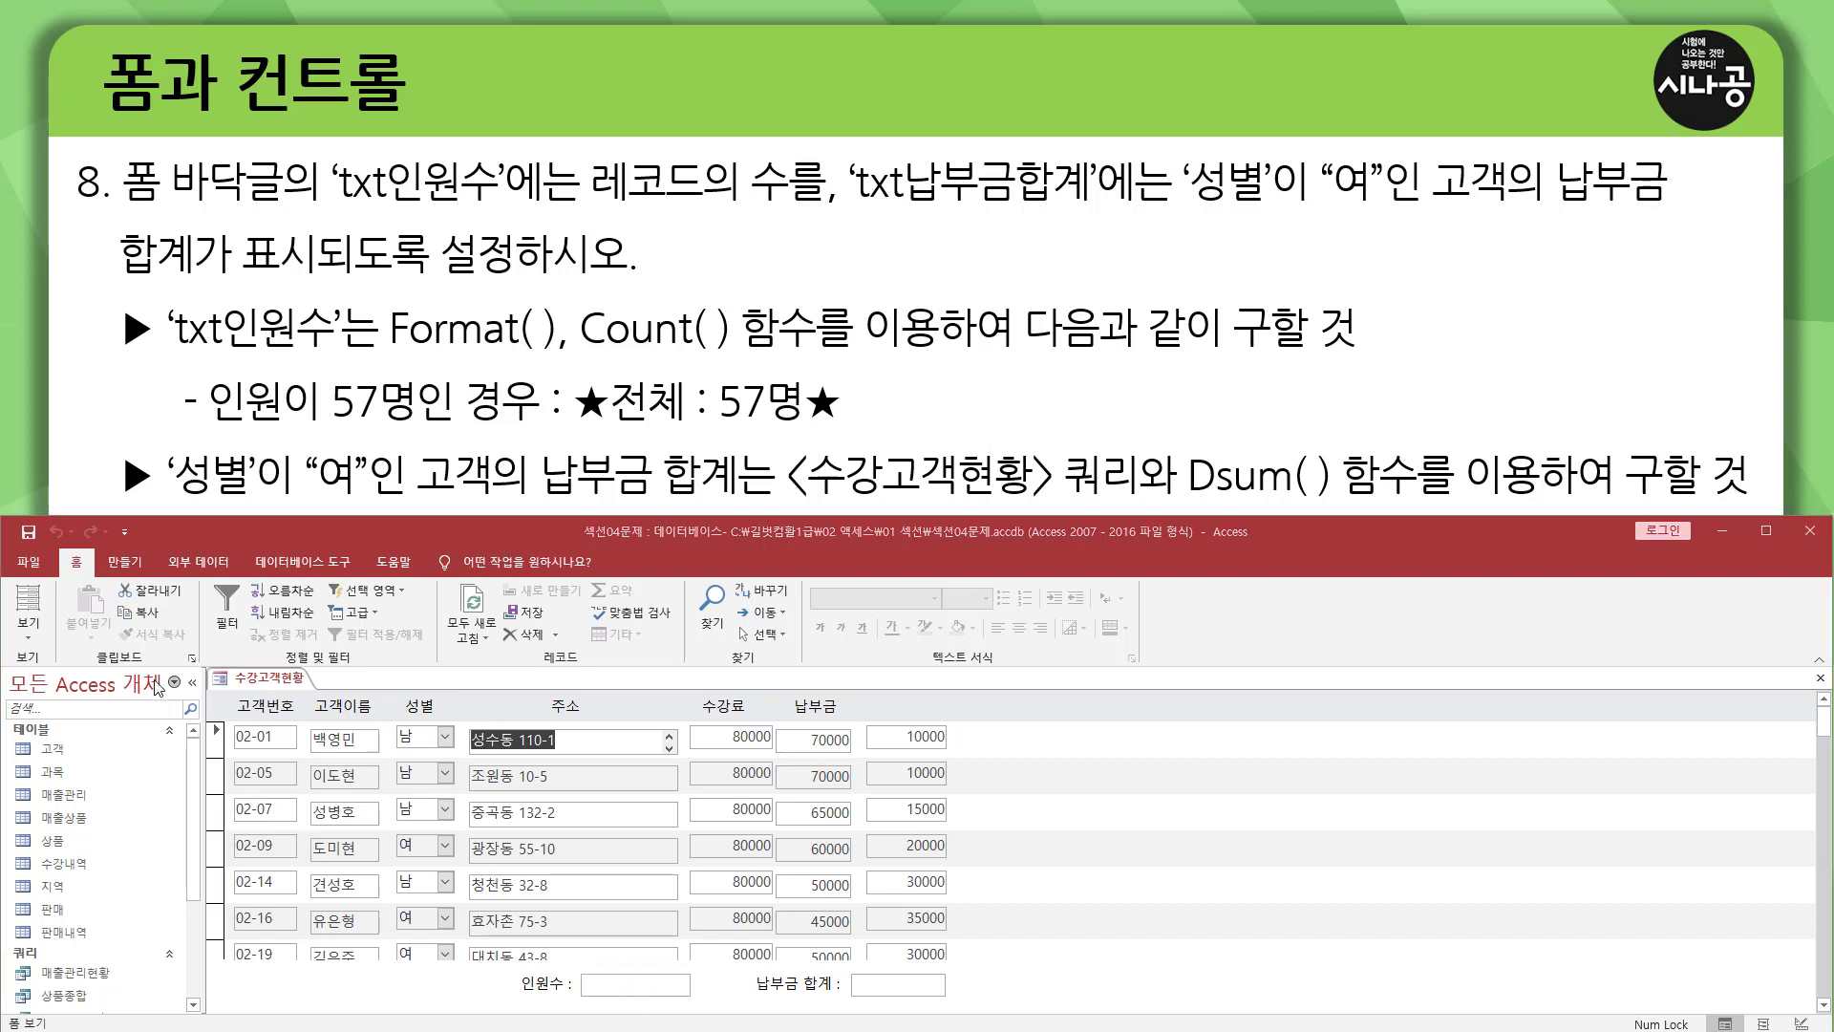
left_click(29, 633)
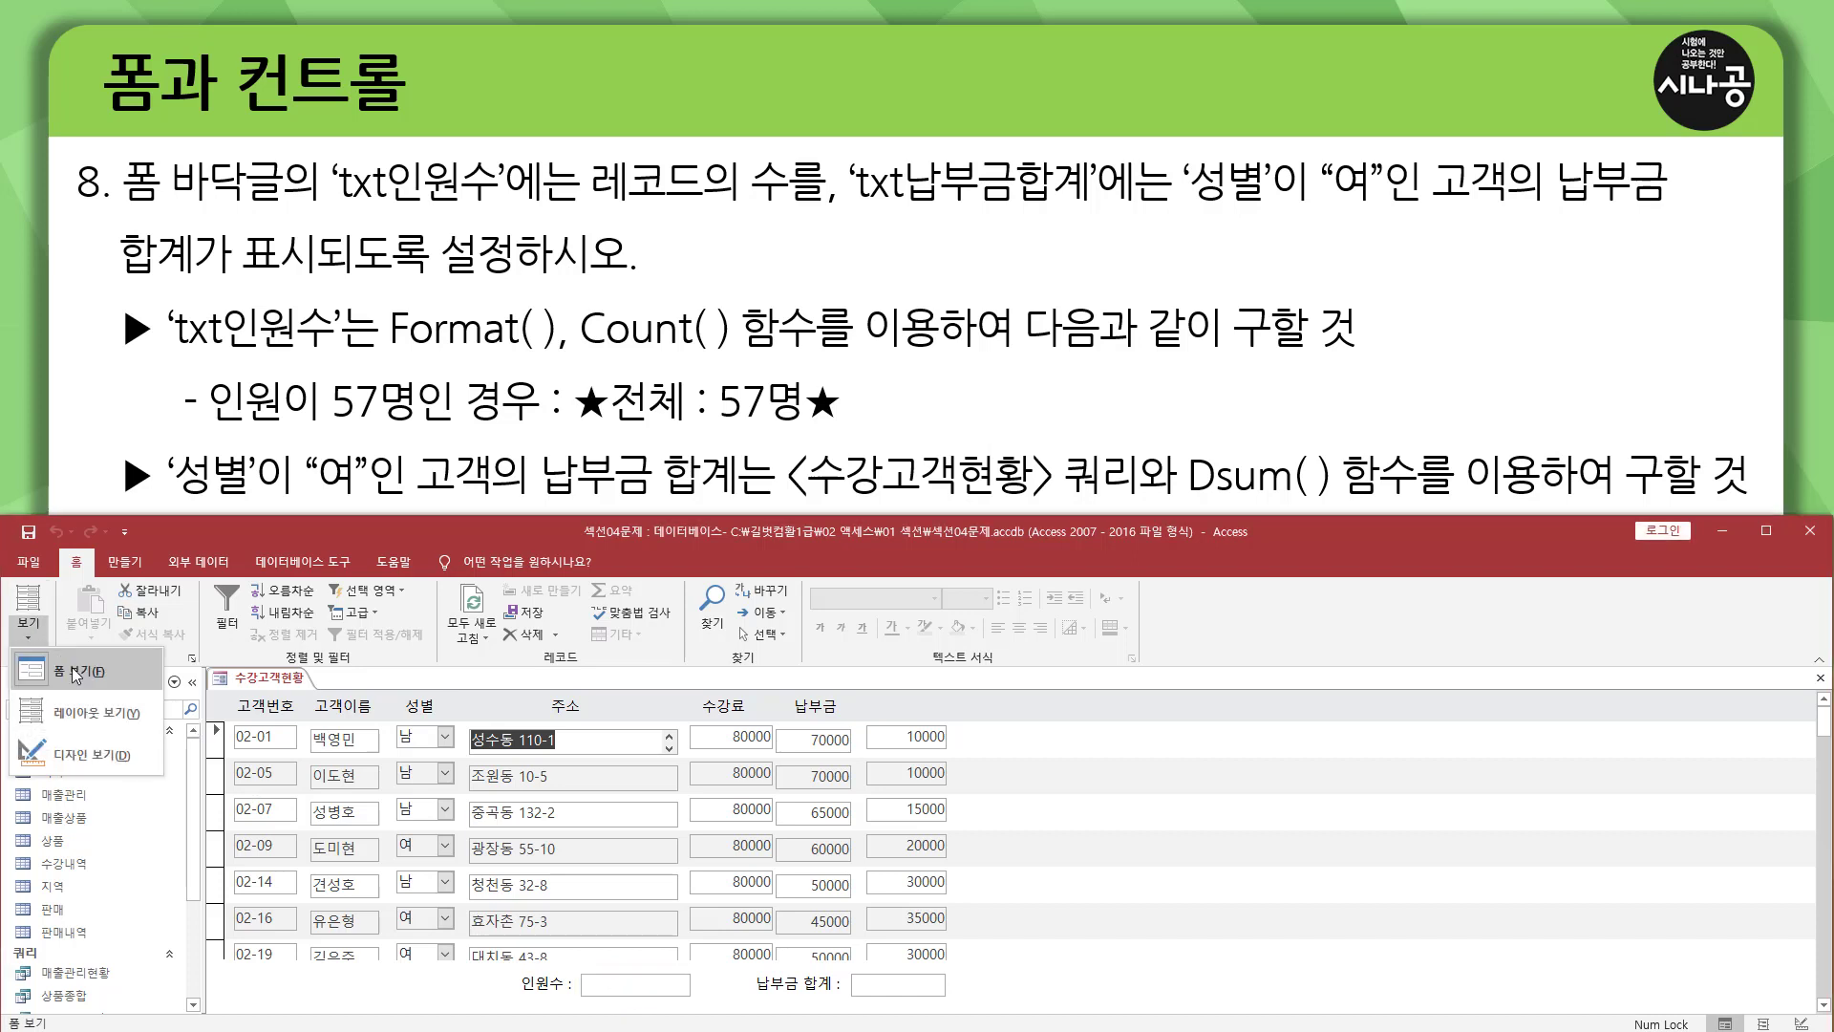
left_click(65, 756)
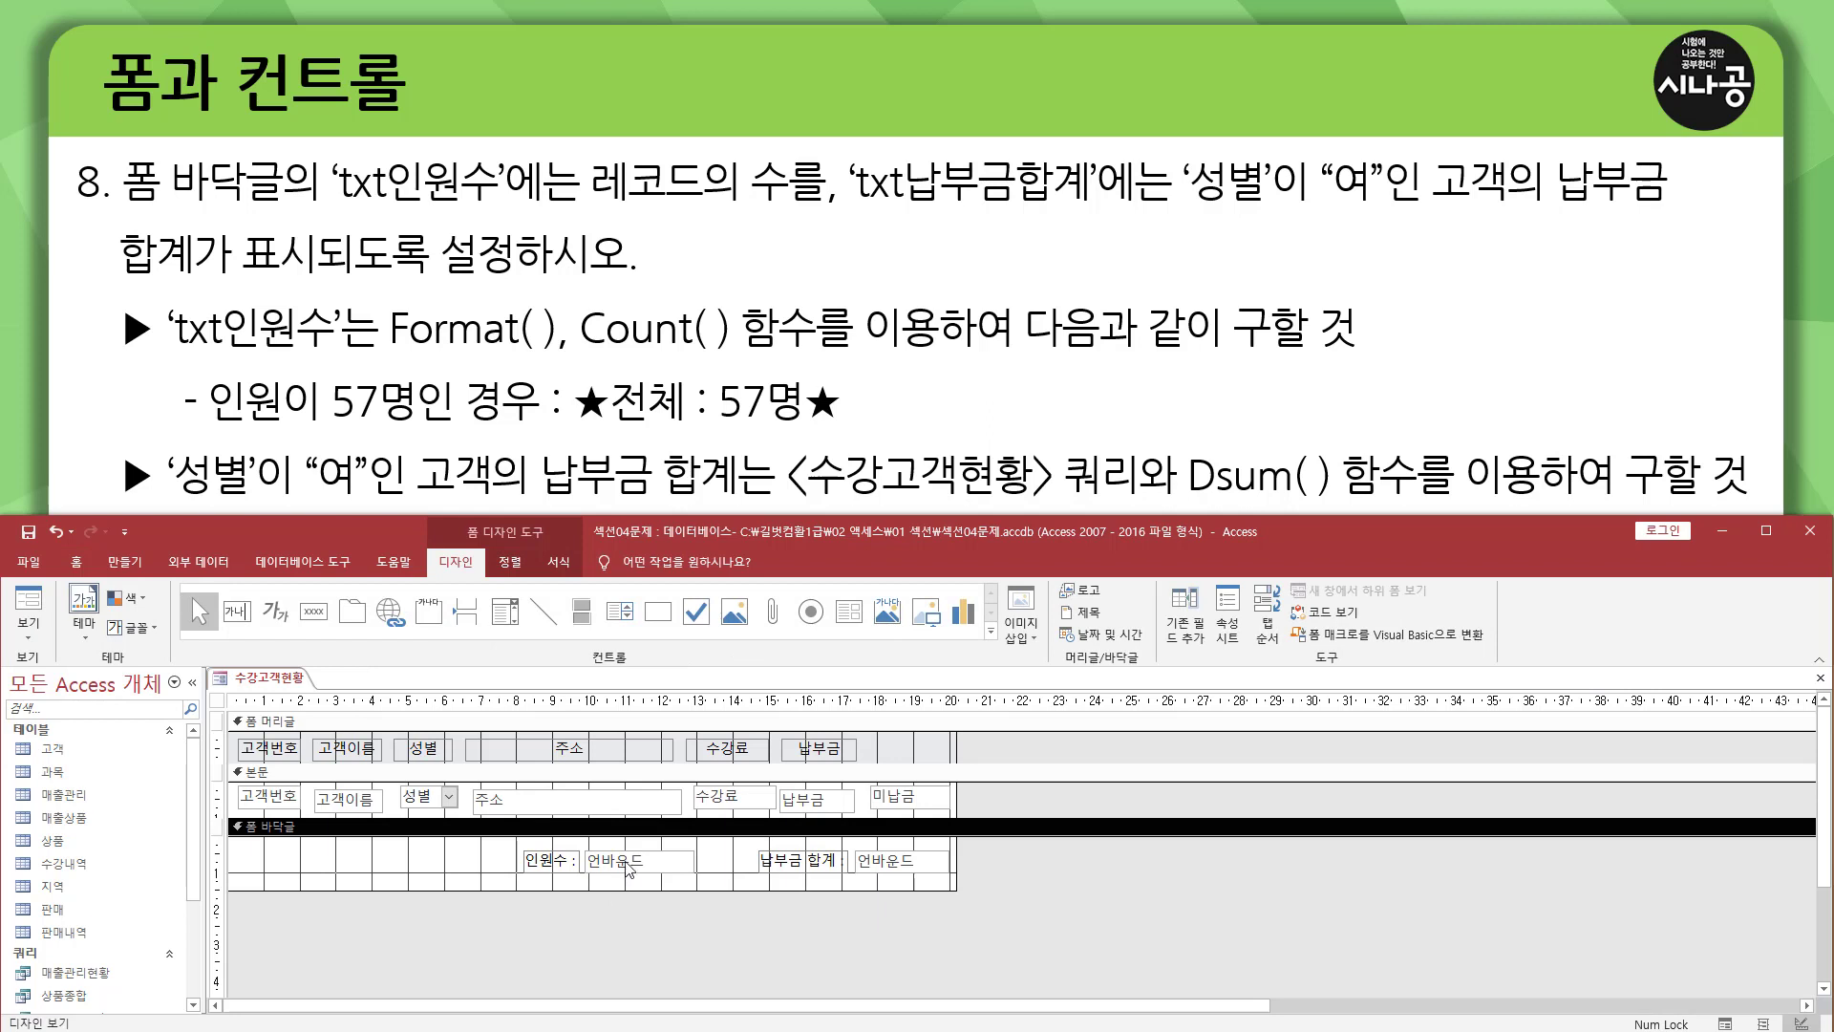
Open the property sheet for the txt인원수 text box in the 폼 바닥글 section and enter =count(*) in the box.
left_click(636, 860)
left_click(651, 869)
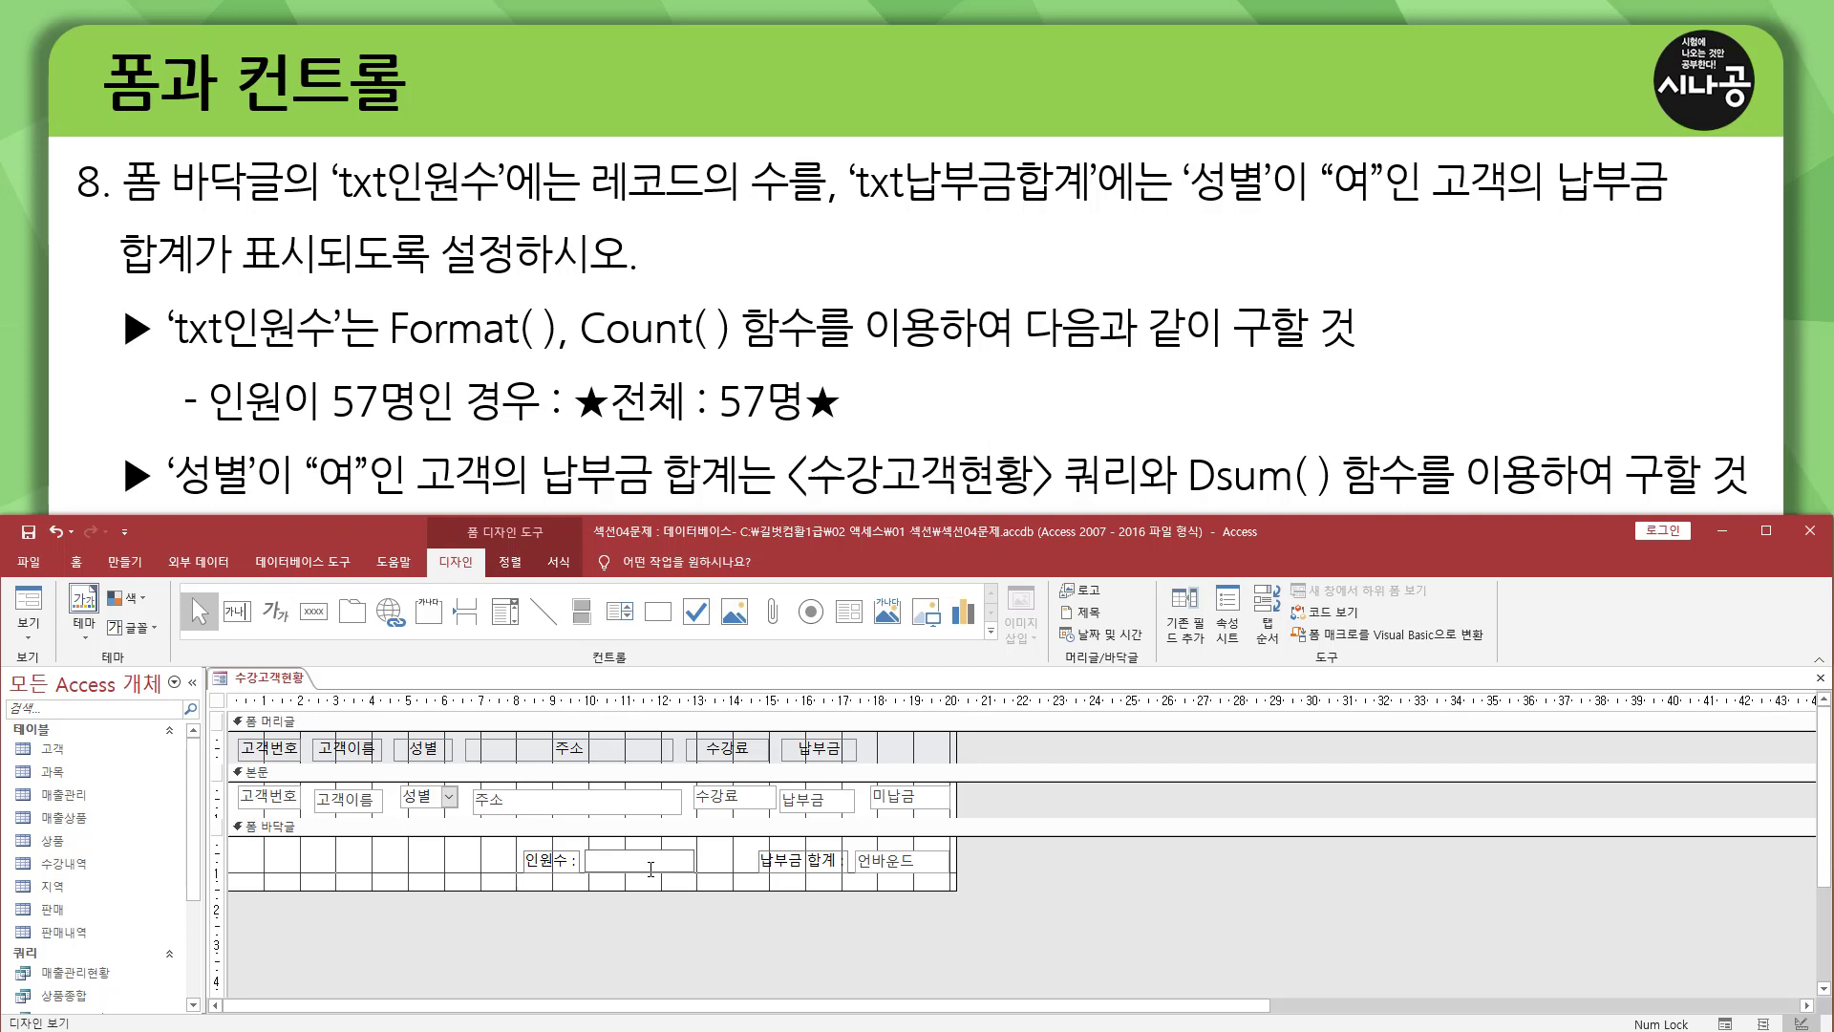
left_click(612, 849)
double_click(608, 848)
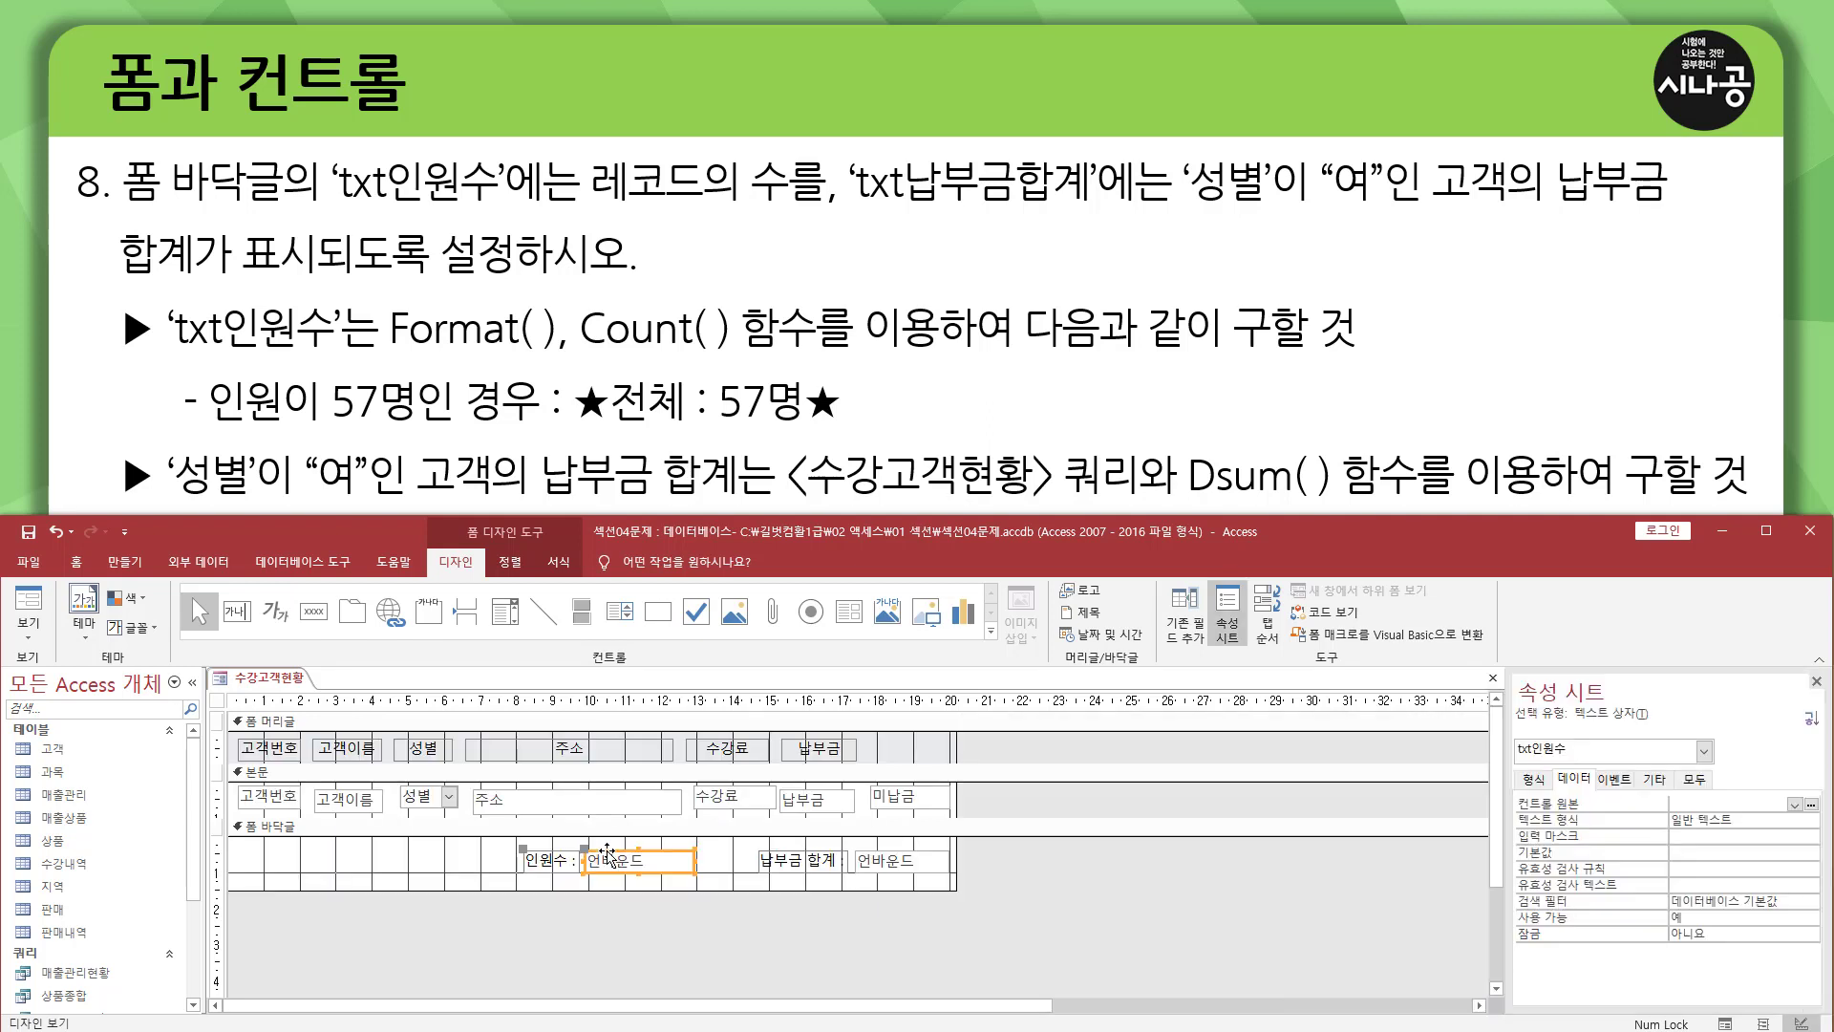
left_click_drag(1512, 672, 1653, 721)
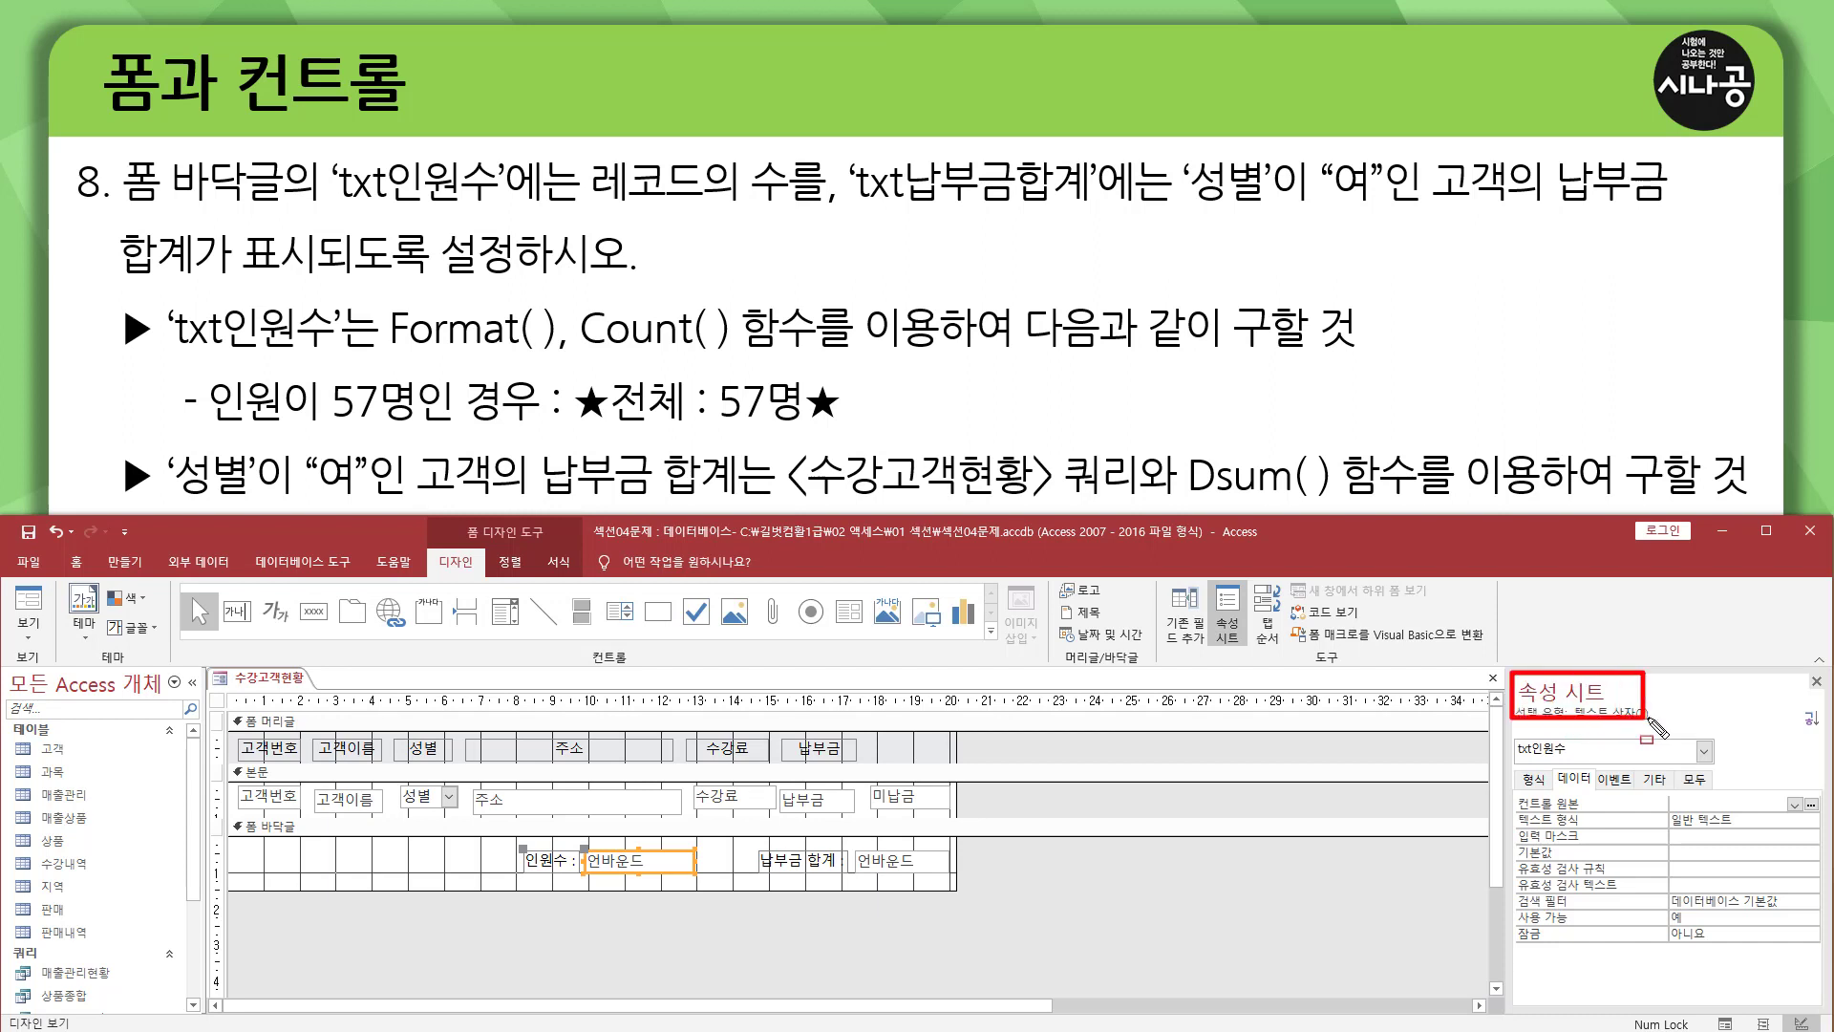
left_click_drag(1510, 734, 1574, 761)
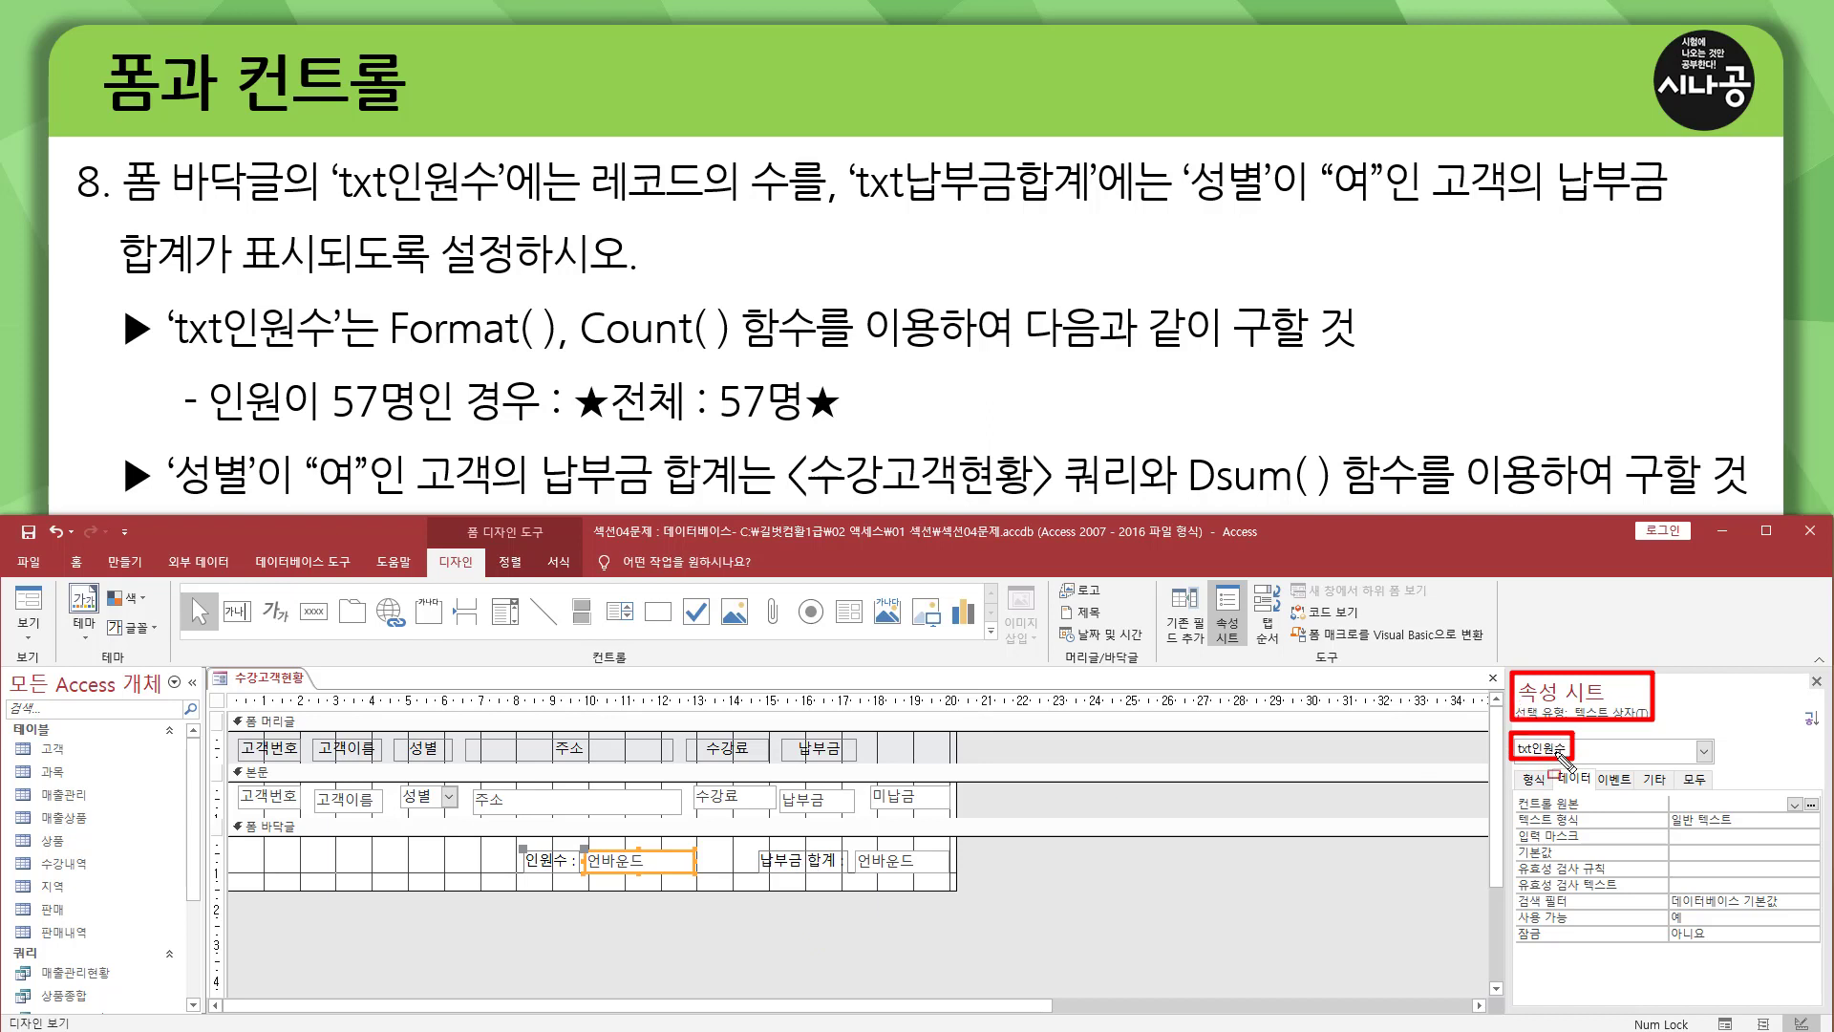
key("Escape")
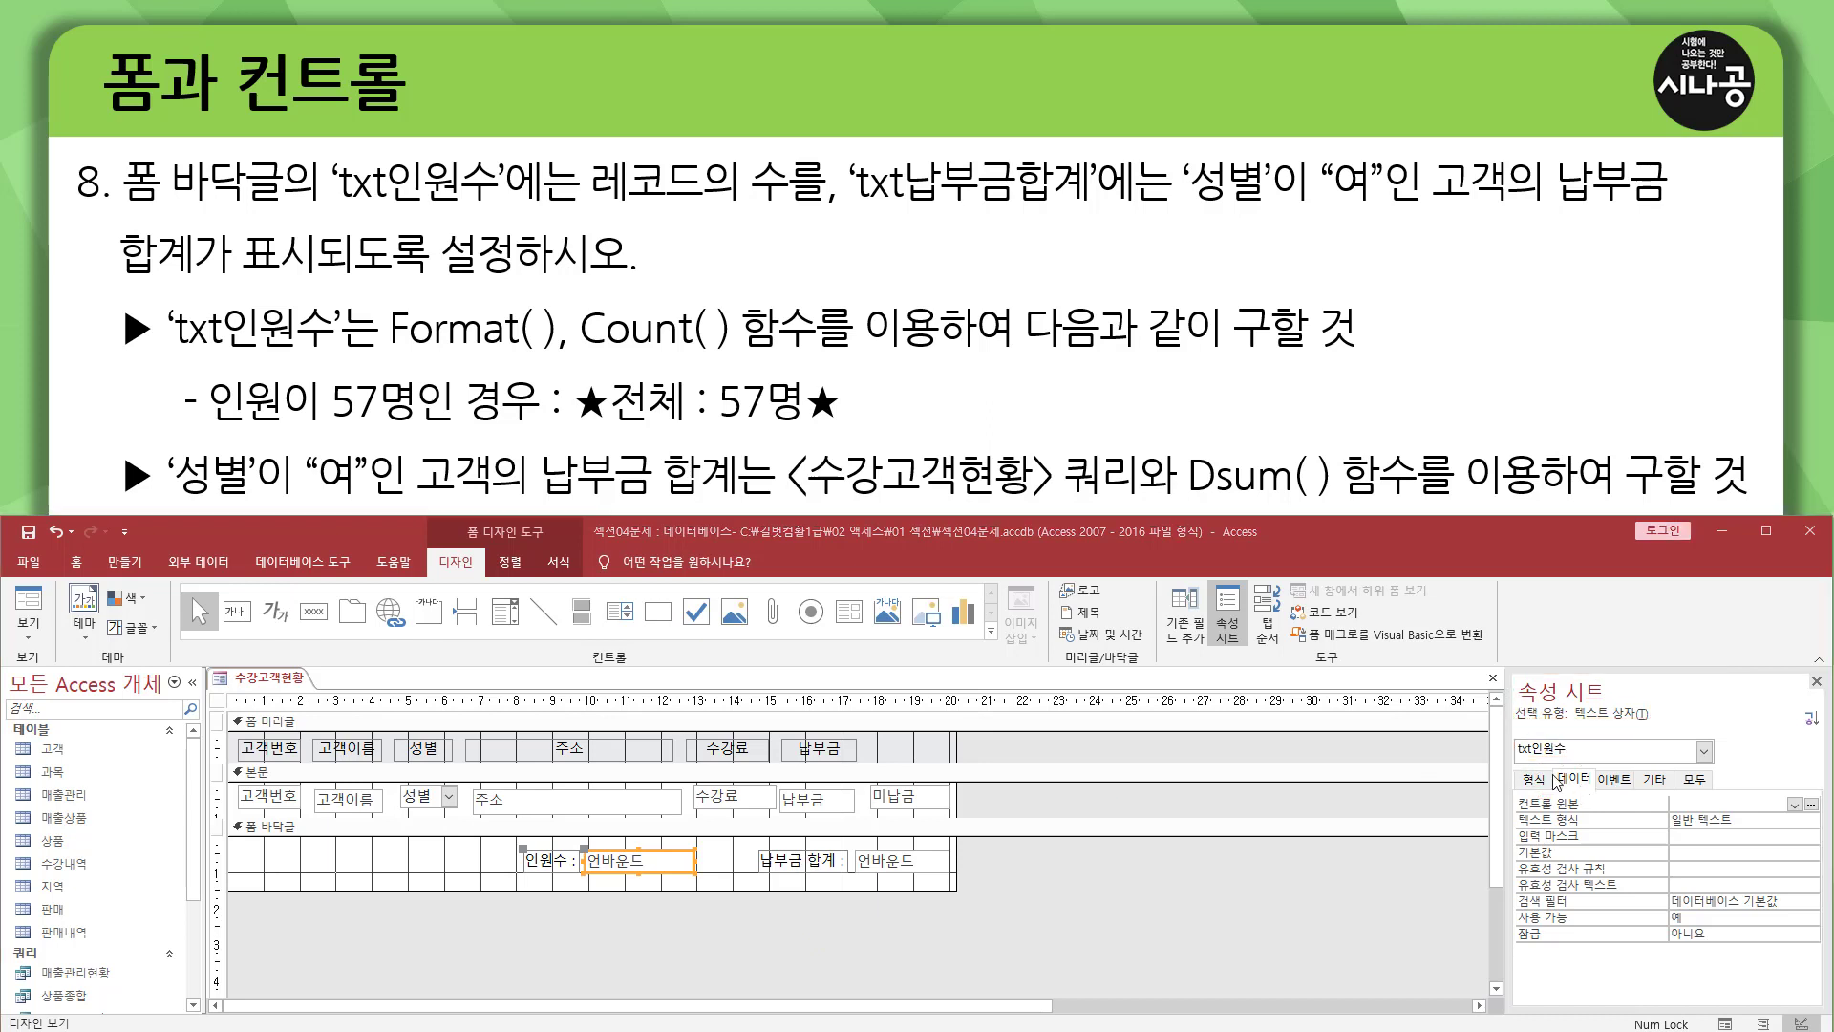
mouse_move(1554, 767)
left_mouse_down()
mouse_move(1597, 783)
mouse_move(1588, 812)
mouse_move(1819, 815)
left_mouse_up()
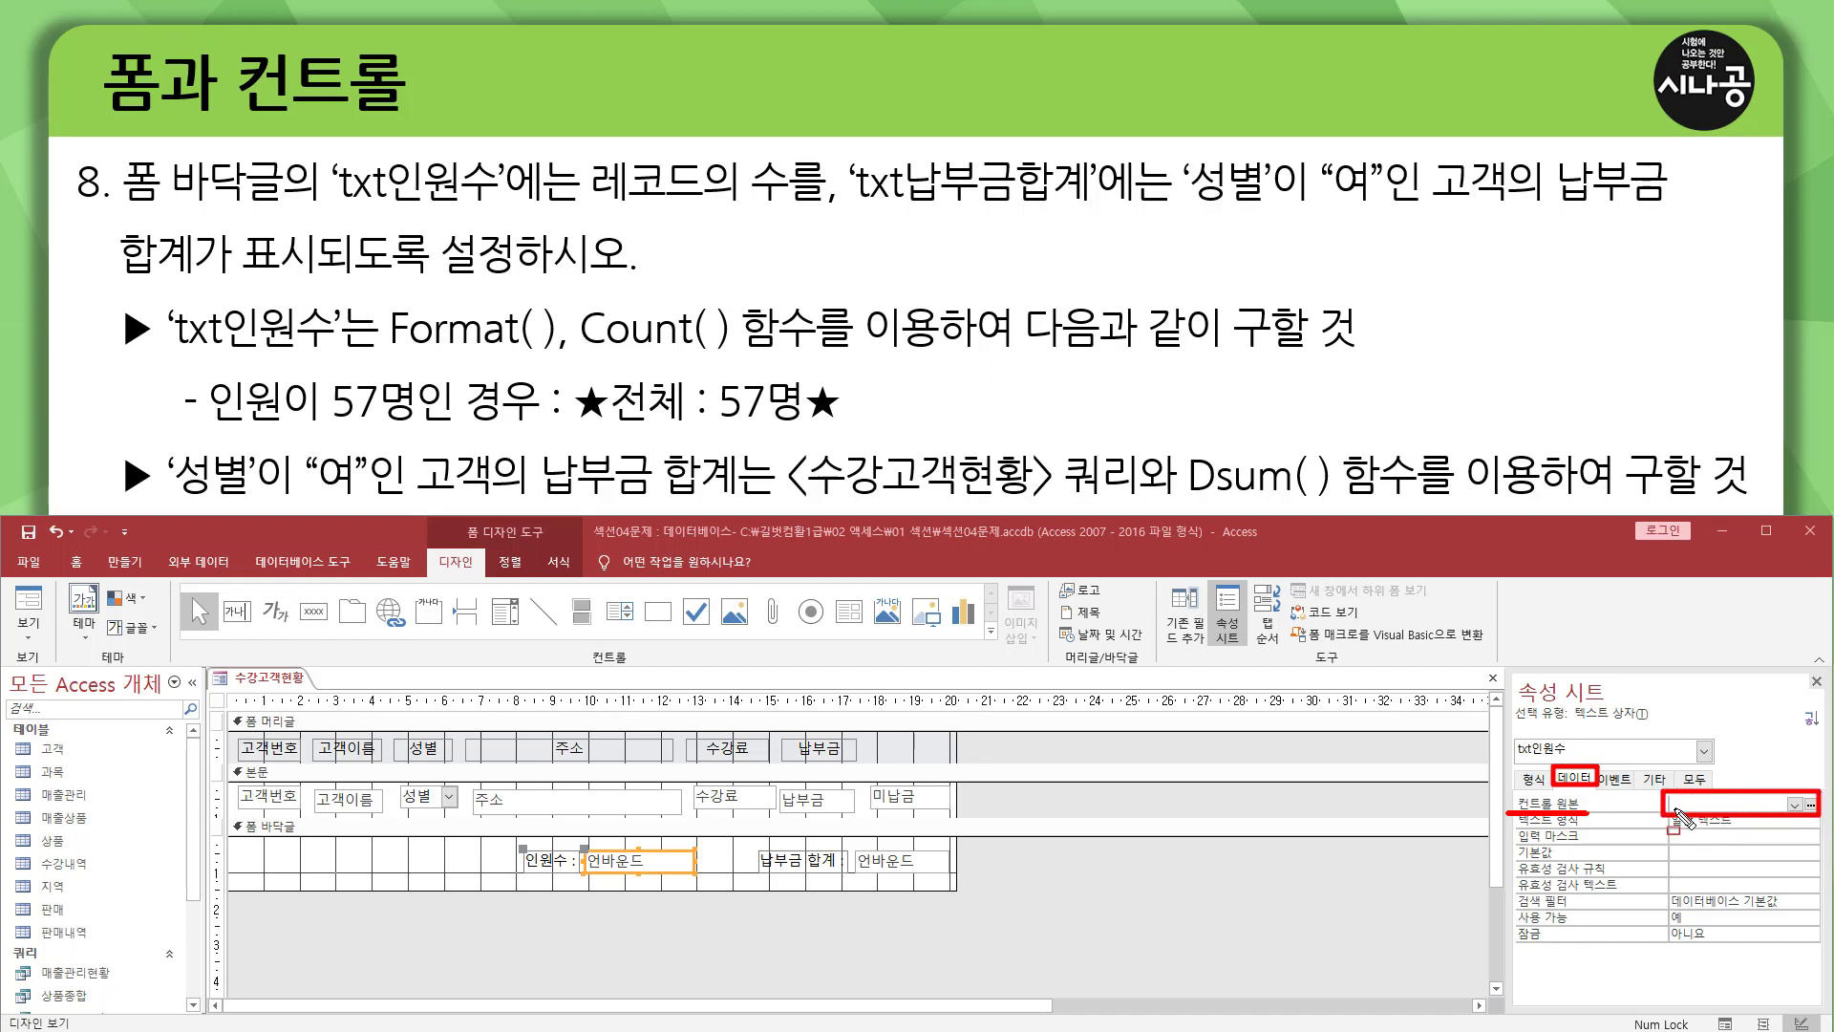
mouse_move(581, 845)
left_mouse_down()
mouse_move(680, 889)
mouse_move(699, 872)
left_mouse_up()
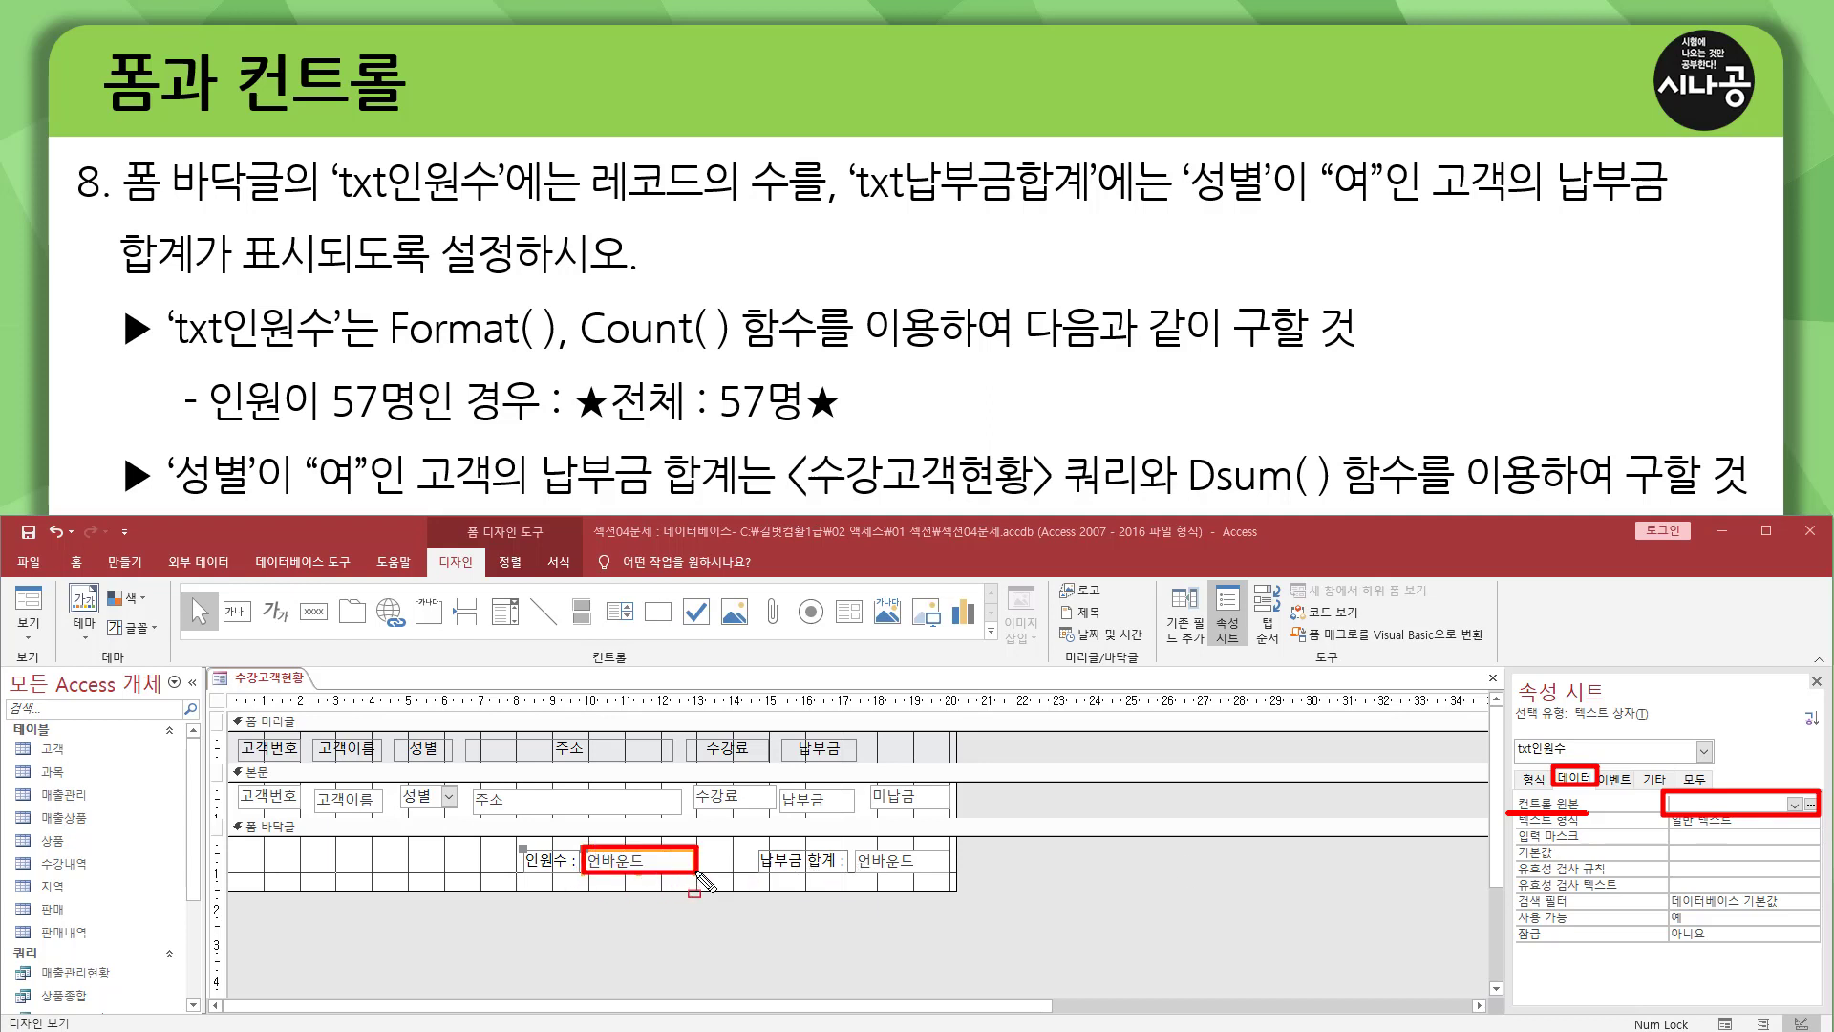
left_click(637, 863)
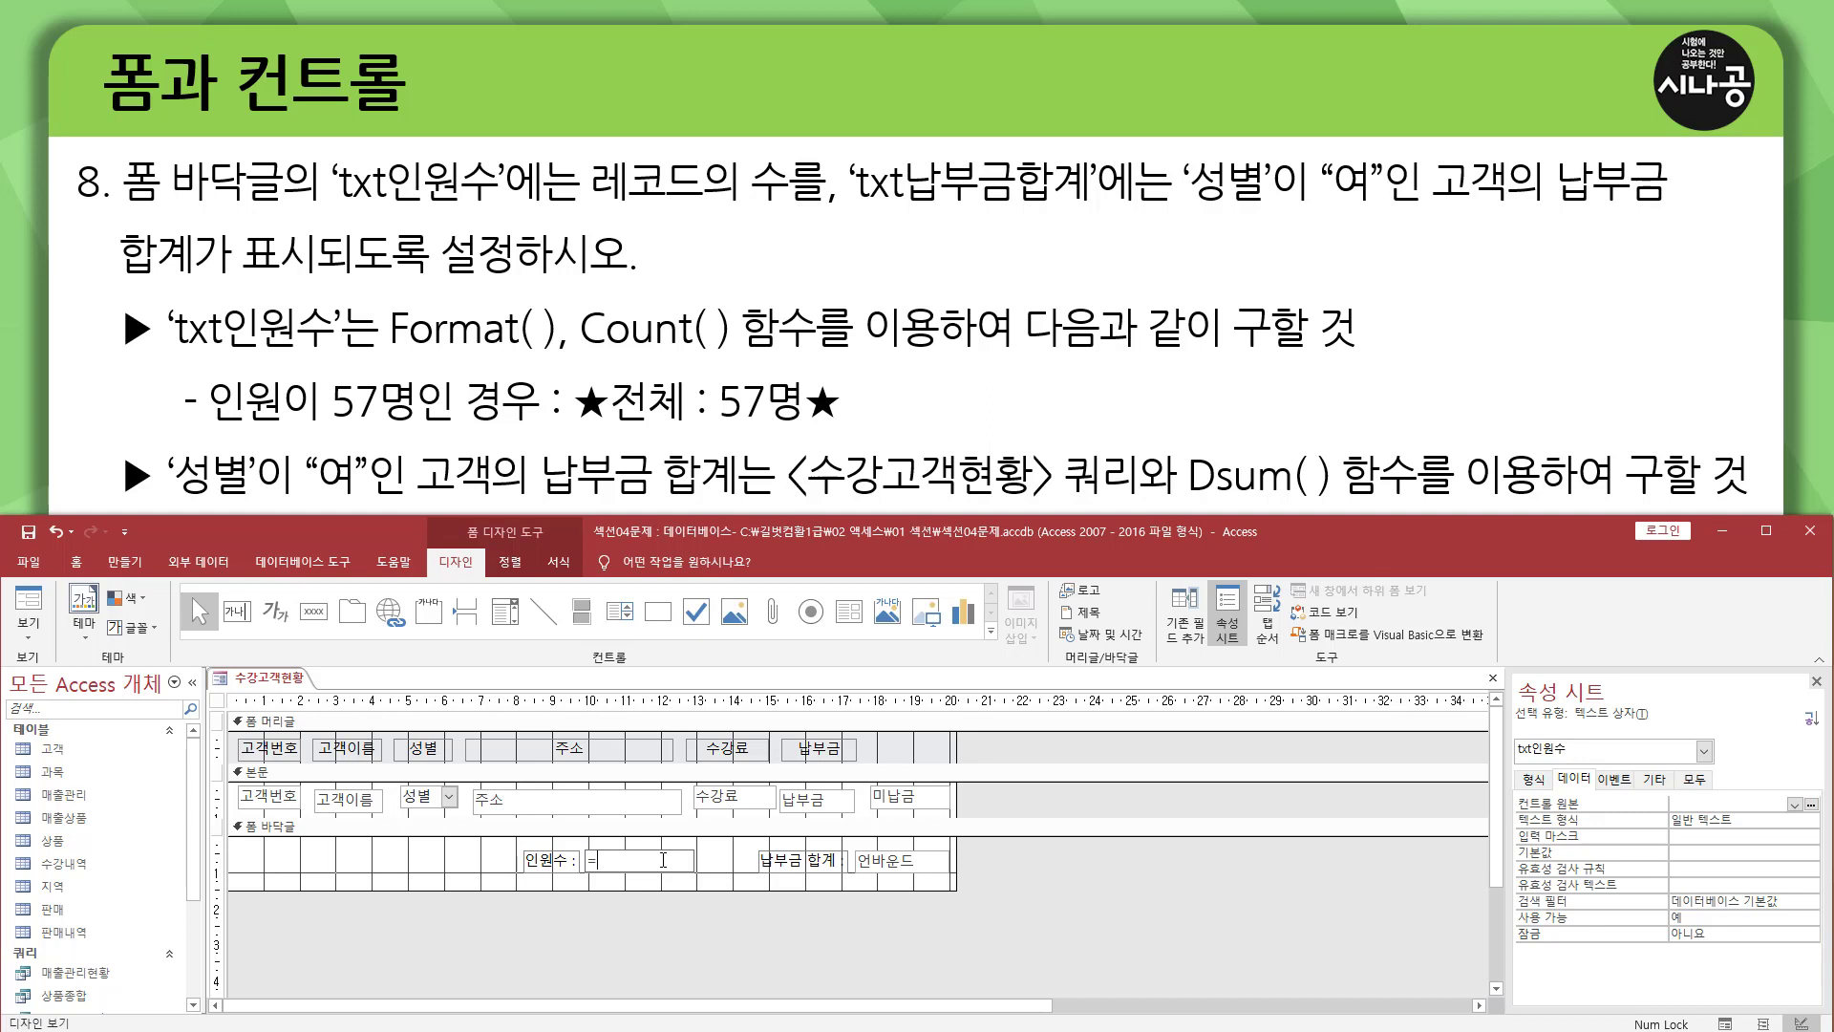
type("=count(*")
Check the record count in the 인원수 box in form view, and return to design view.
left_click(38, 611)
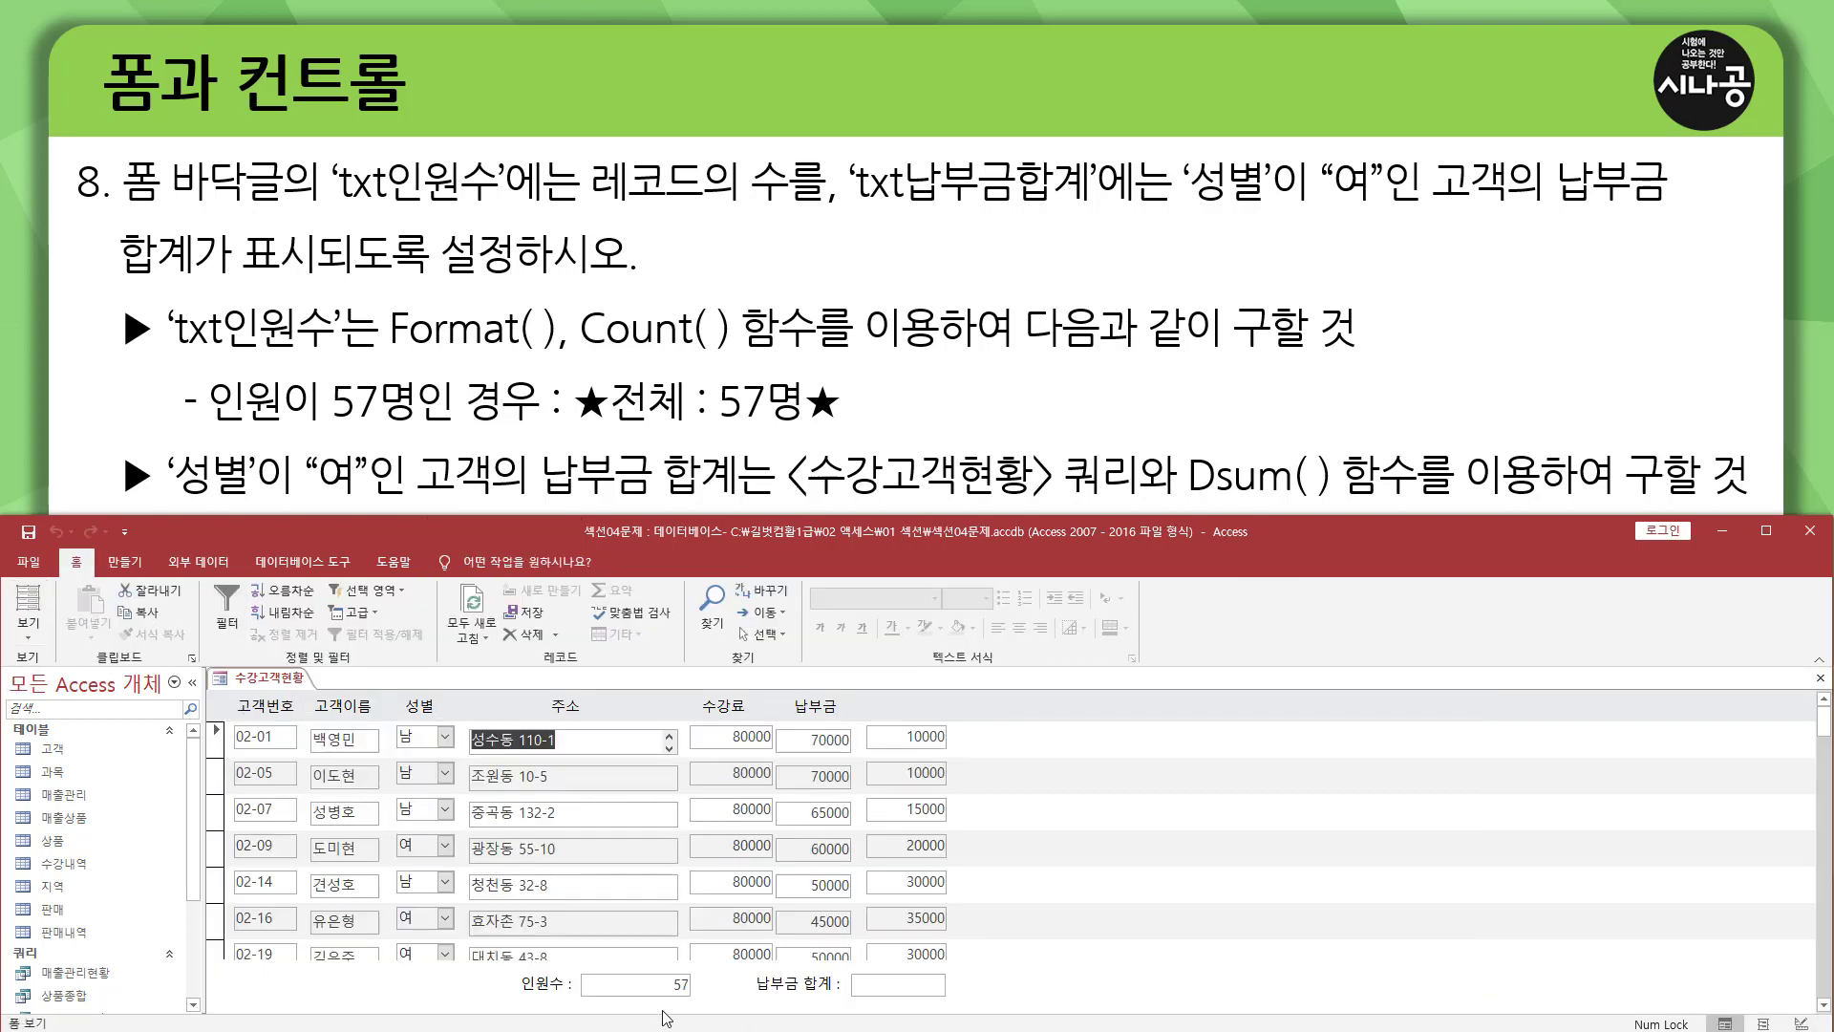
key("ctrl+shift+d")
left_click_drag(666, 973, 702, 994)
mouse_move(577, 429)
left_mouse_down()
mouse_move(853, 430)
mouse_move(854, 374)
left_mouse_up()
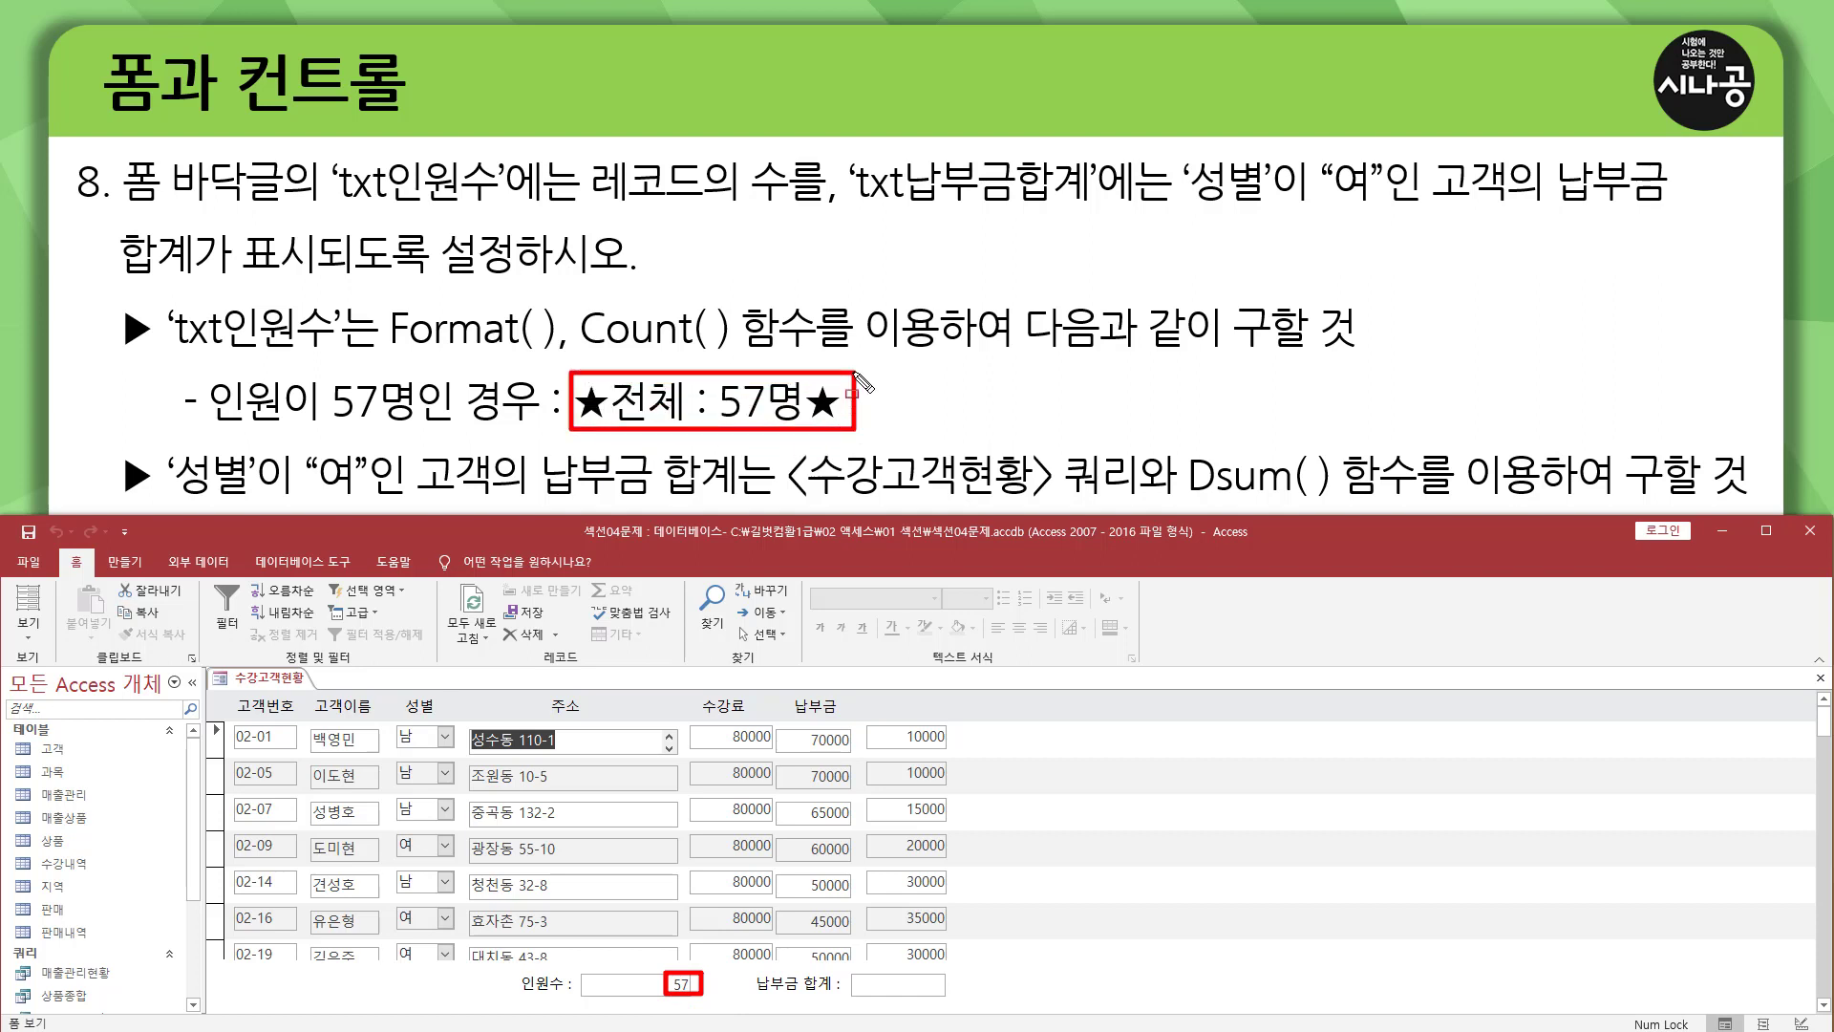
left_click_drag(387, 351, 552, 351)
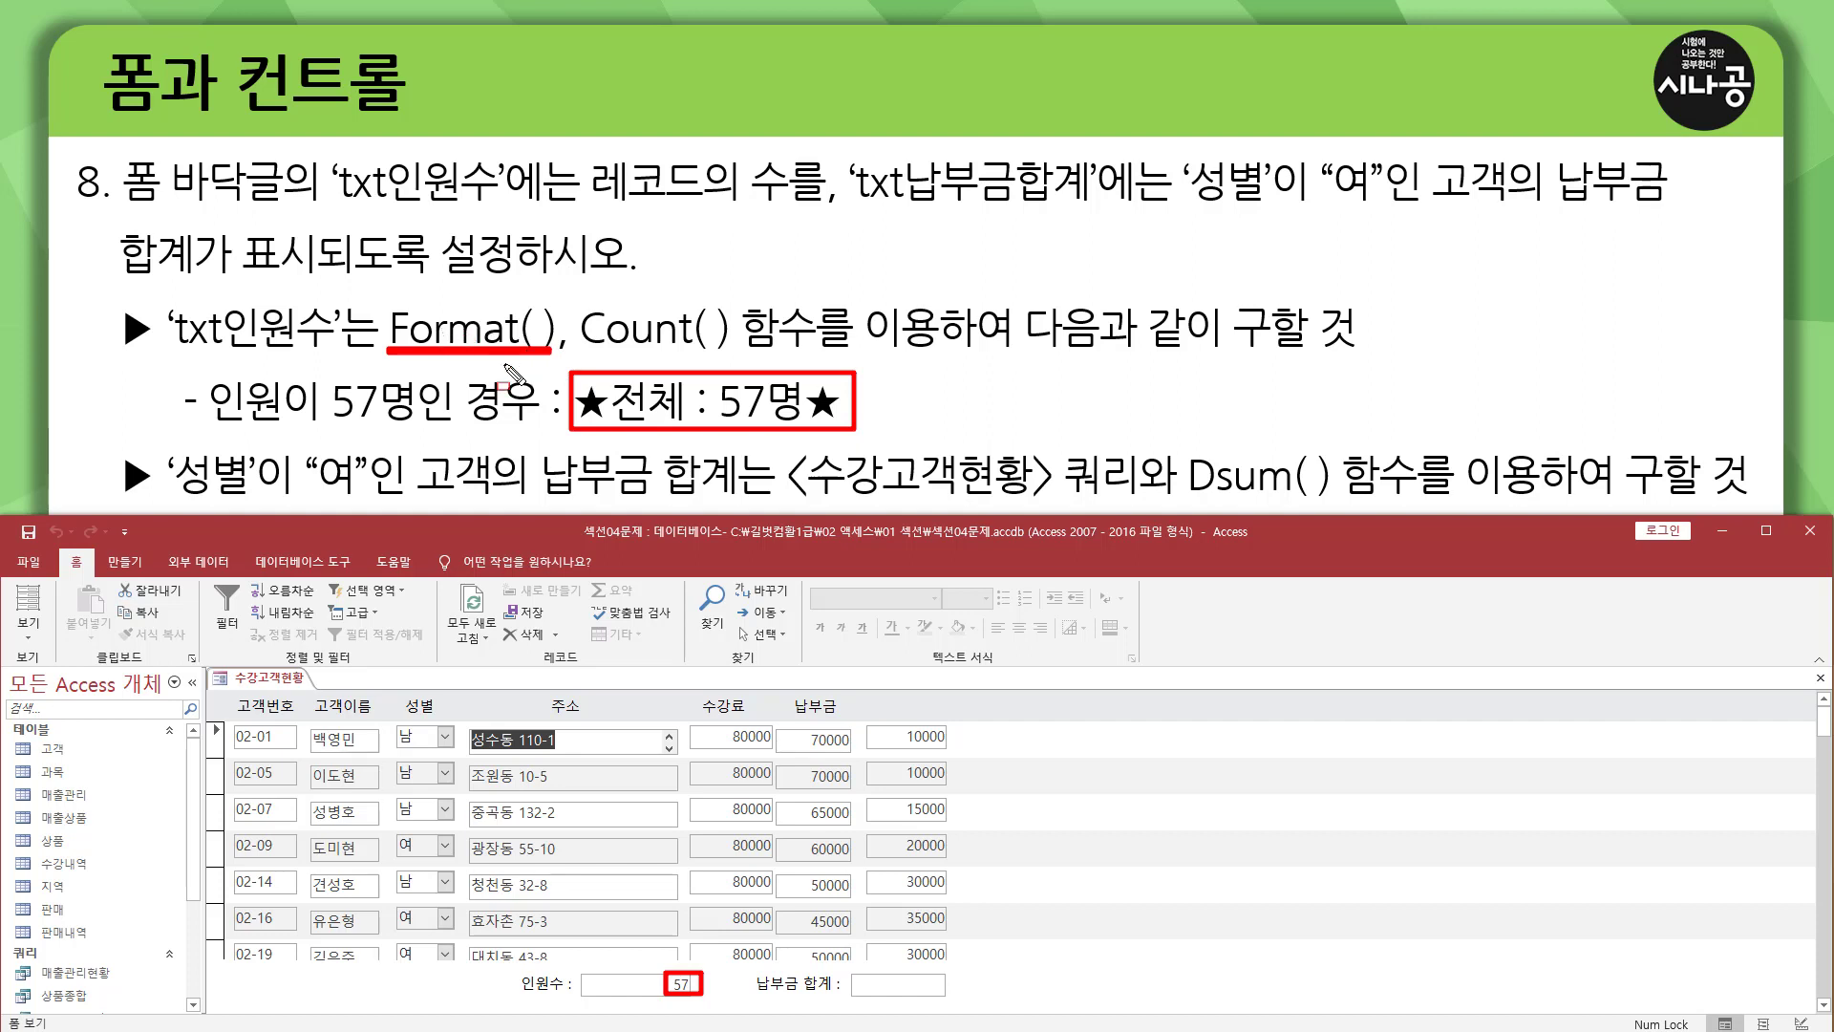
key("Escape")
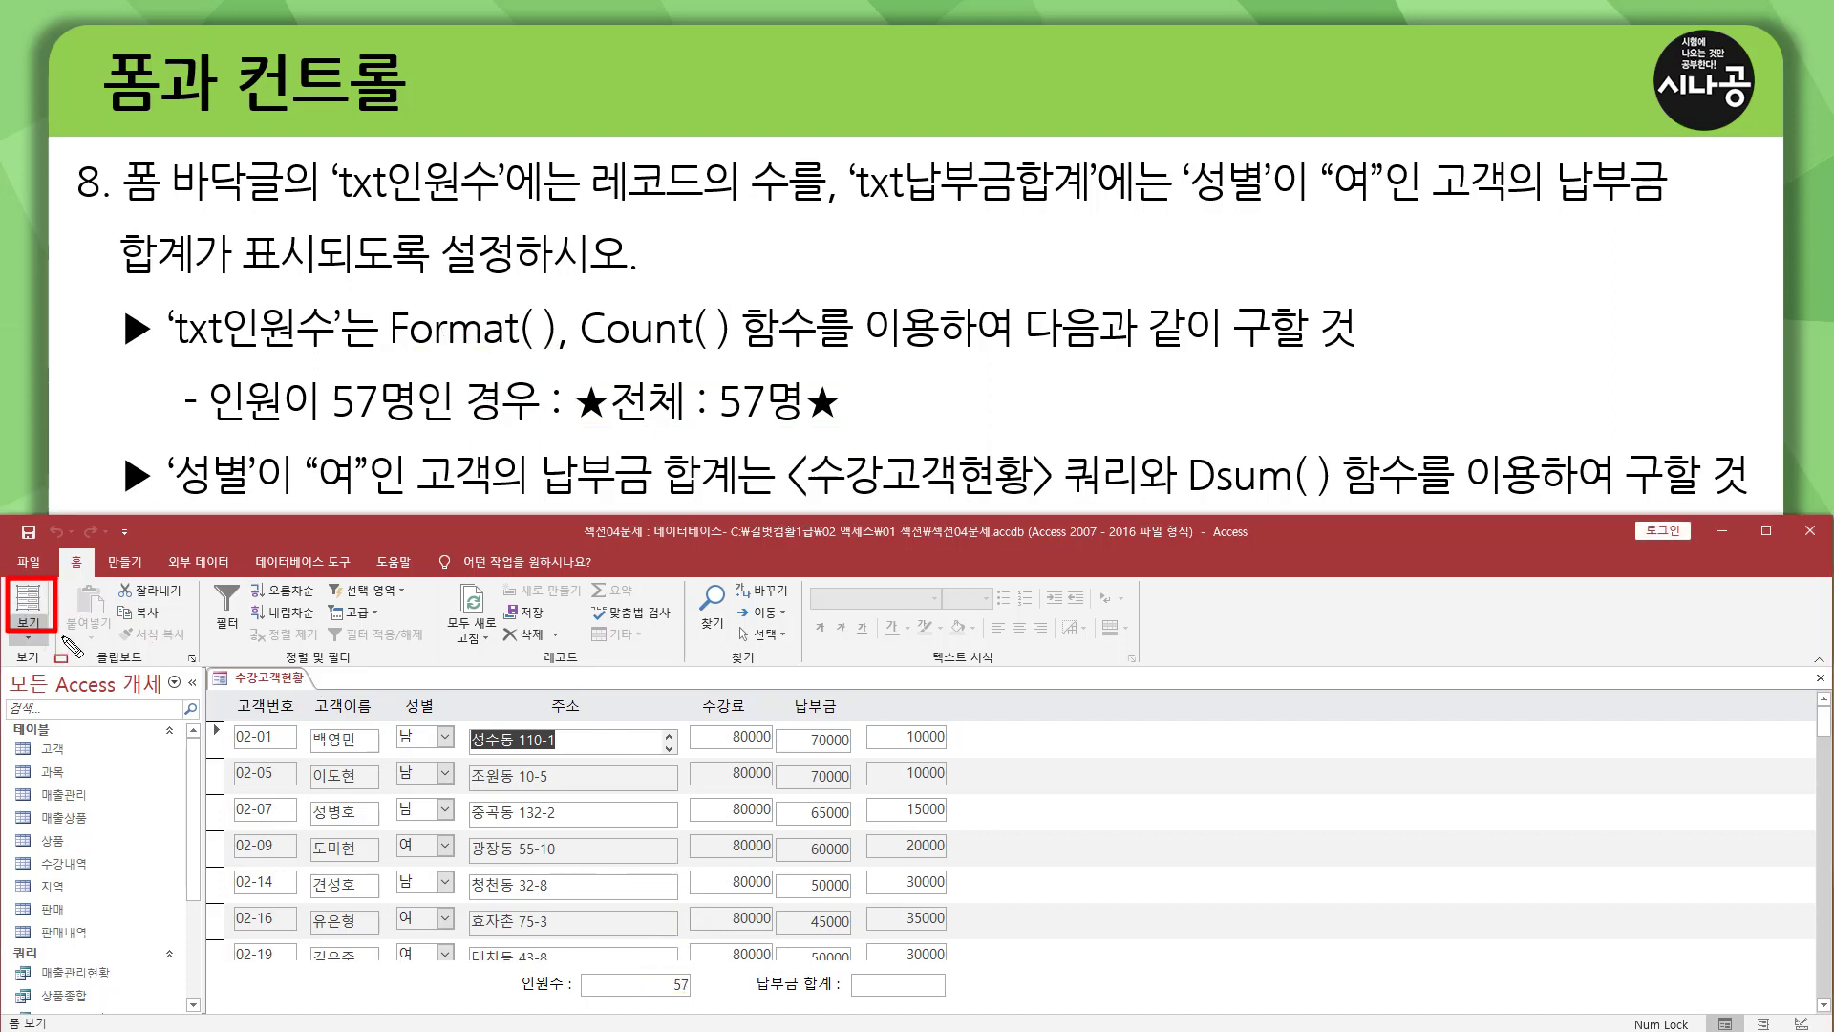
left_click(28, 642)
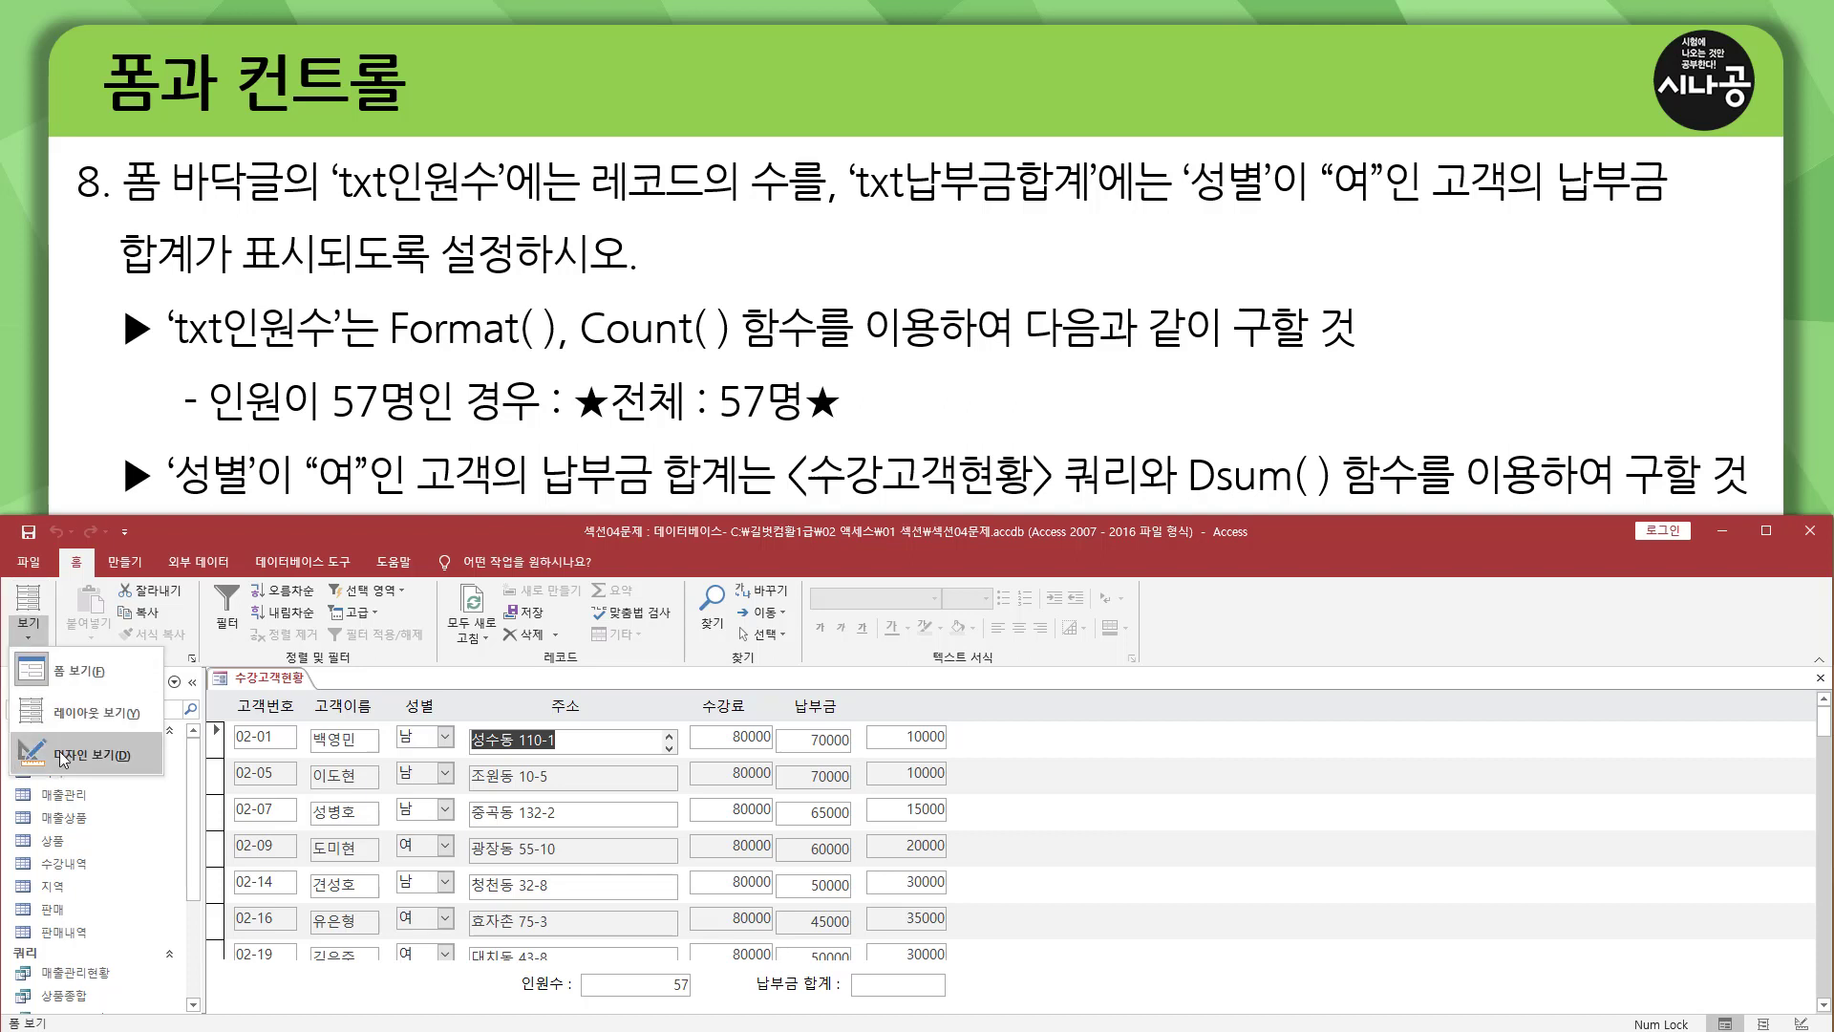
left_click(64, 755)
Change the txt인원수 expression in the 폼 바닥글 section to =format(Count(*),"★전체 ##명★").
left_click(612, 862)
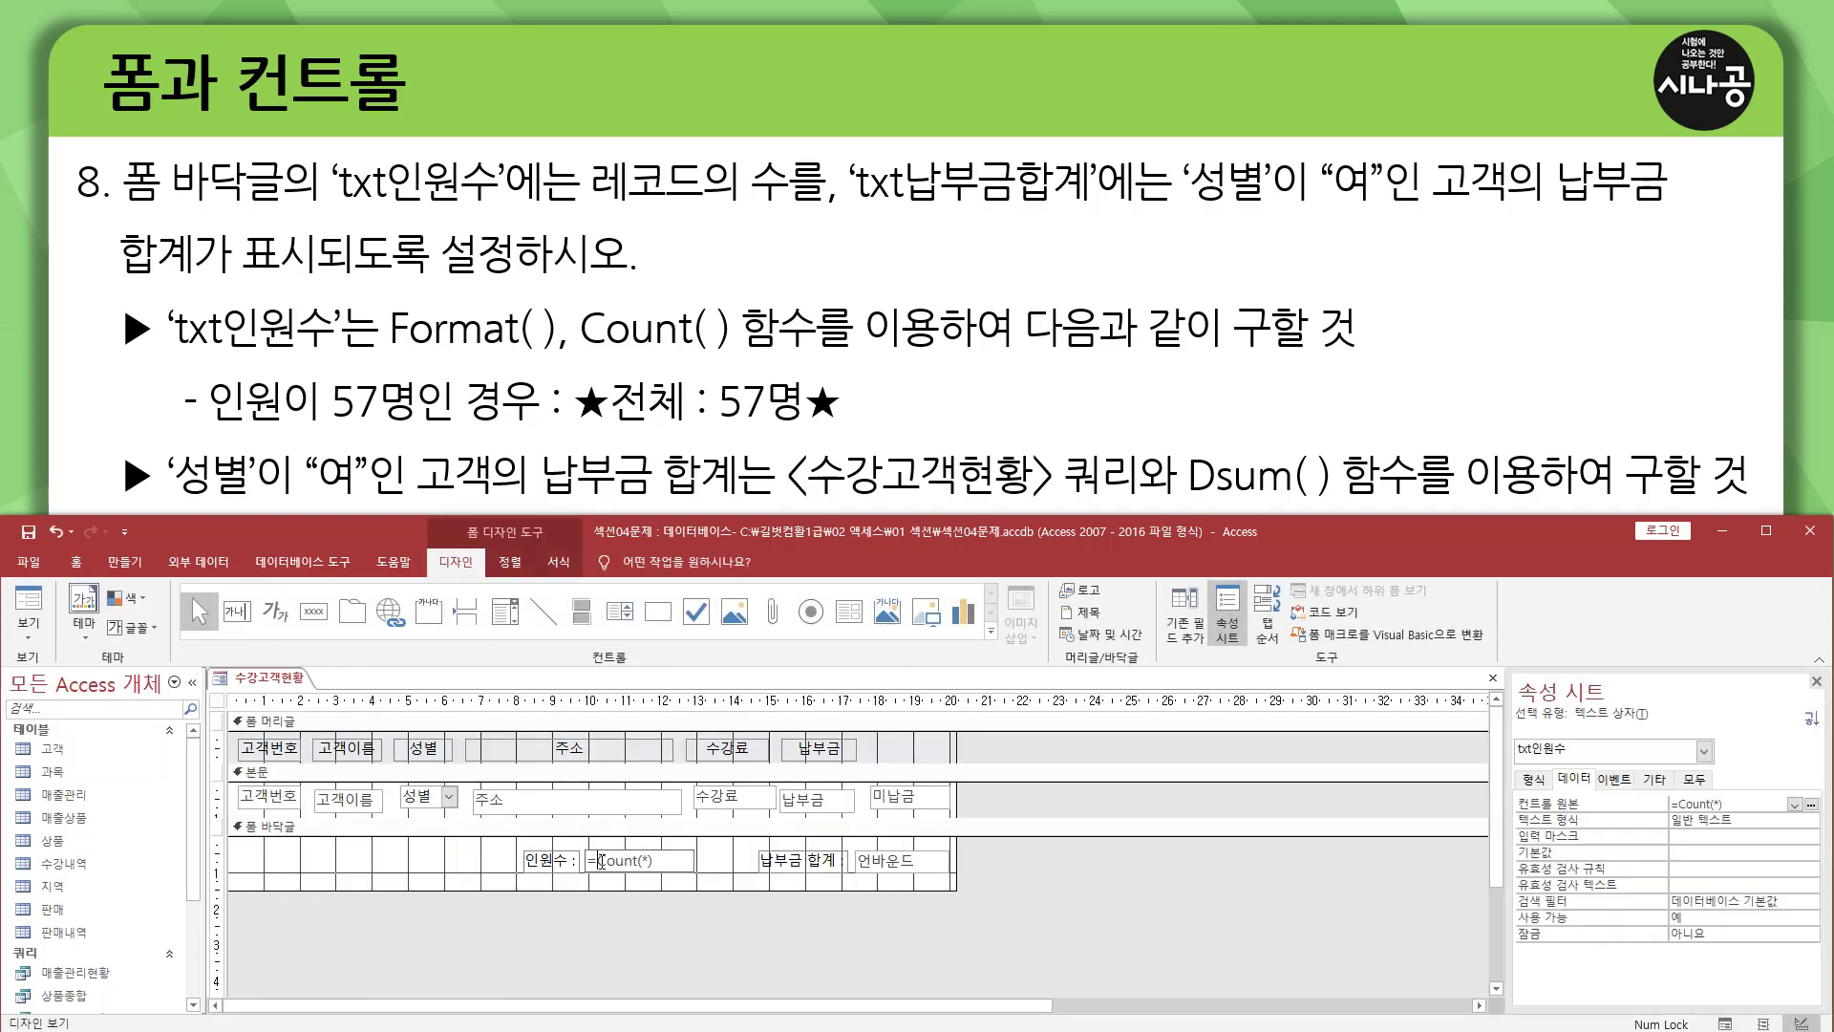
left_click_drag(597, 860, 663, 861)
left_click(603, 863)
type("format(")
type("ㅁ")
key("Hangul_Hanja")
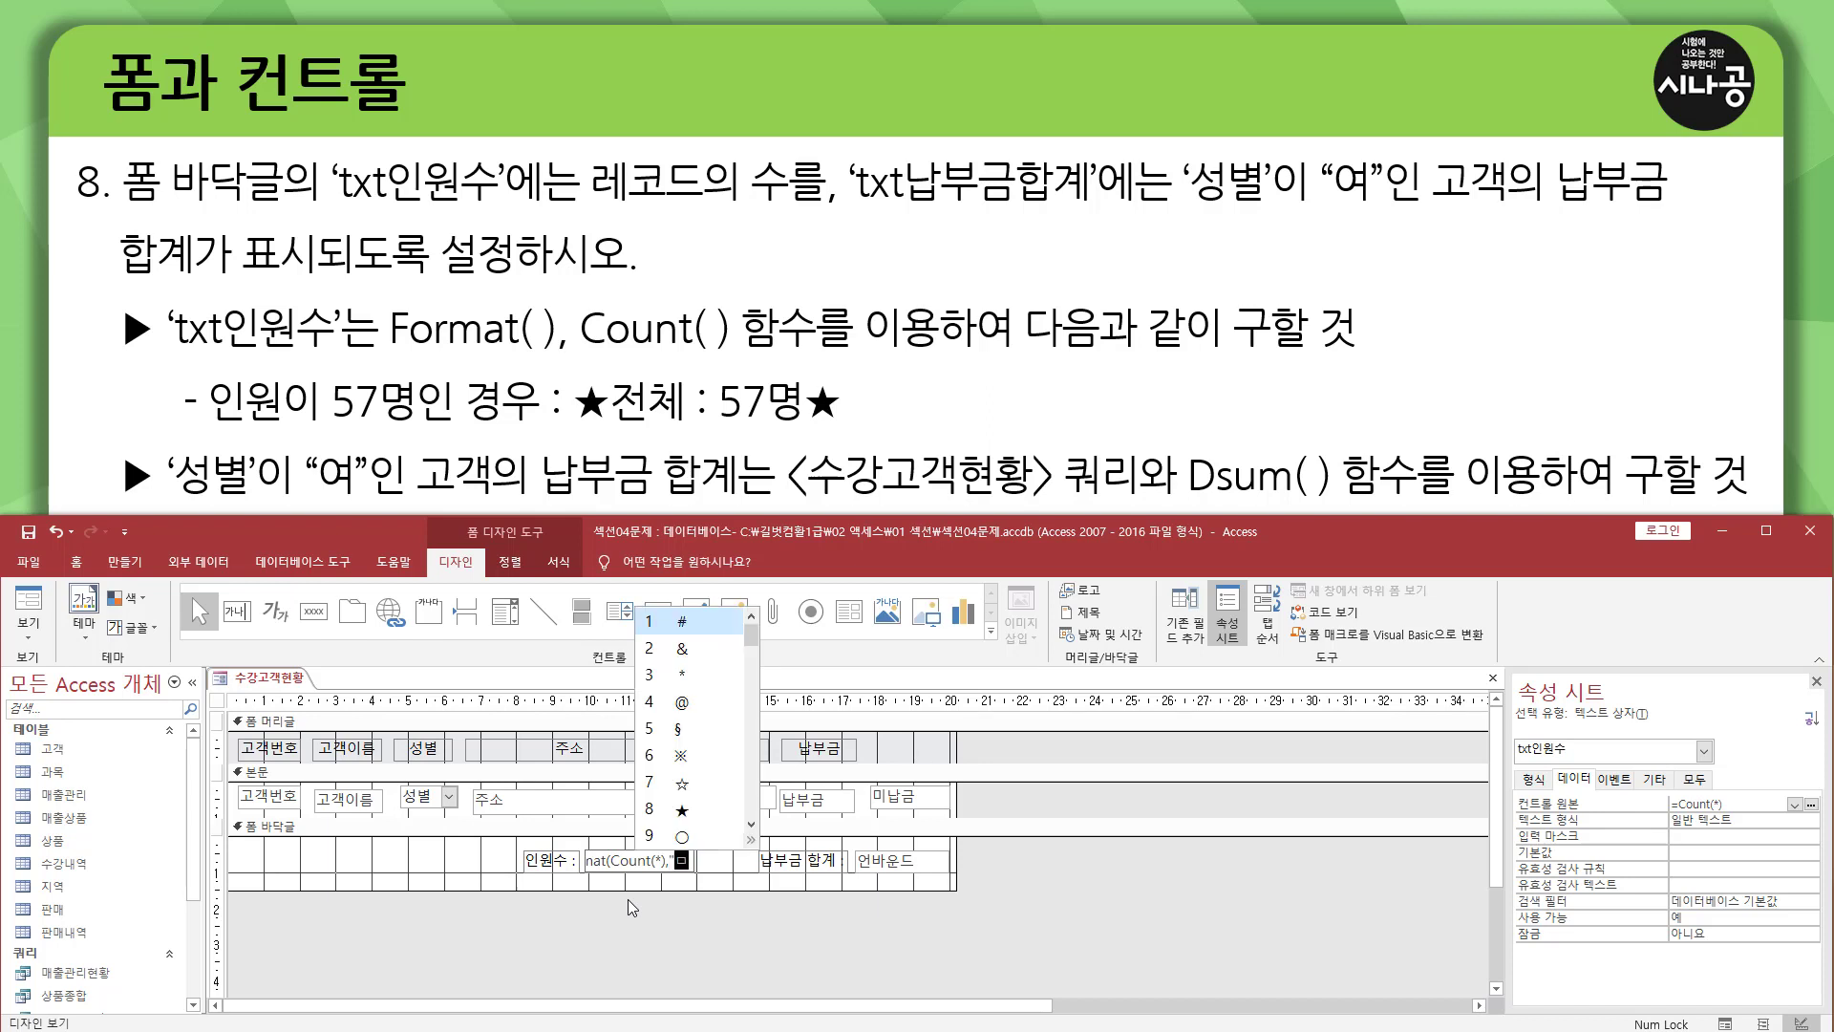
key("8")
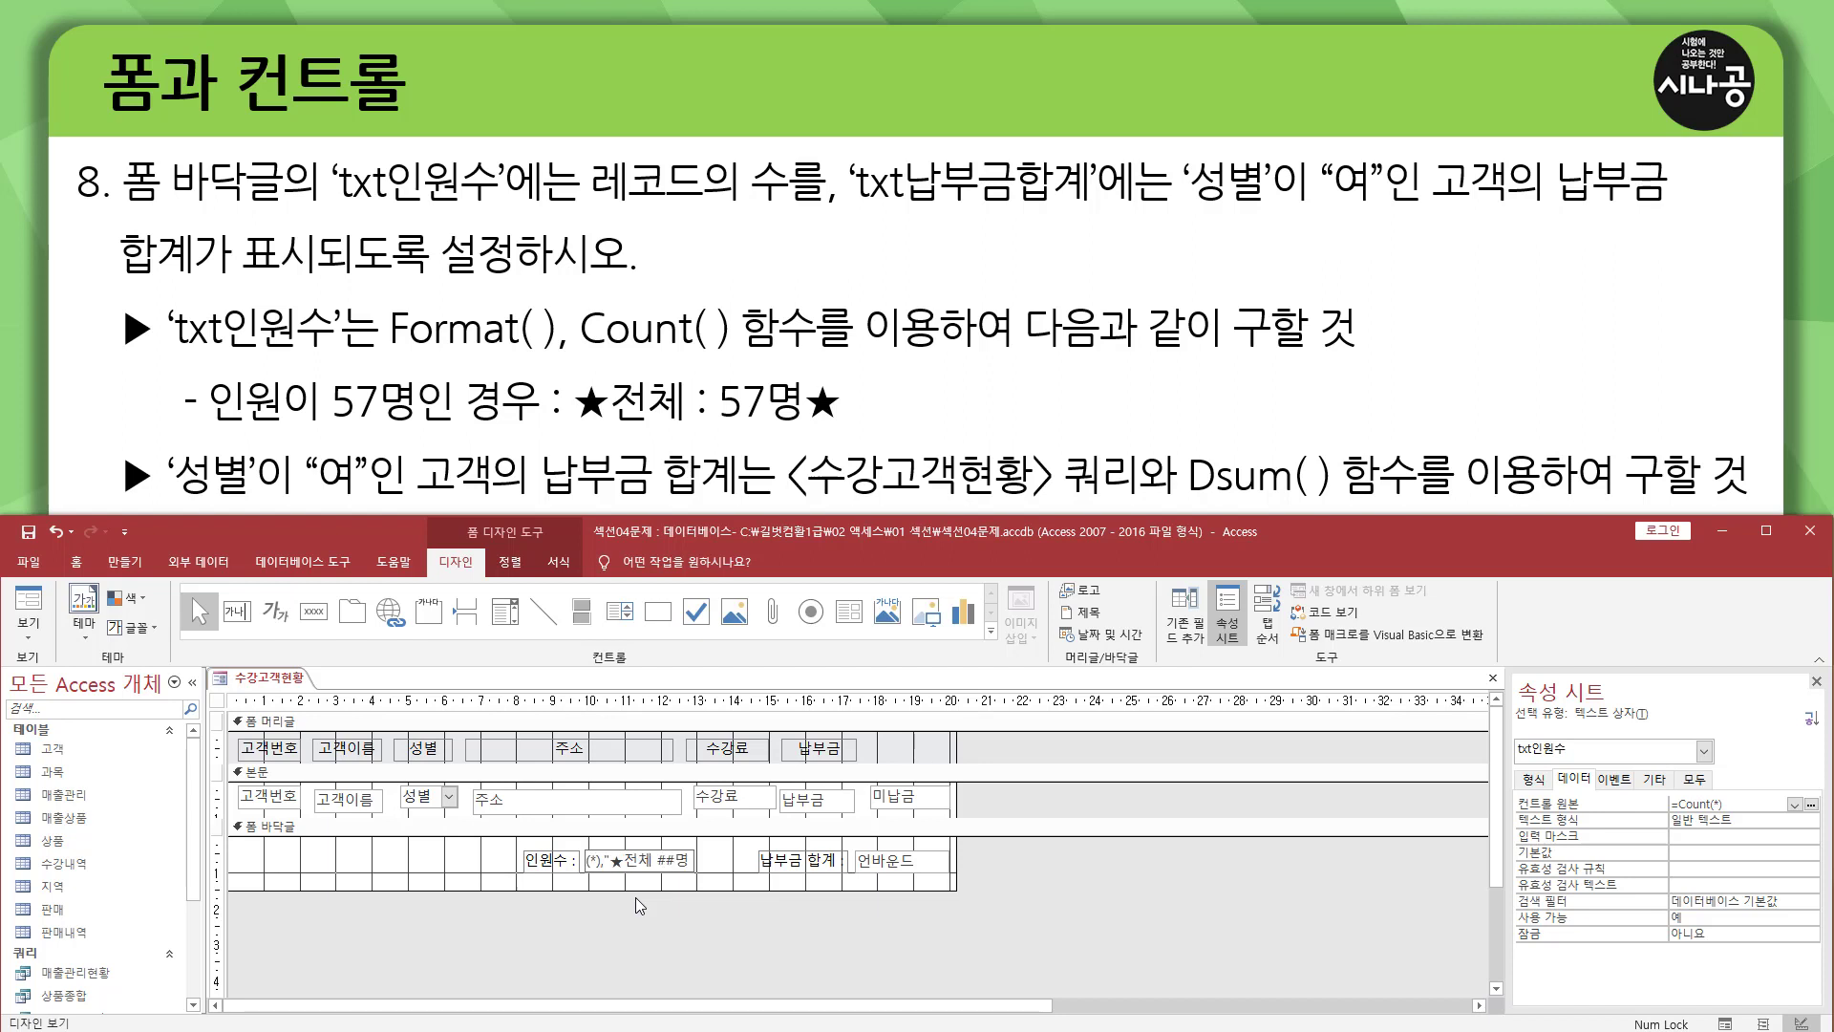
type("ㅁ")
key("Hangul_Hanja")
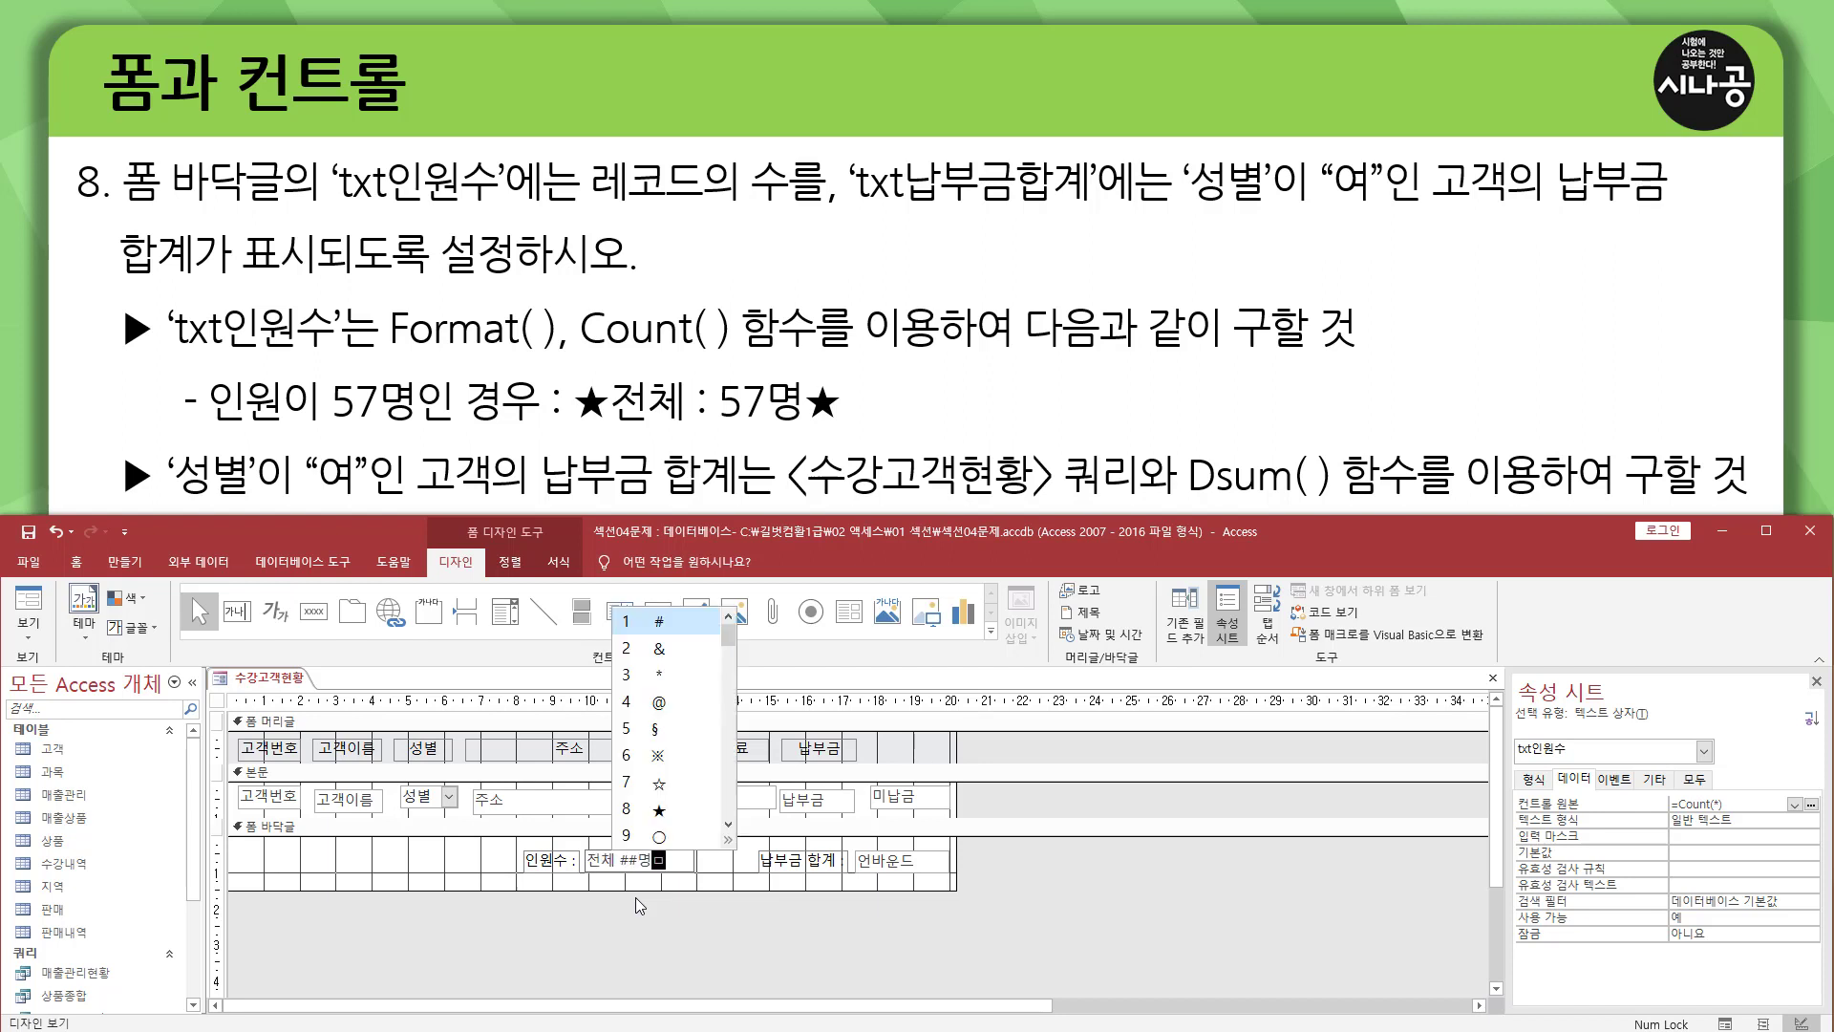
key("8")
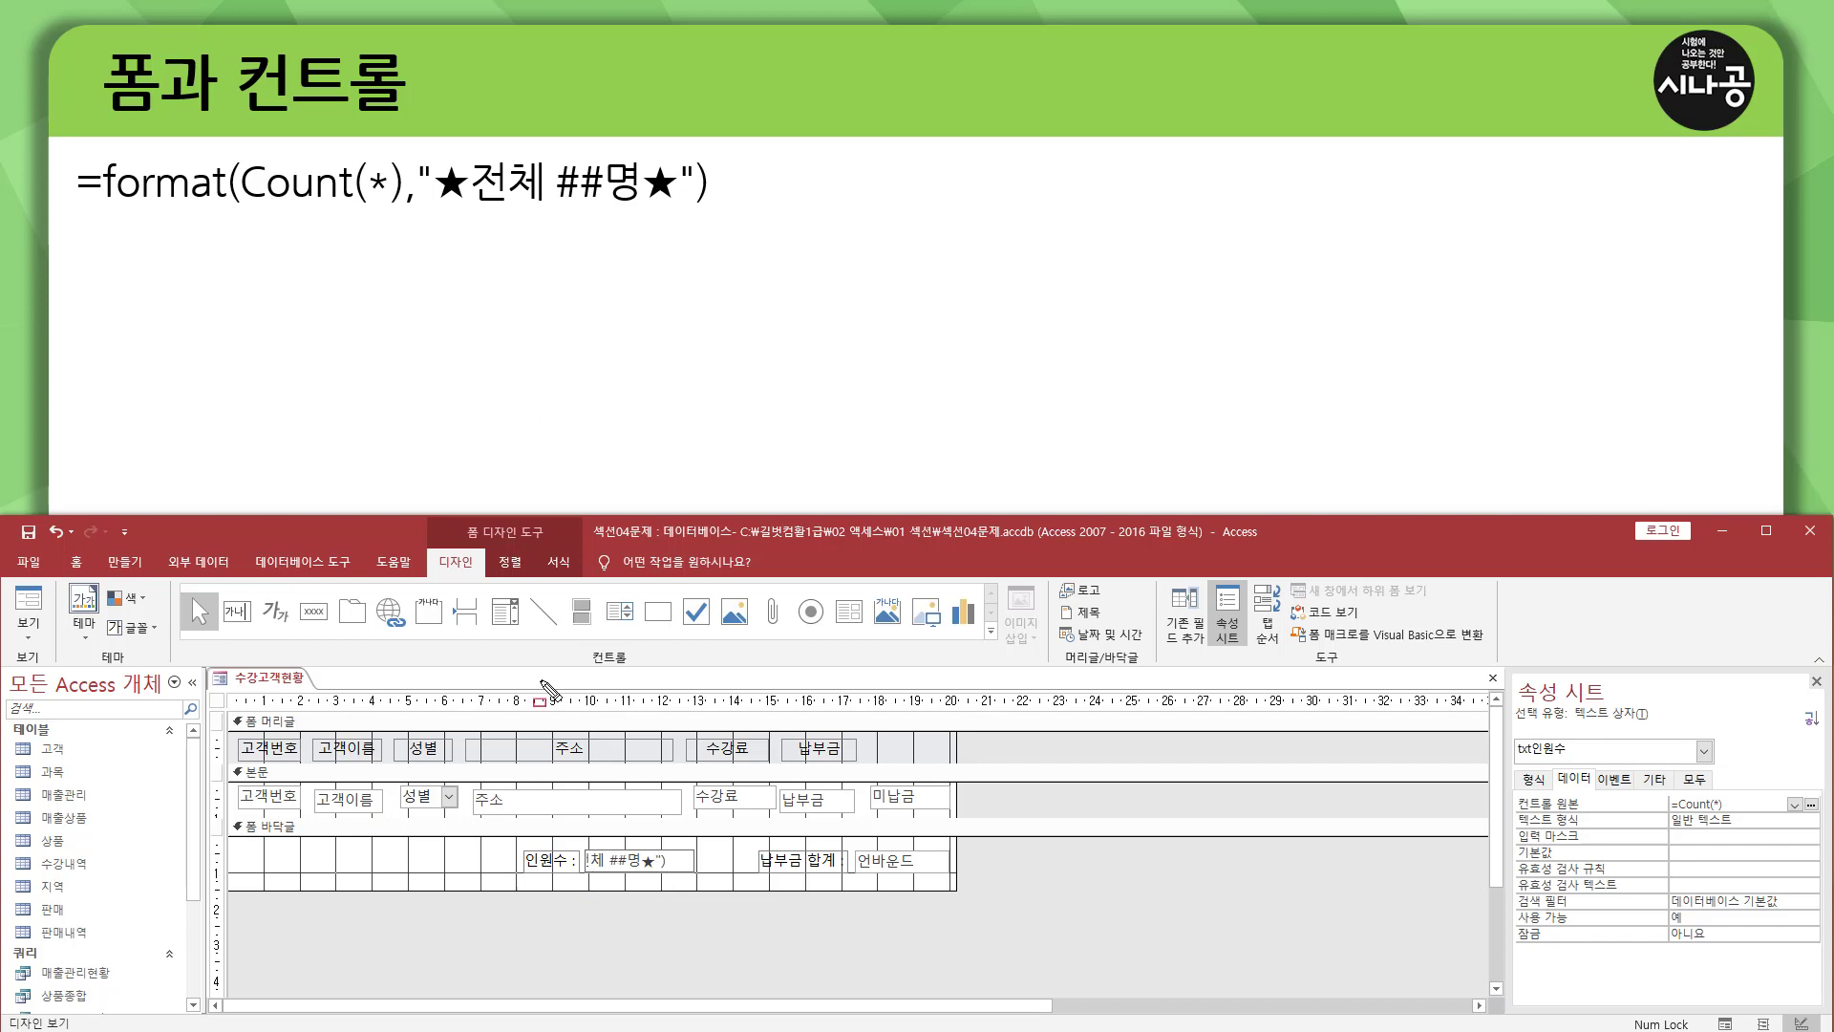
Check the formatted record count in the footer's 인원수 box in form view, and return to design view.
left_click_drag(55, 206, 729, 206)
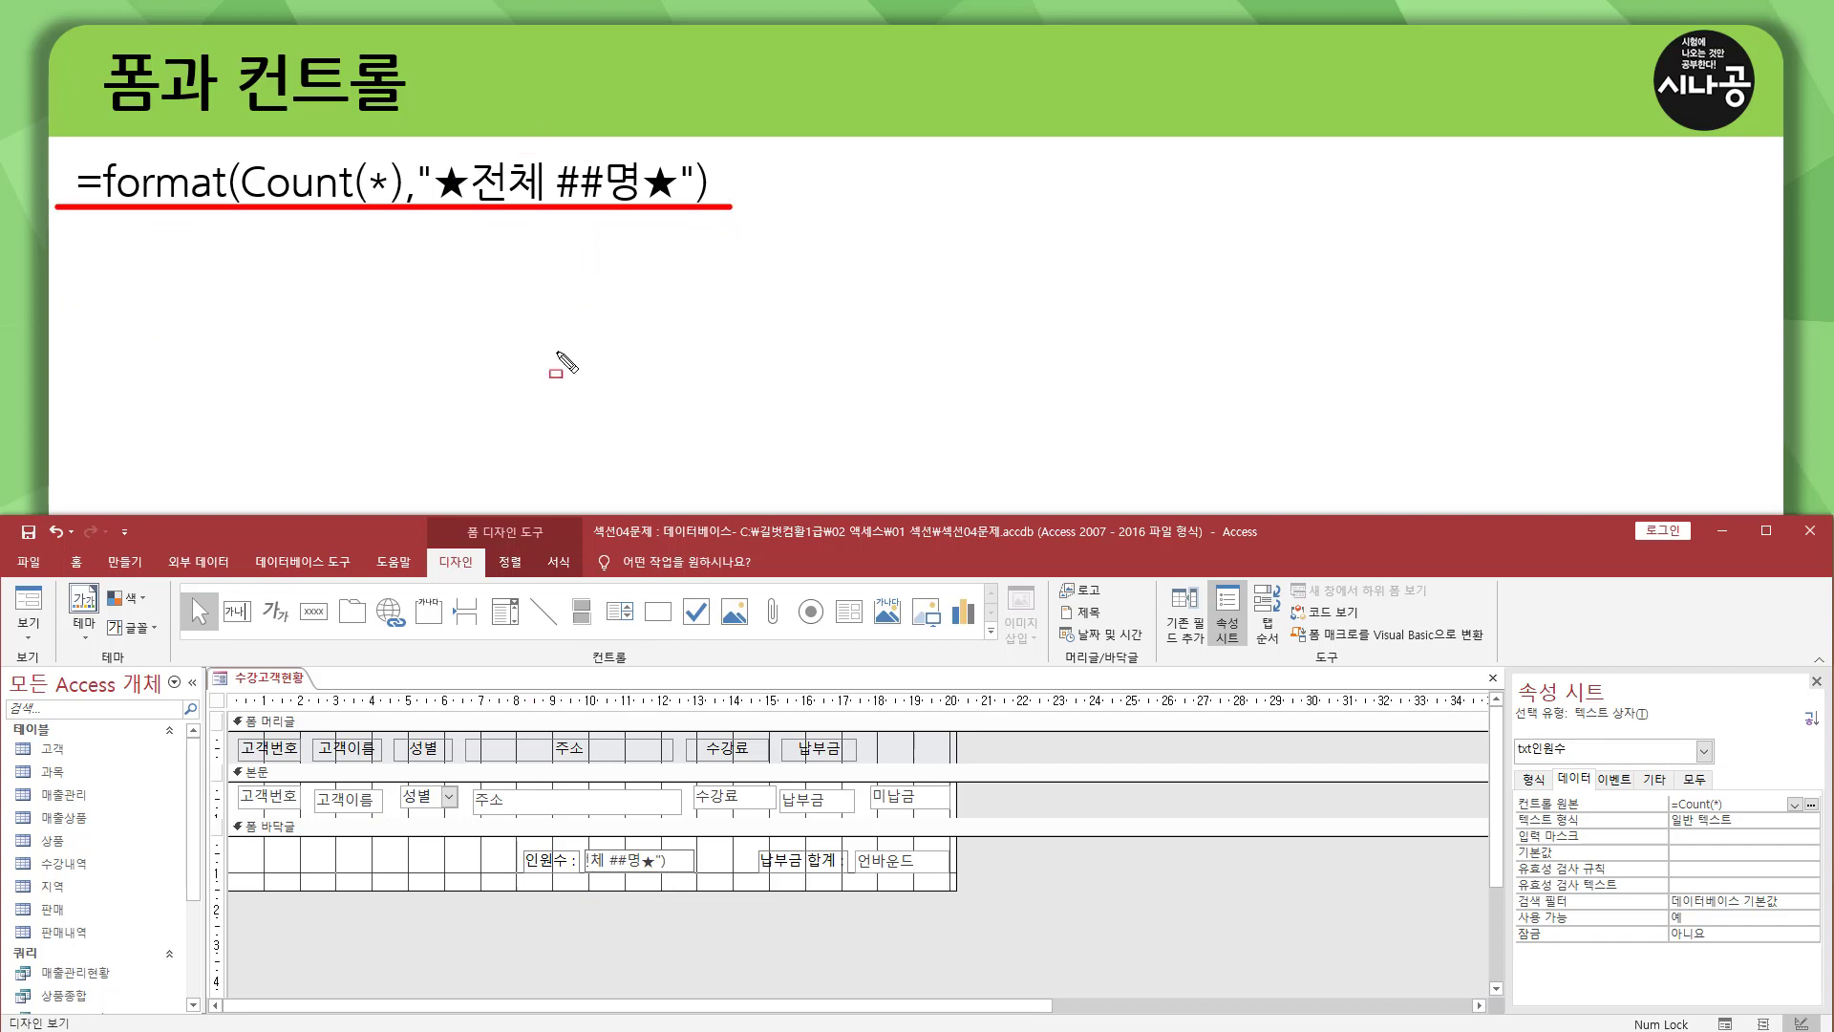
key("Escape")
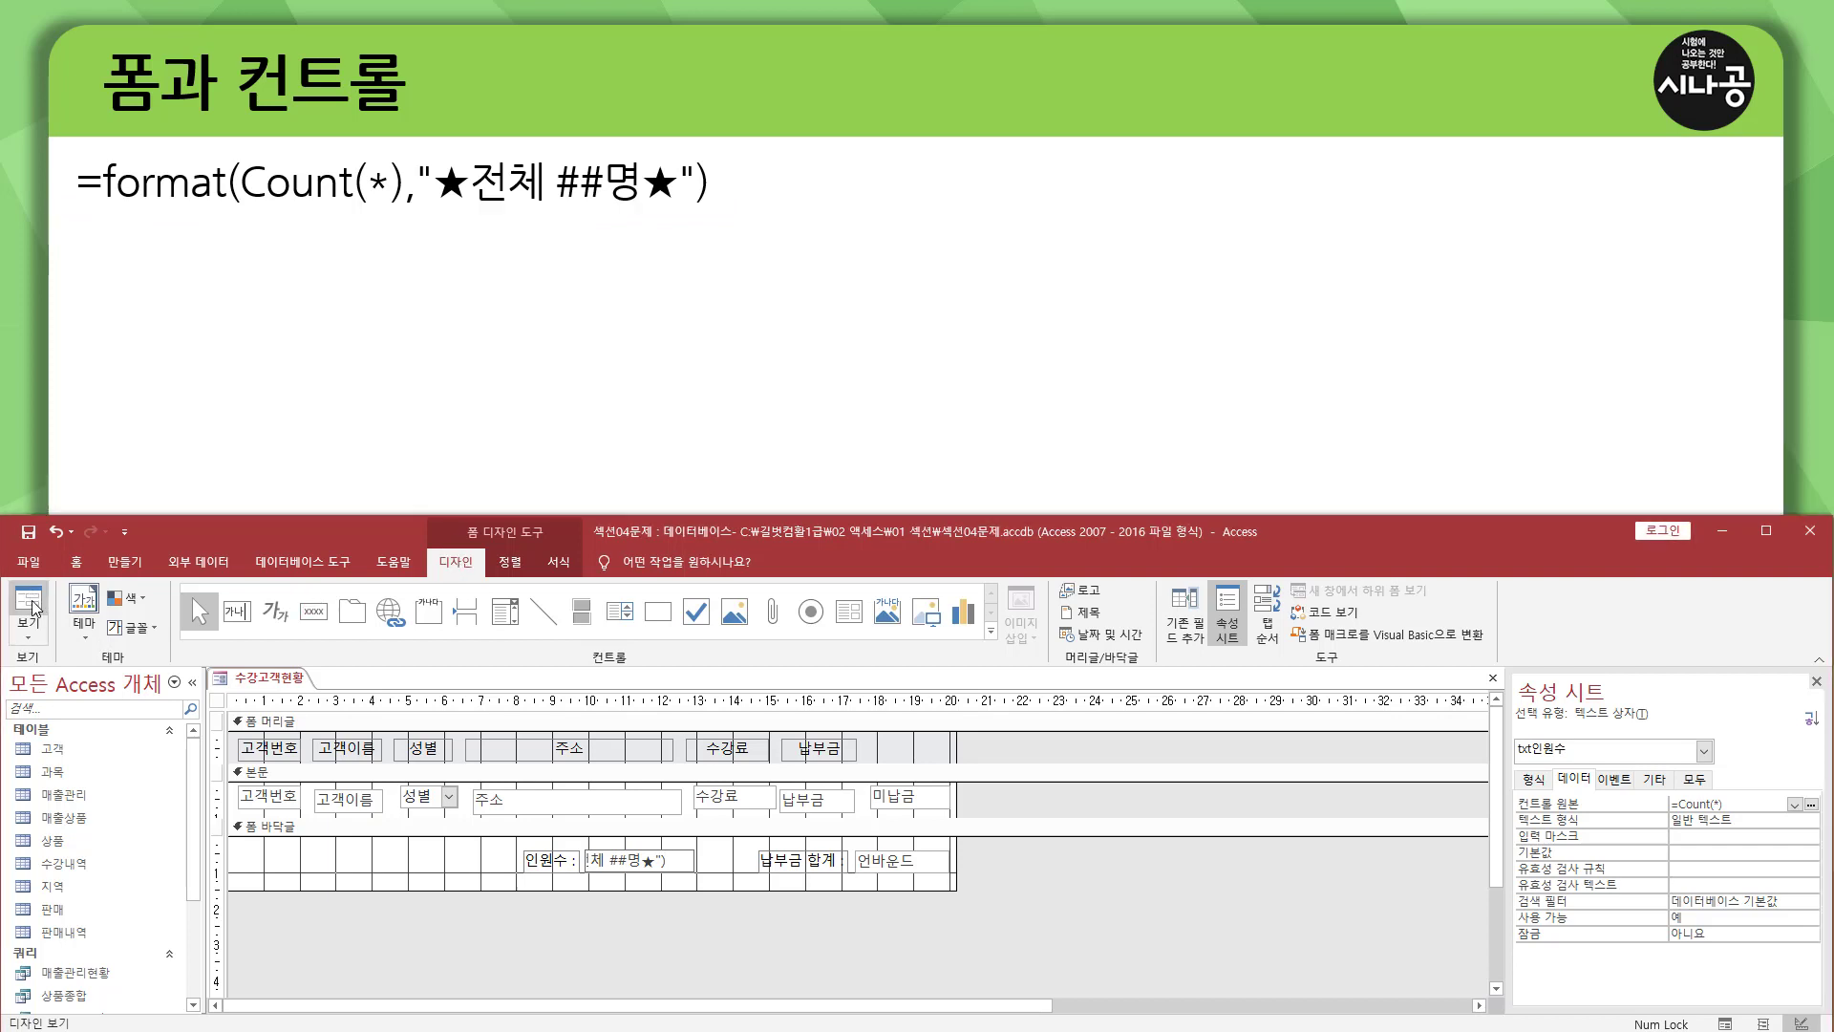
left_click(29, 606)
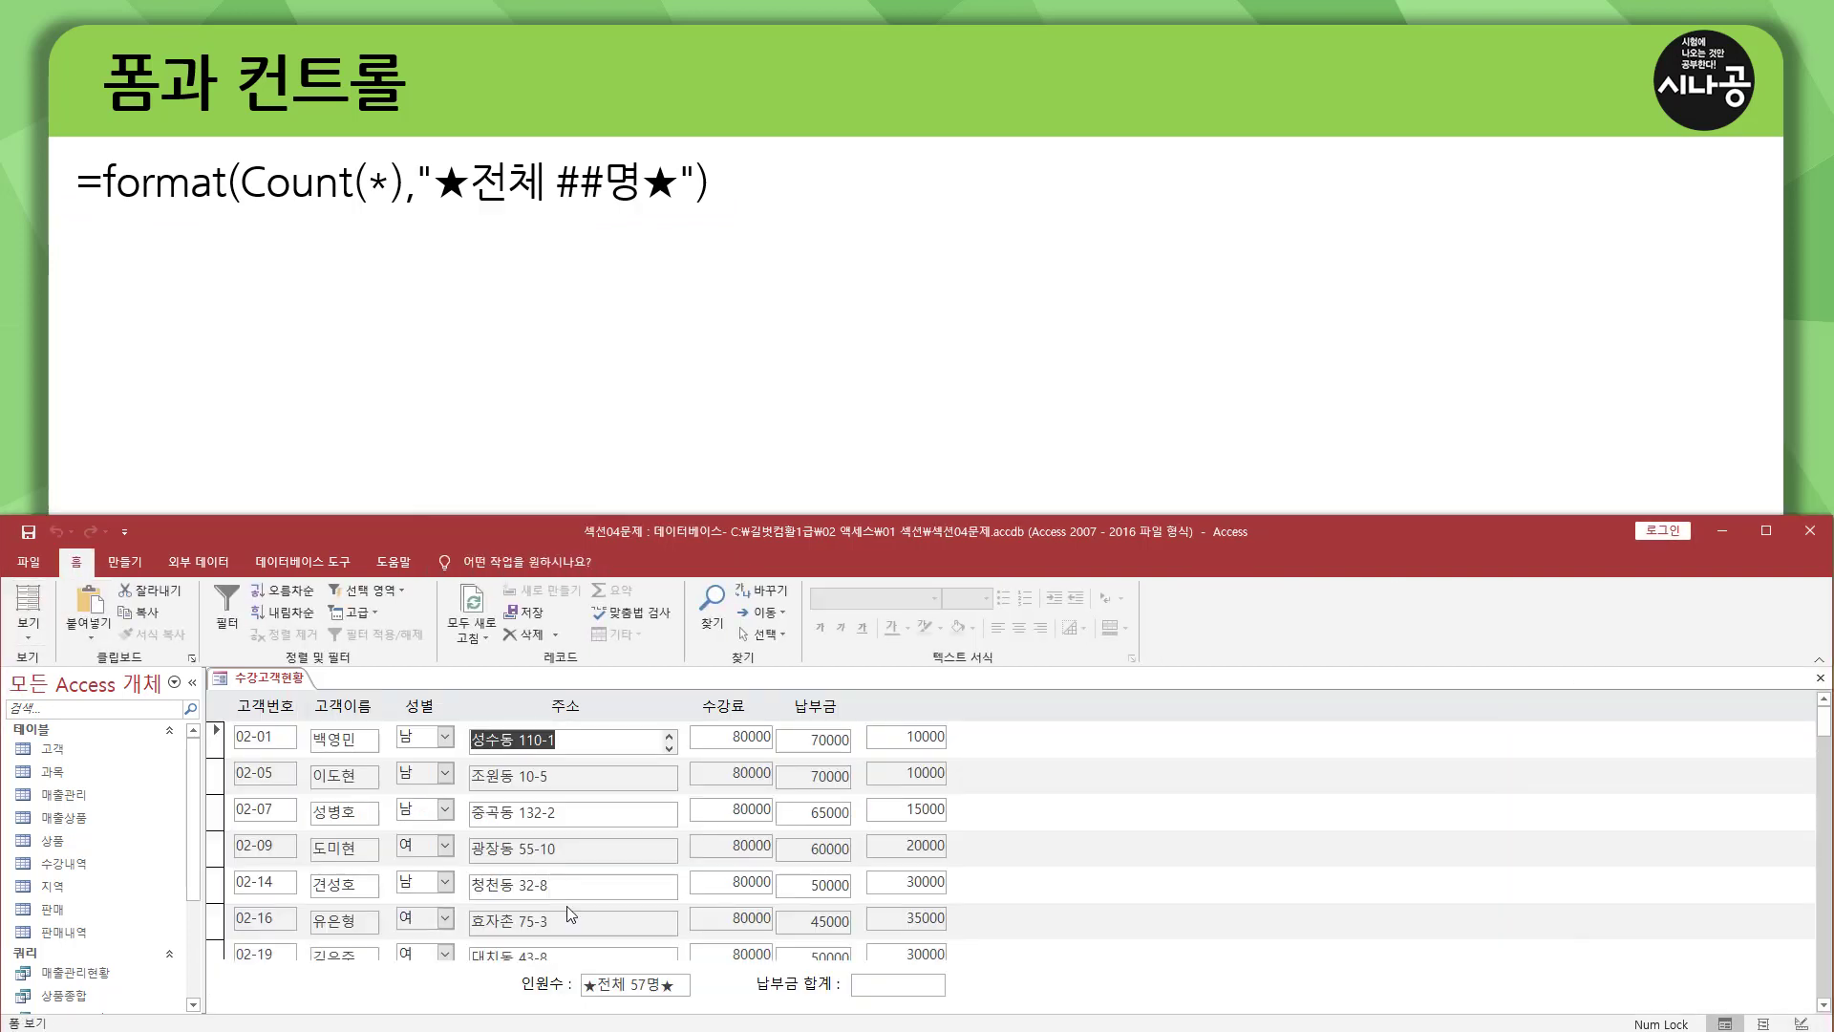
mouse_move(592, 1001)
left_mouse_down()
mouse_move(574, 1001)
mouse_move(691, 1001)
left_mouse_up()
left_click_drag(549, 167, 555, 212)
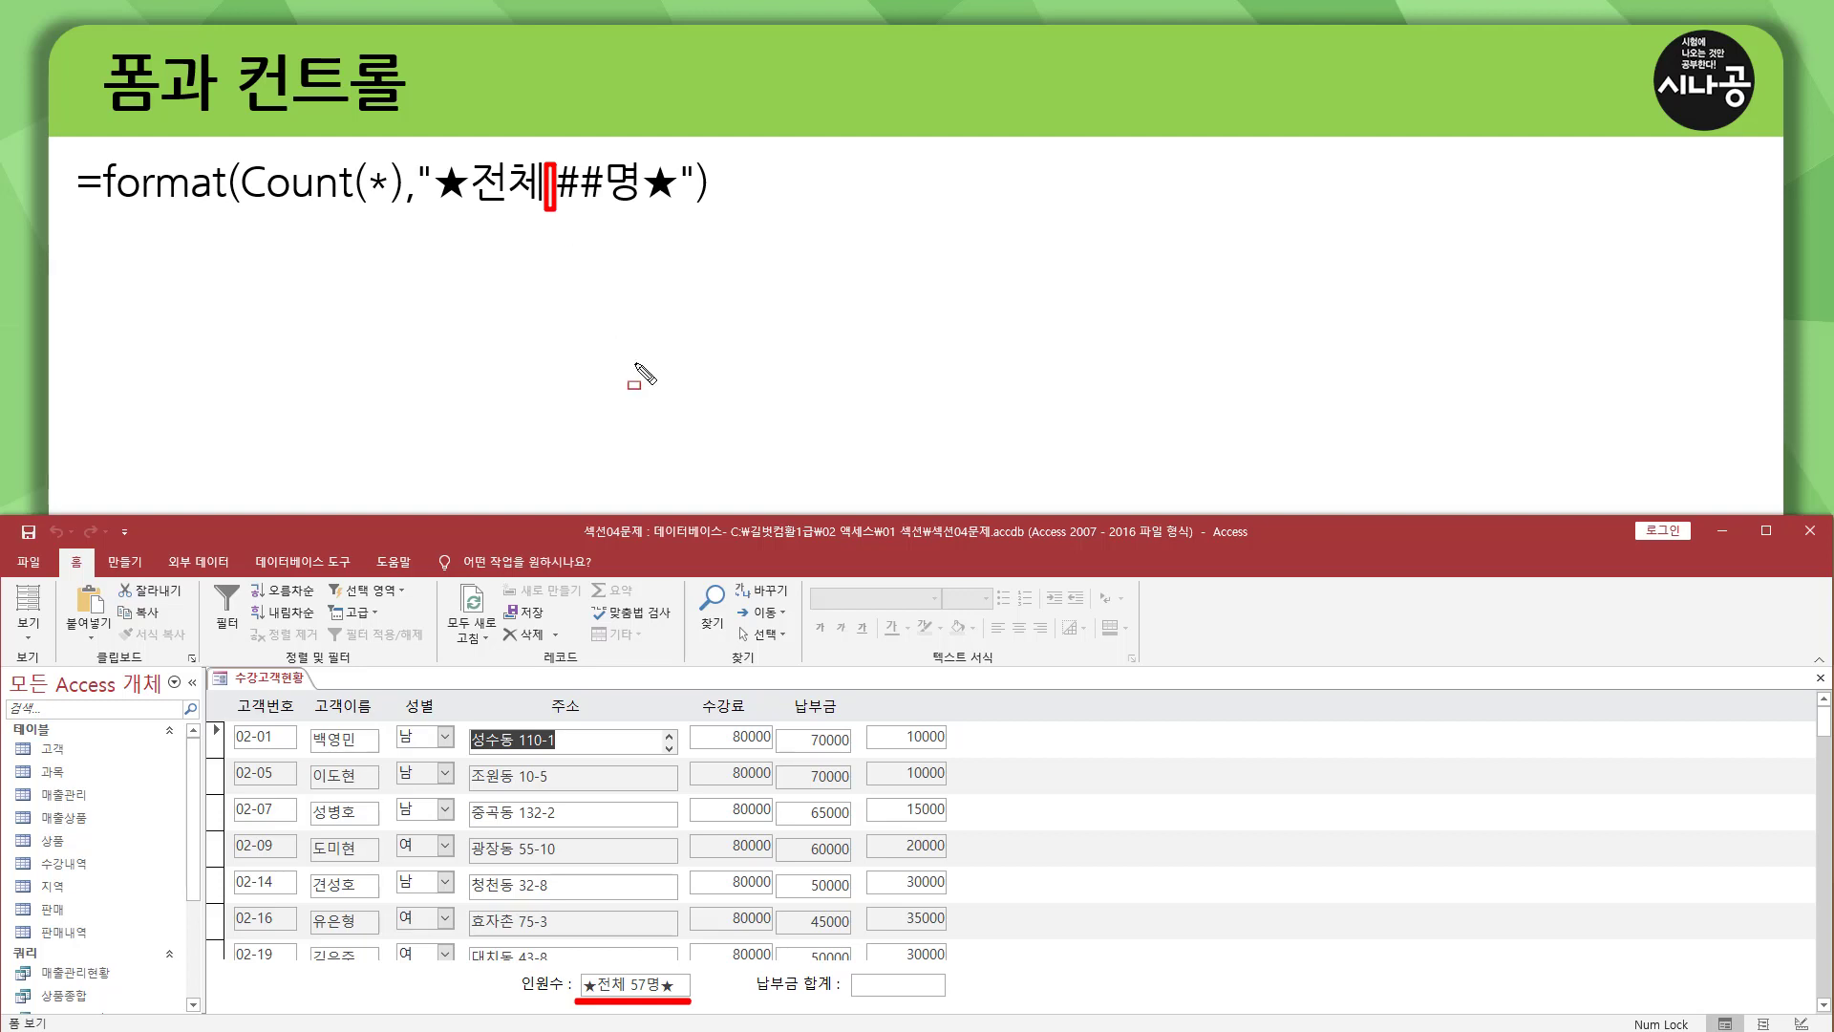
key("Escape")
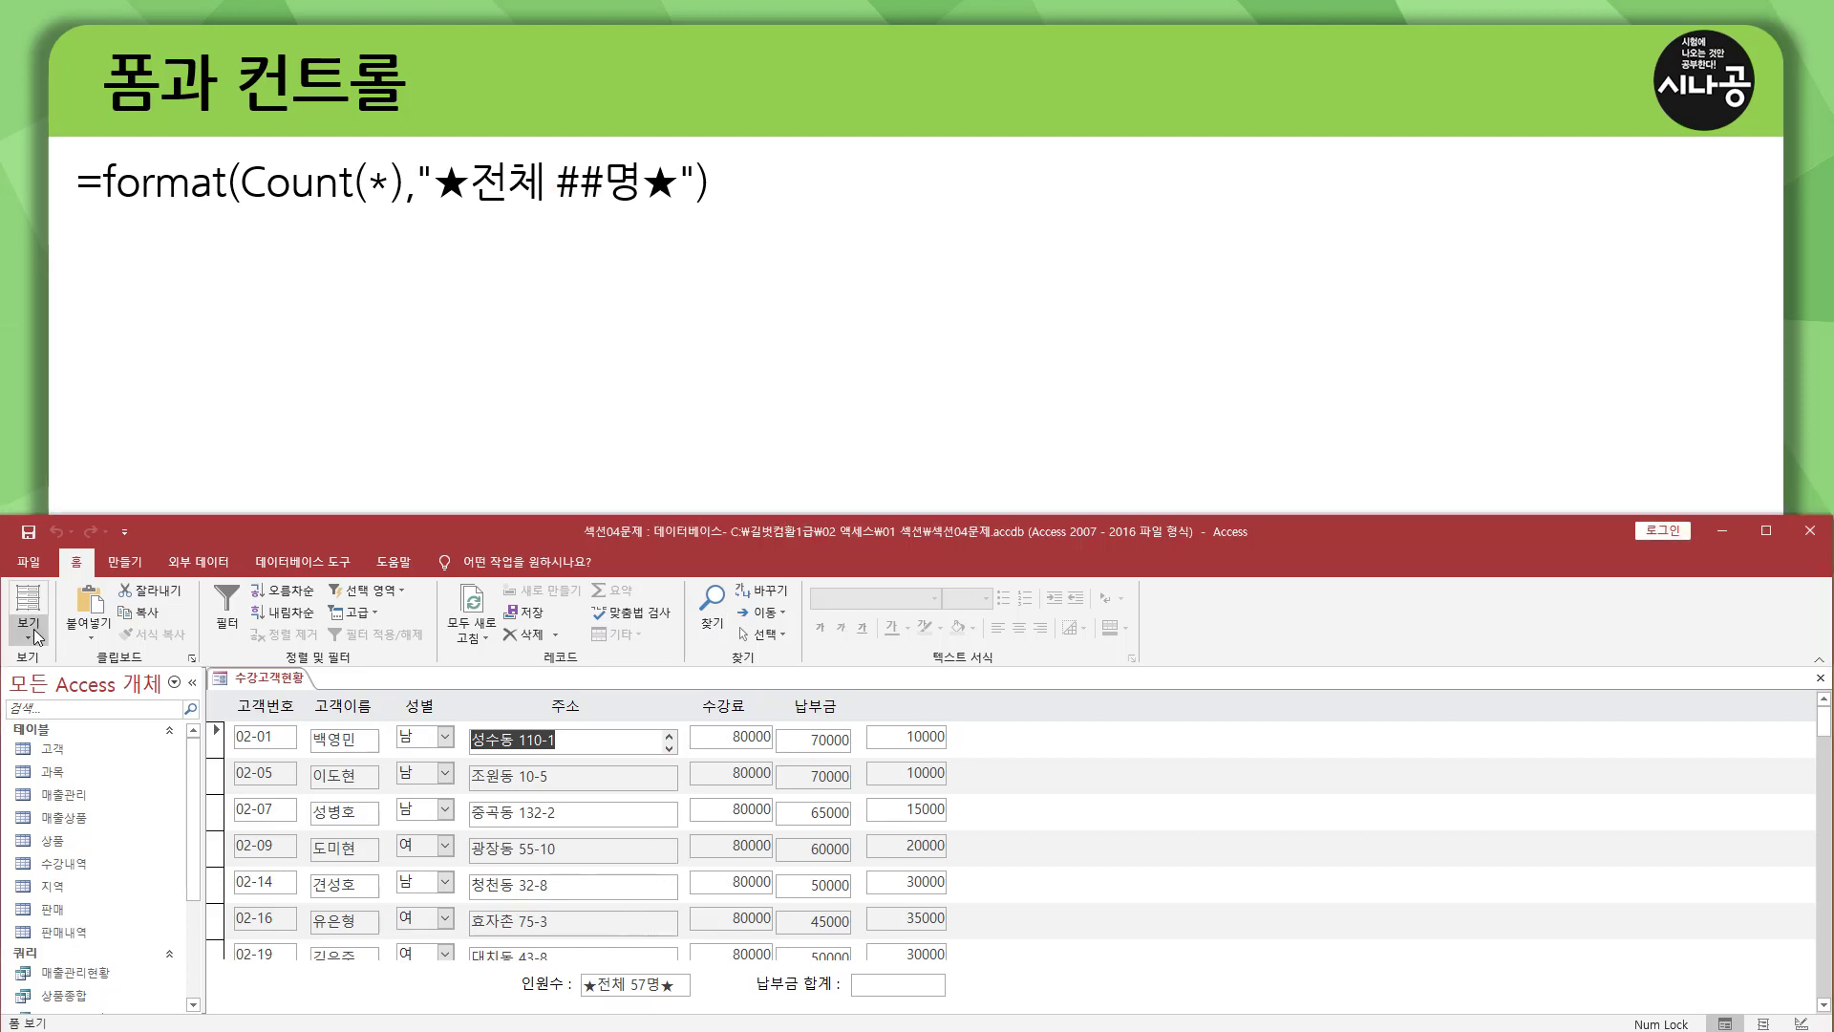
left_click(29, 631)
left_click(95, 755)
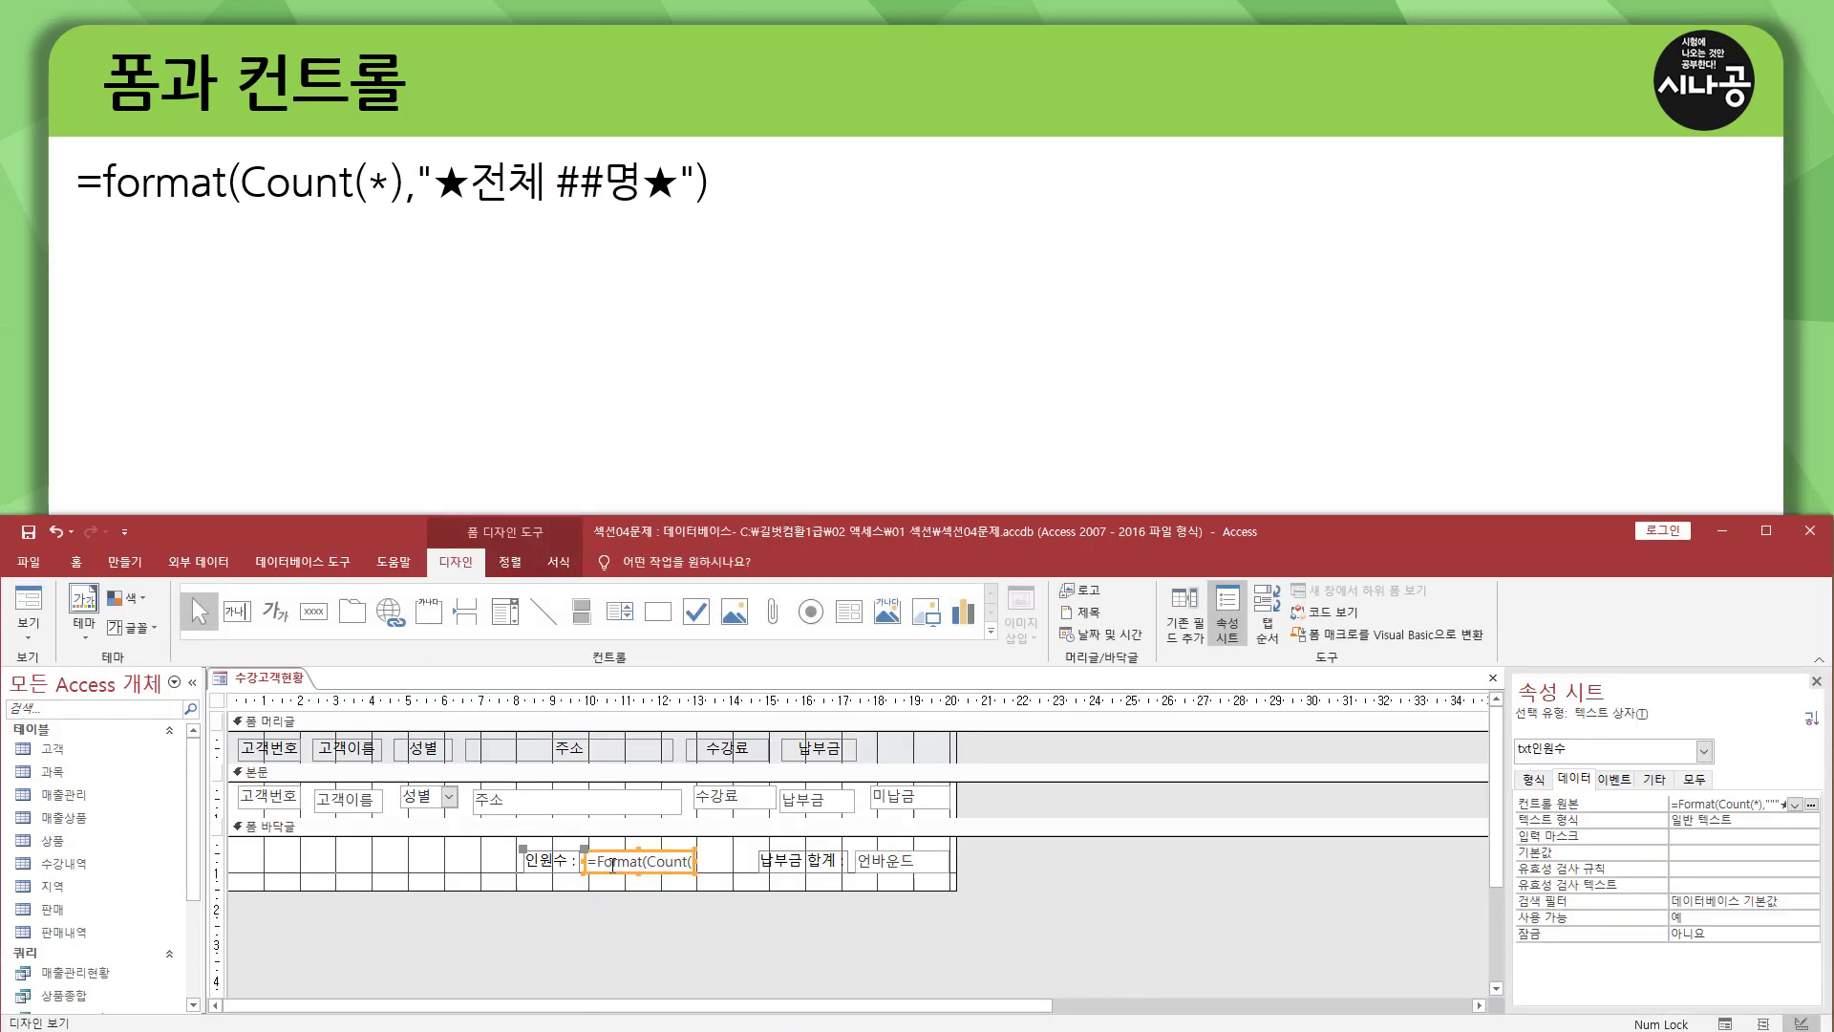
Delete the automatically converted format string, from its opening quotation mark to the end, in the txt인원수 expression.
left_click(672, 861)
left_click_drag(653, 861, 765, 874)
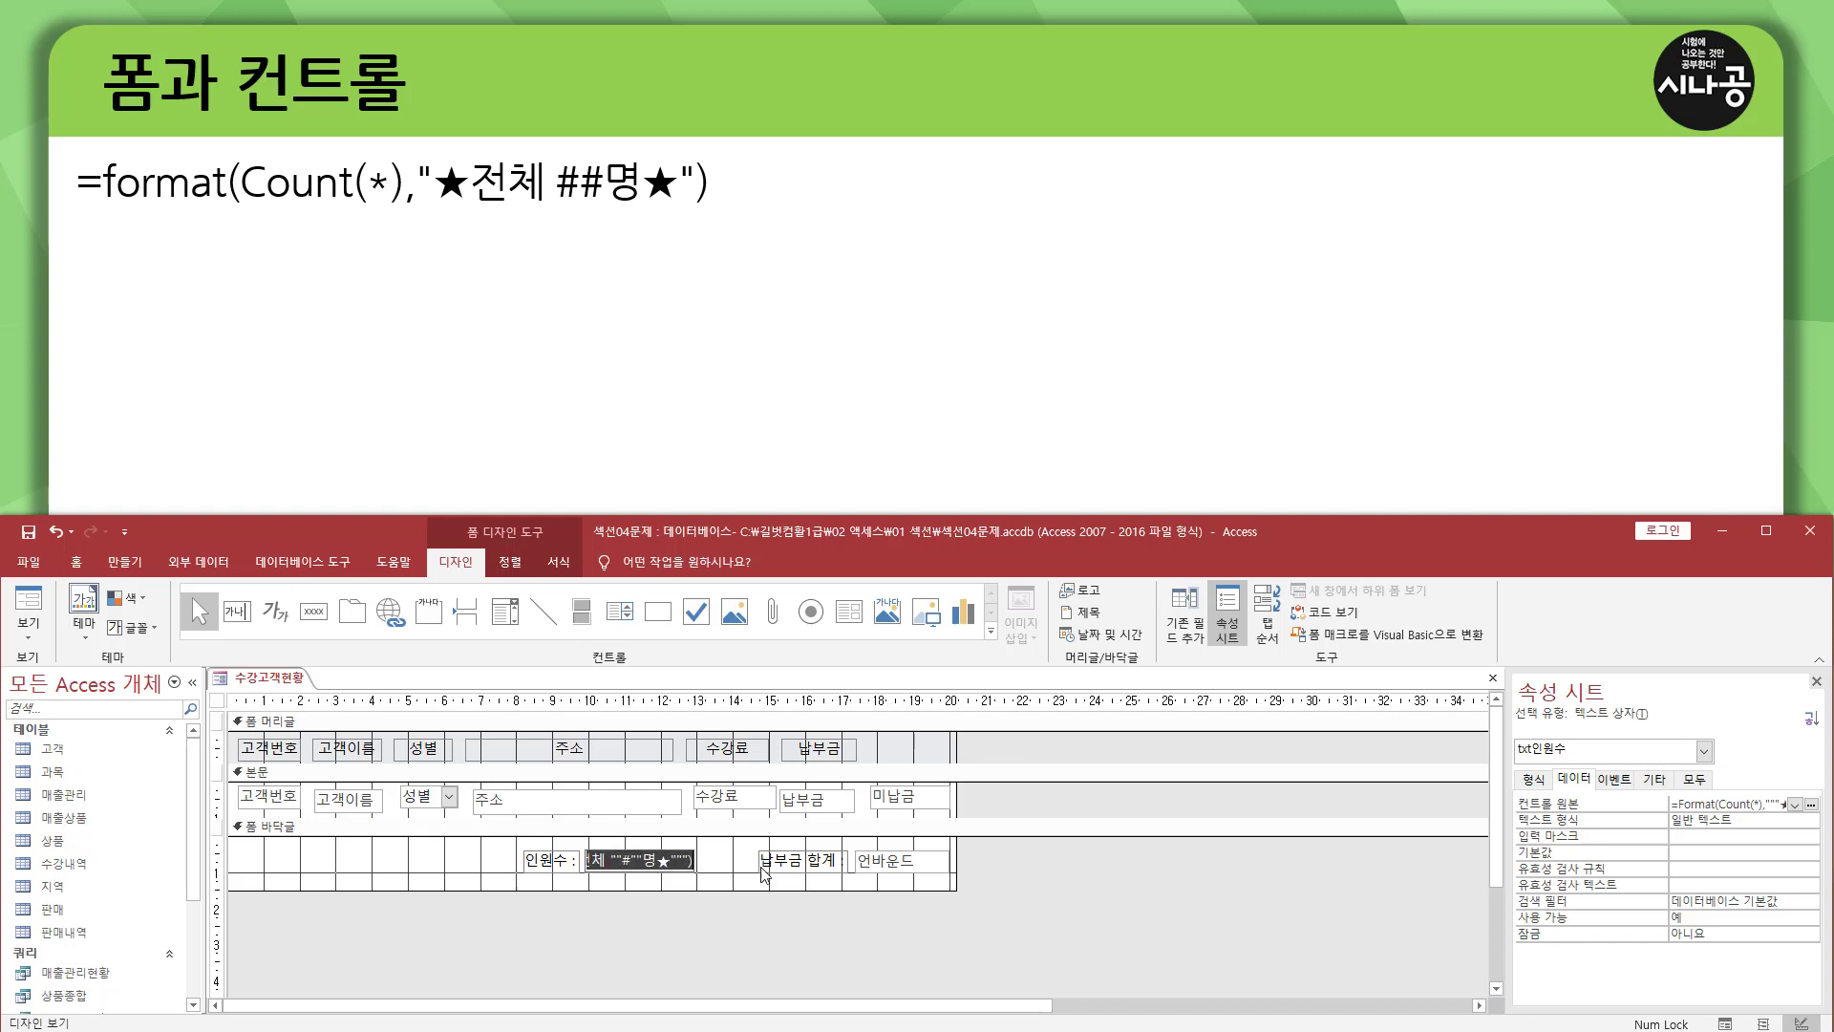
left_click(637, 869)
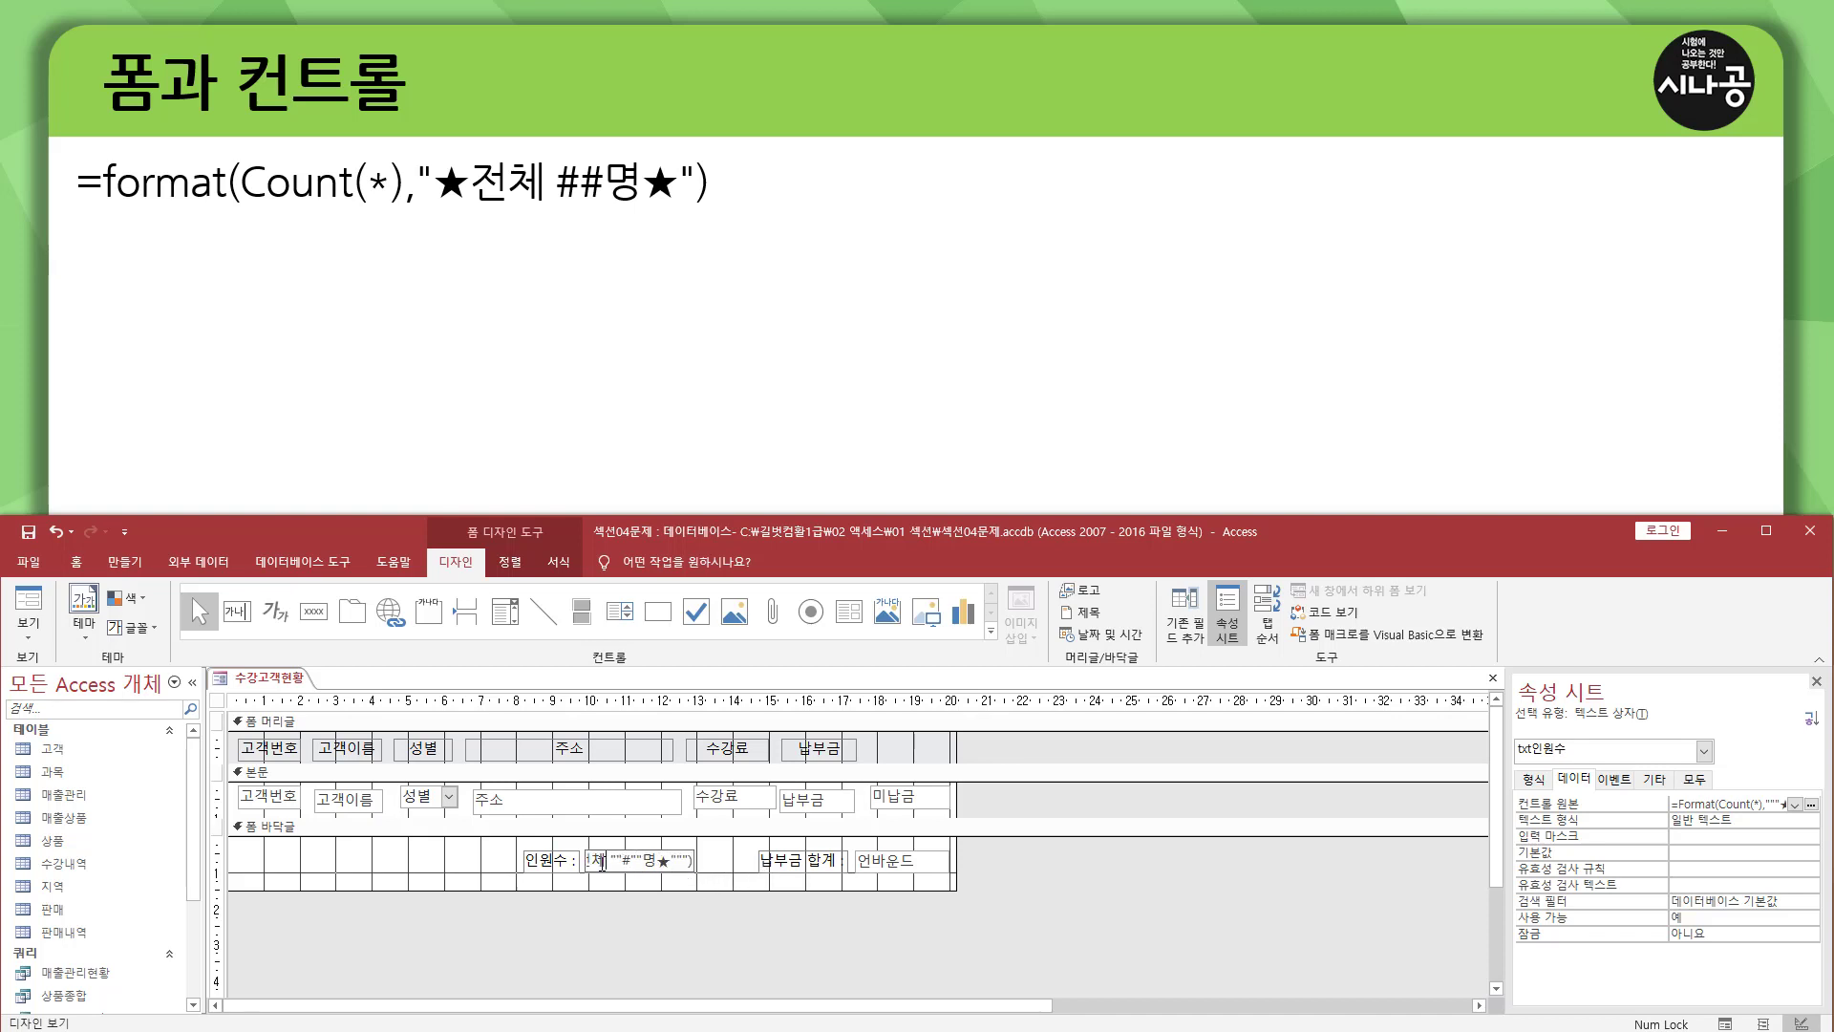
left_click_drag(690, 861, 740, 862)
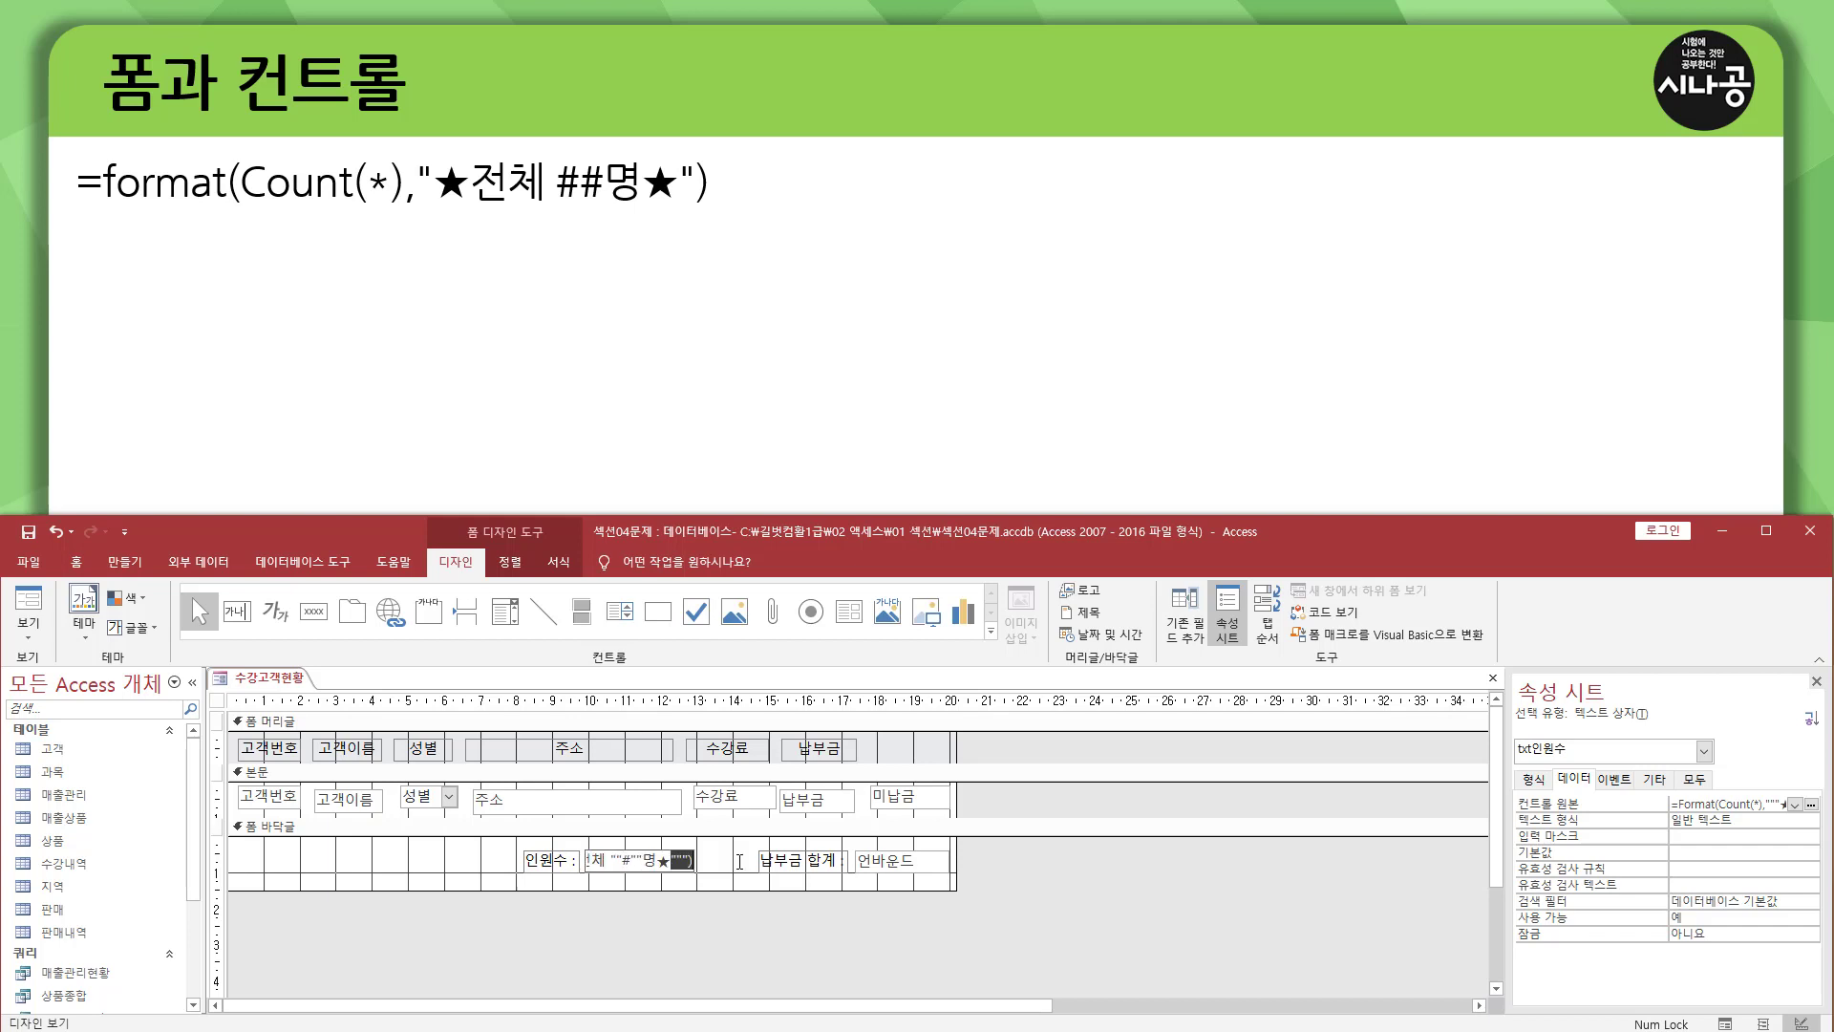
left_click(600, 860)
key("Left")
key("shift+End")
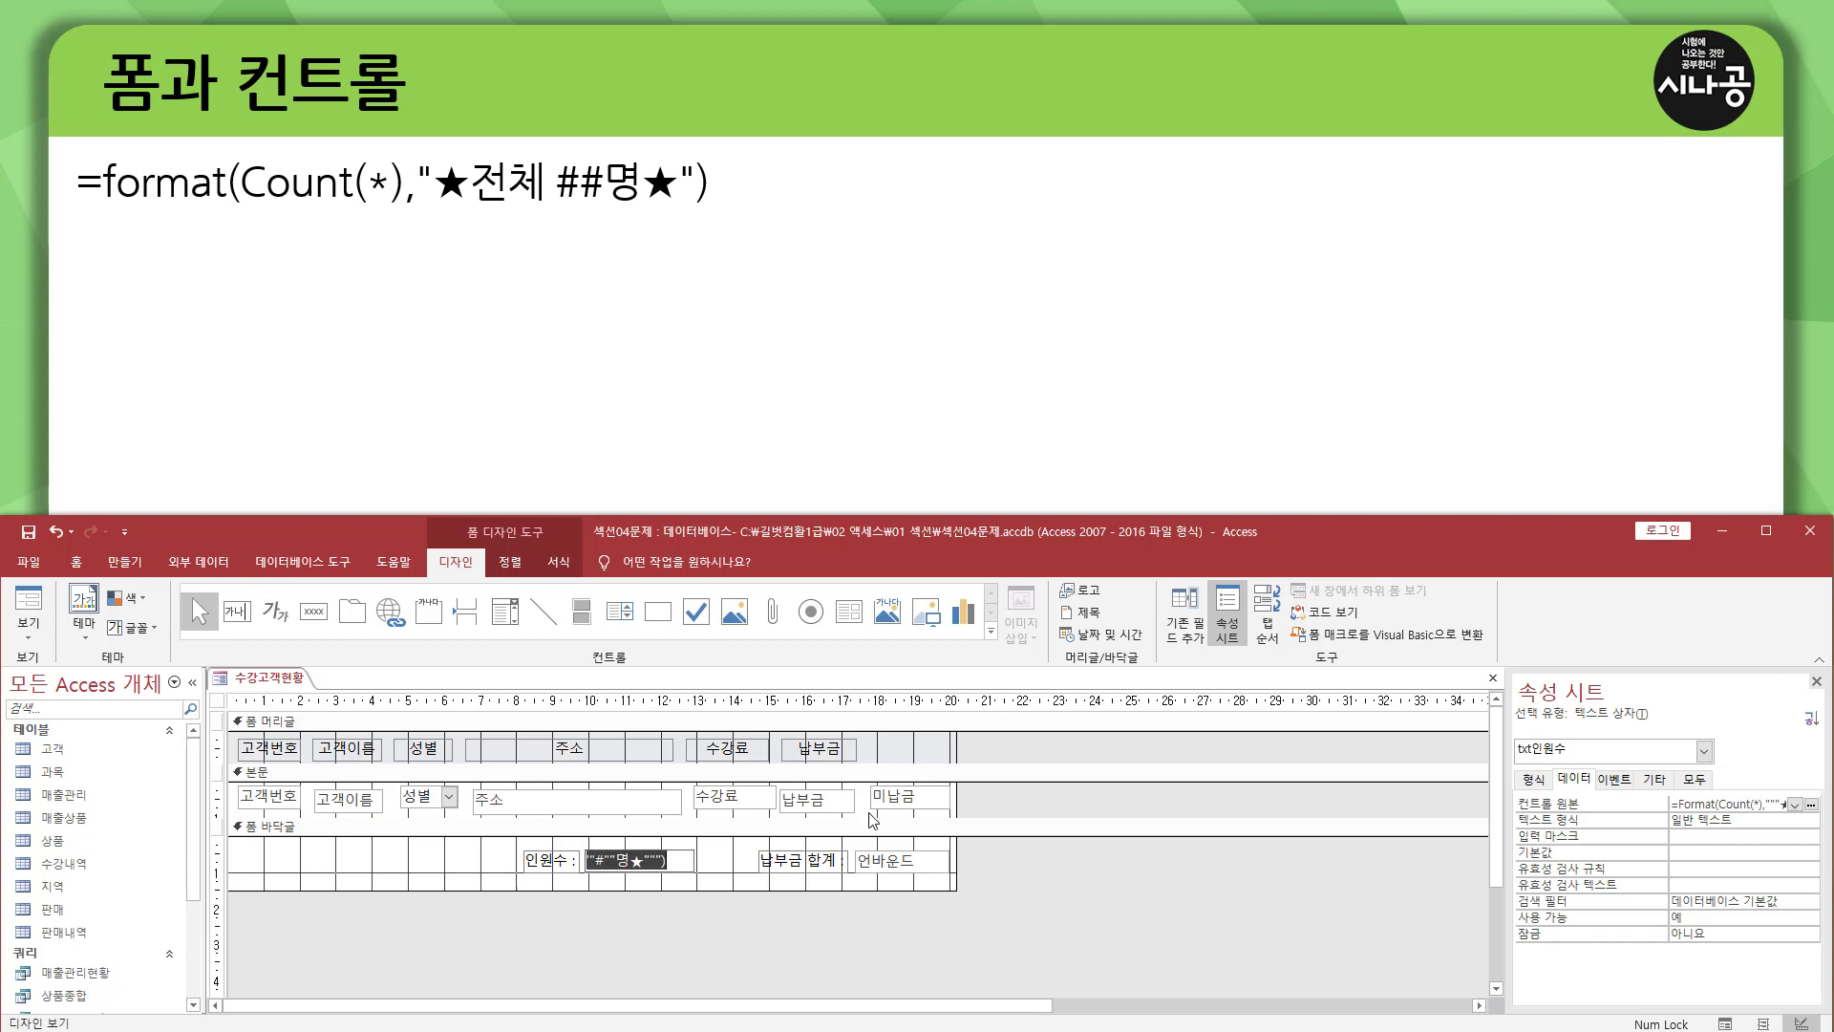
key("Delete")
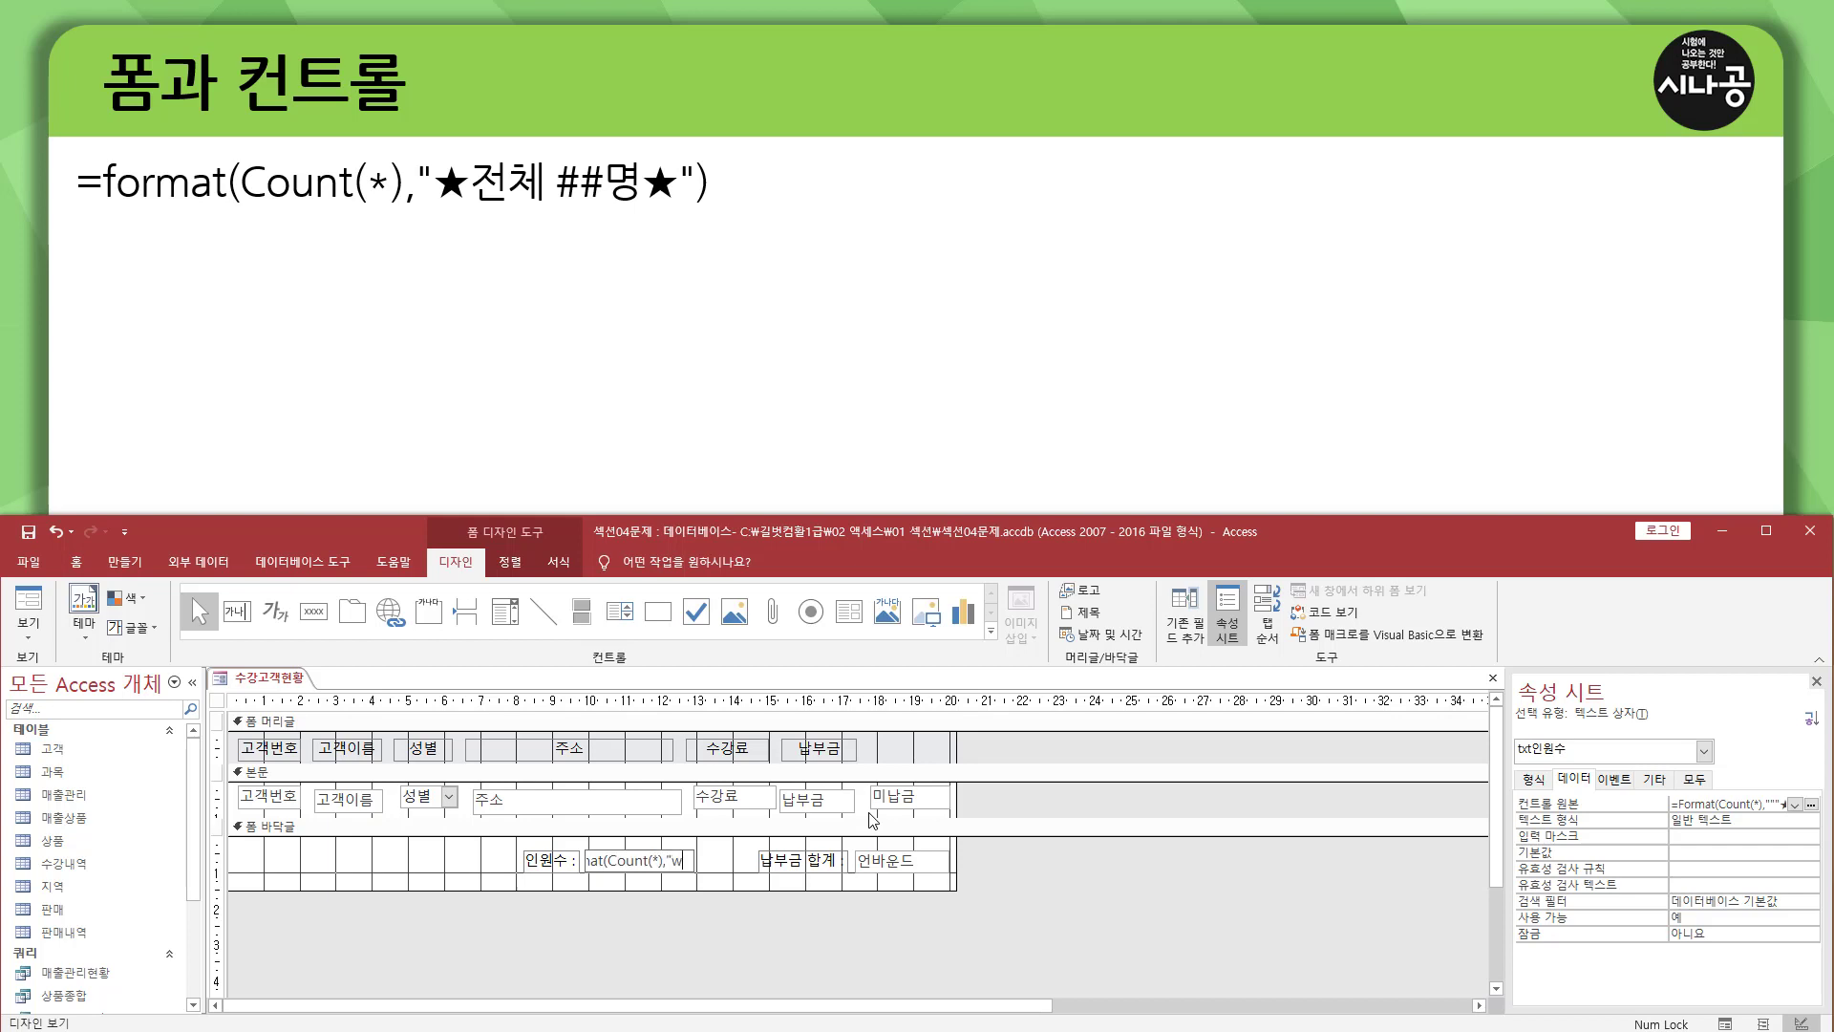
Re-enter the format string "★전체 ##명★" and the closing parenthesis in the txt인원수 expression.
key("BackSpace")
key("BackSpace")
key("Hangul_Hanja")
type("8wjscp ##auda")
key("Hangul_Hanja")
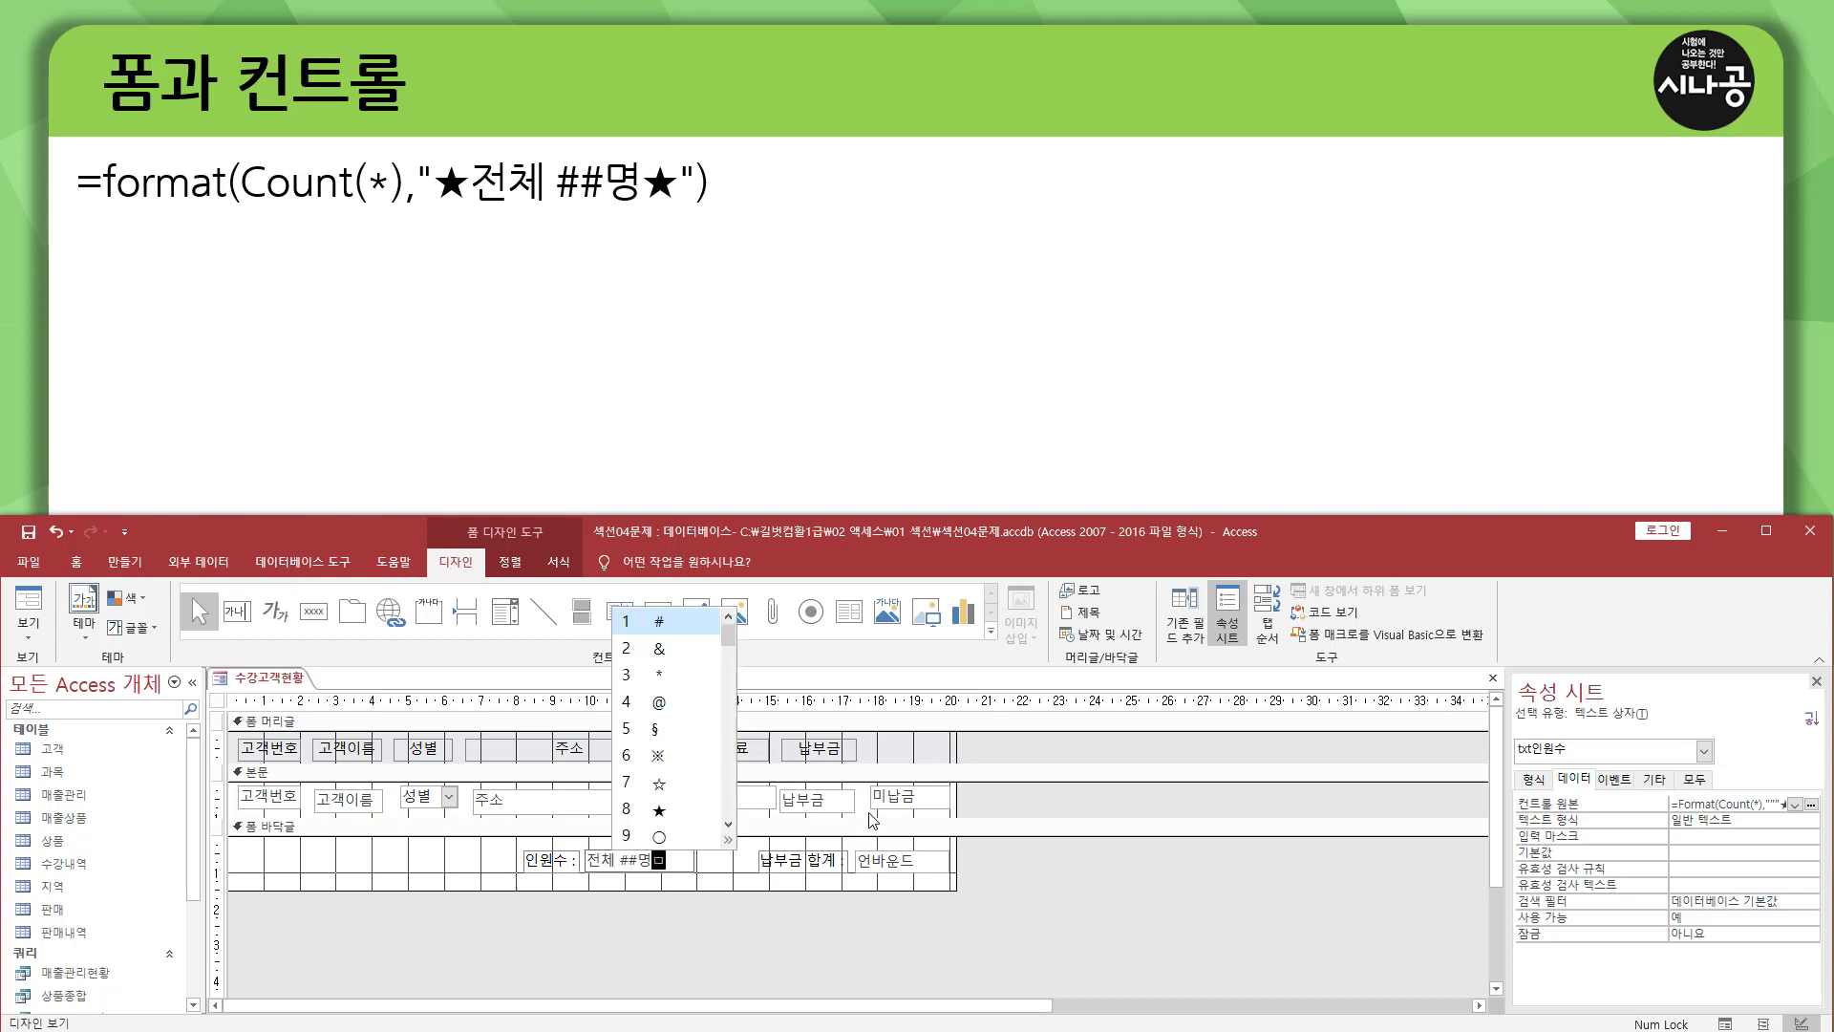
type("8")
type("\"")
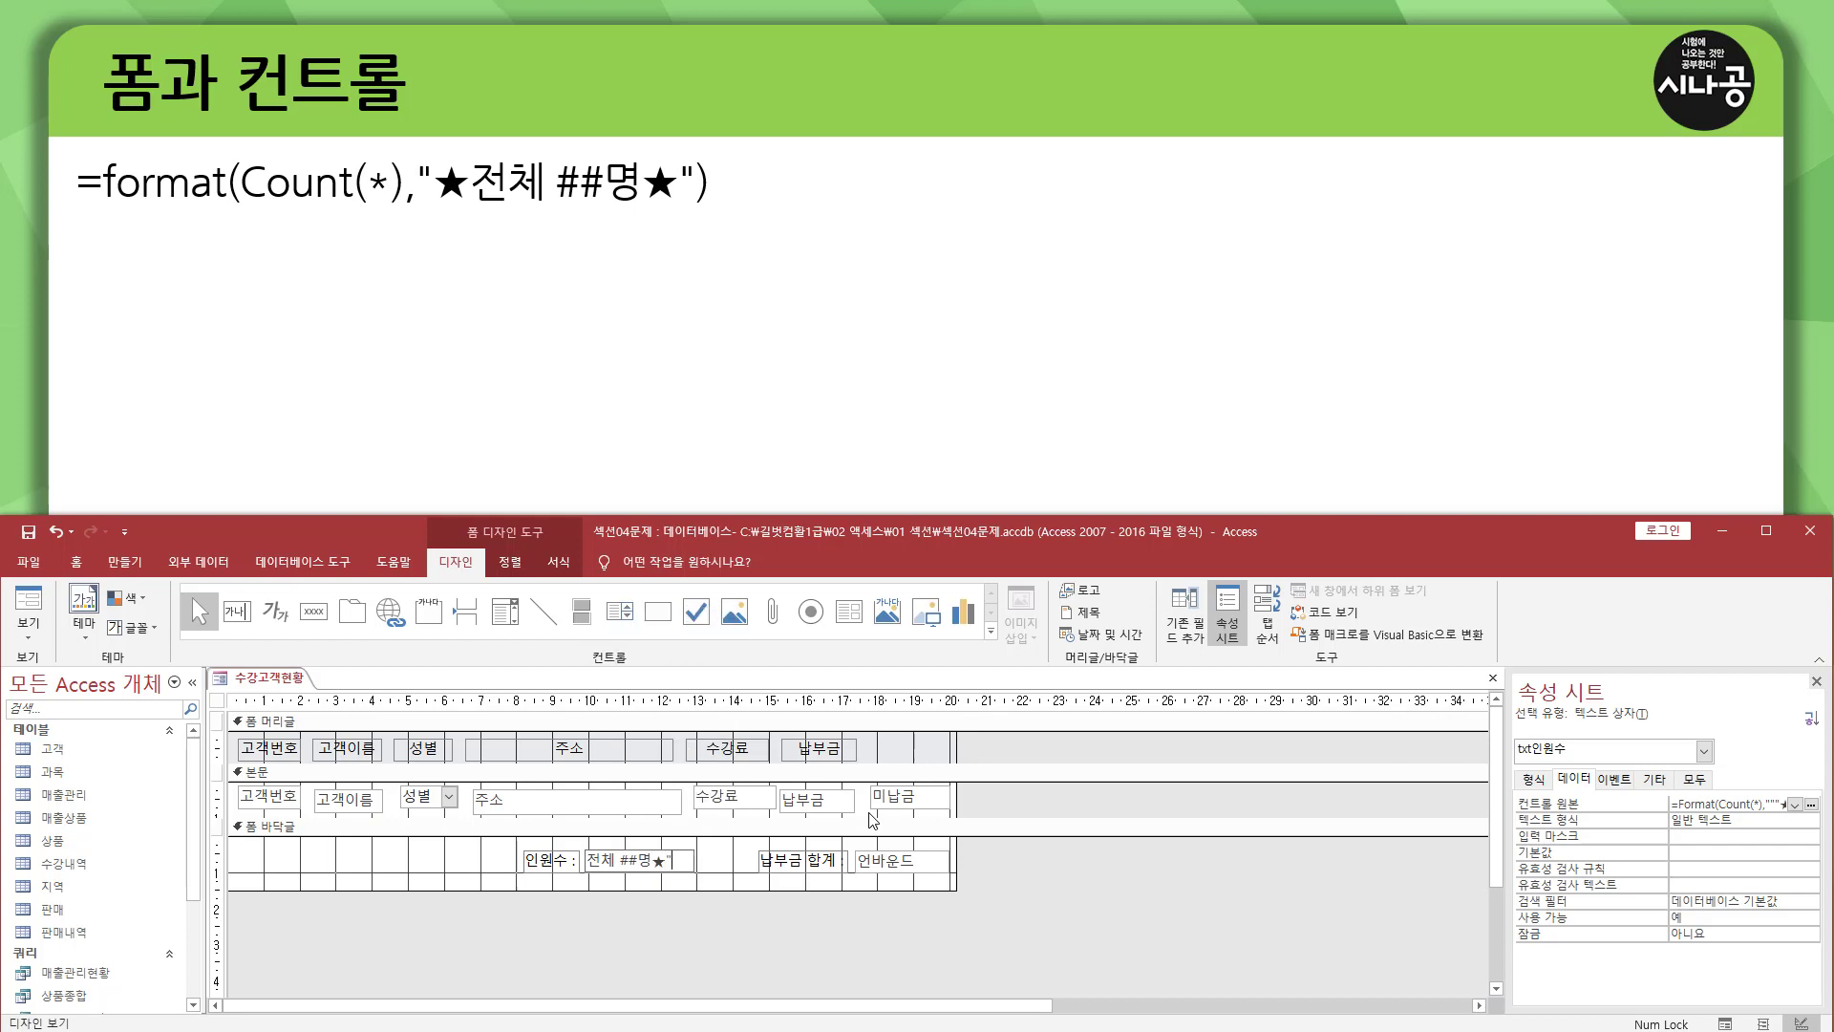
type(")")
Insert a colon enclosed in doubled quotation marks after 전체, making the txt인원수 expression =Format(Count(*),"★전체 "":"" ##명★").
key("Left")
key("Left")
key("Left")
key("Right")
key("Right")
key("Right")
key("Right")
key("Right")
type("\"\":\"\"")
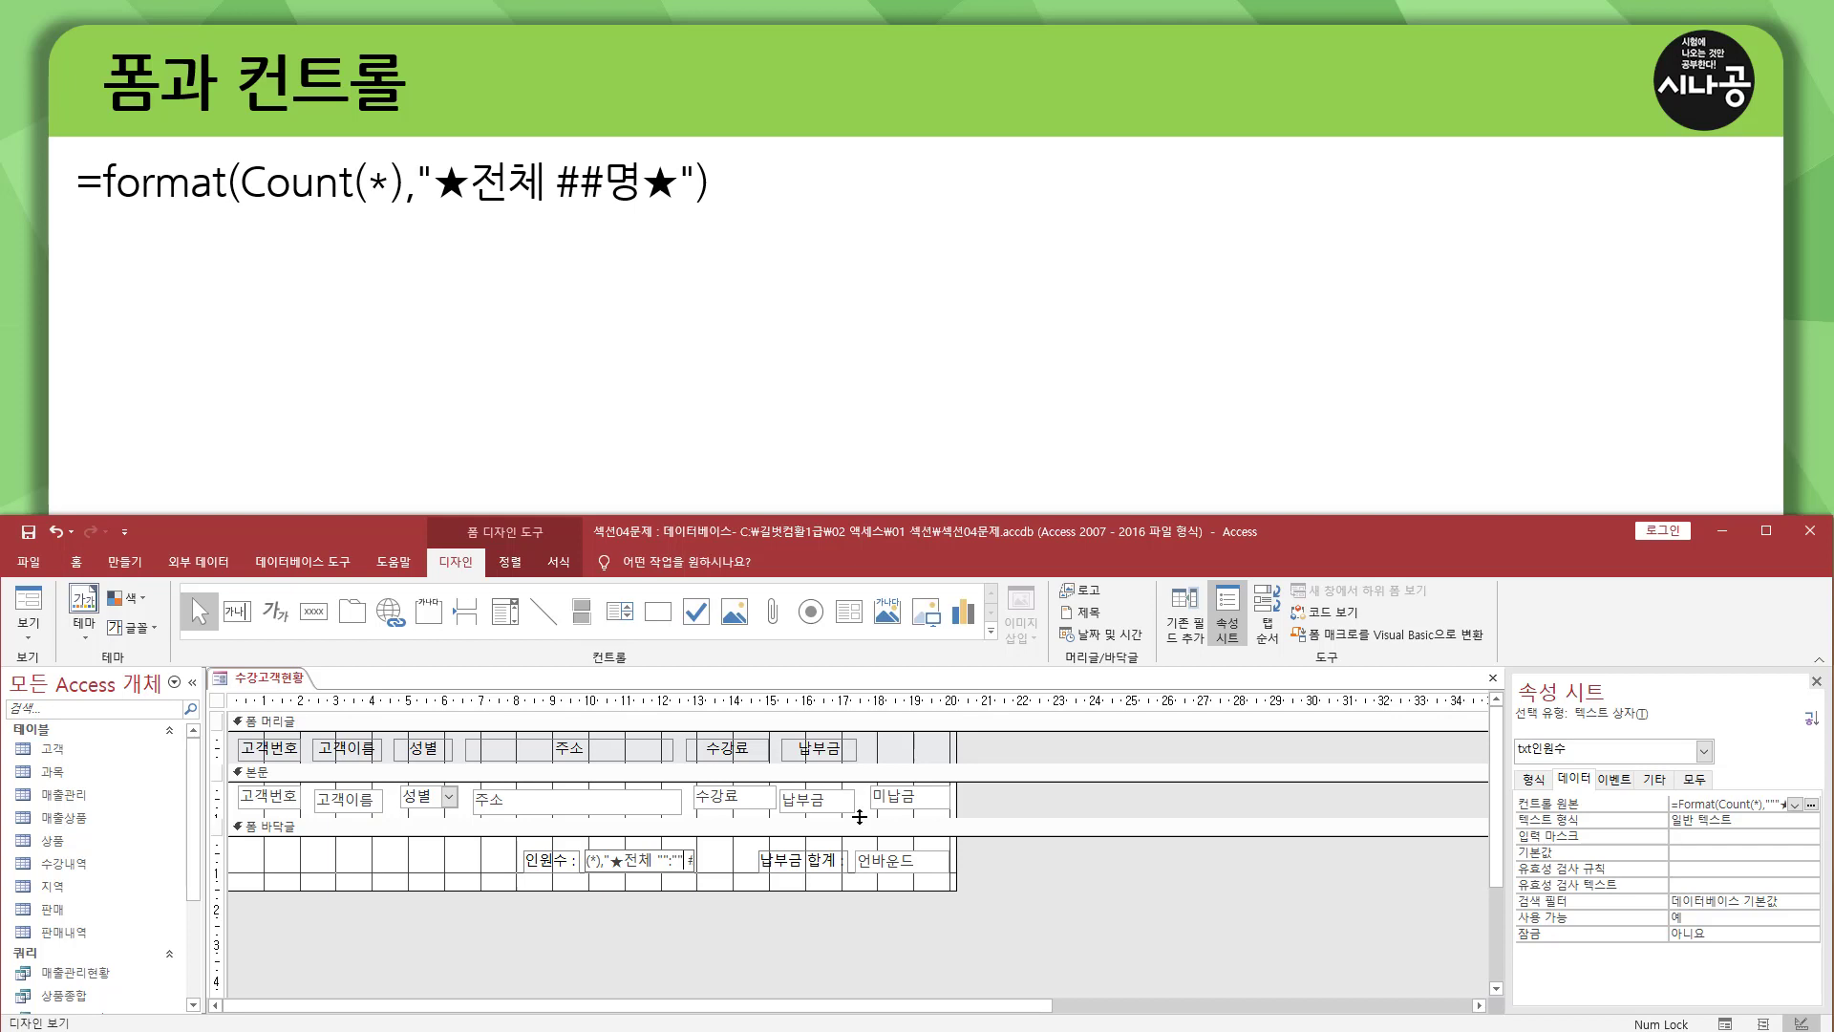
key("End")
key("shift+Home")
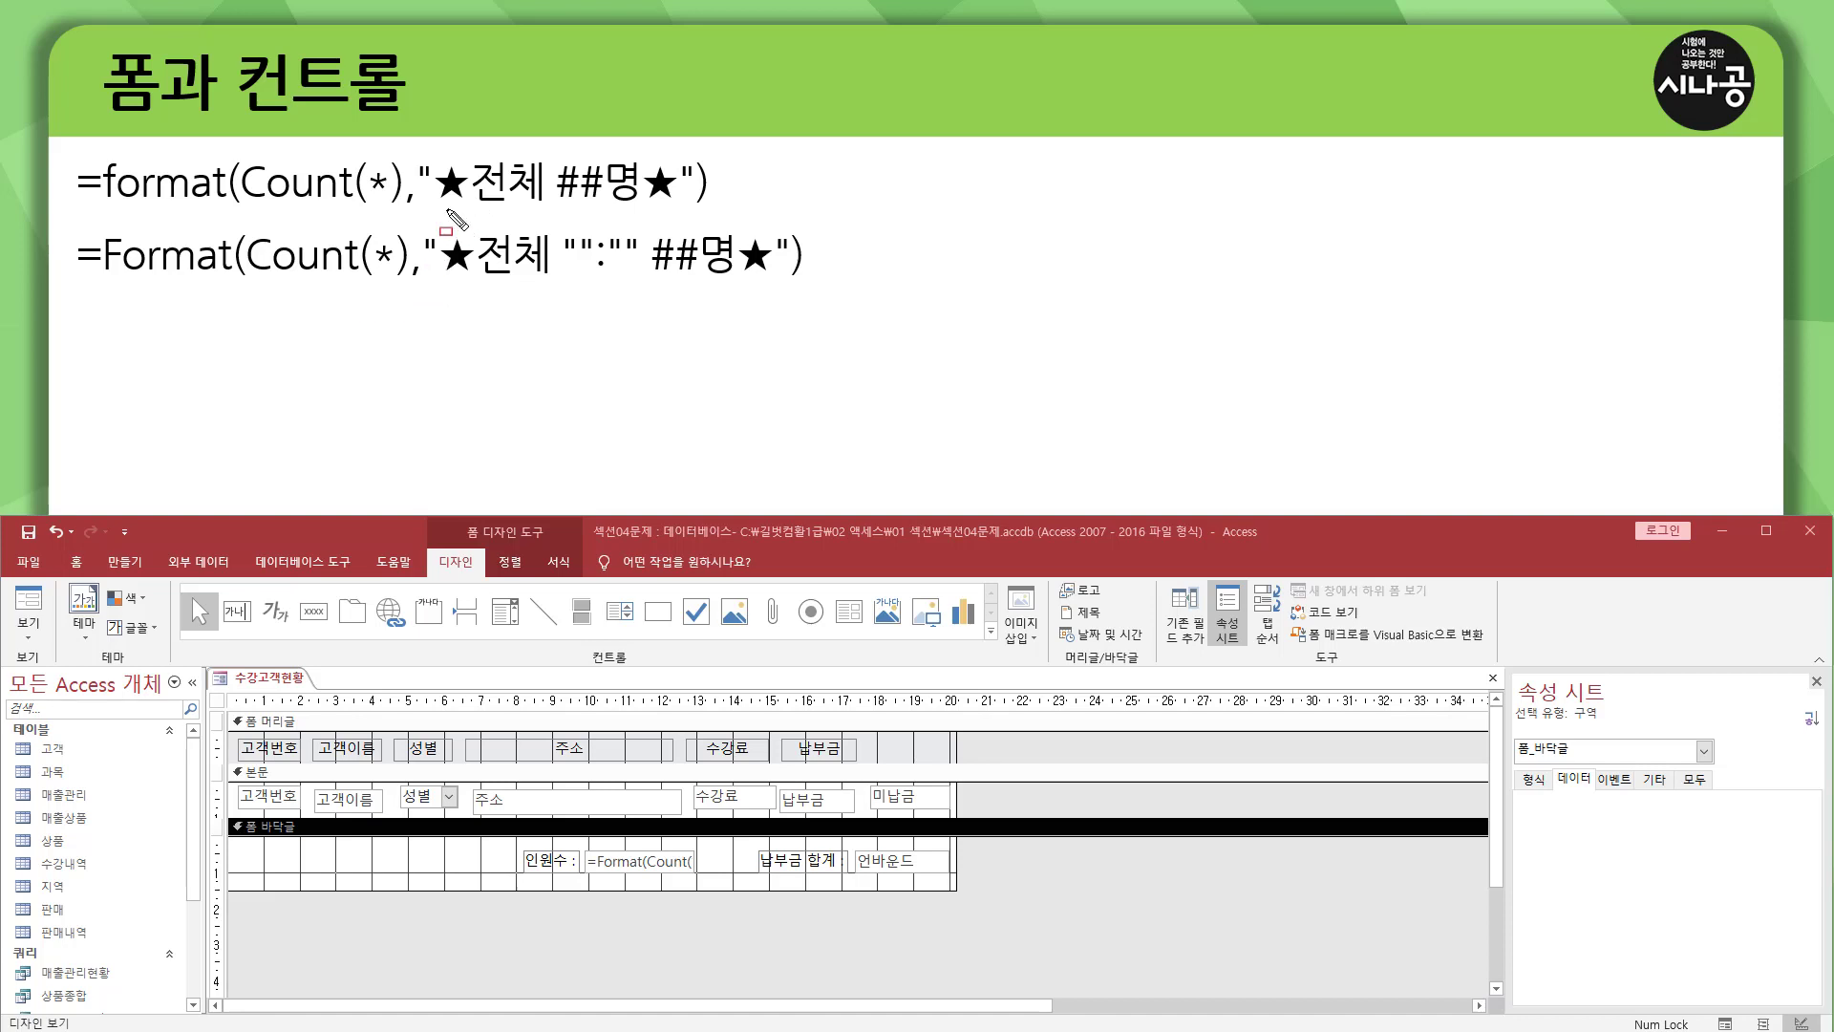
left_click_drag(428, 205, 690, 208)
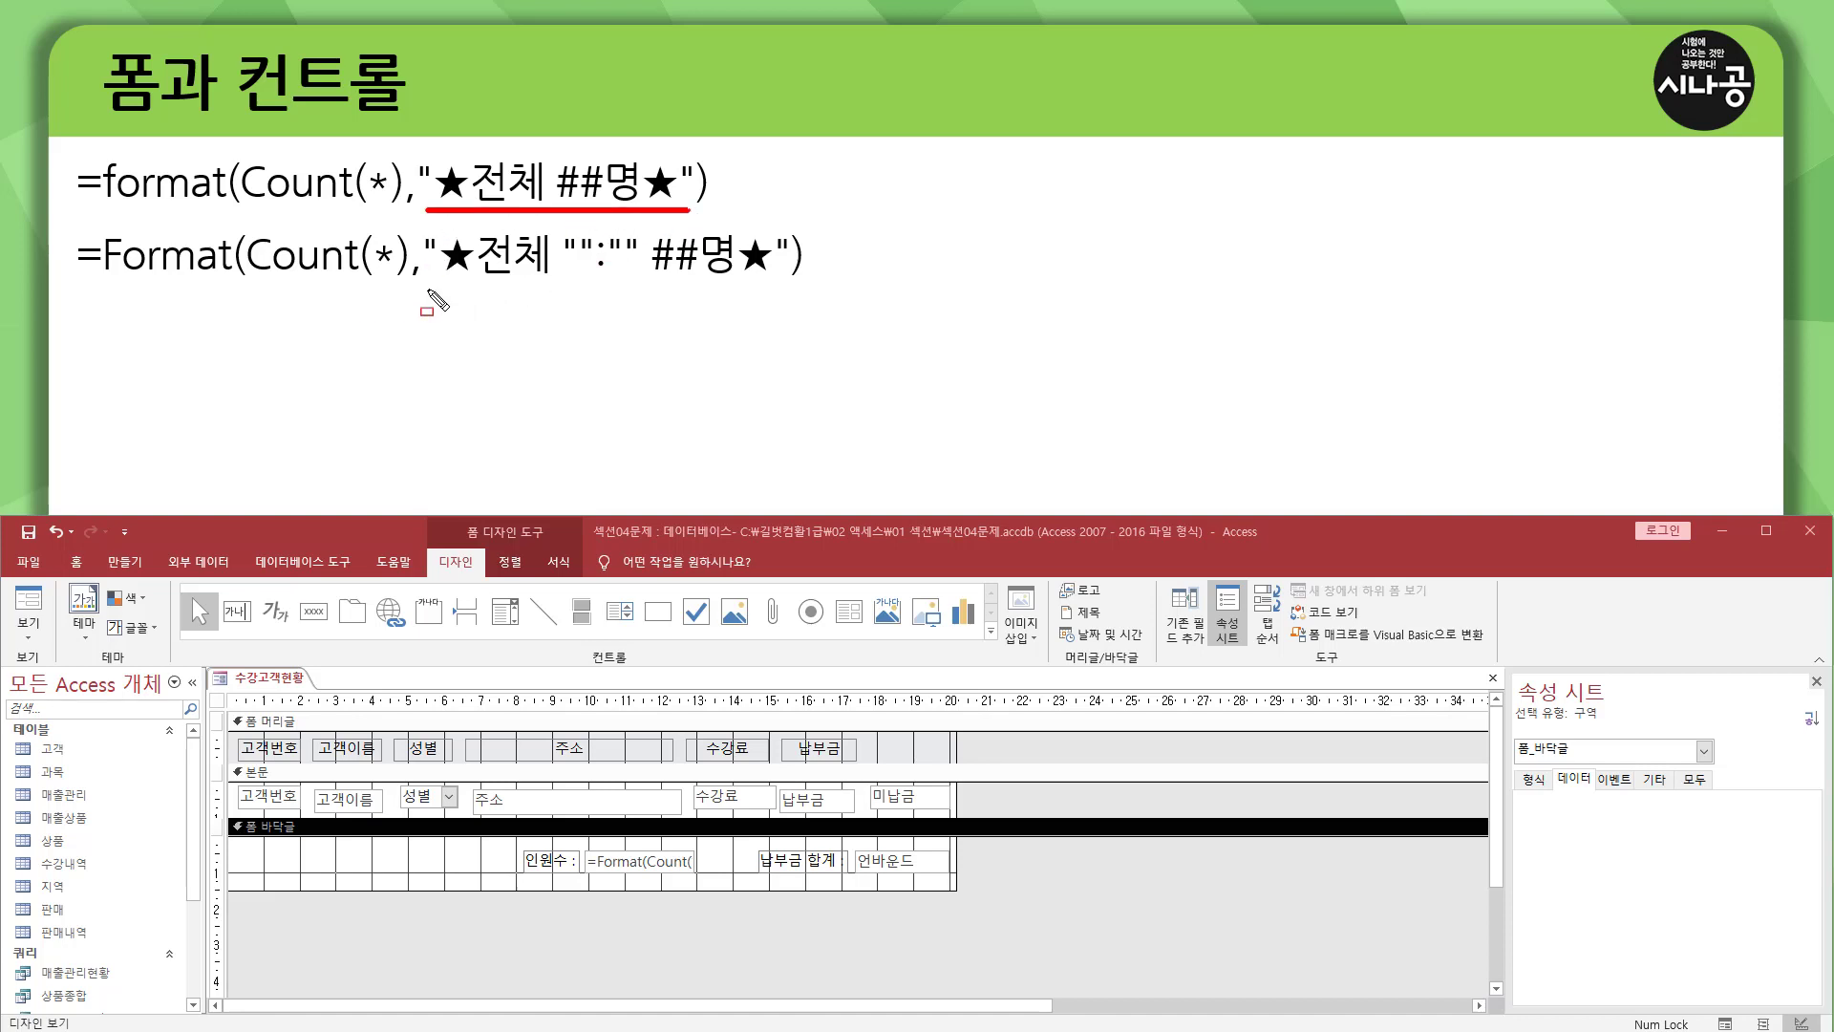
left_click_drag(428, 289, 839, 289)
mouse_move(560, 244)
left_mouse_down()
mouse_move(566, 229)
mouse_move(644, 279)
left_mouse_up()
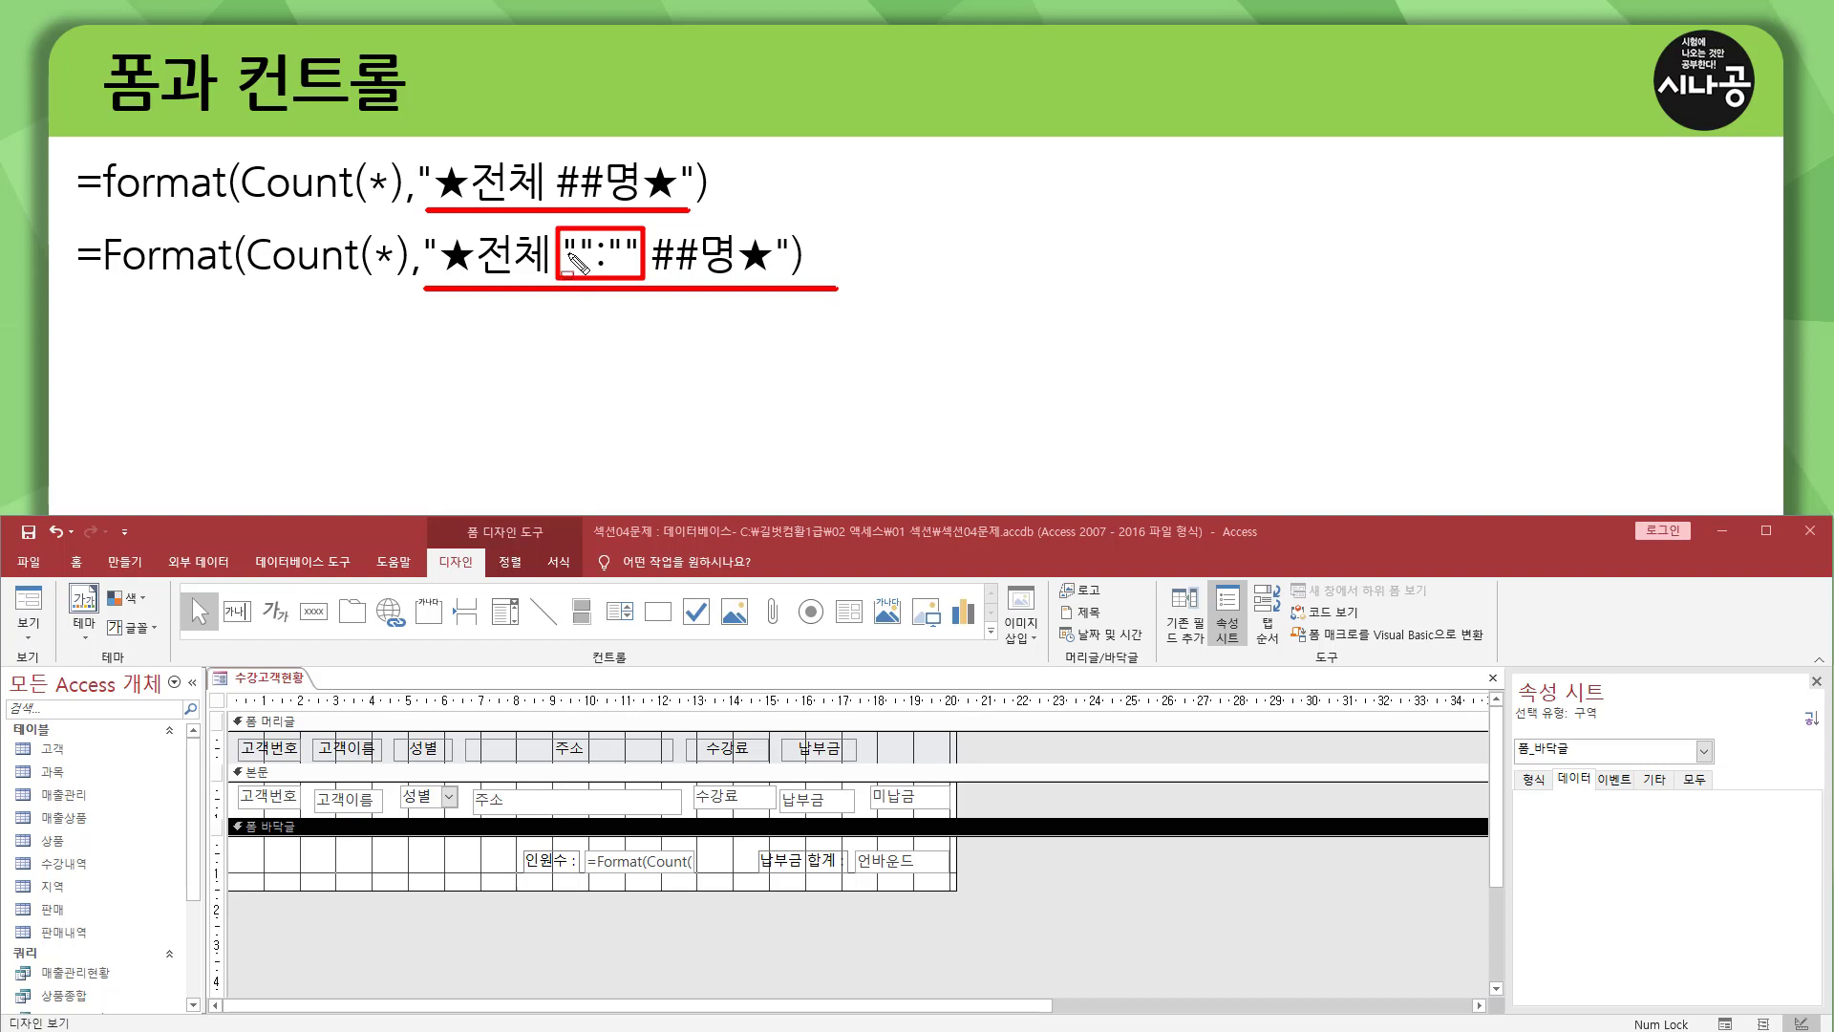
left_click_drag(566, 254, 636, 255)
key("Escape")
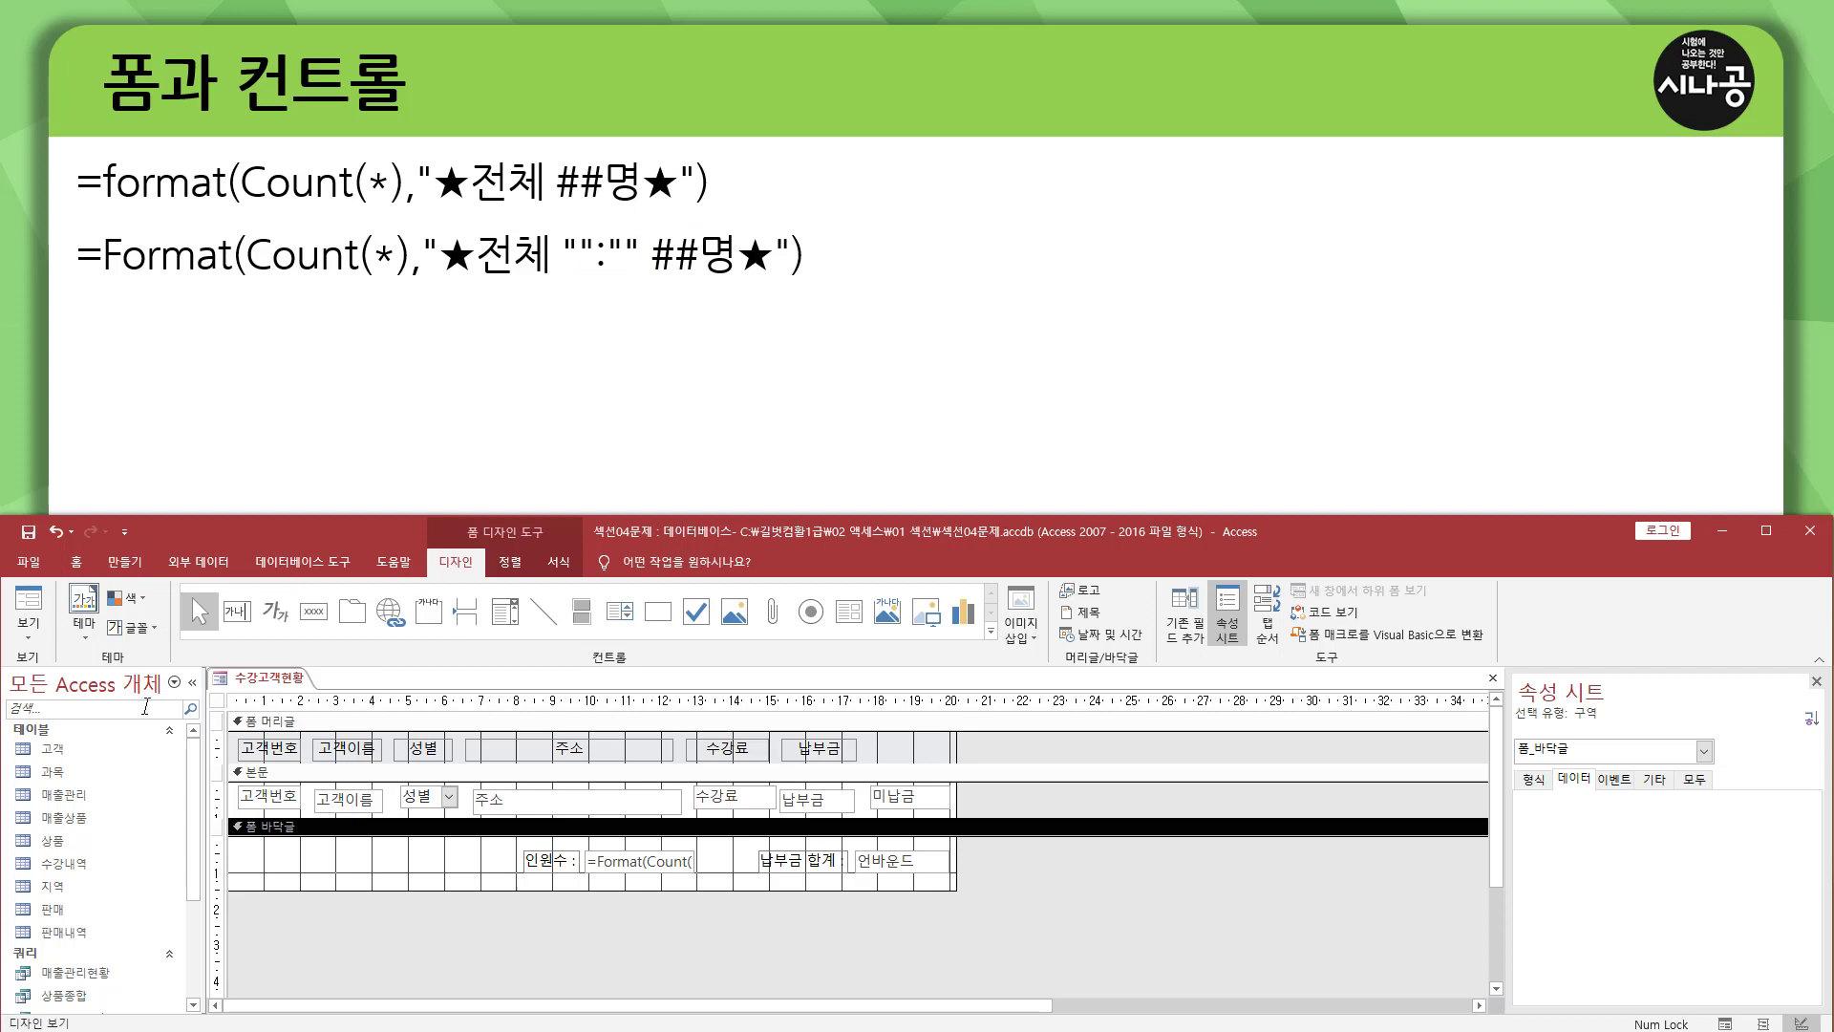
Check in form view how the 인원수 box displays the colon in the formatted count, and return to design view.
left_click(36, 602)
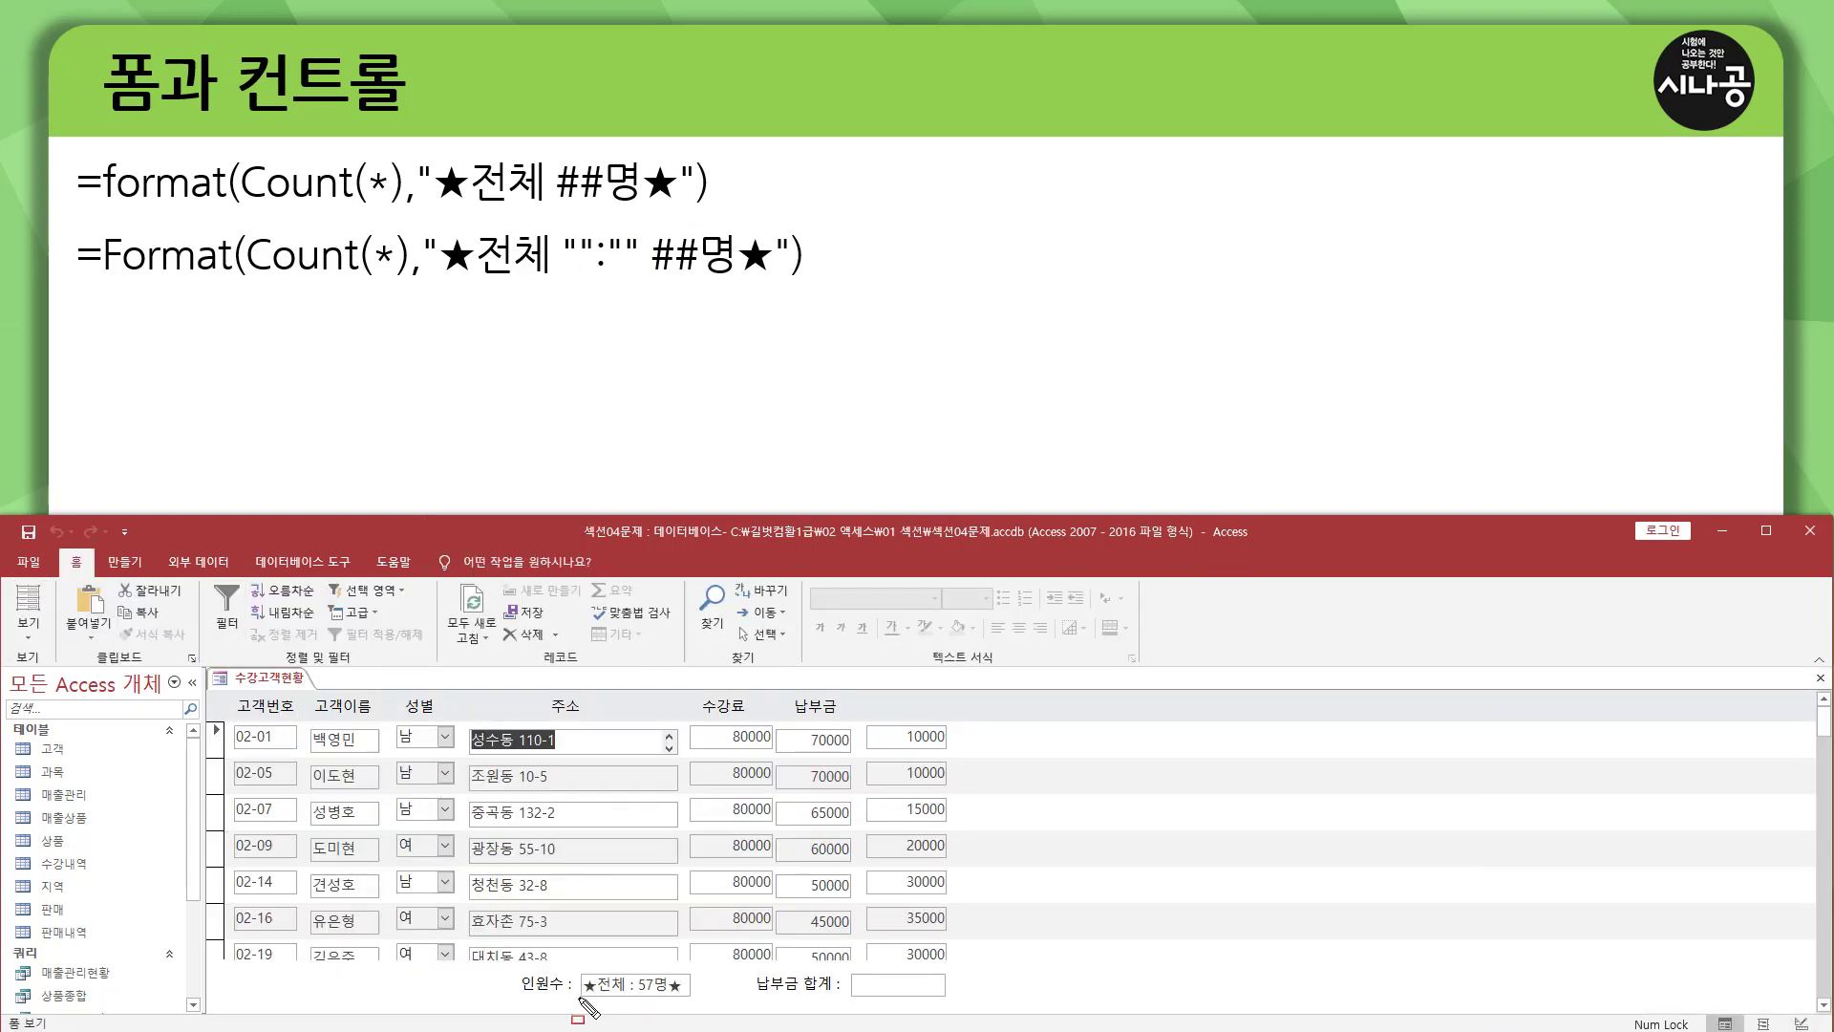
left_click_drag(578, 998, 687, 1000)
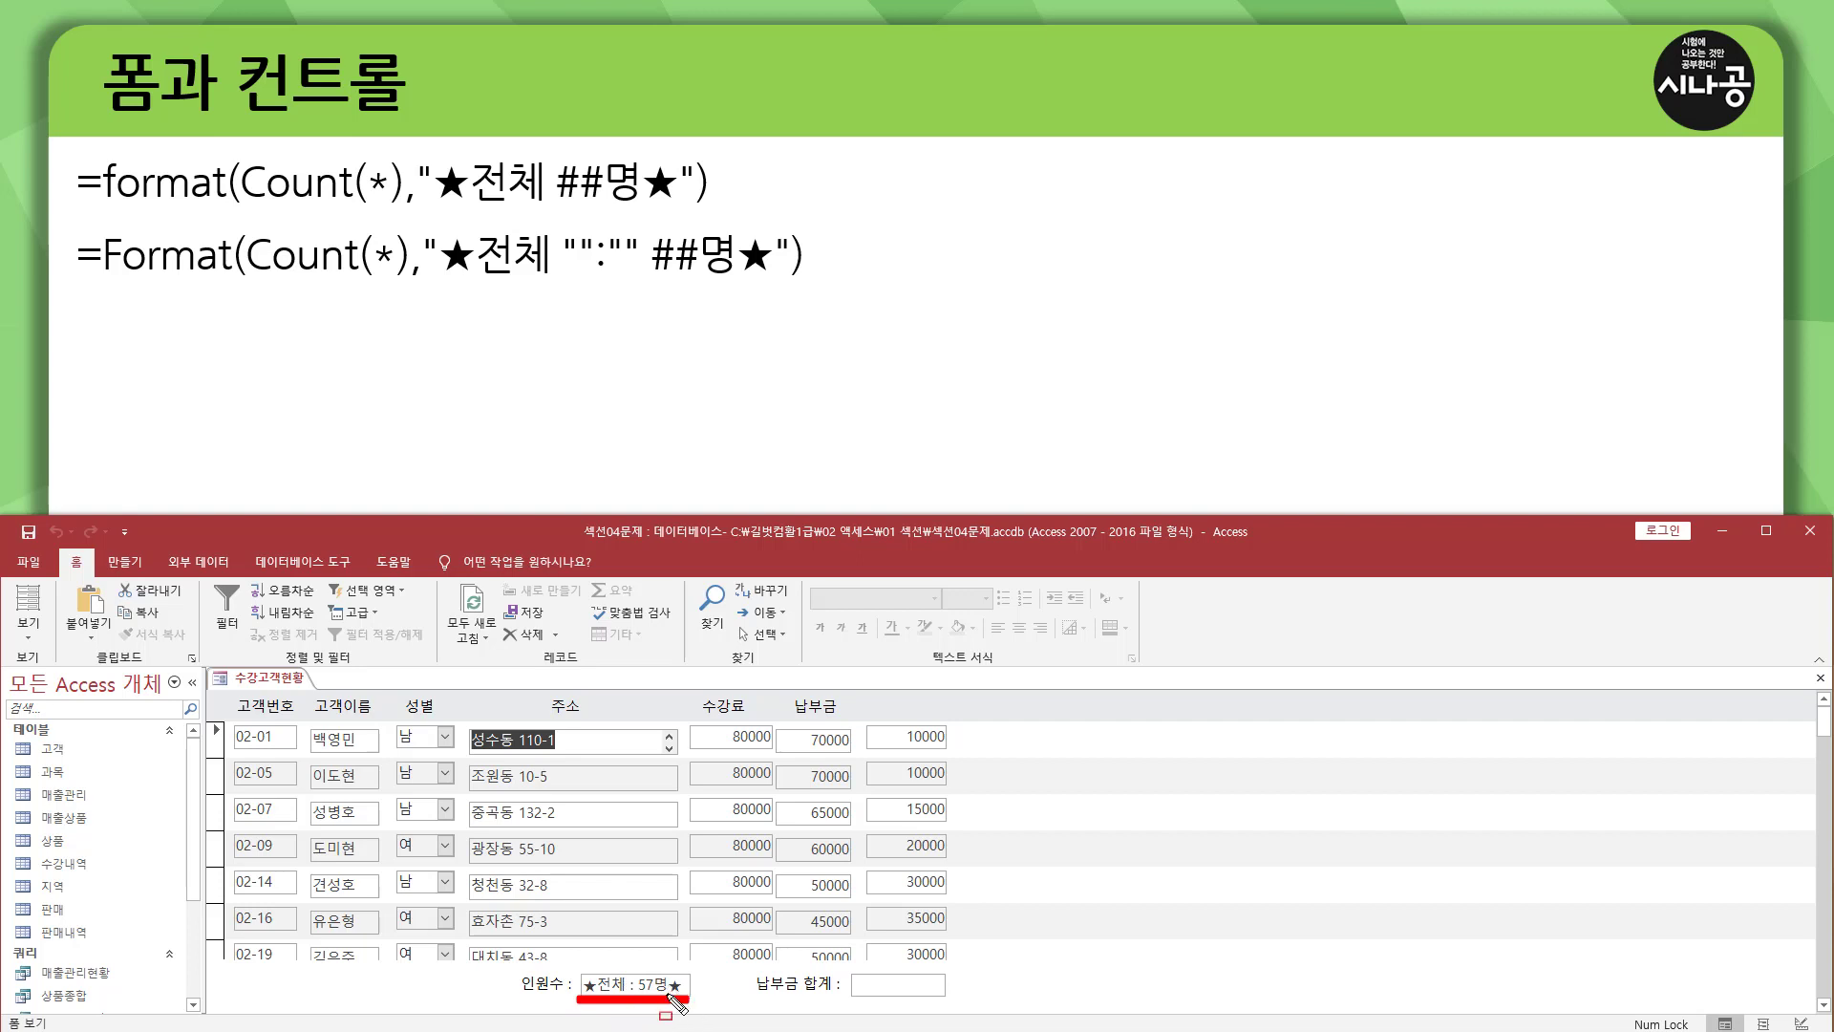
key("Escape")
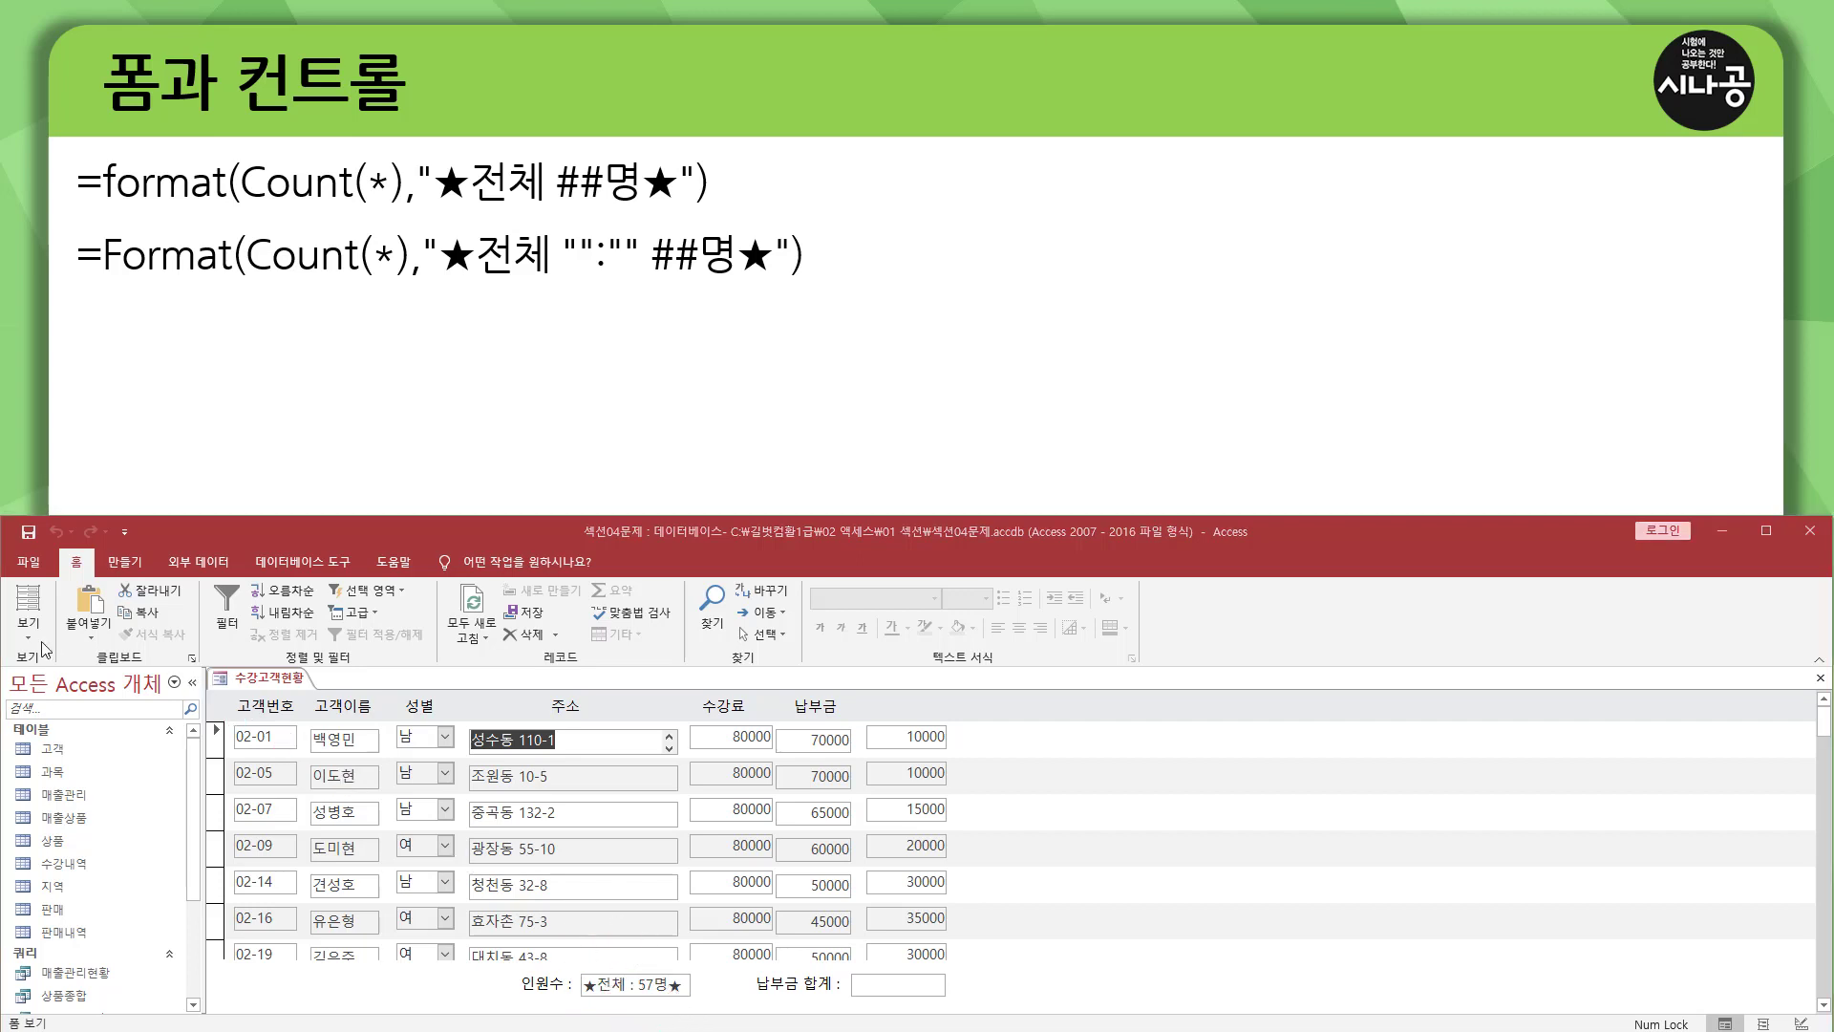
left_click(28, 630)
left_click(91, 754)
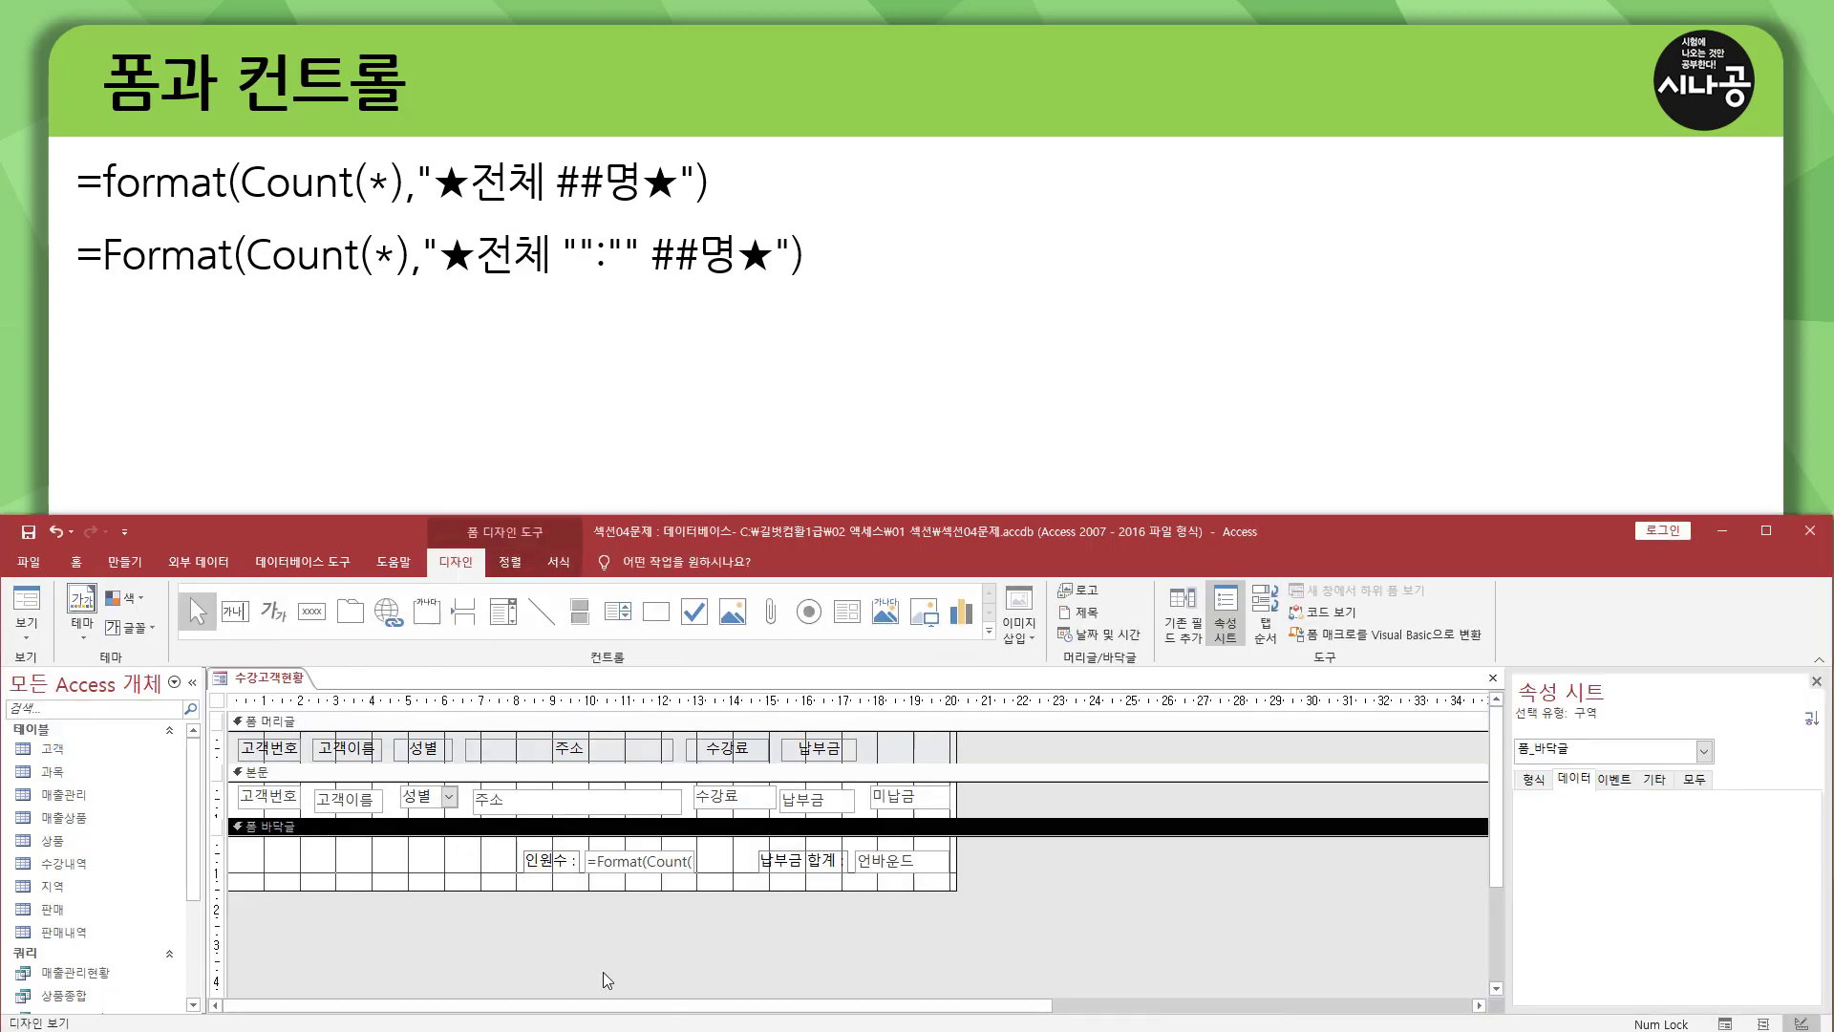
Read through the converted Format expression stored in the txt인원수 text box.
left_click(645, 865)
left_click(643, 866)
left_click_drag(587, 862, 725, 864)
left_click(626, 860)
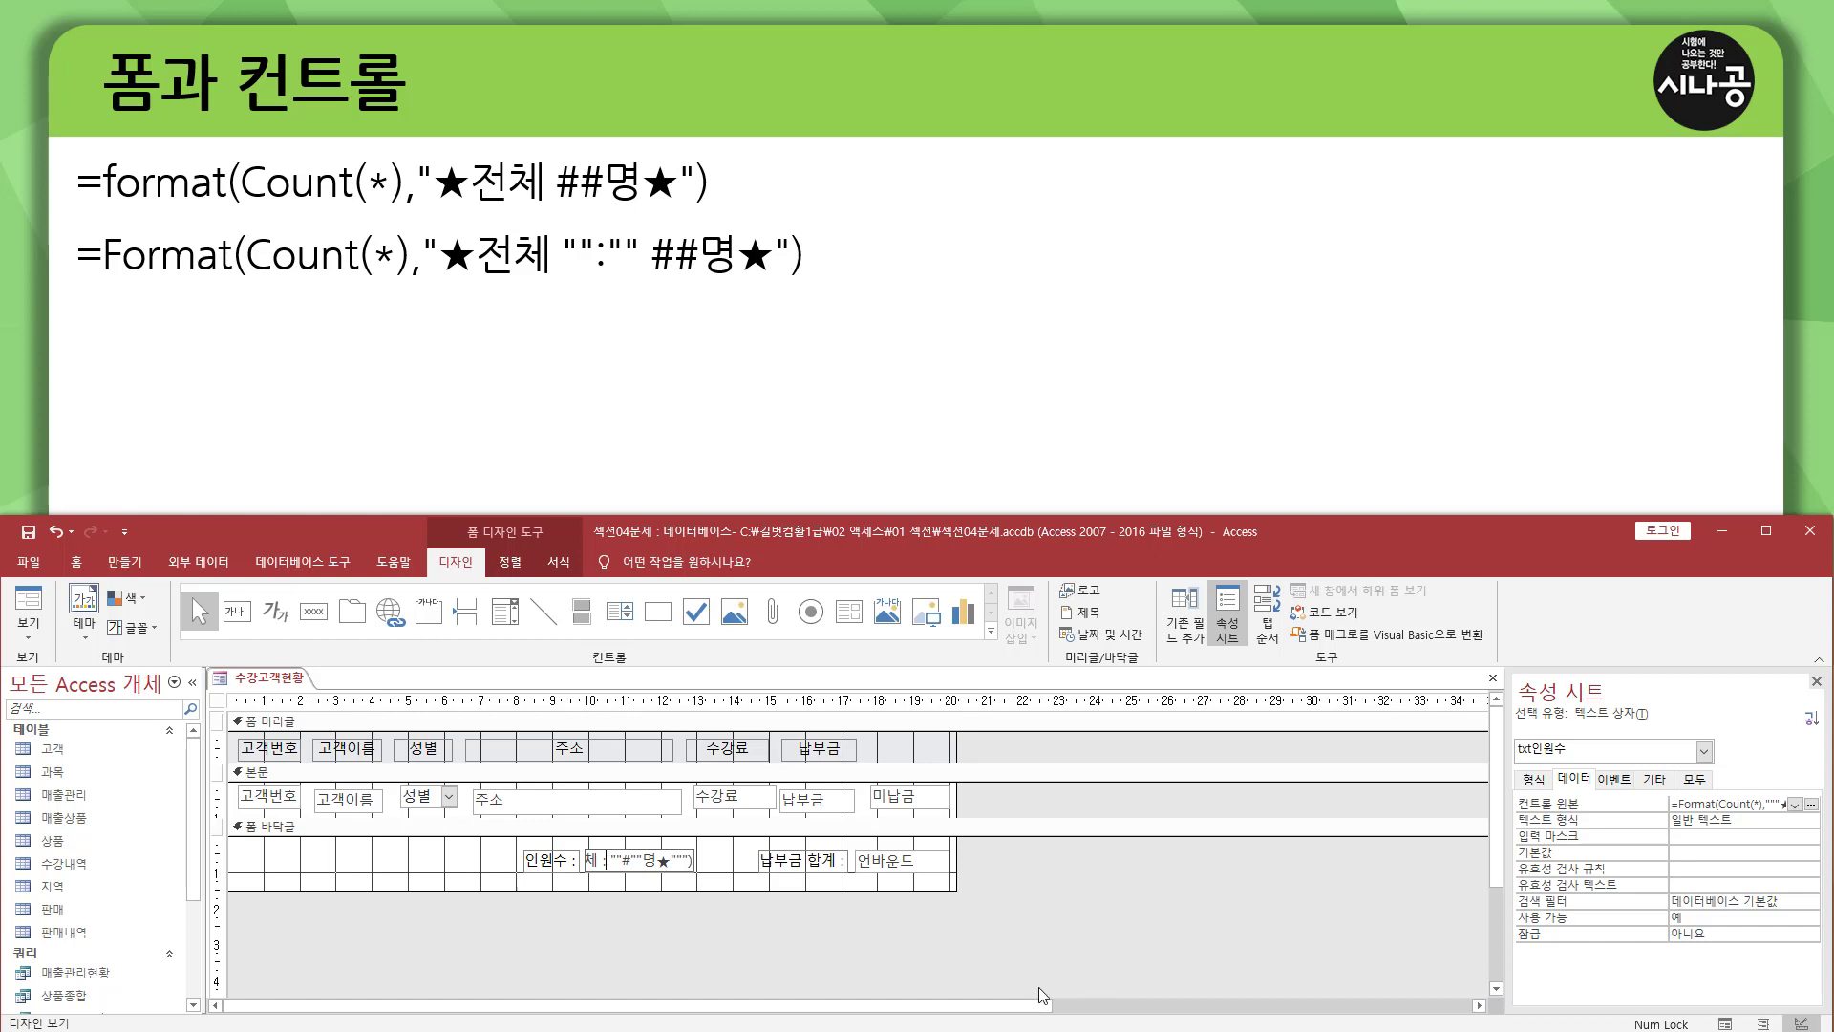
key("Left")
key("Left")
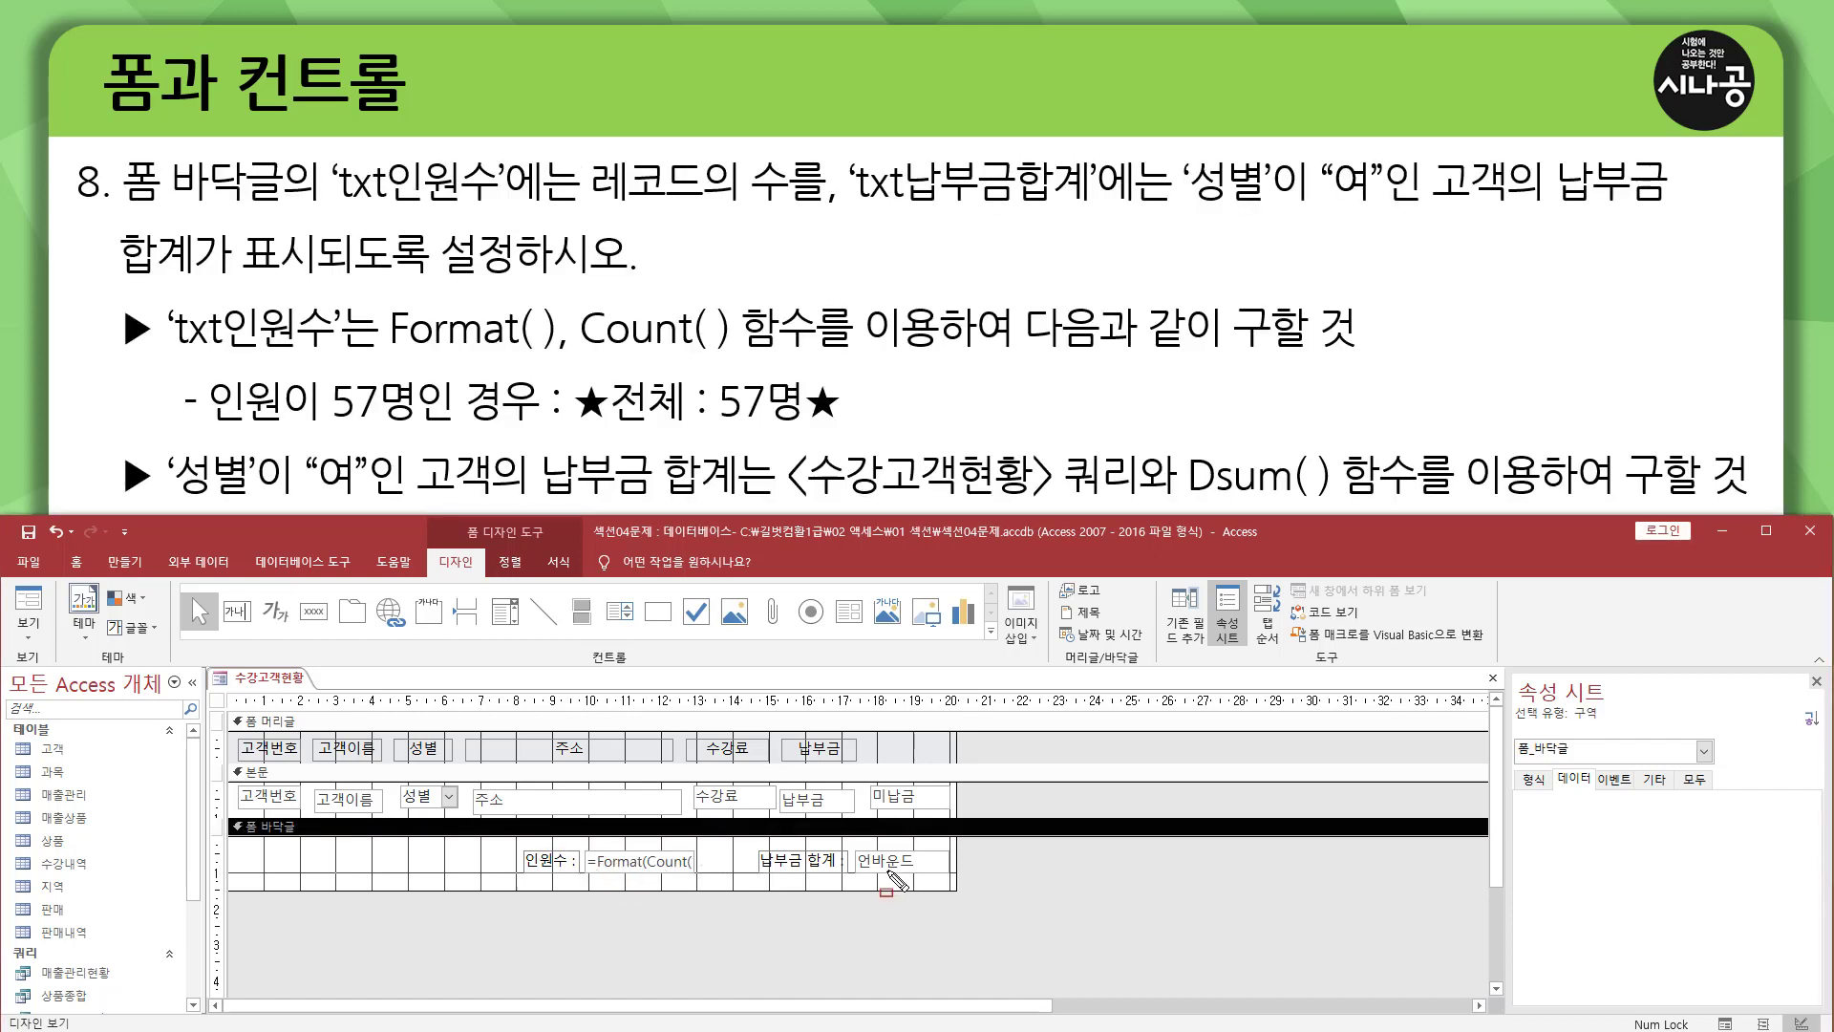
mouse_move(753, 876)
left_mouse_down()
mouse_move(944, 876)
mouse_move(852, 851)
mouse_move(951, 884)
left_mouse_up()
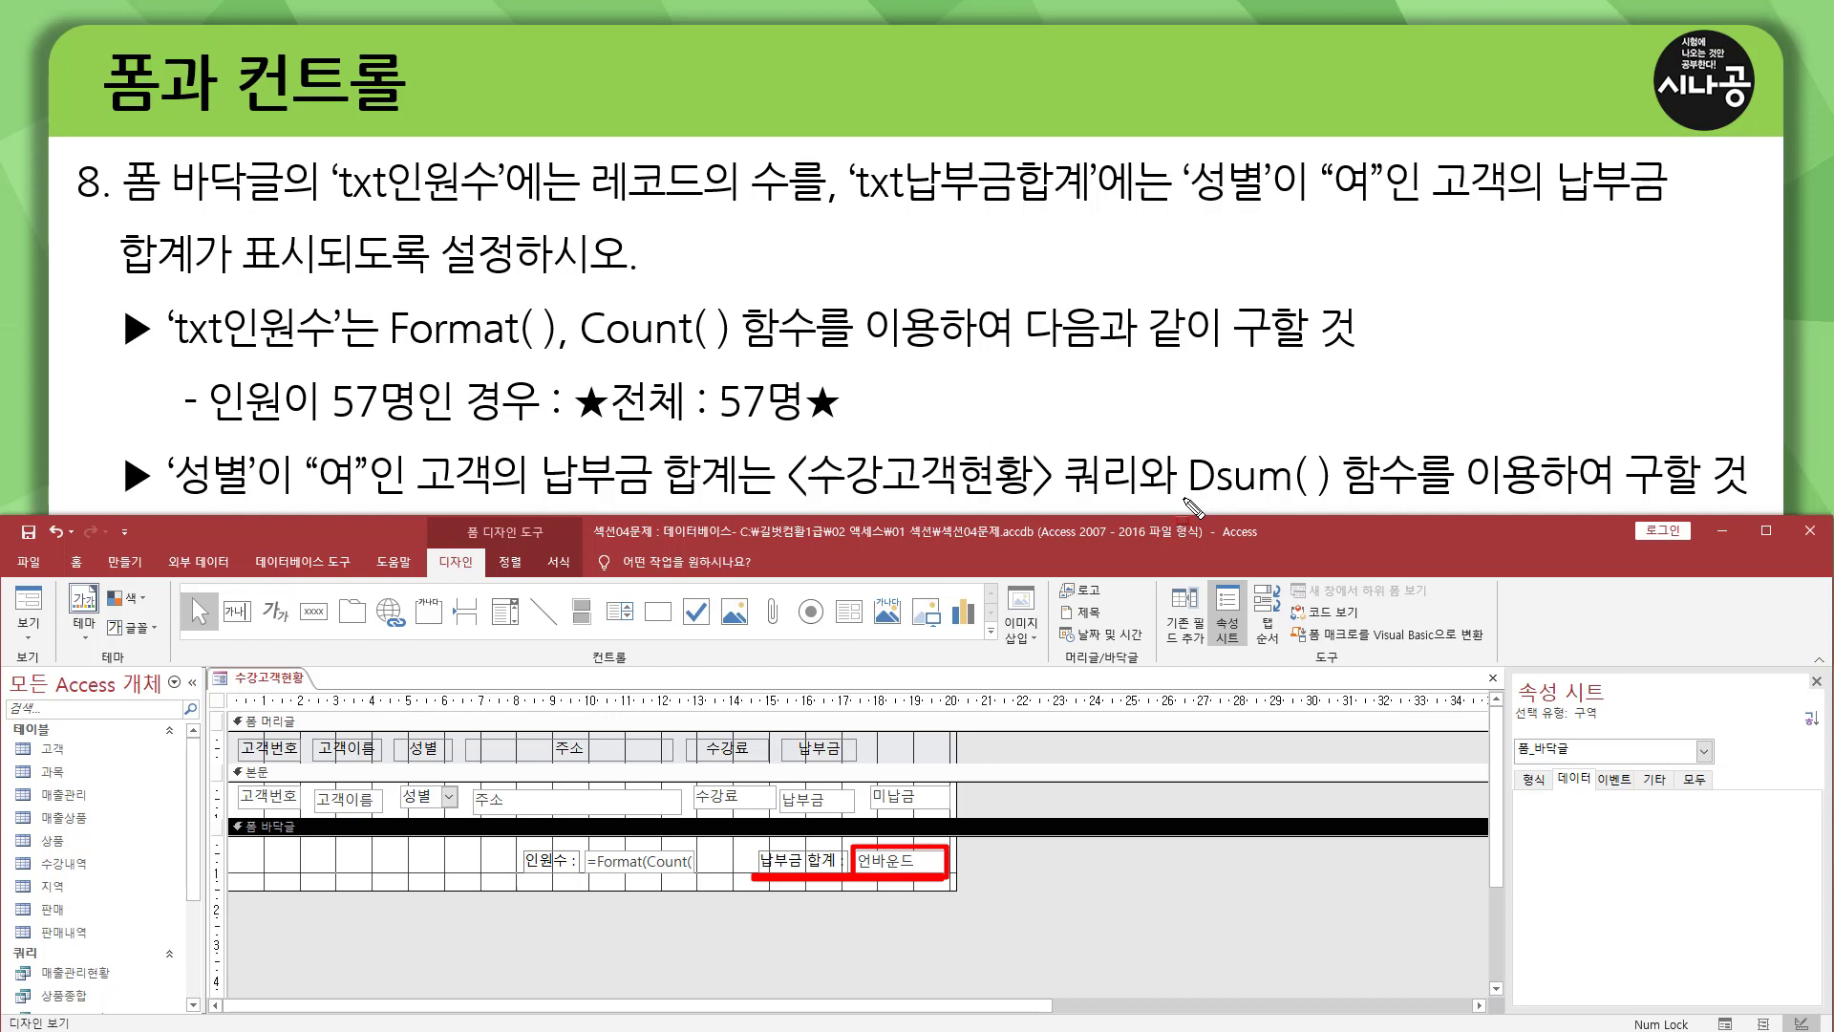
left_click_drag(1184, 498, 1731, 497)
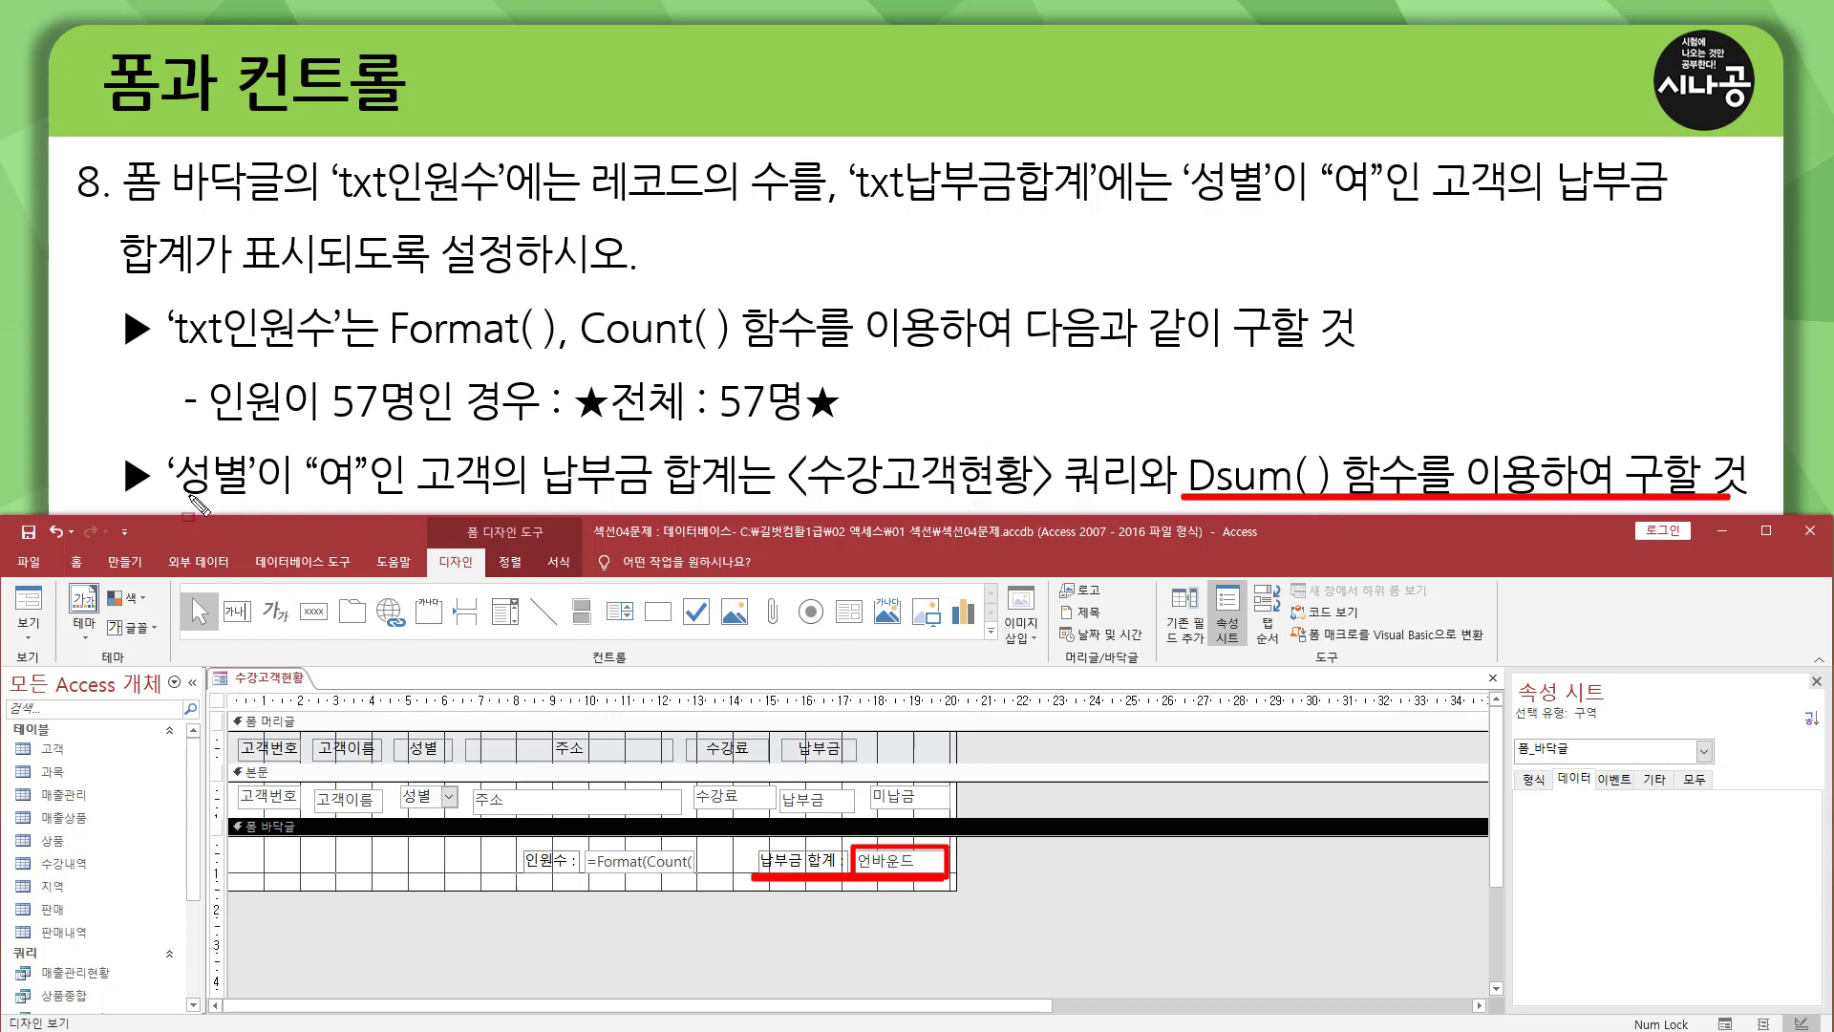
mouse_move(161, 445)
left_mouse_down()
mouse_move(186, 482)
mouse_move(387, 526)
mouse_move(373, 505)
left_mouse_up()
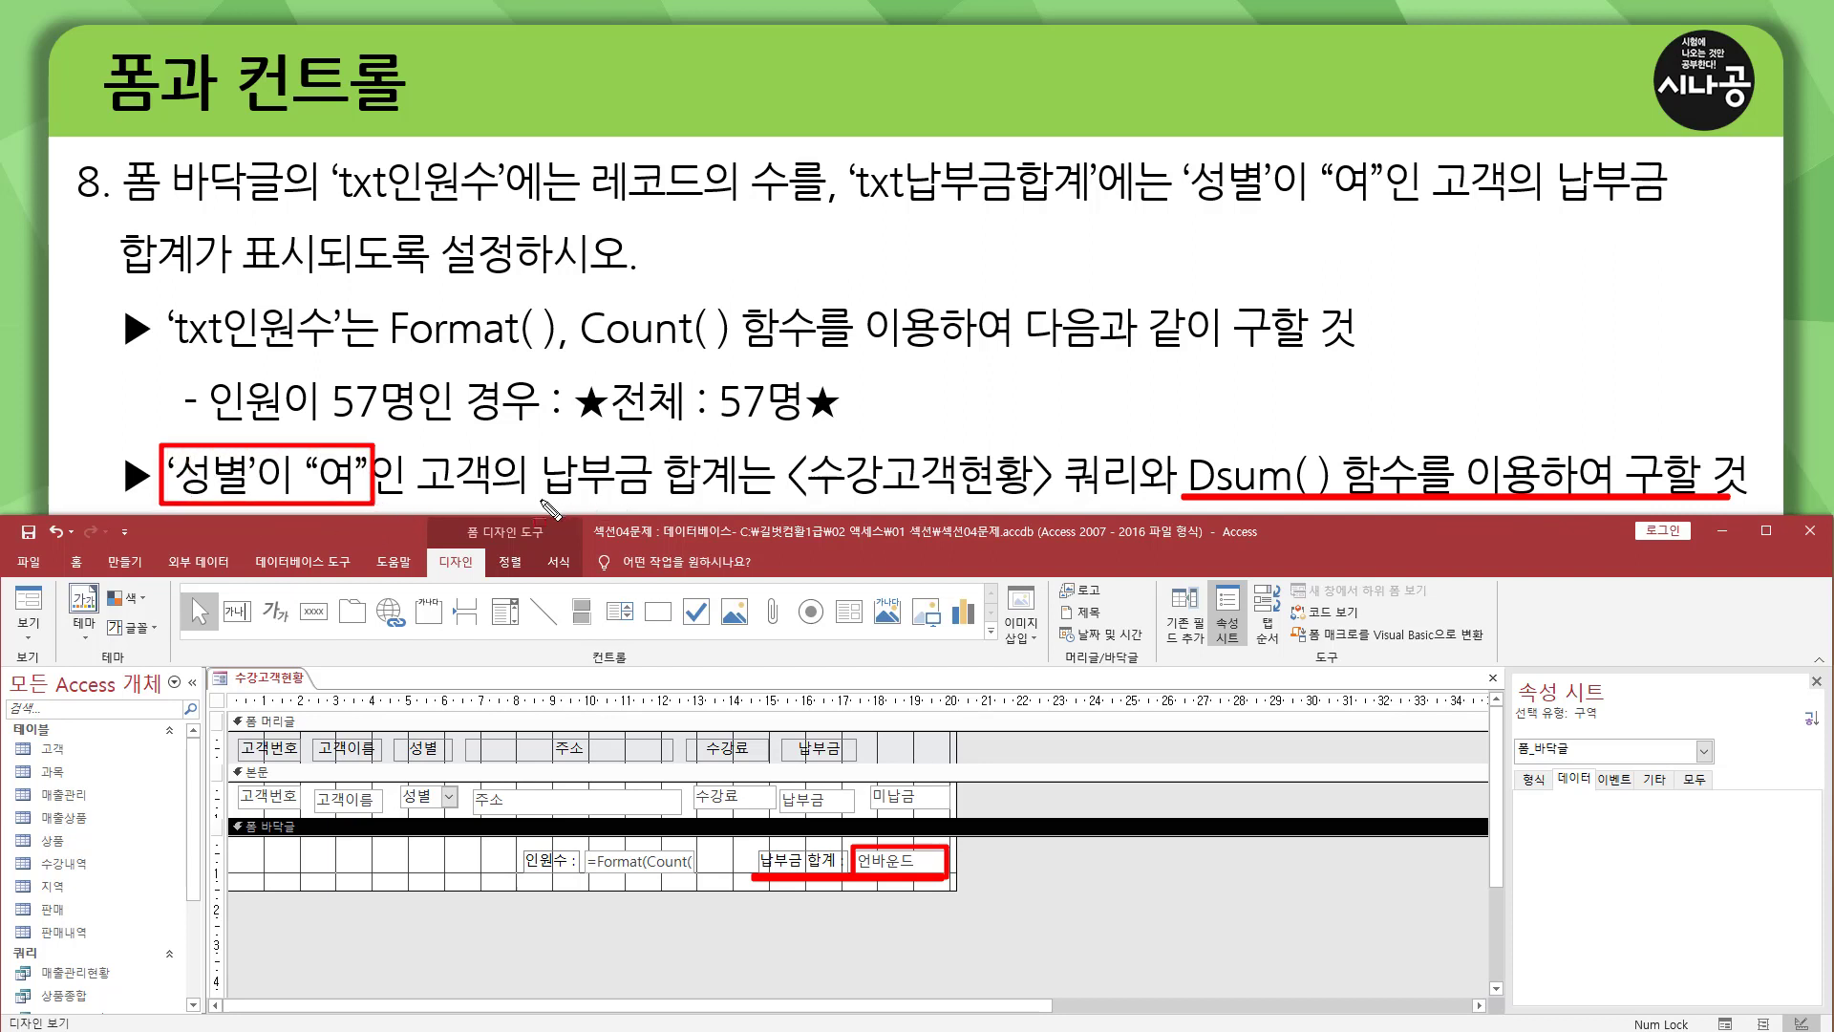
left_click_drag(540, 500, 732, 500)
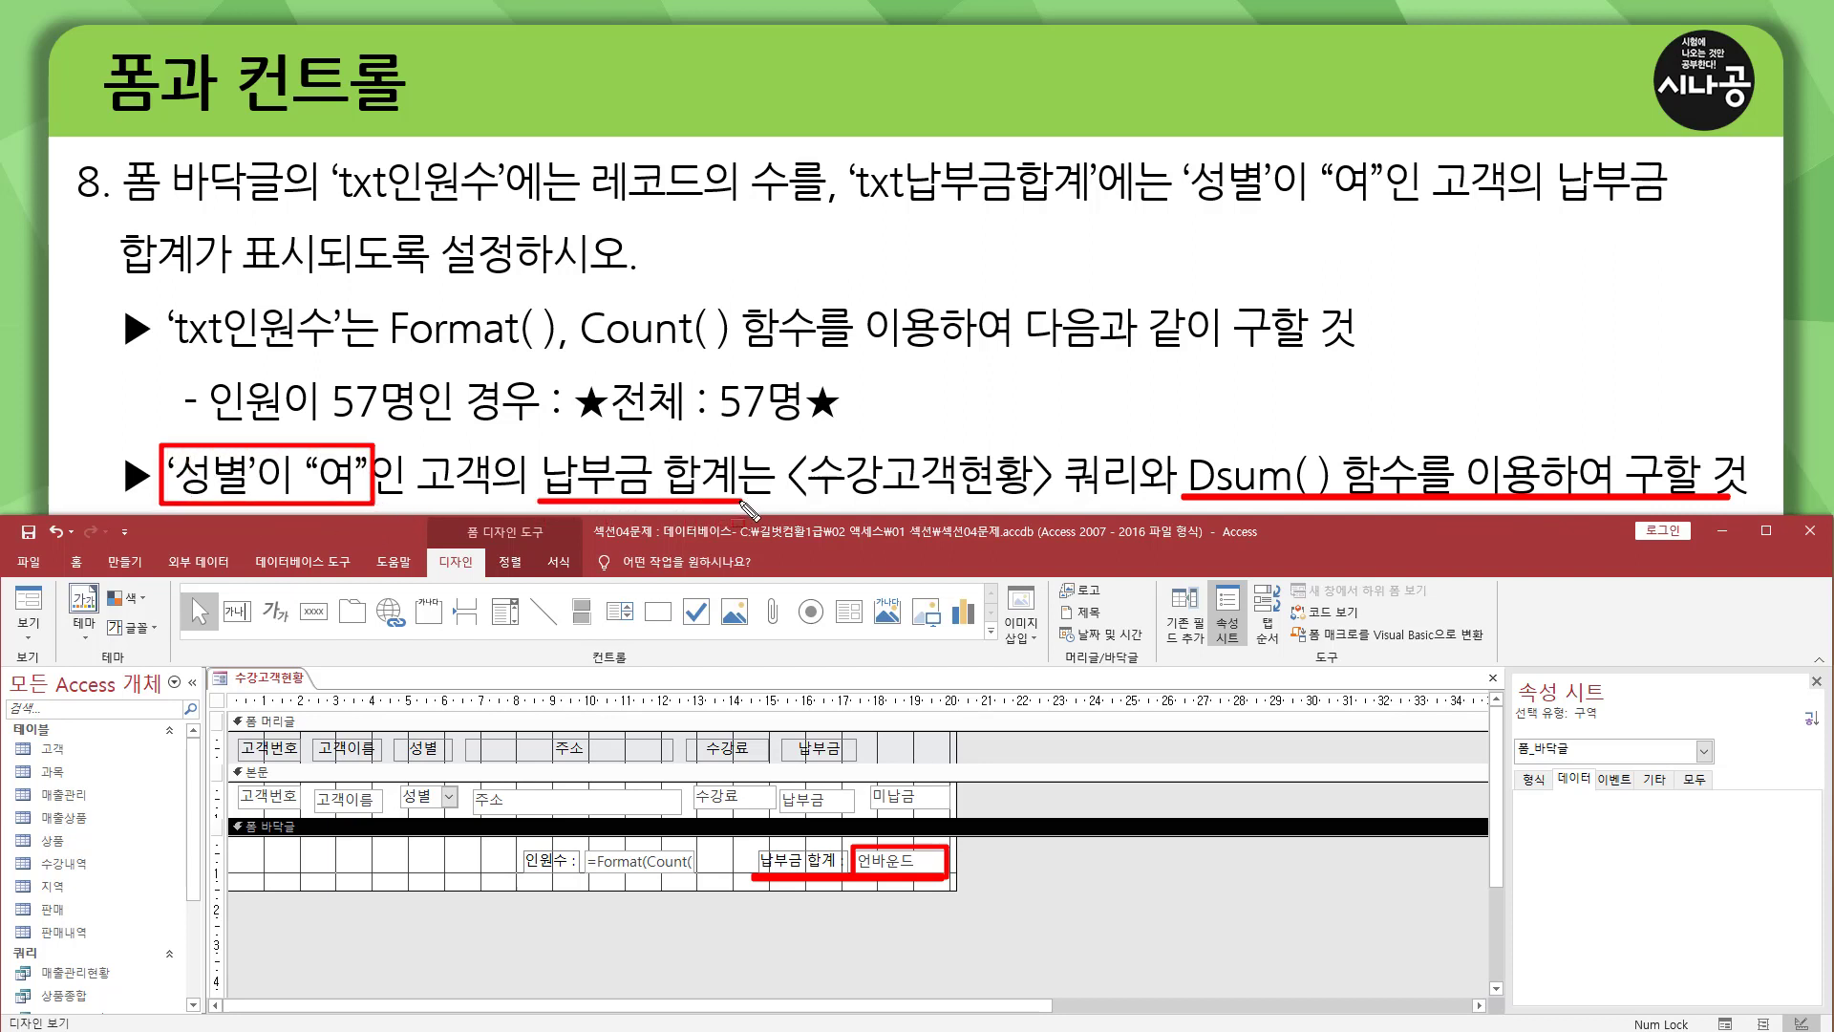
mouse_move(780, 442)
left_mouse_down()
mouse_move(807, 503)
mouse_move(1145, 502)
left_mouse_up()
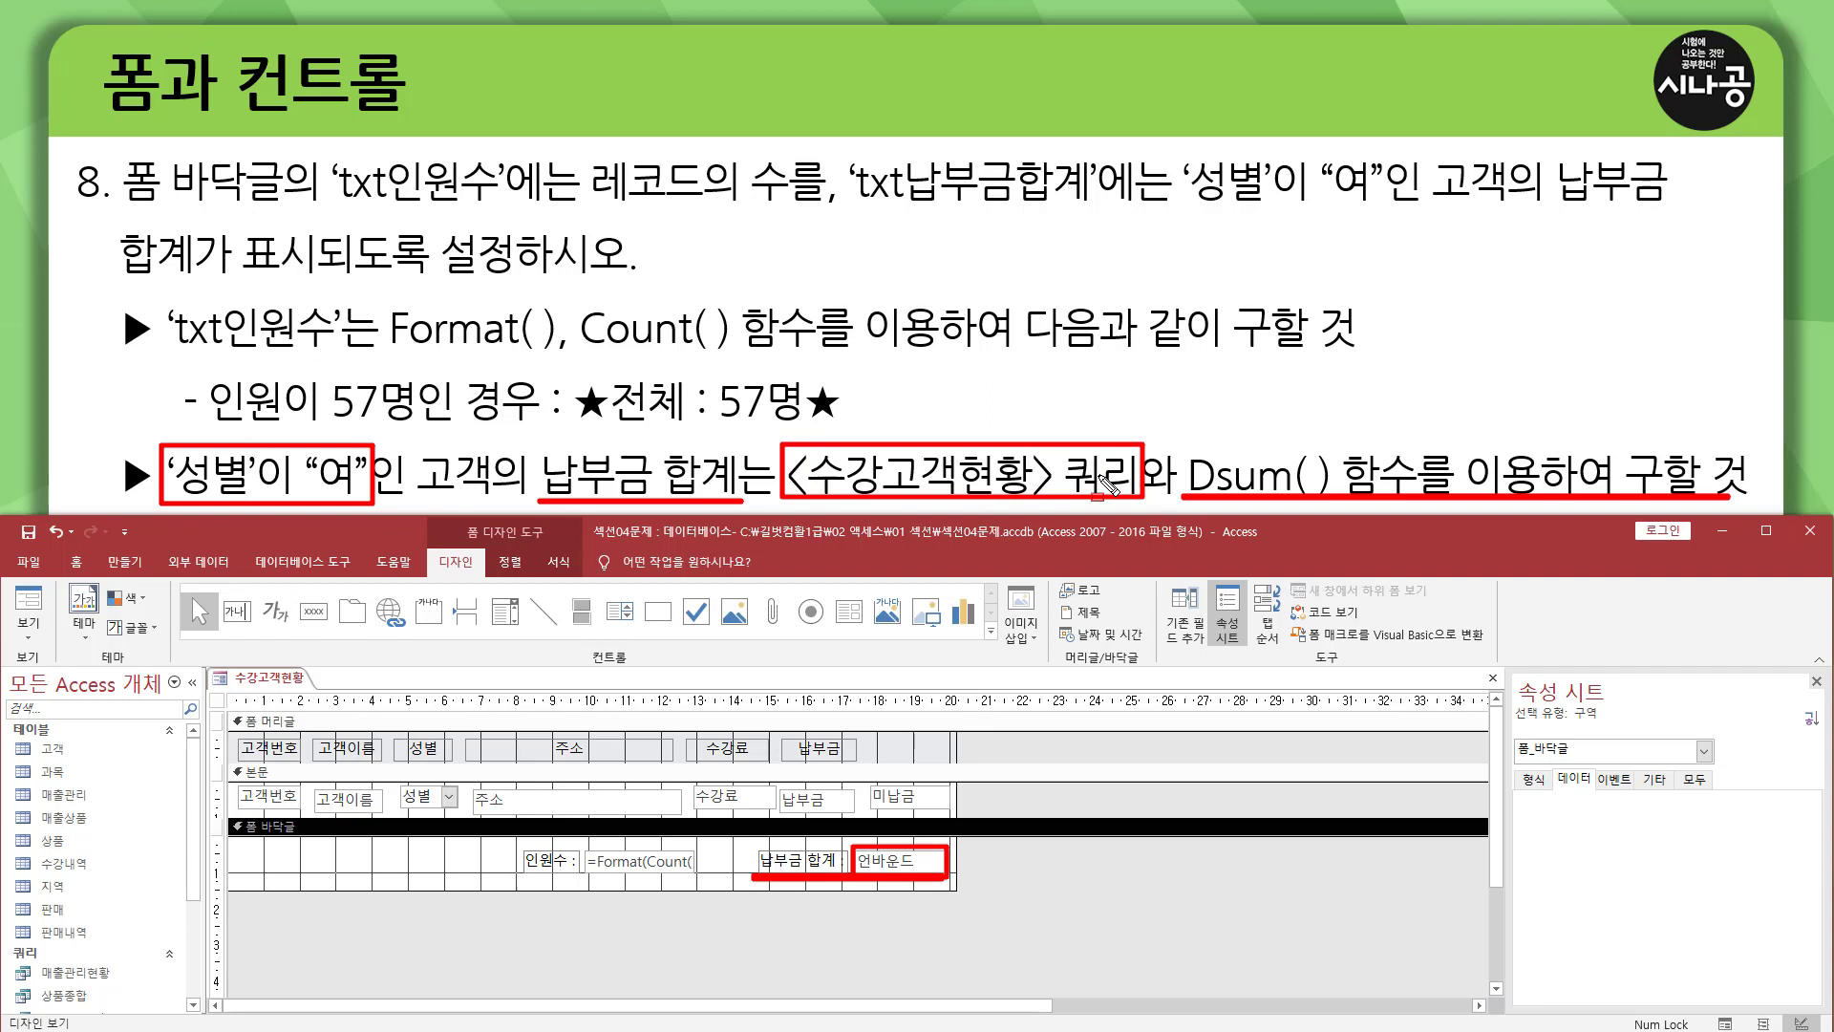
key("Escape")
Start the txt납부금합계 text box expression in the form footer with =dsum("납부금", as the field to total.
left_click(891, 863)
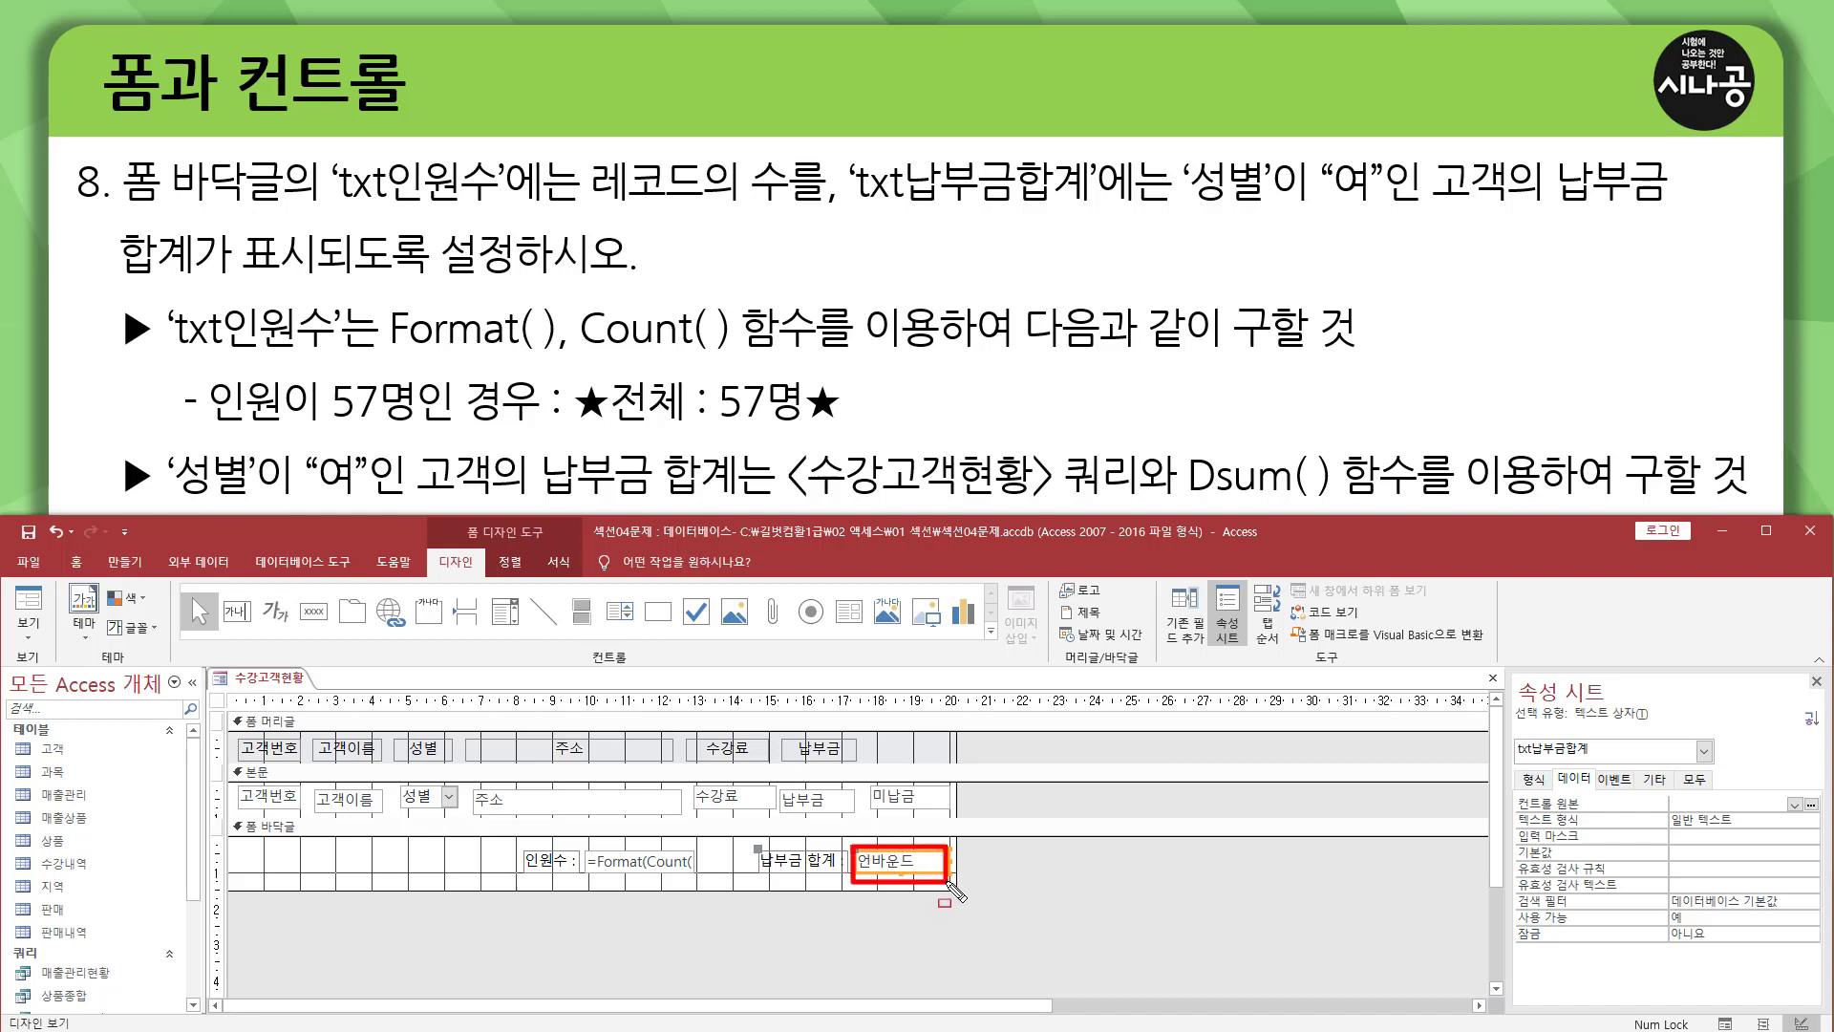
mouse_move(1510, 761)
left_mouse_down()
mouse_move(1635, 752)
mouse_move(1632, 672)
left_mouse_up()
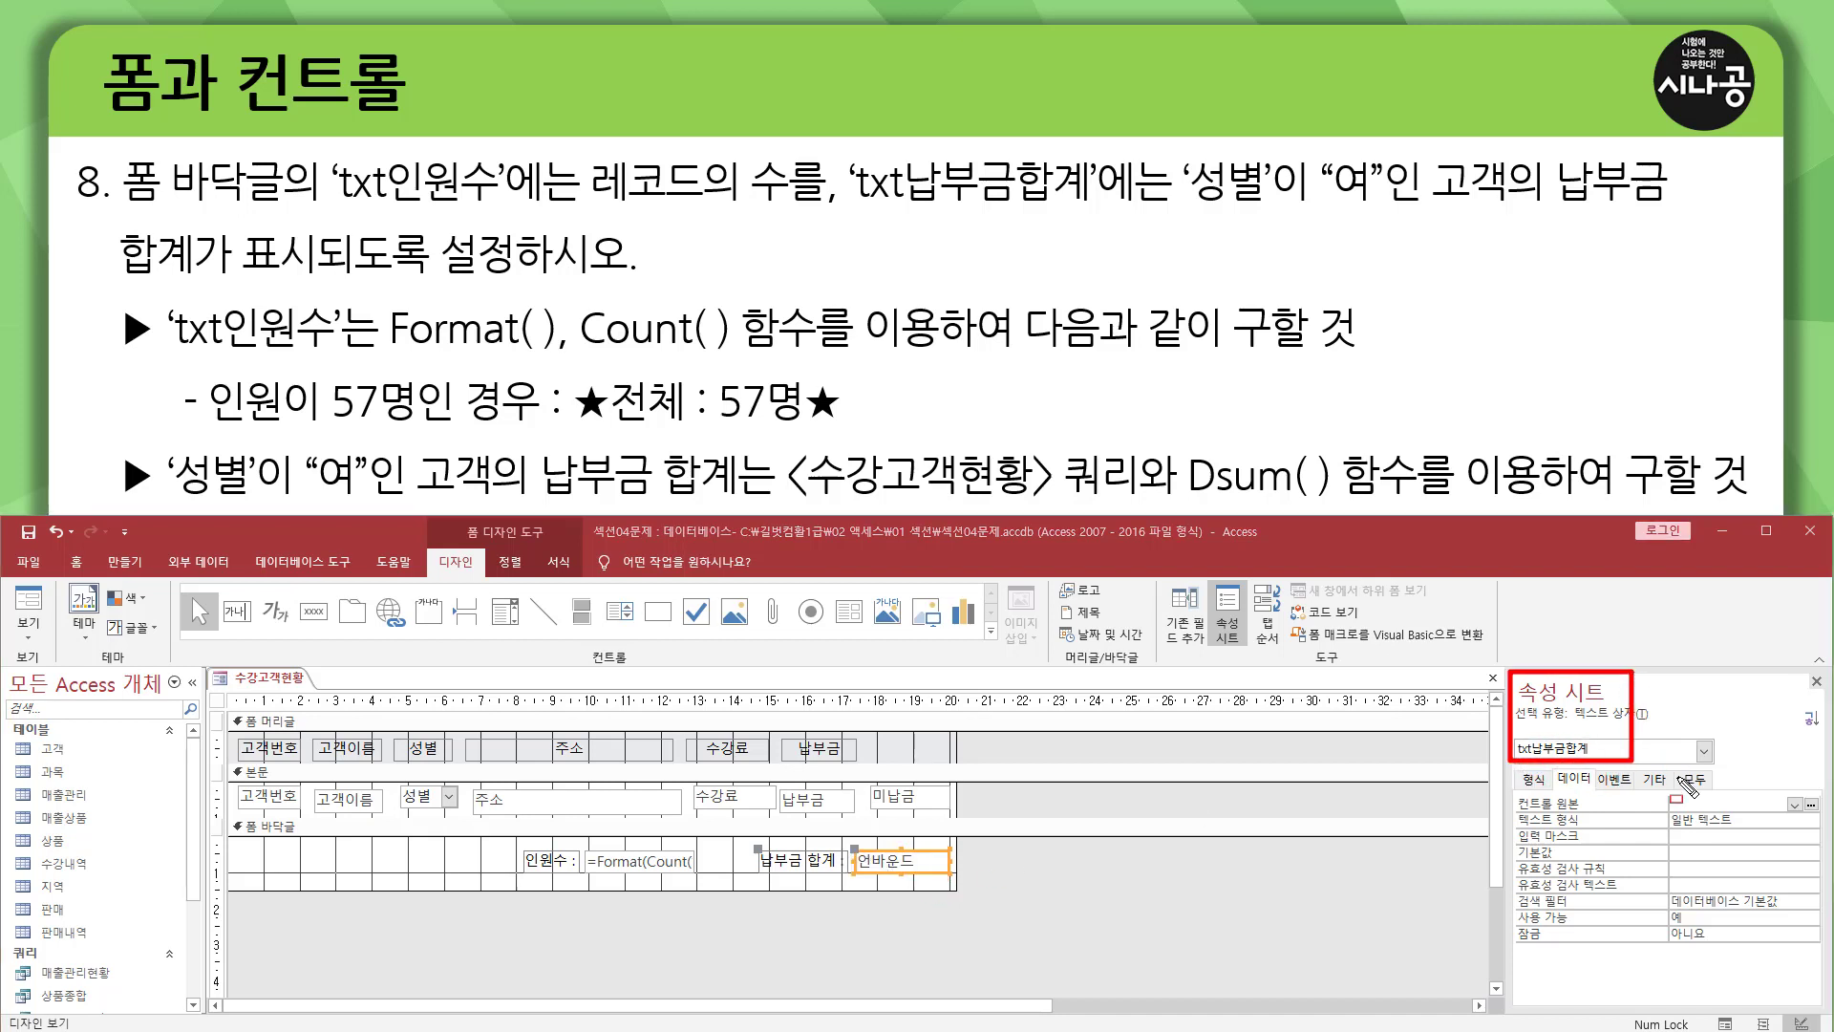
left_click_drag(1517, 810, 1790, 813)
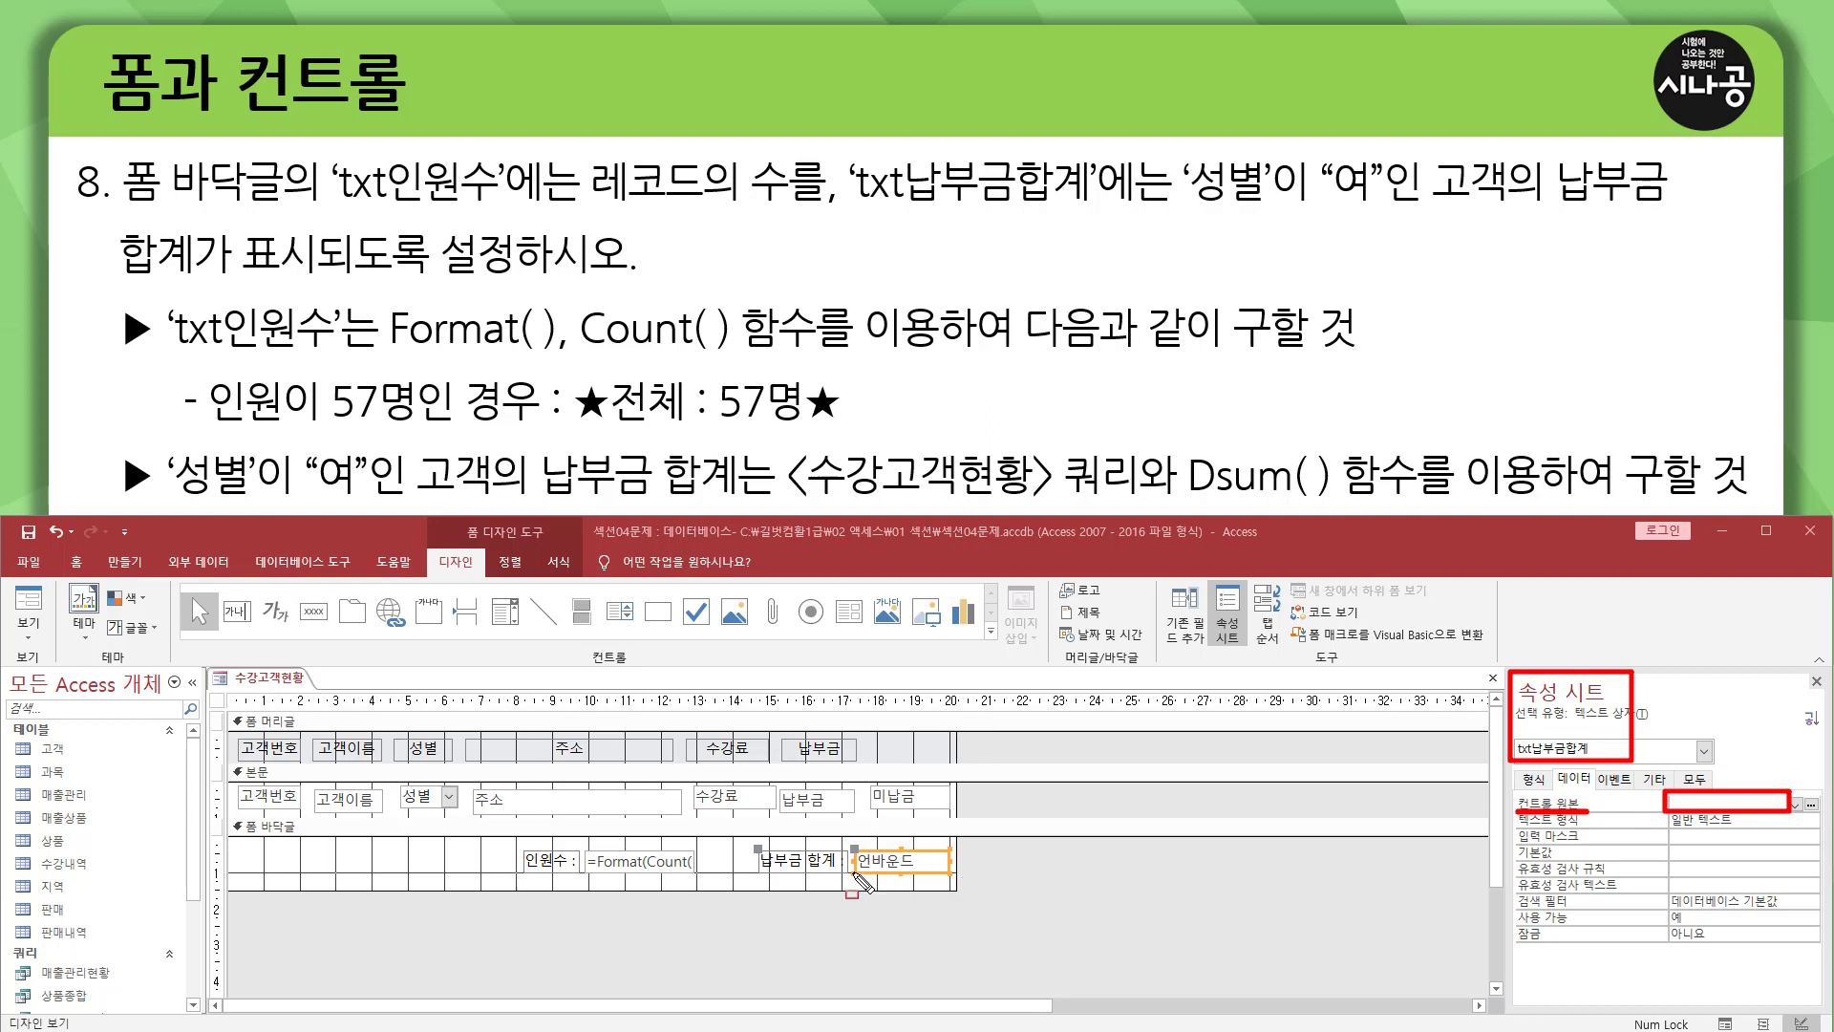
key("Escape")
left_click(907, 861)
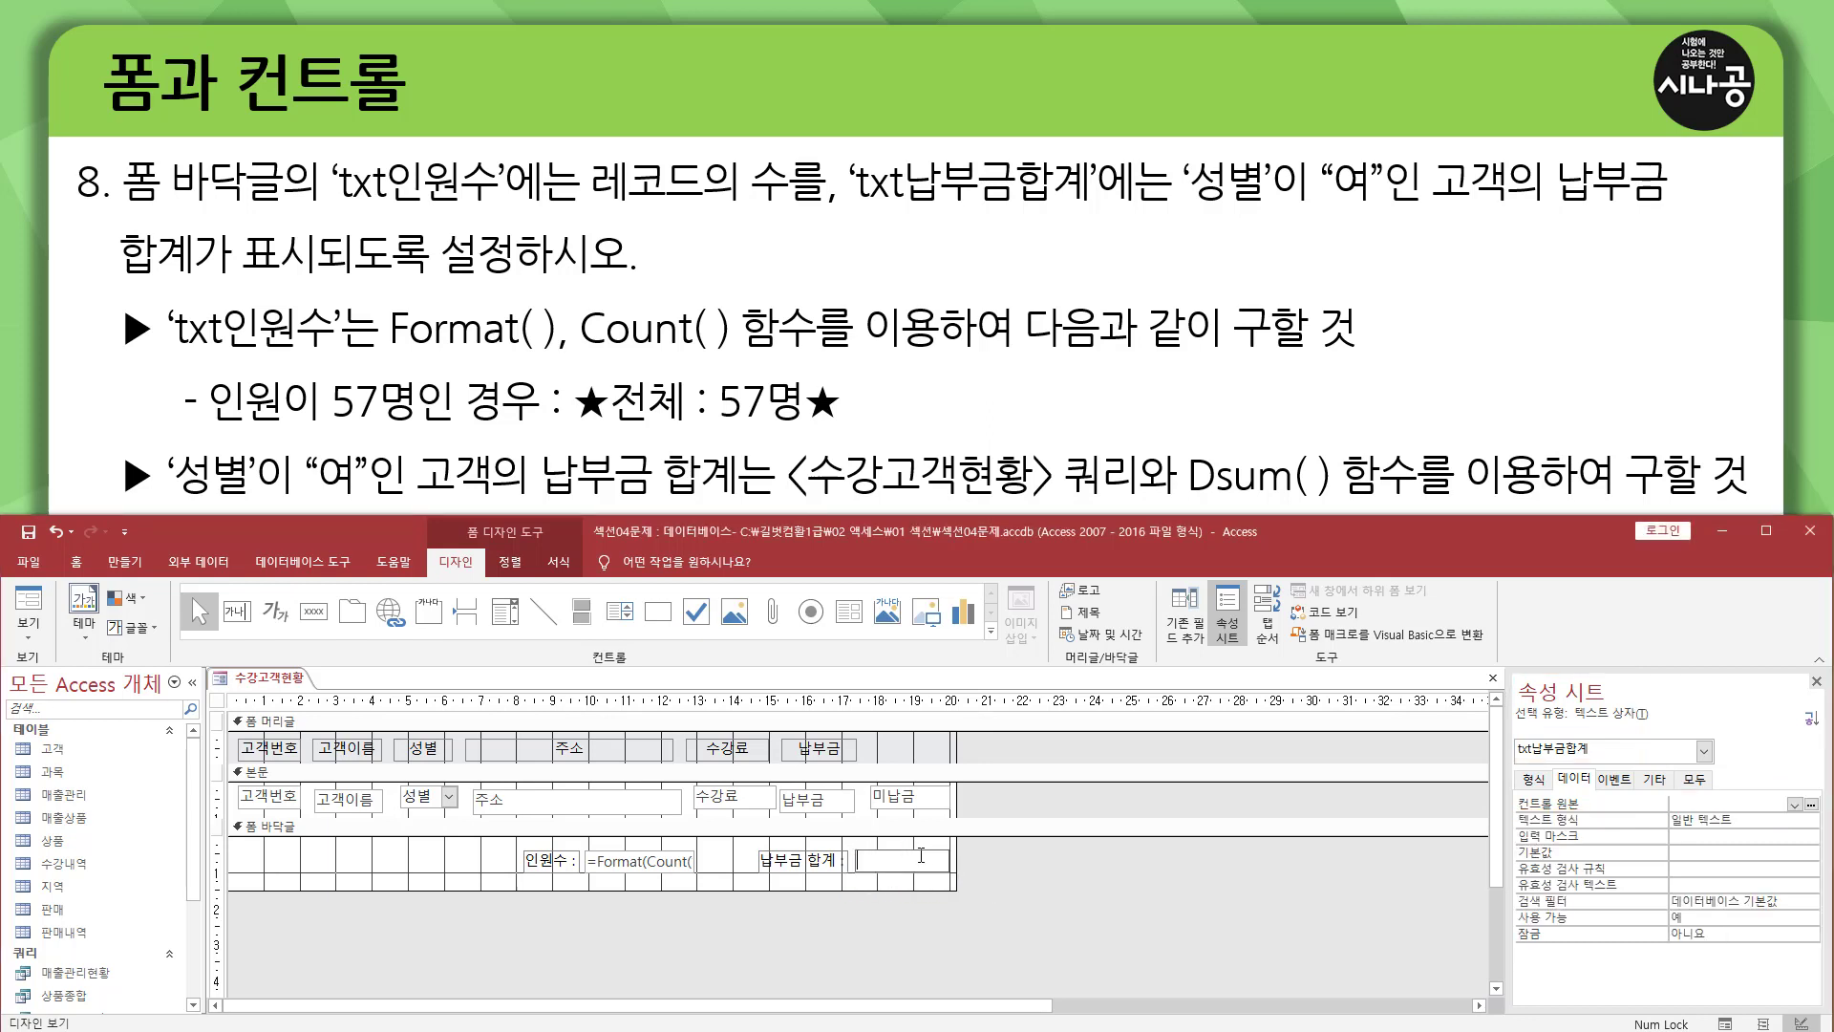
type("=")
type("dsum")
type("(")
type("\"납부금")
type("\",")
type("\"수강고객현")
type("황")
Complete the txt납부금합계 expression with the 수강고객현황 query and the criterion "성별='여'", giving =DSum("납부금","수강고객현황","성별='여'").
type("\"성별")
type("\"ㅇ")
type("ㅕ")
type("'\")")
left_click_drag(942, 861, 812, 860)
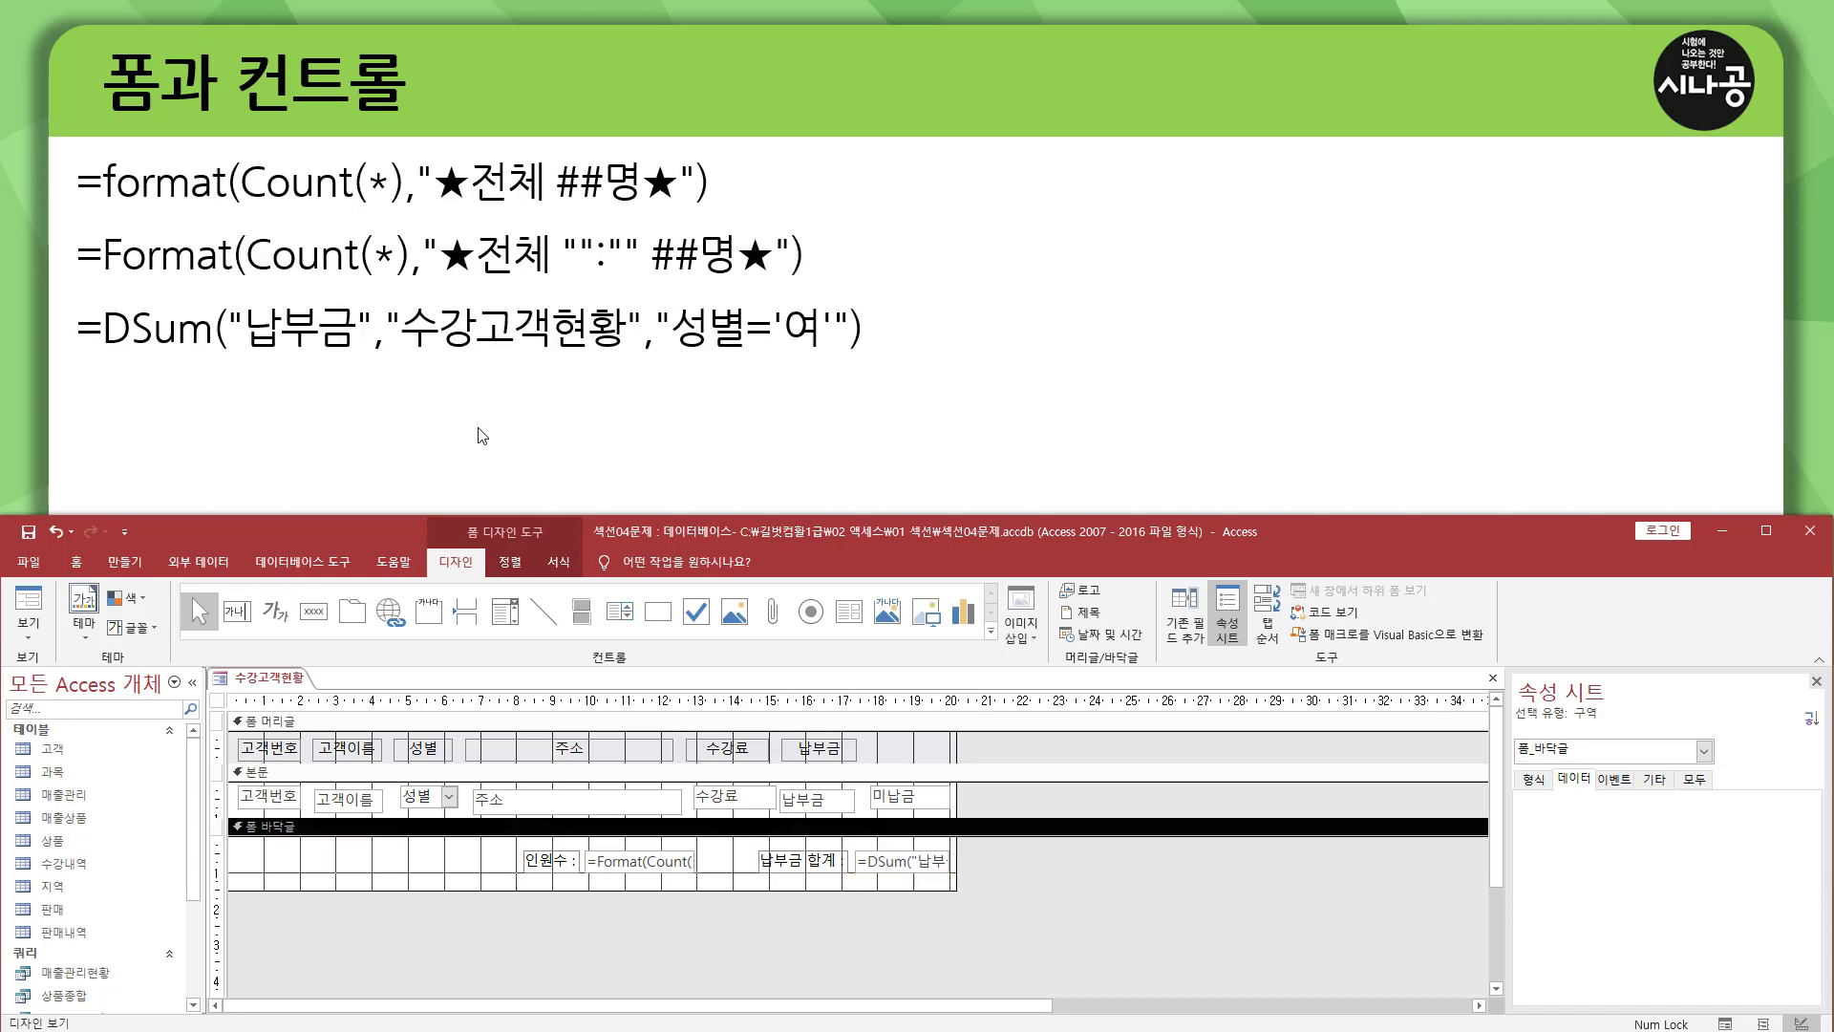
key("ctrl+shift+d")
Review the arguments of the DSum expression and check the 납부금 합계 box in form view.
left_click_drag(403, 355, 627, 356)
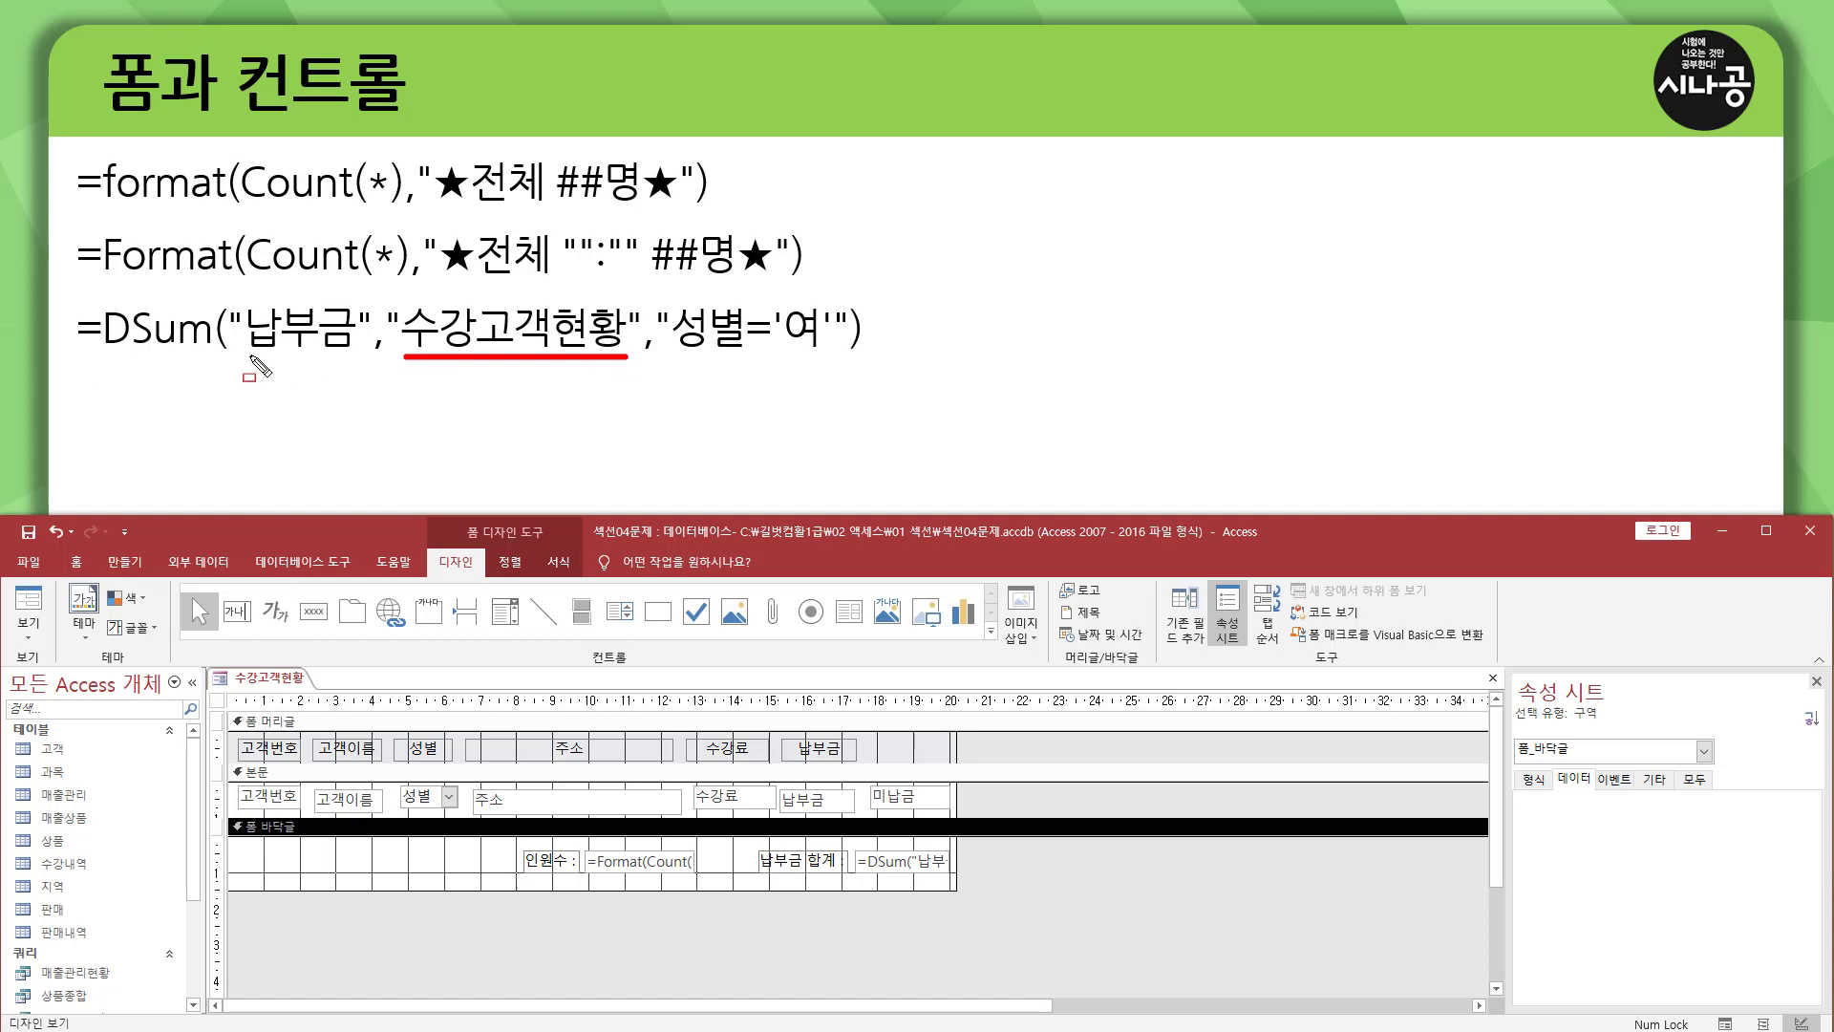
left_click_drag(242, 356, 351, 356)
left_click_drag(661, 357, 847, 358)
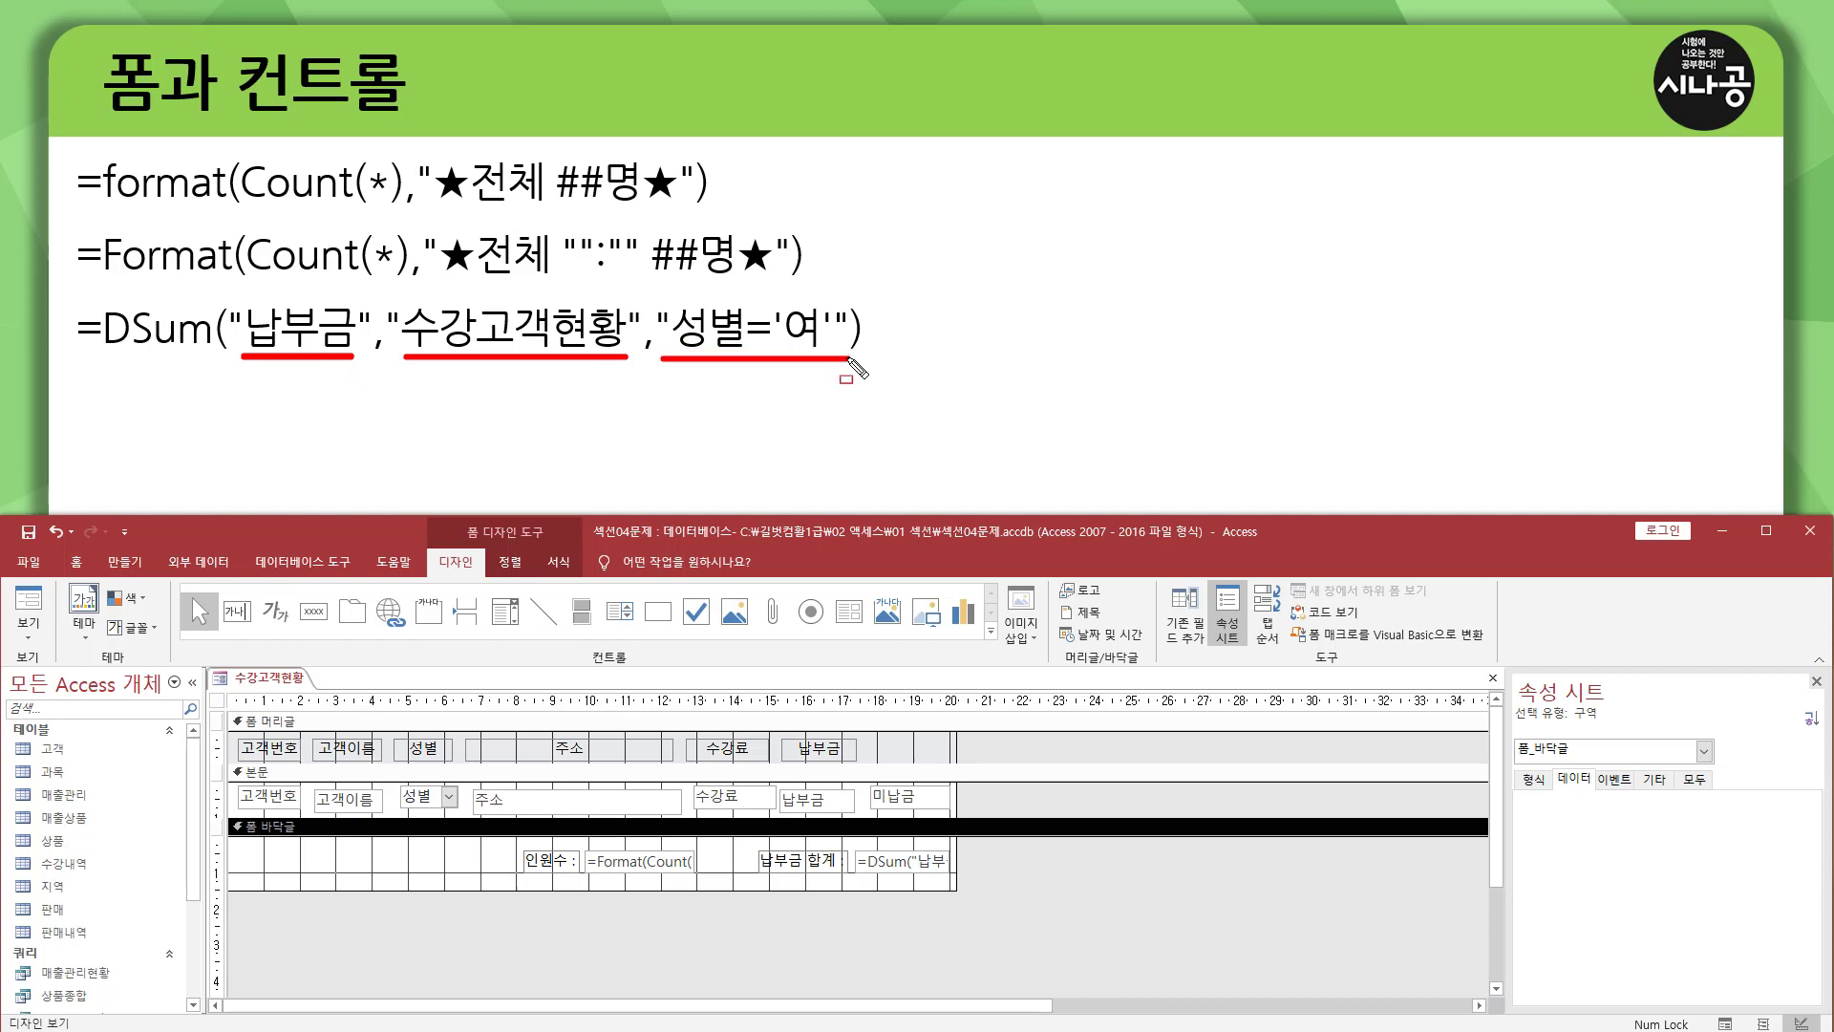
left_click_drag(651, 303, 674, 322)
mouse_move(856, 323)
left_mouse_down()
mouse_move(834, 304)
mouse_move(836, 327)
mouse_move(858, 328)
mouse_move(818, 344)
left_mouse_up()
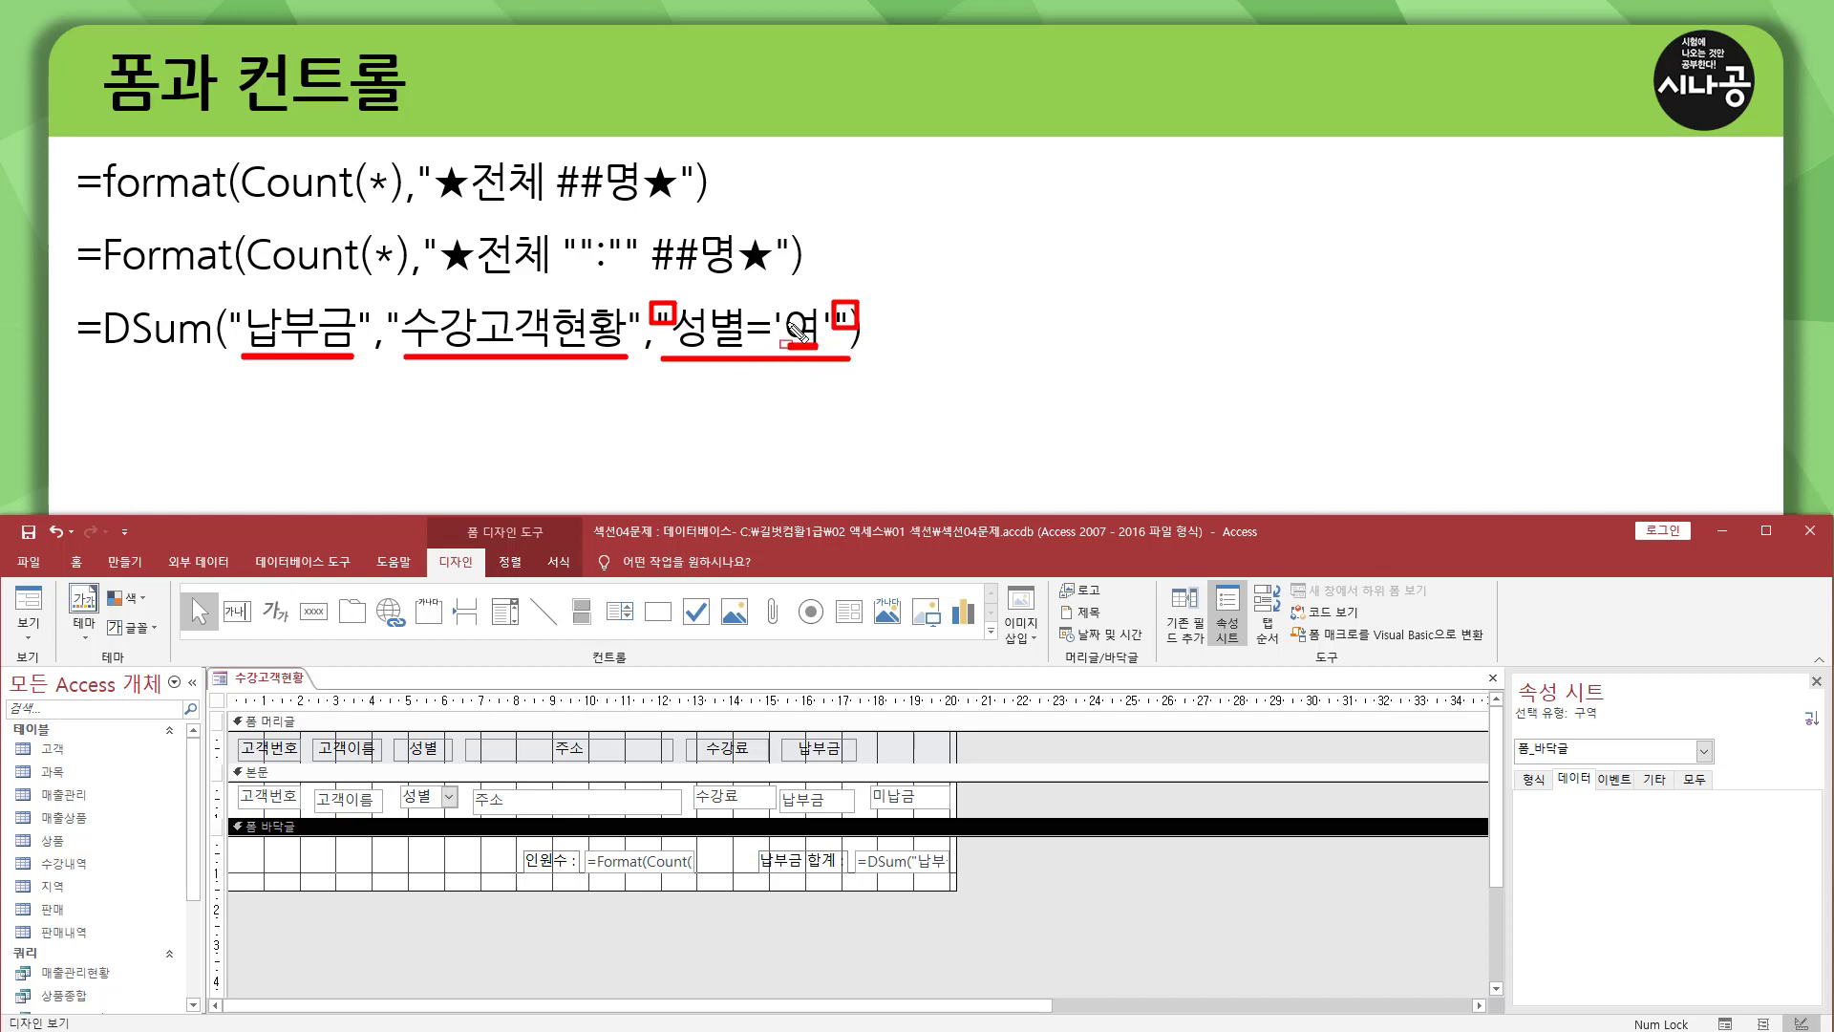
left_click_drag(769, 306, 834, 328)
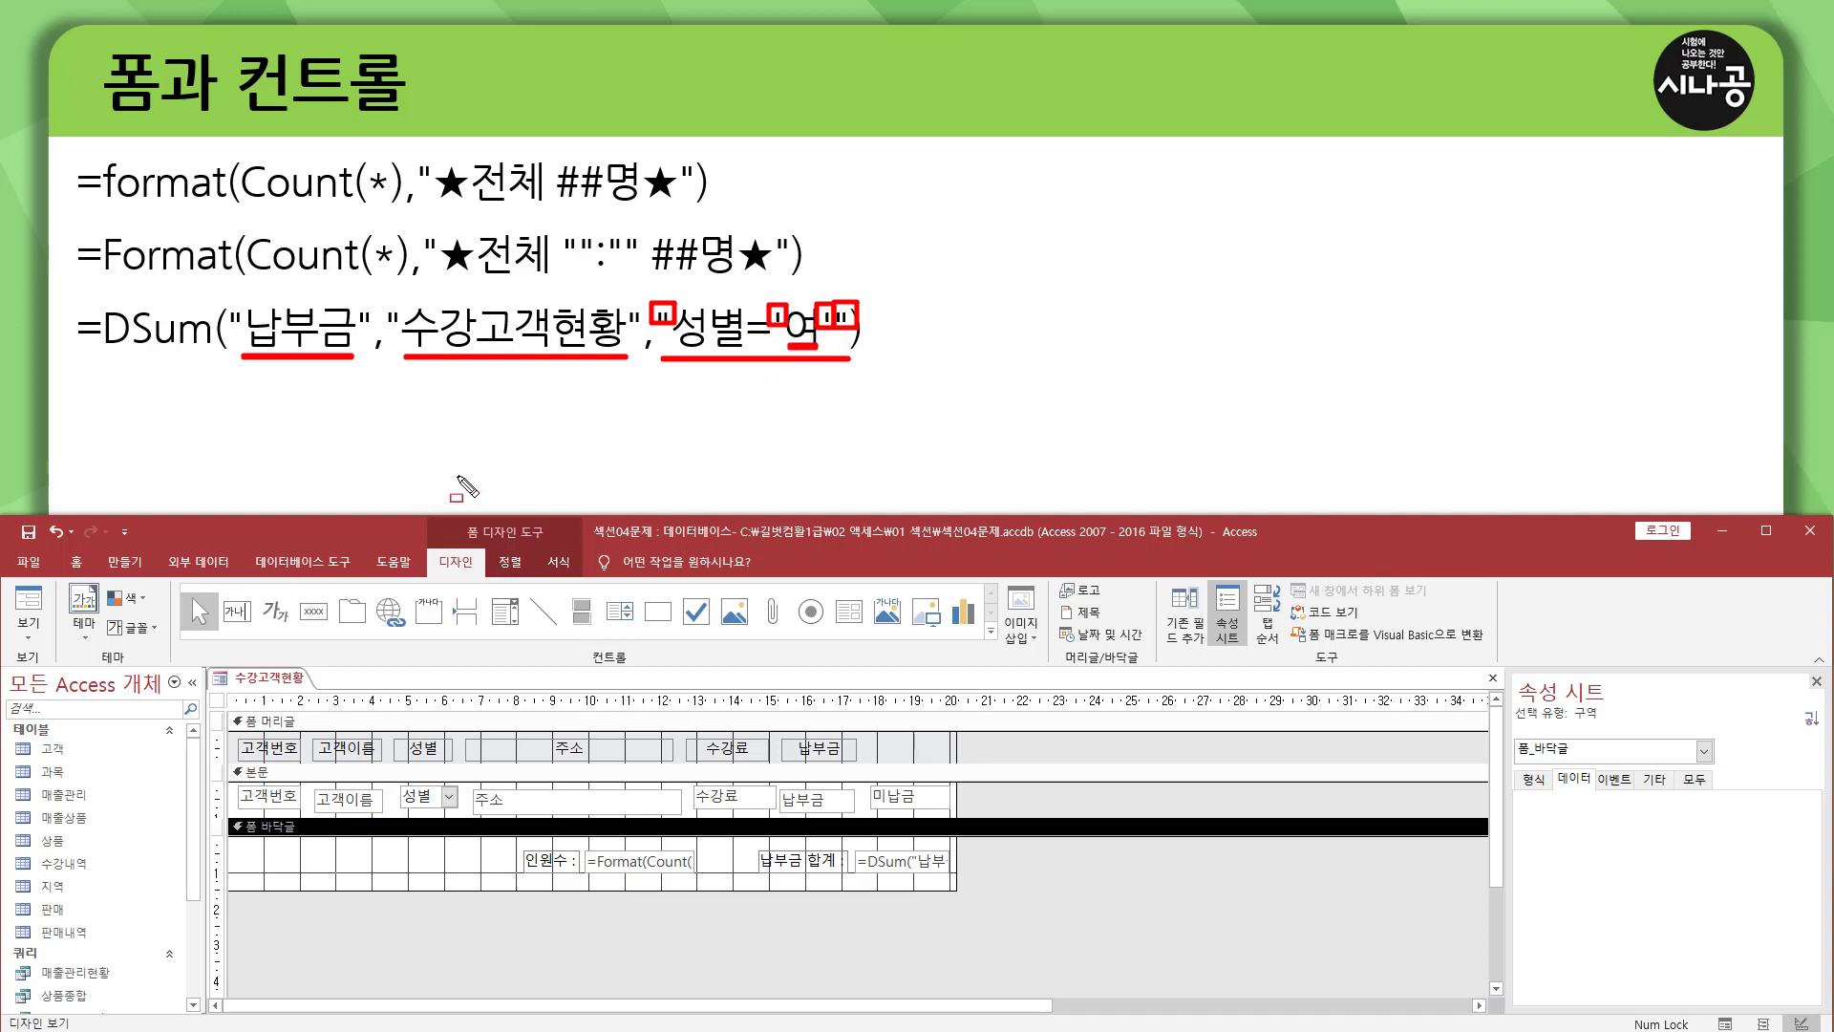
key("Escape")
left_click(25, 600)
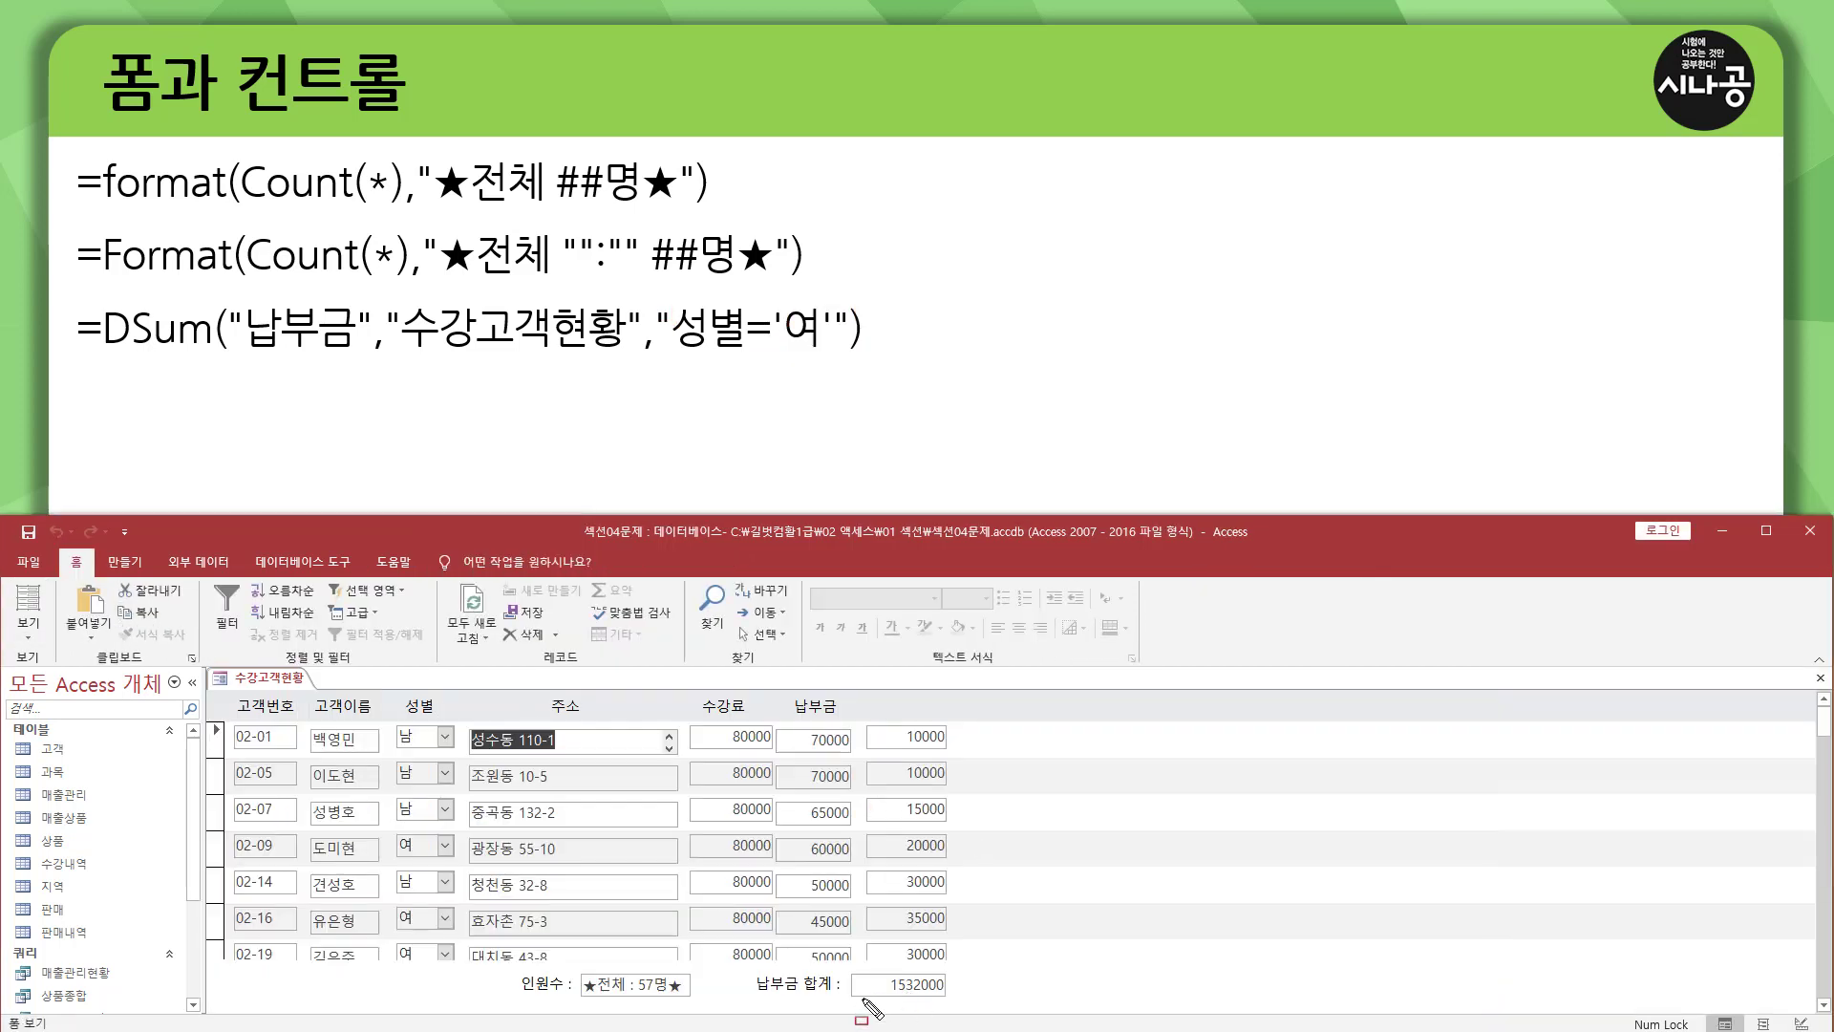
left_click_drag(848, 1000, 958, 973)
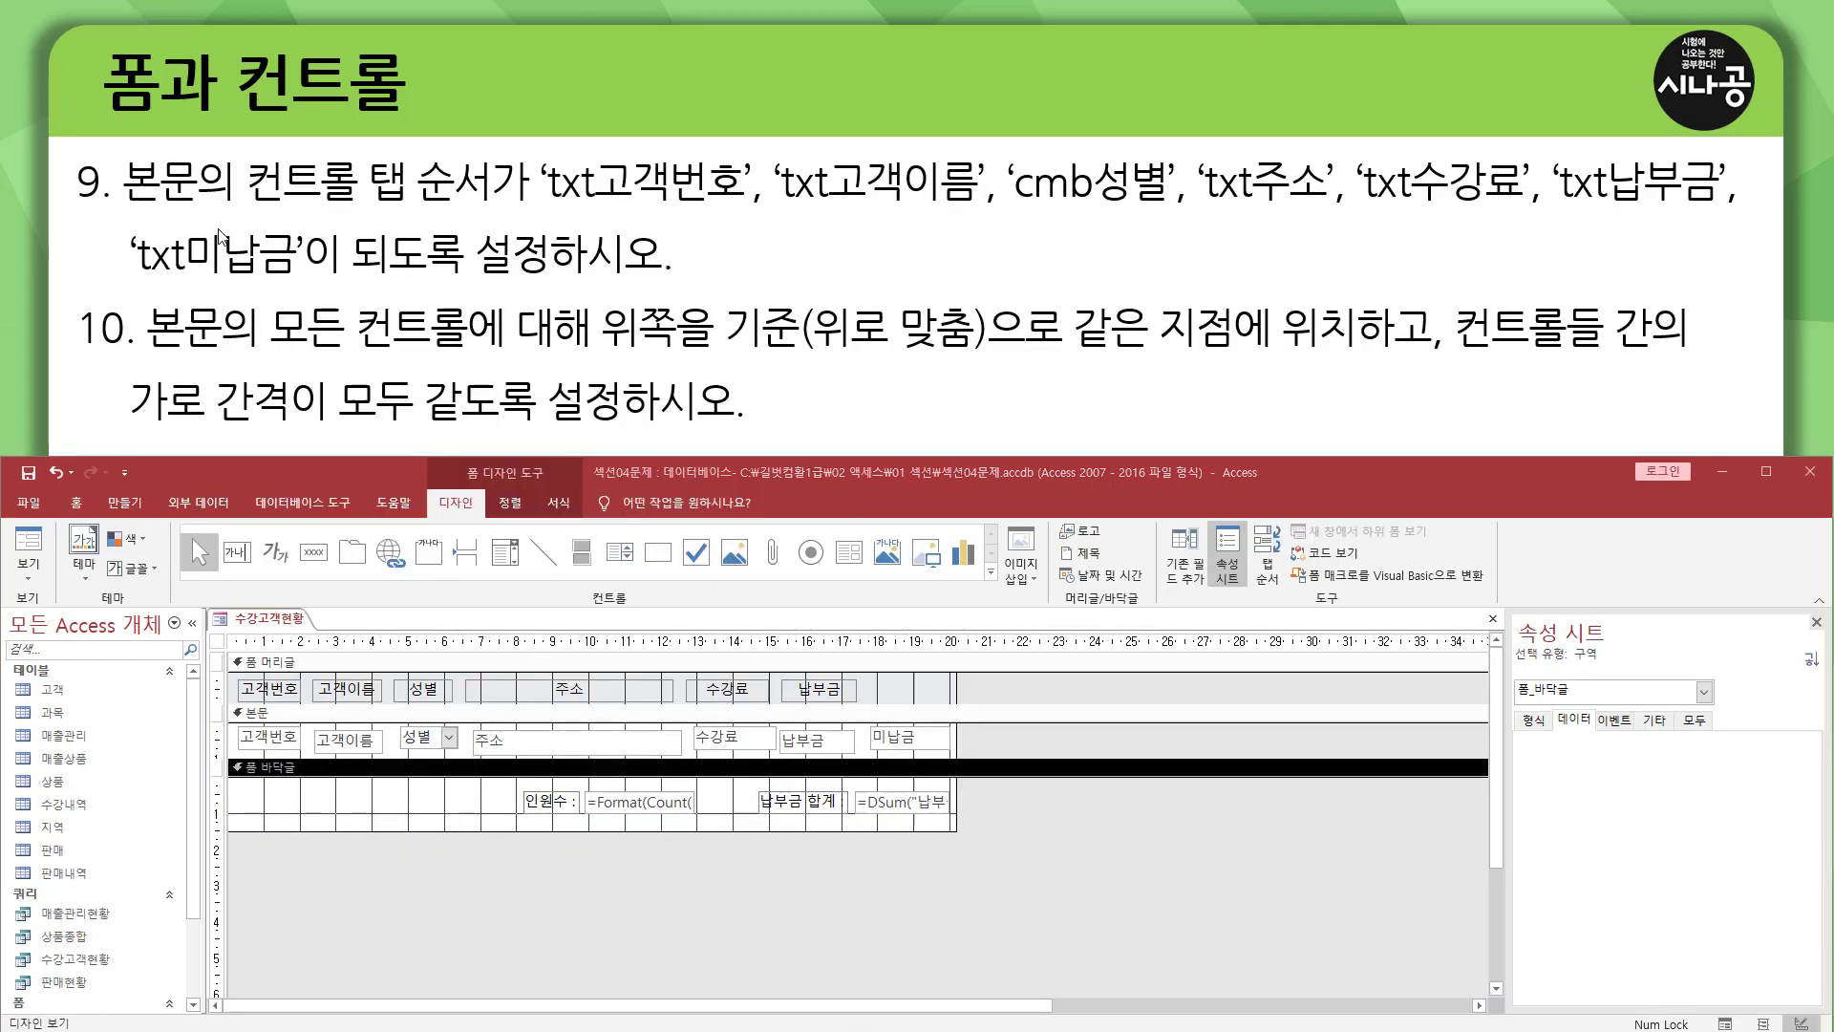
Step through the first record's controls in form view to check the current tab order, and return to design view.
mouse_move(118, 150)
left_mouse_down()
mouse_move(147, 225)
mouse_move(410, 205)
mouse_move(1719, 206)
left_mouse_up()
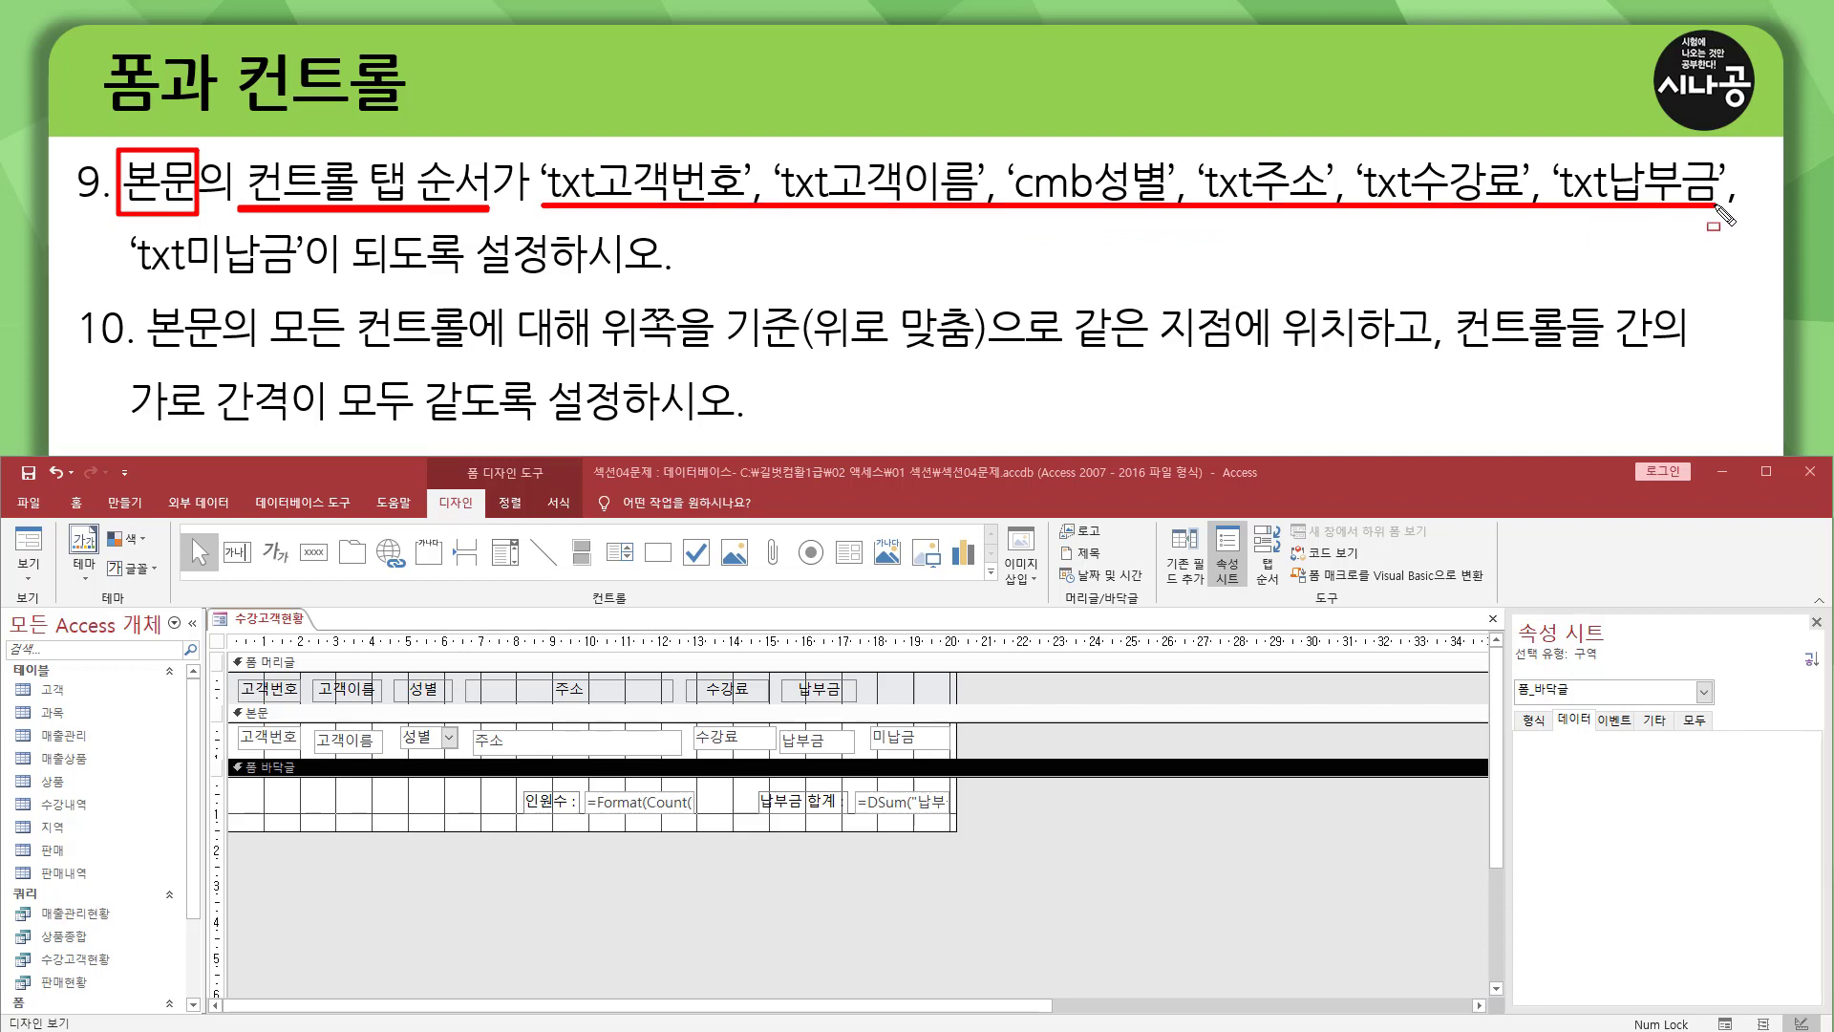
left_click_drag(122, 278, 625, 275)
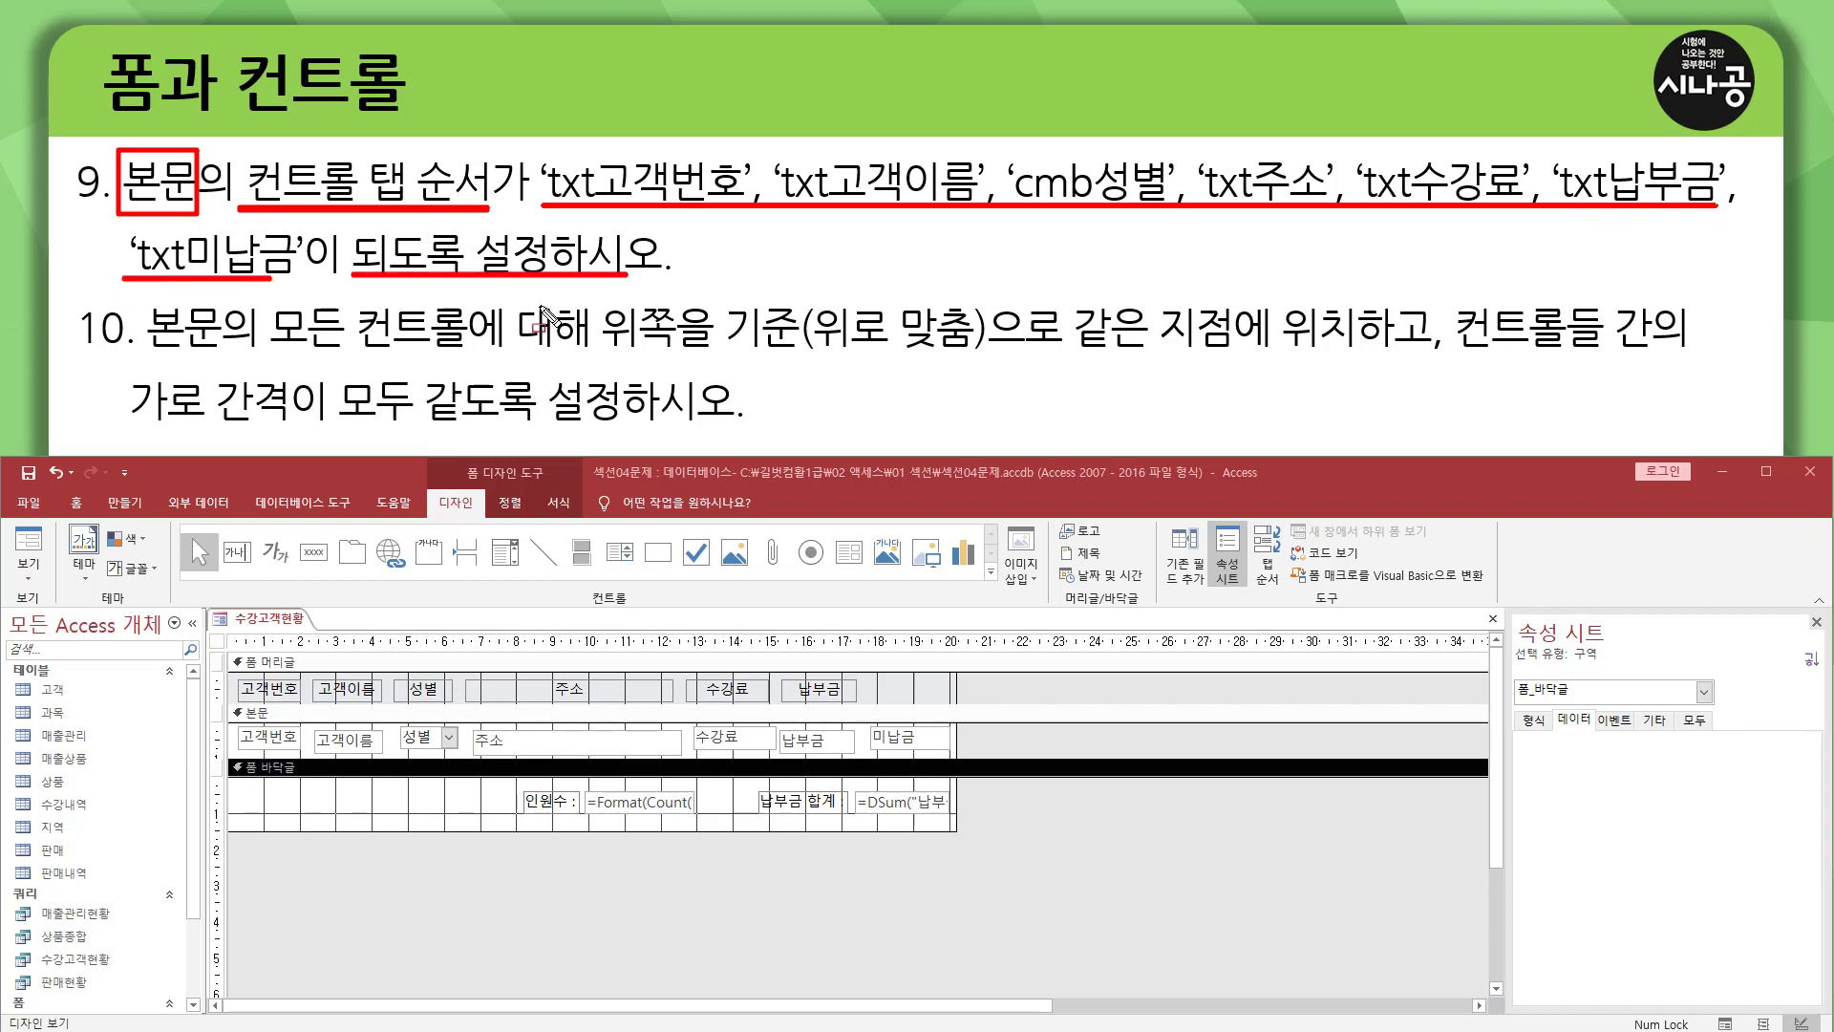
key("Escape")
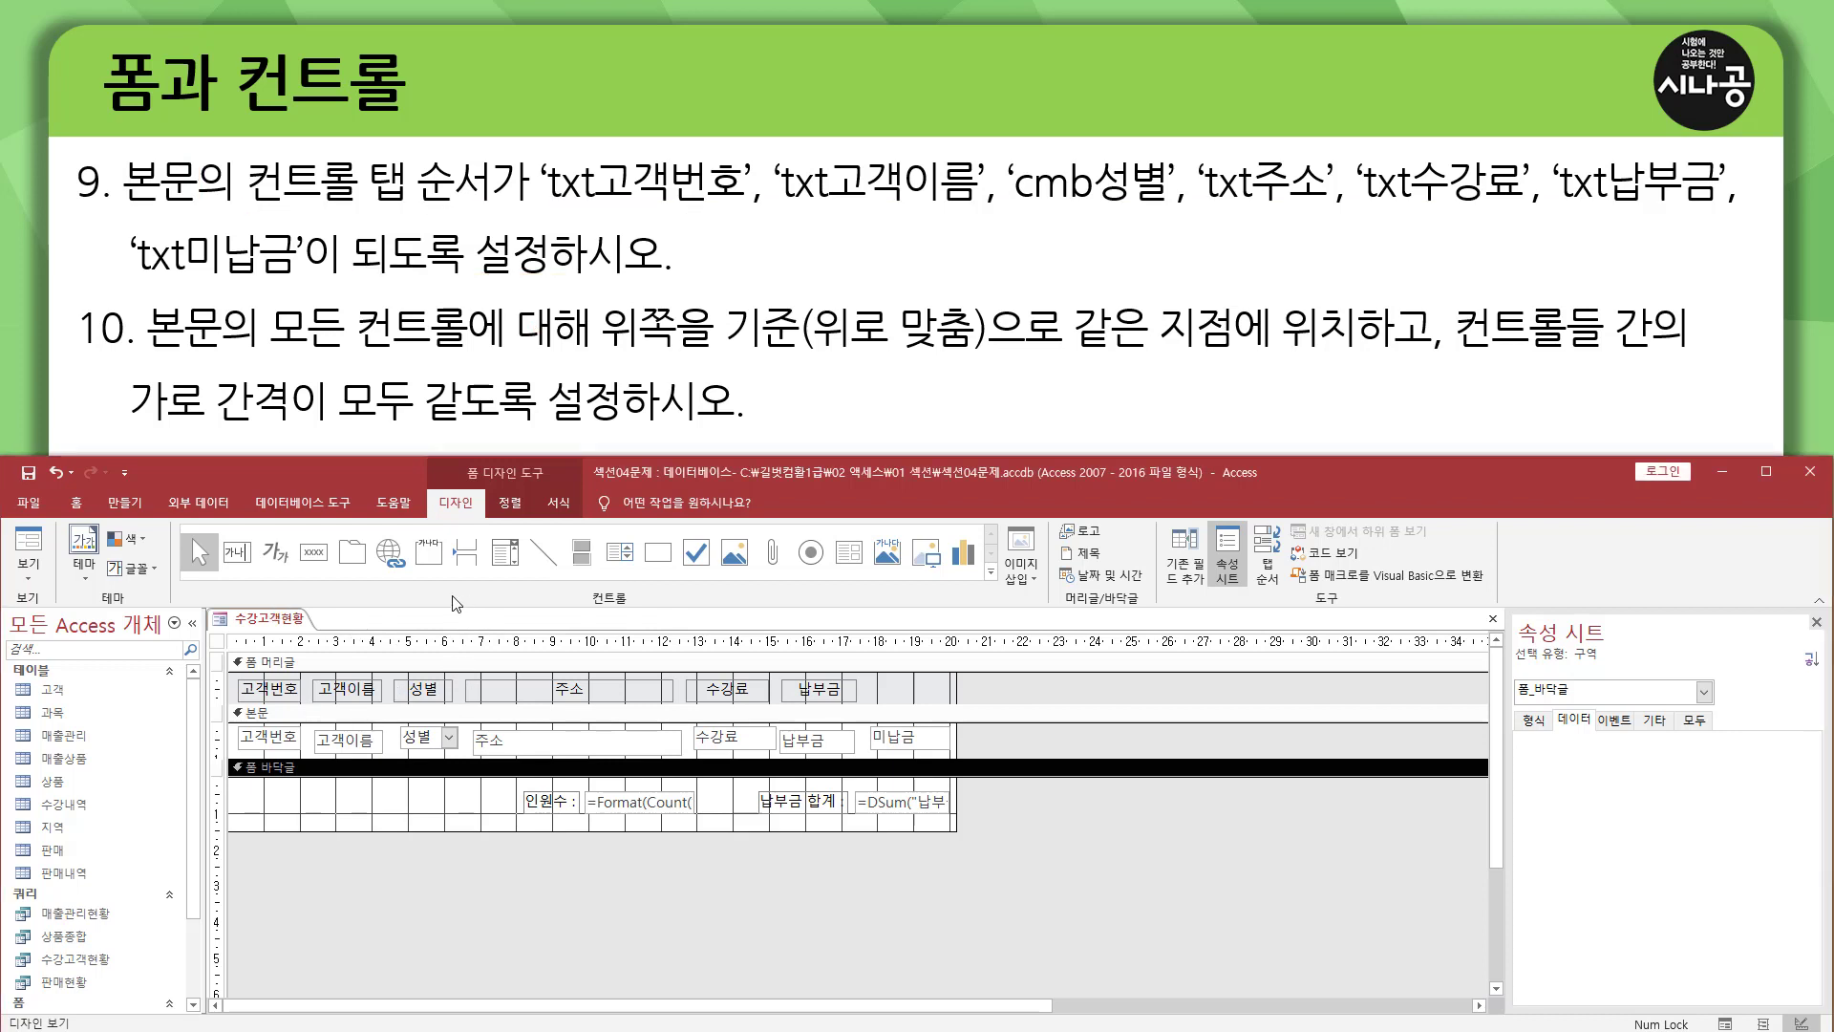
left_click(34, 552)
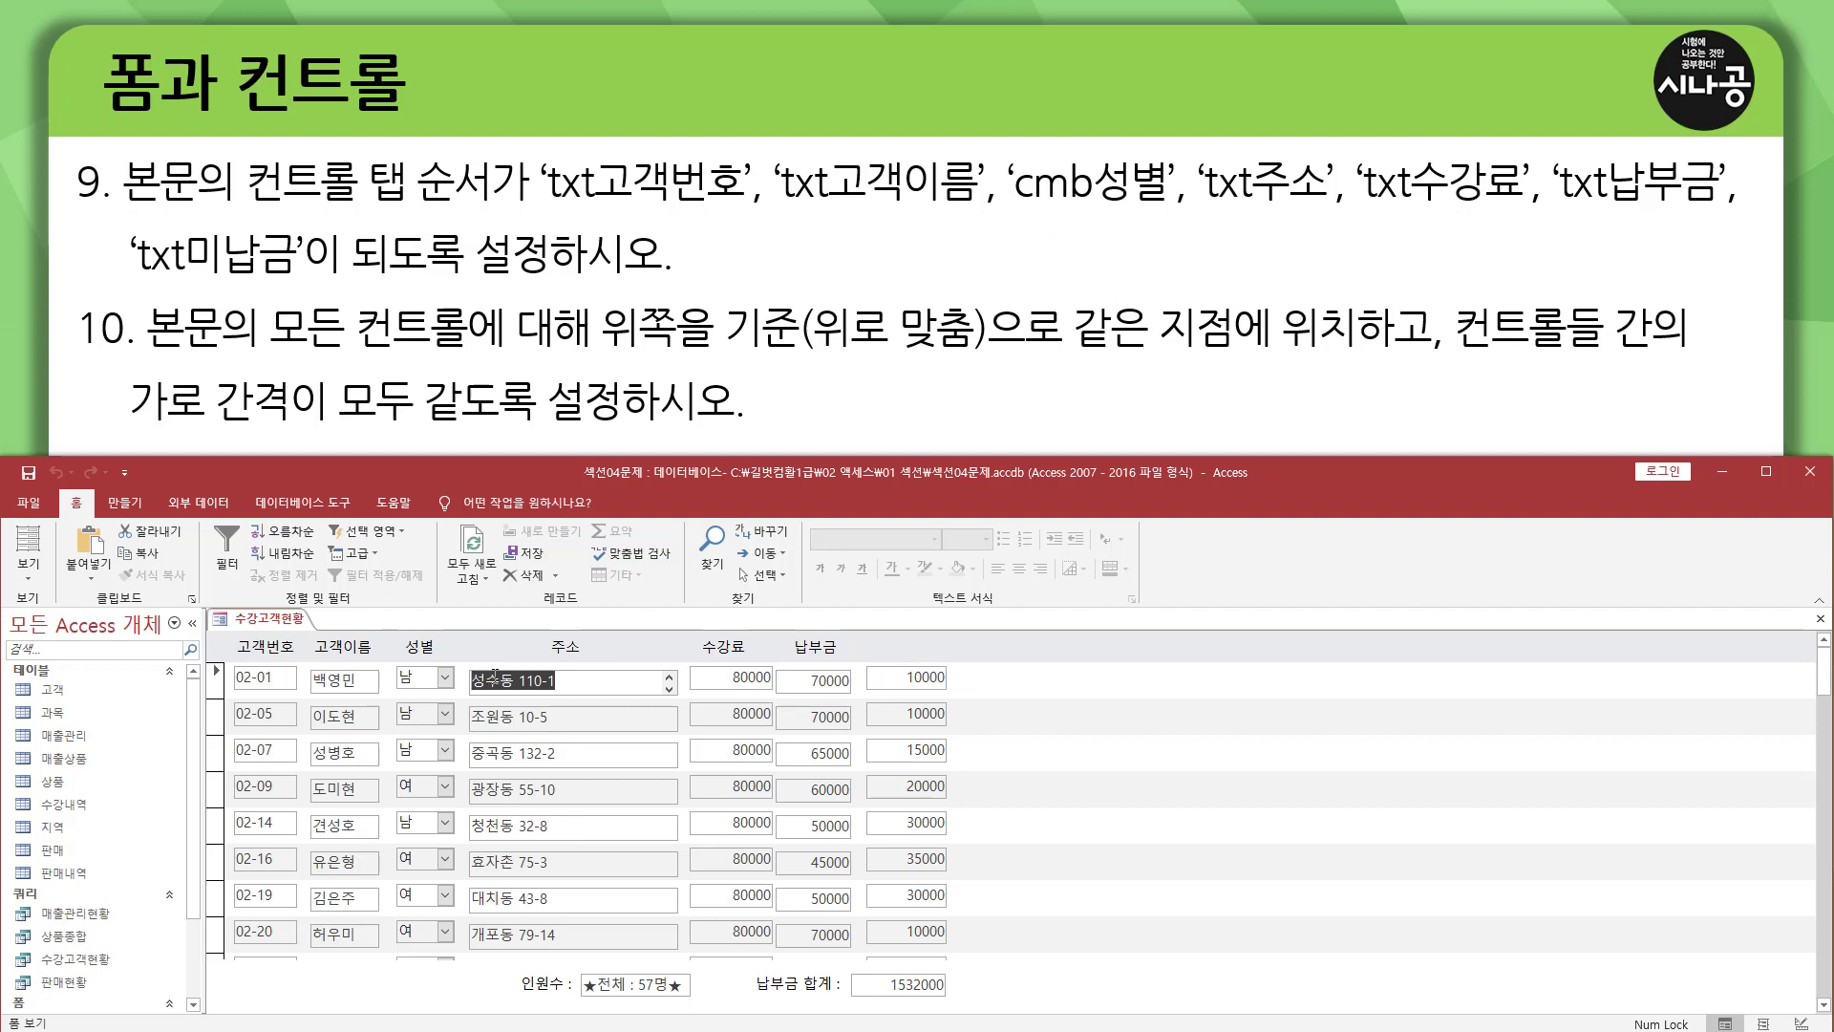
key("Tab")
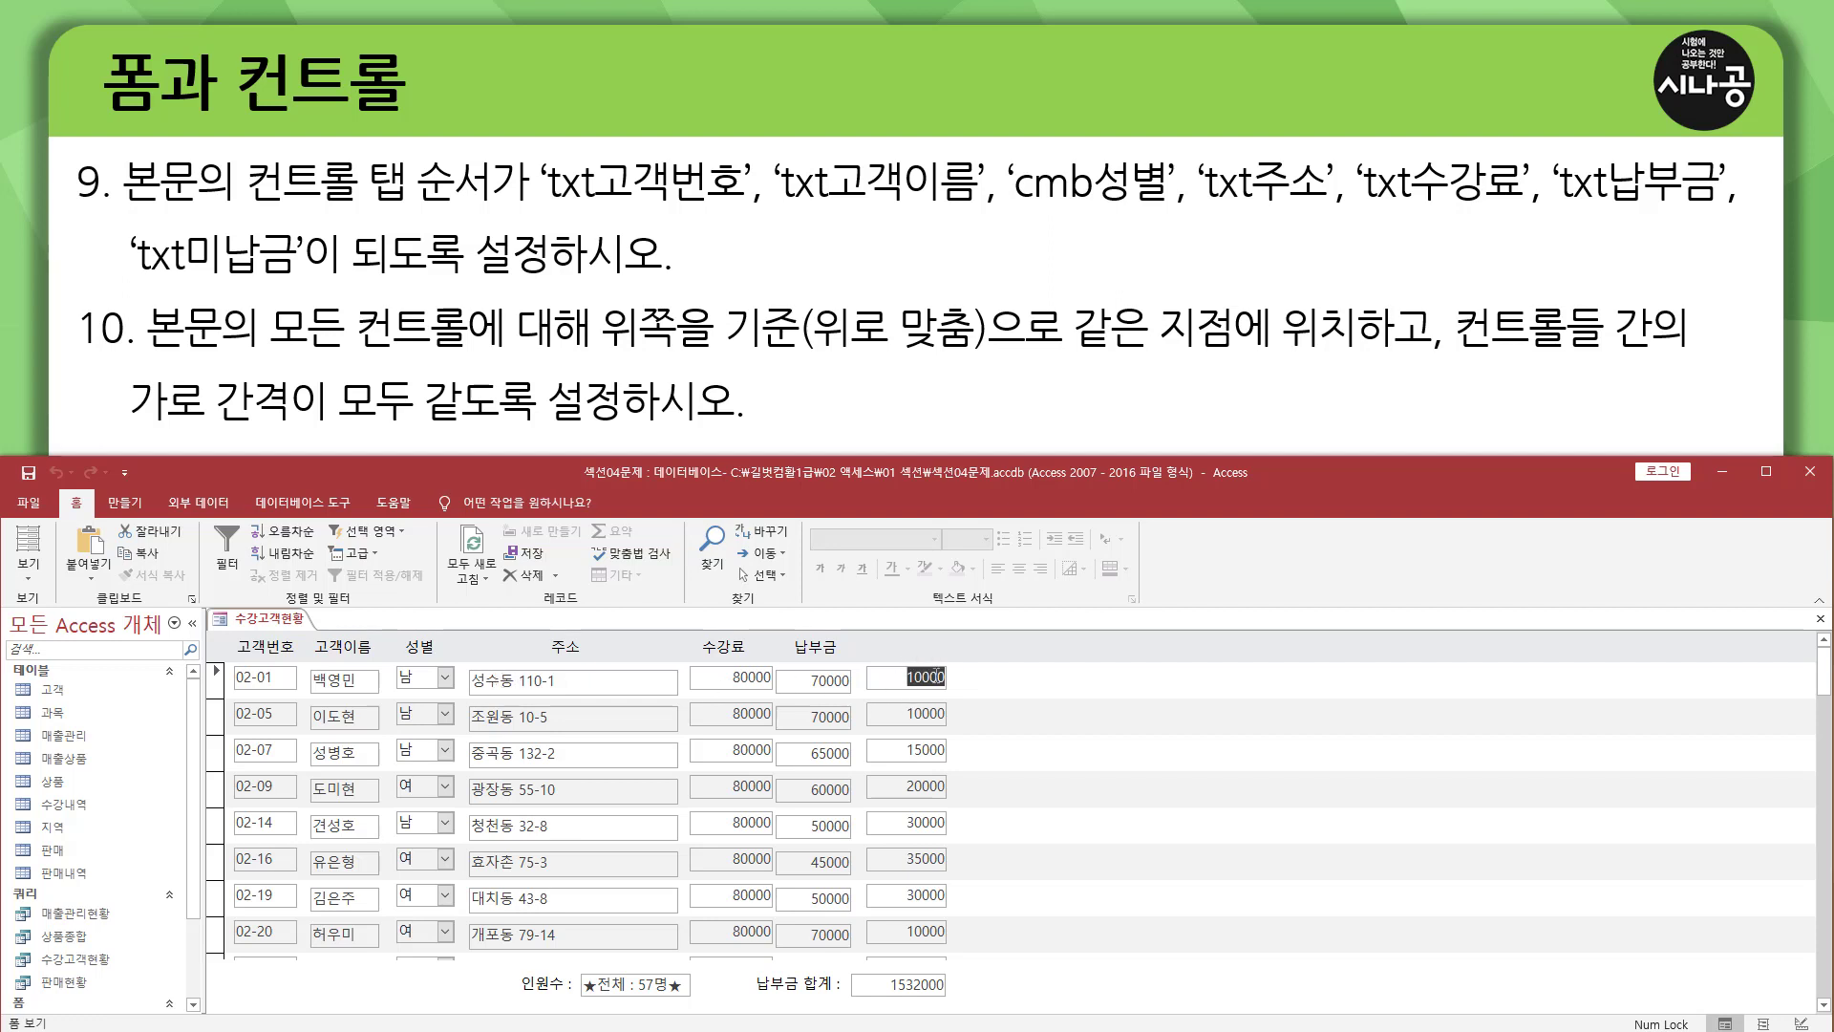
key("Tab")
key("Tab")
key("Tab")
key("Tab")
key("Tab")
left_click_drag(541, 212, 1720, 218)
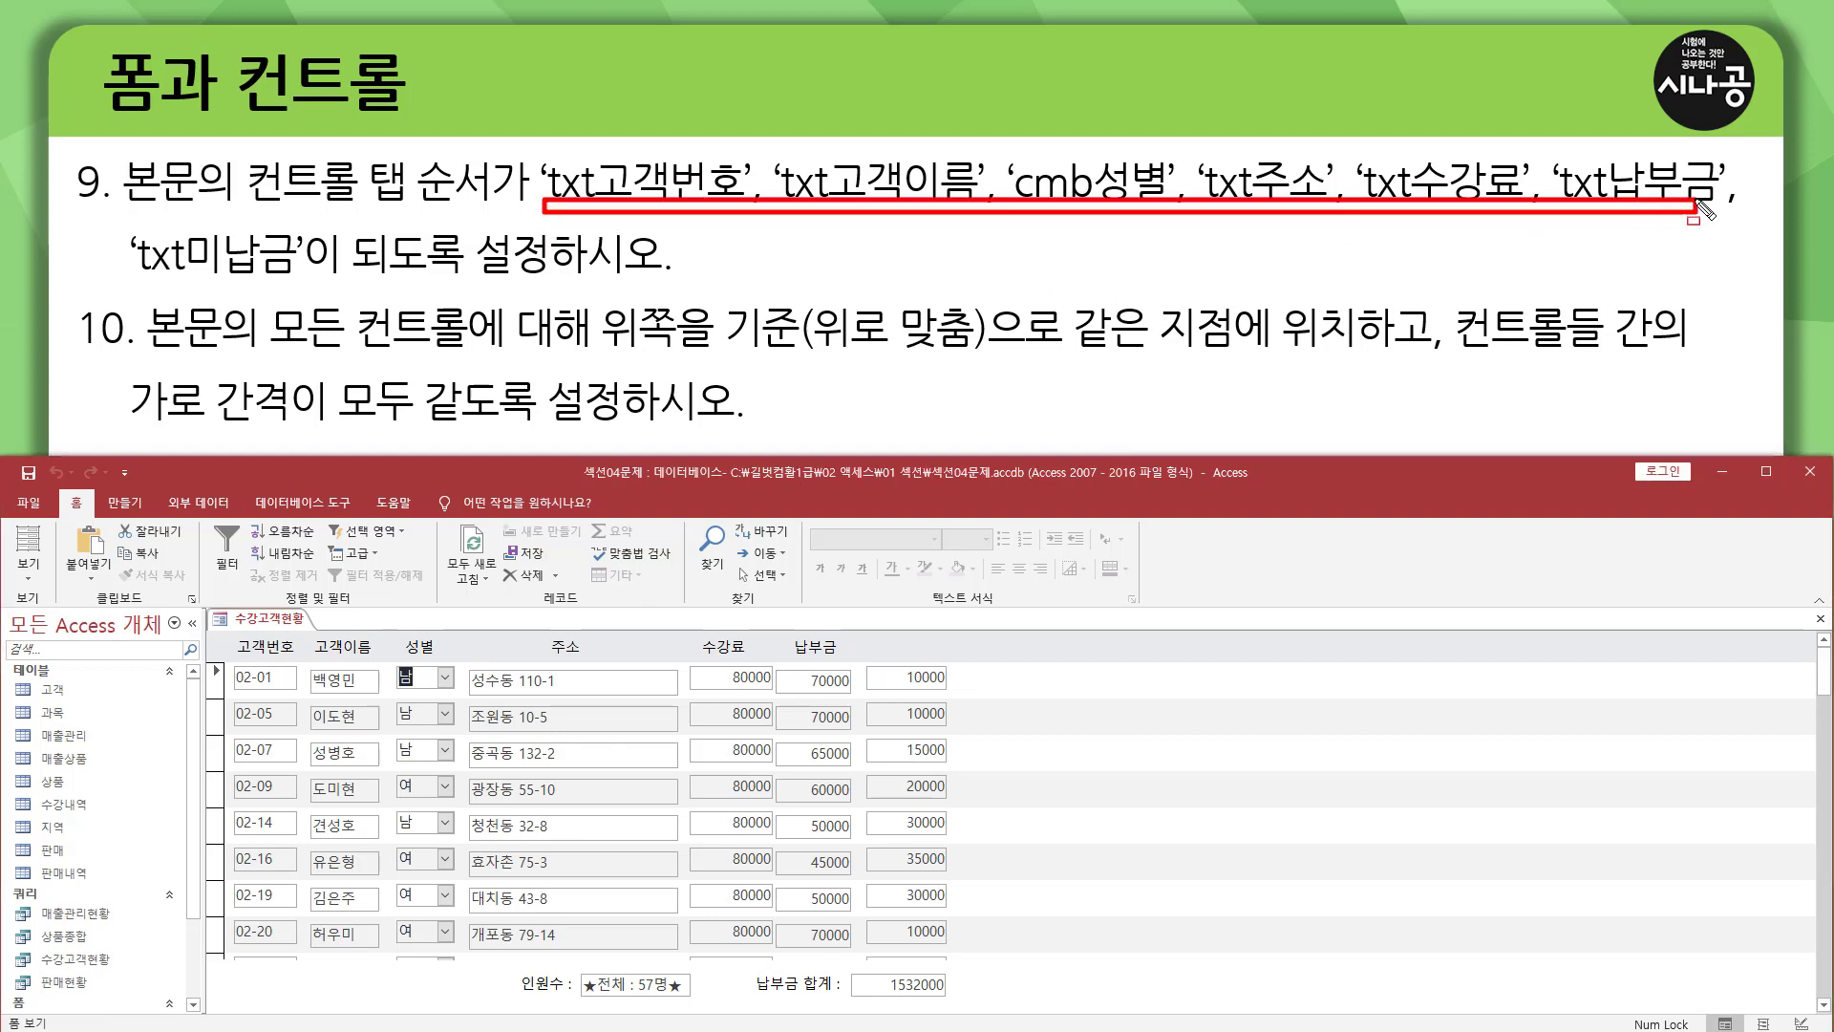
left_click_drag(129, 277, 311, 277)
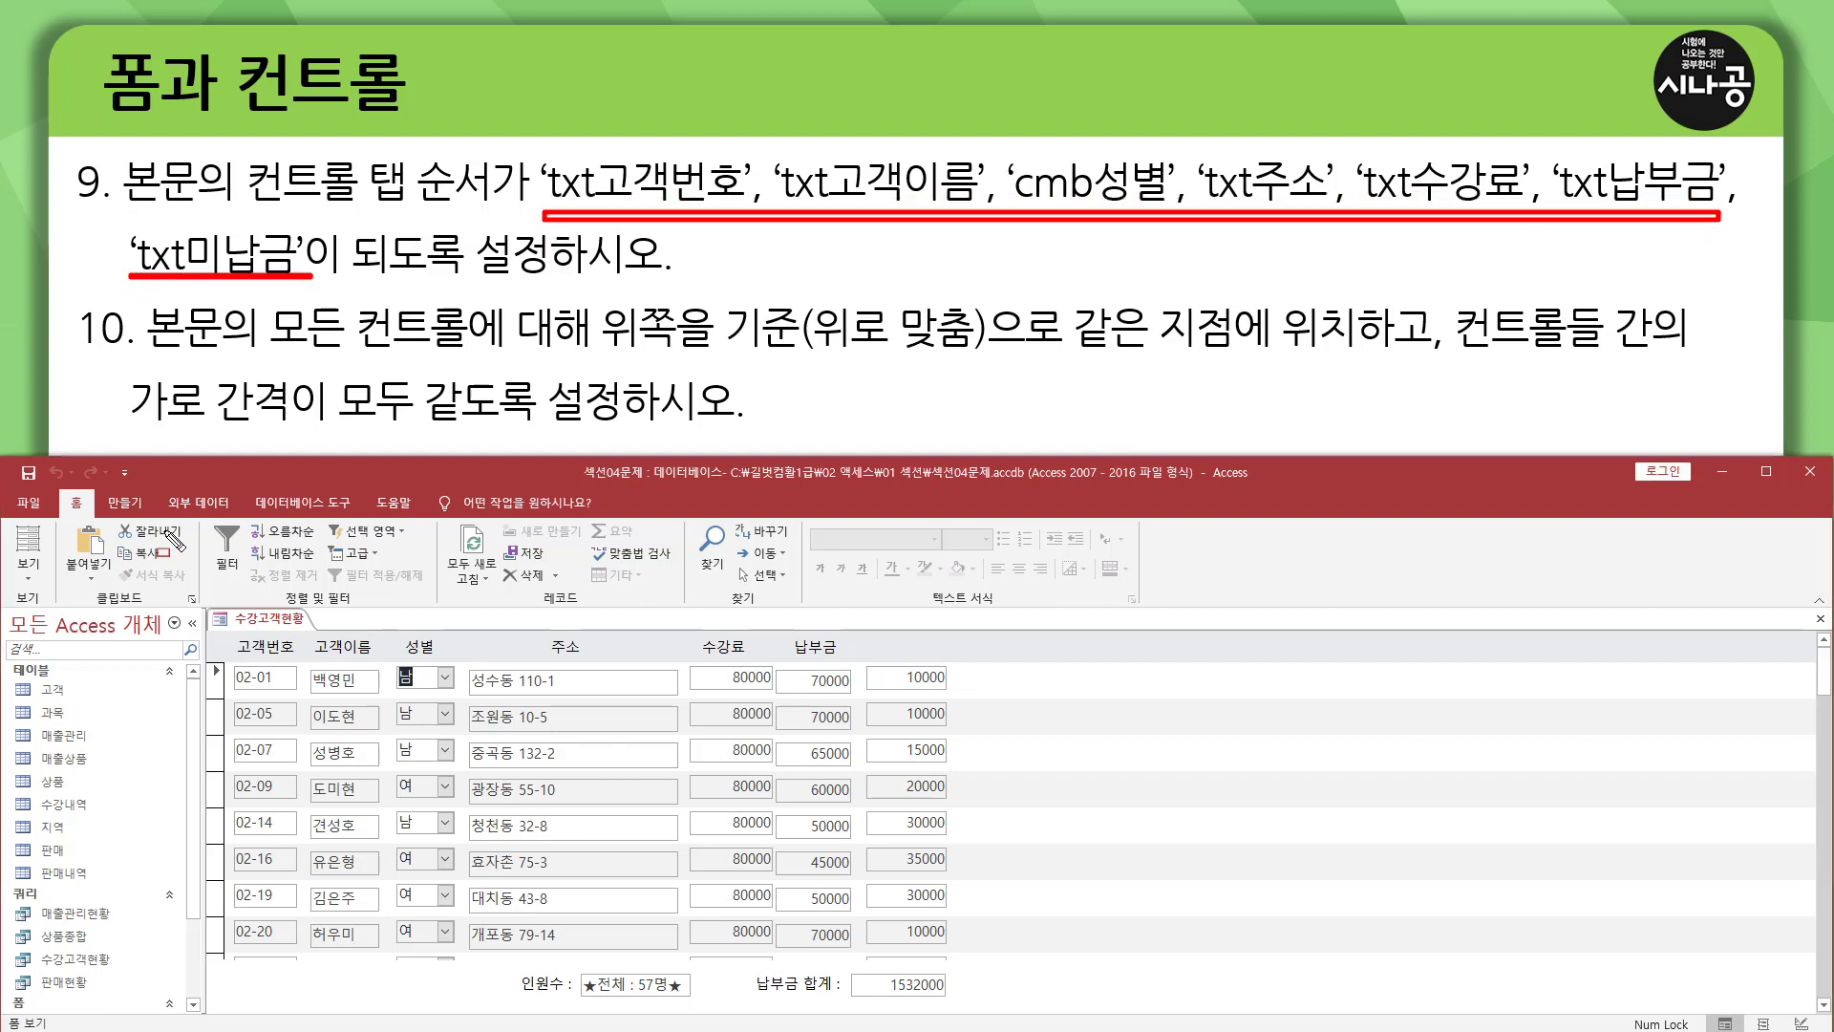
key("Escape")
left_click(29, 574)
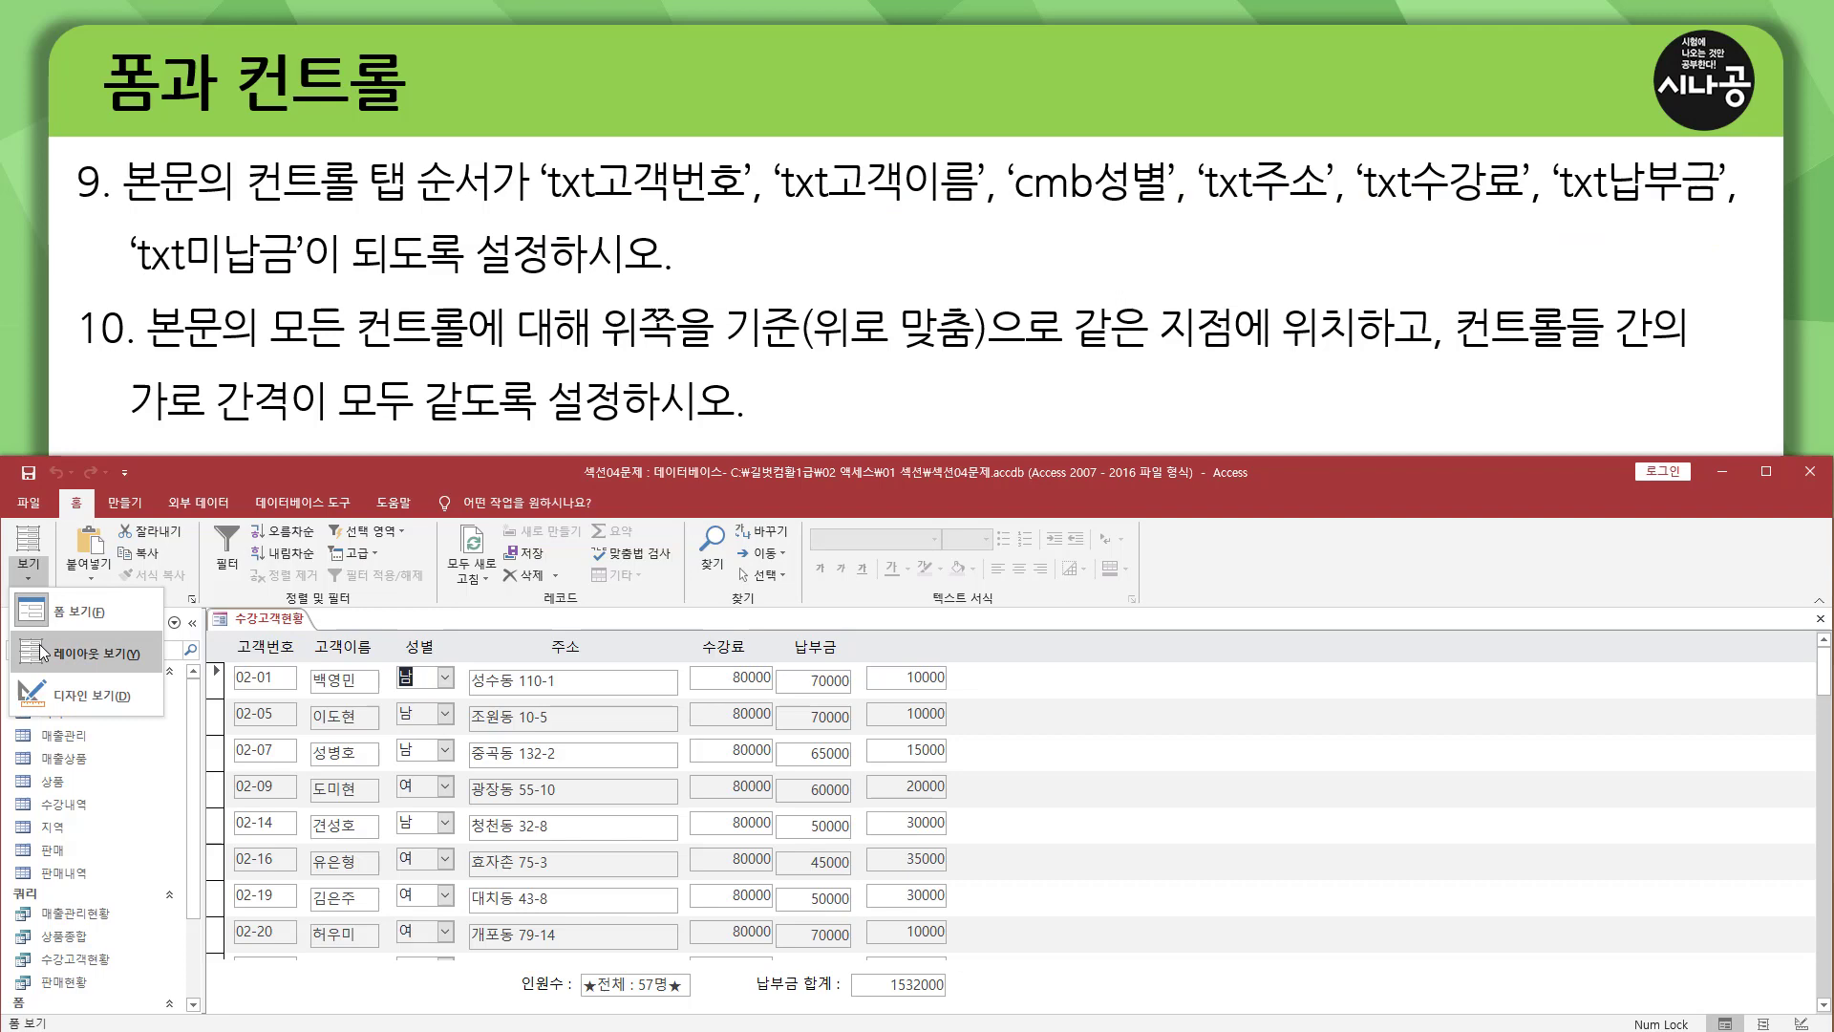
left_click(107, 695)
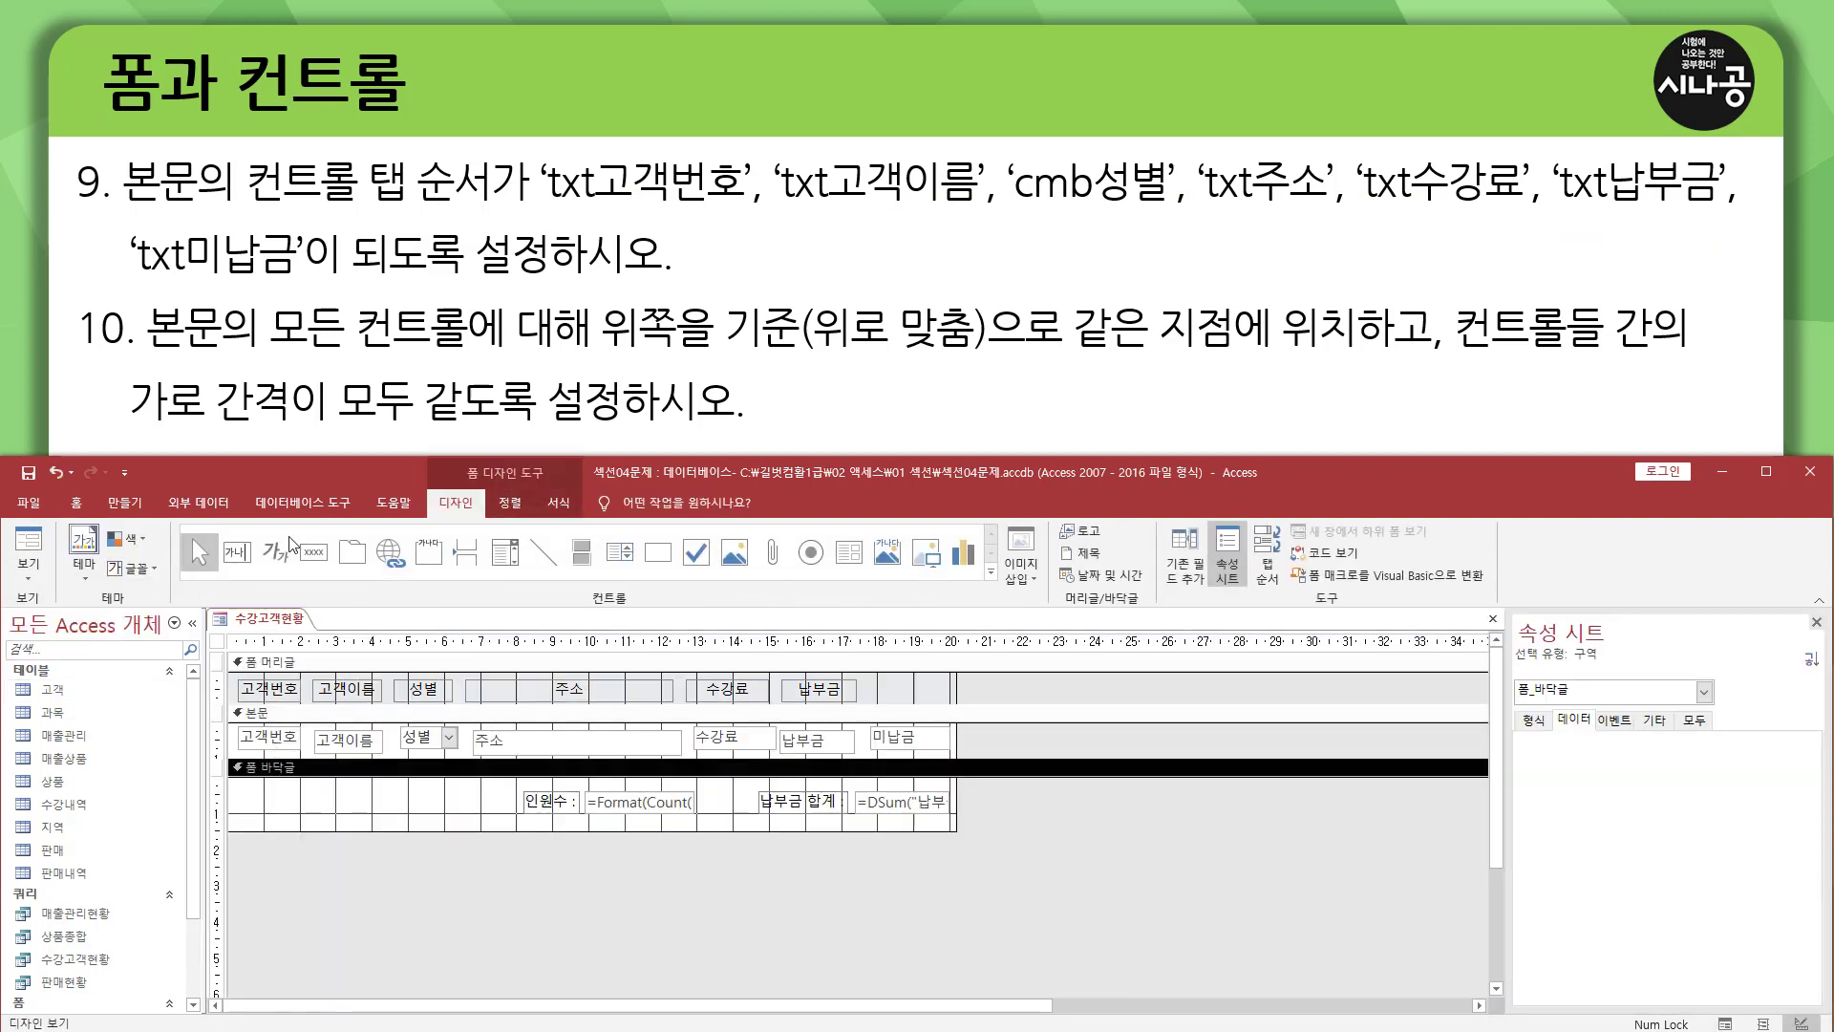
Open the tab order settings for the 본문 section and move txt고객번호 to the first position.
left_click_drag(125, 210, 345, 210)
mouse_move(371, 145)
left_mouse_down()
mouse_move(390, 174)
mouse_move(496, 200)
left_mouse_up()
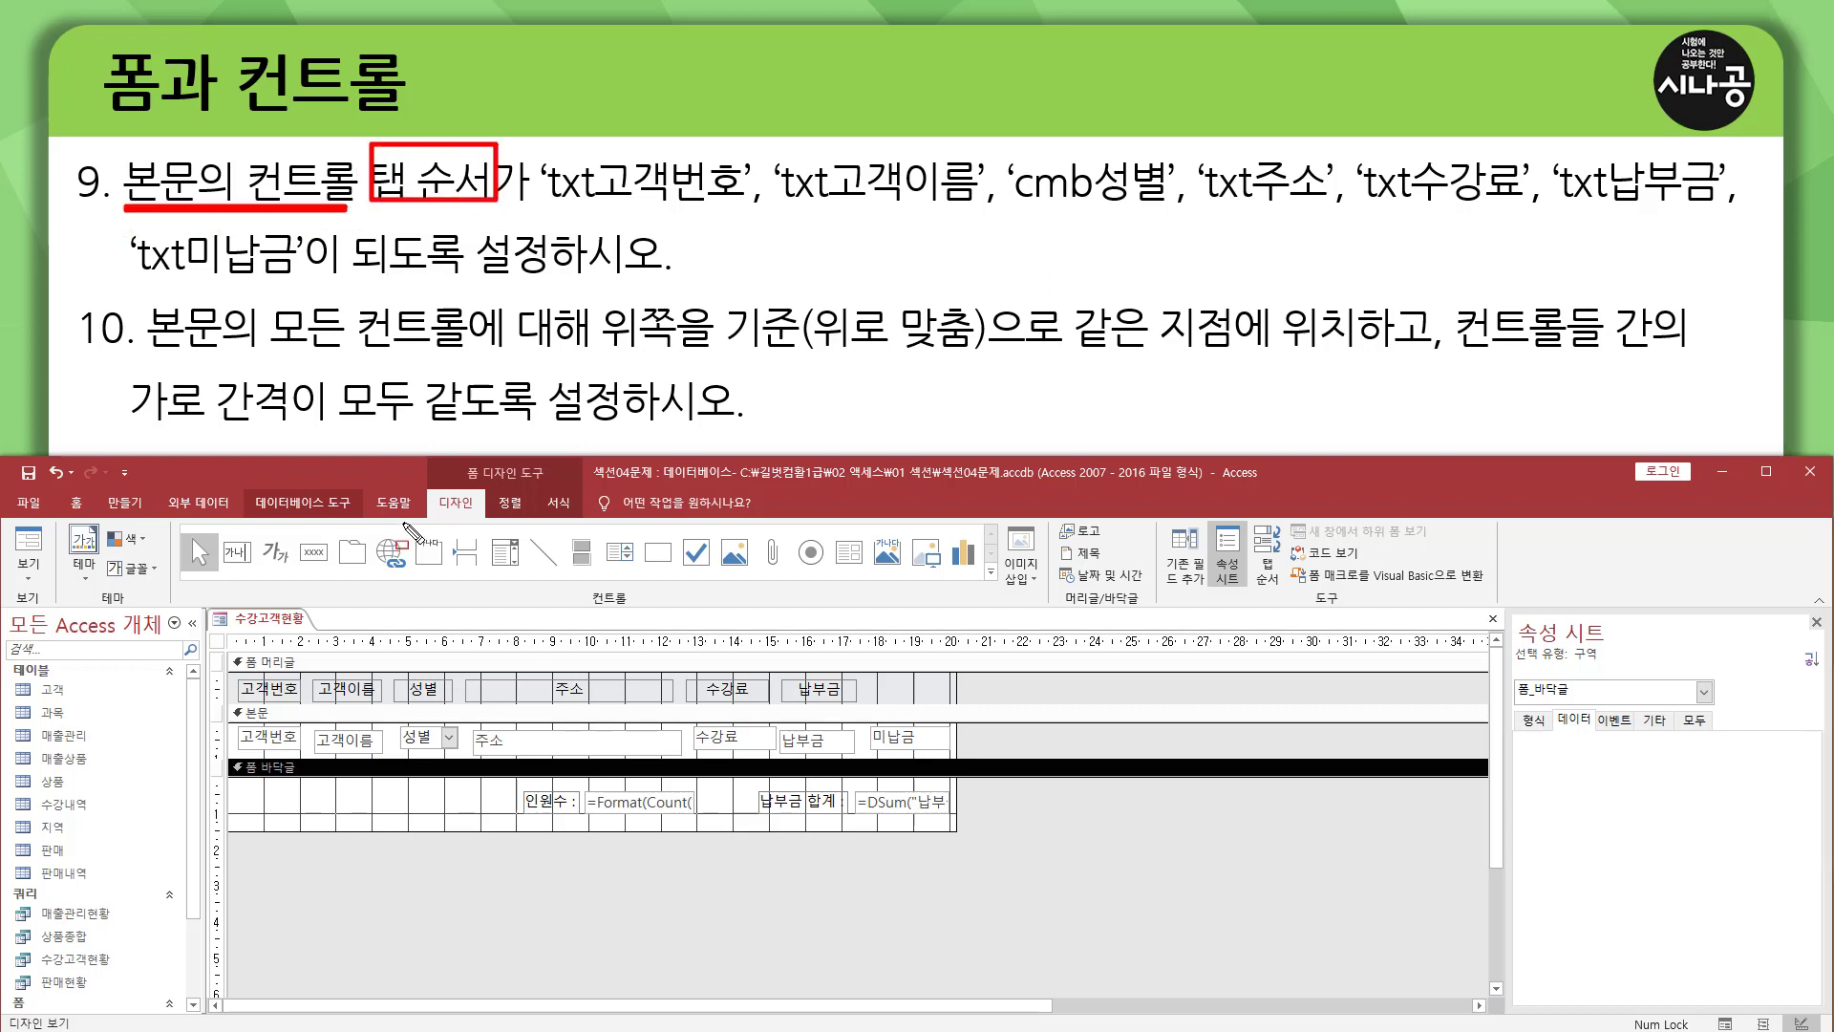
key("Escape")
left_click(284, 715)
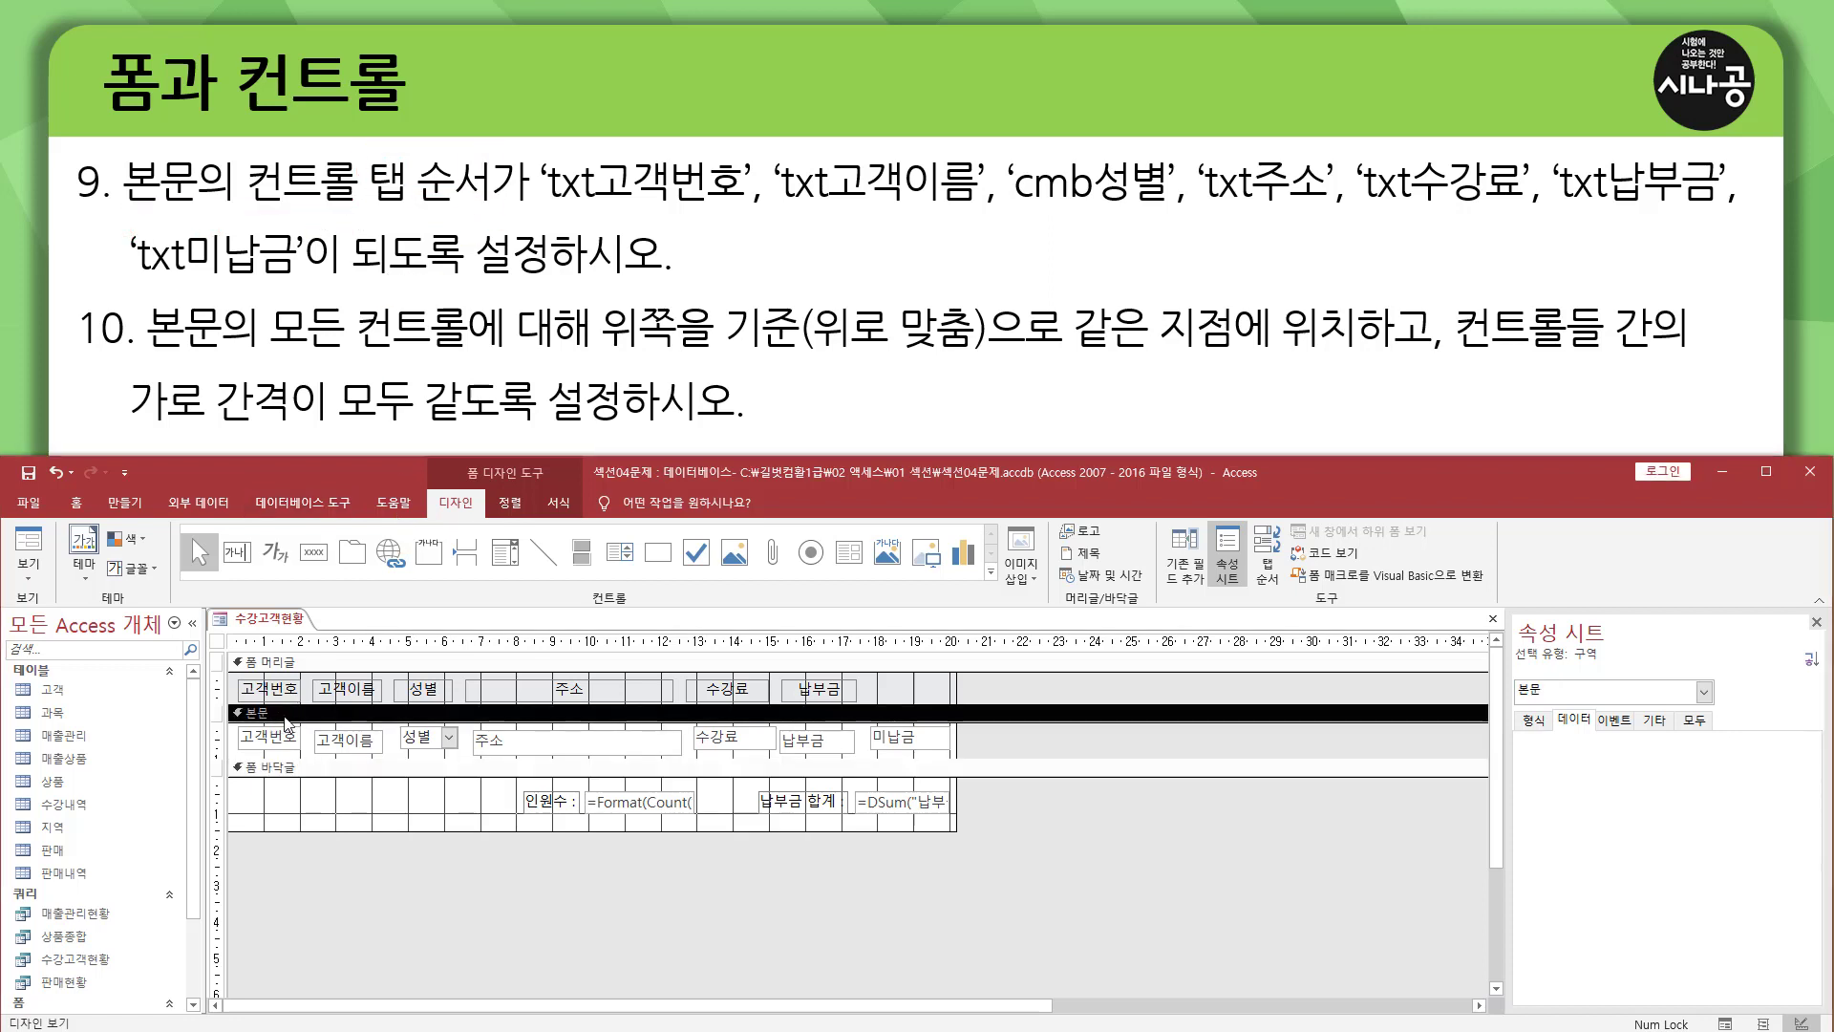
right_click(287, 723)
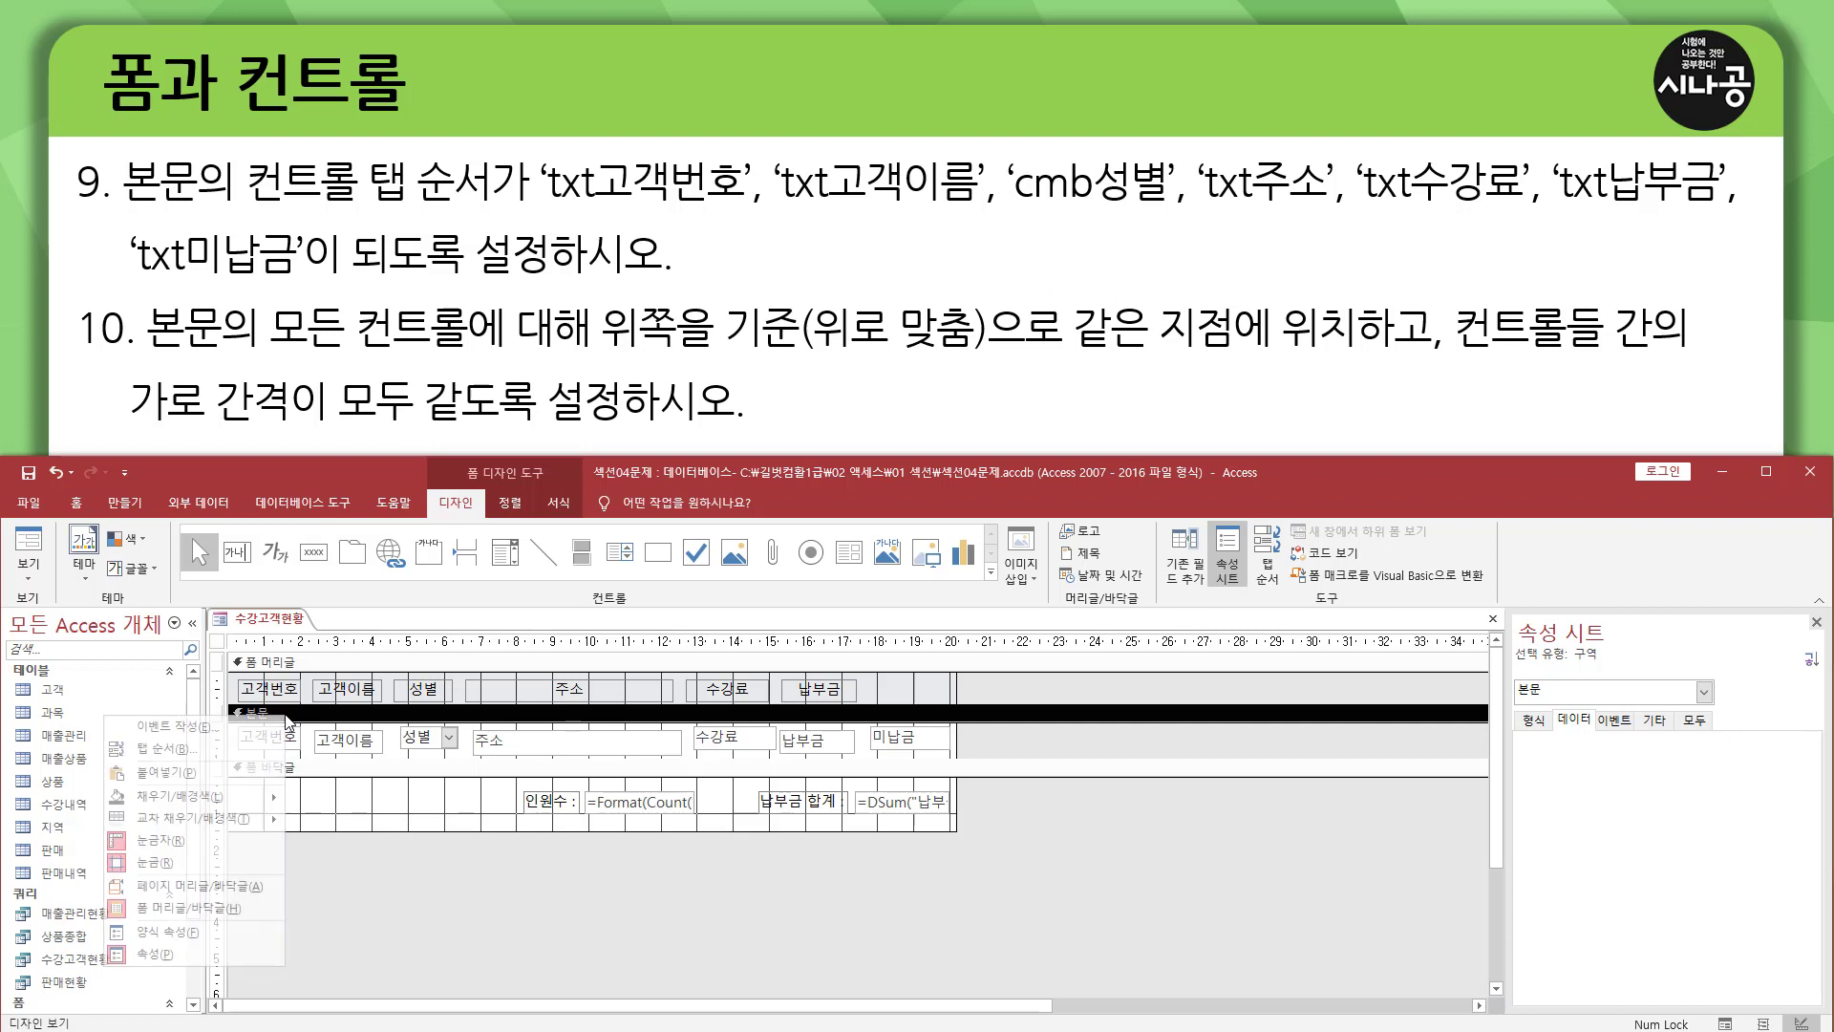
left_click(253, 753)
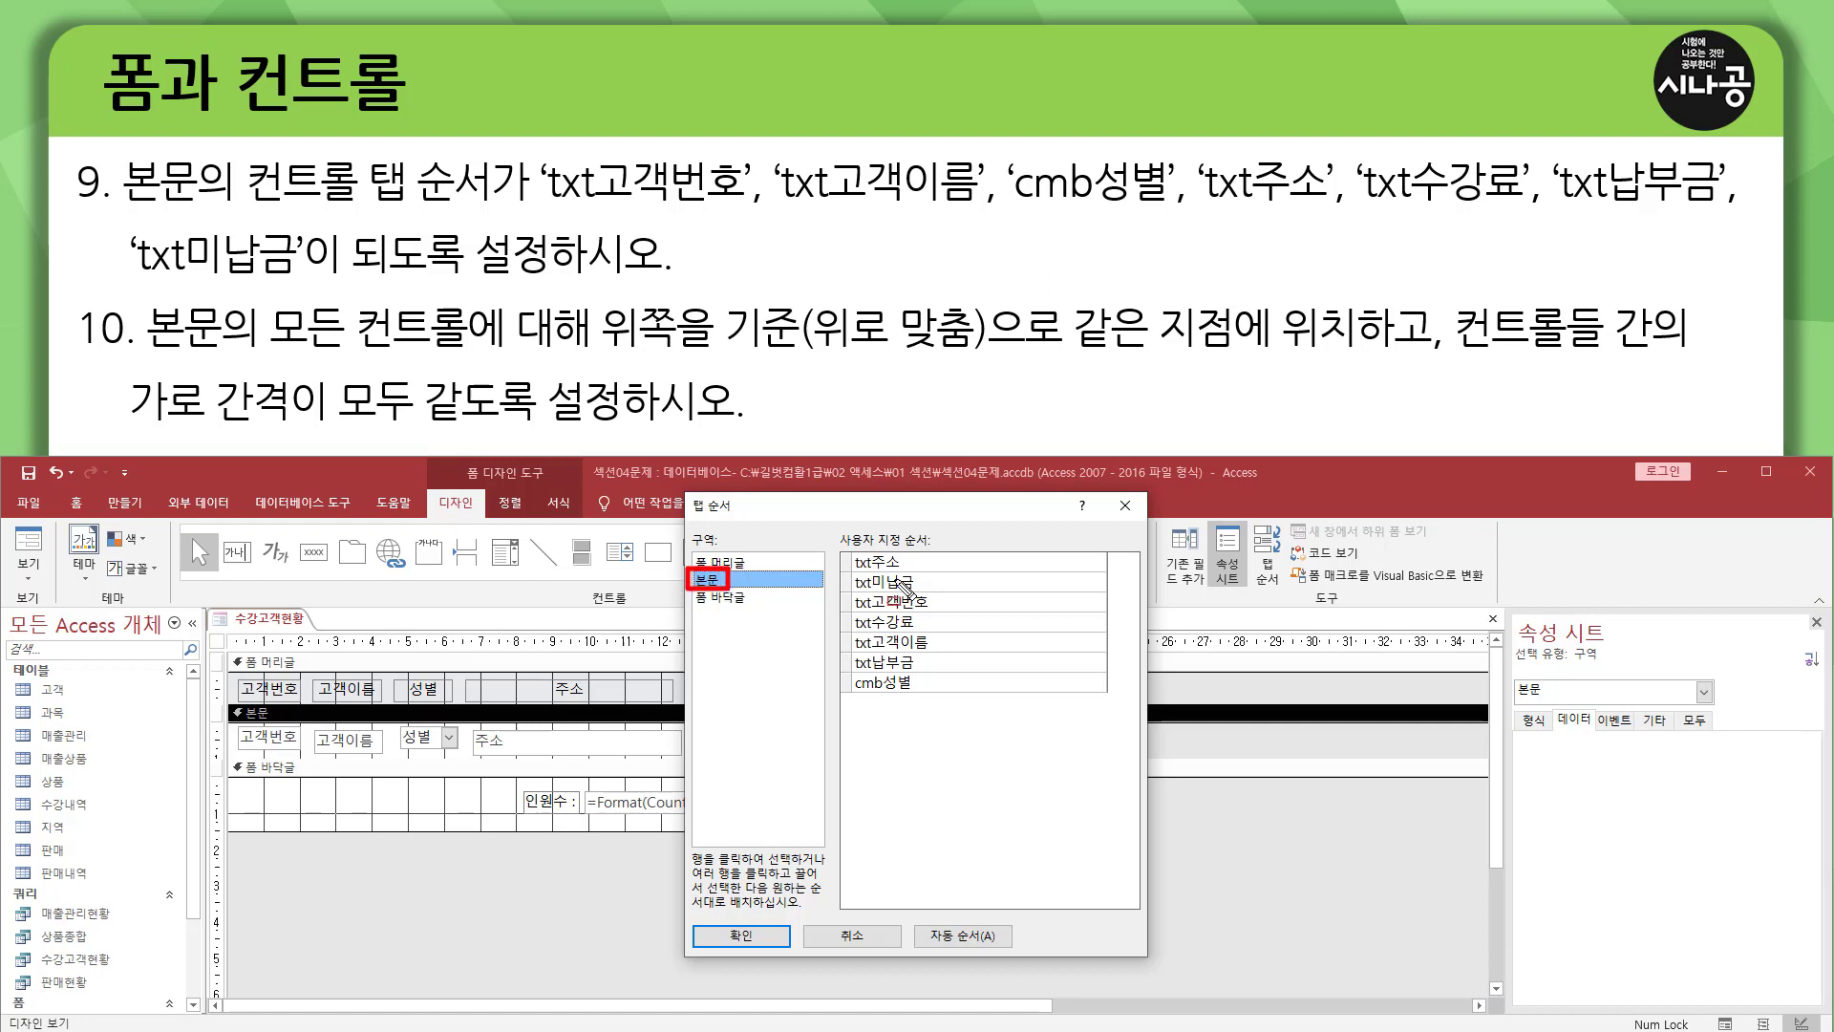
left_click_drag(841, 550, 952, 704)
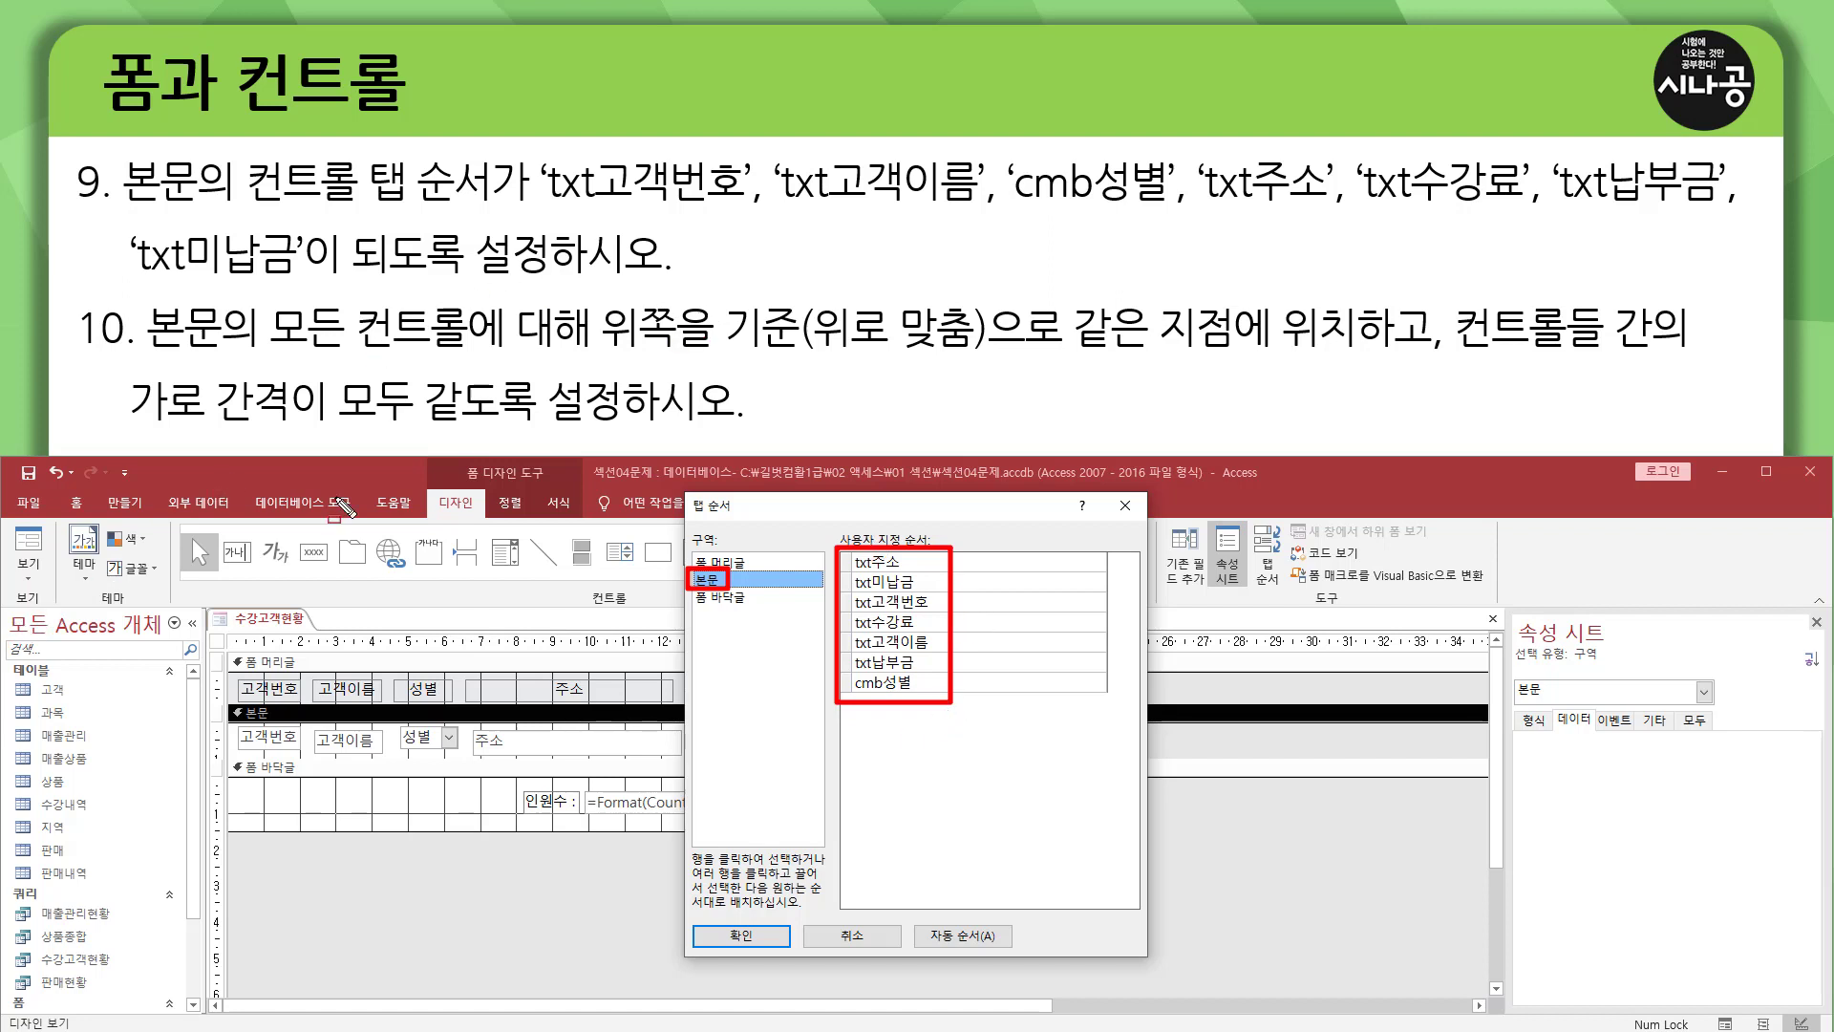
left_click_drag(862, 605, 934, 612)
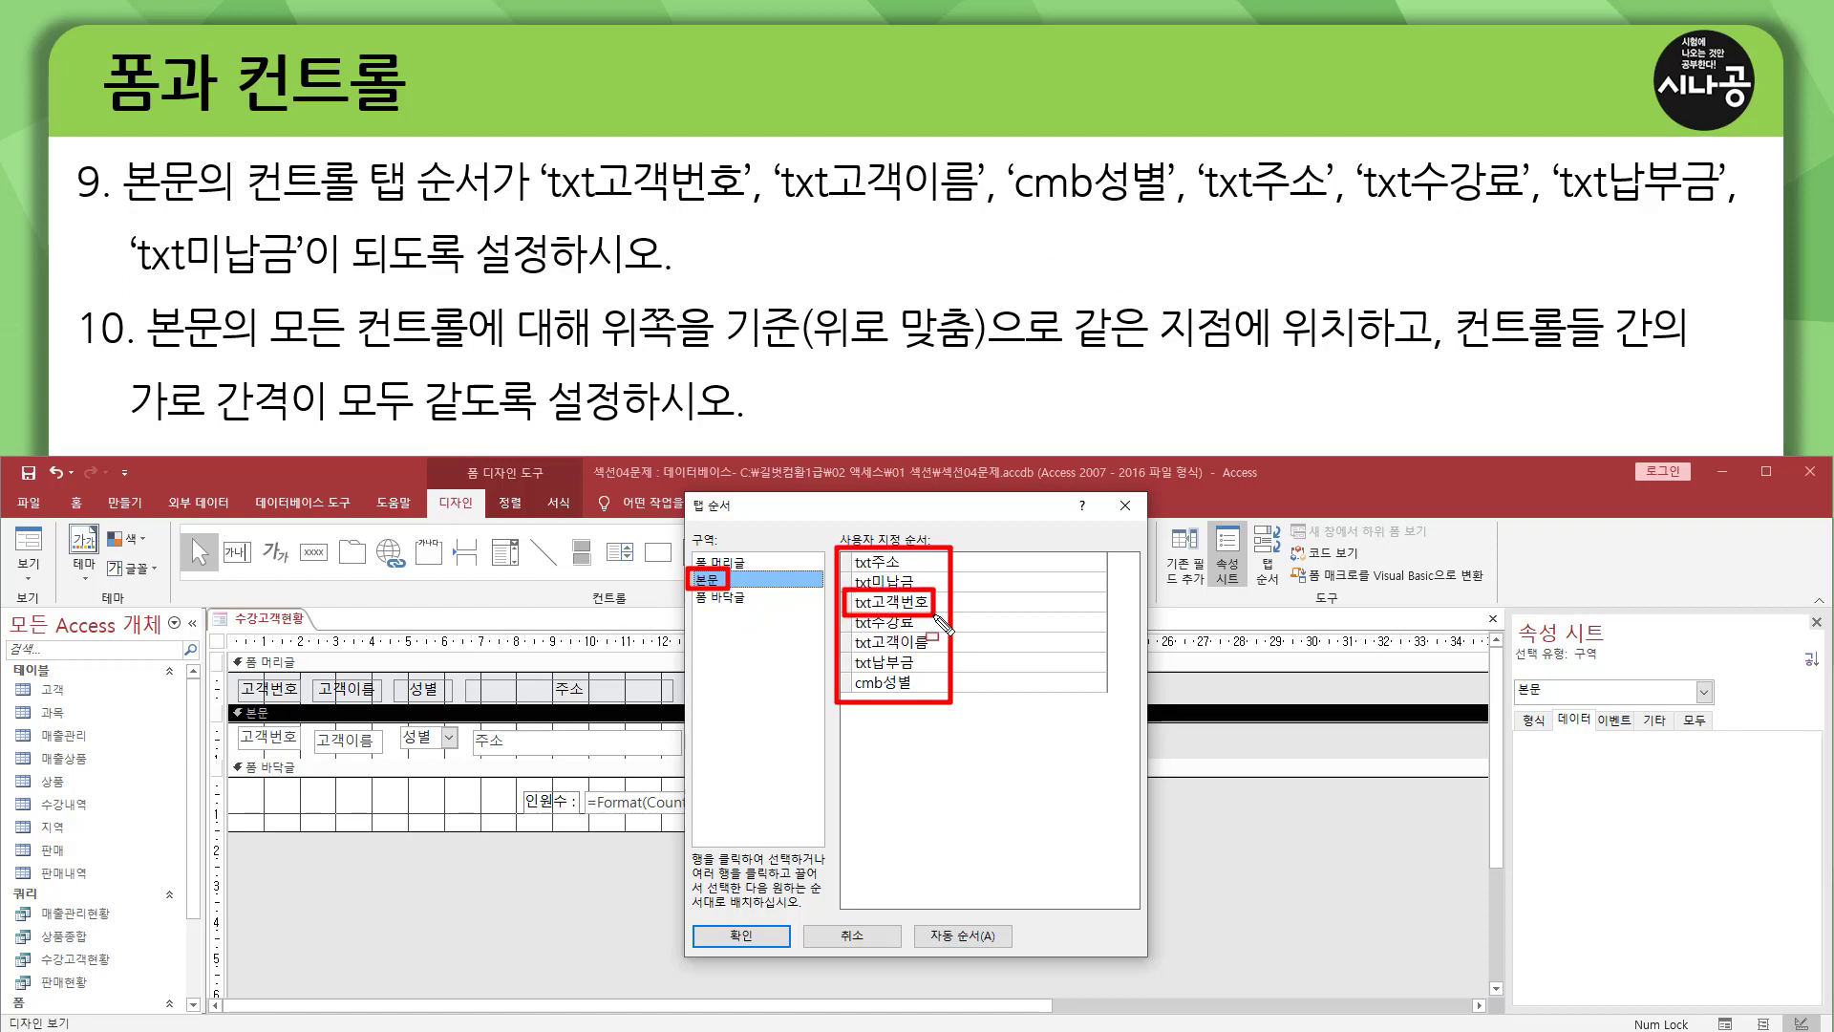
key("Escape")
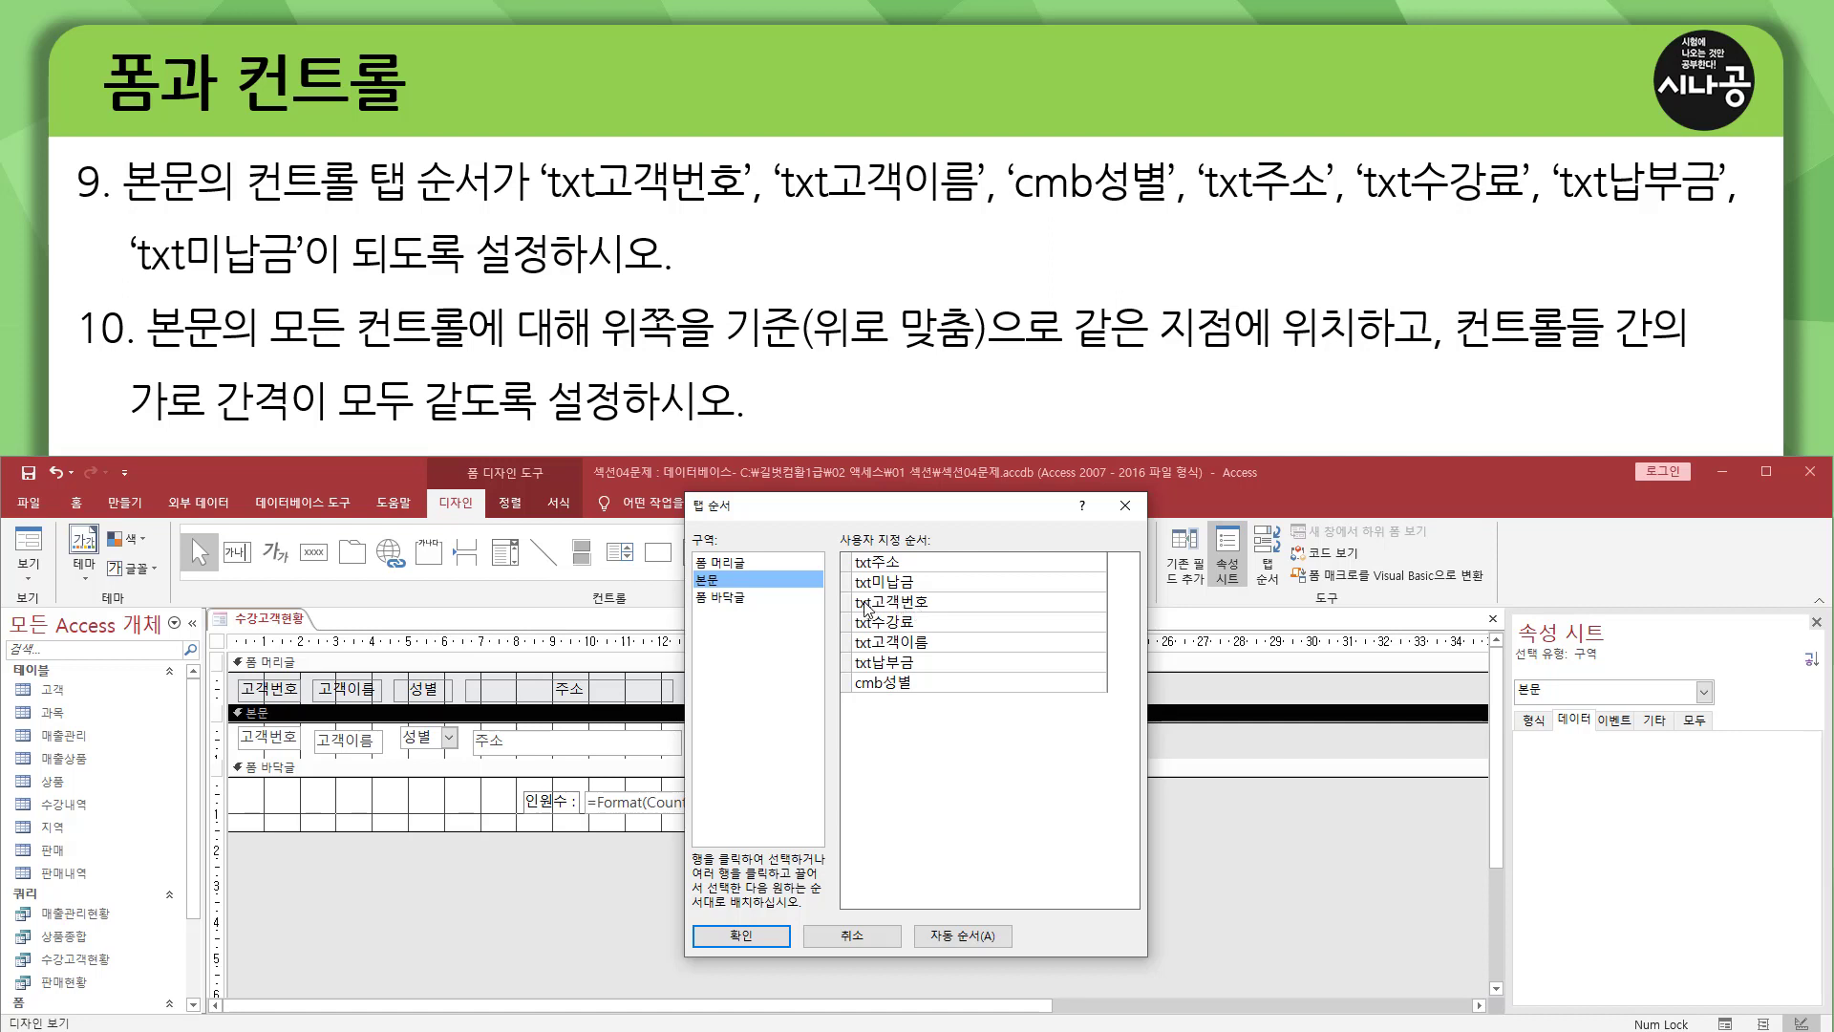
left_click_drag(857, 608, 928, 608)
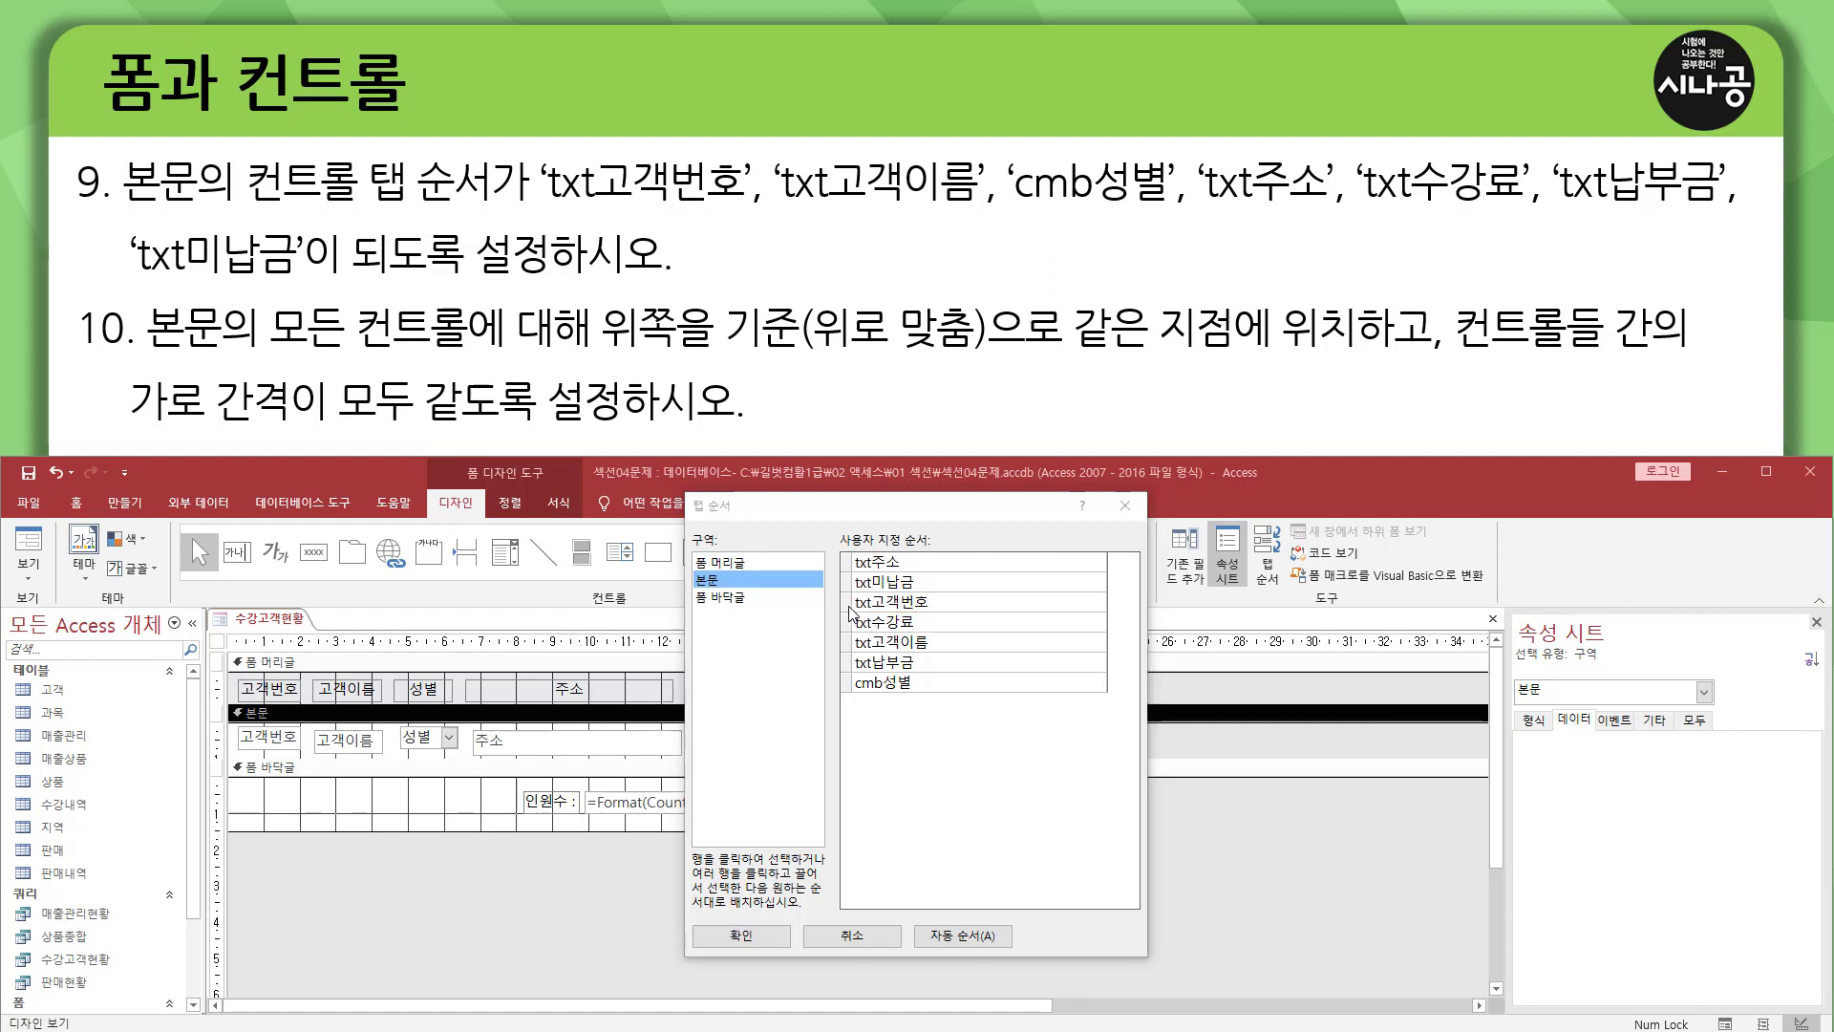
left_click(849, 603)
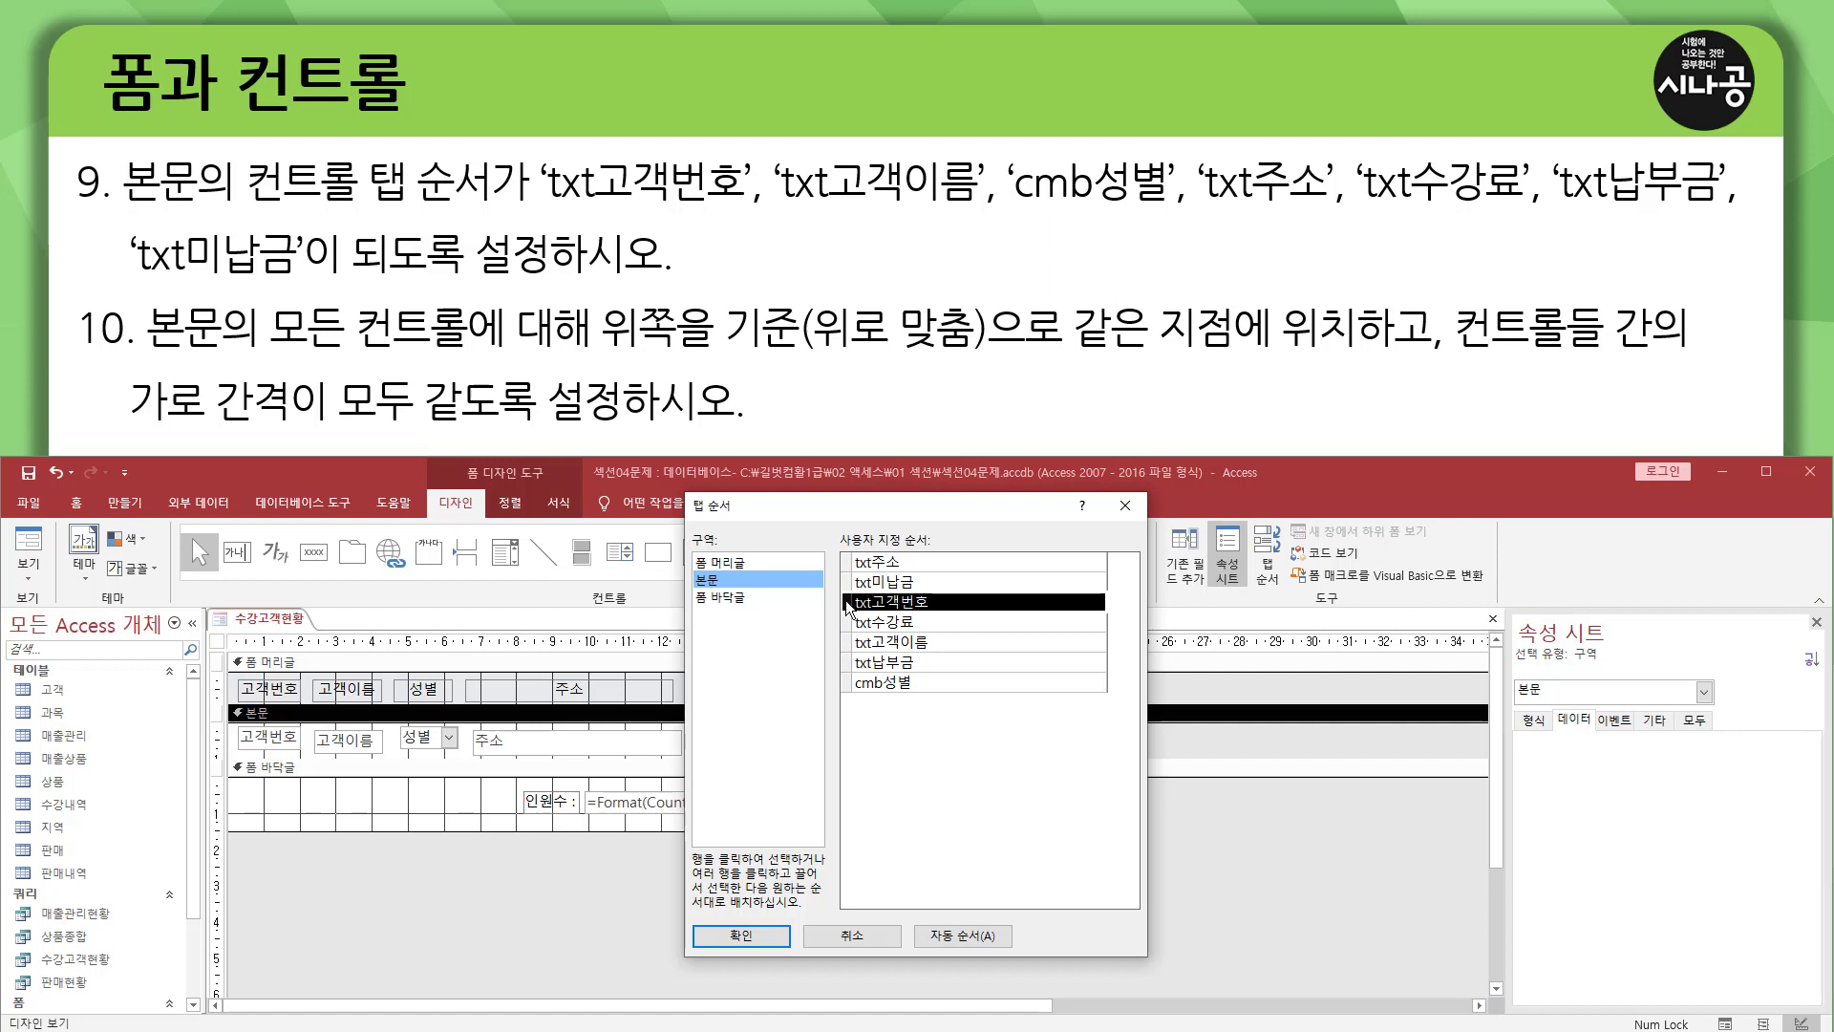
left_click_drag(848, 607, 850, 564)
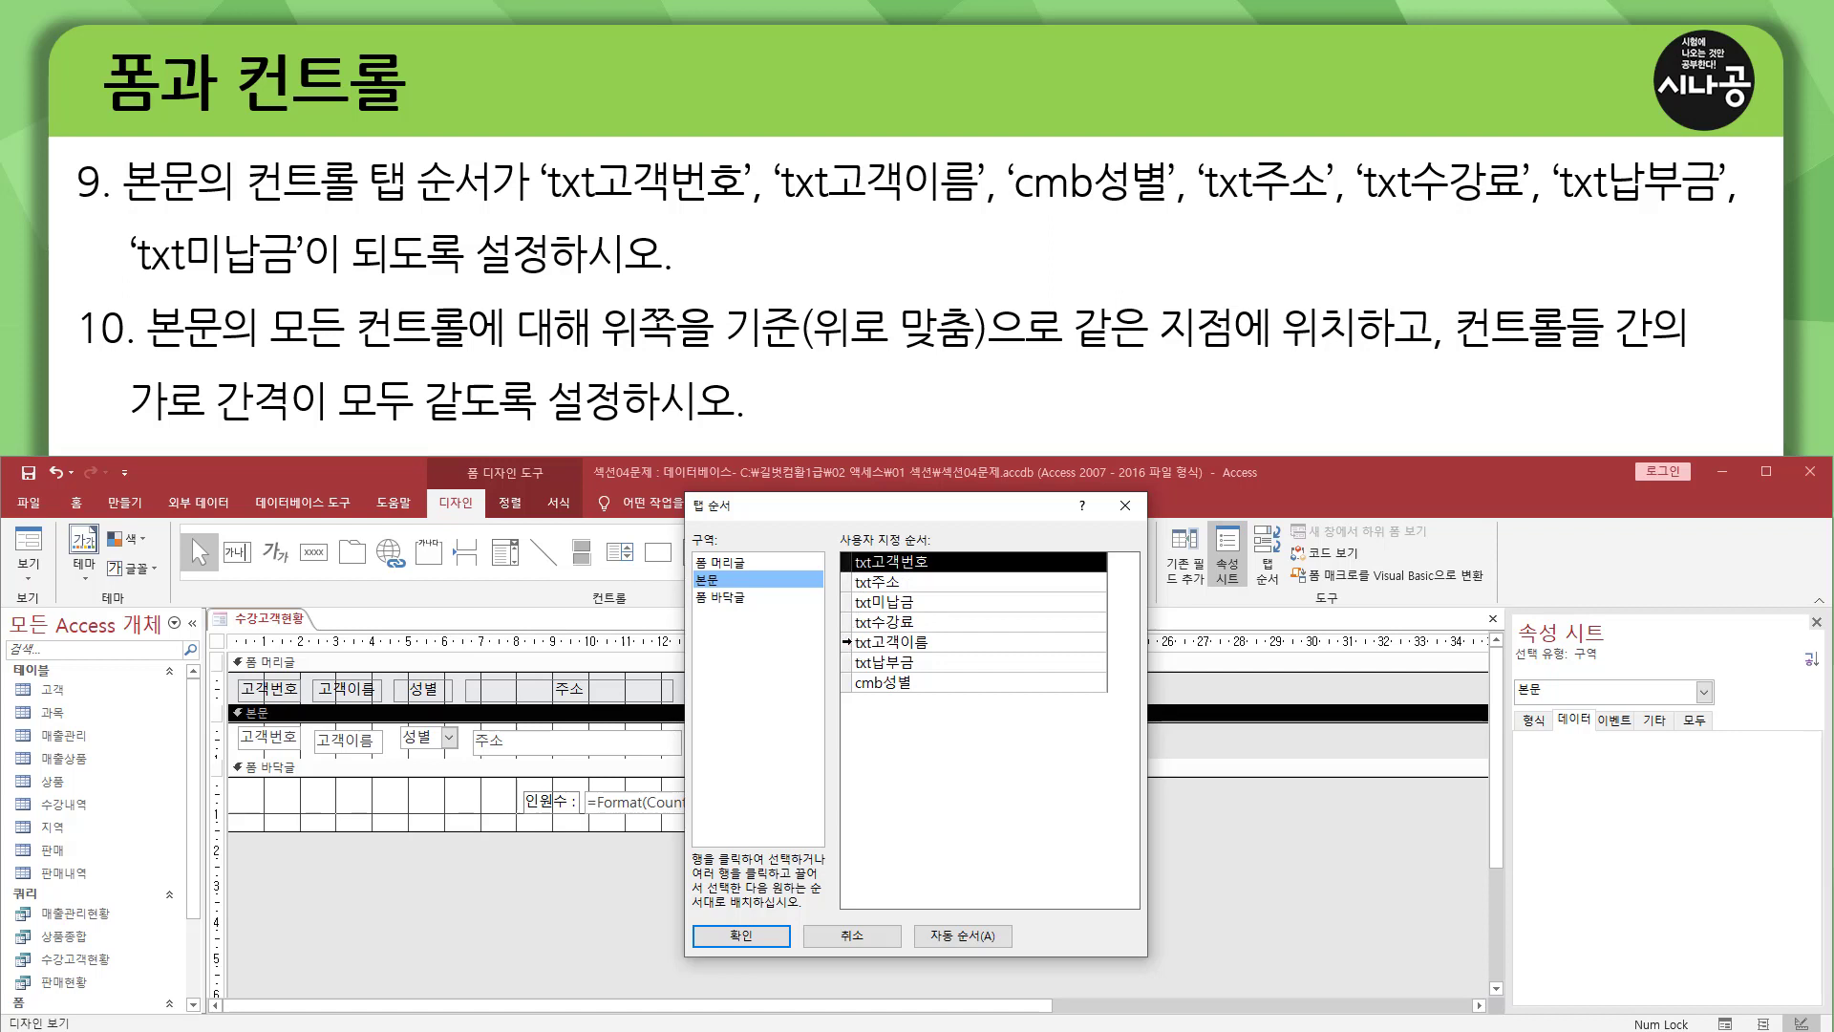
Move txt고객이름 to second and cmb성별 to third position in the 본문 tab order.
left_click(846, 642)
left_click_drag(847, 648, 847, 592)
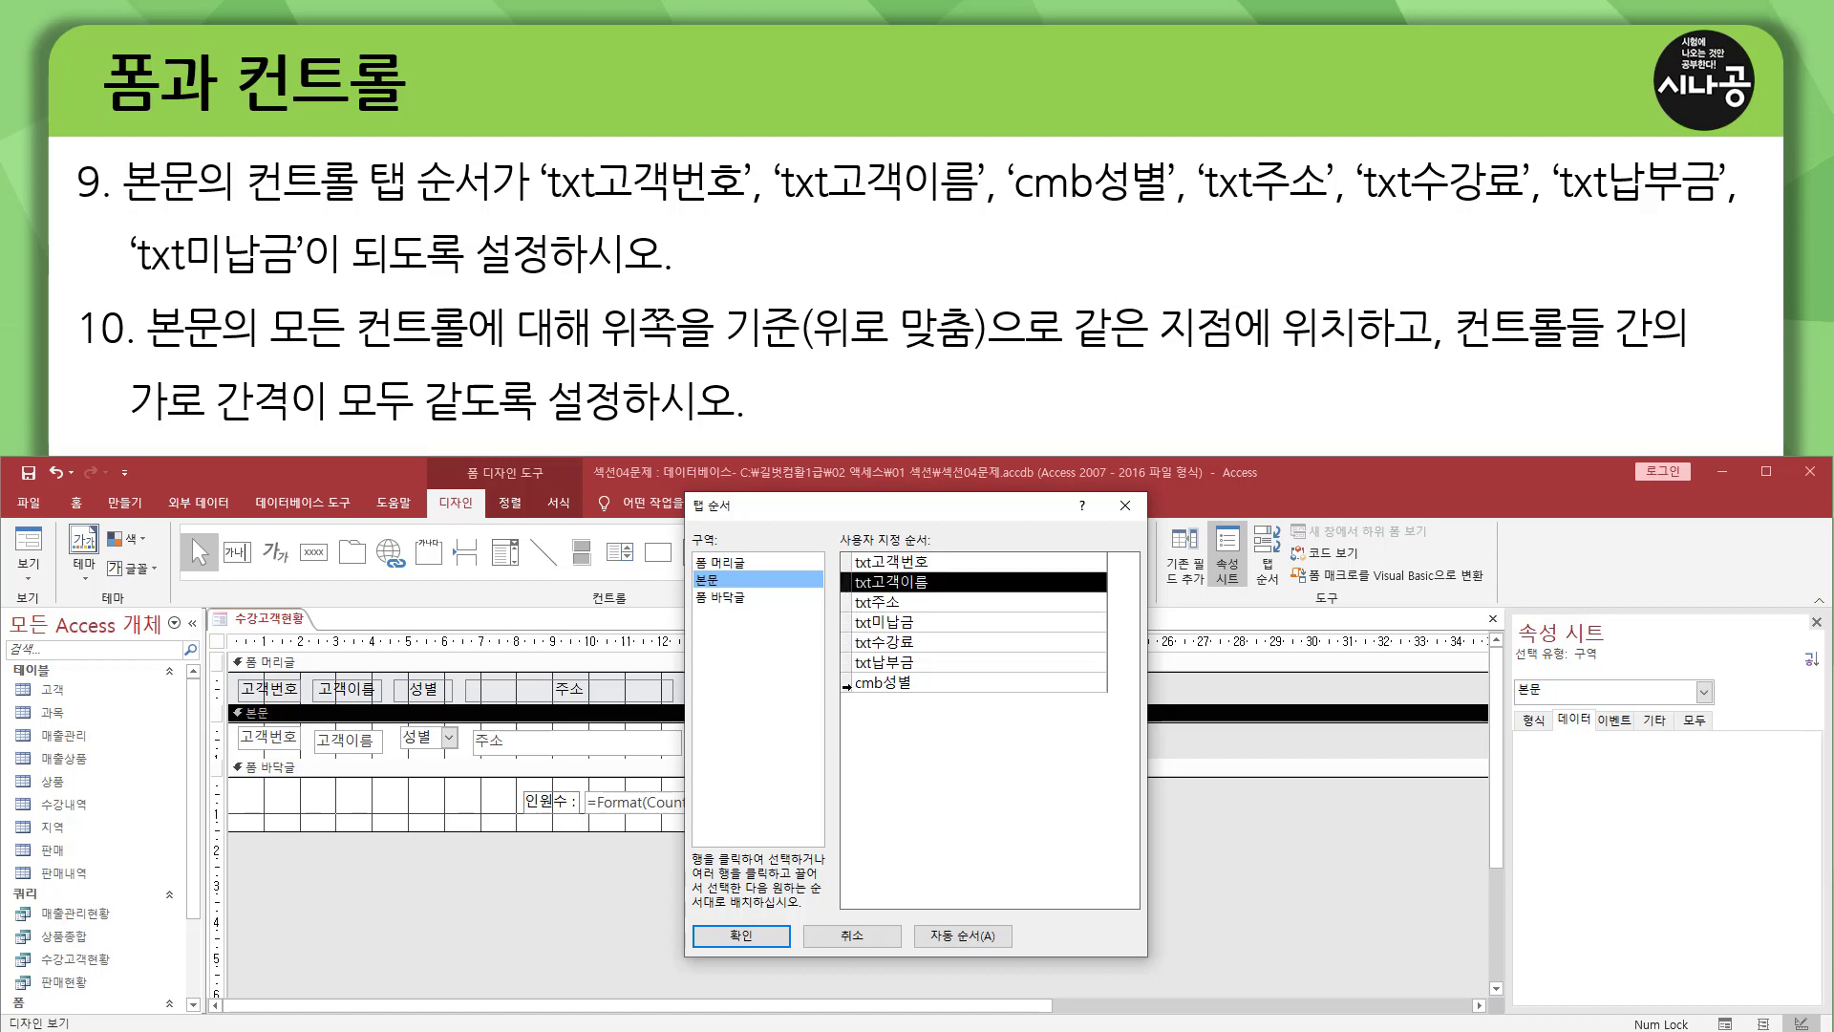
left_click(845, 684)
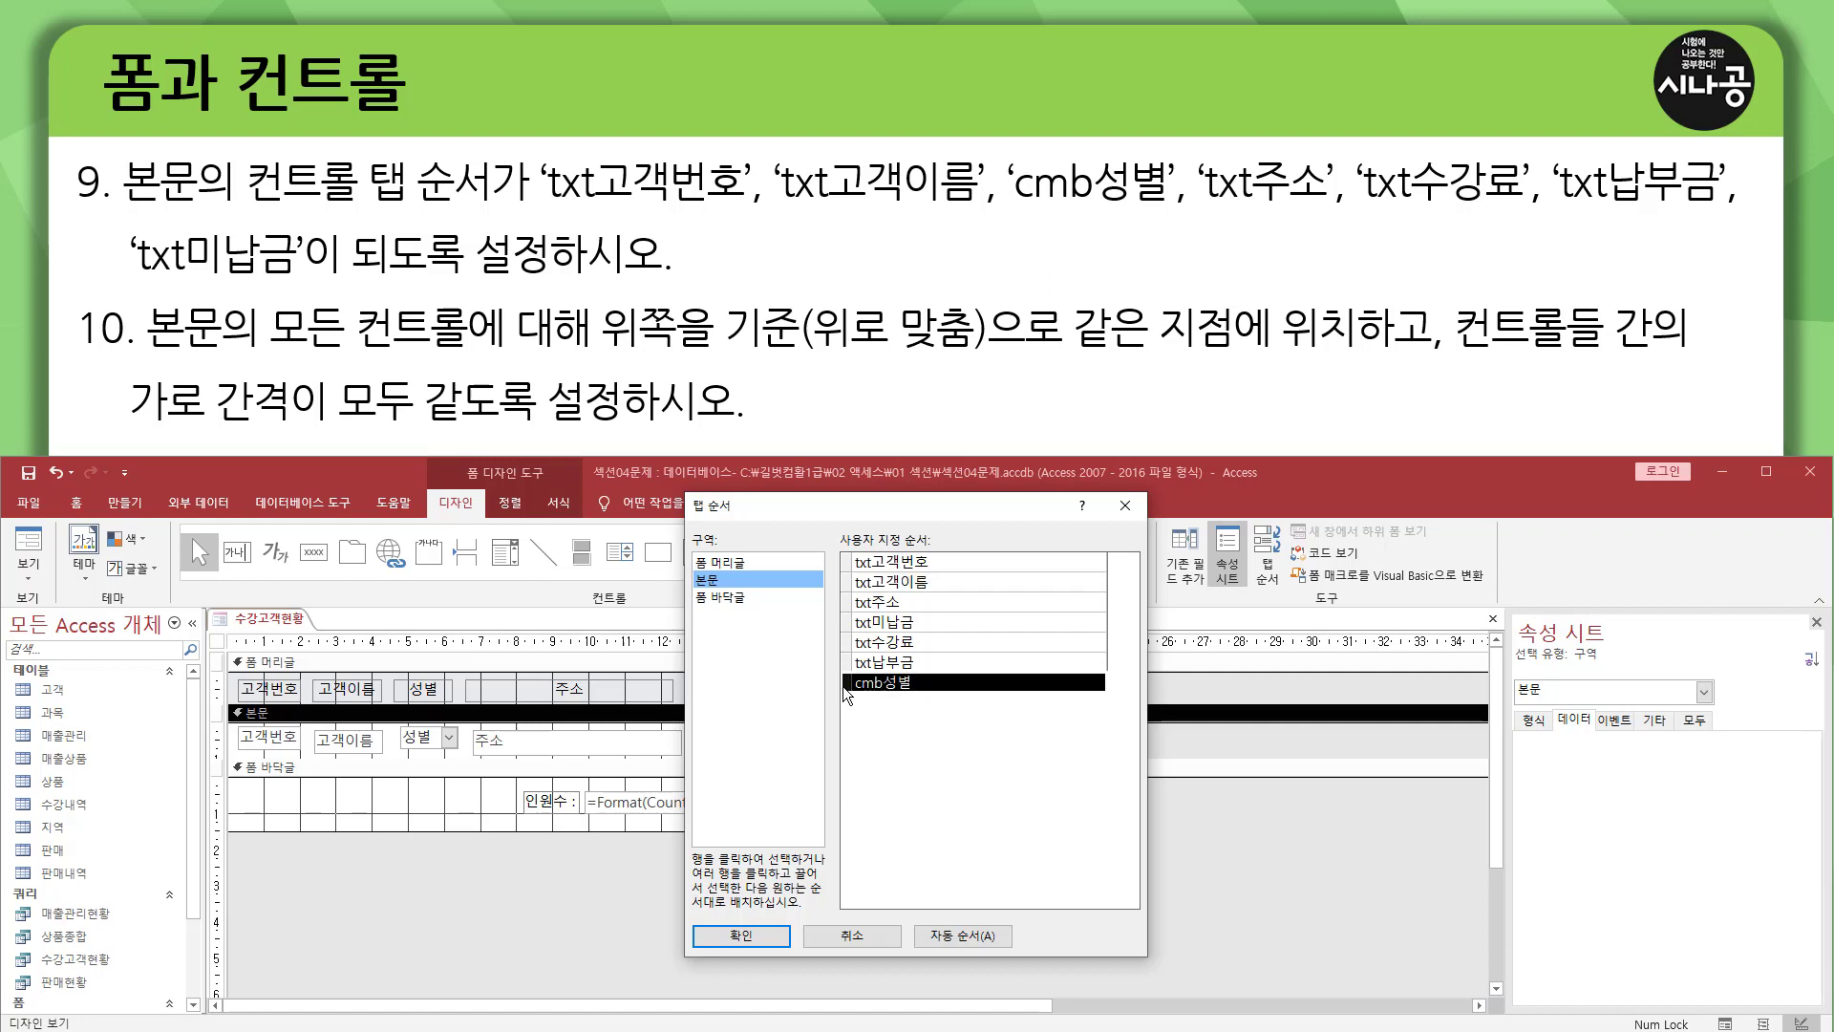
left_click_drag(846, 693, 855, 612)
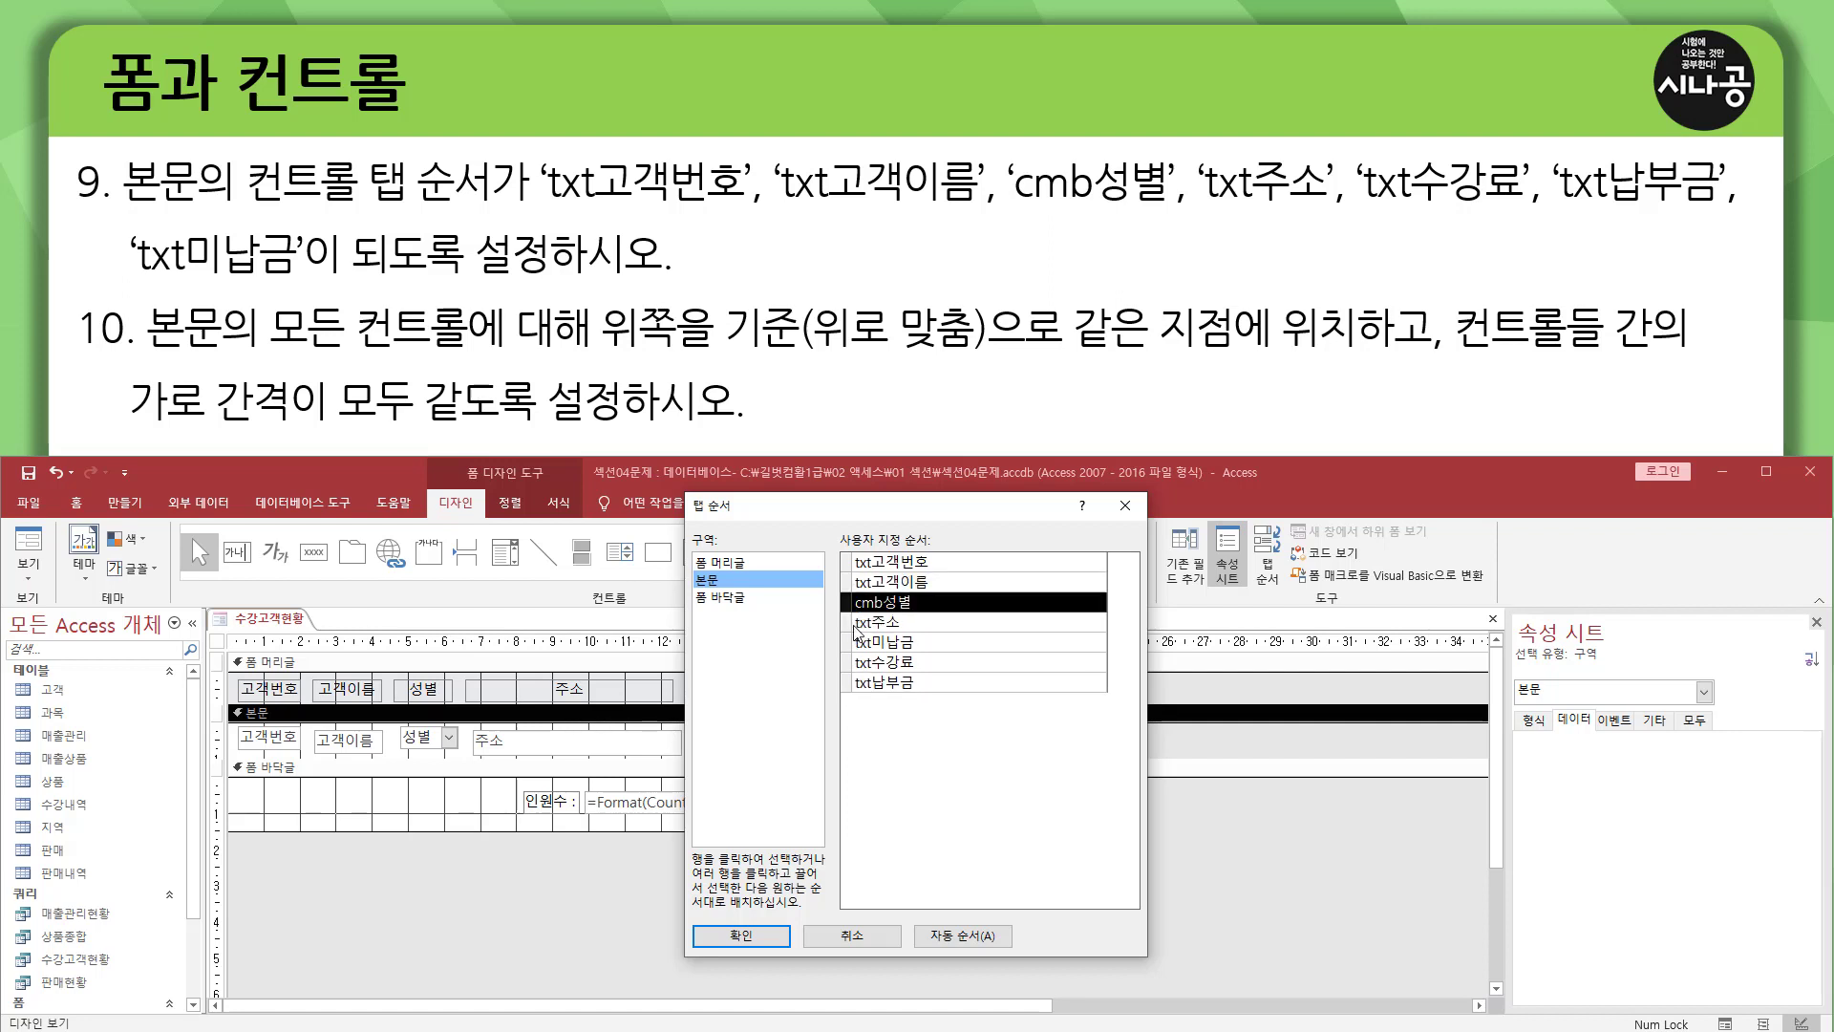
Move txt수강료 to fifth and txt납부금 to sixth position in the 본문 tab order, and apply the order.
left_click(849, 625)
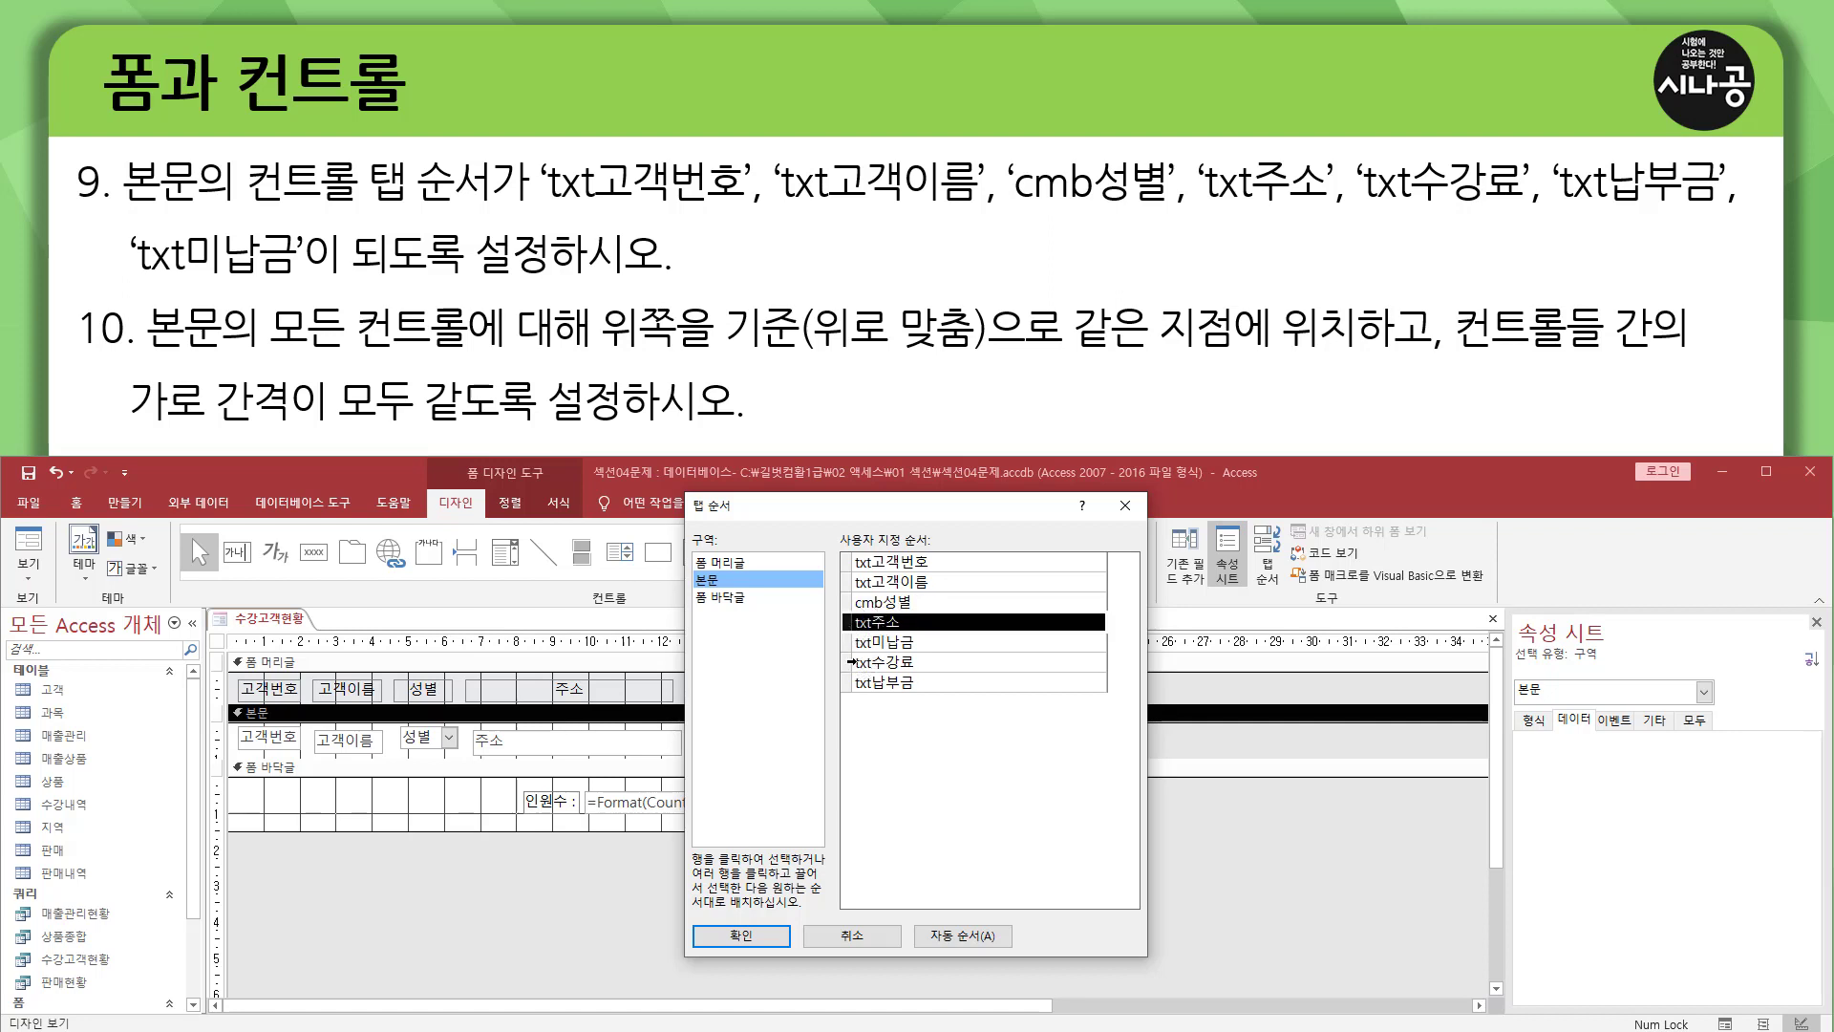
left_click(847, 661)
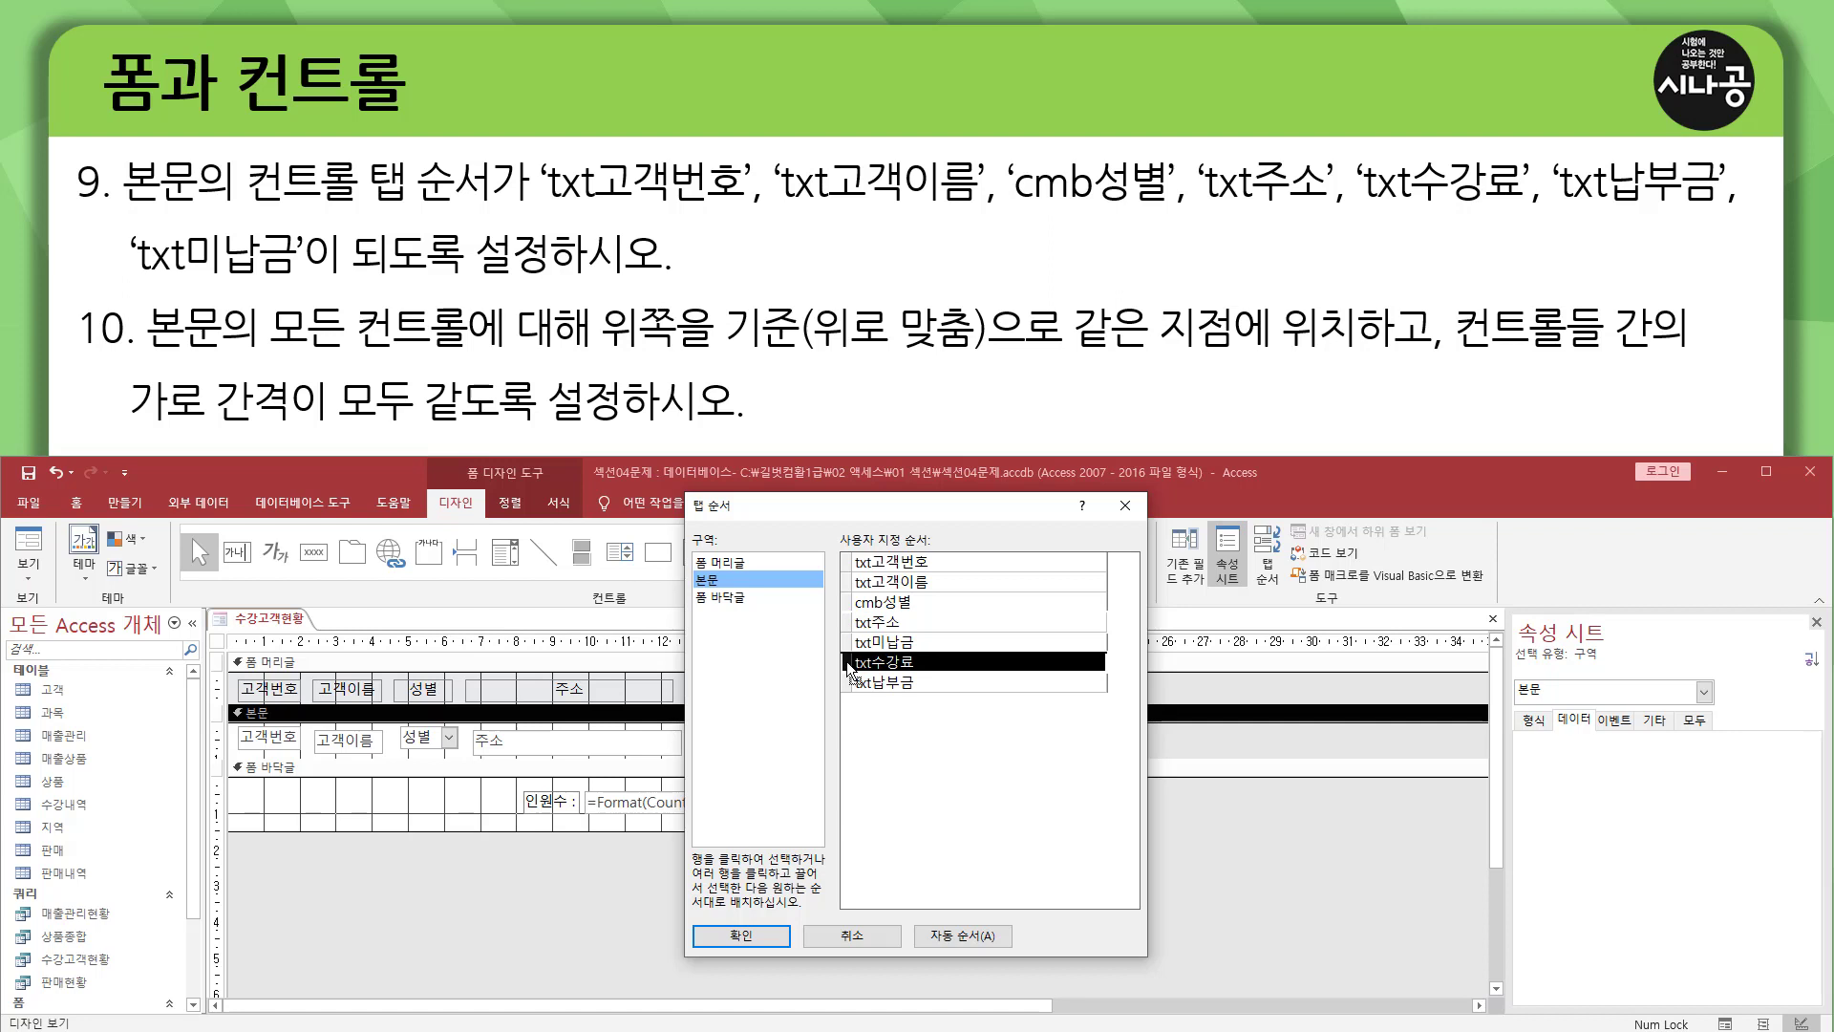
left_click_drag(847, 661, 848, 651)
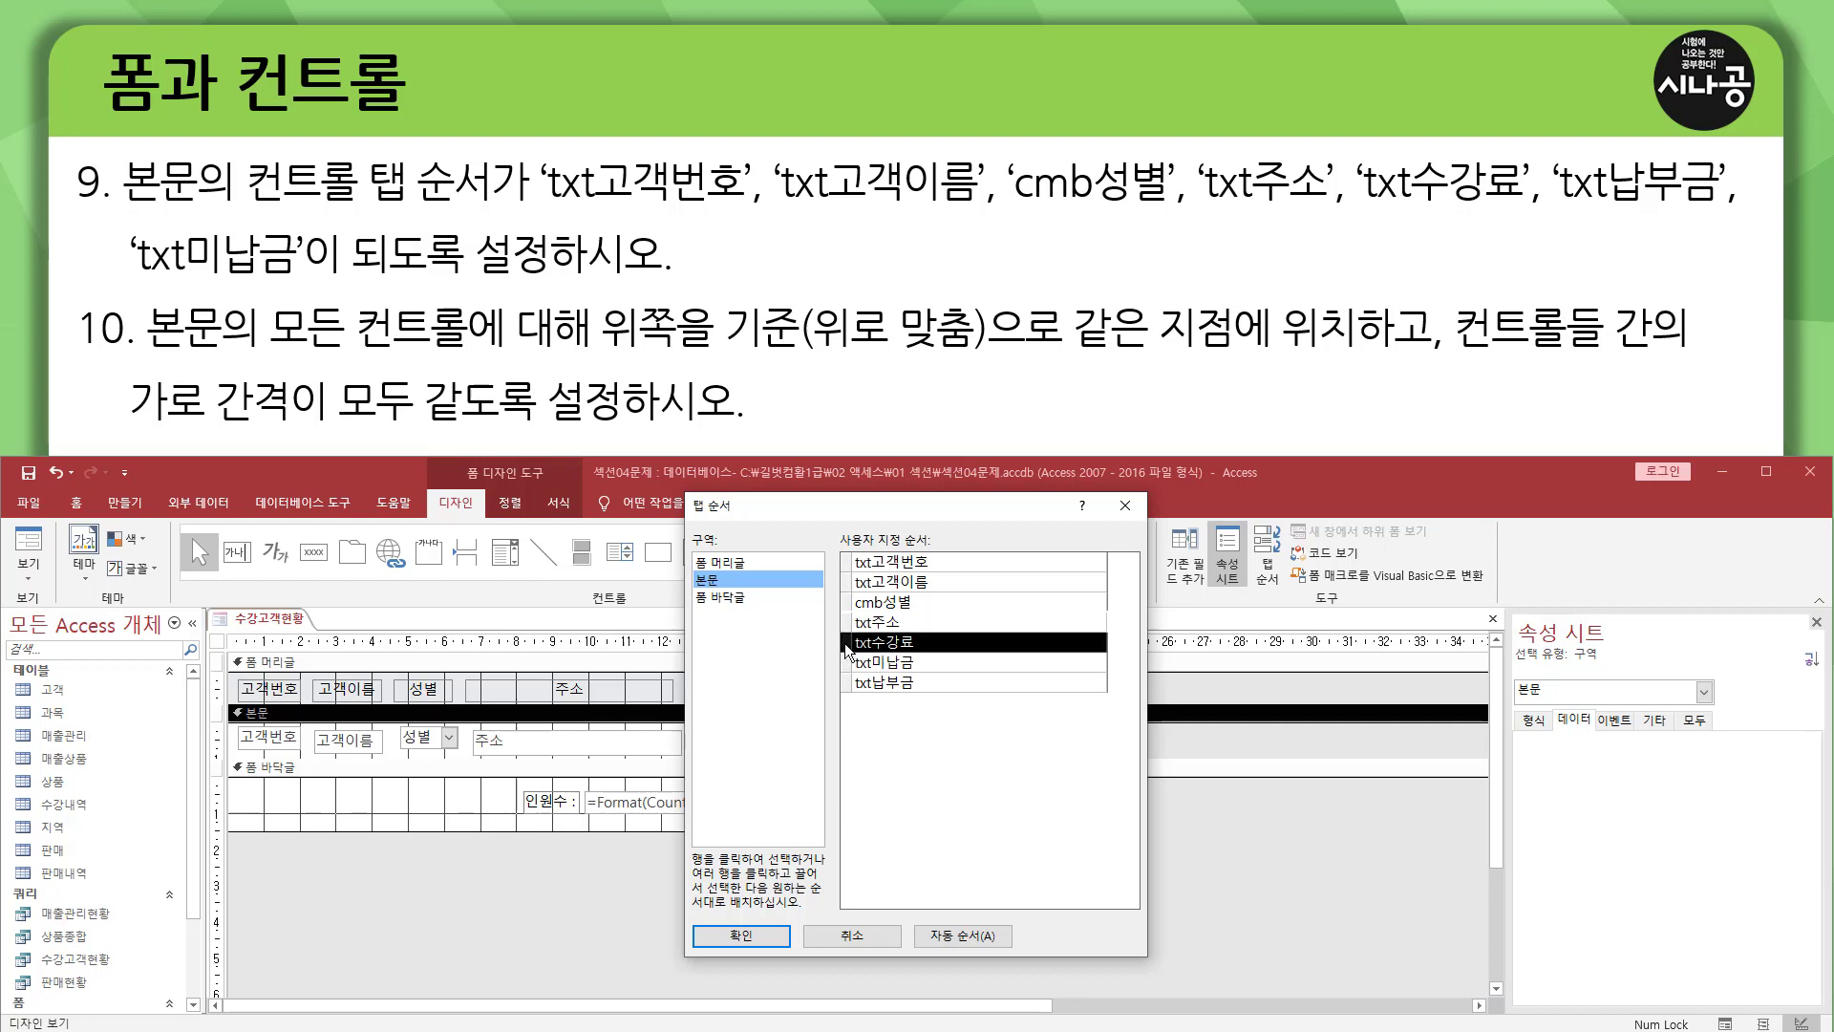
left_click(847, 682)
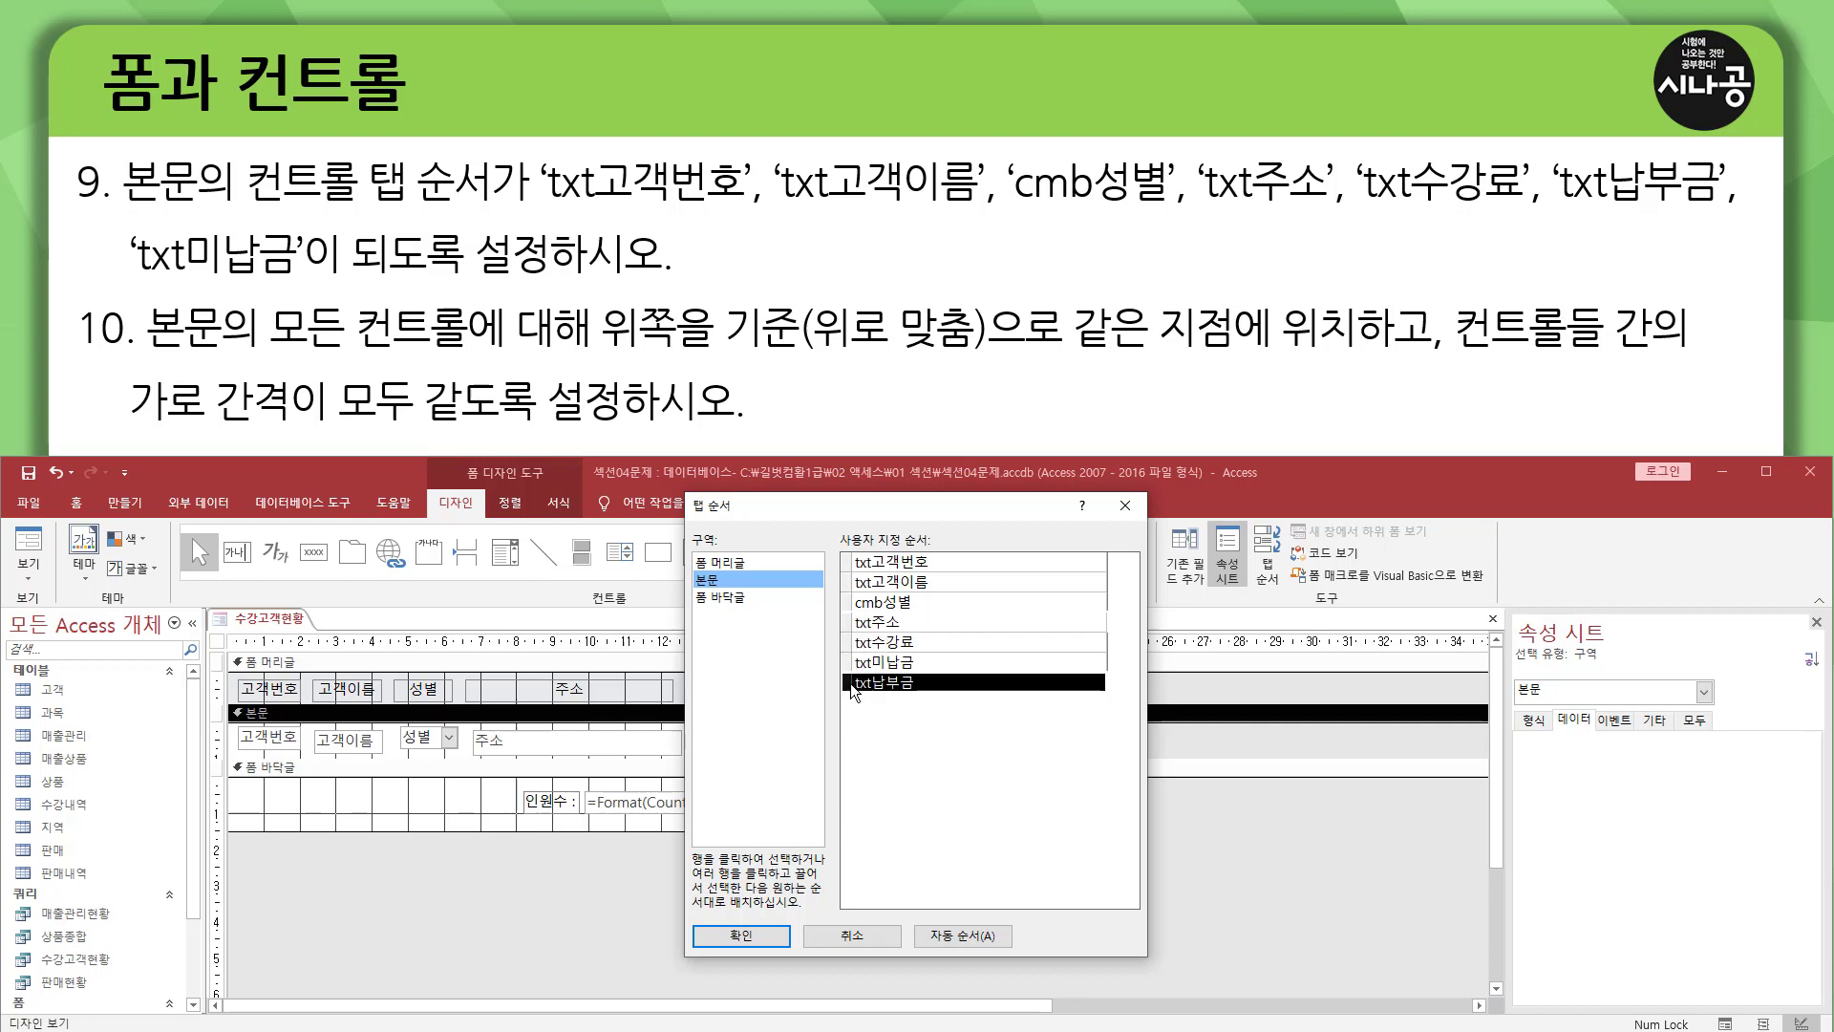
left_click_drag(848, 686, 850, 661)
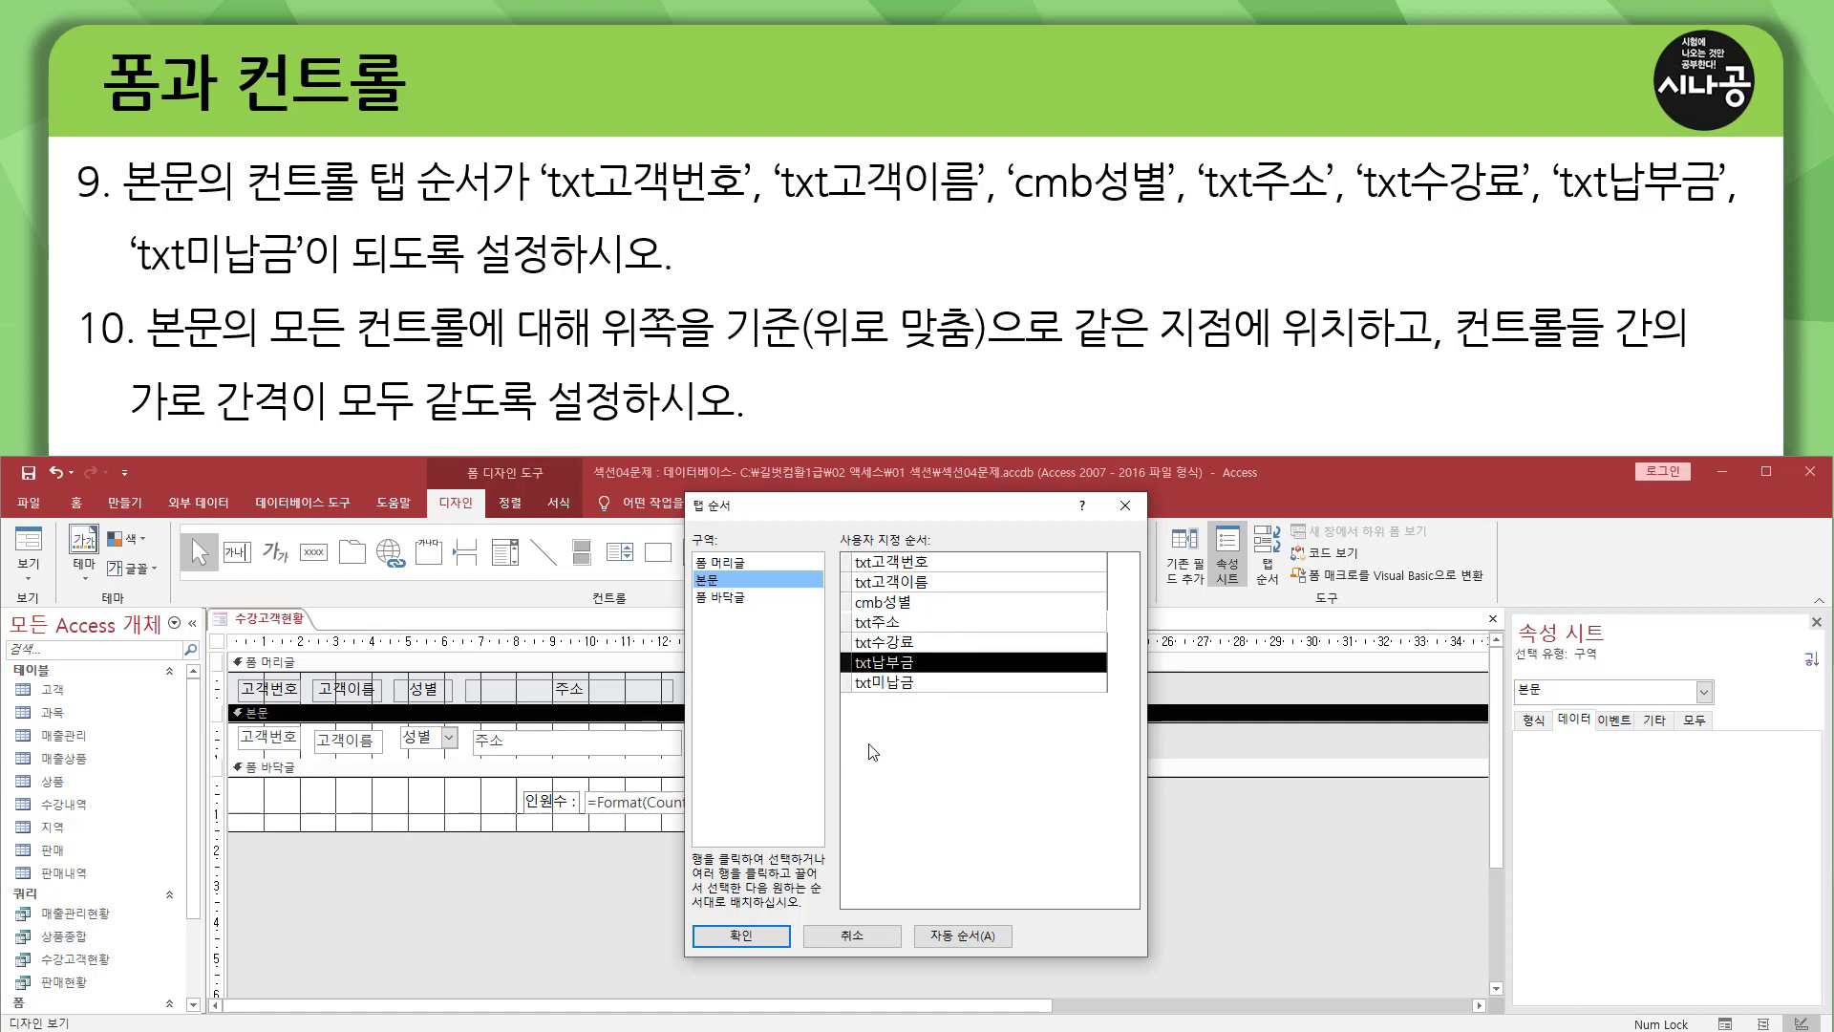
left_click(741, 937)
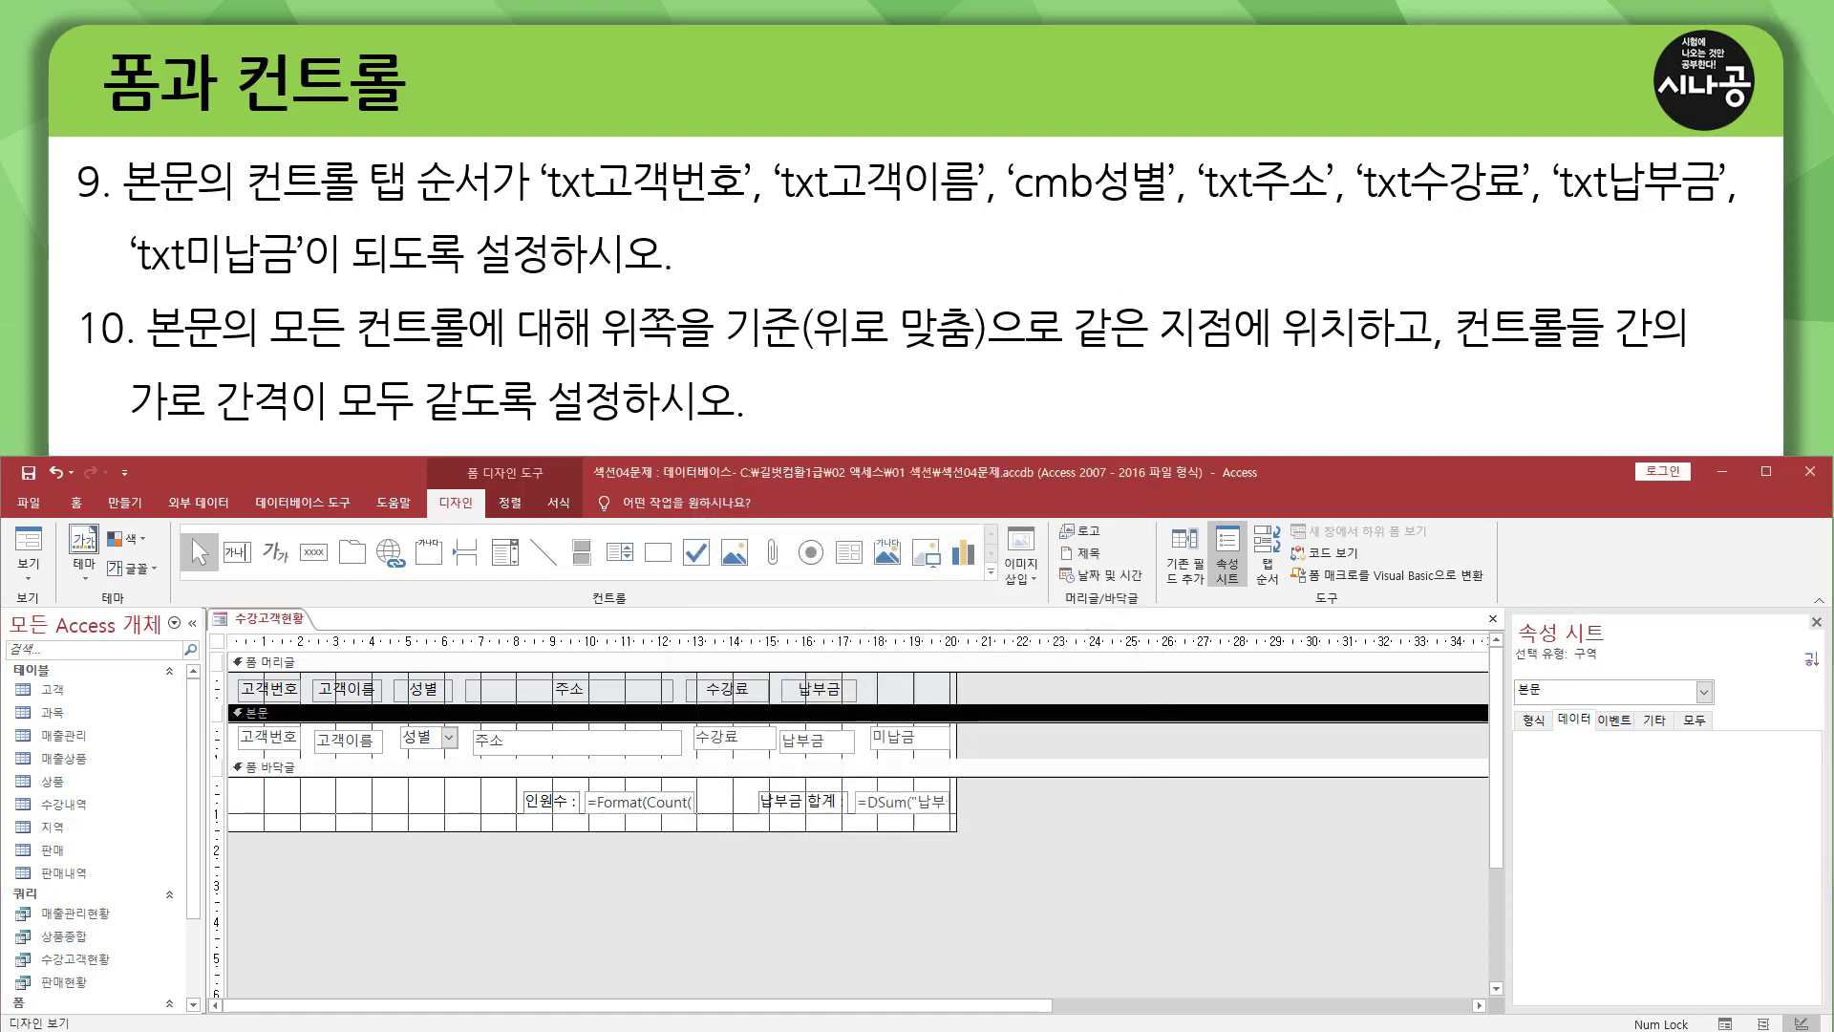
Step through the first record from 고객번호 to 미납금 in form view to verify the new tab order, and return to design view.
left_click(29, 543)
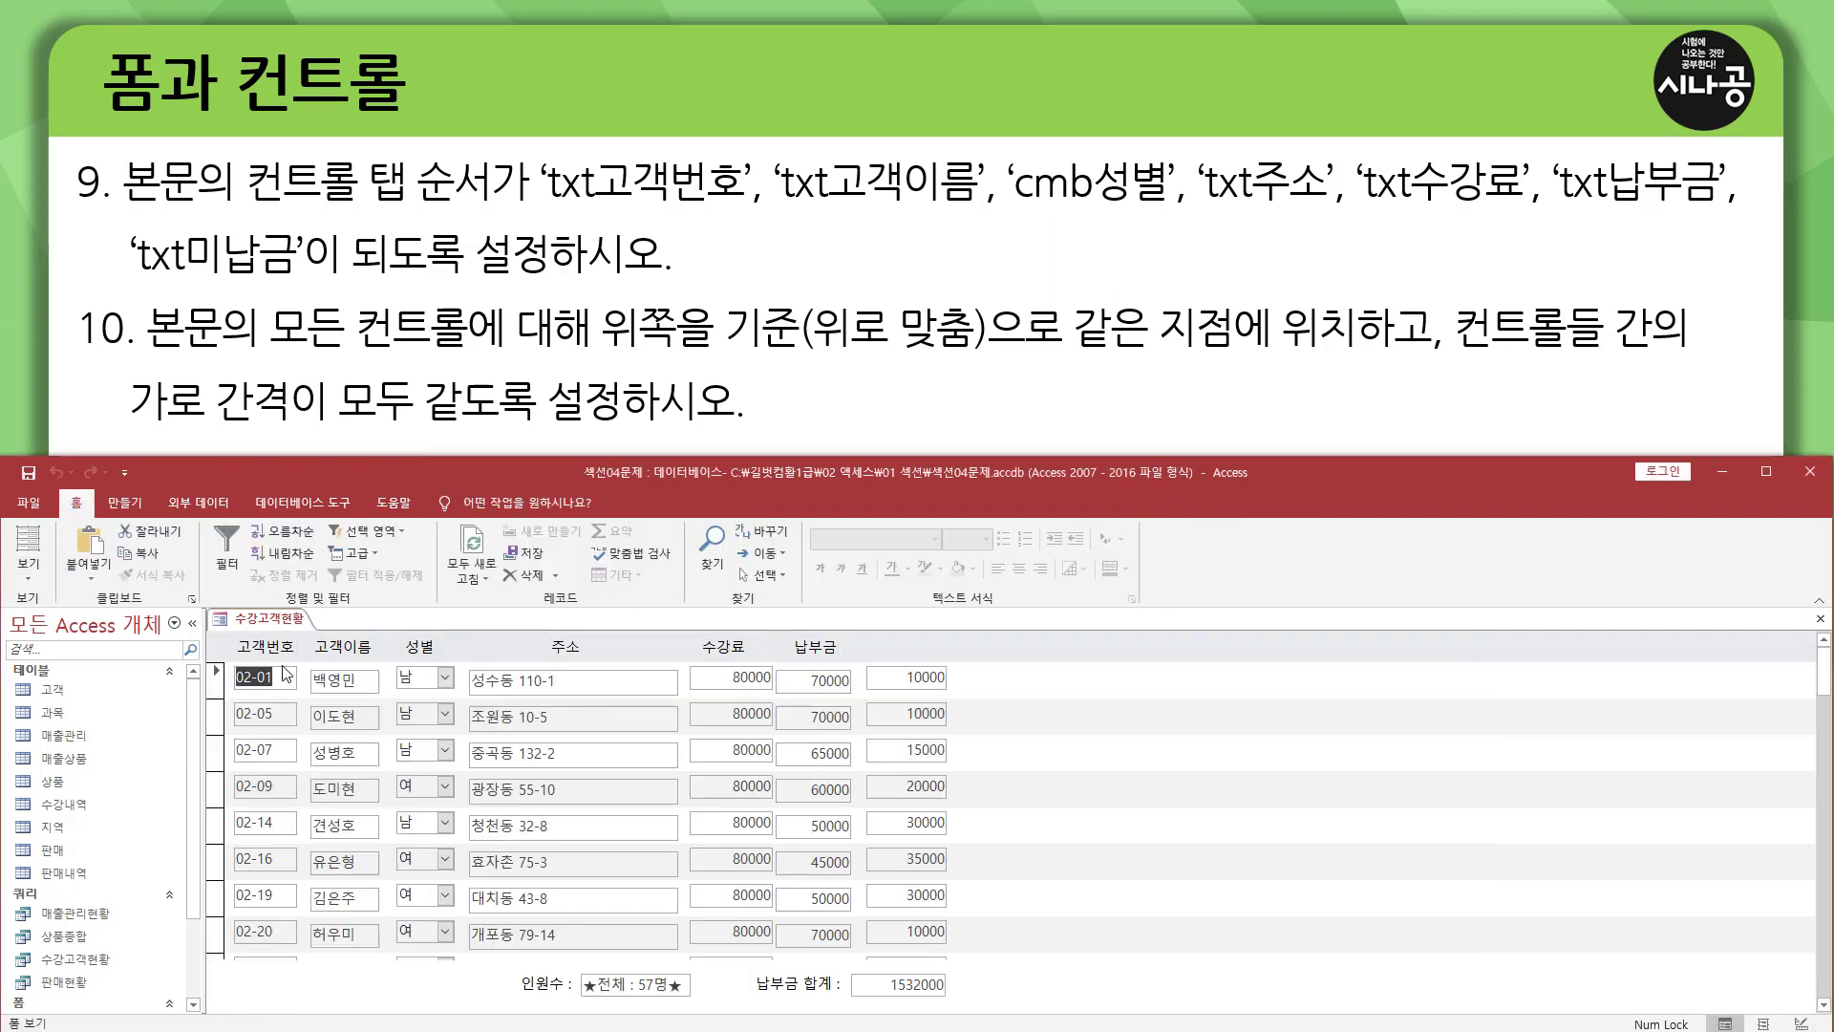
key("Tab")
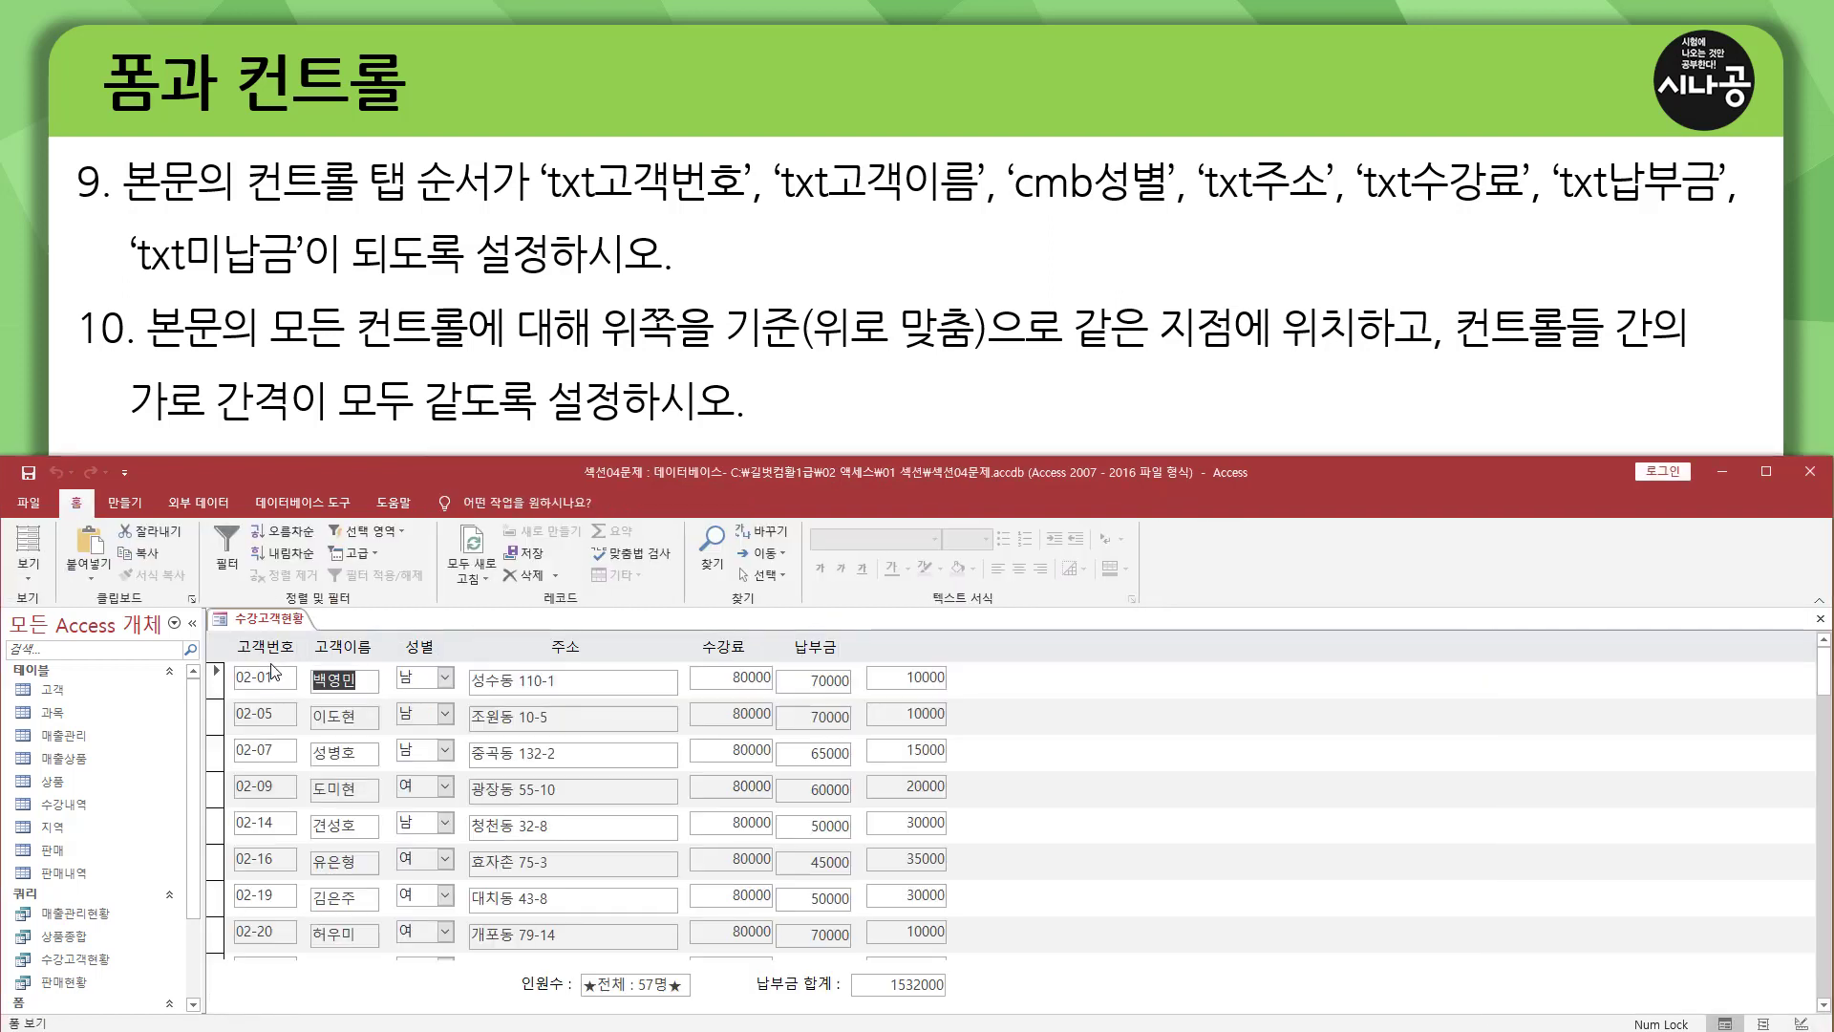
key("Tab")
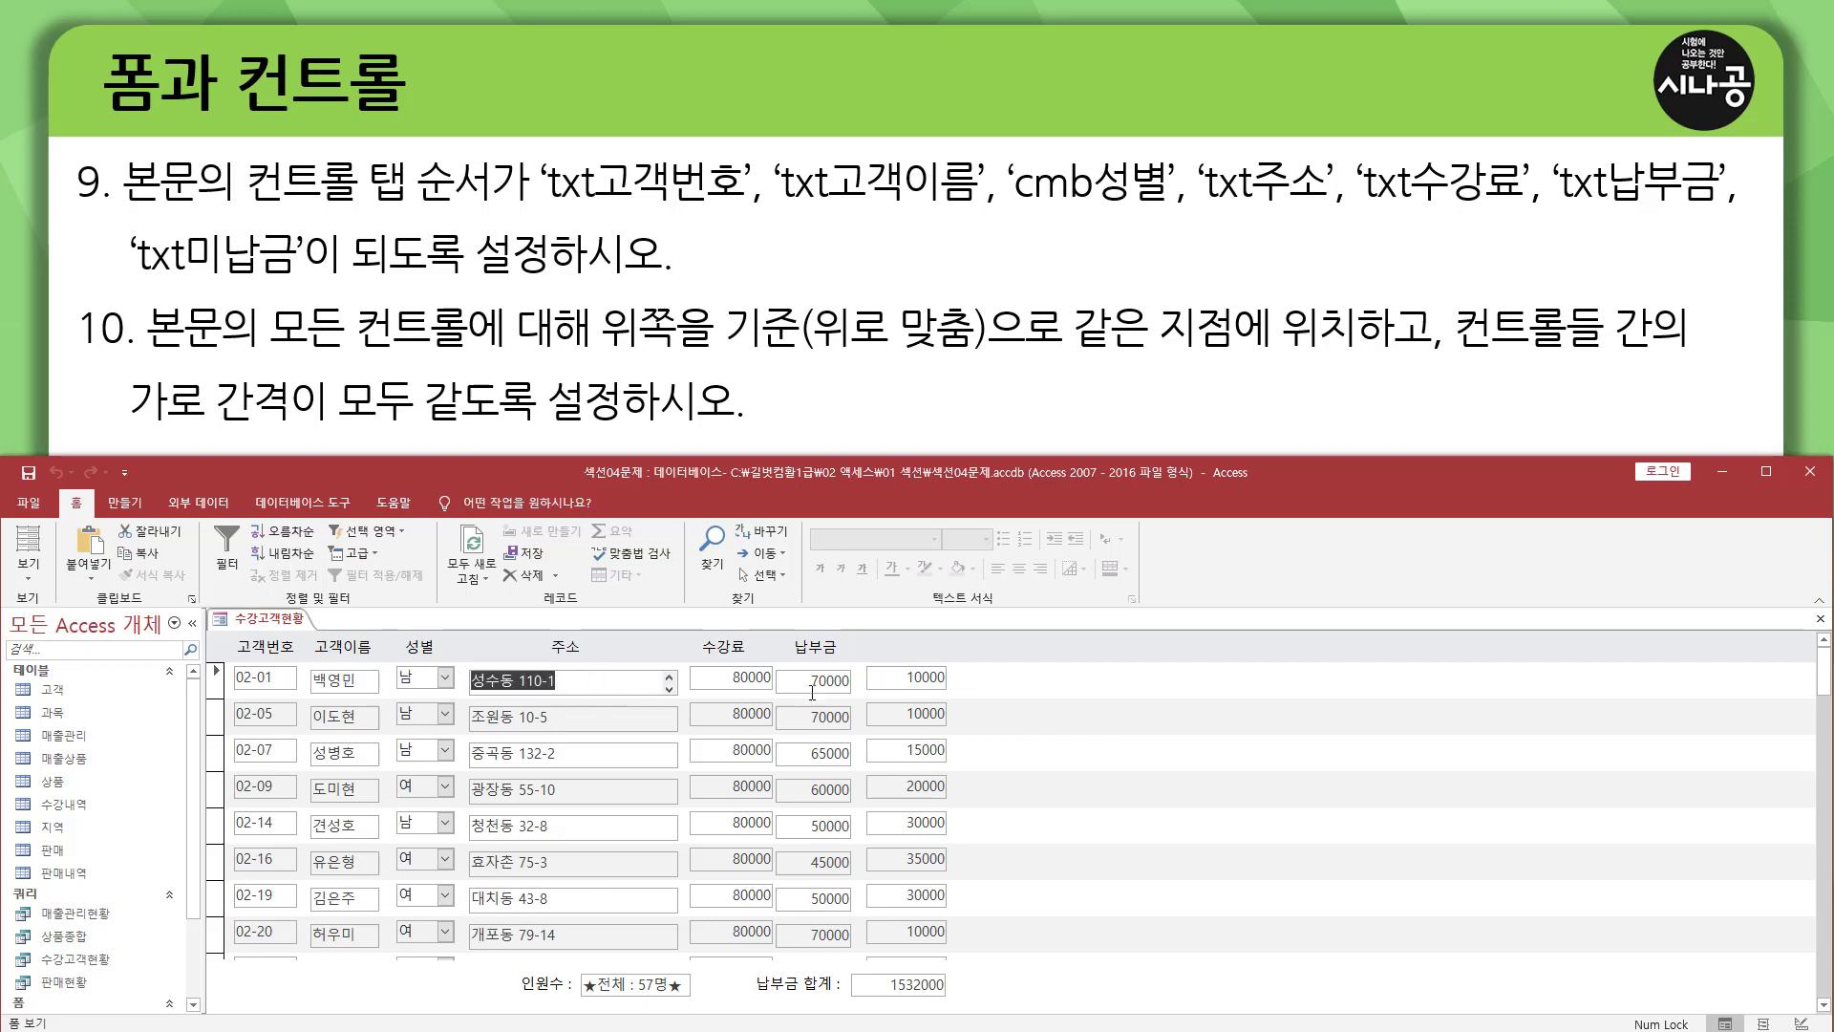
key("Tab")
key("Tab")
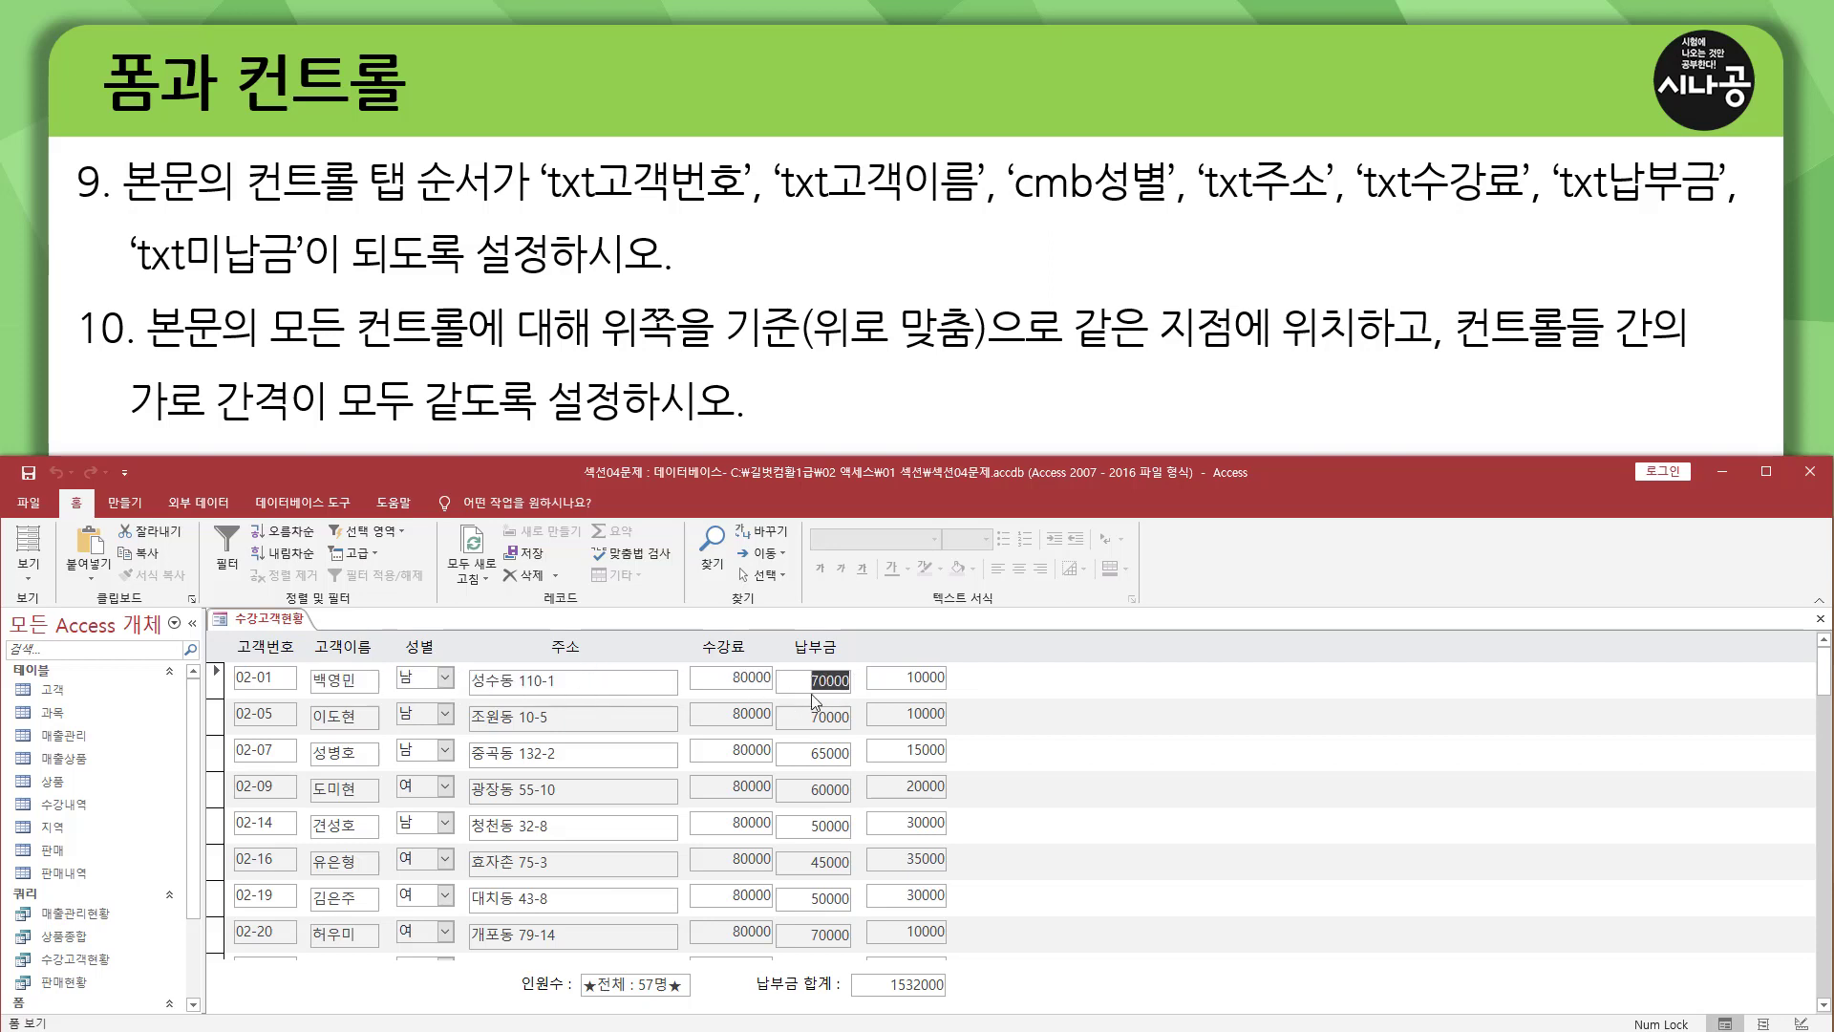
key("Tab")
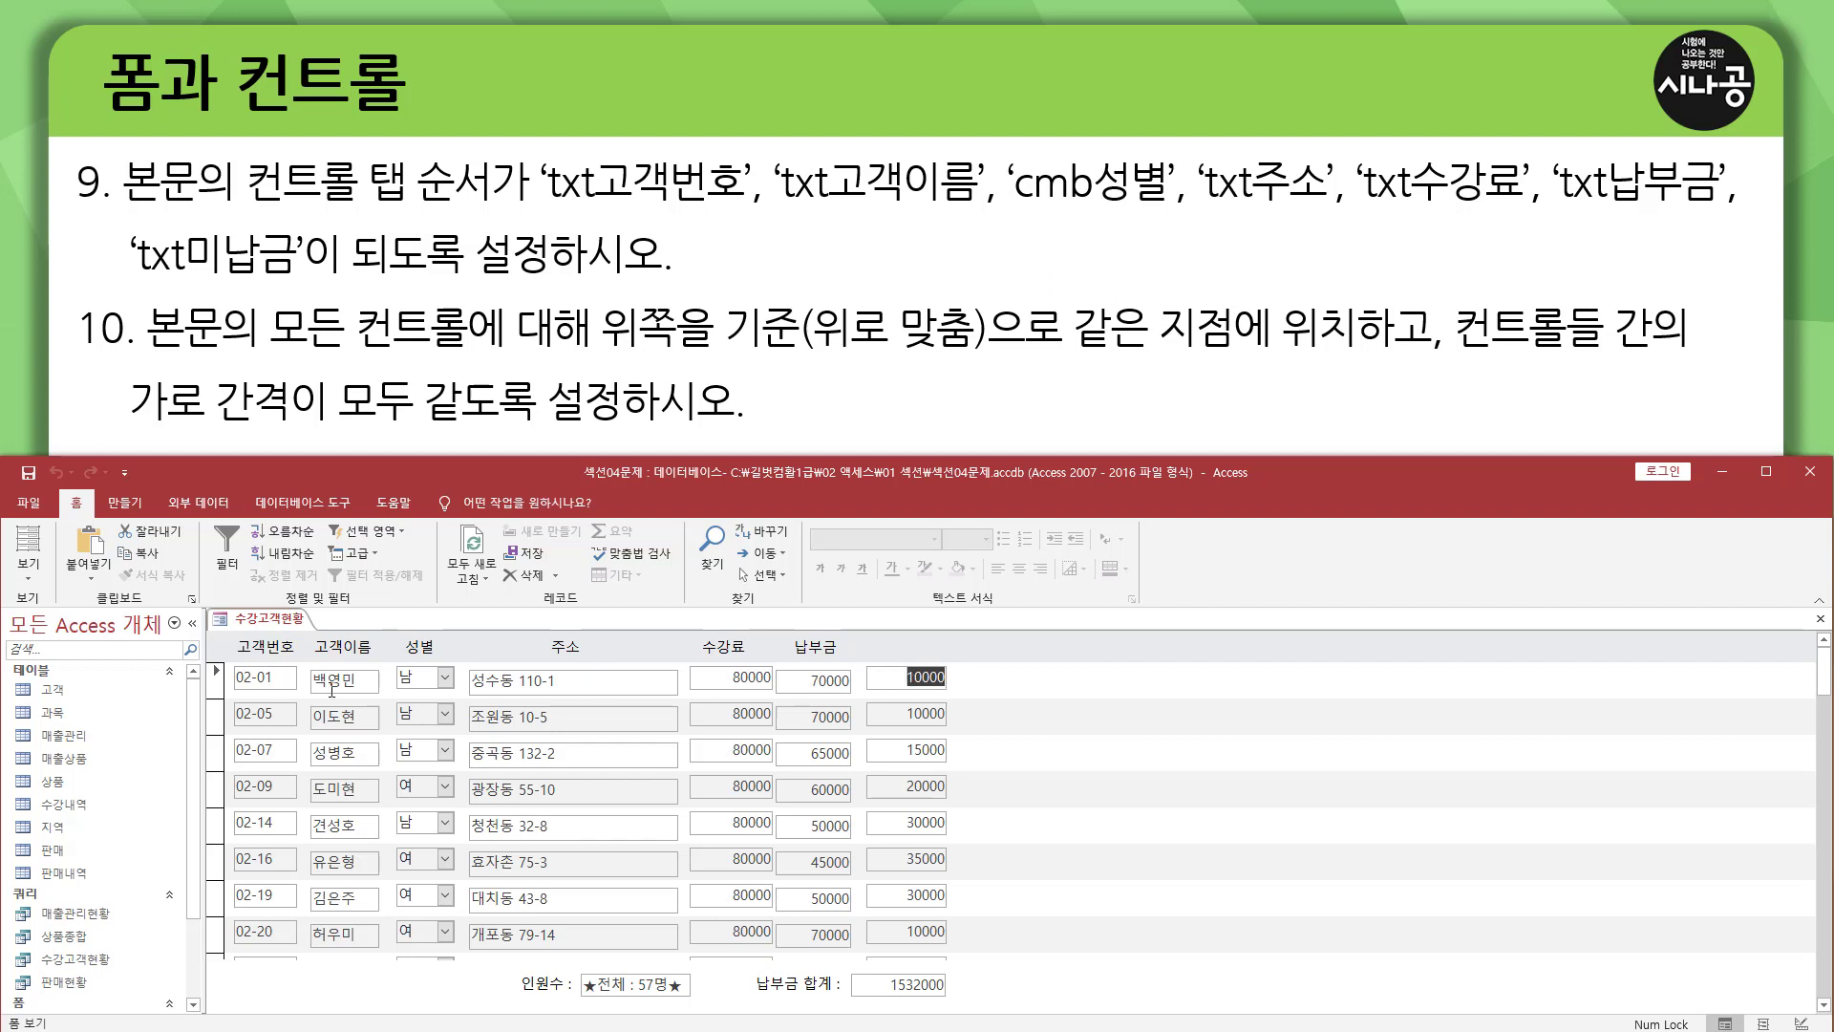
left_click(28, 573)
left_click(57, 666)
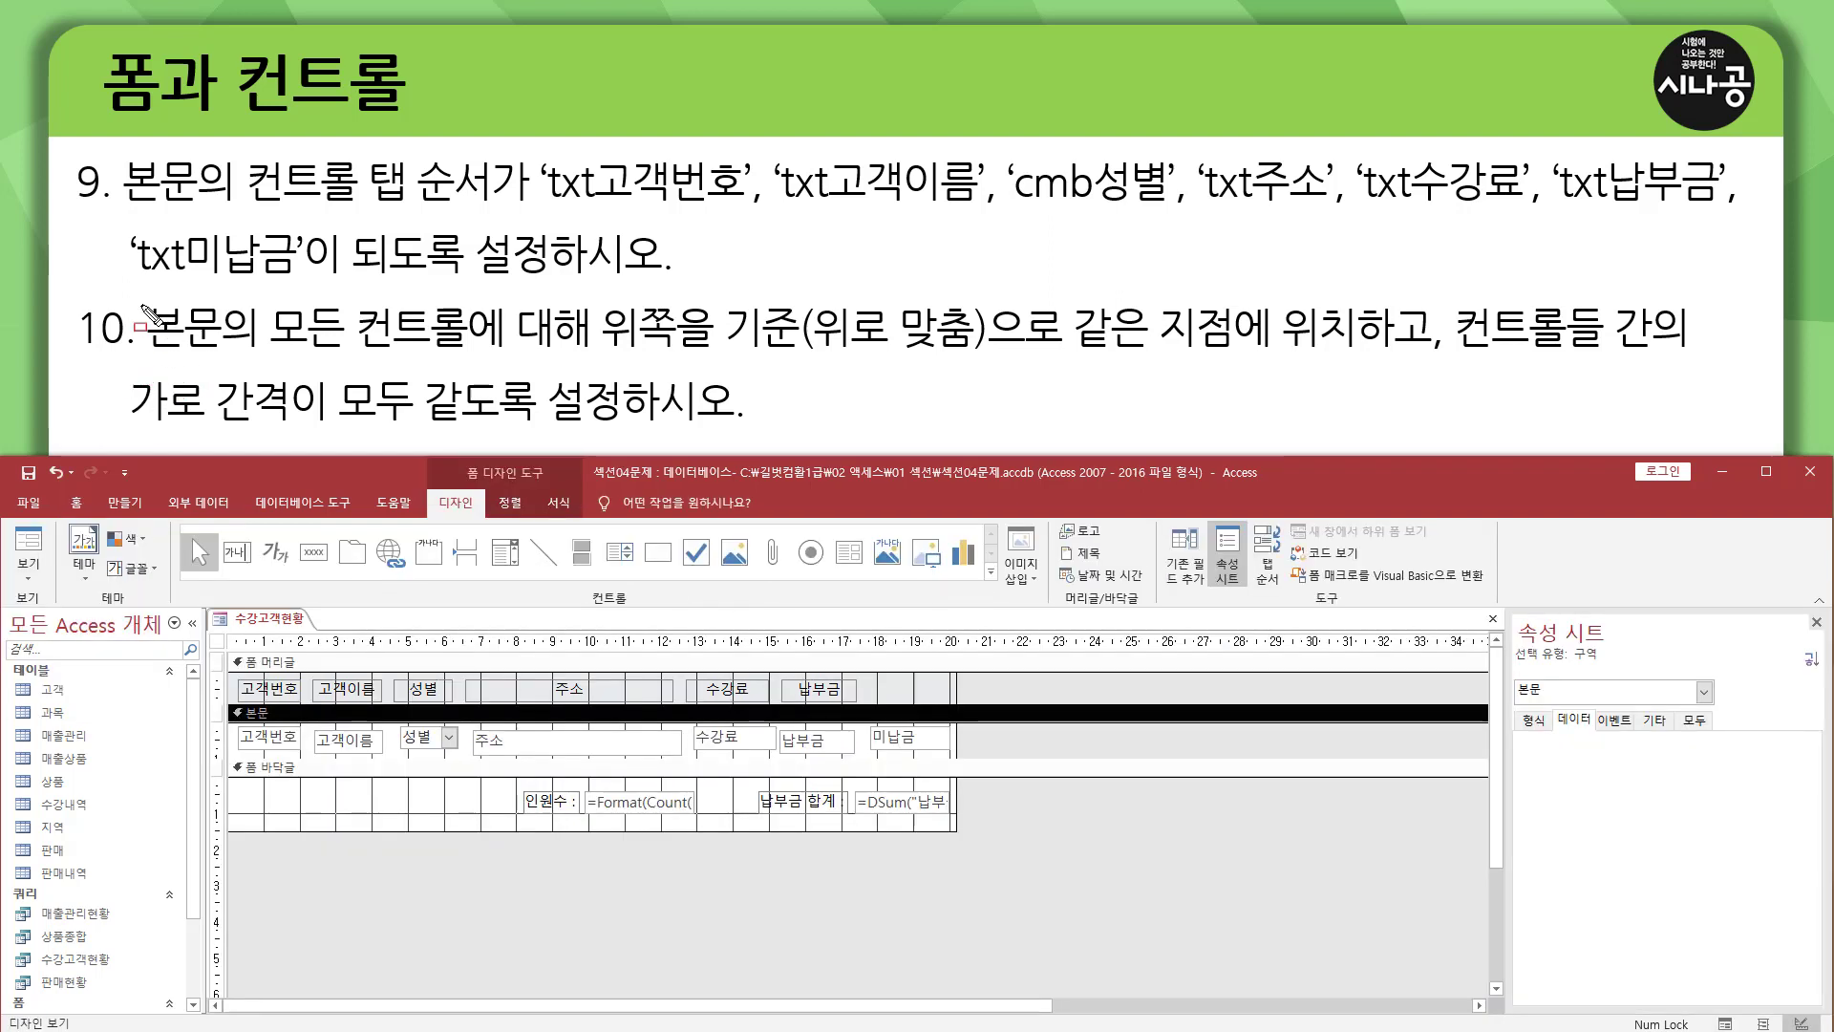
mouse_move(140, 302)
left_mouse_down()
mouse_move(237, 360)
mouse_move(594, 358)
left_mouse_up()
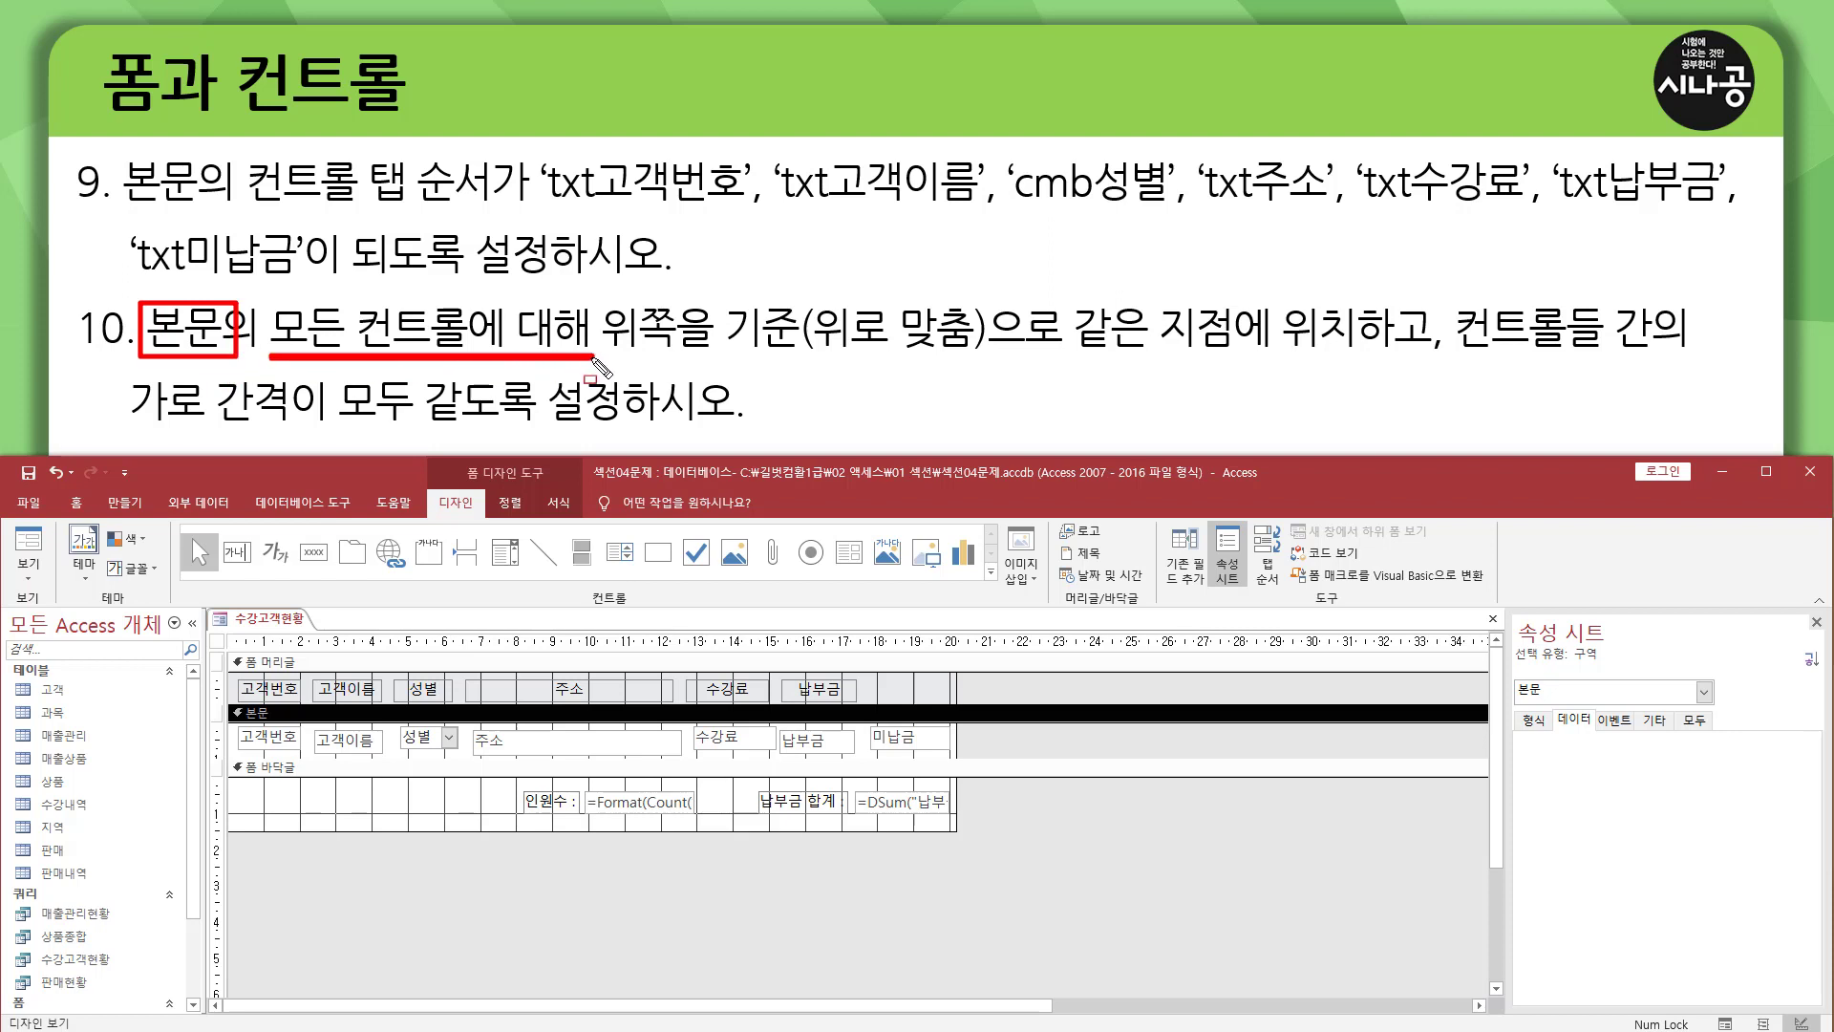
mouse_move(595, 280)
left_mouse_down()
mouse_move(597, 328)
mouse_move(955, 361)
mouse_move(1686, 359)
left_mouse_up()
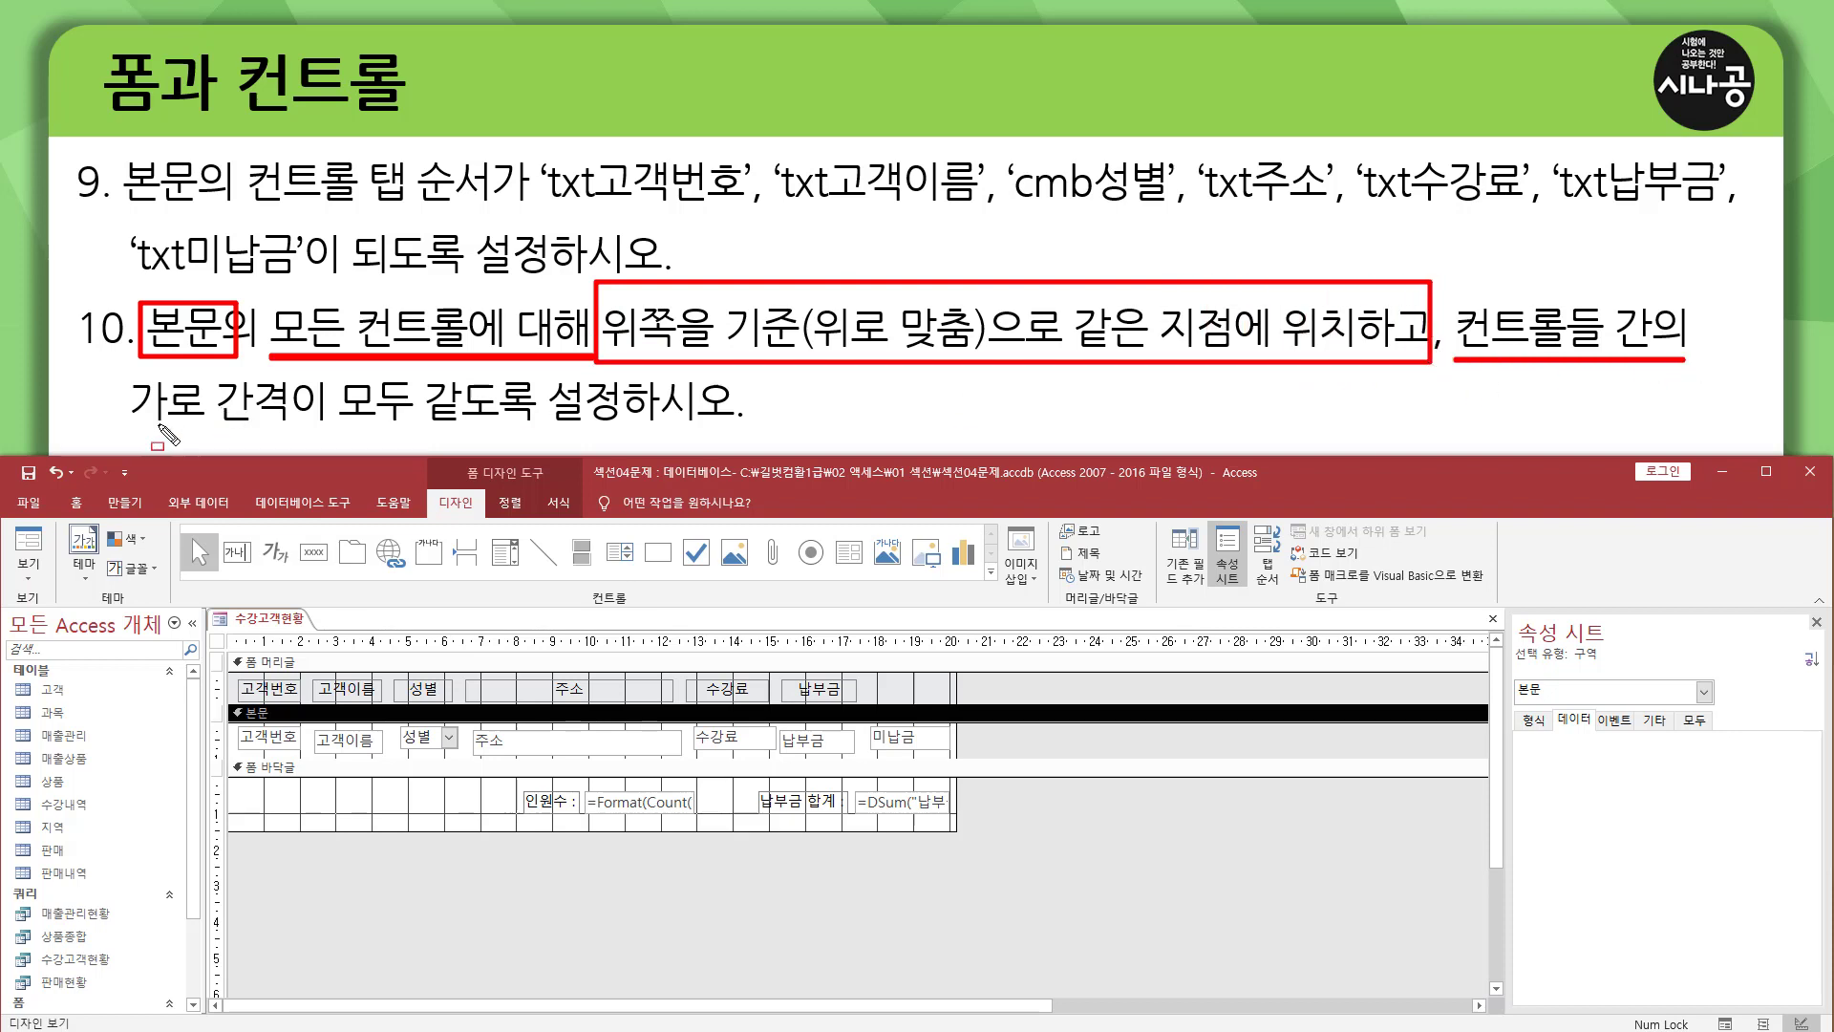
left_click_drag(129, 429, 292, 428)
mouse_move(339, 371)
left_mouse_down()
mouse_move(373, 416)
mouse_move(750, 427)
left_mouse_up()
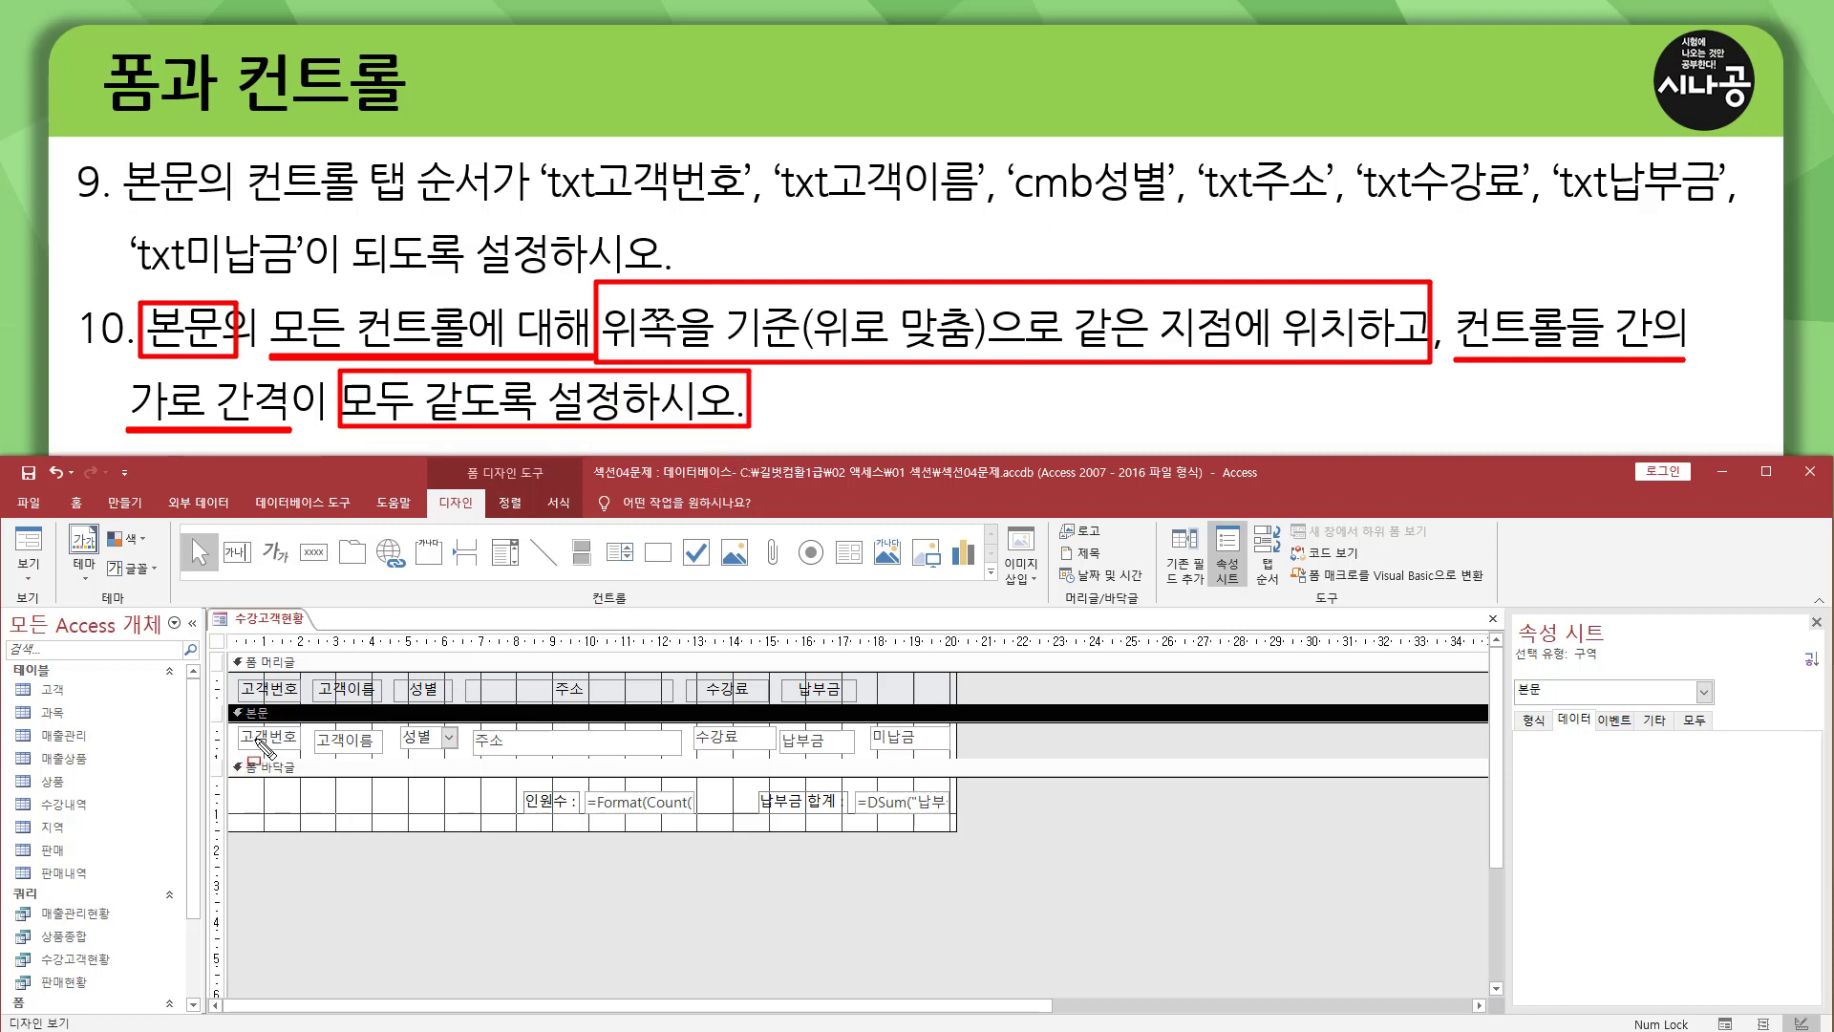
mouse_move(240, 727)
left_mouse_down()
mouse_move(300, 747)
mouse_move(239, 726)
mouse_move(384, 751)
mouse_move(385, 731)
mouse_move(316, 731)
mouse_move(684, 753)
left_mouse_up()
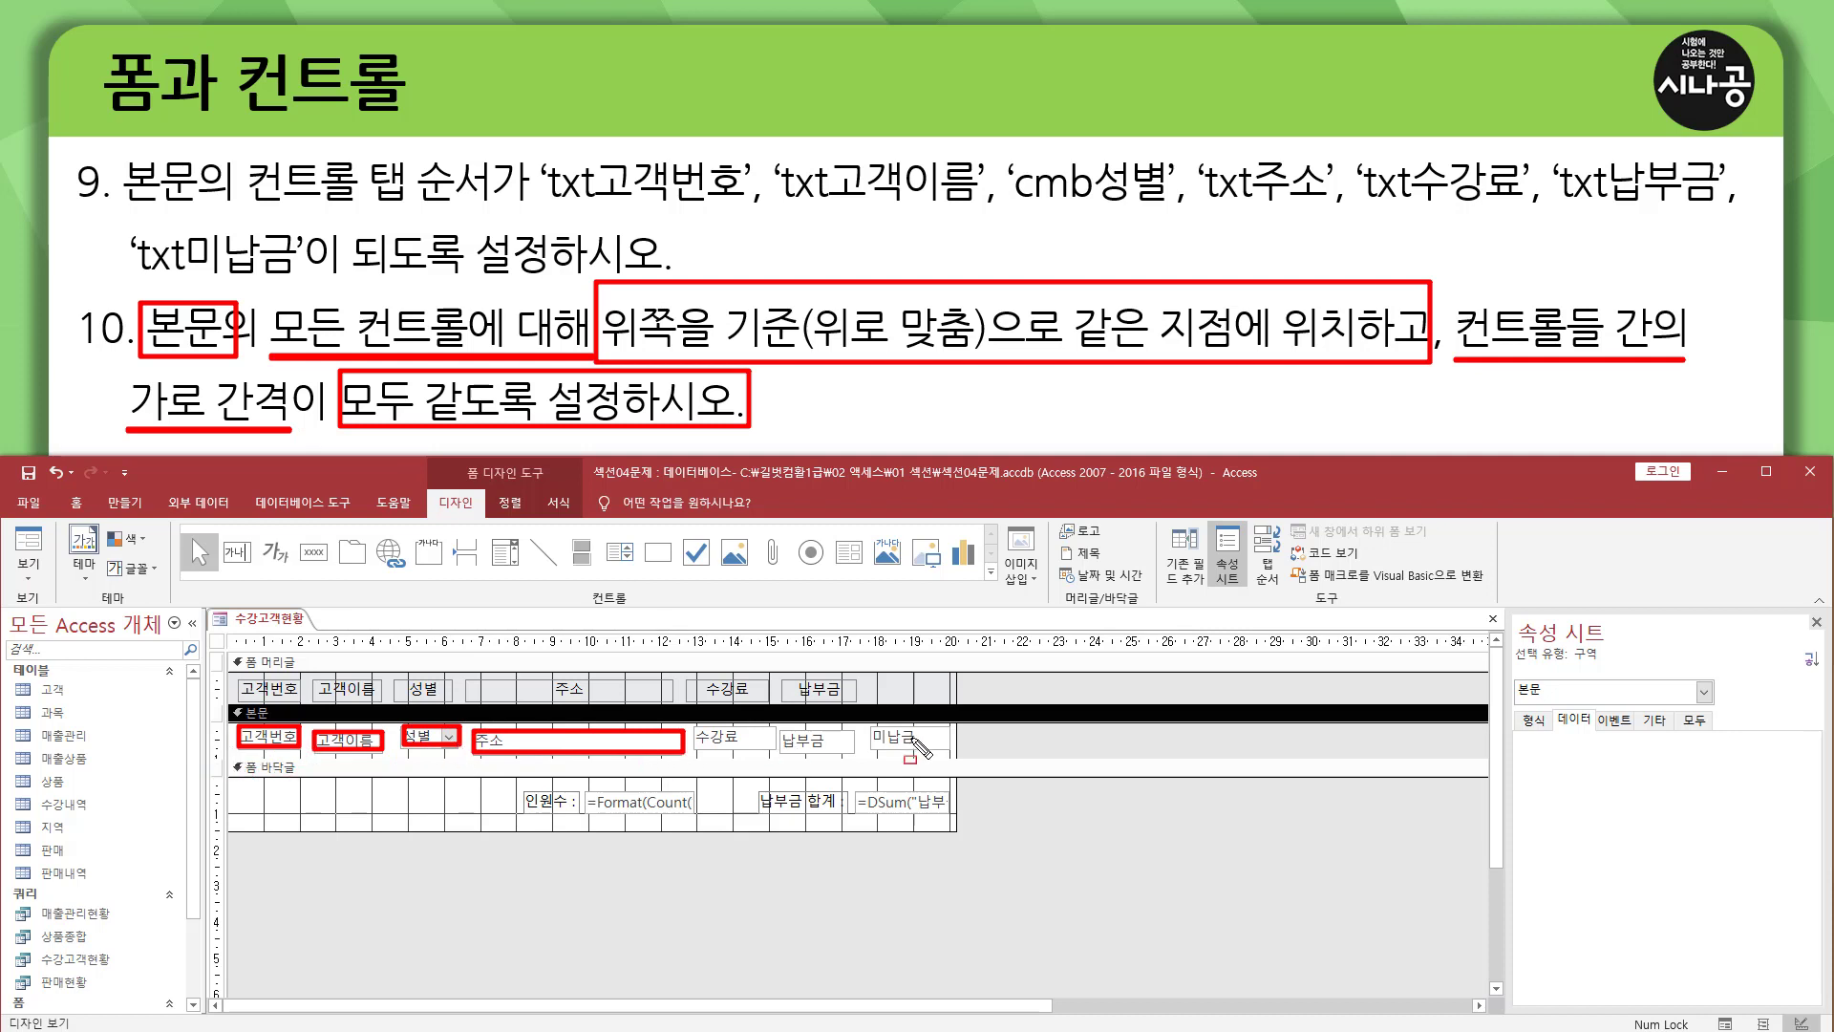
mouse_move(858, 760)
left_mouse_down()
mouse_move(857, 729)
mouse_move(780, 756)
left_mouse_up()
mouse_move(464, 724)
left_mouse_down()
mouse_move(465, 756)
mouse_move(306, 753)
left_mouse_up()
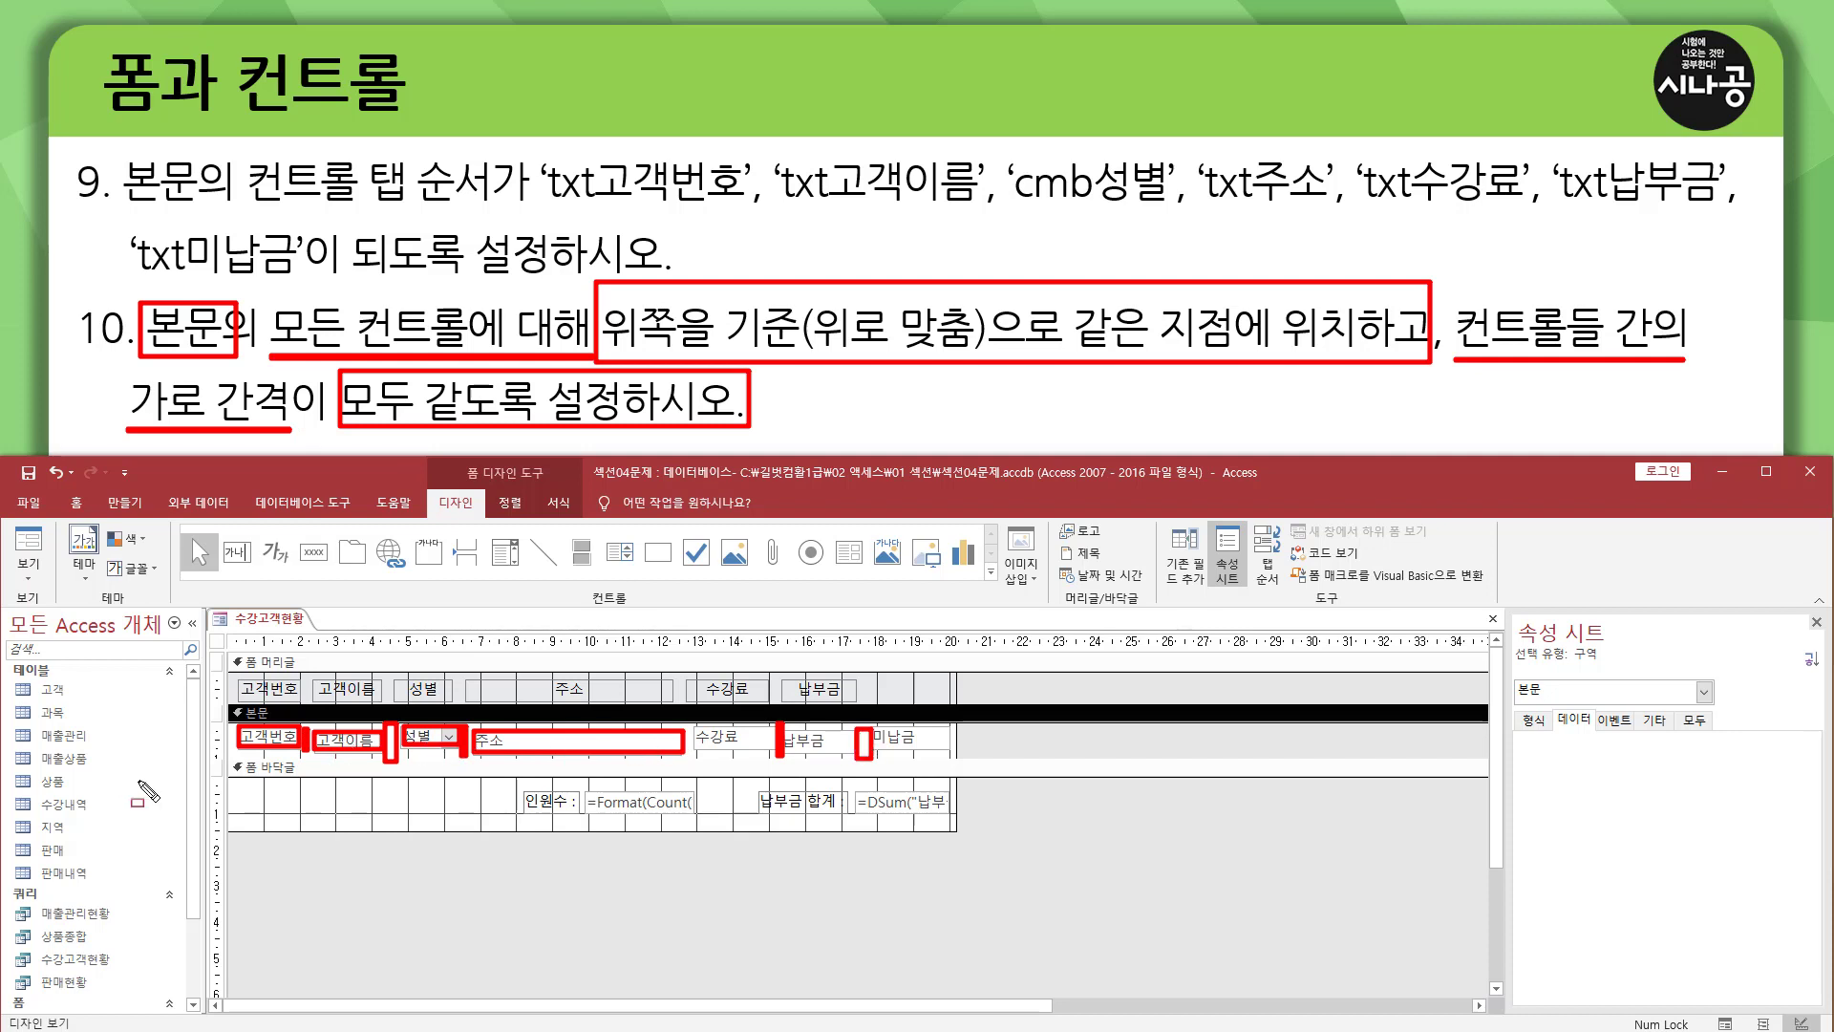
key("Escape")
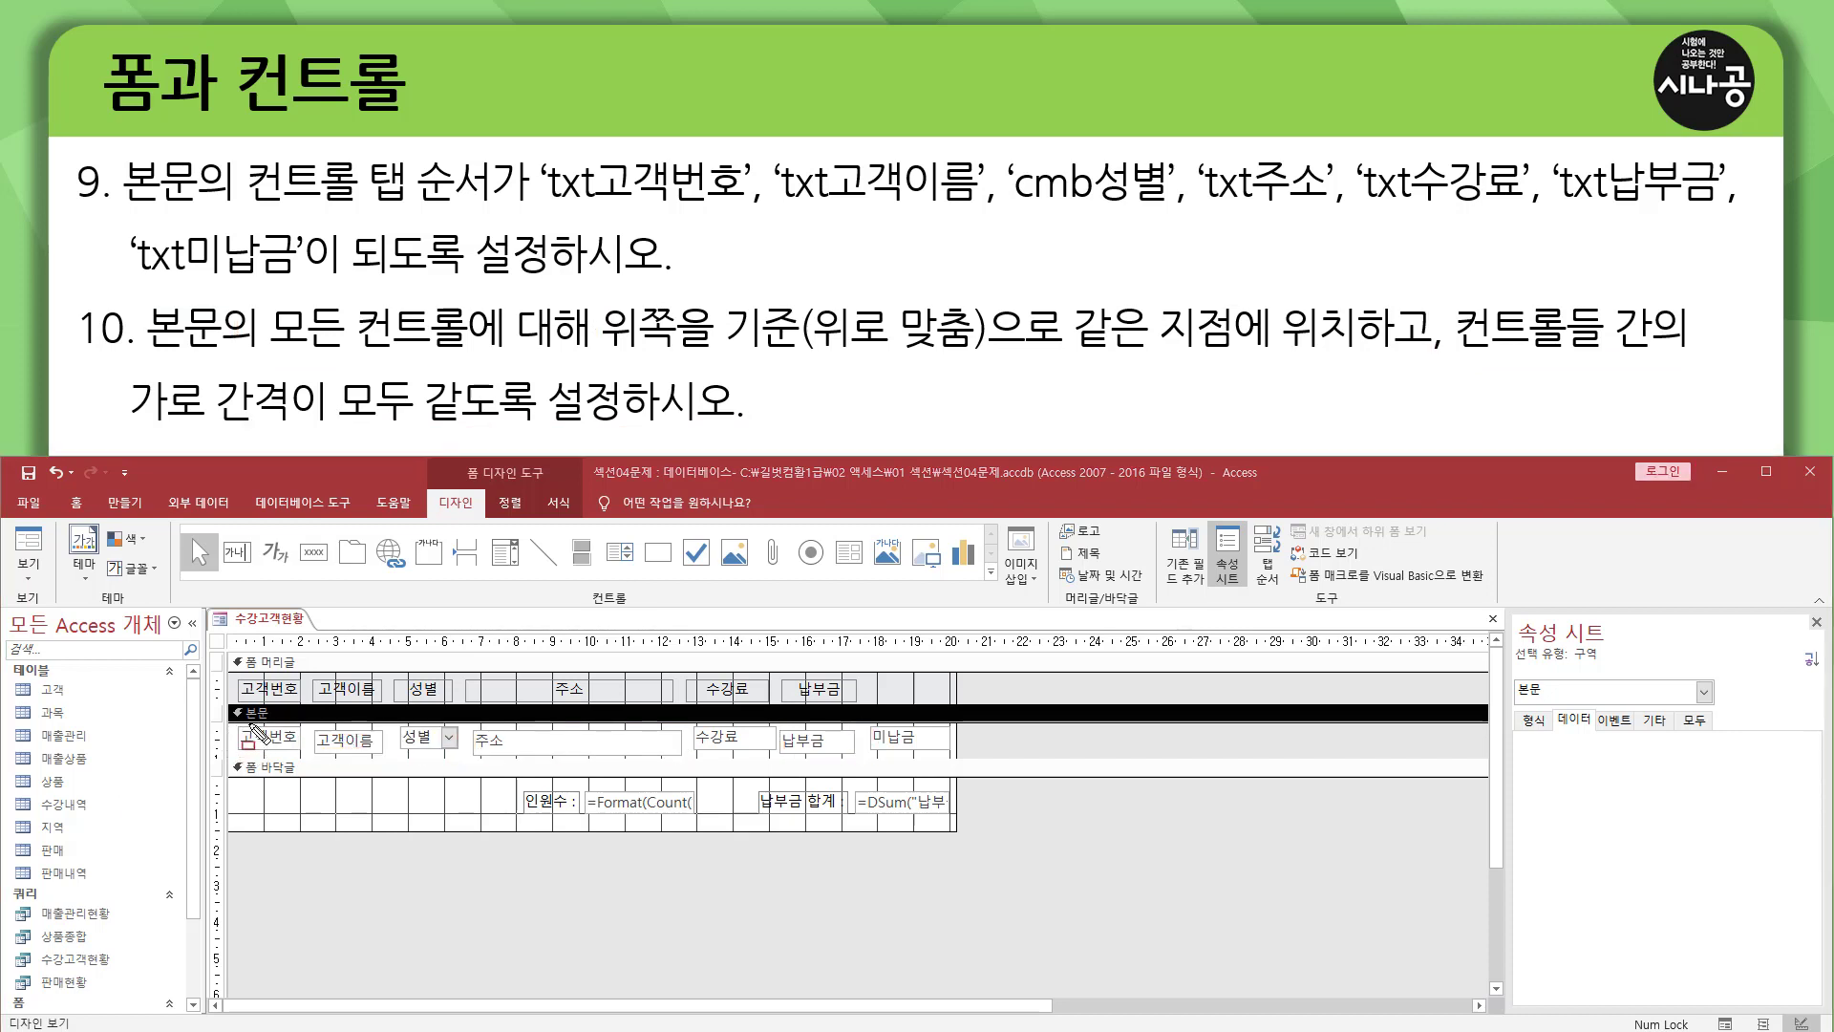
mouse_move(231, 724)
left_mouse_down()
mouse_move(389, 754)
mouse_move(974, 749)
left_mouse_up()
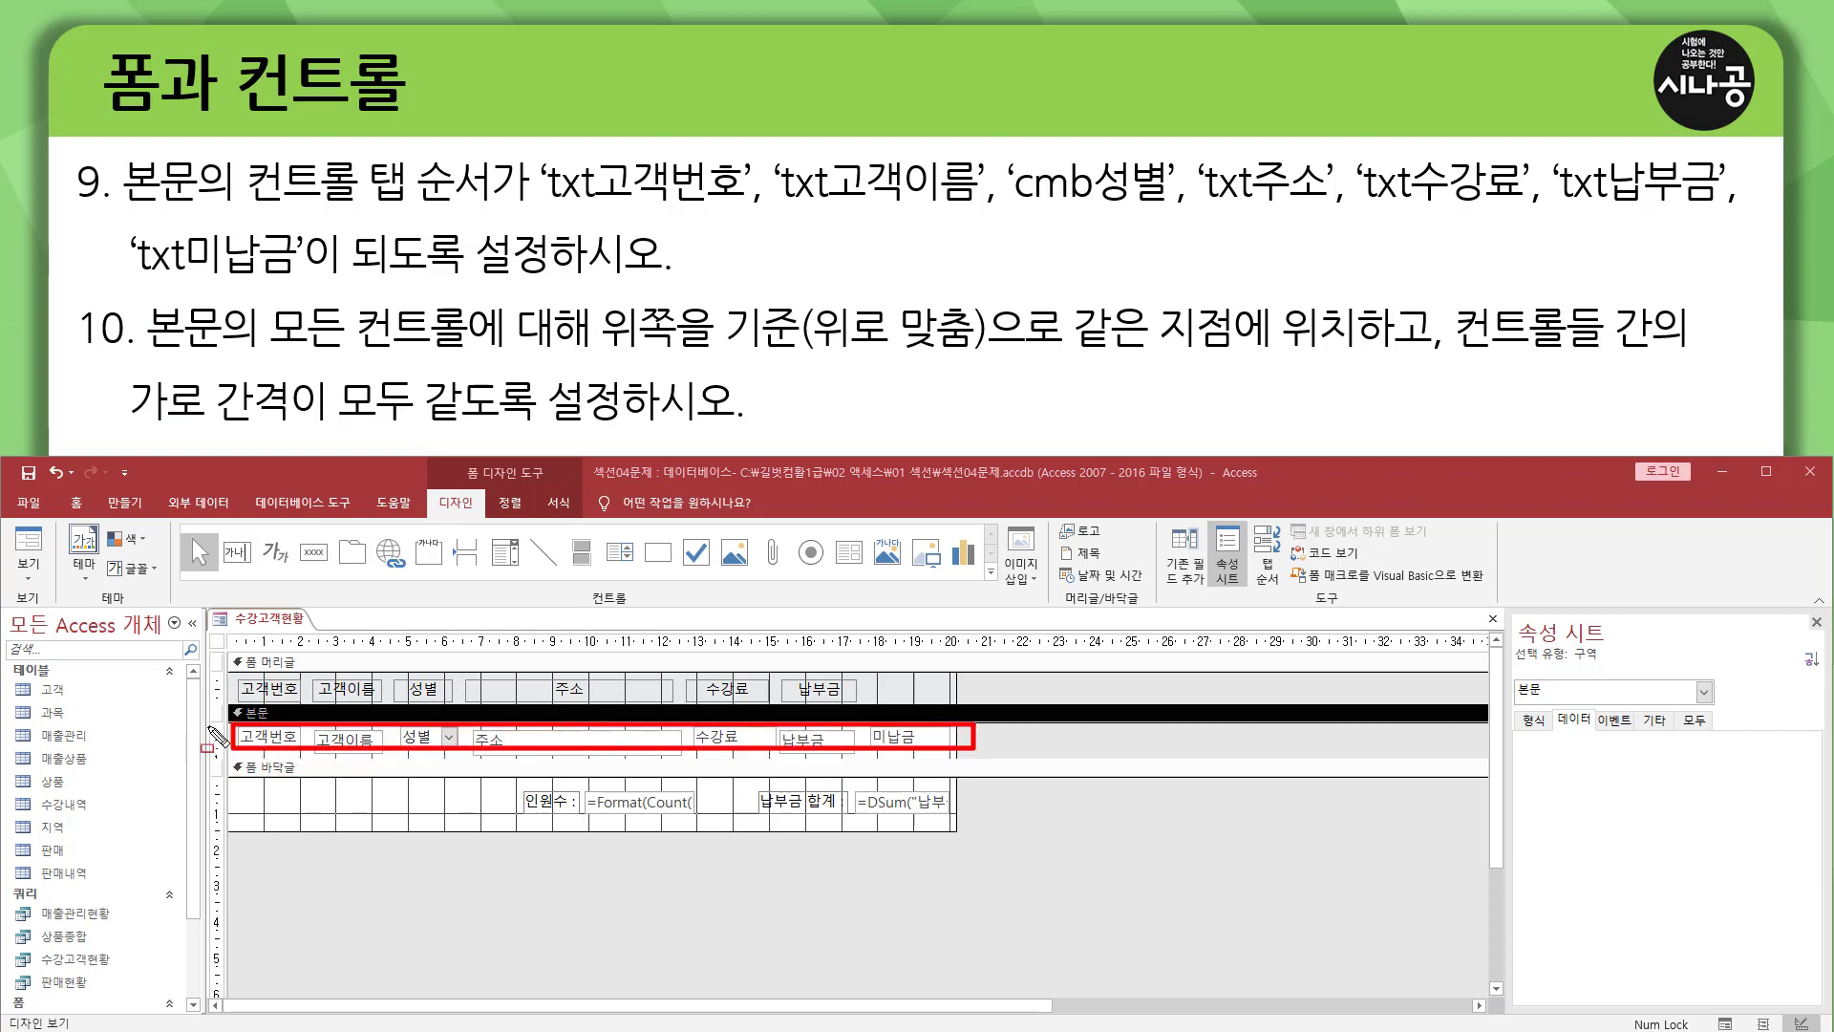
left_click_drag(209, 725, 225, 750)
key("Escape")
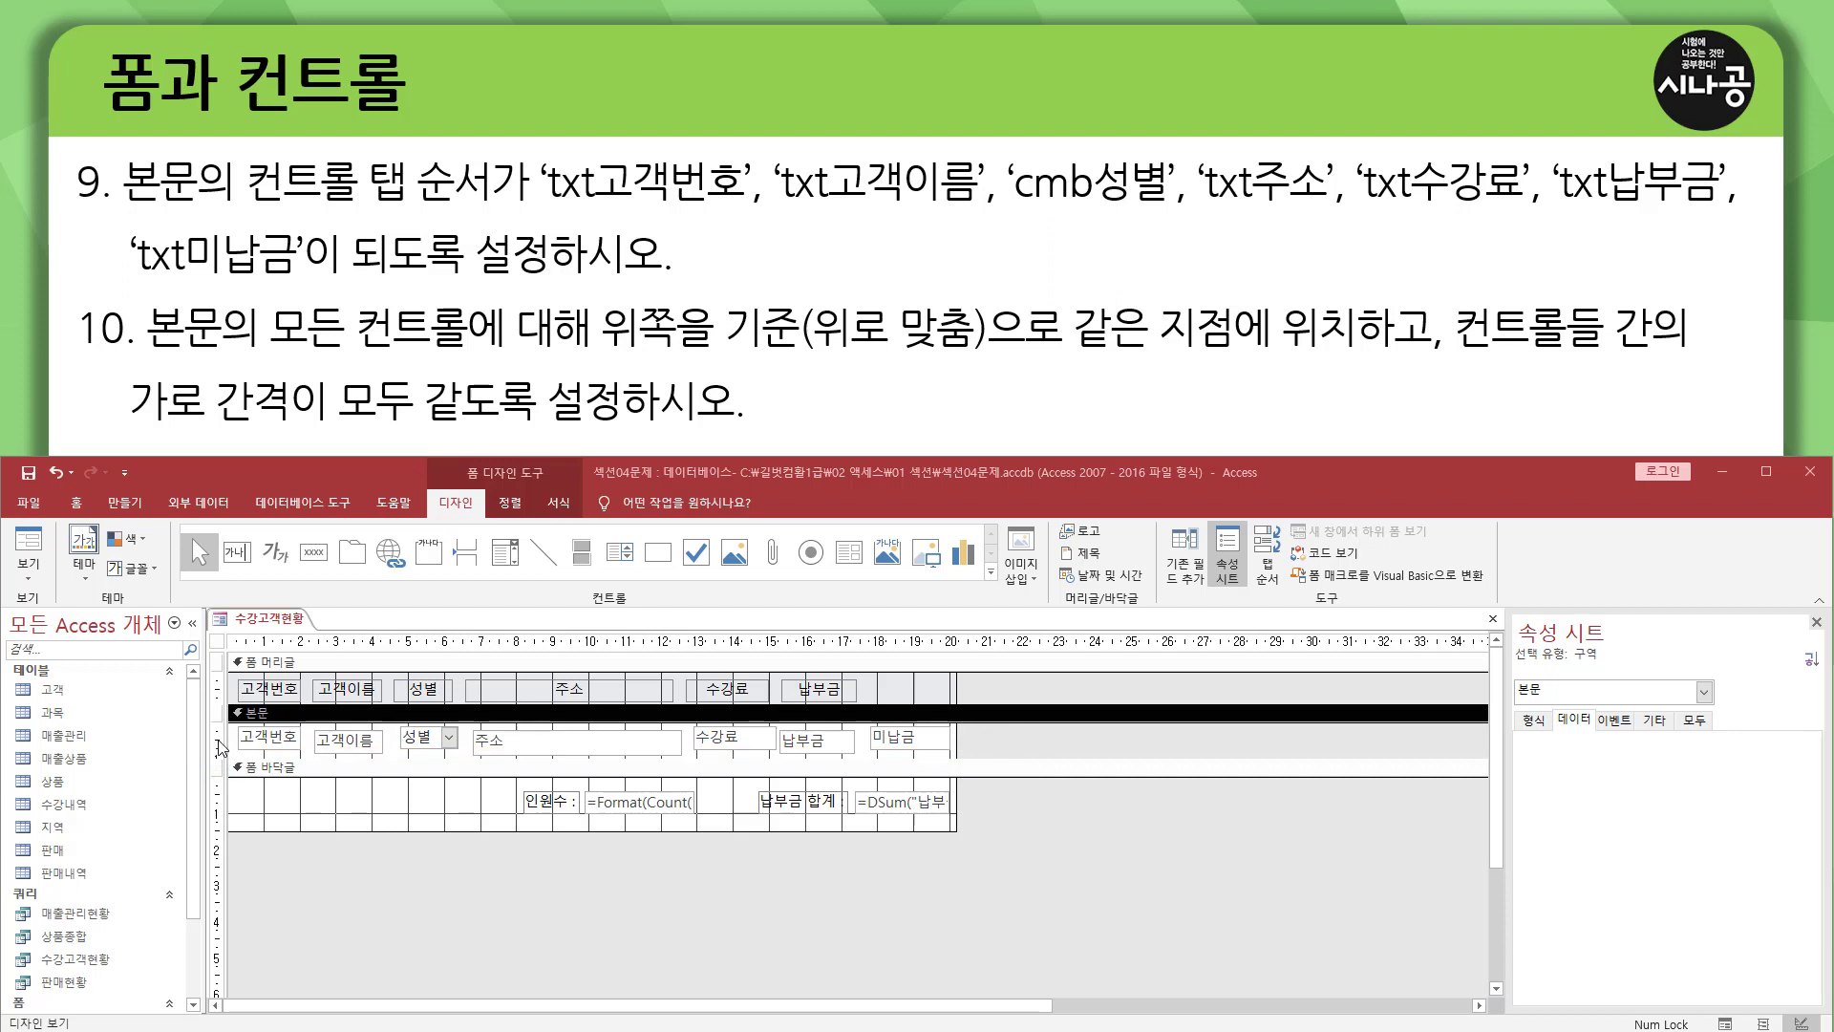
Select all controls in the 본문 section and align them to the top (위쪽).
left_click(219, 740)
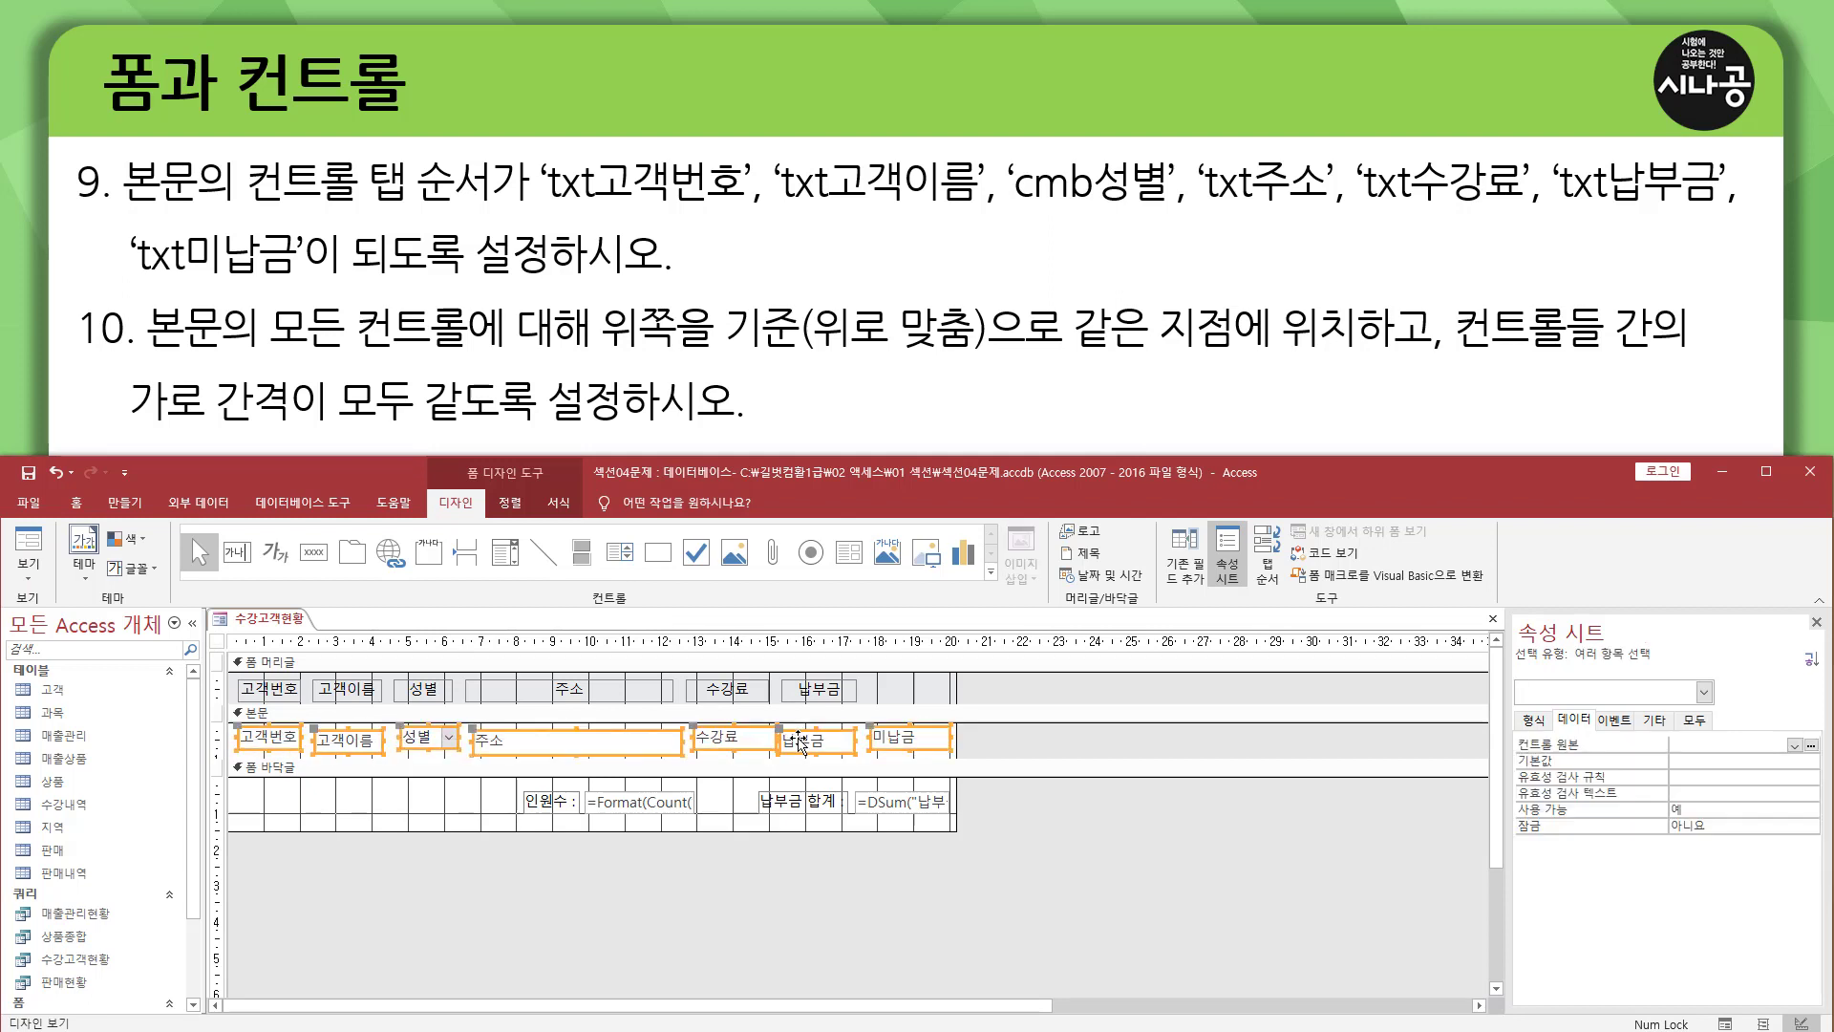
right_click(424, 743)
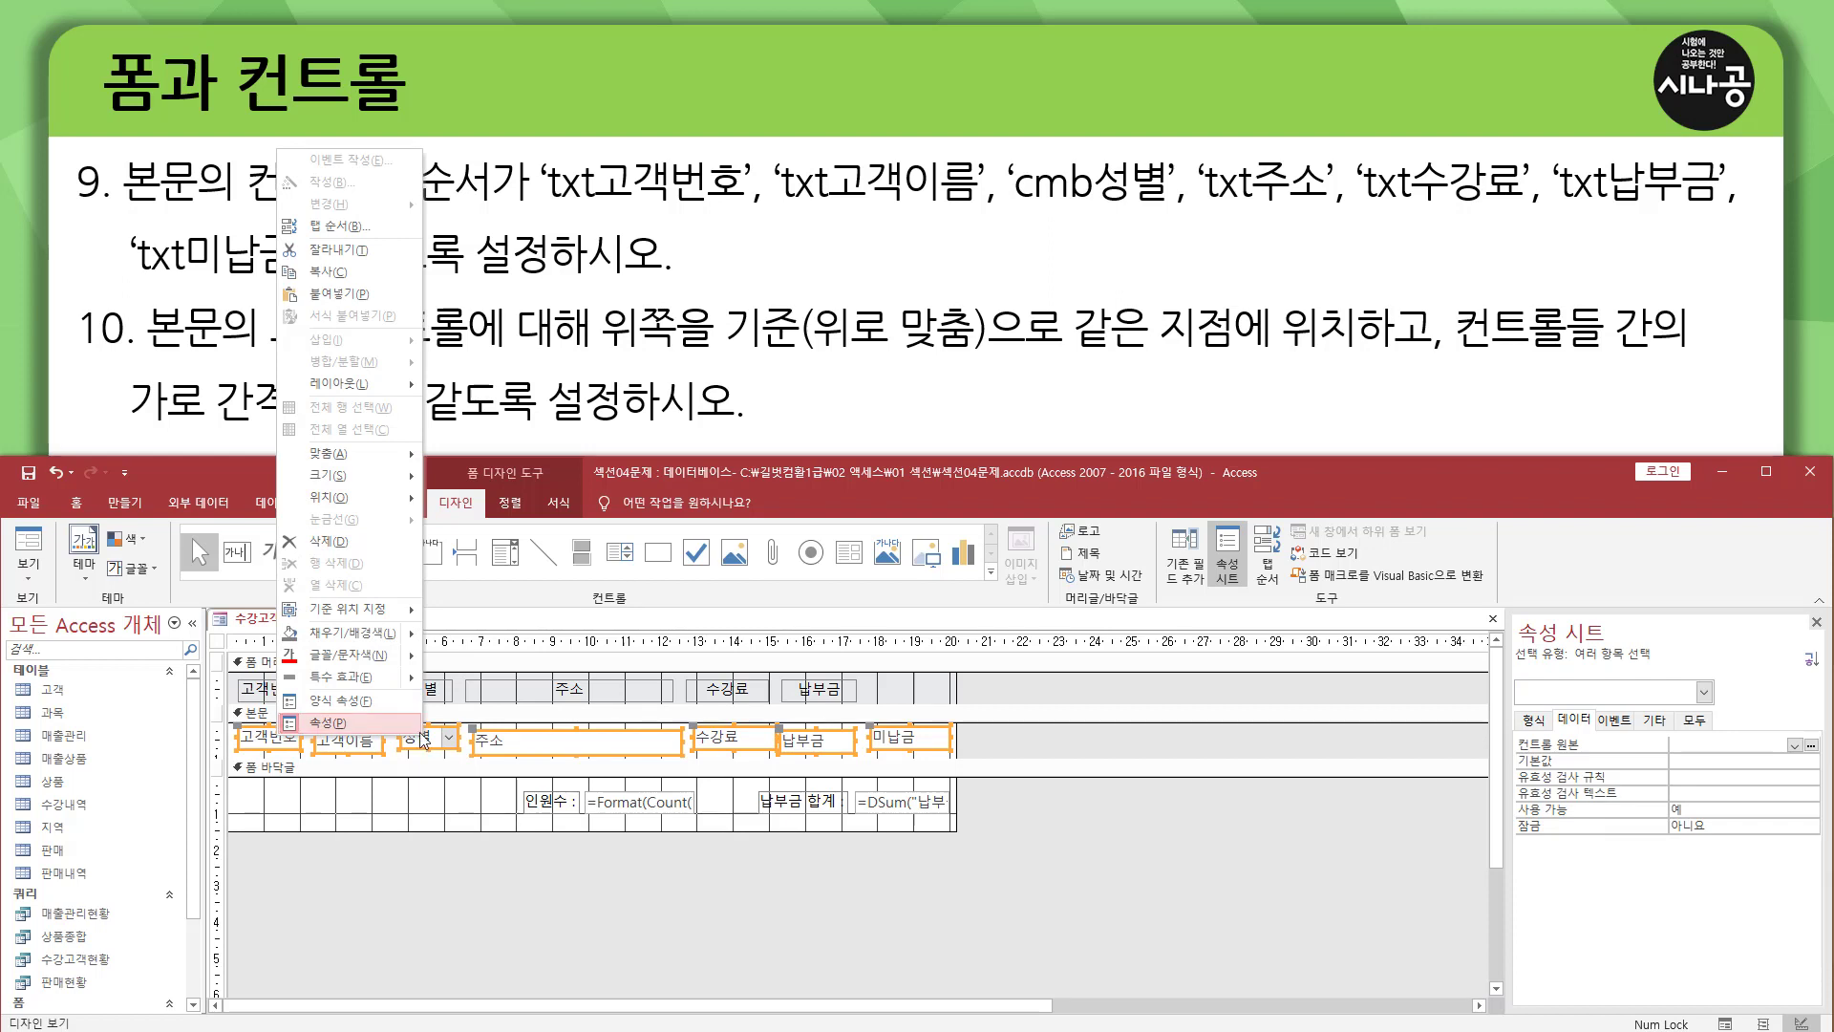
mouse_move(354, 463)
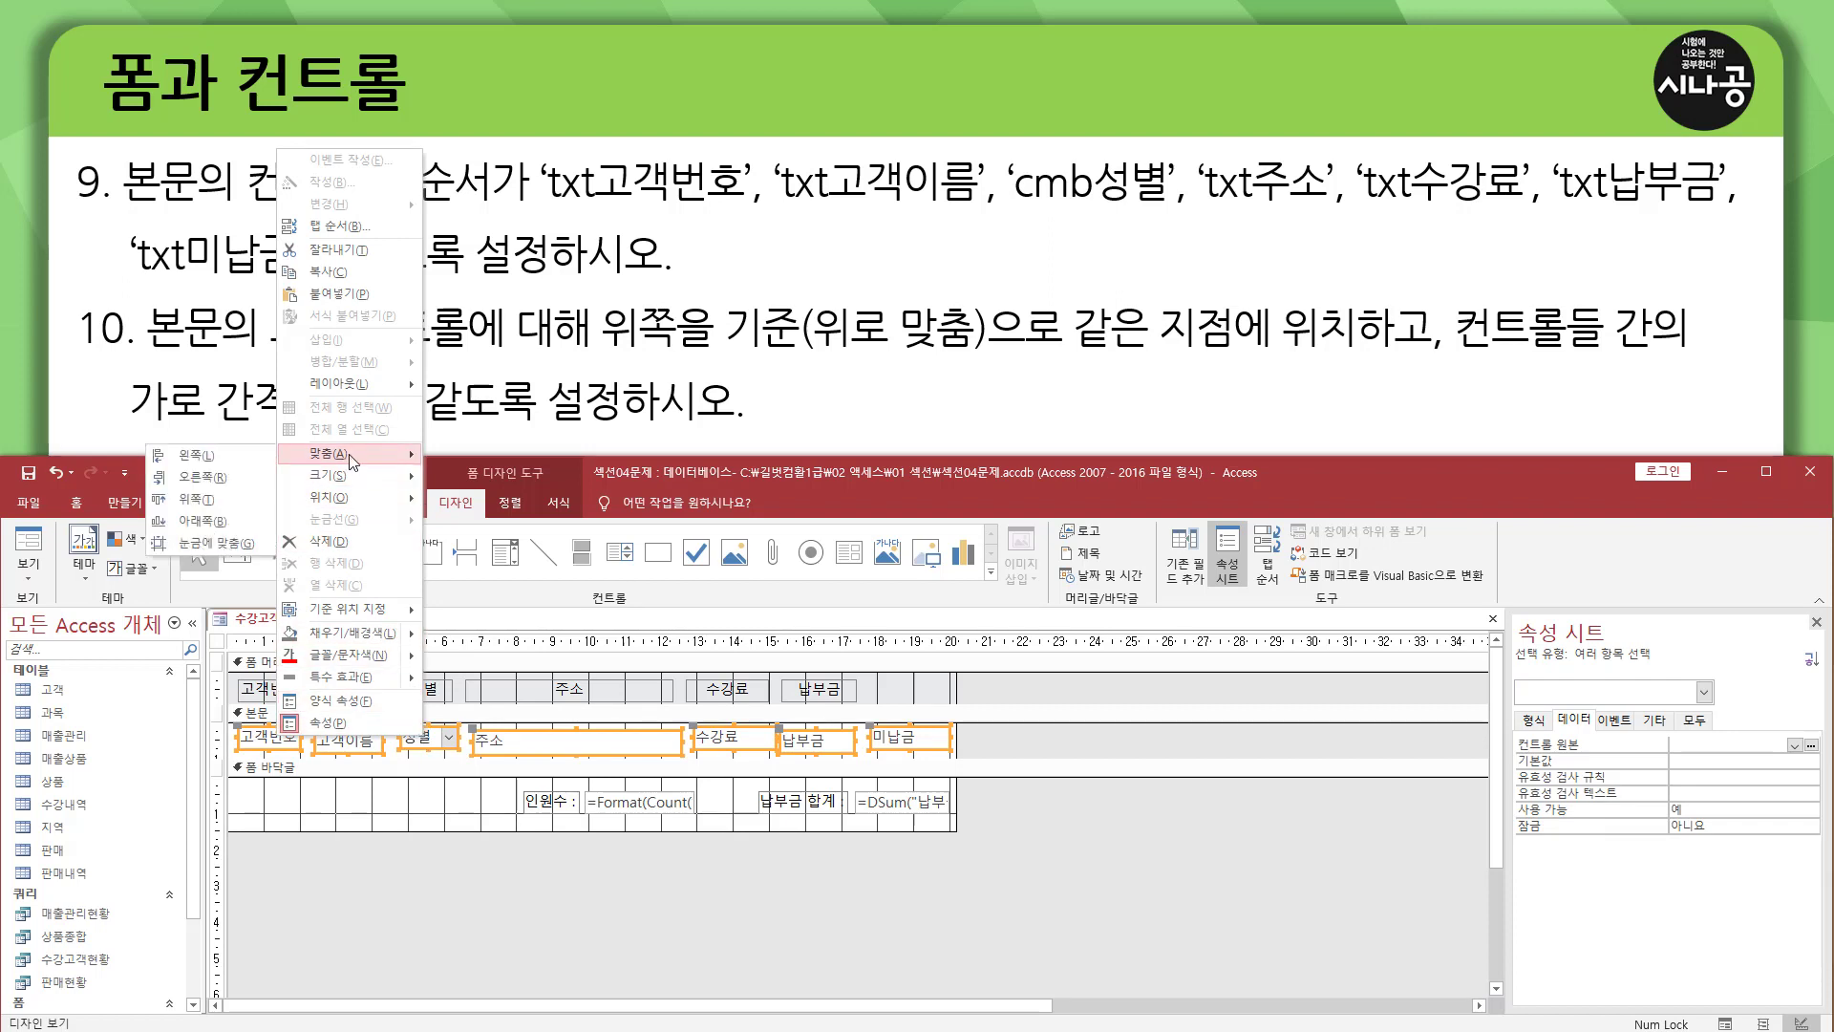
left_click(203, 505)
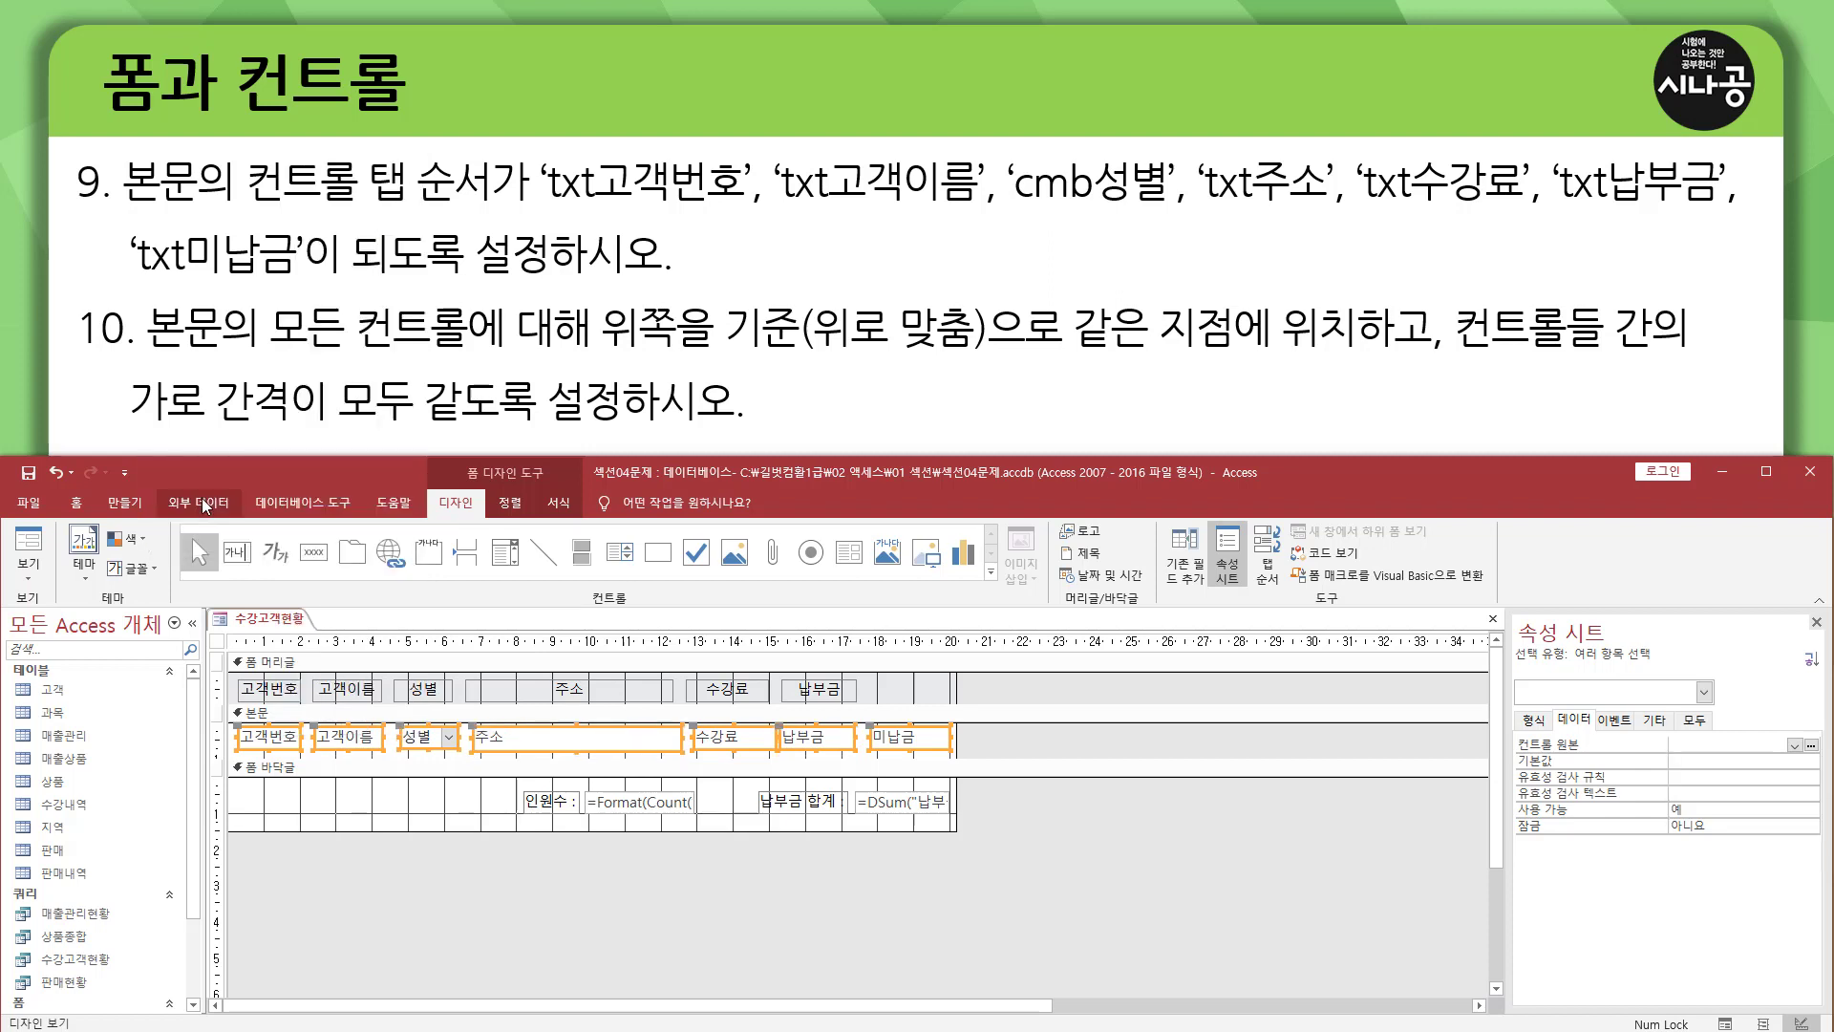
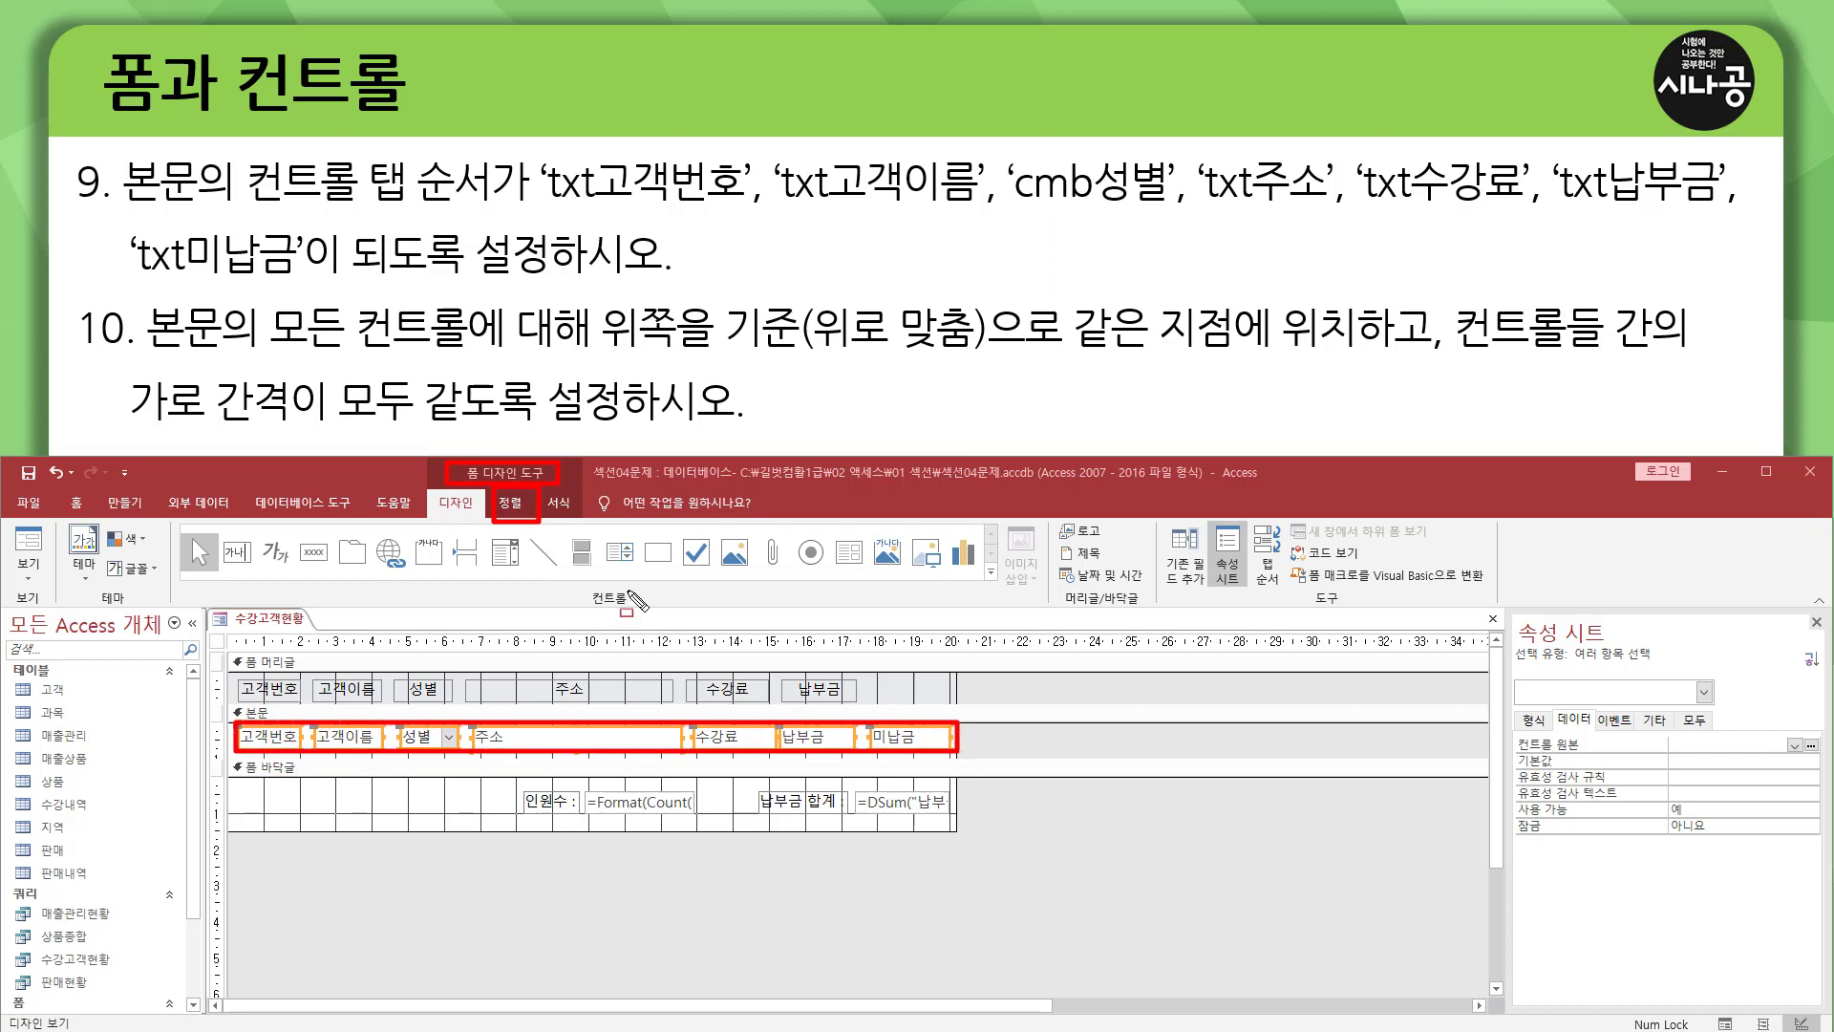
Make the horizontal spacing between the selected 본문 controls equal (가로 간격 같음).
left_click(511, 503)
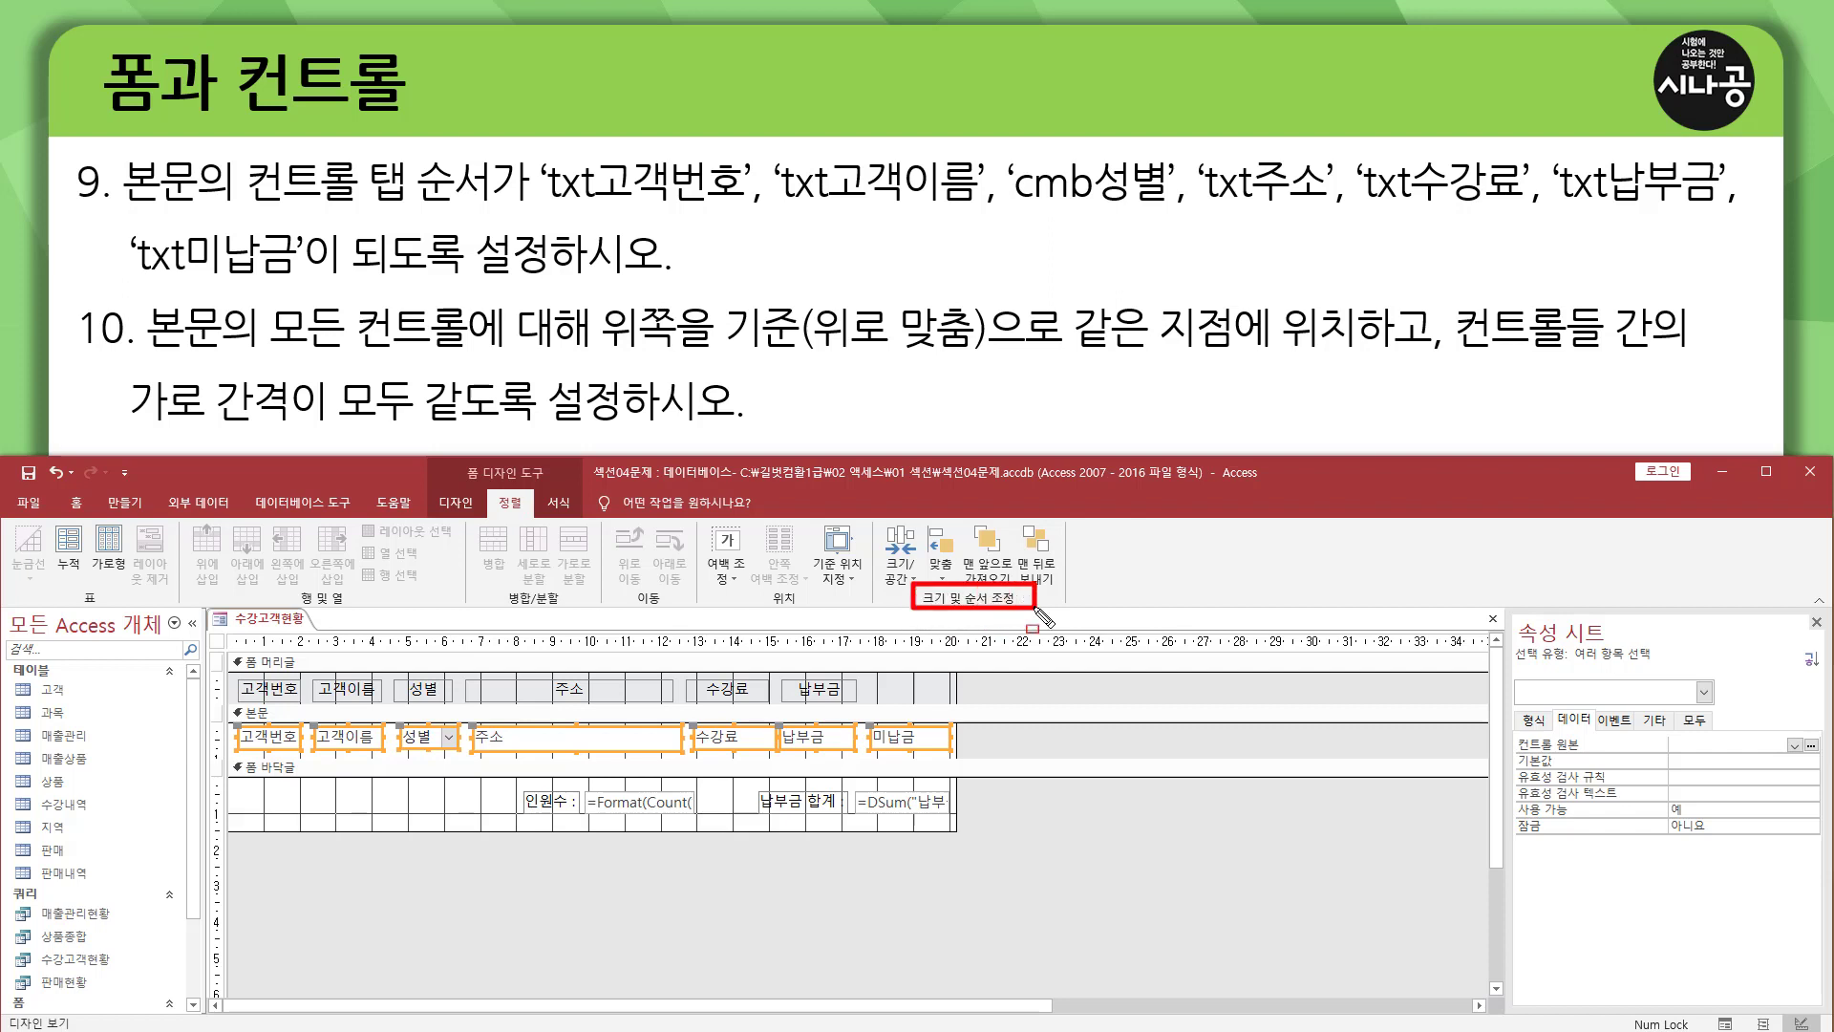
left_click(902, 573)
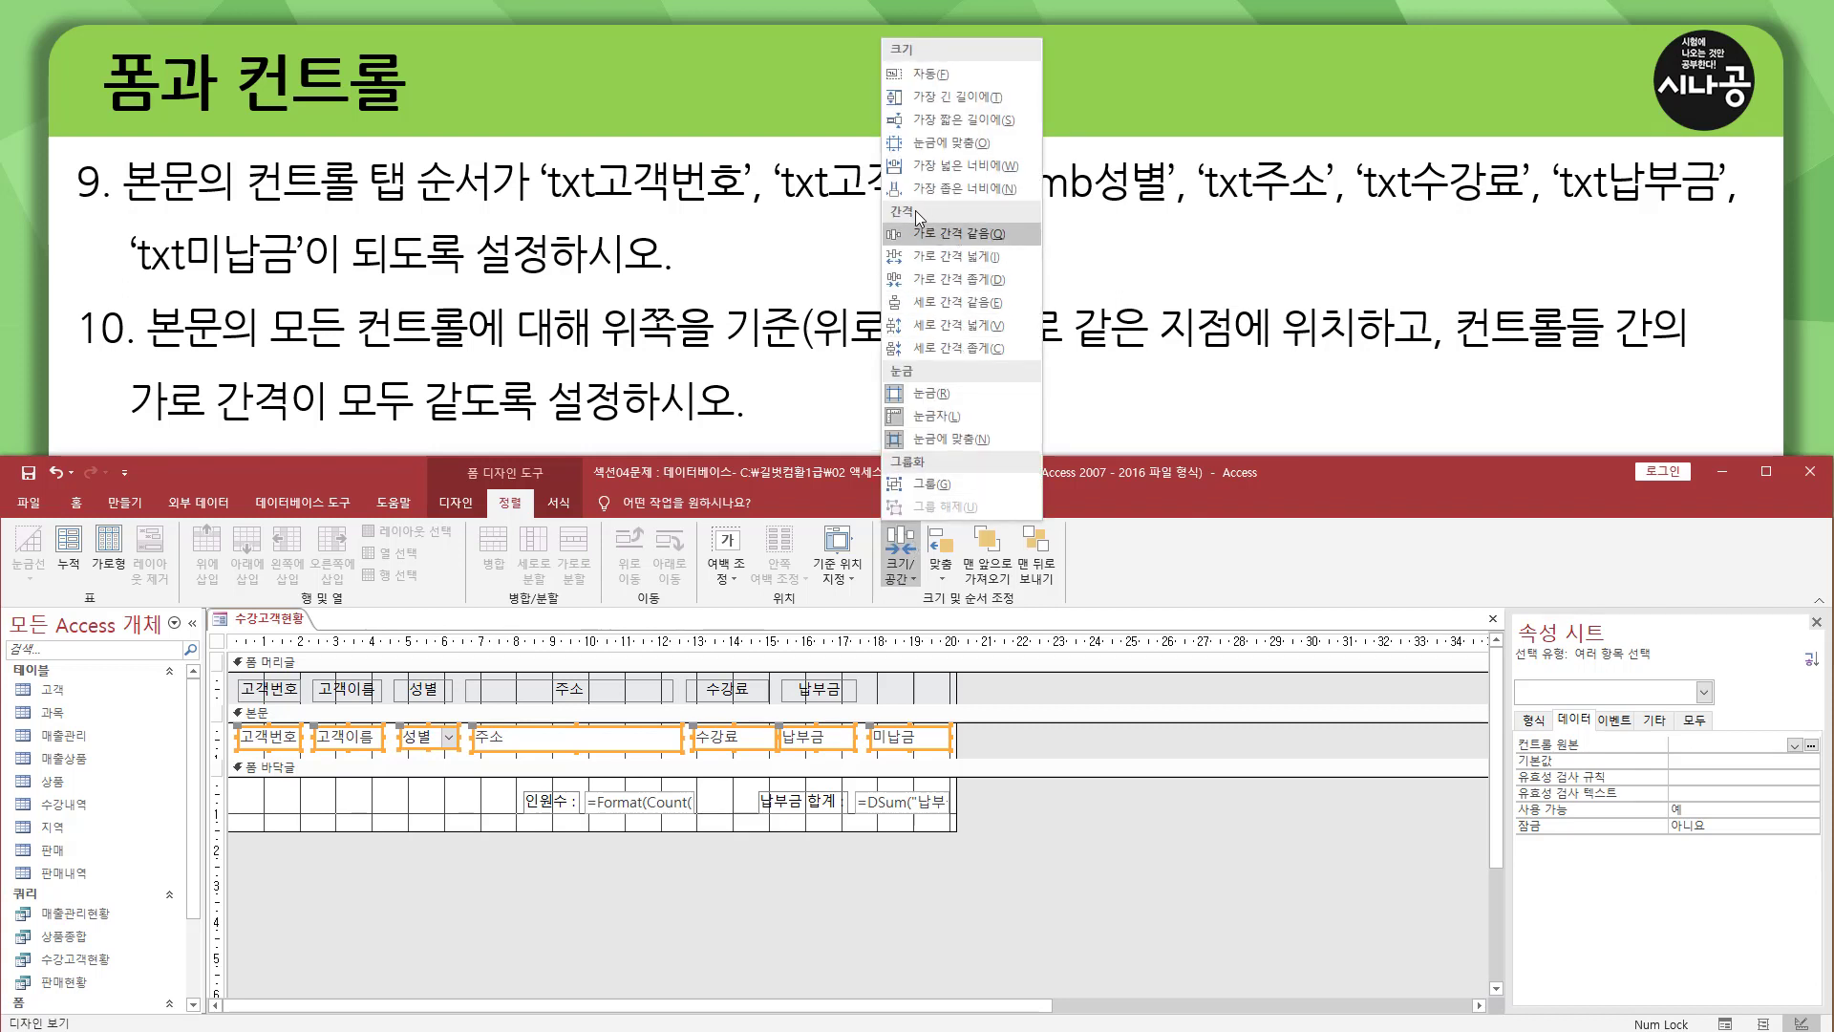
left_click(983, 235)
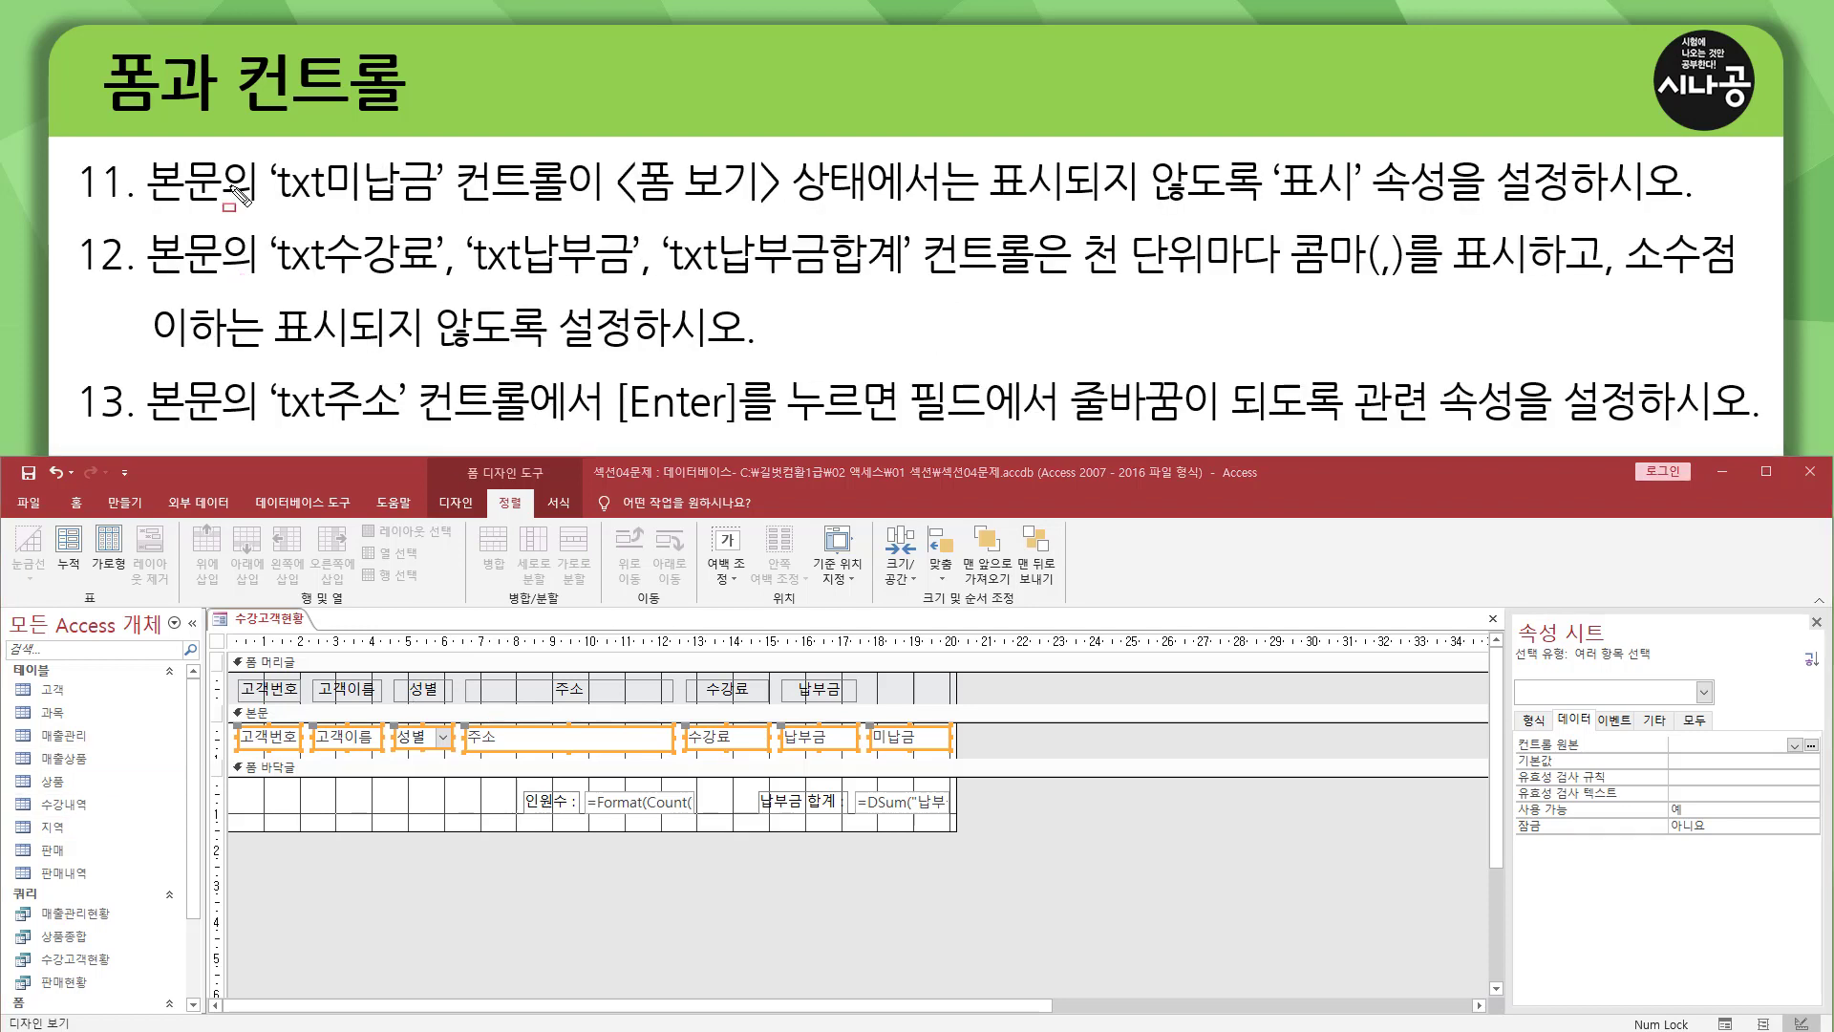
left_click_drag(137, 203, 1596, 205)
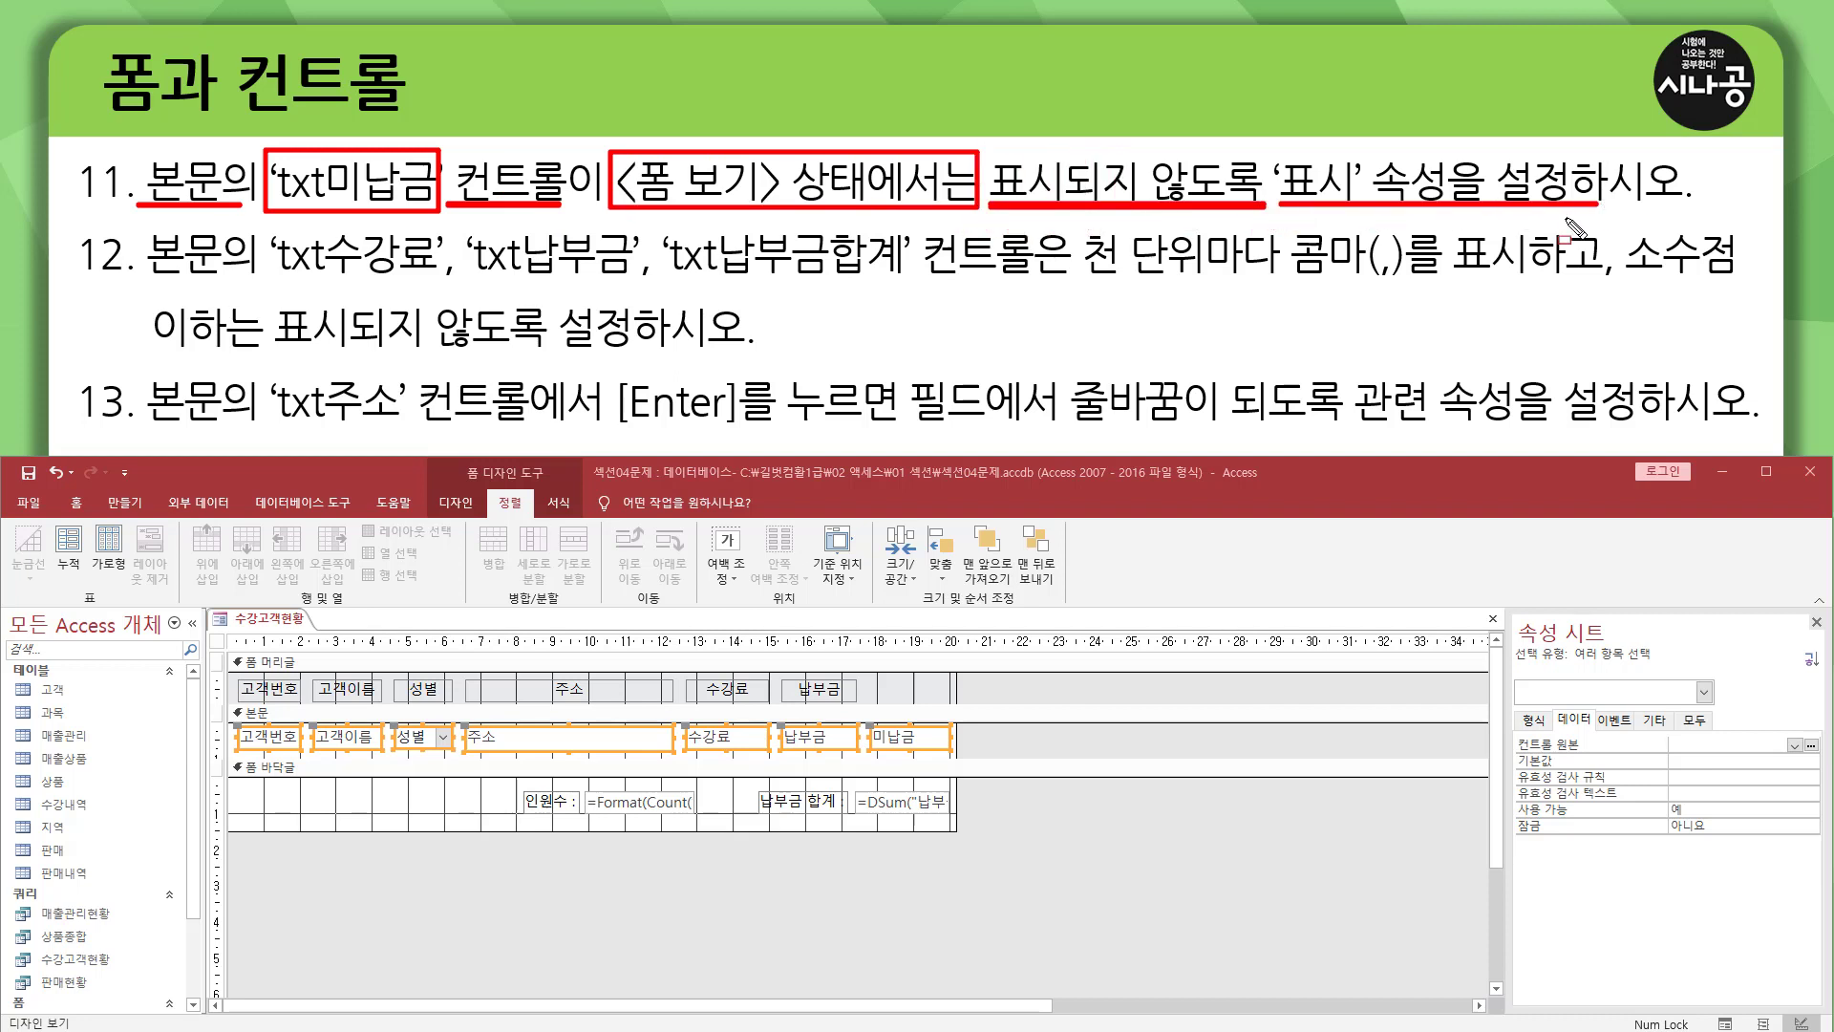
key("Escape")
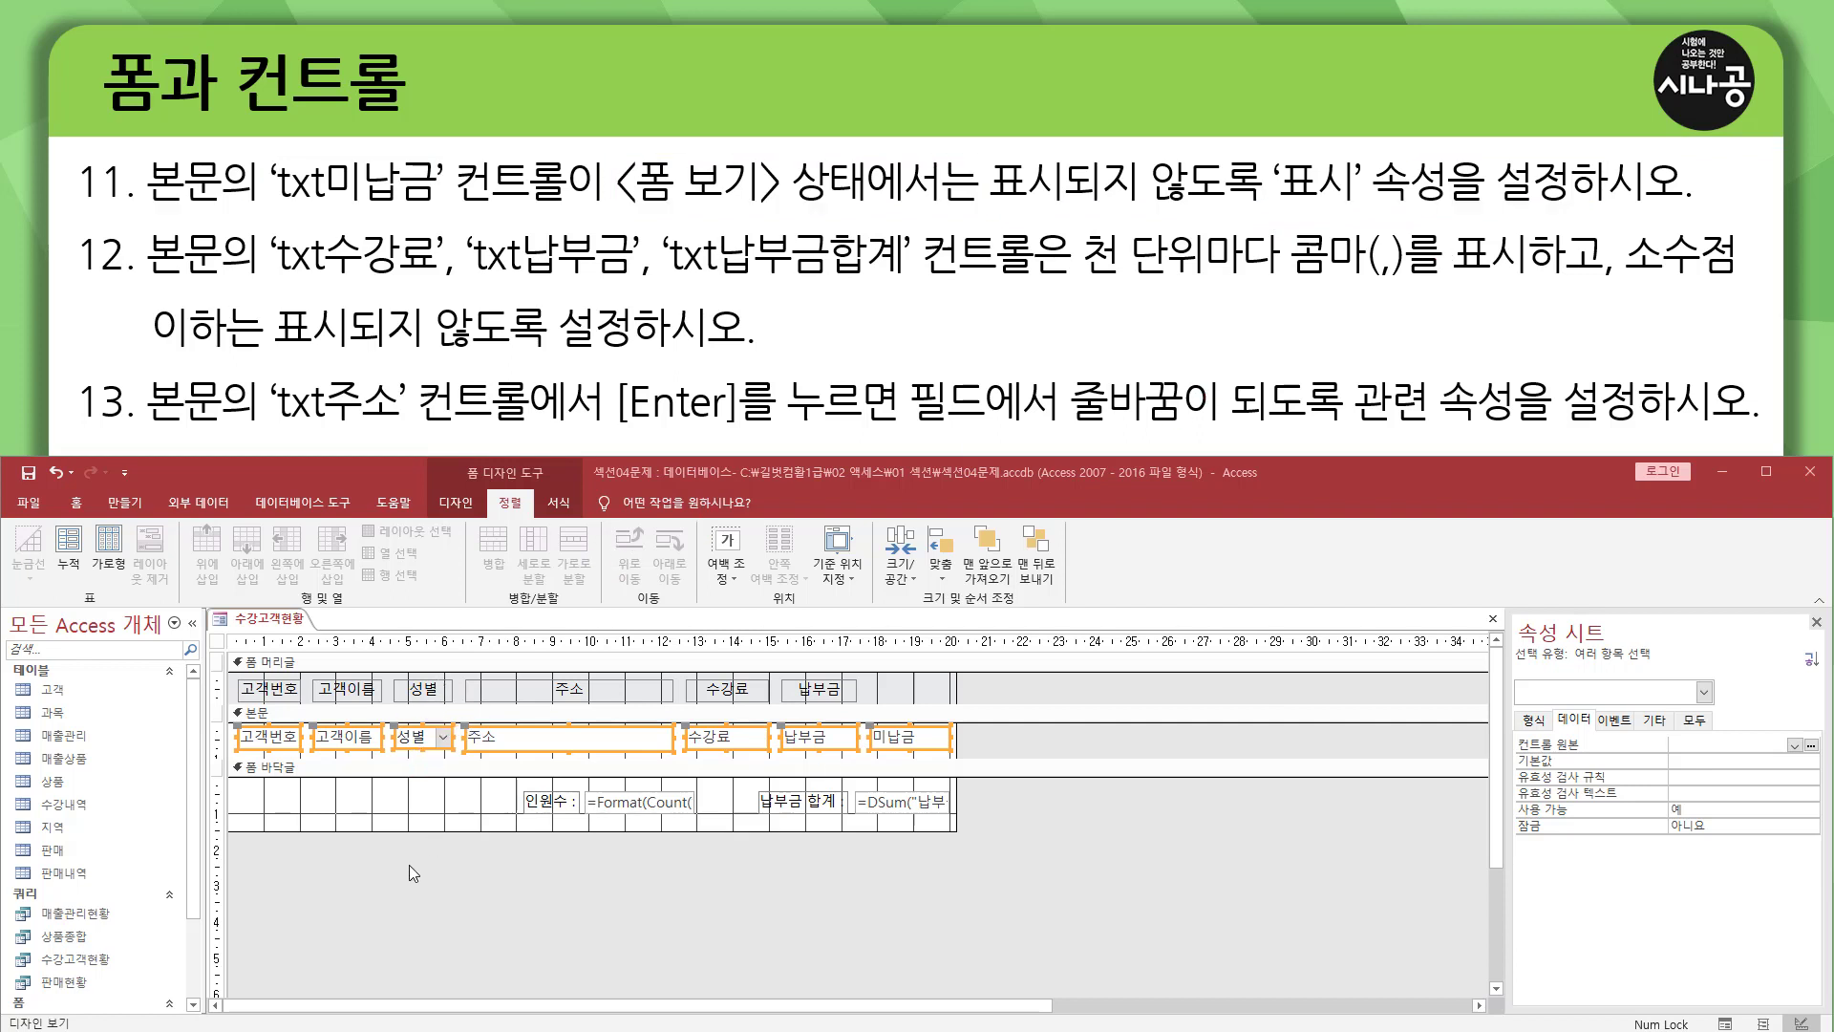
Deselect the 본문 controls, check the unlabelled 미납금 column in form view, and return to design view.
left_click(449, 875)
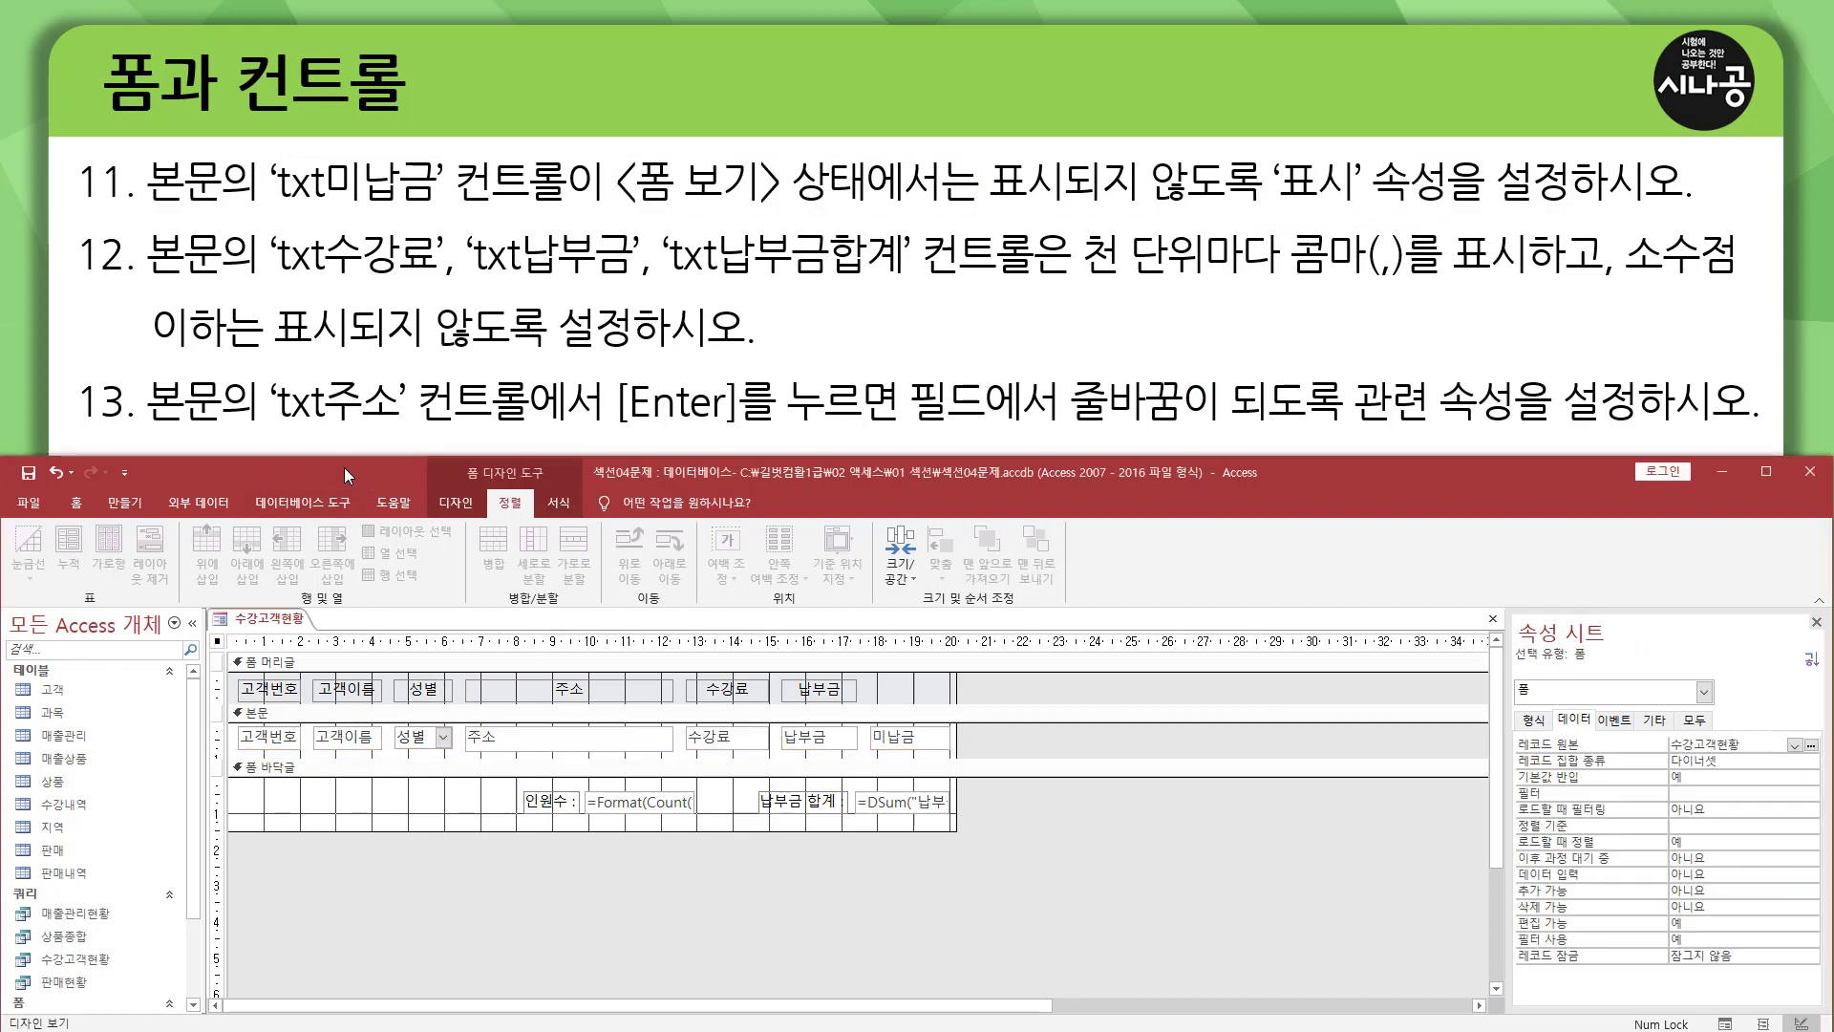
left_click(456, 503)
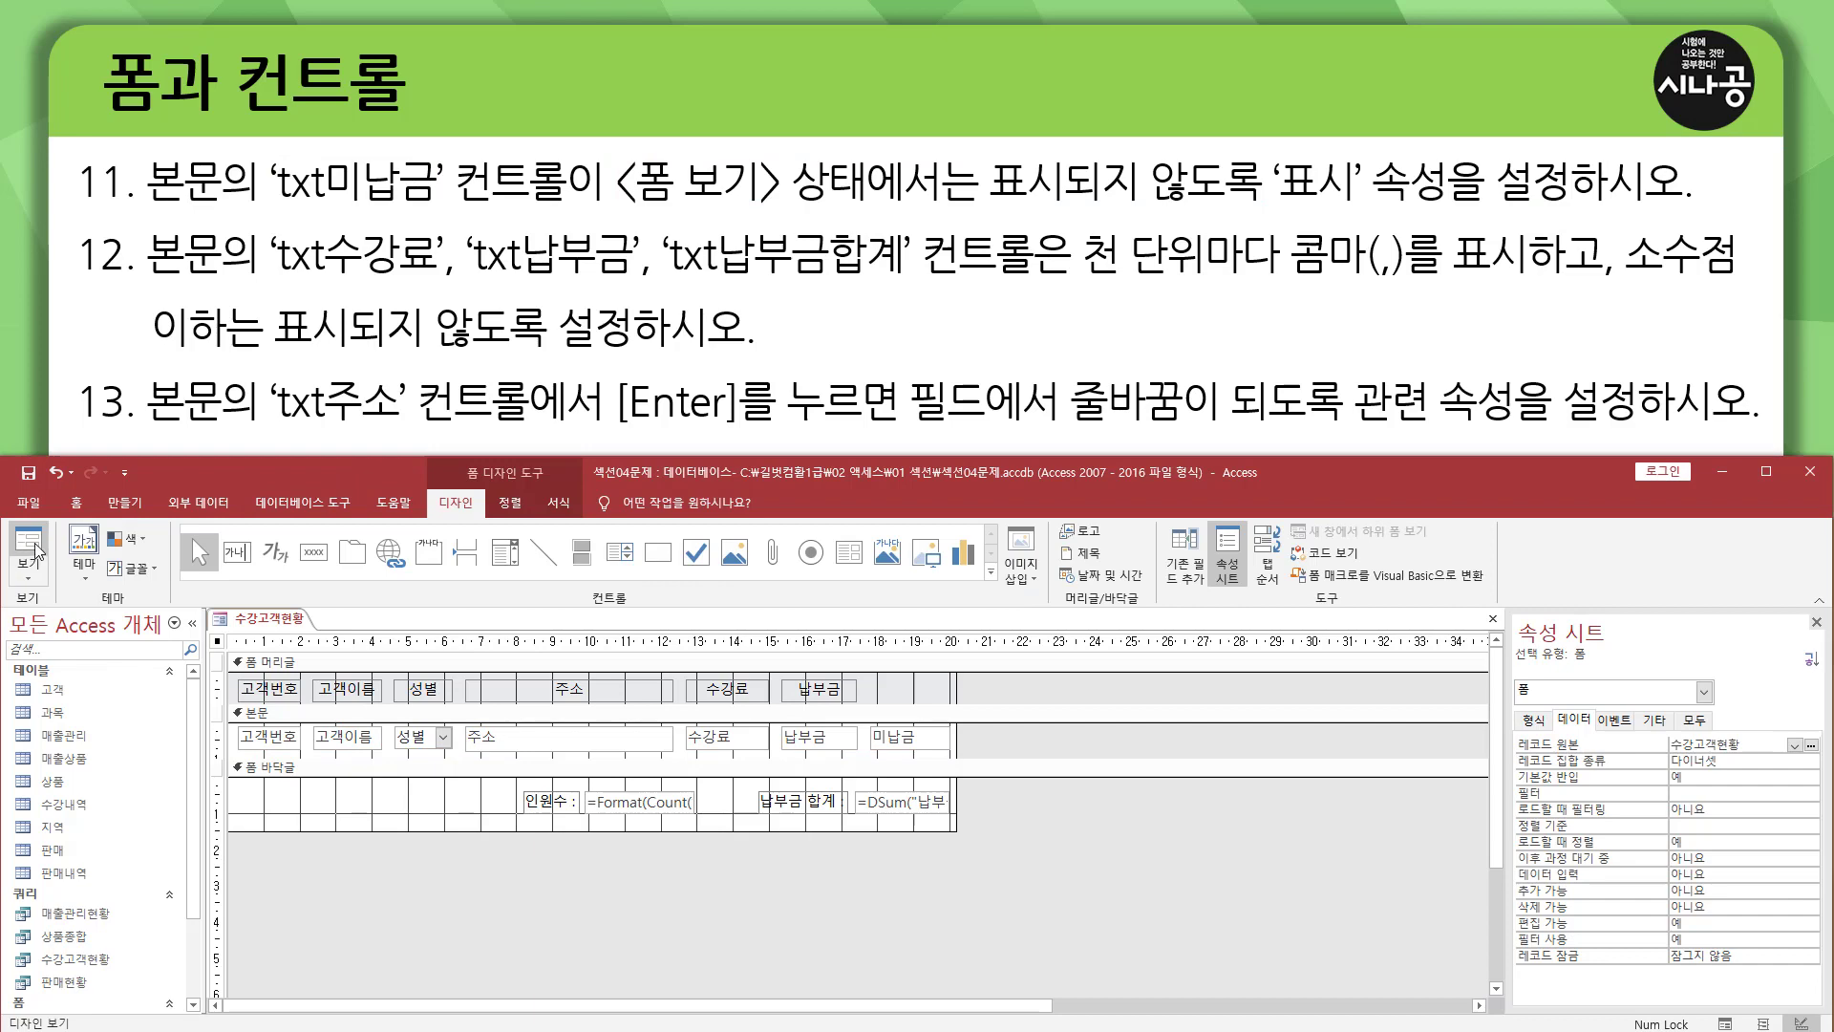
left_click(28, 544)
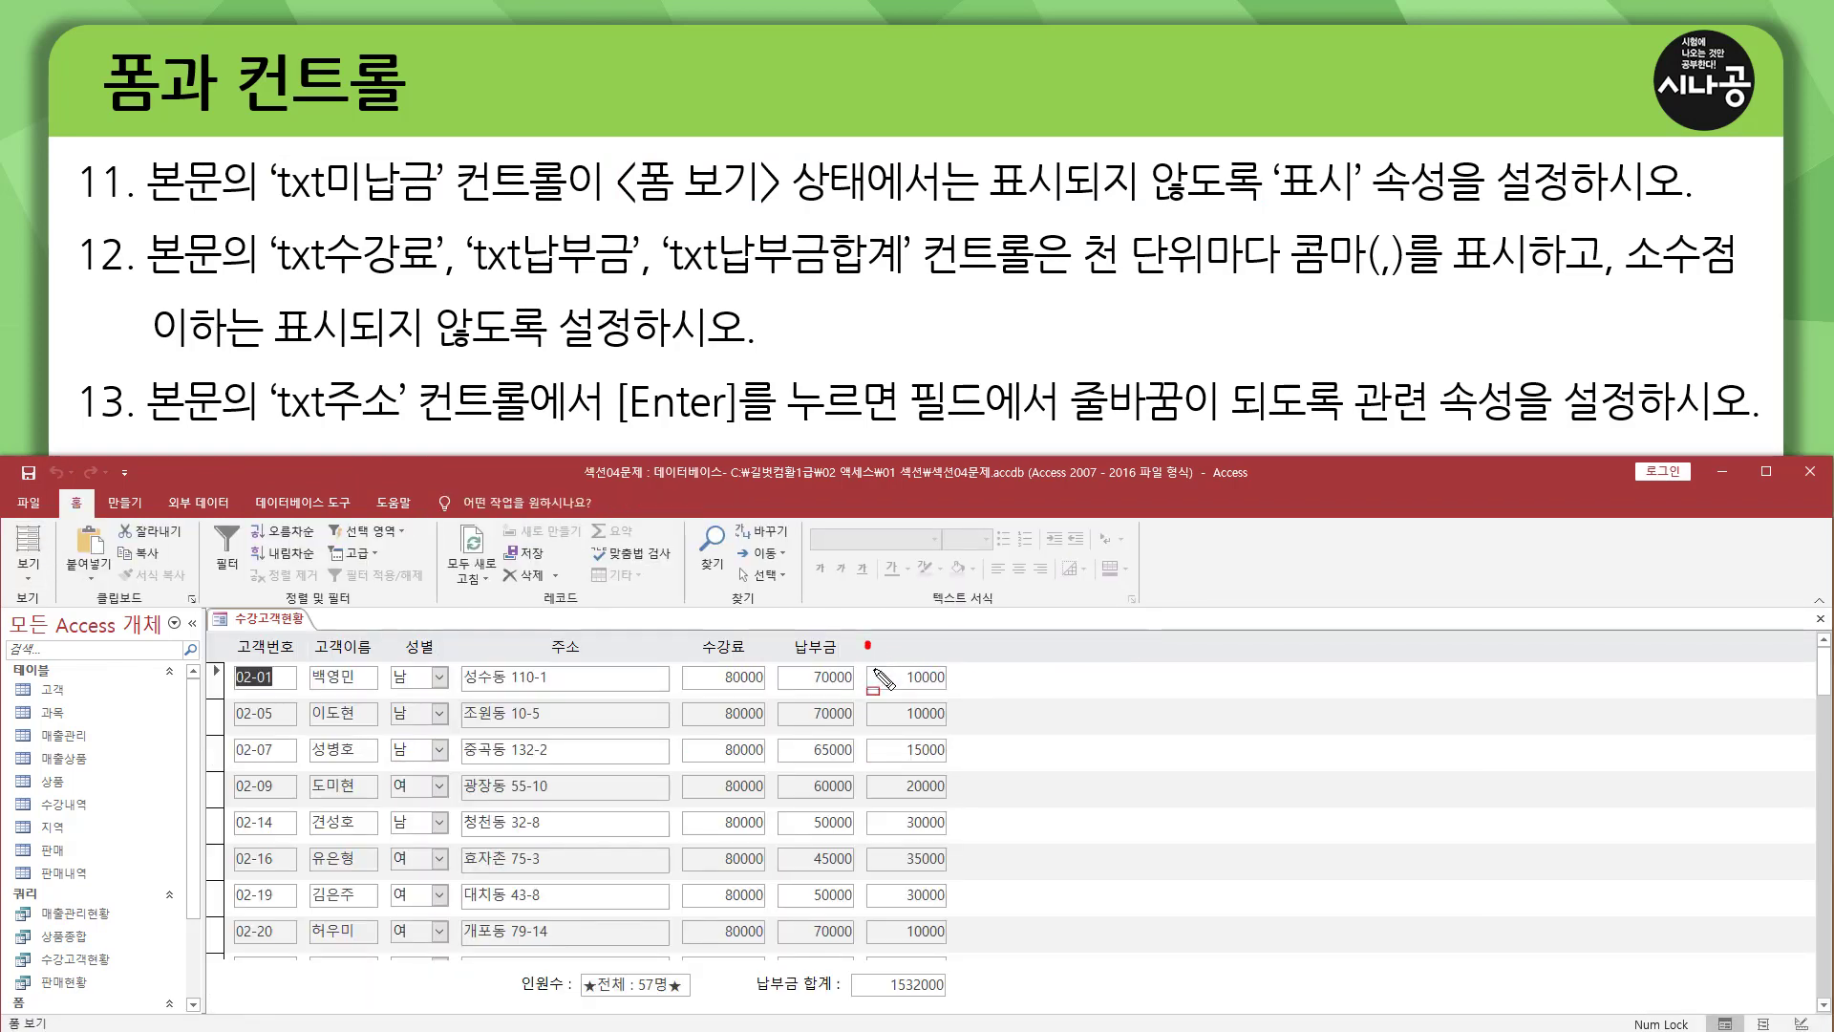
left_click_drag(866, 642, 970, 962)
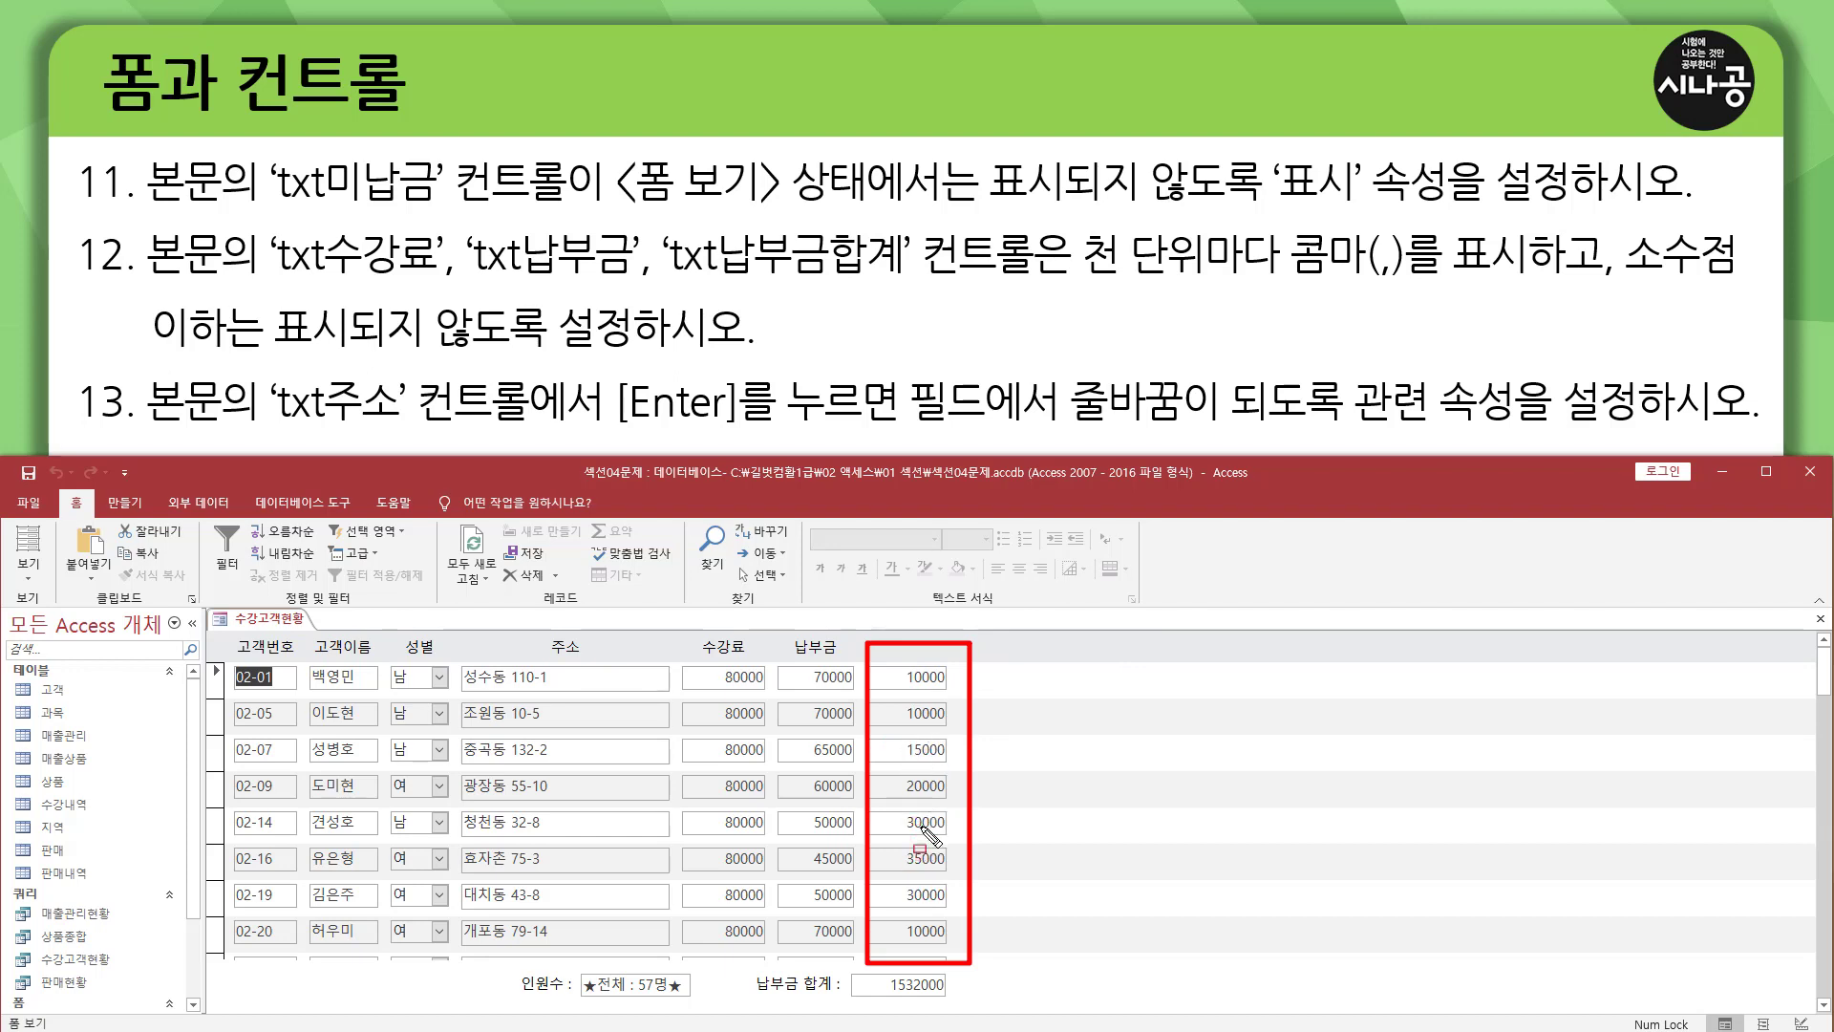
left_click(27, 573)
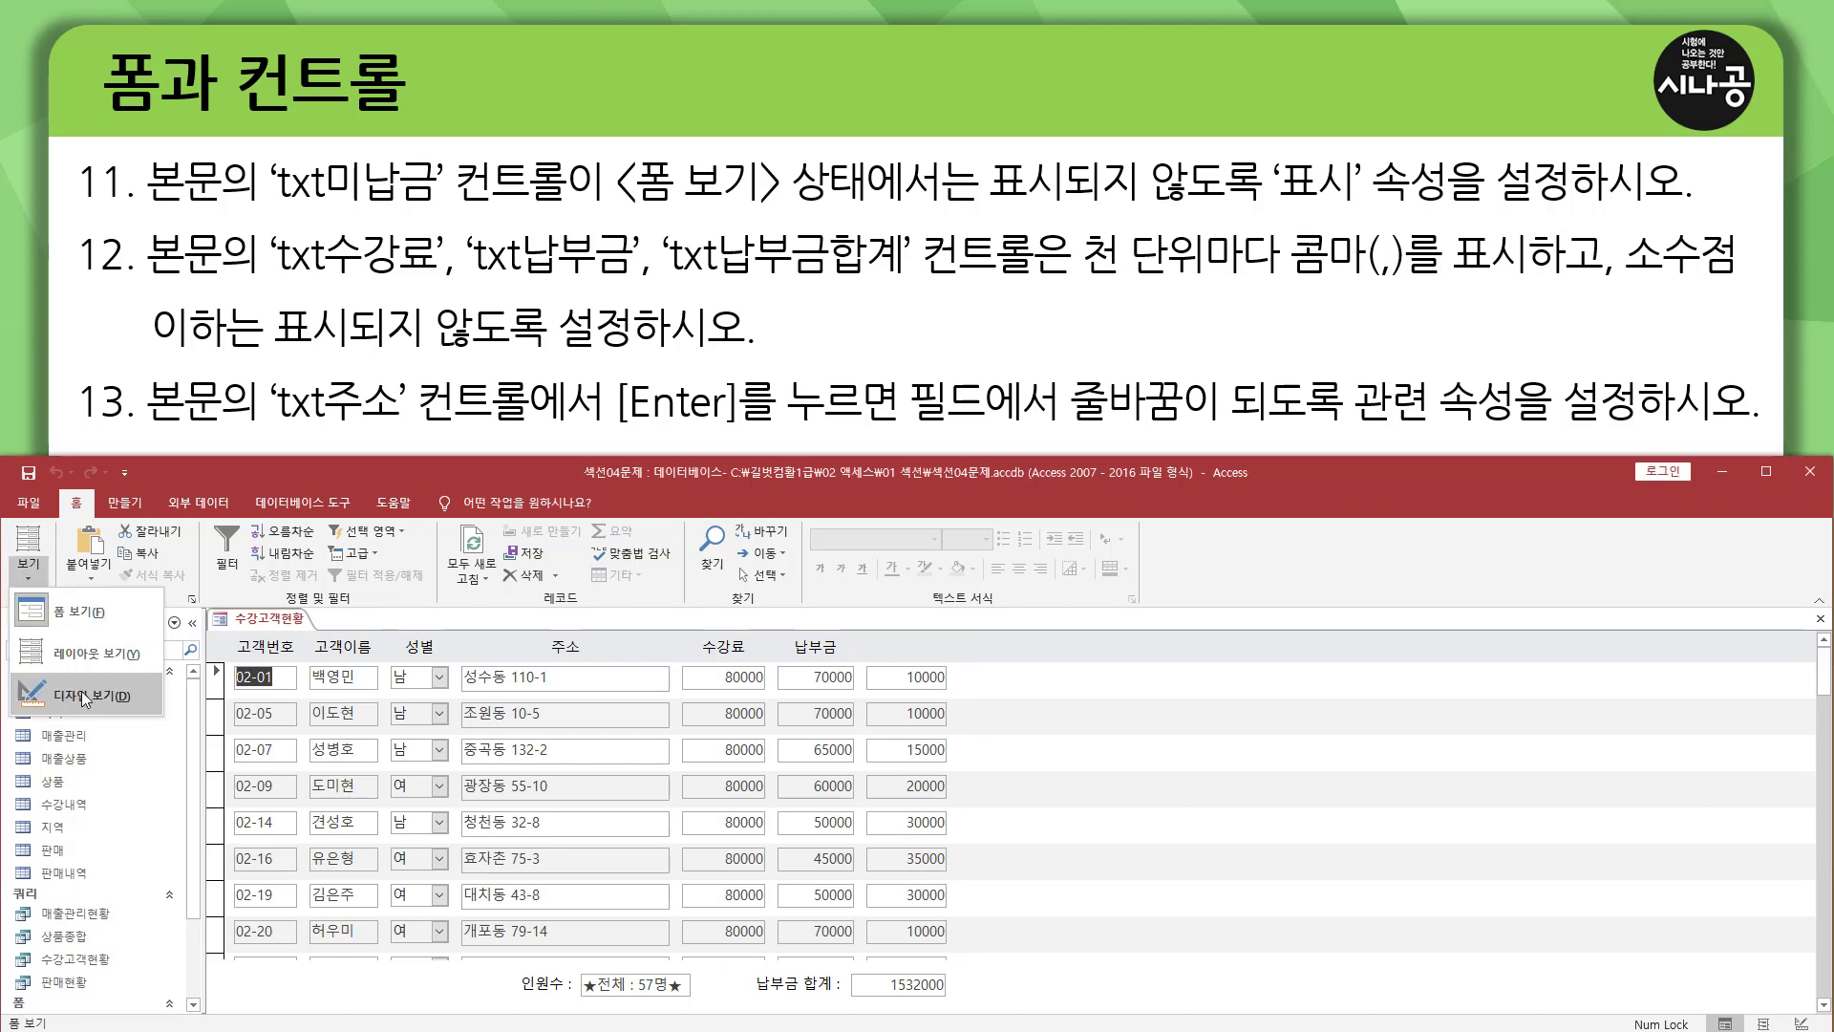
left_click(82, 691)
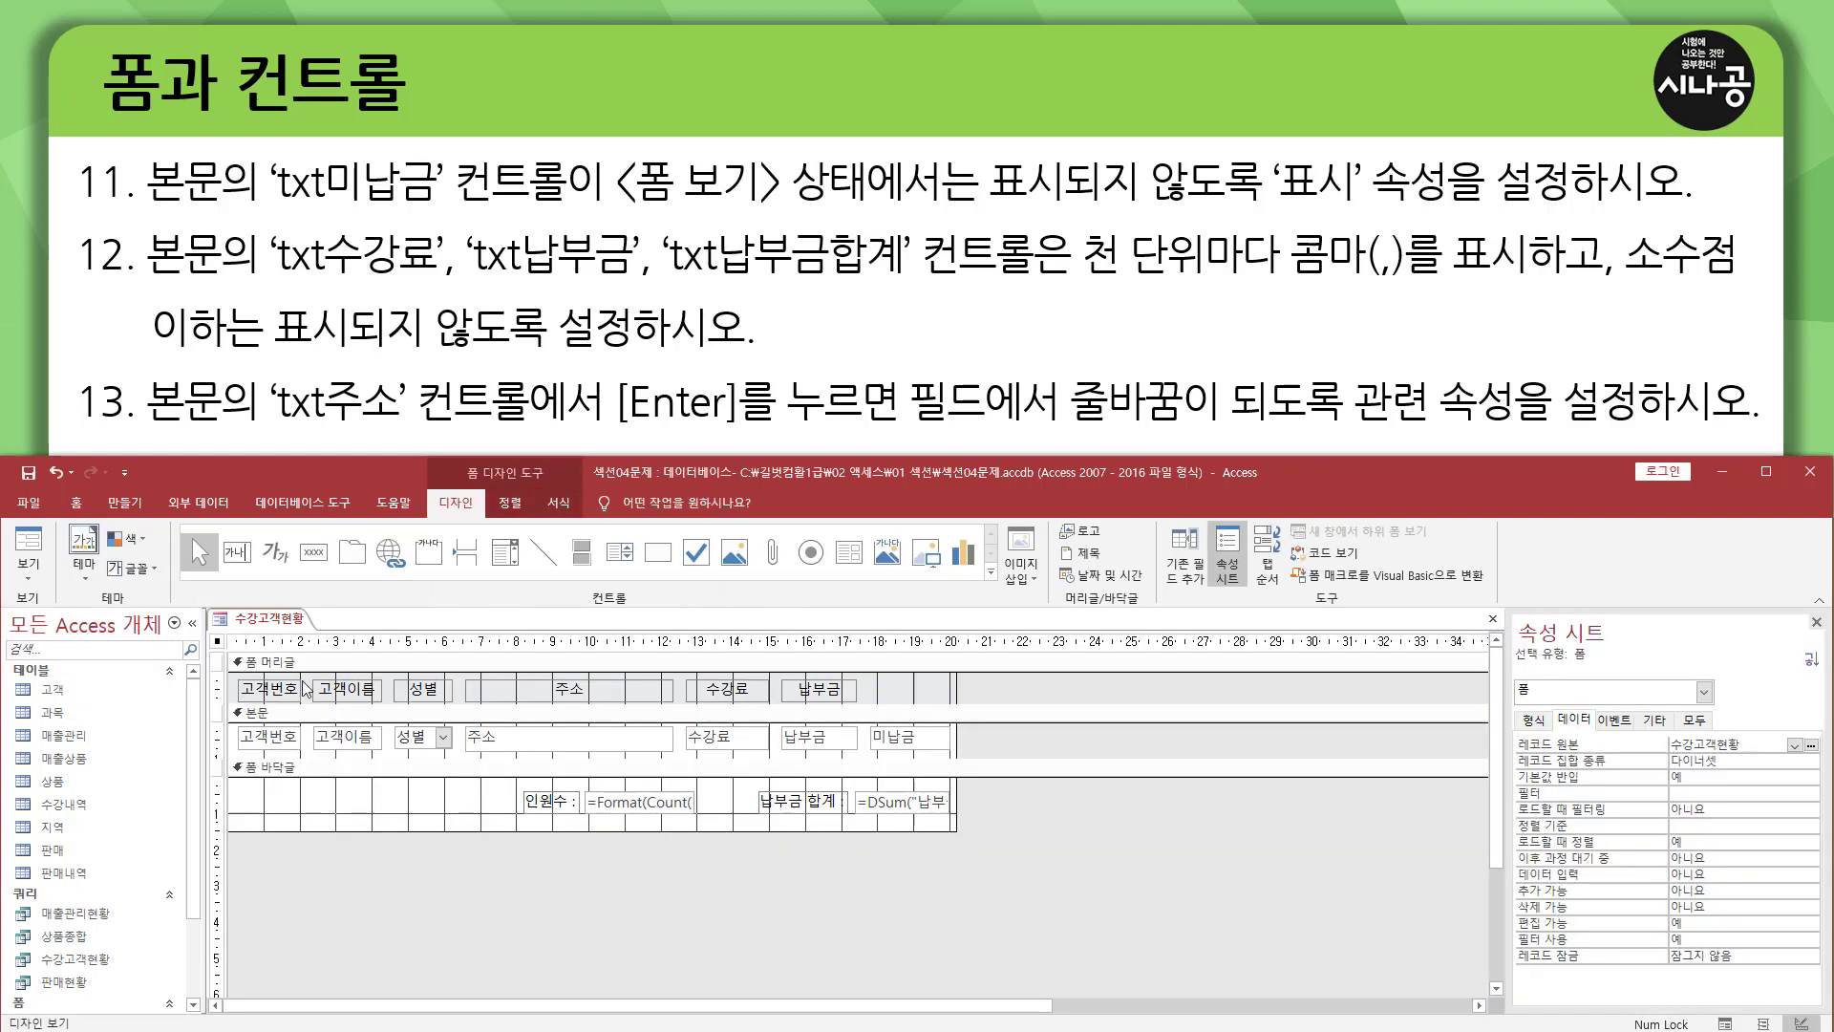
Set the 표시 property of txt미납금 in the 본문 section to 아니요, and close the property sheet.
left_click(903, 745)
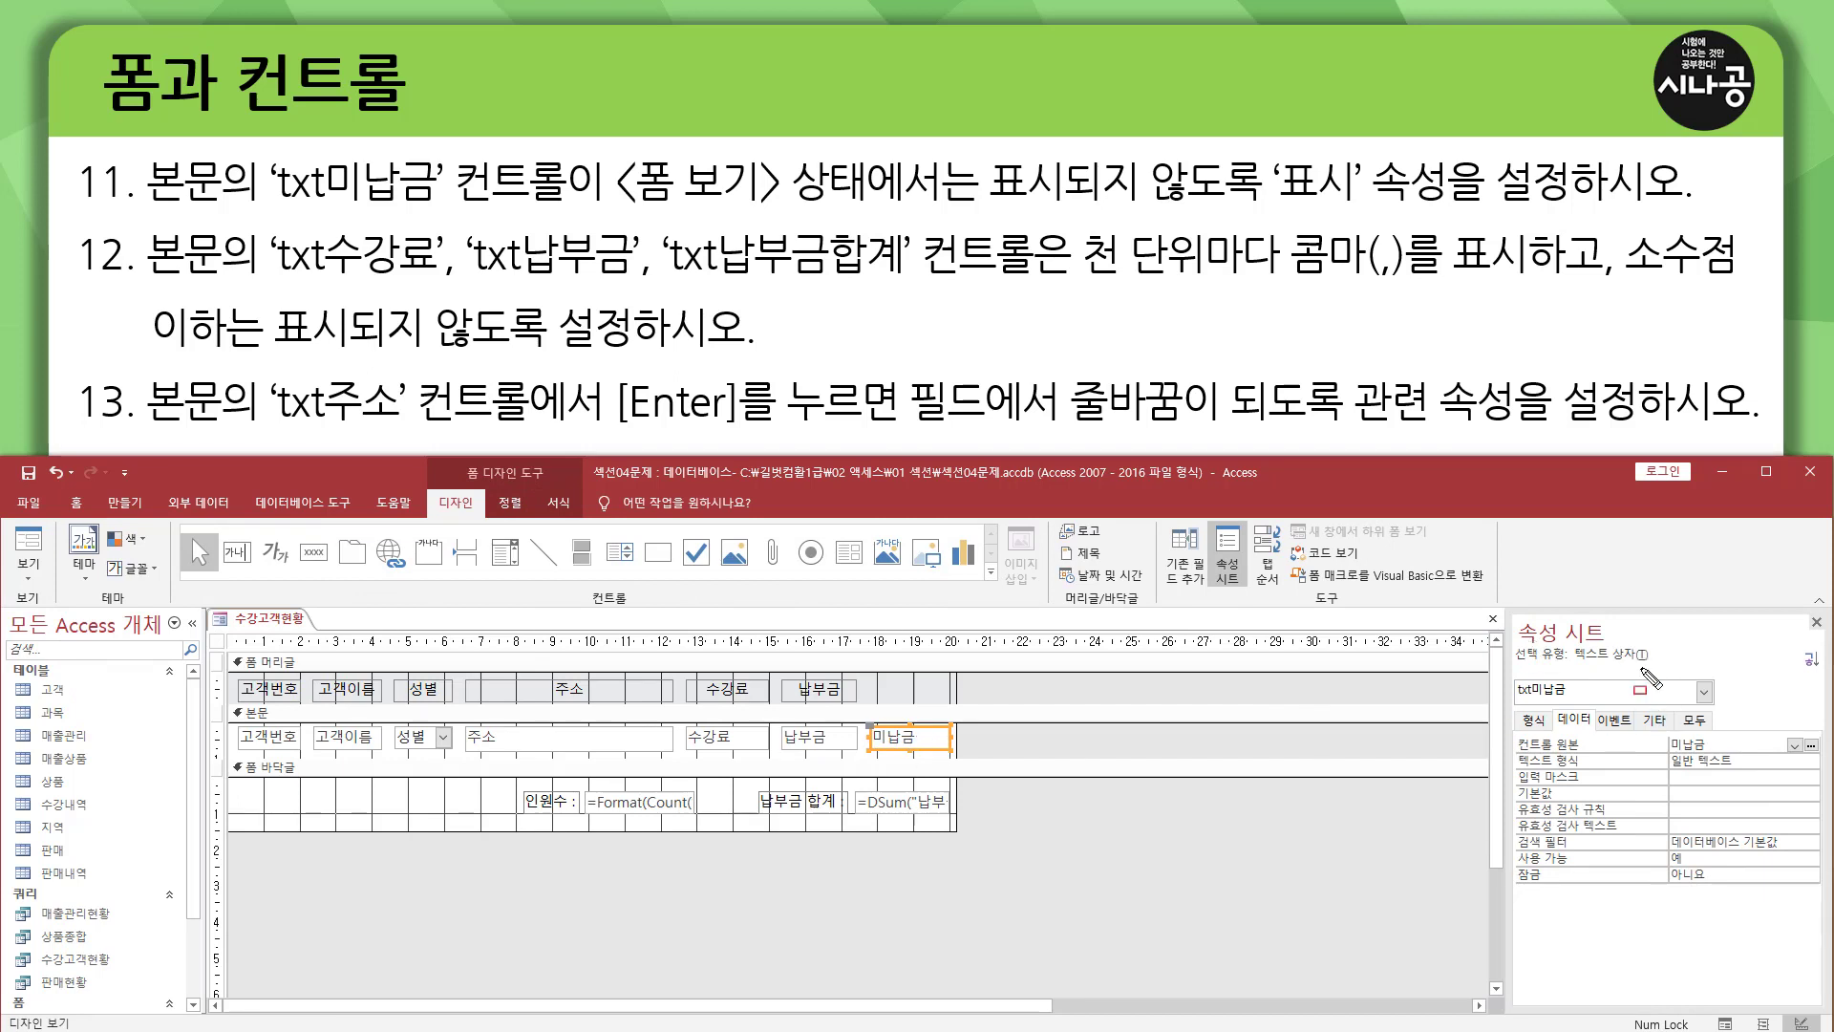
left_click(1534, 722)
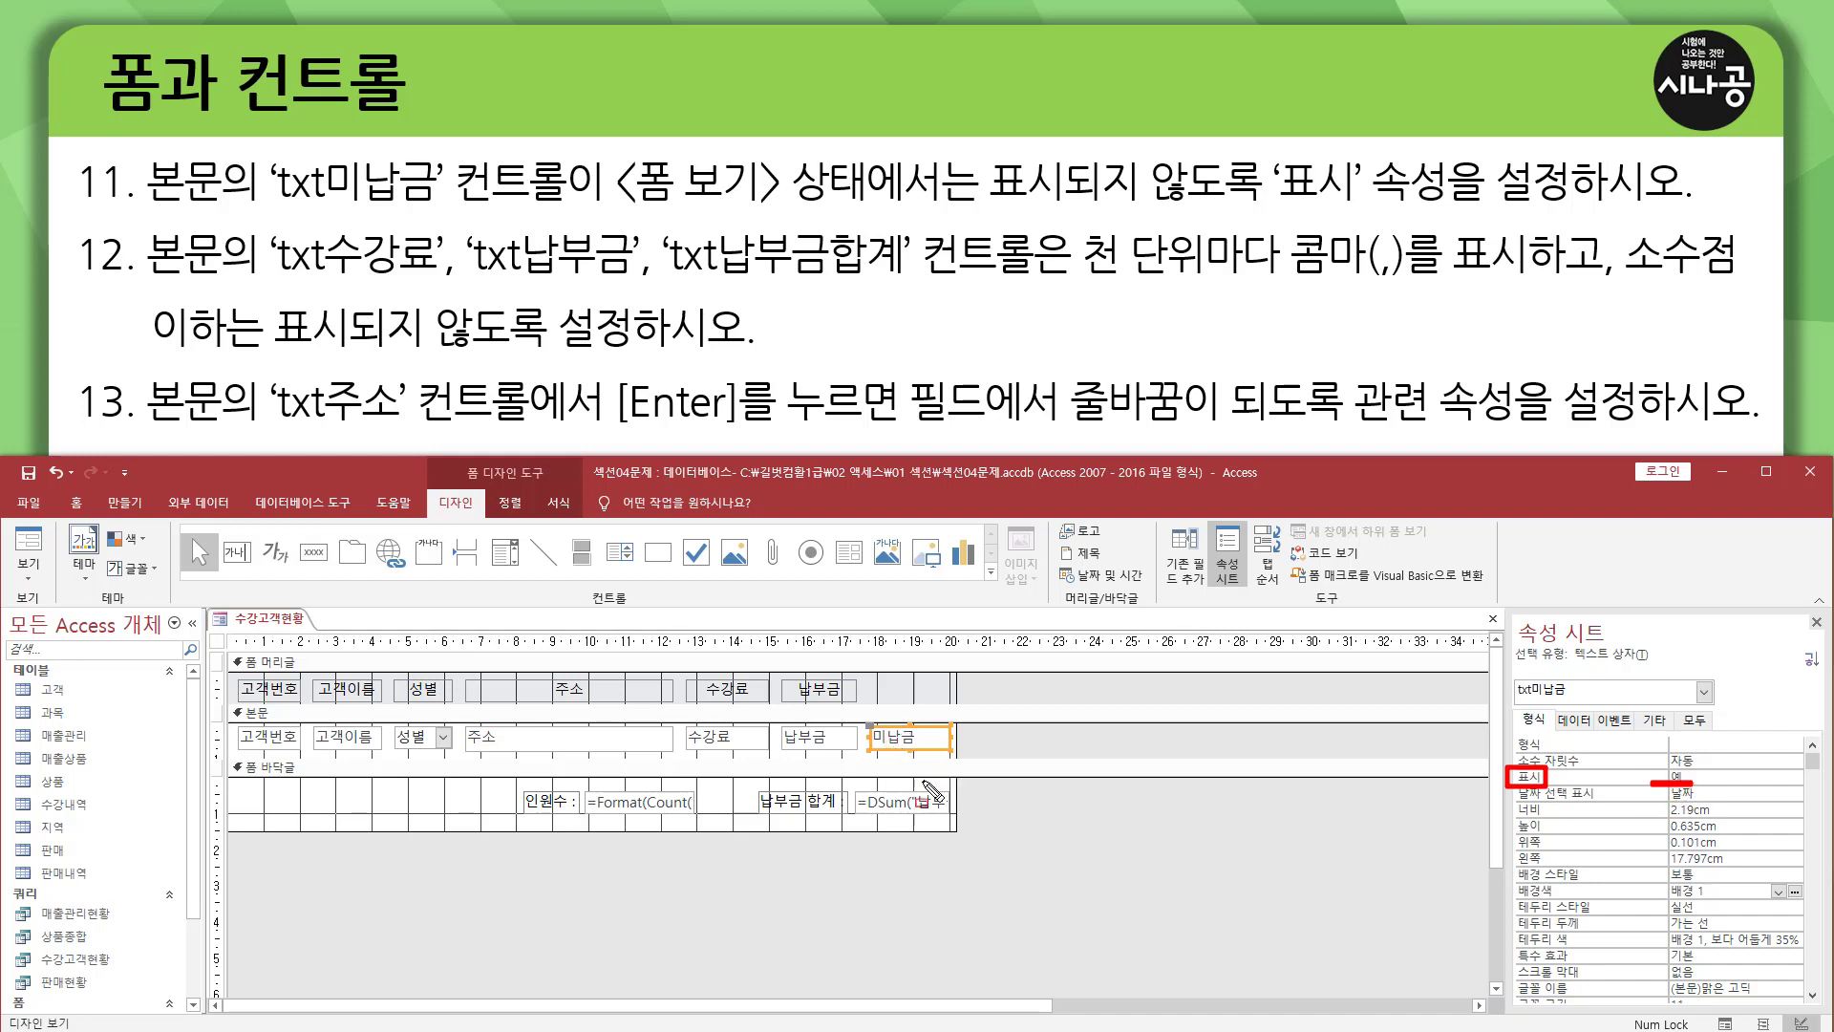
left_click(1722, 780)
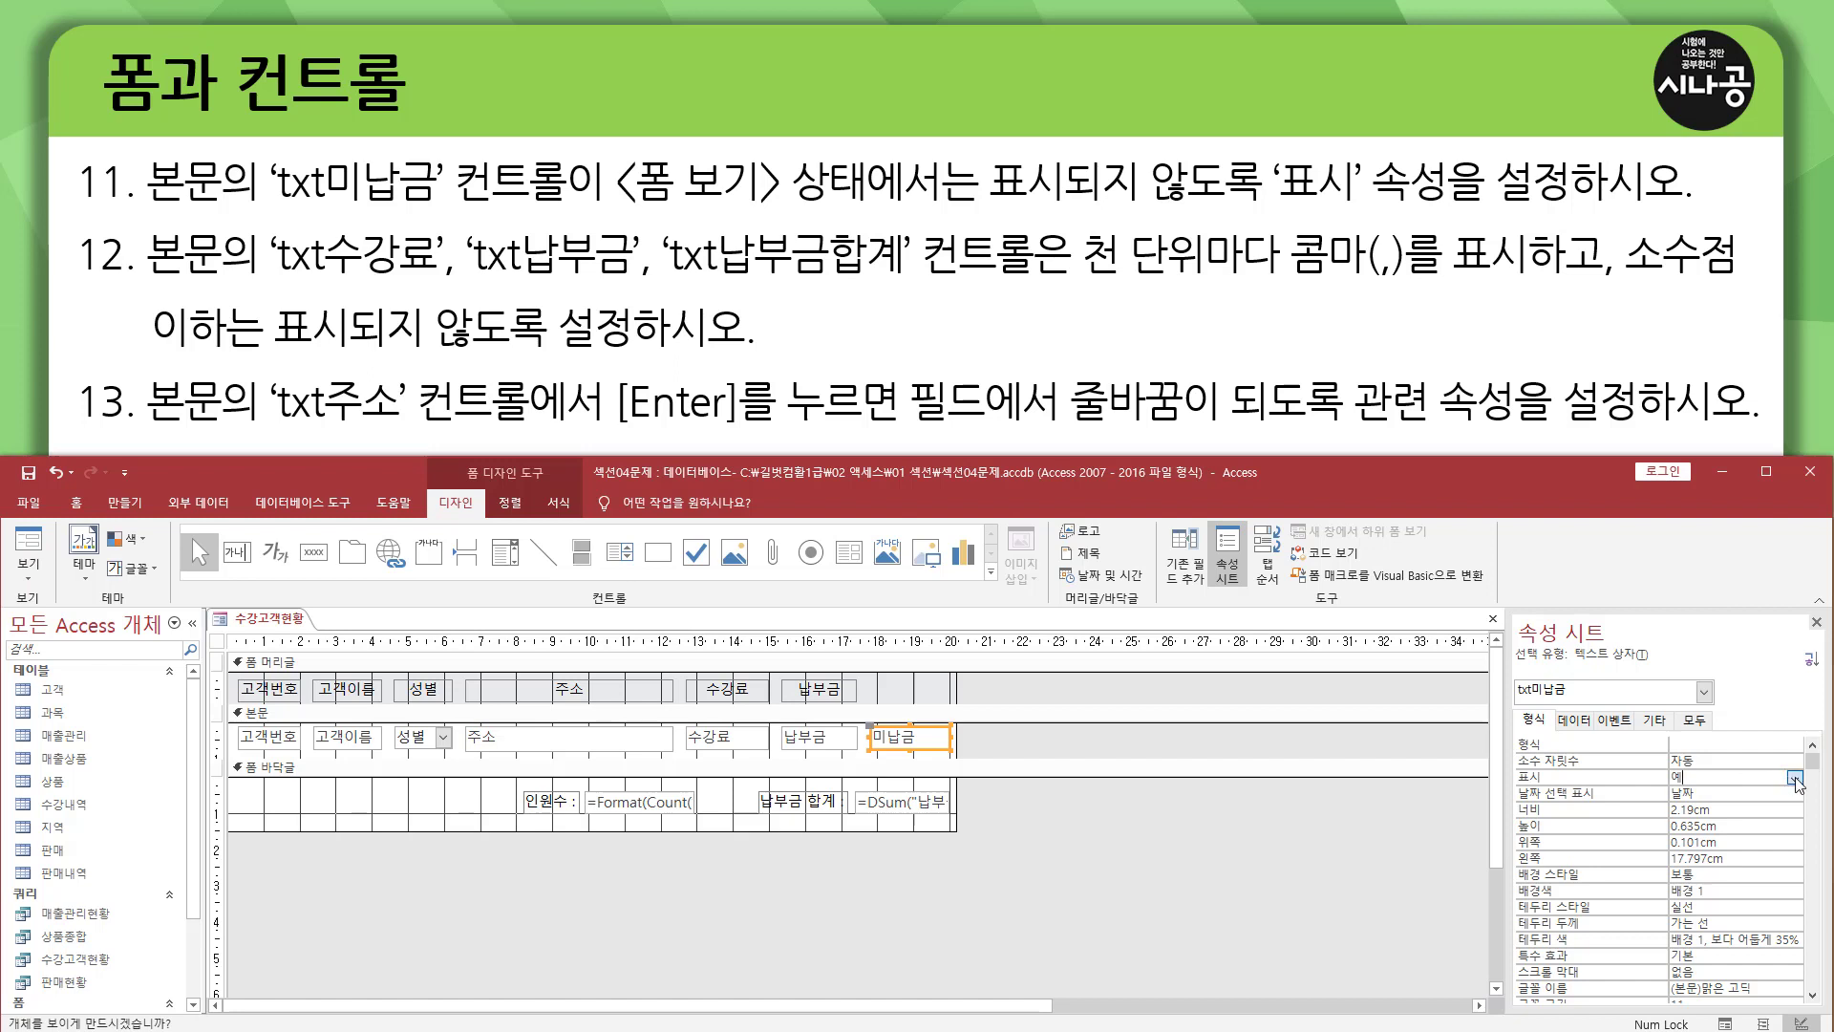
left_click(1795, 778)
left_click(1726, 811)
left_click(1816, 623)
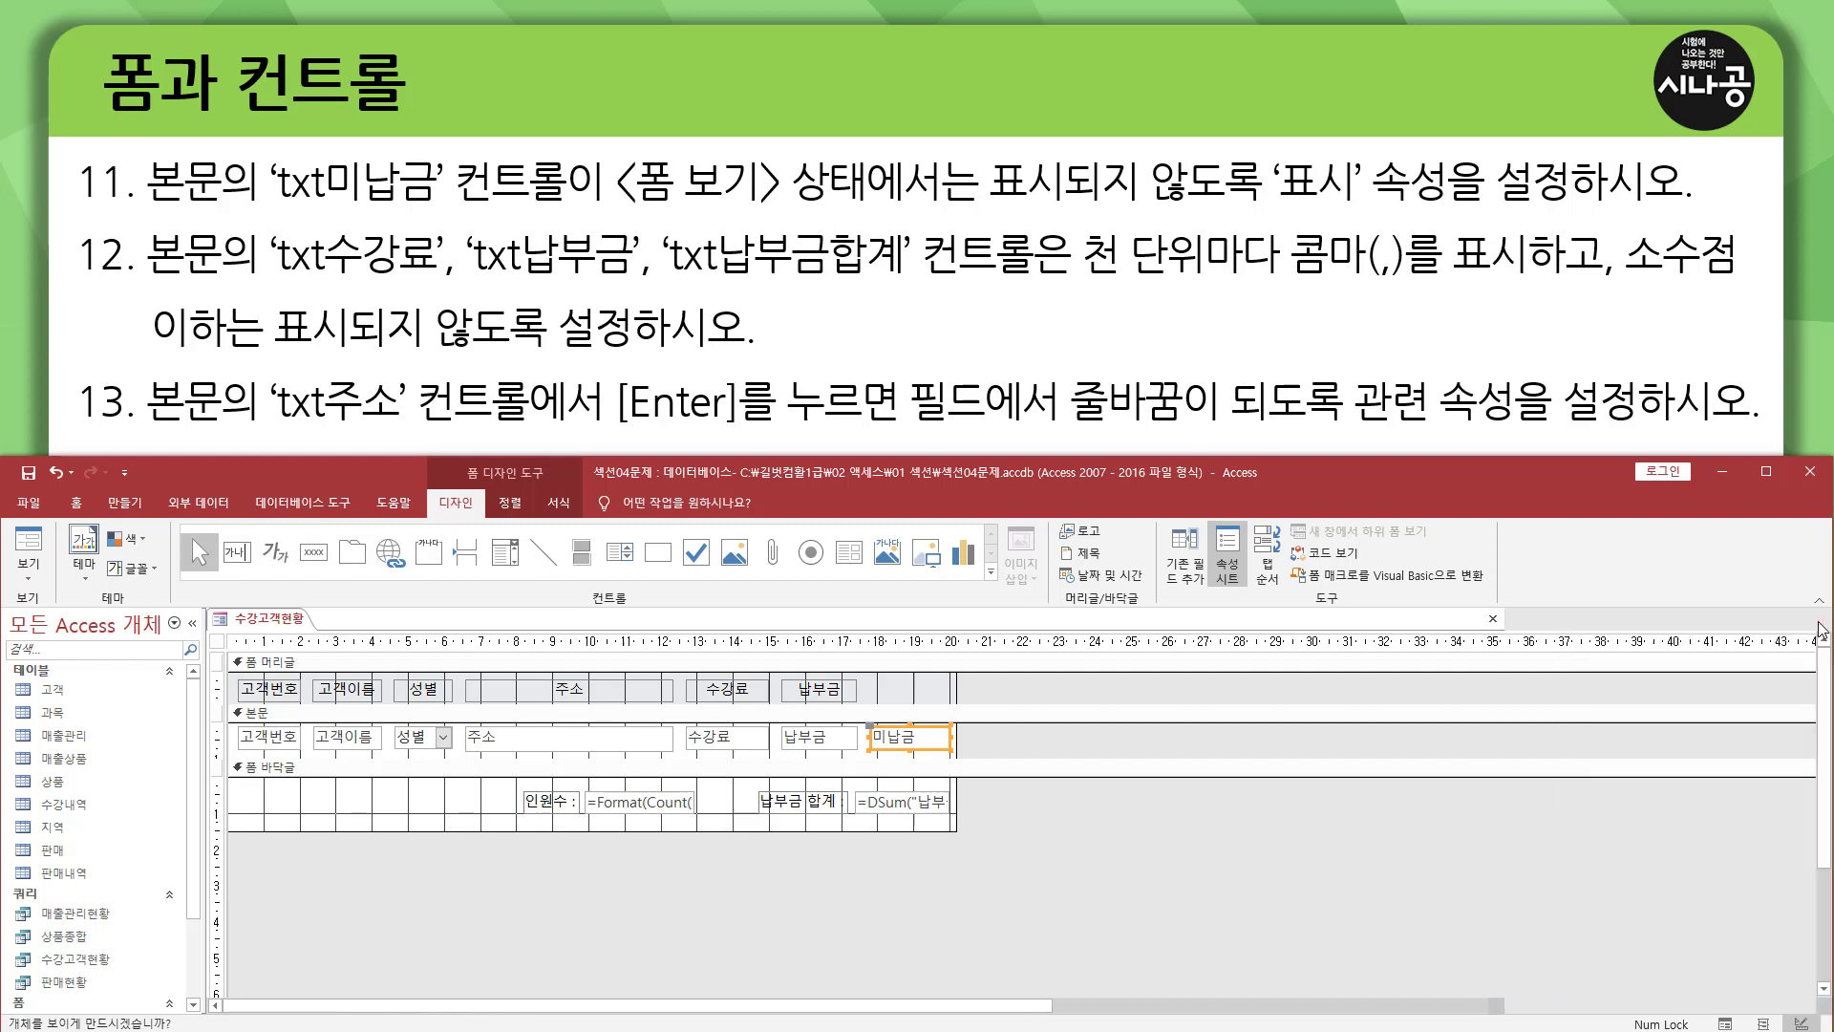
Check in form view whether the 미납금 values are hidden, and return to design view.
left_click(38, 547)
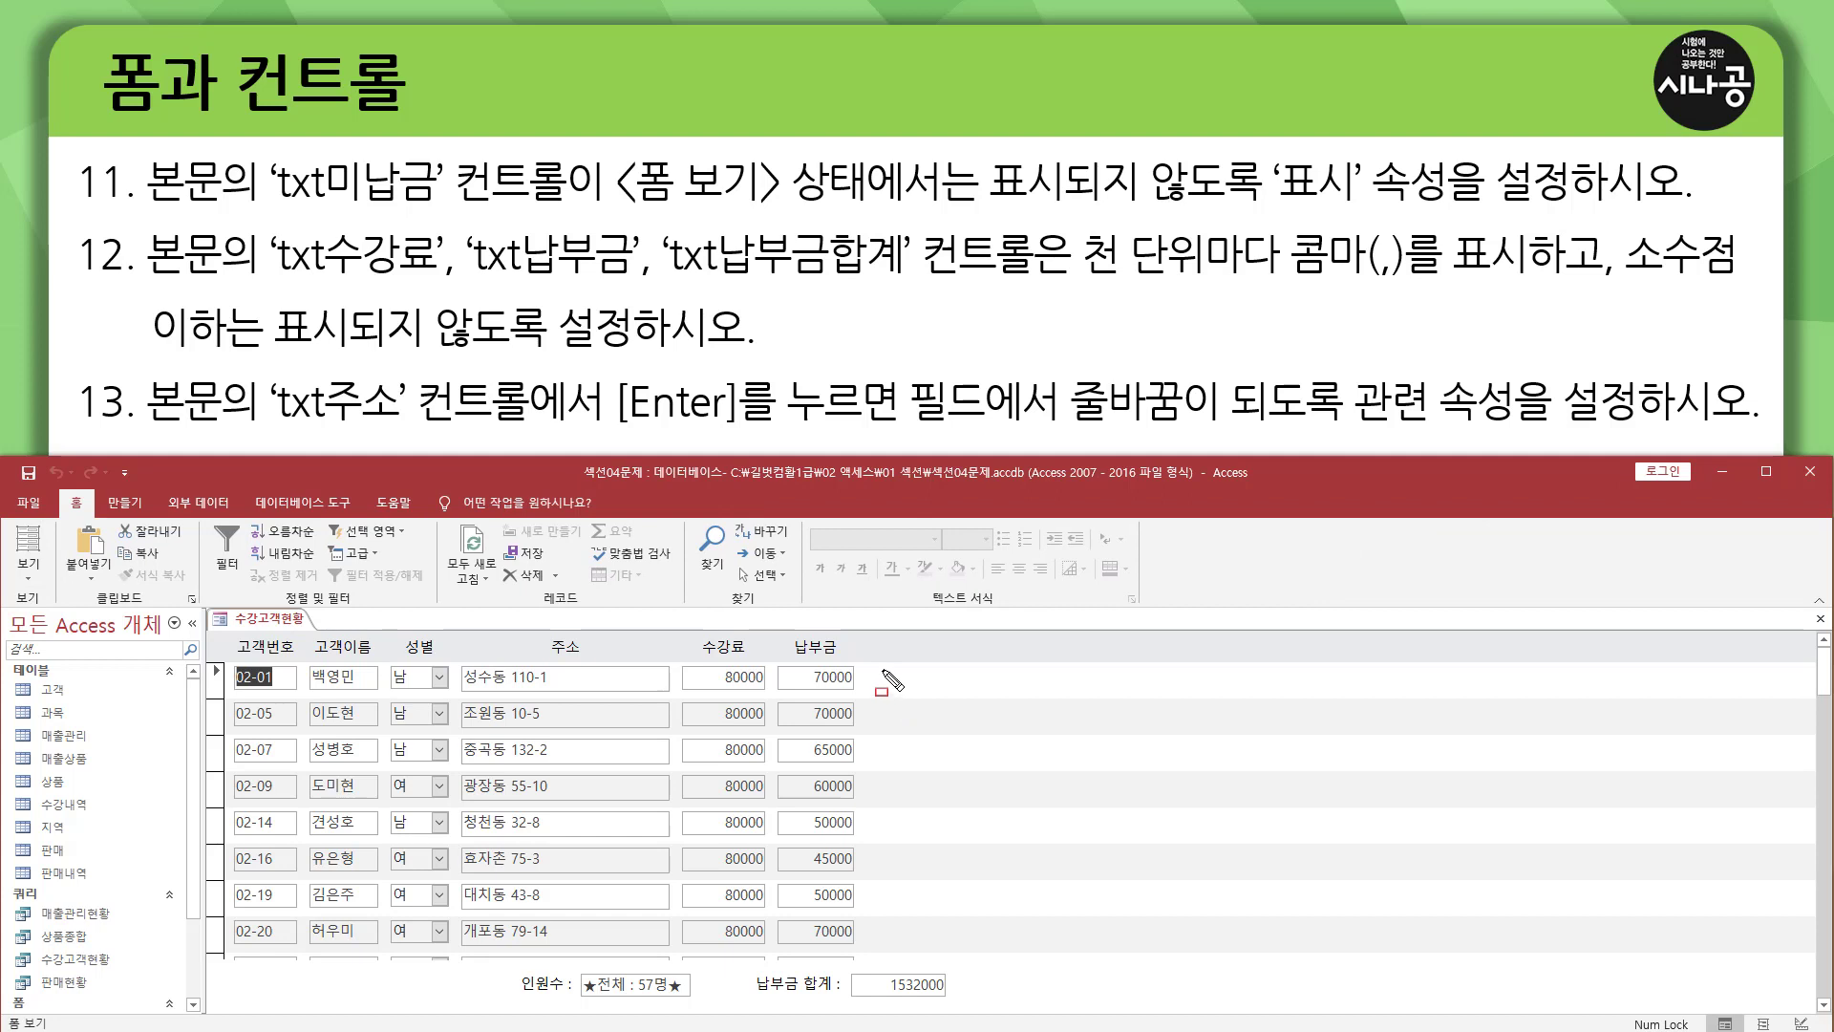
left_click_drag(880, 667, 942, 949)
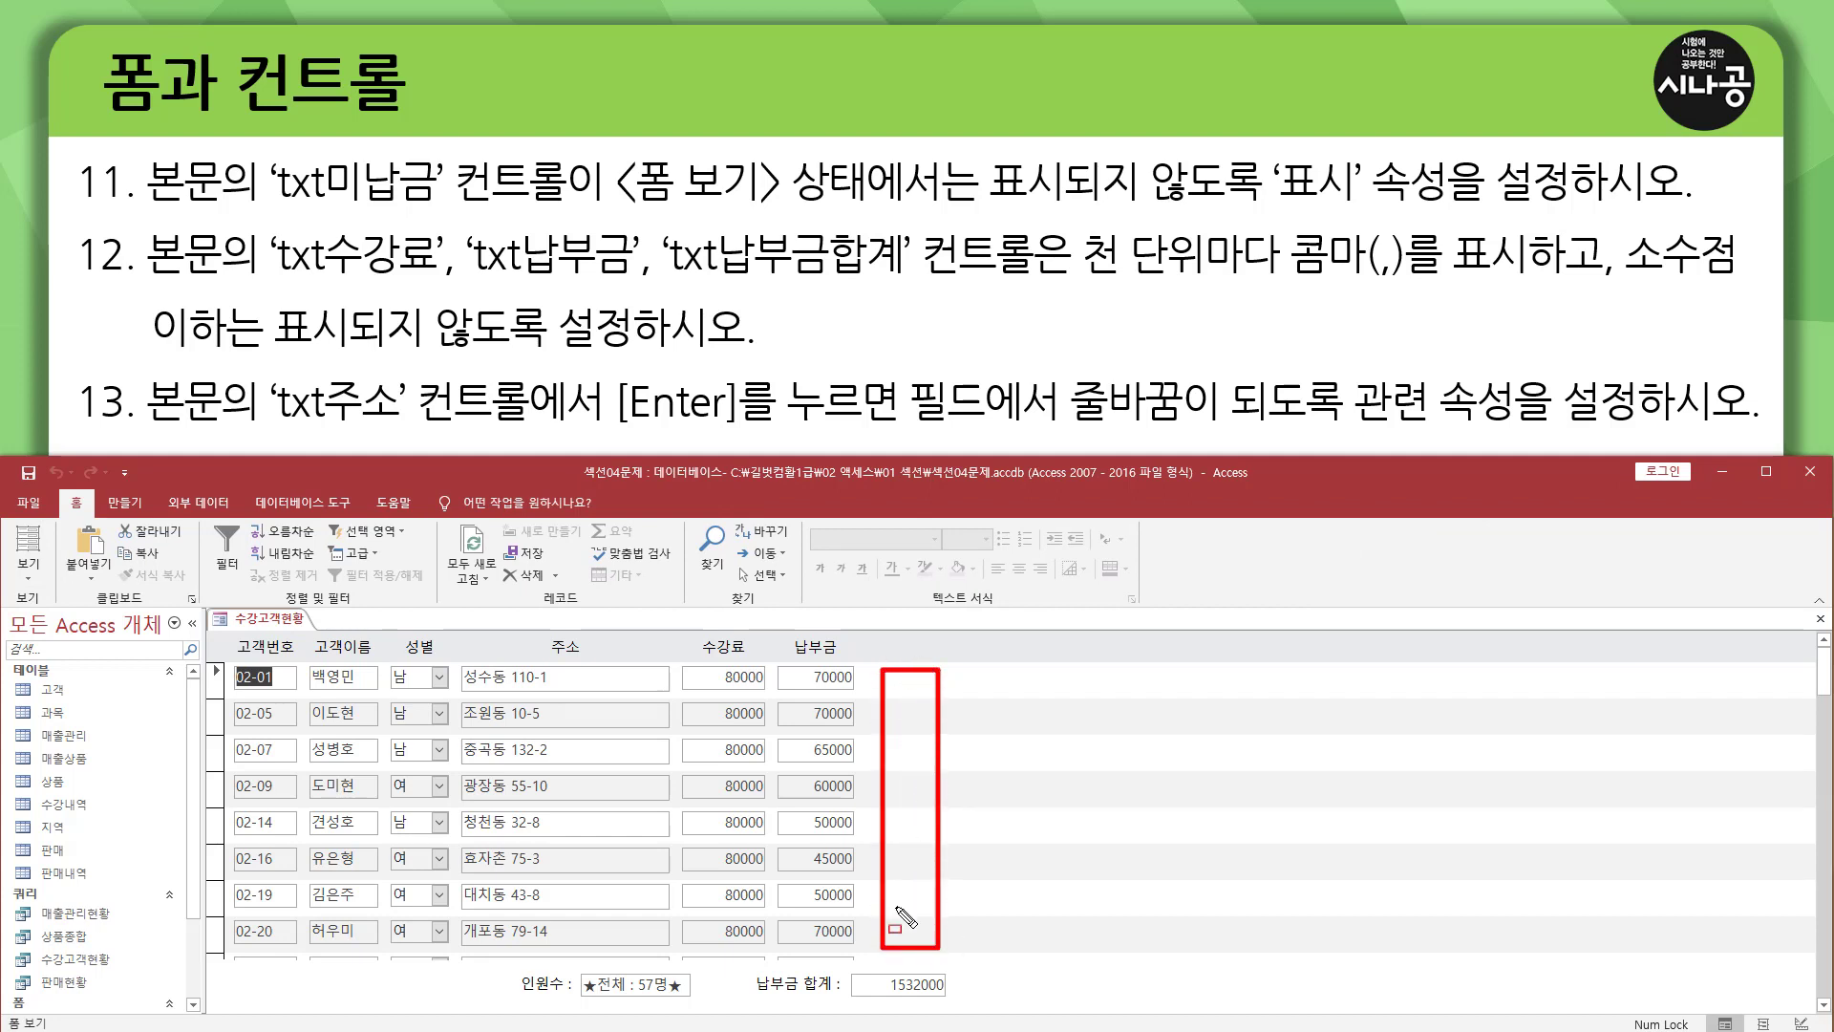
key("Escape")
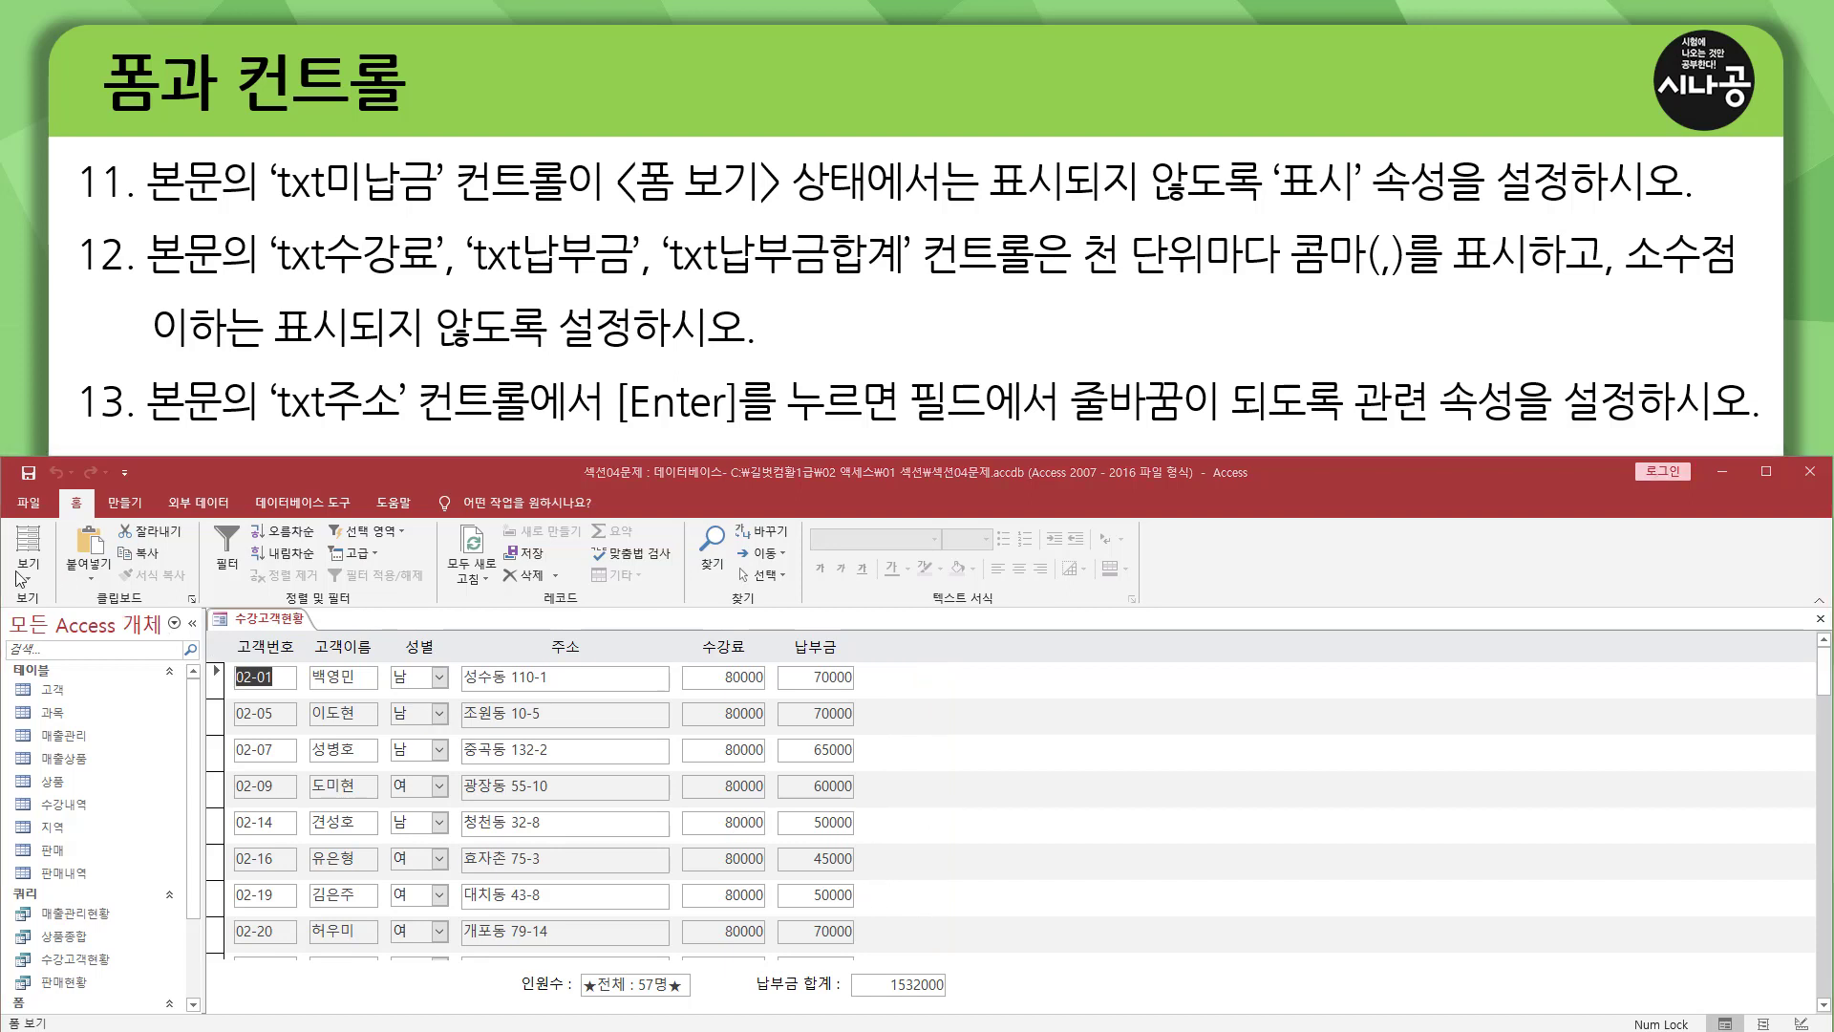
left_click(28, 571)
left_click(72, 686)
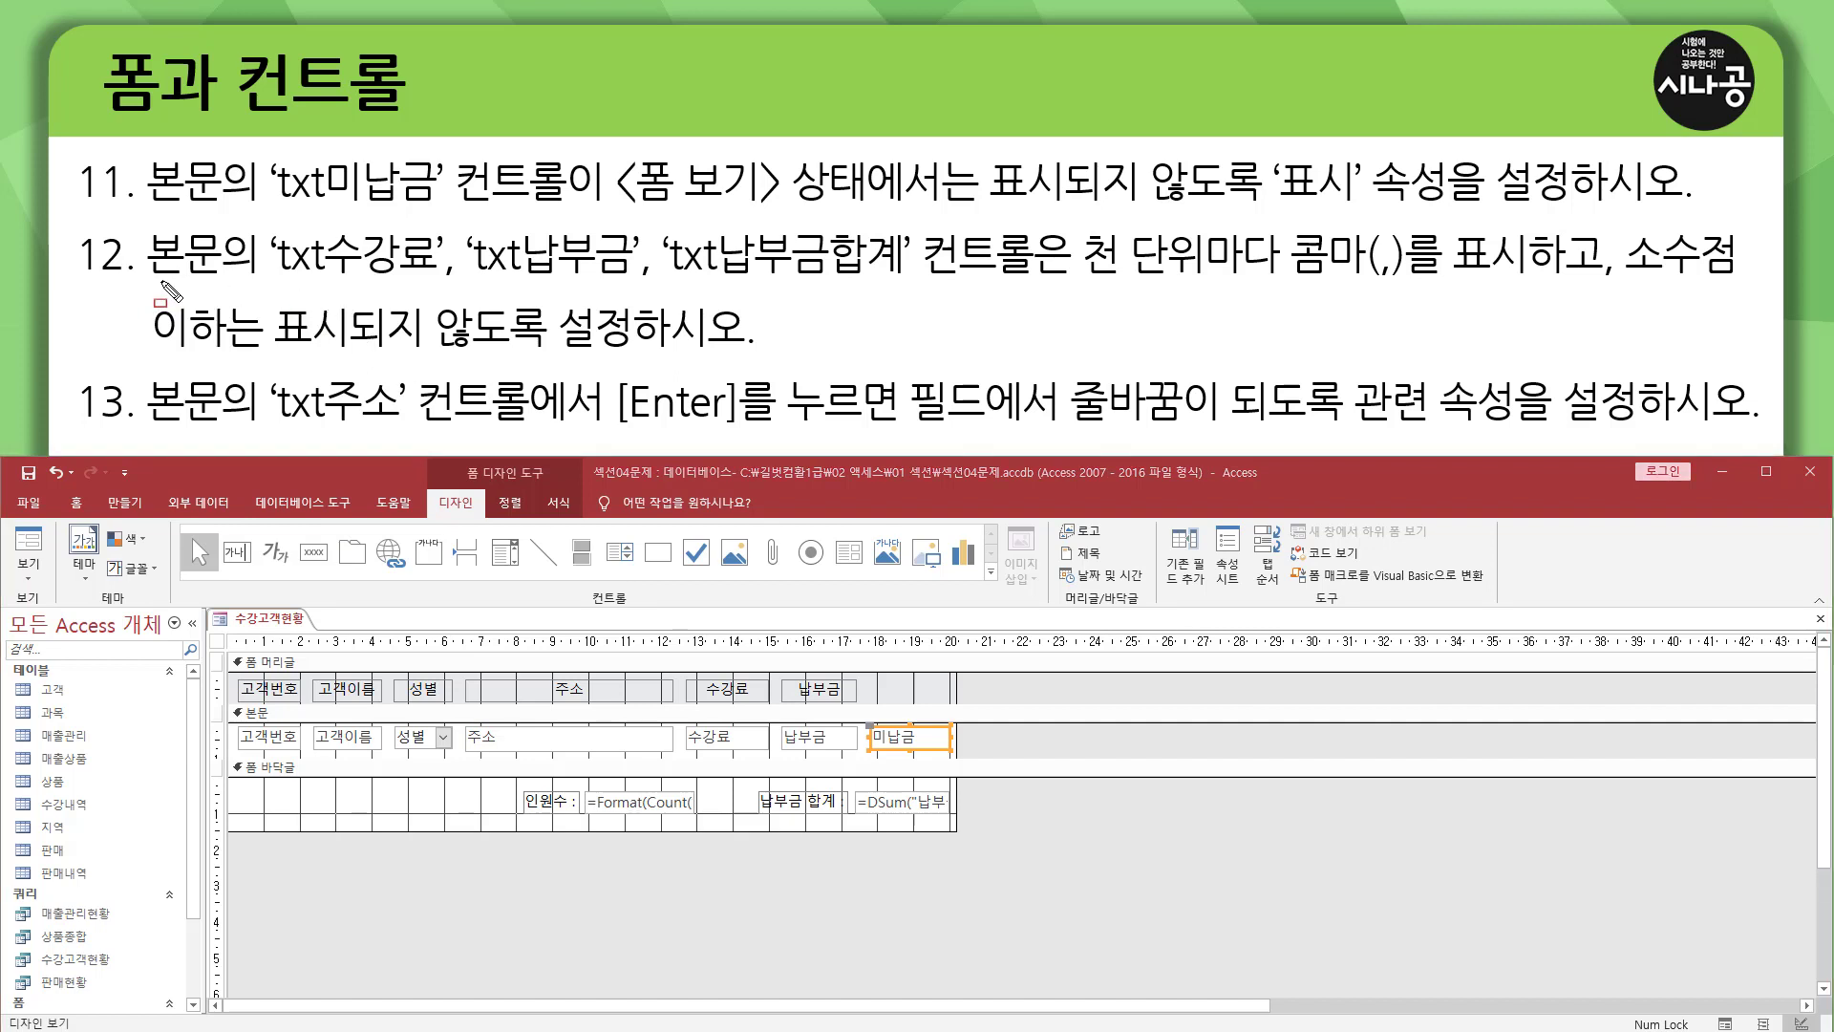
left_click_drag(151, 283, 237, 283)
mouse_move(260, 222)
left_mouse_down()
mouse_move(282, 248)
mouse_move(449, 287)
left_mouse_up()
mouse_move(463, 214)
left_mouse_down()
mouse_move(506, 288)
mouse_move(632, 290)
left_mouse_up()
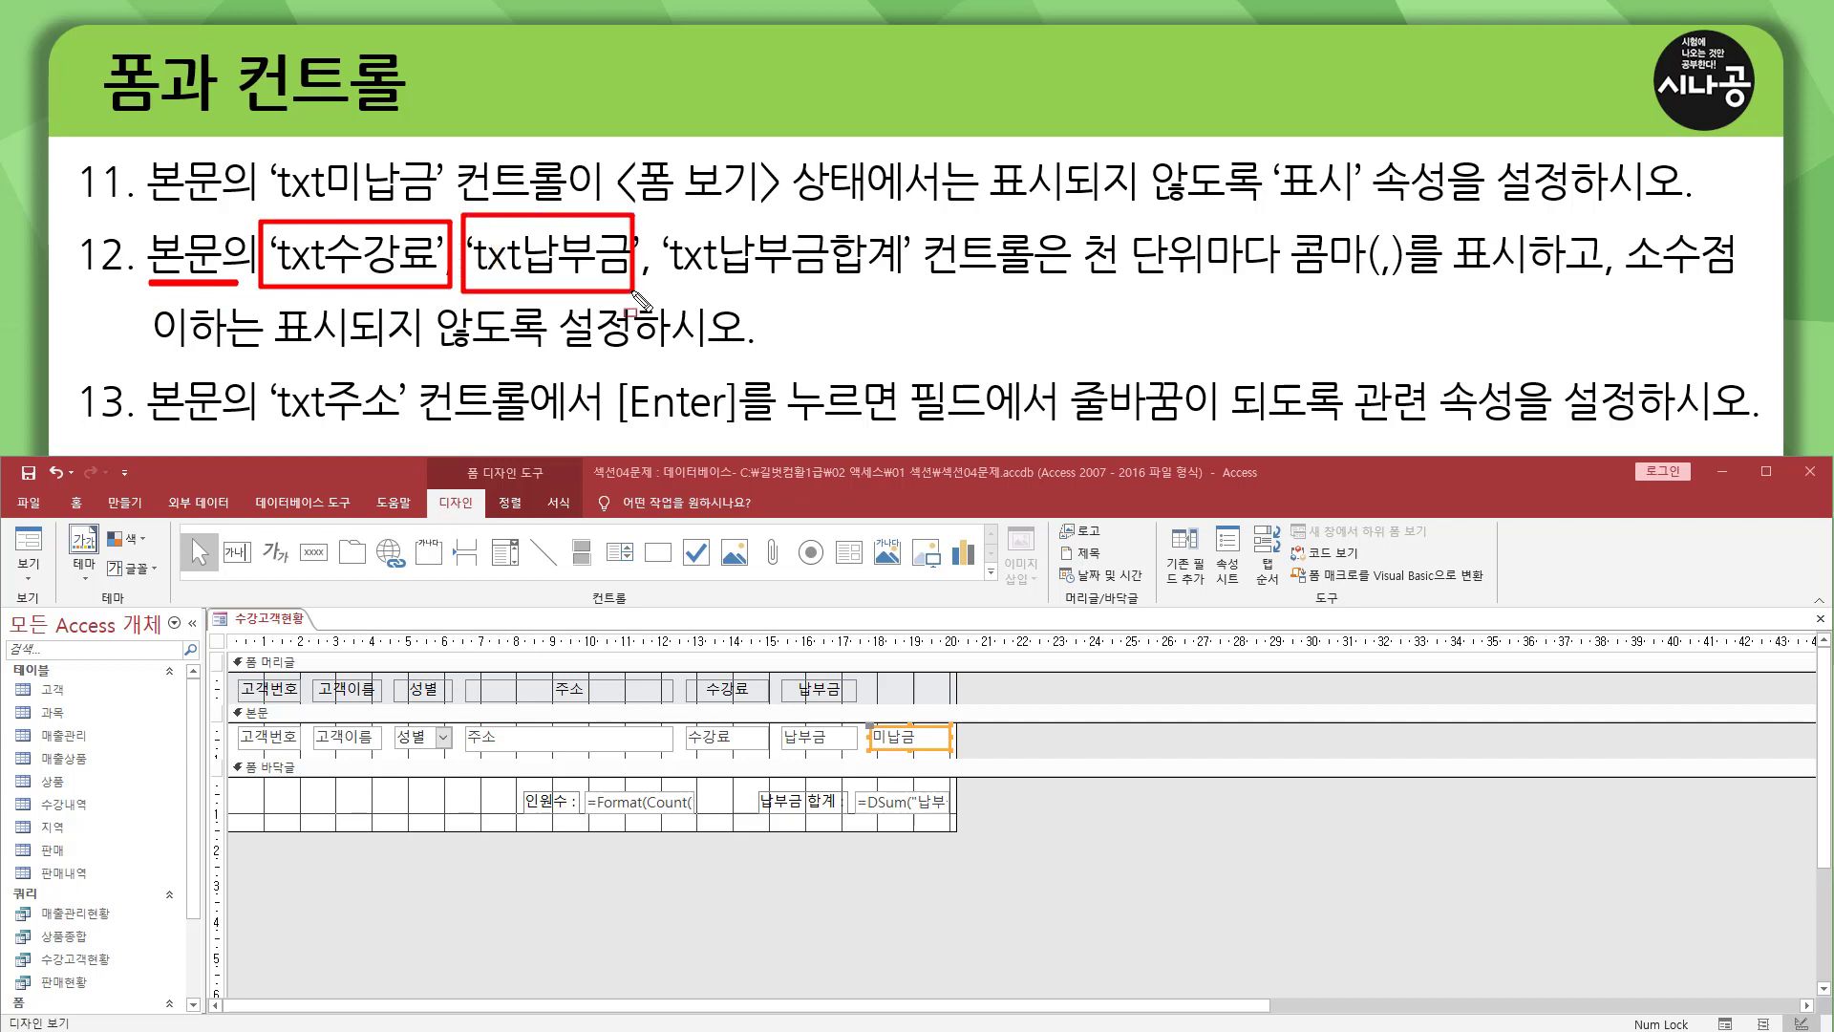
mouse_move(661, 218)
left_mouse_down()
mouse_move(702, 288)
mouse_move(917, 286)
left_mouse_up()
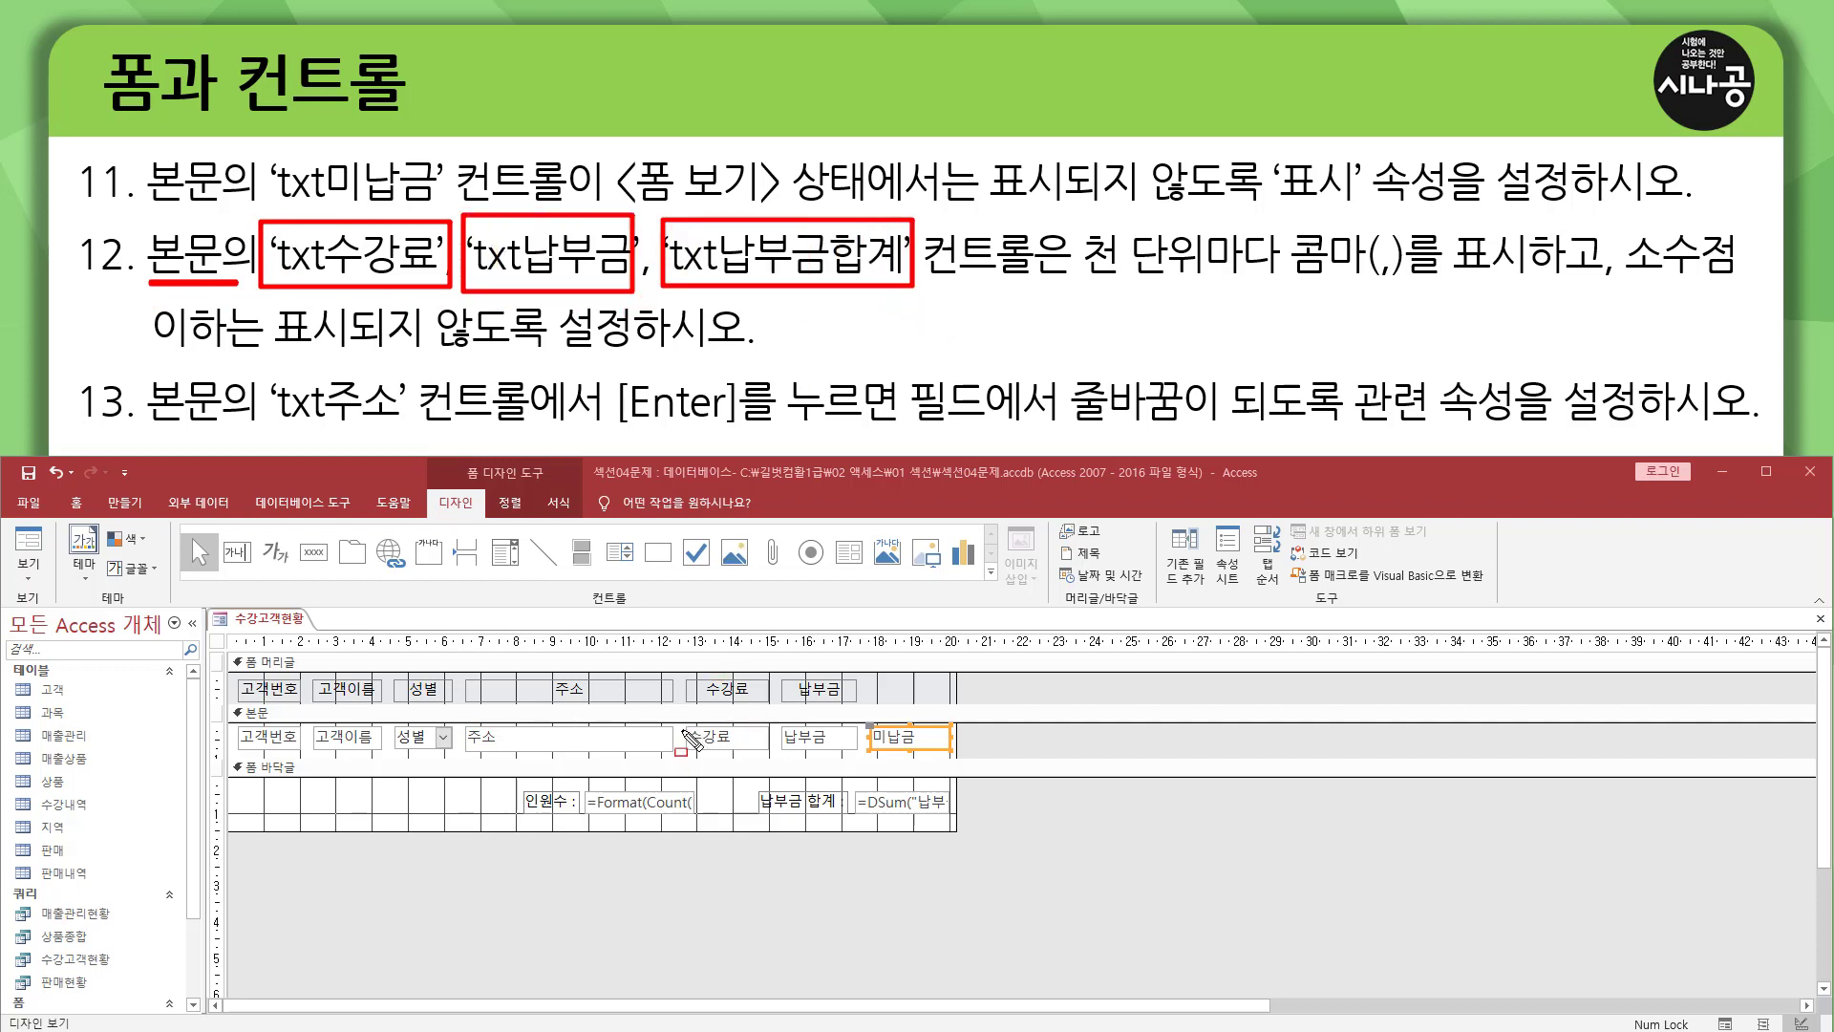
left_click_drag(682, 732, 861, 754)
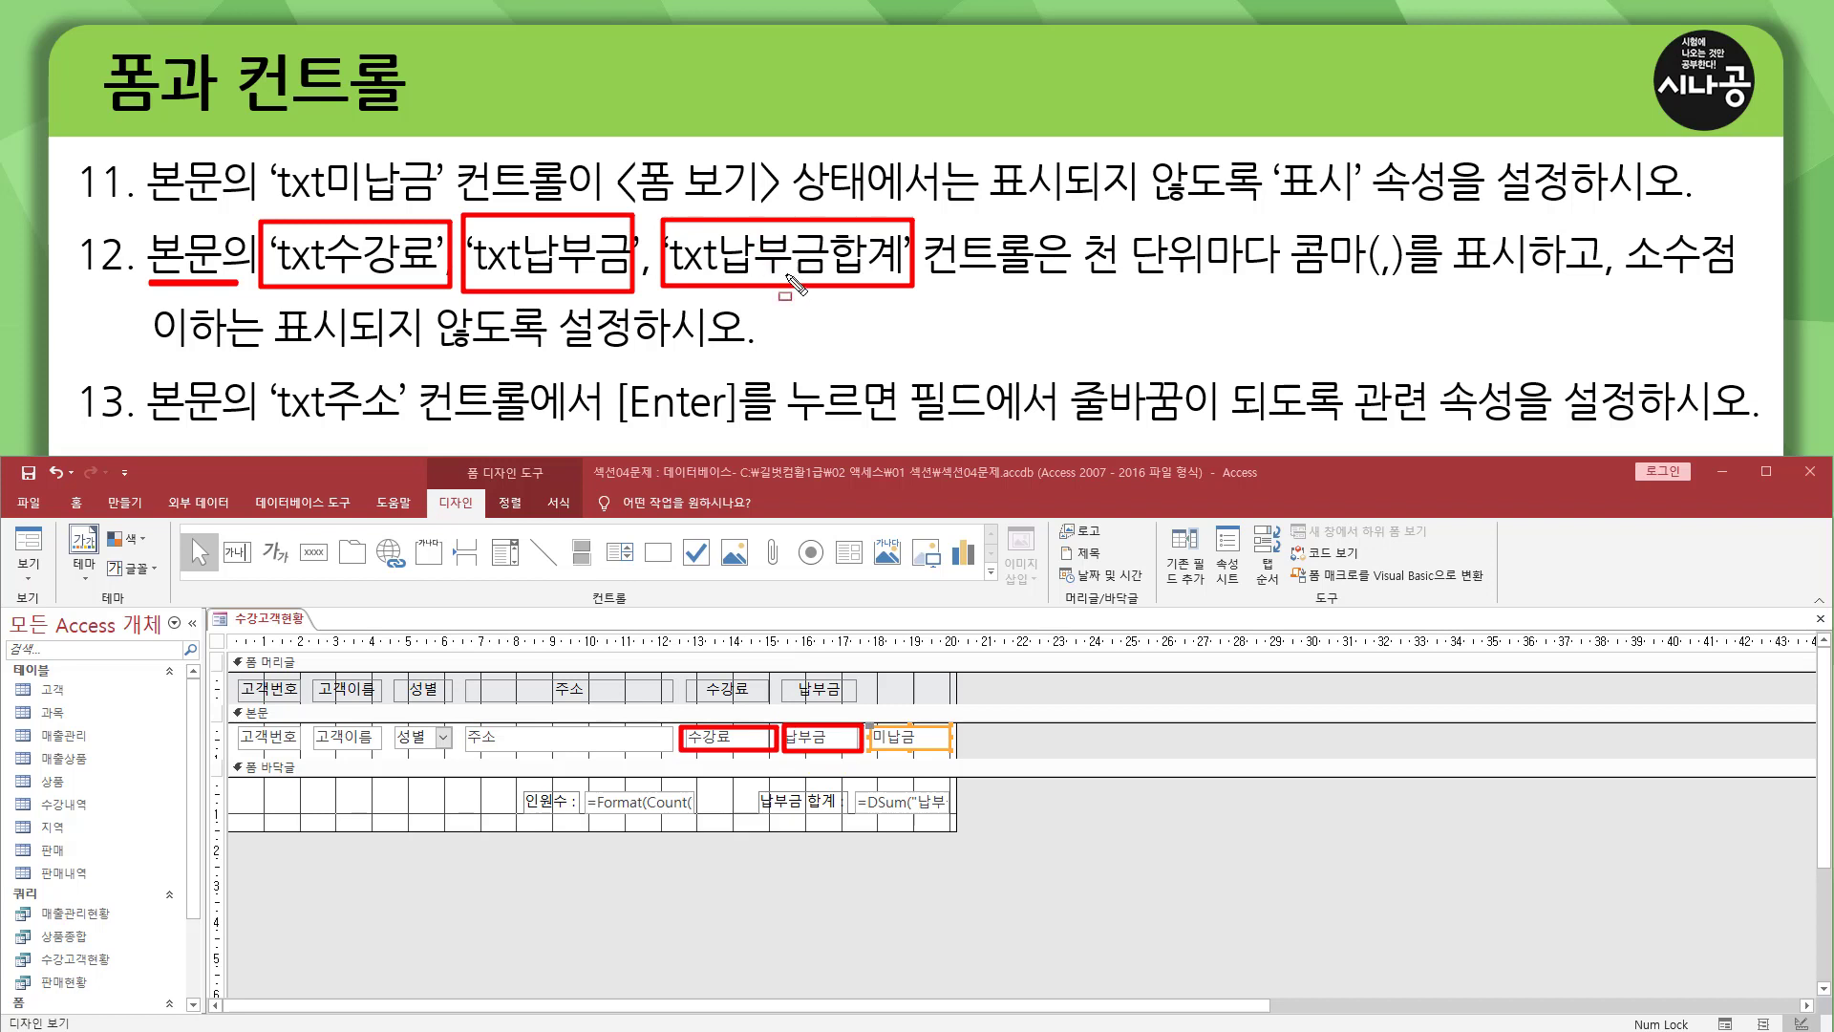
mouse_move(854, 785)
left_mouse_down()
mouse_move(893, 821)
mouse_move(952, 819)
left_mouse_up()
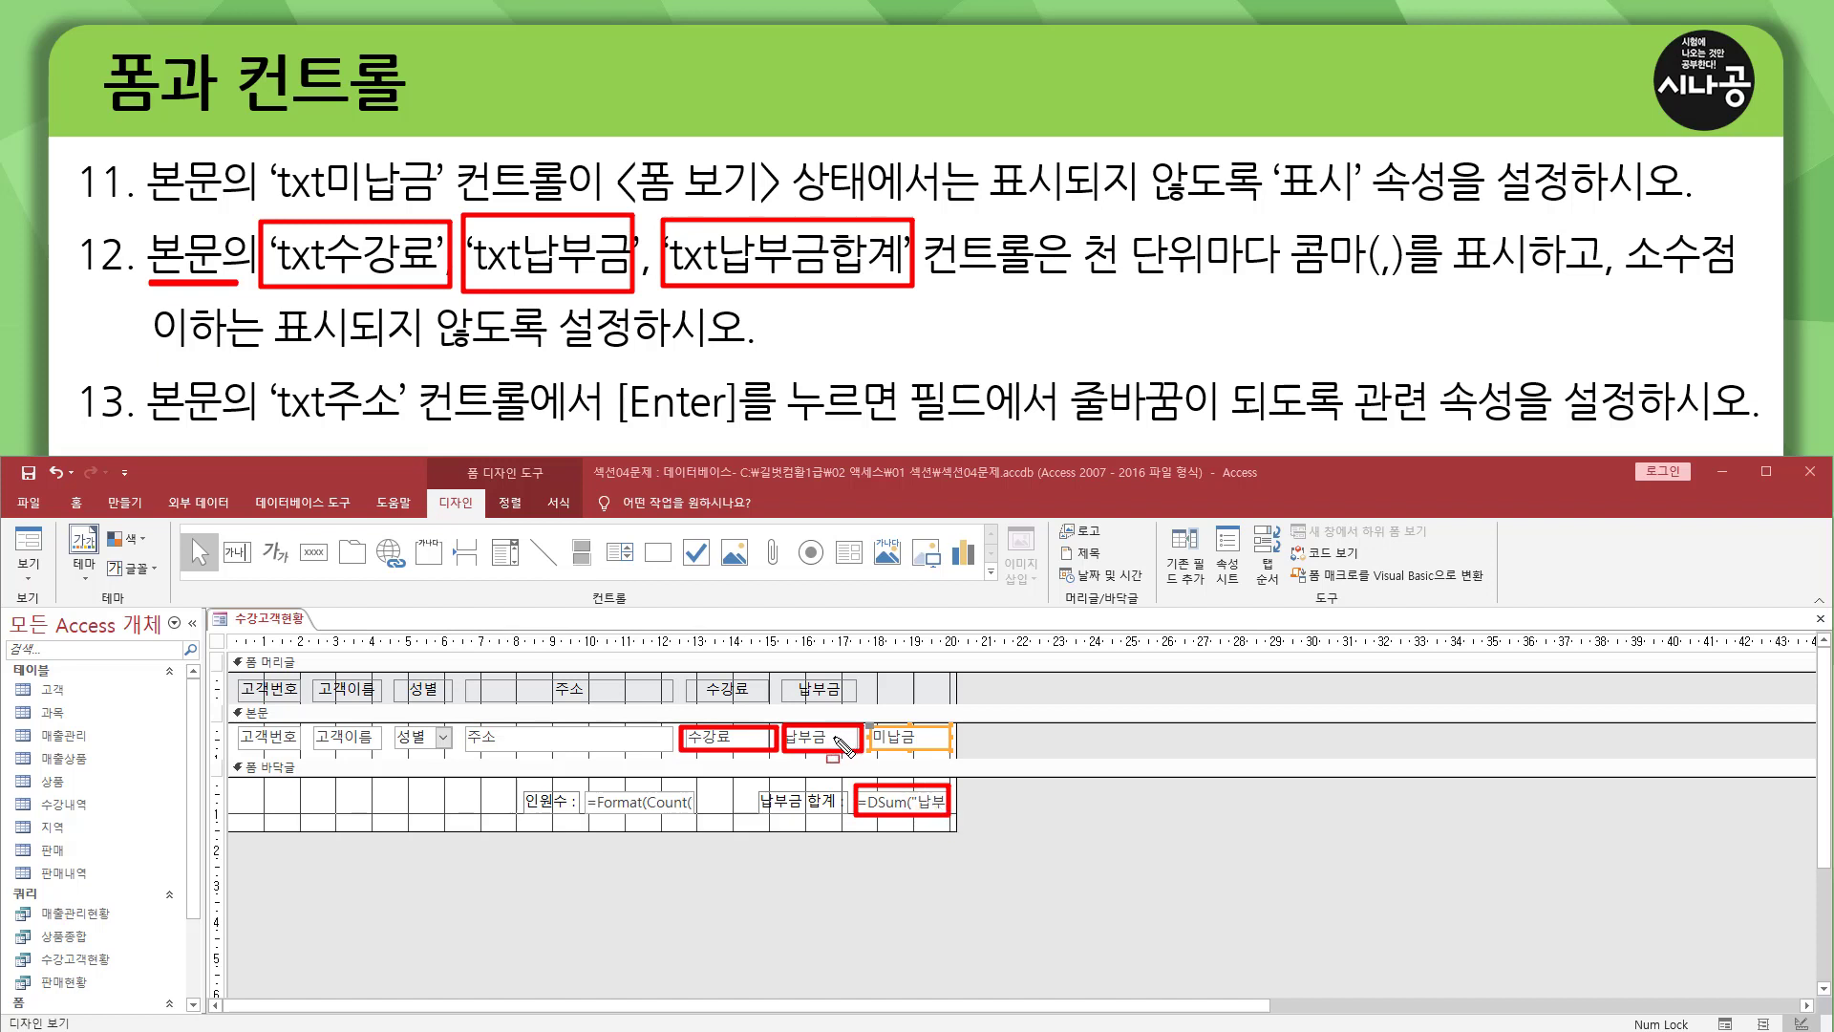
left_click_drag(1077, 282, 1511, 284)
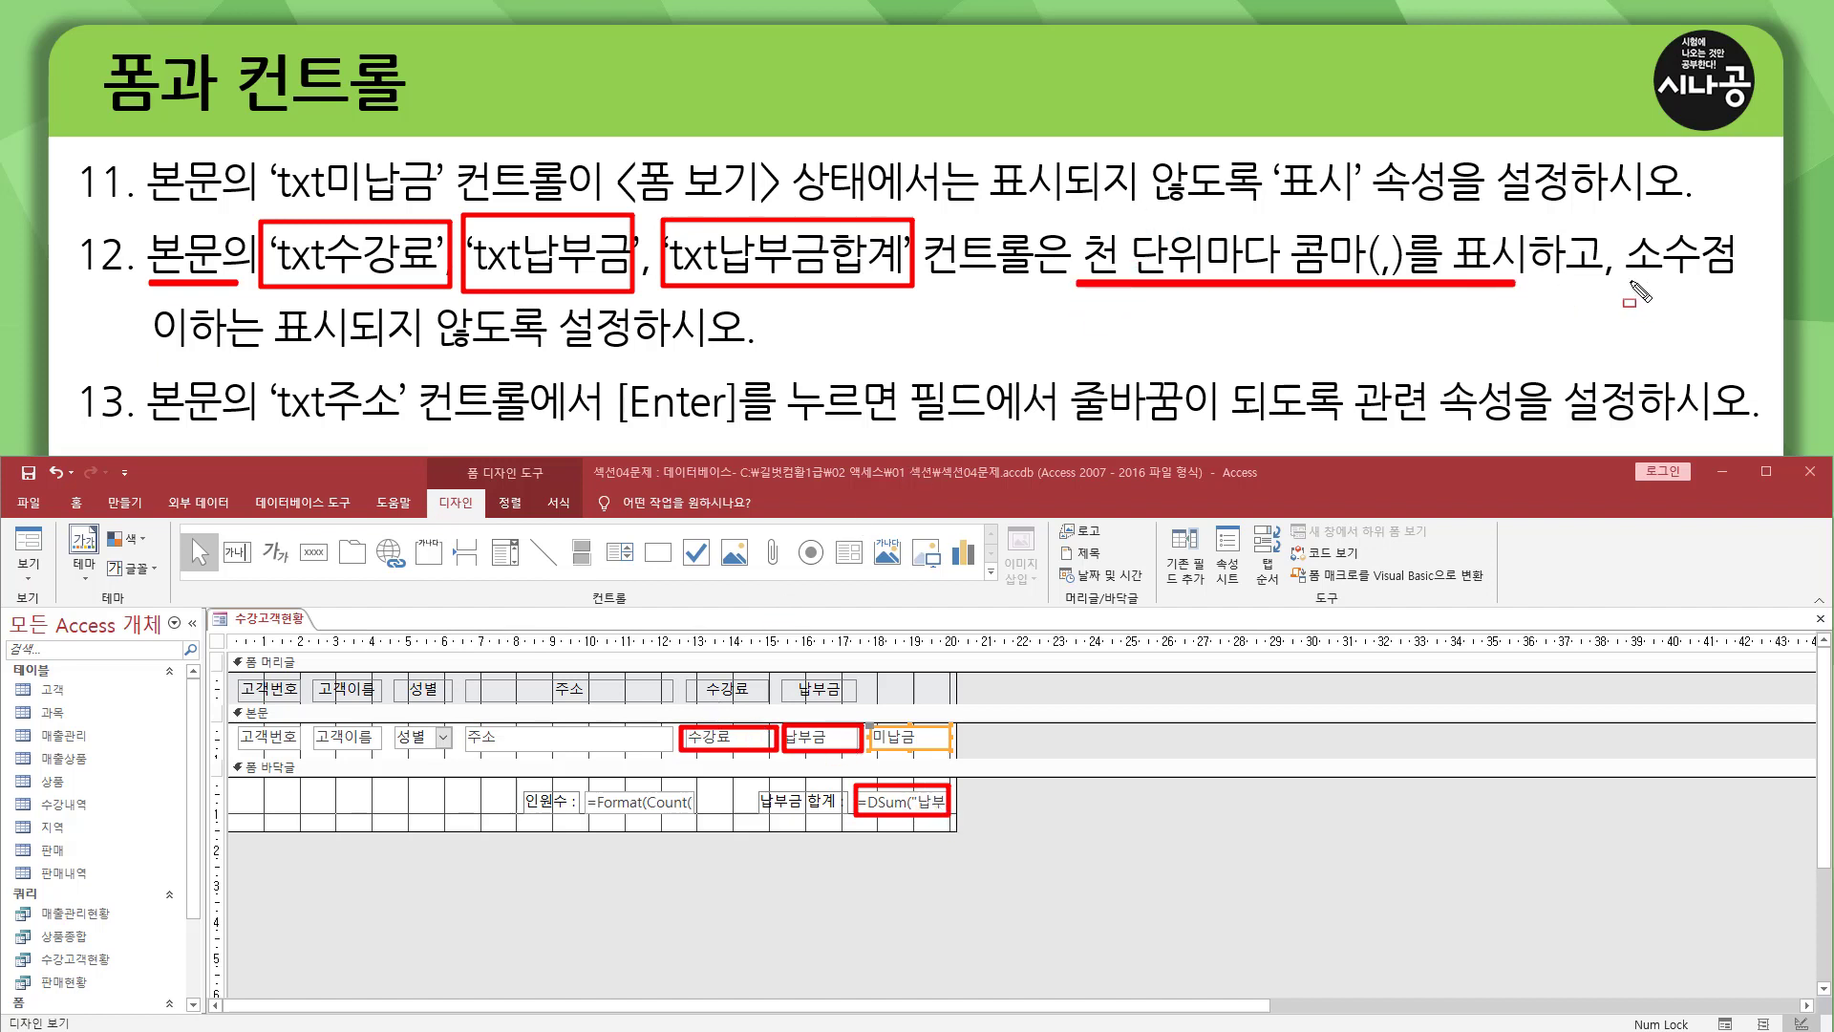
left_click_drag(1625, 279, 1706, 279)
left_click_drag(136, 350, 668, 350)
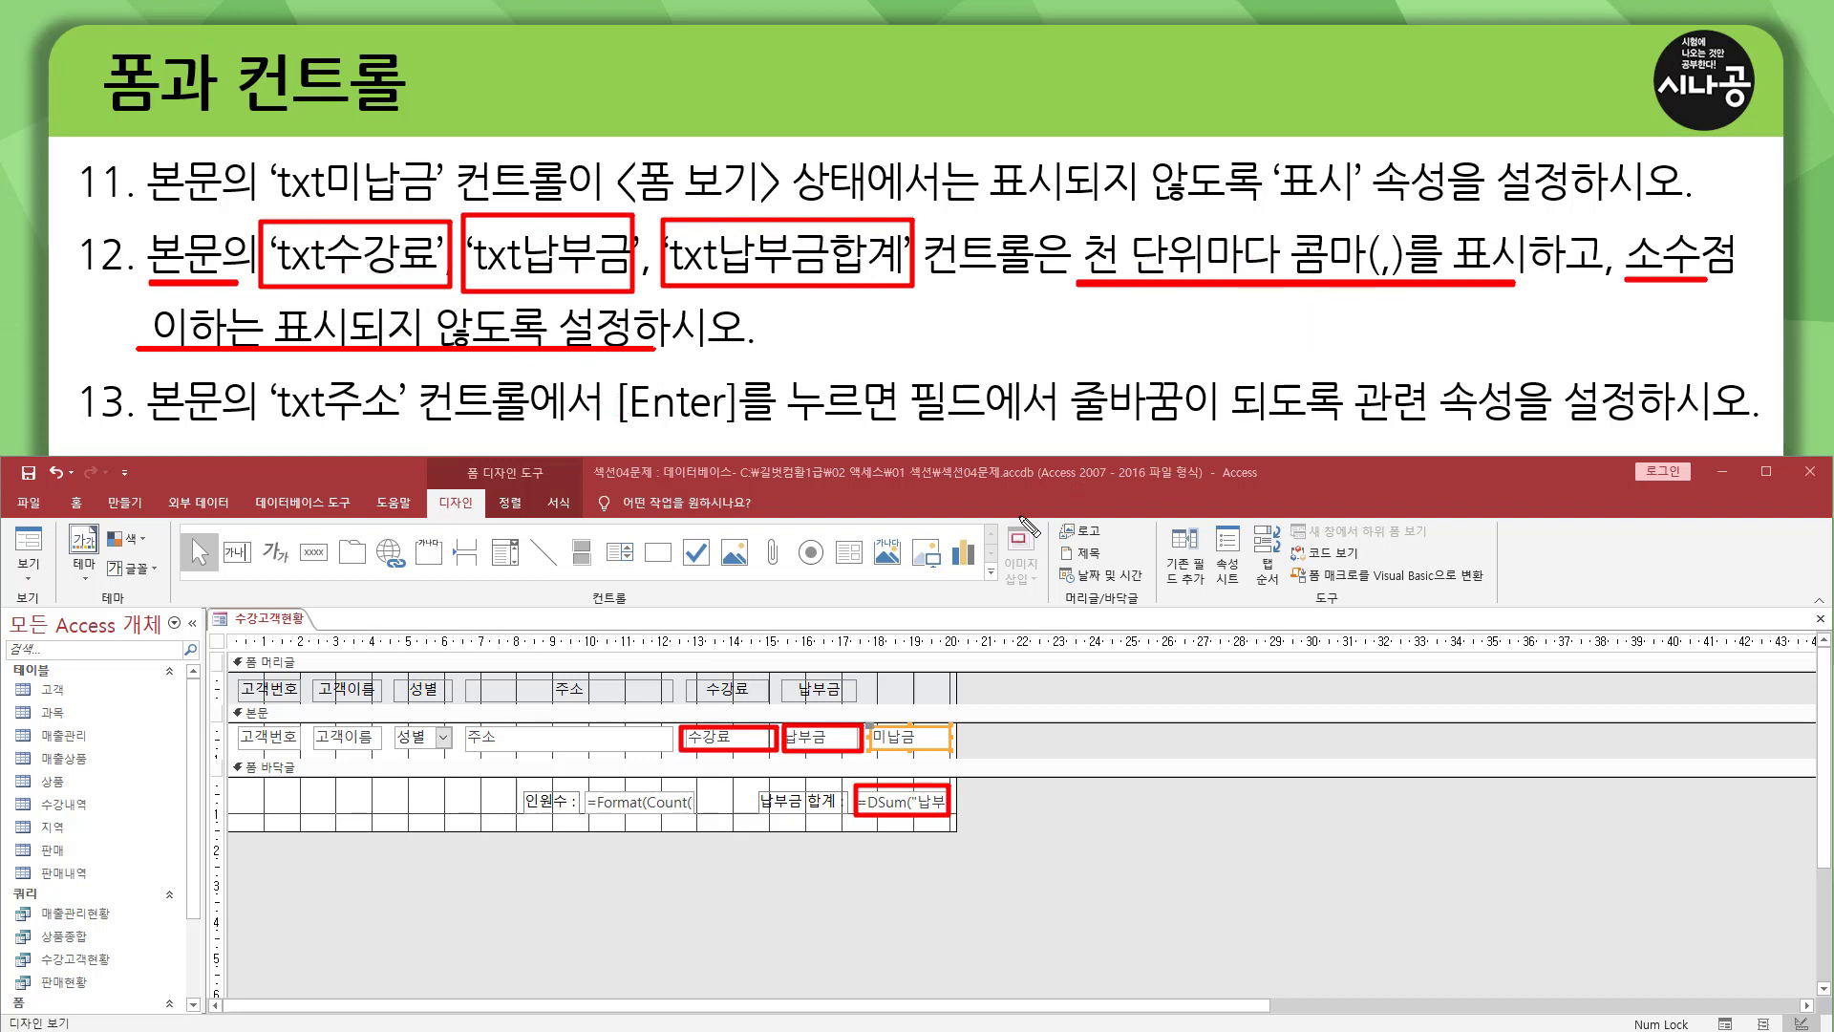
key("Escape")
Set the 형식 property of txt수강료 in the 본문 section to 표준 and its 소수 자릿수 to 0.
left_click(739, 744)
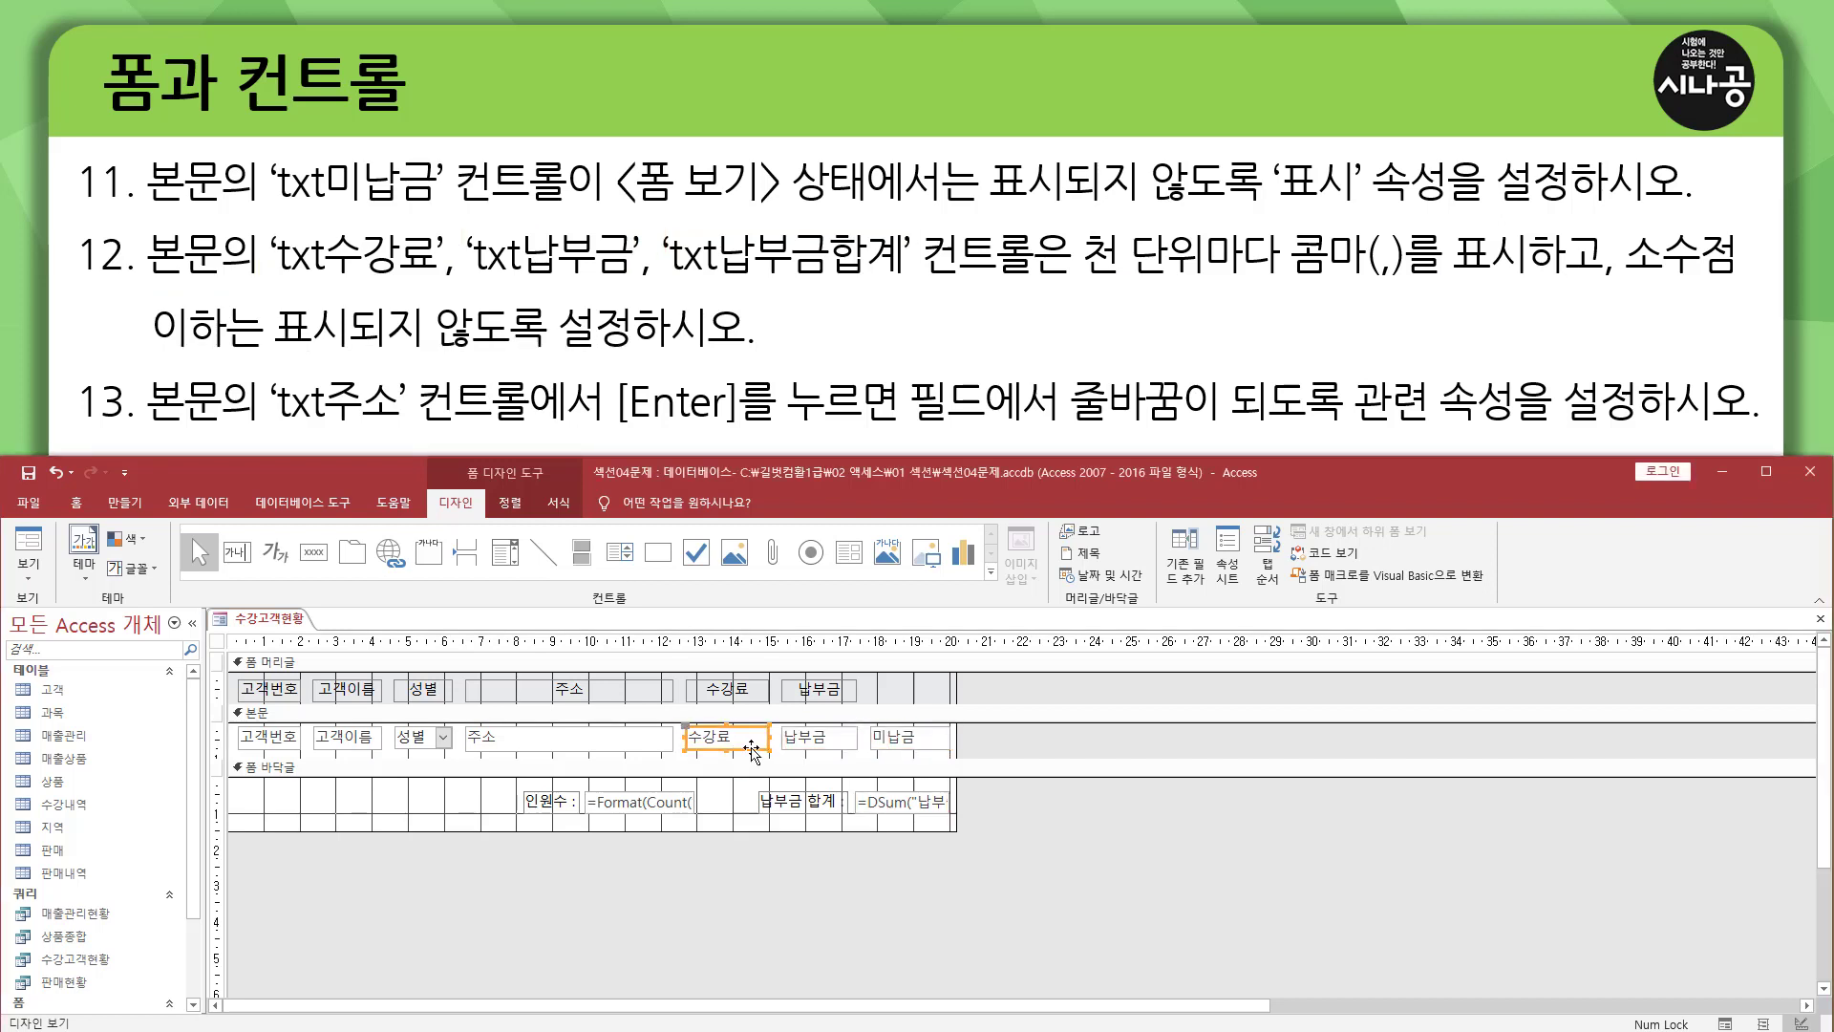
double_click(752, 752)
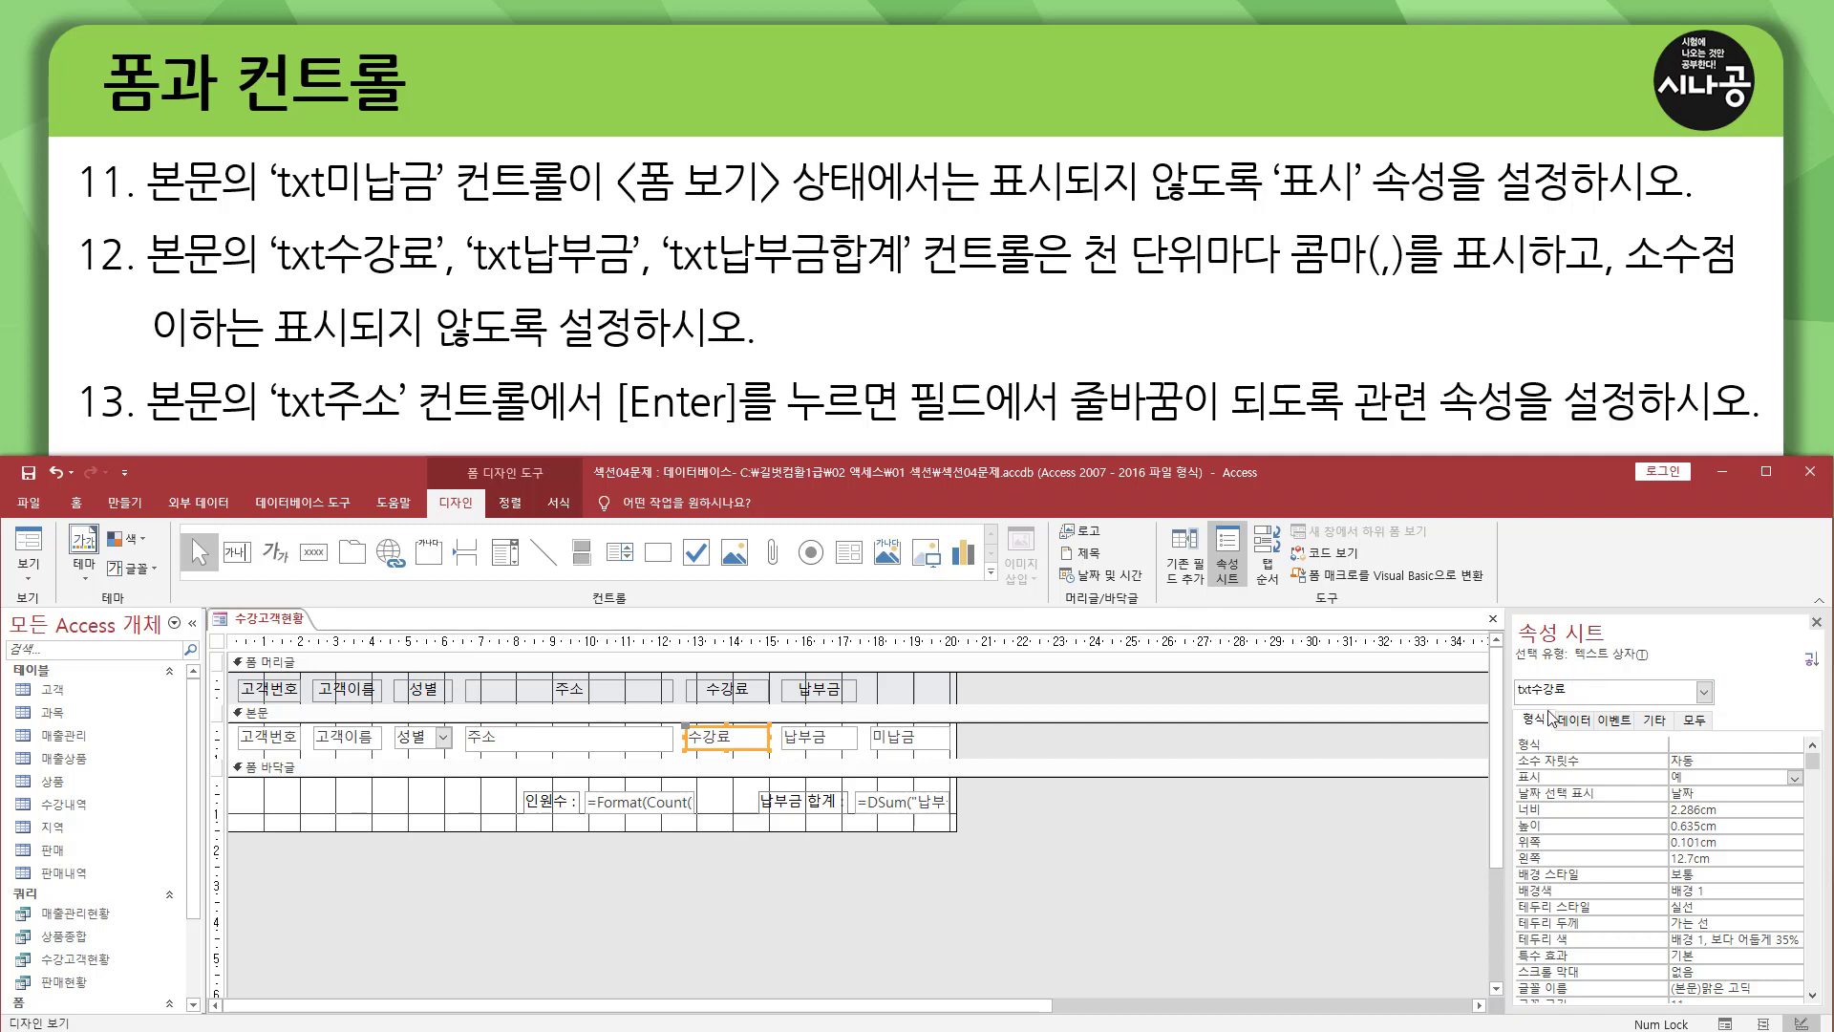
left_click_drag(1521, 712, 1581, 765)
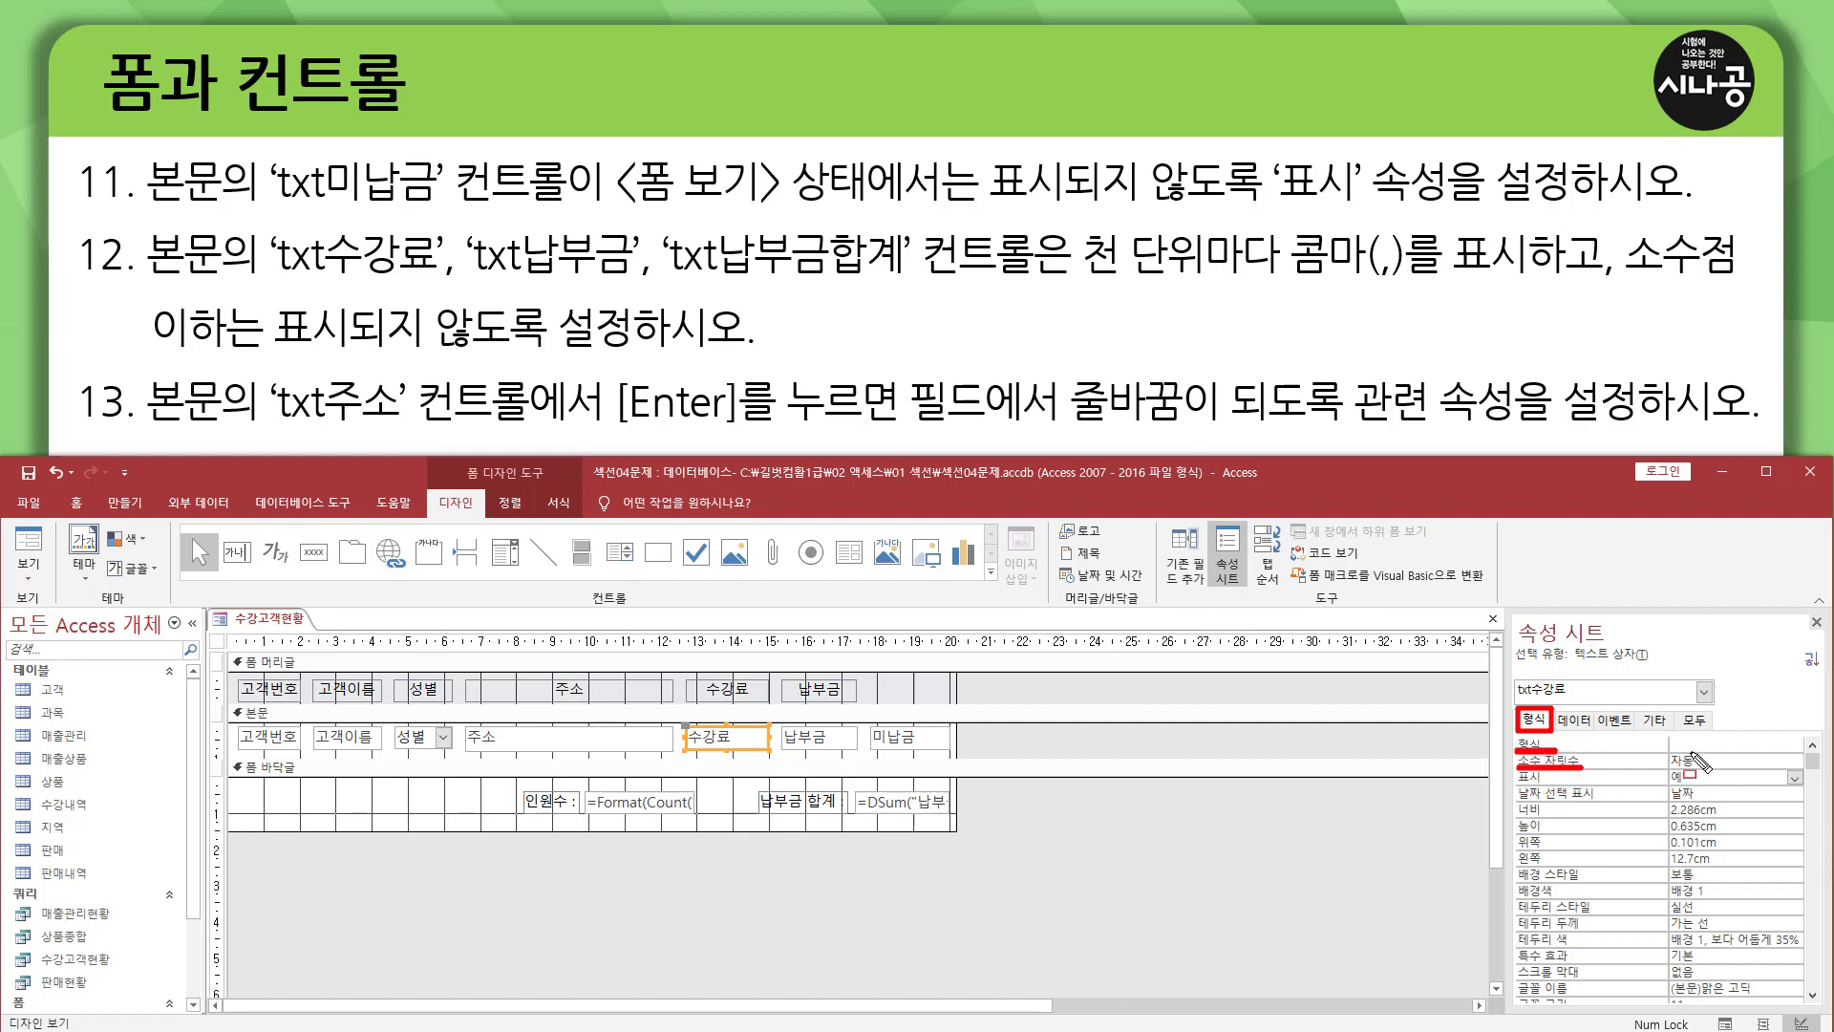
key("Escape")
left_click(1721, 744)
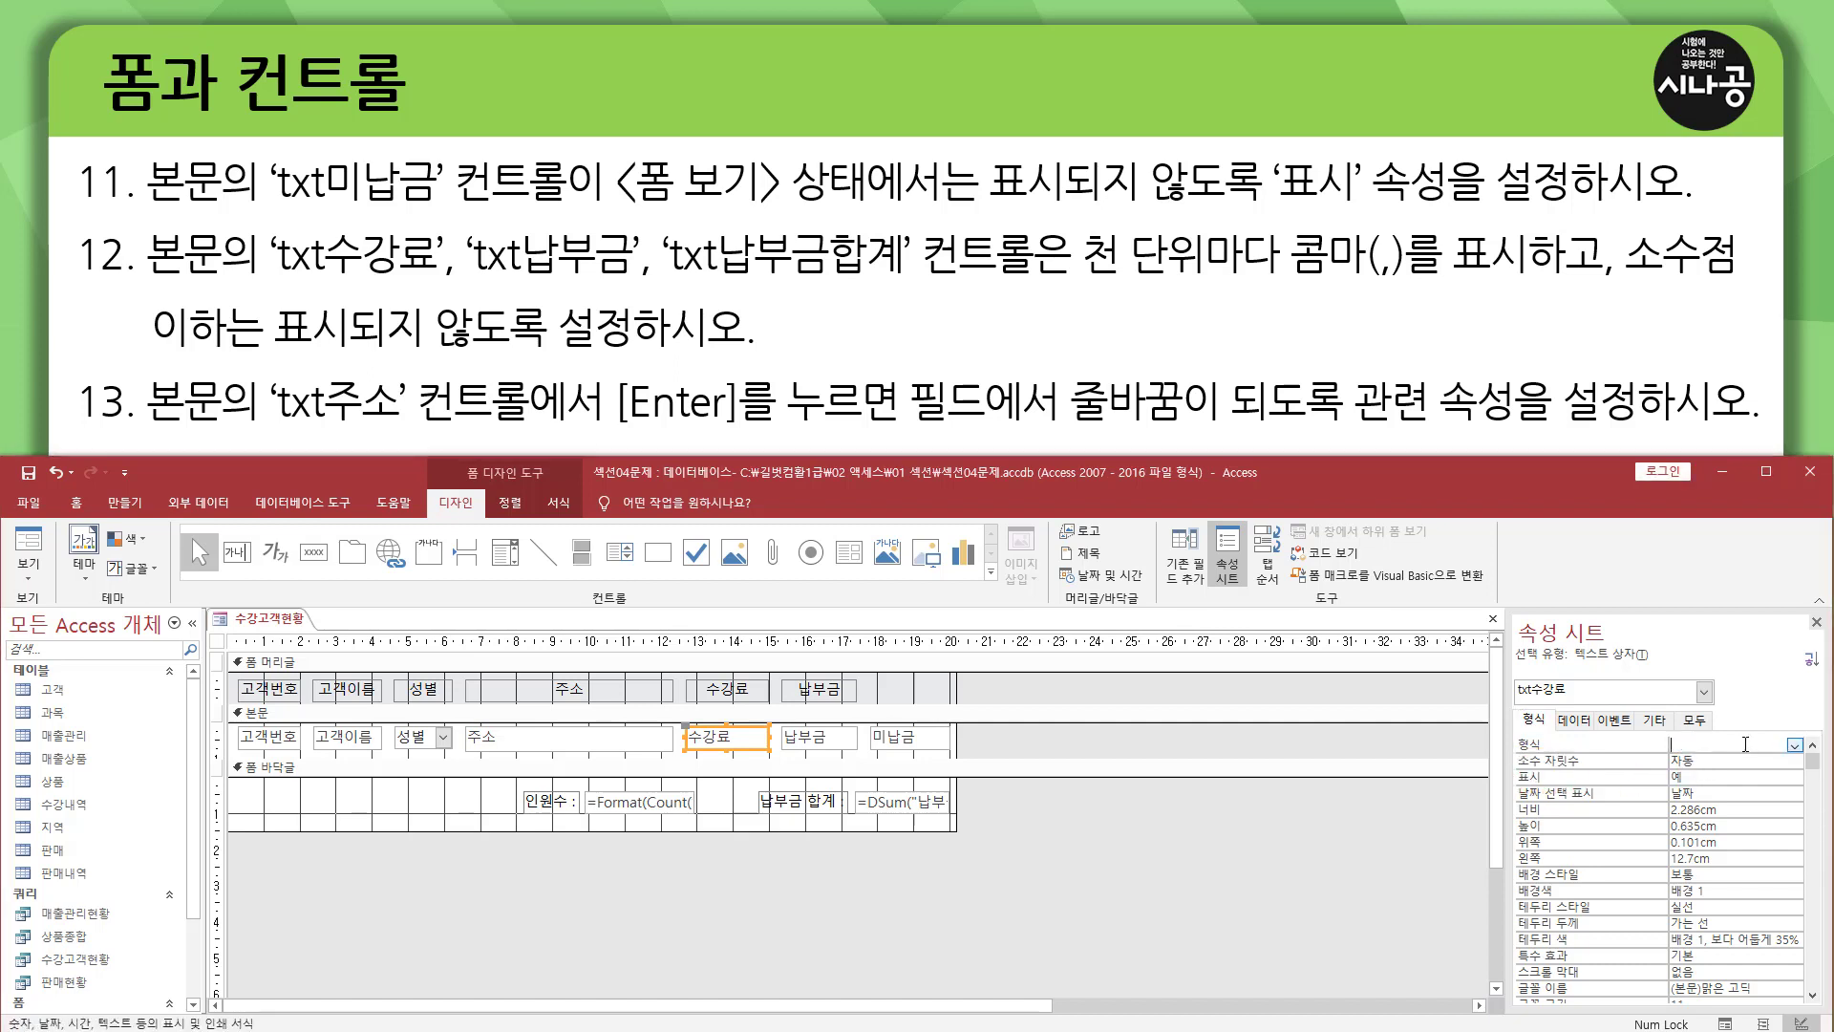
left_click(1795, 746)
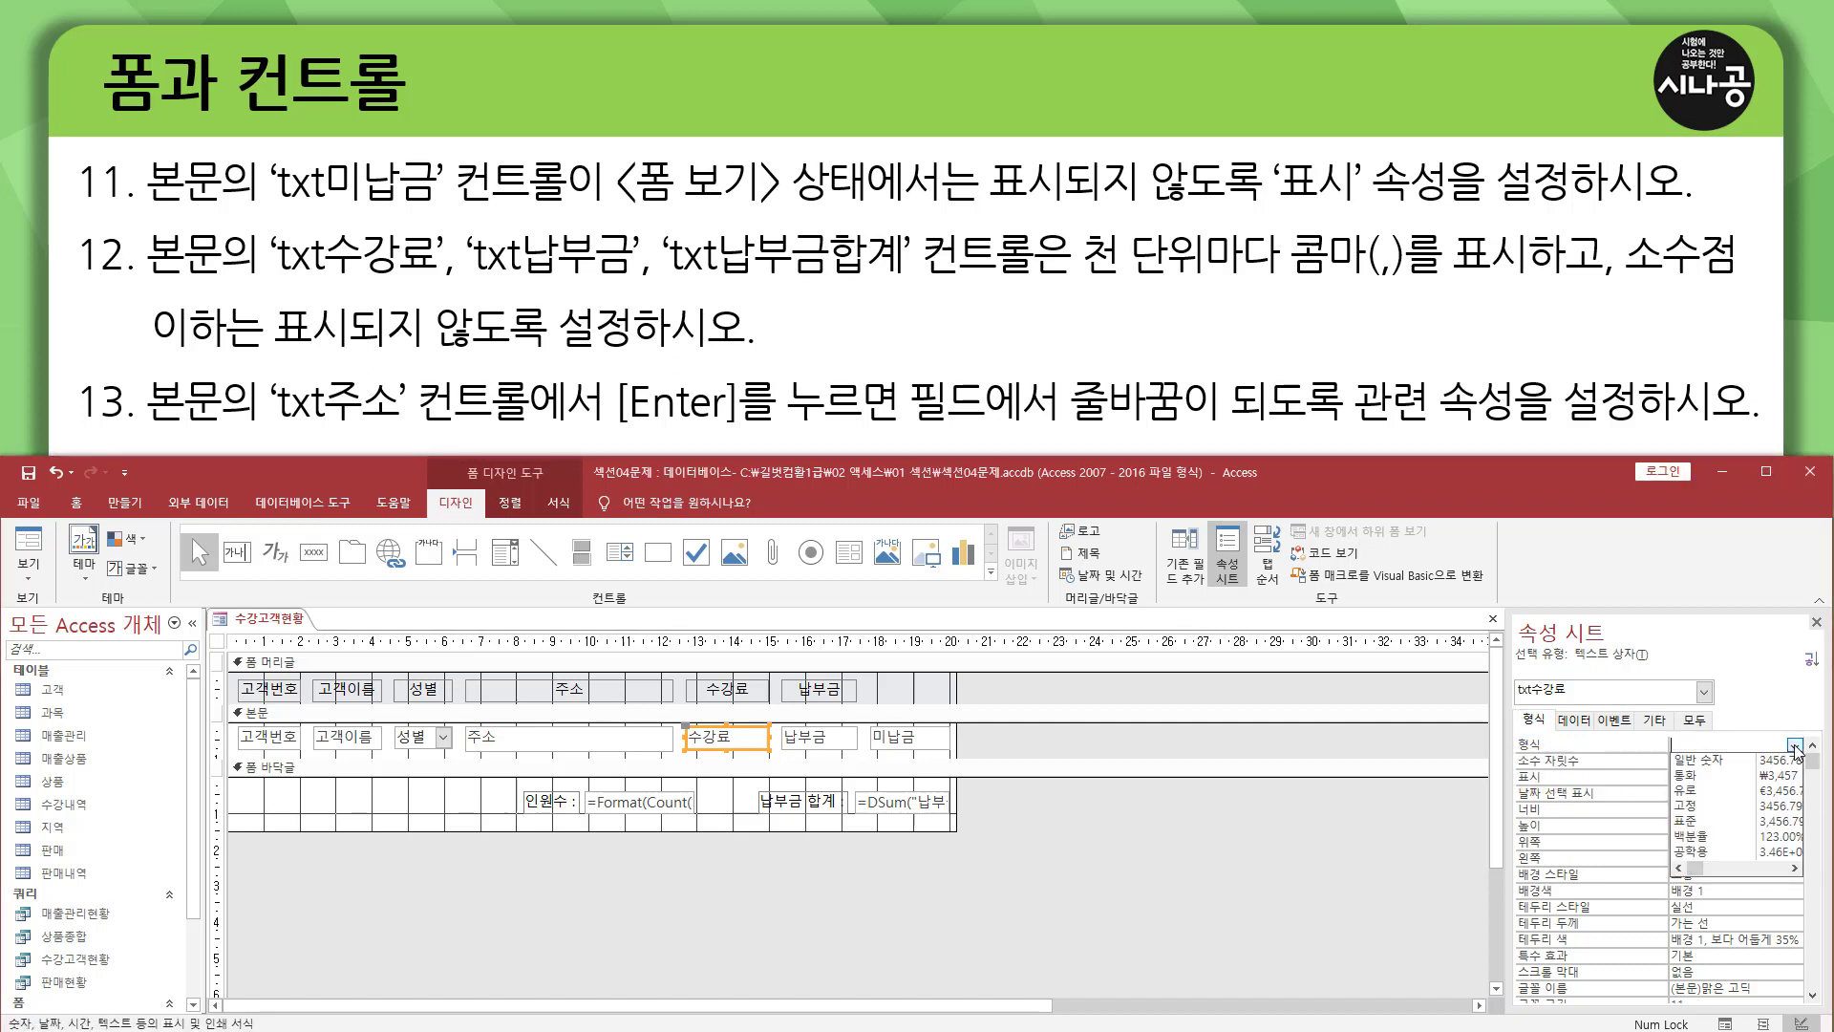
left_click(1723, 824)
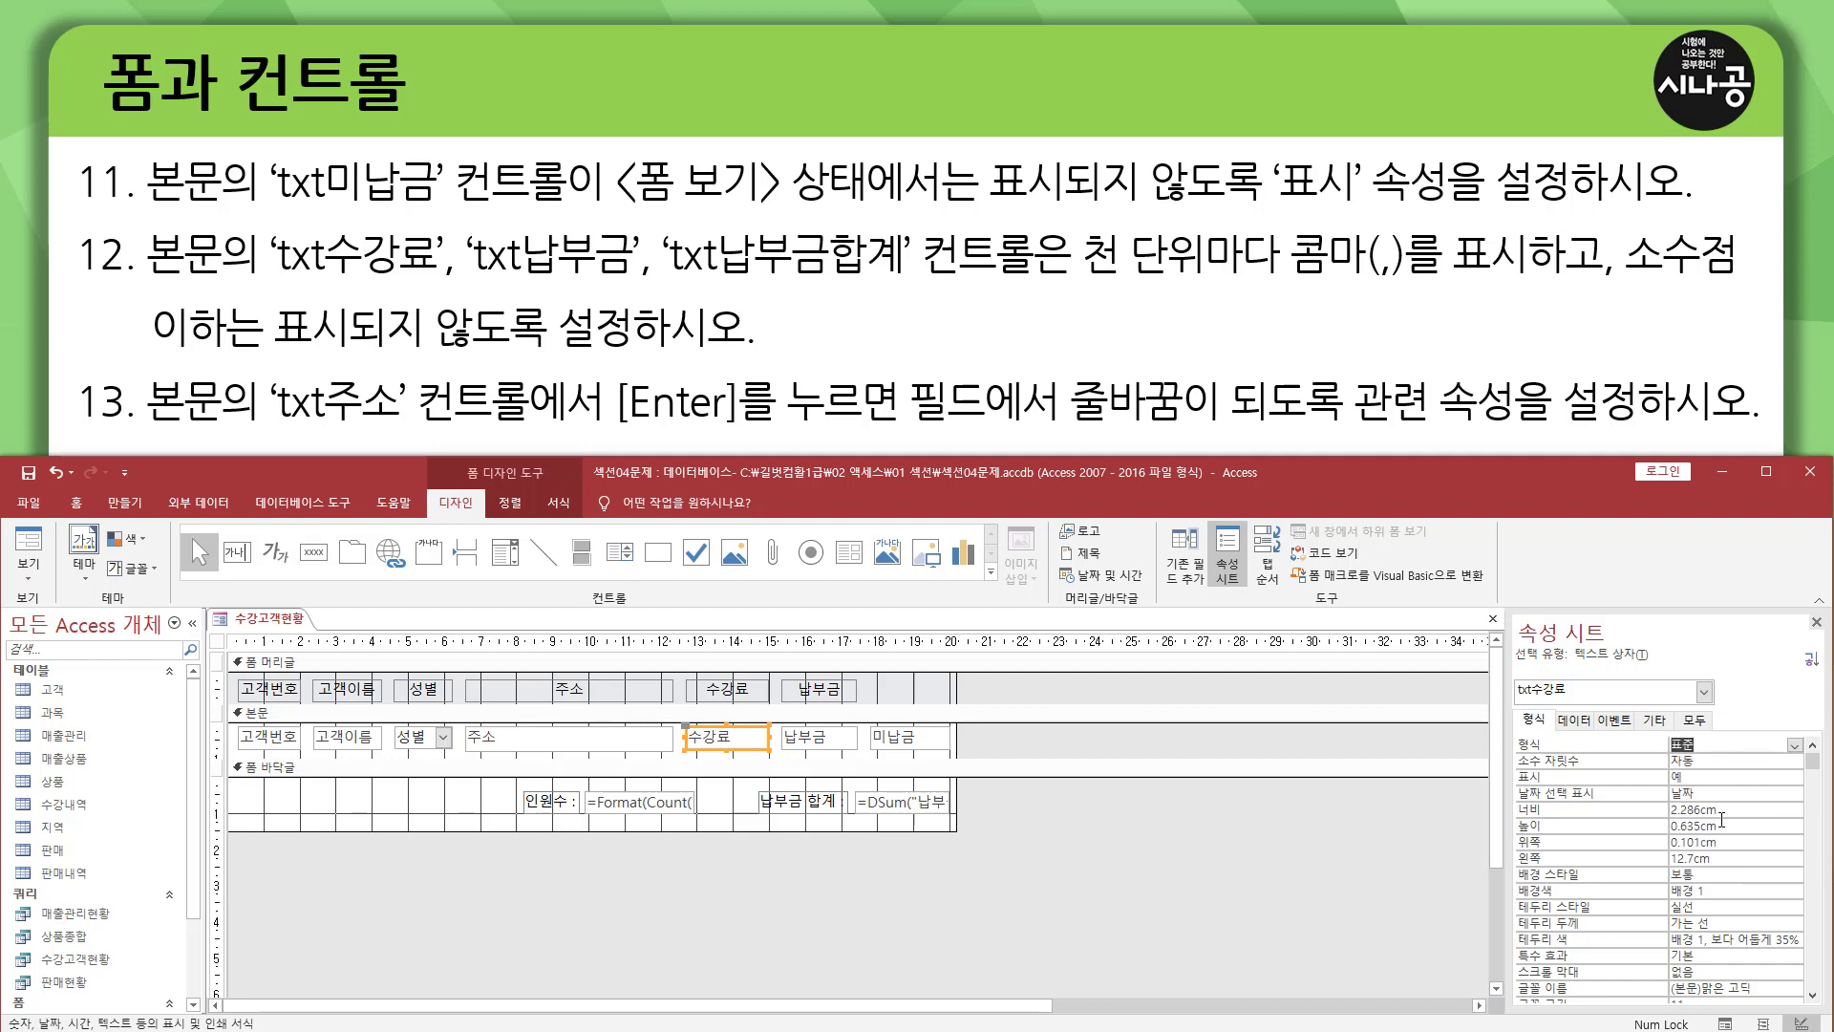
left_click(1783, 761)
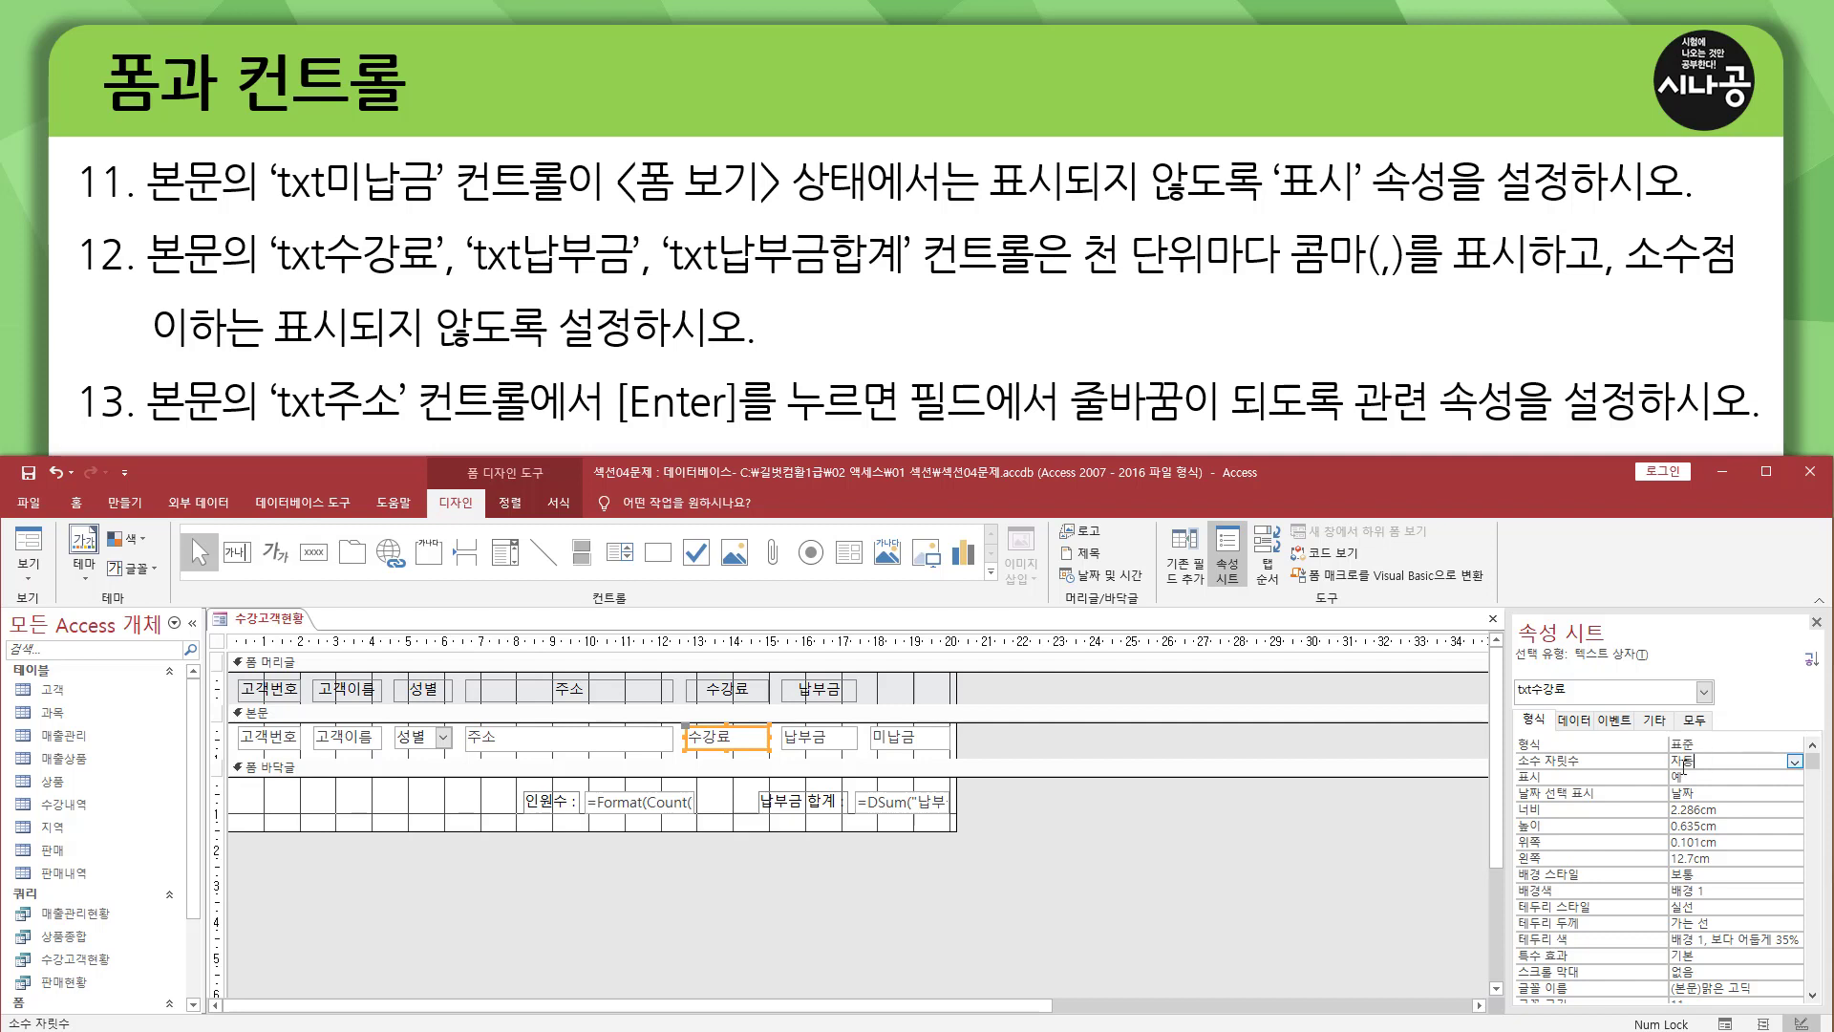
left_click(1795, 763)
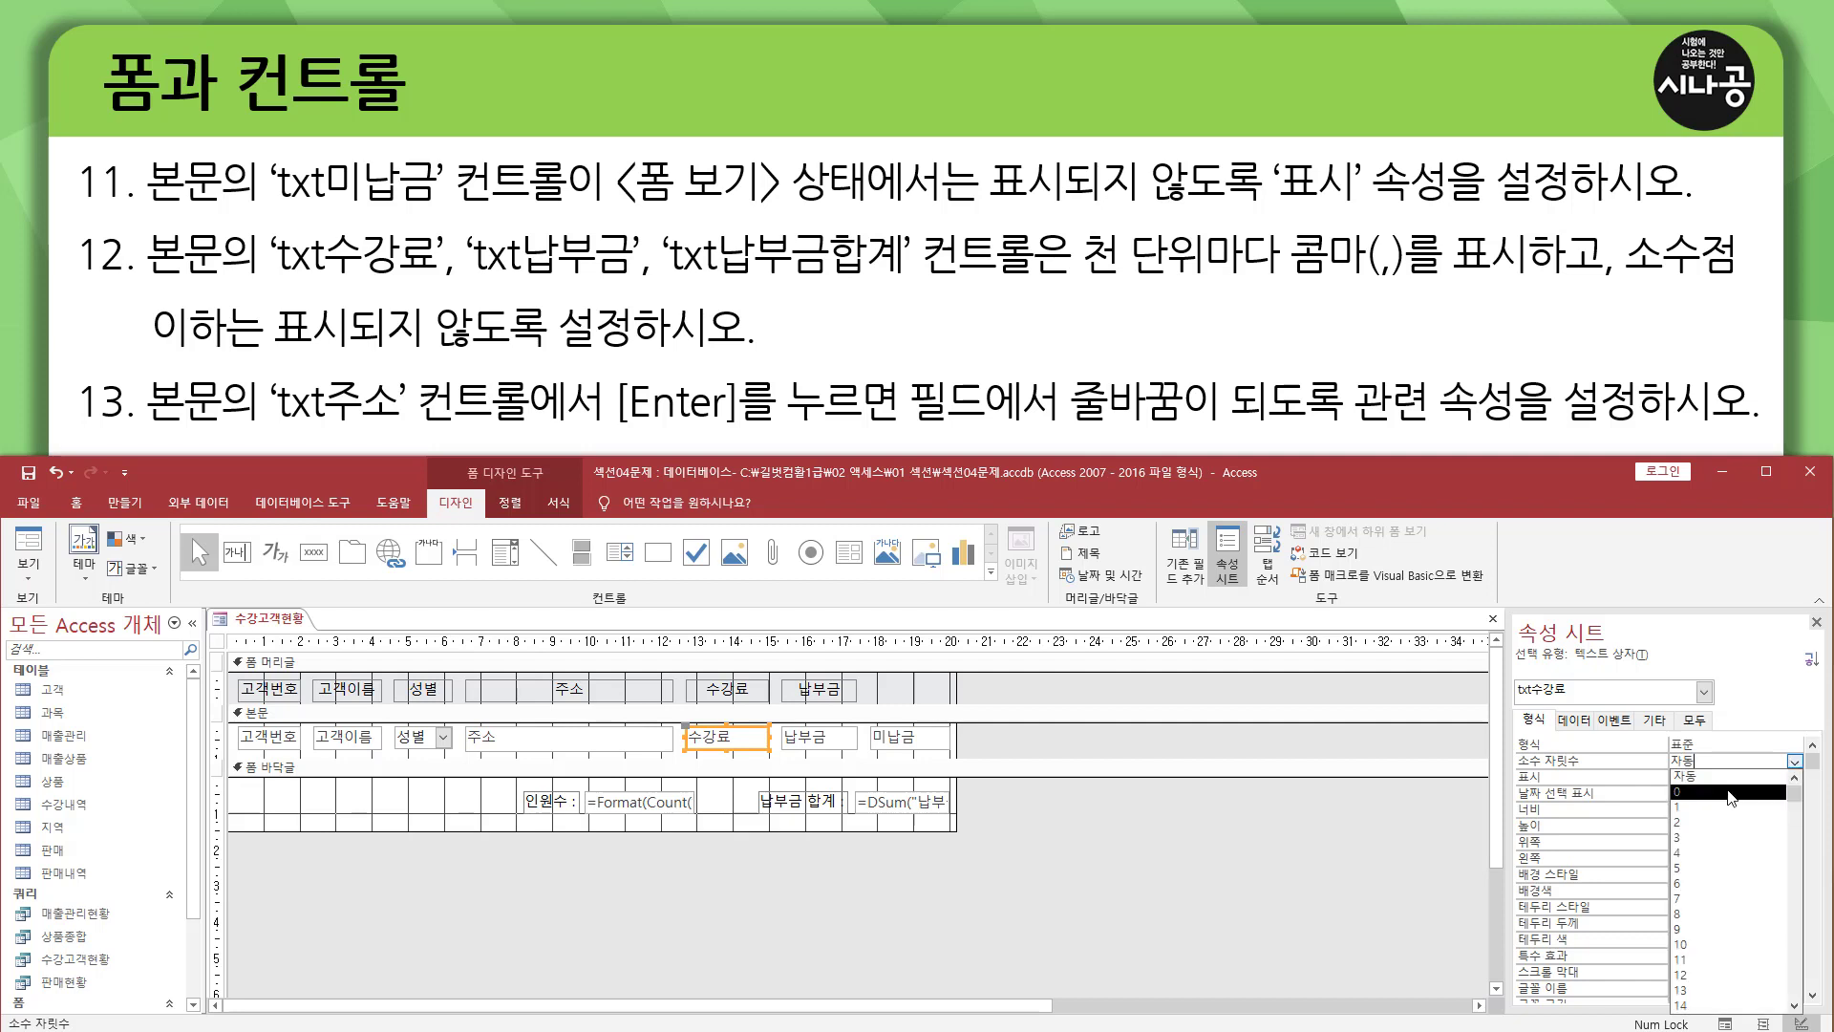
left_click(1731, 793)
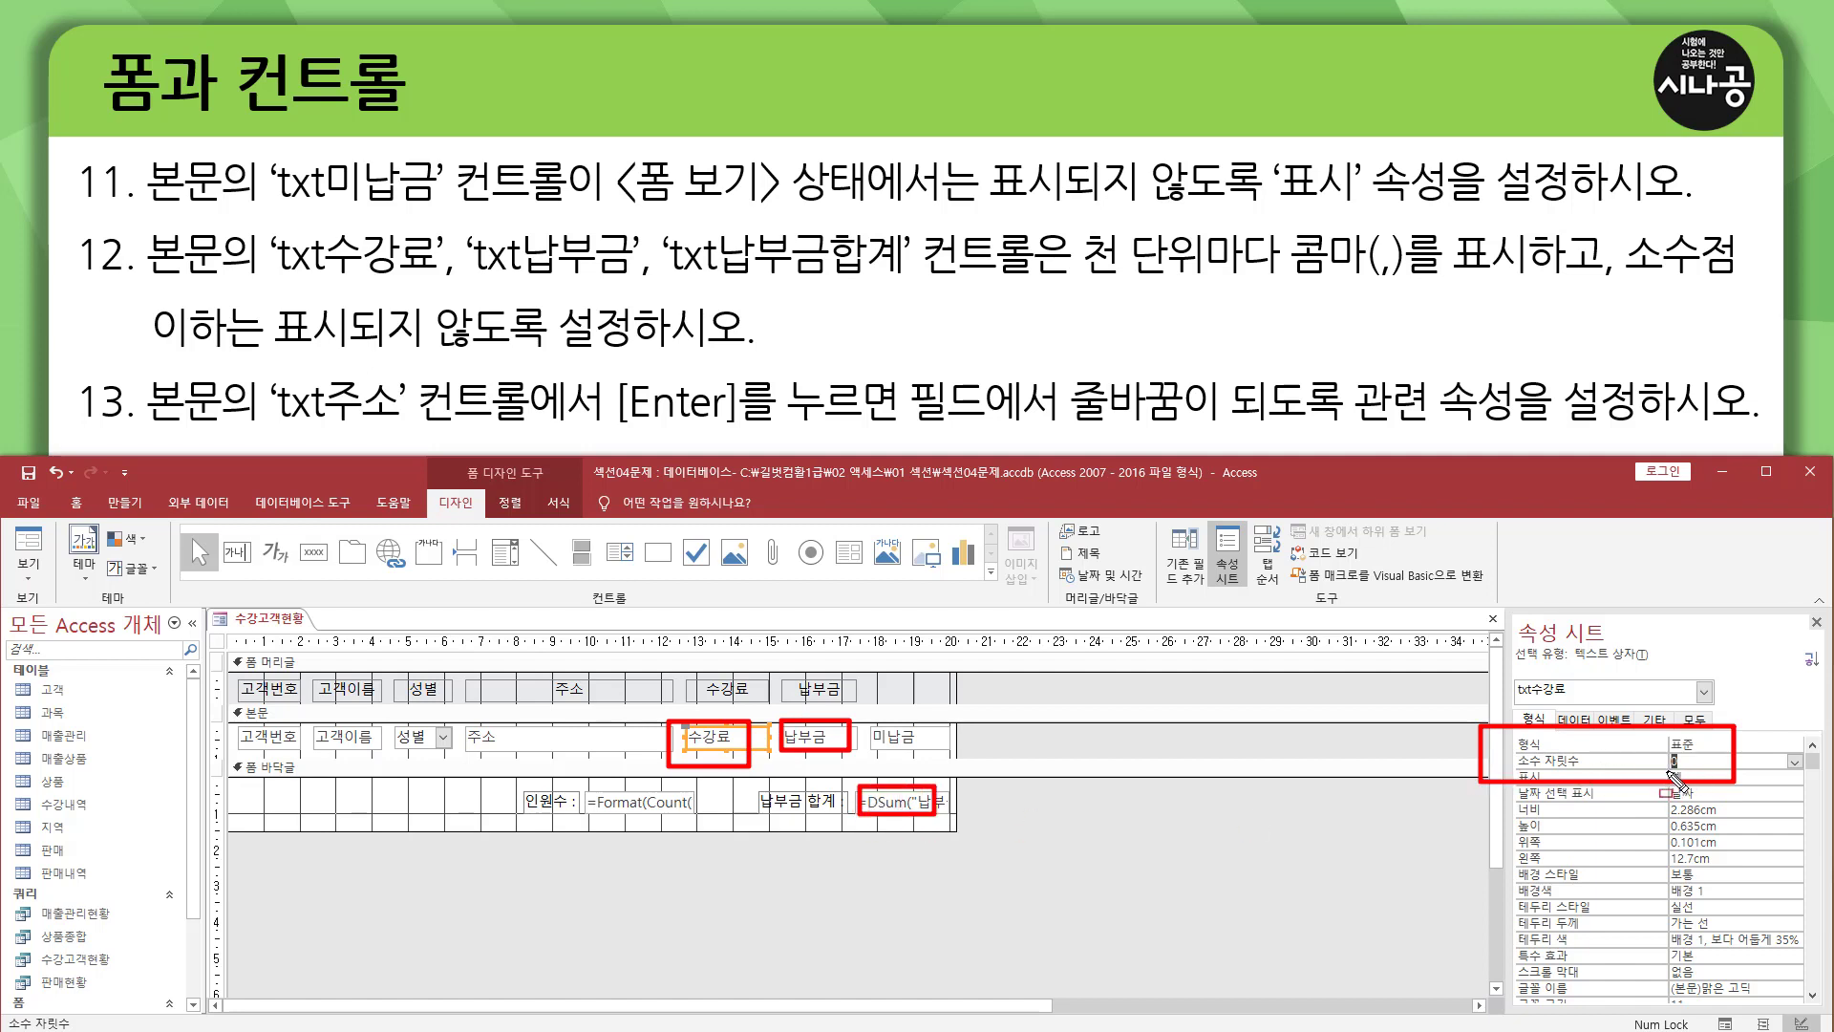
Set the 형식 property of both txt납부금 and txt납부금합계 to 표준 and their 소수 자릿수 to 0.
left_click(850, 741)
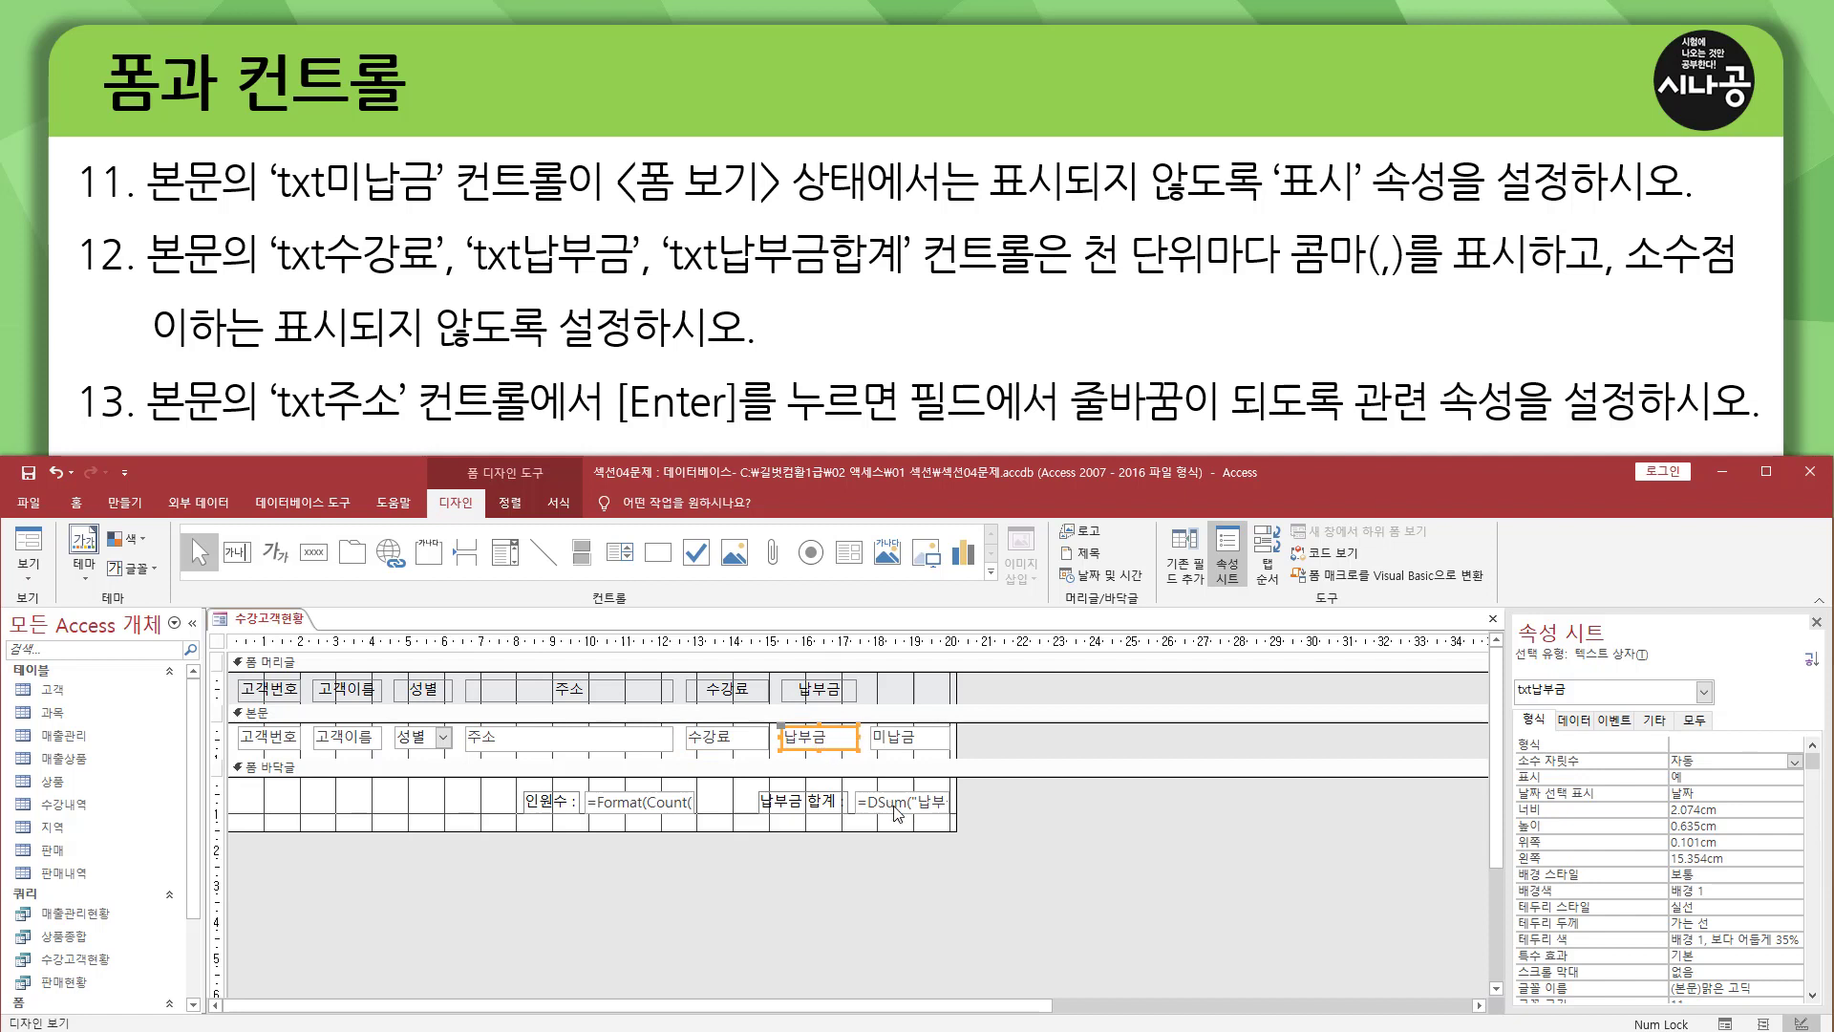
left_click(898, 810, "shift")
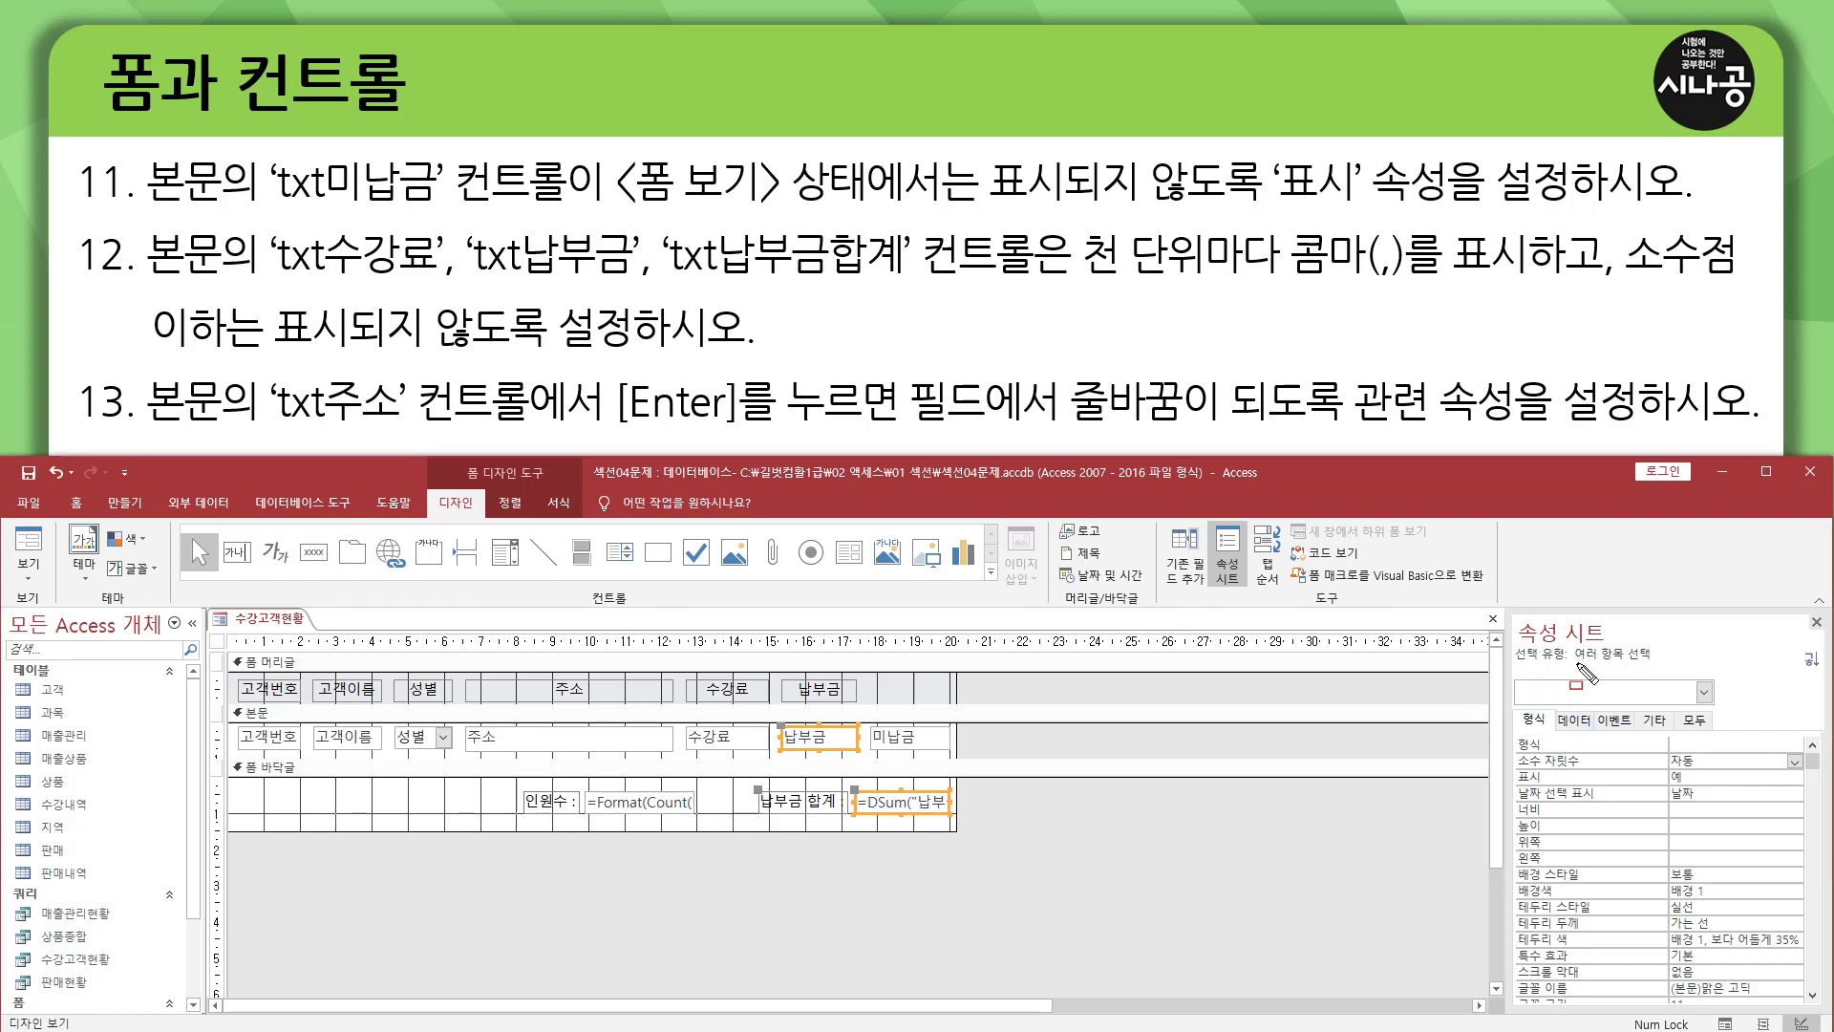
mouse_move(1573, 666)
left_mouse_down()
mouse_move(1655, 667)
mouse_move(1655, 646)
left_mouse_up()
key("Escape")
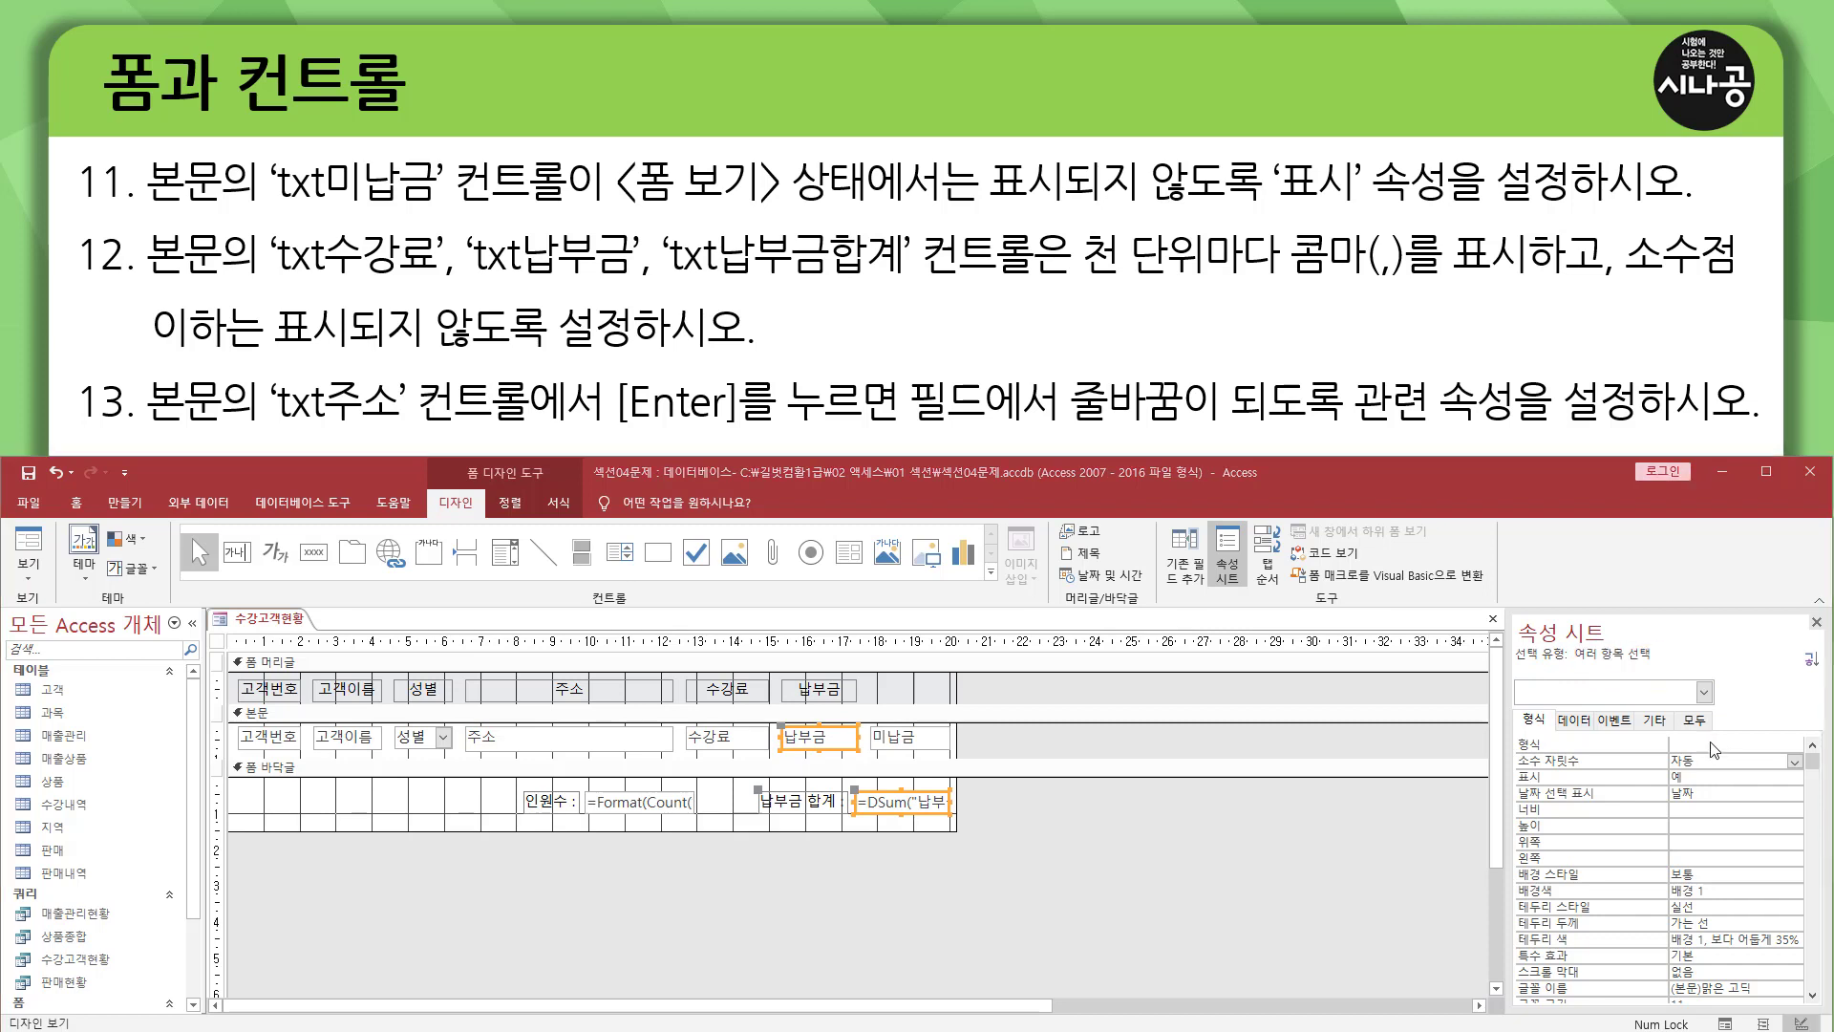
left_click(1782, 741)
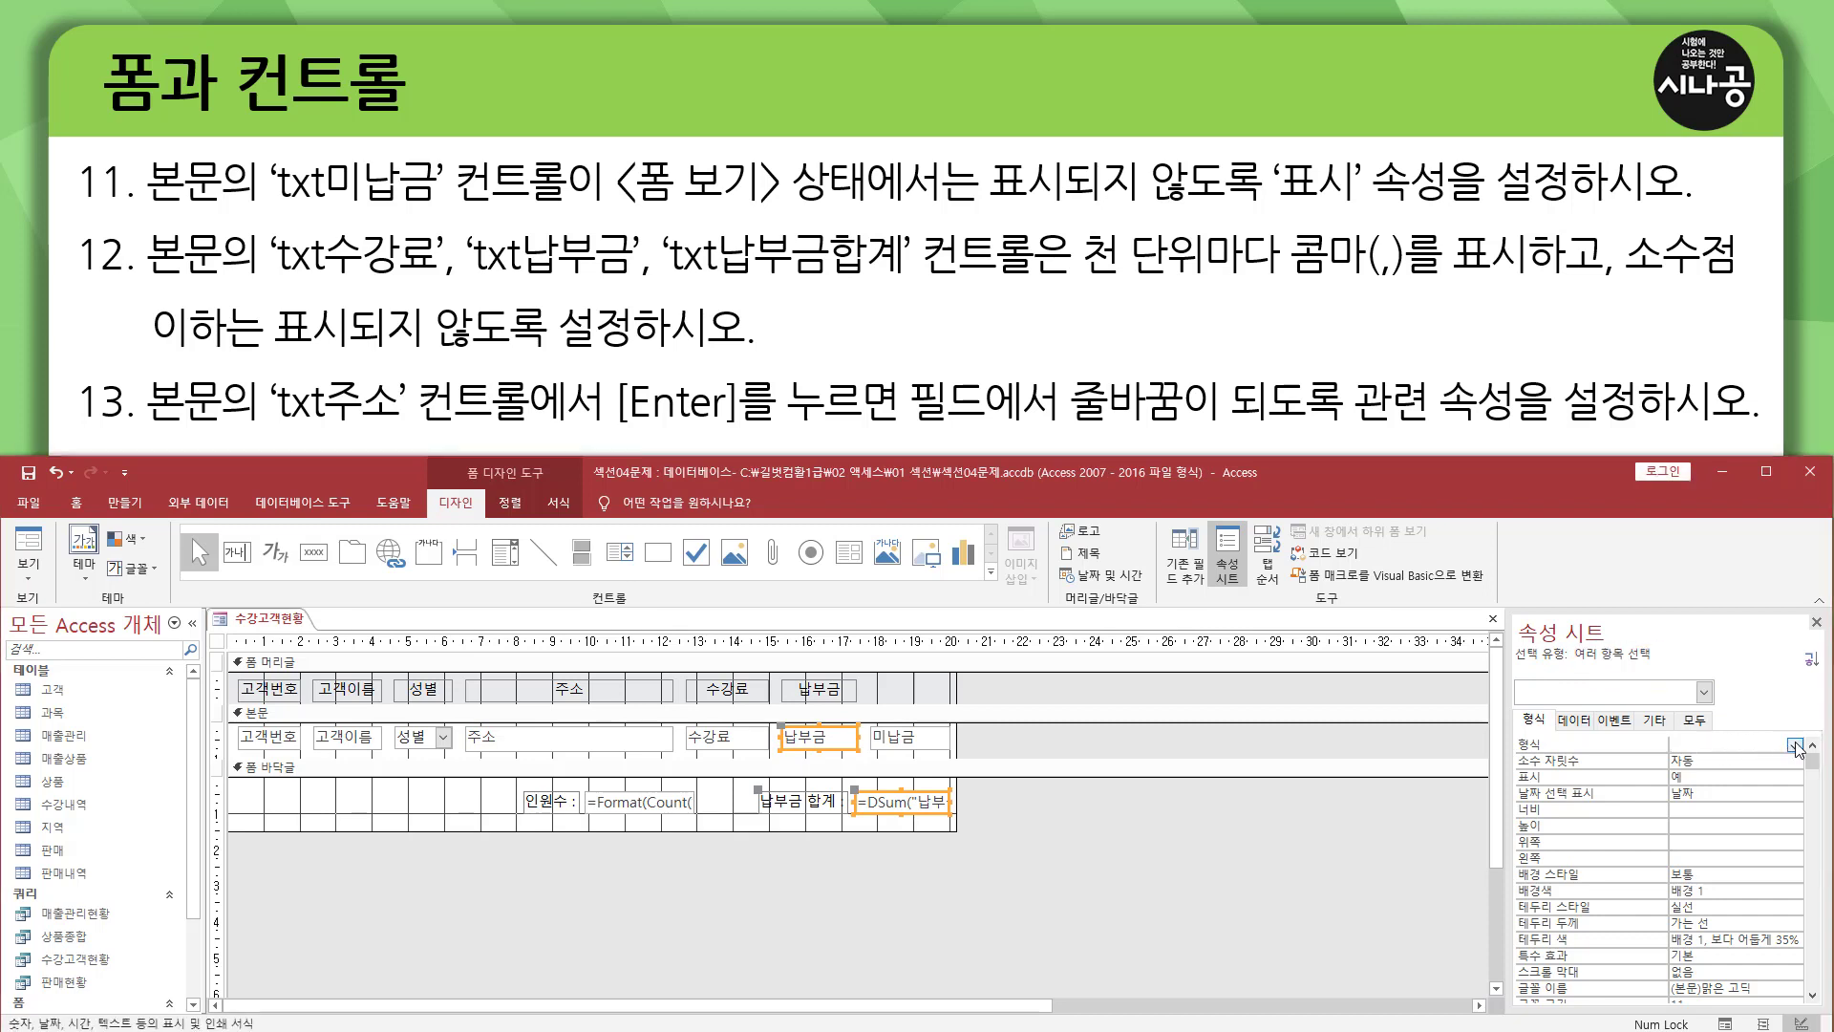
left_click(1795, 745)
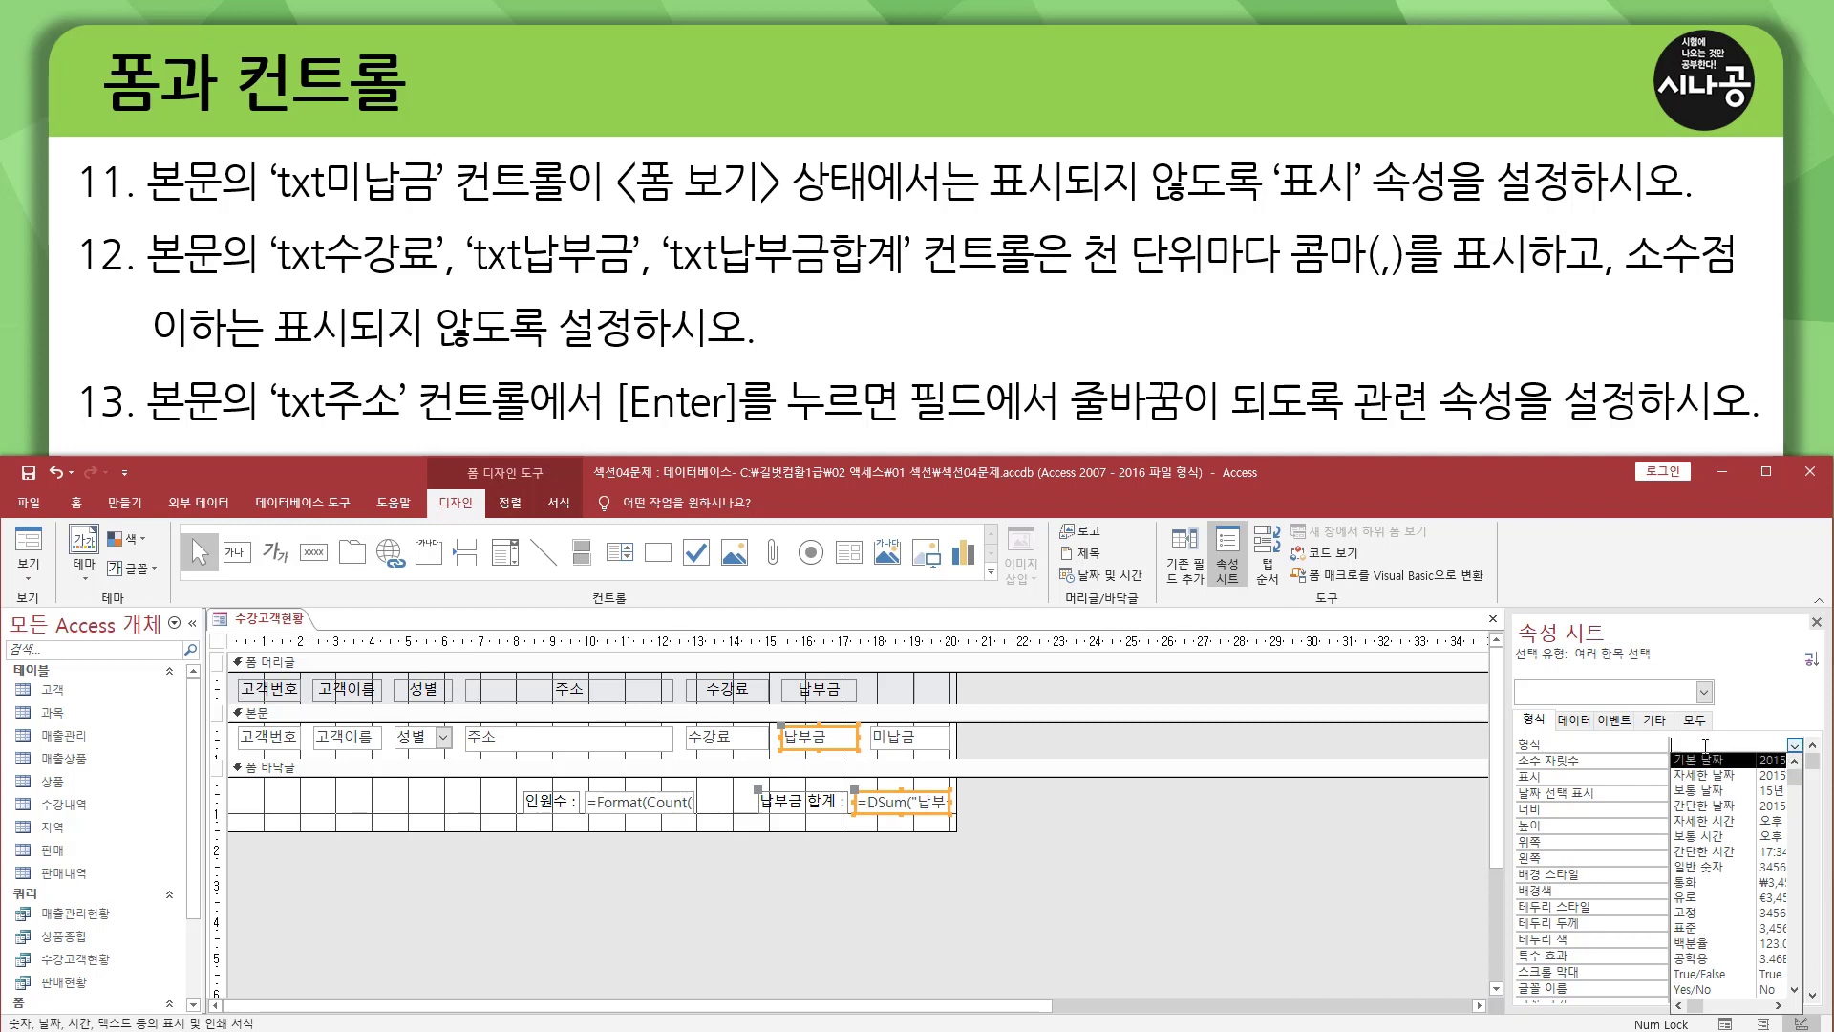
left_click(1695, 927)
left_click(1746, 761)
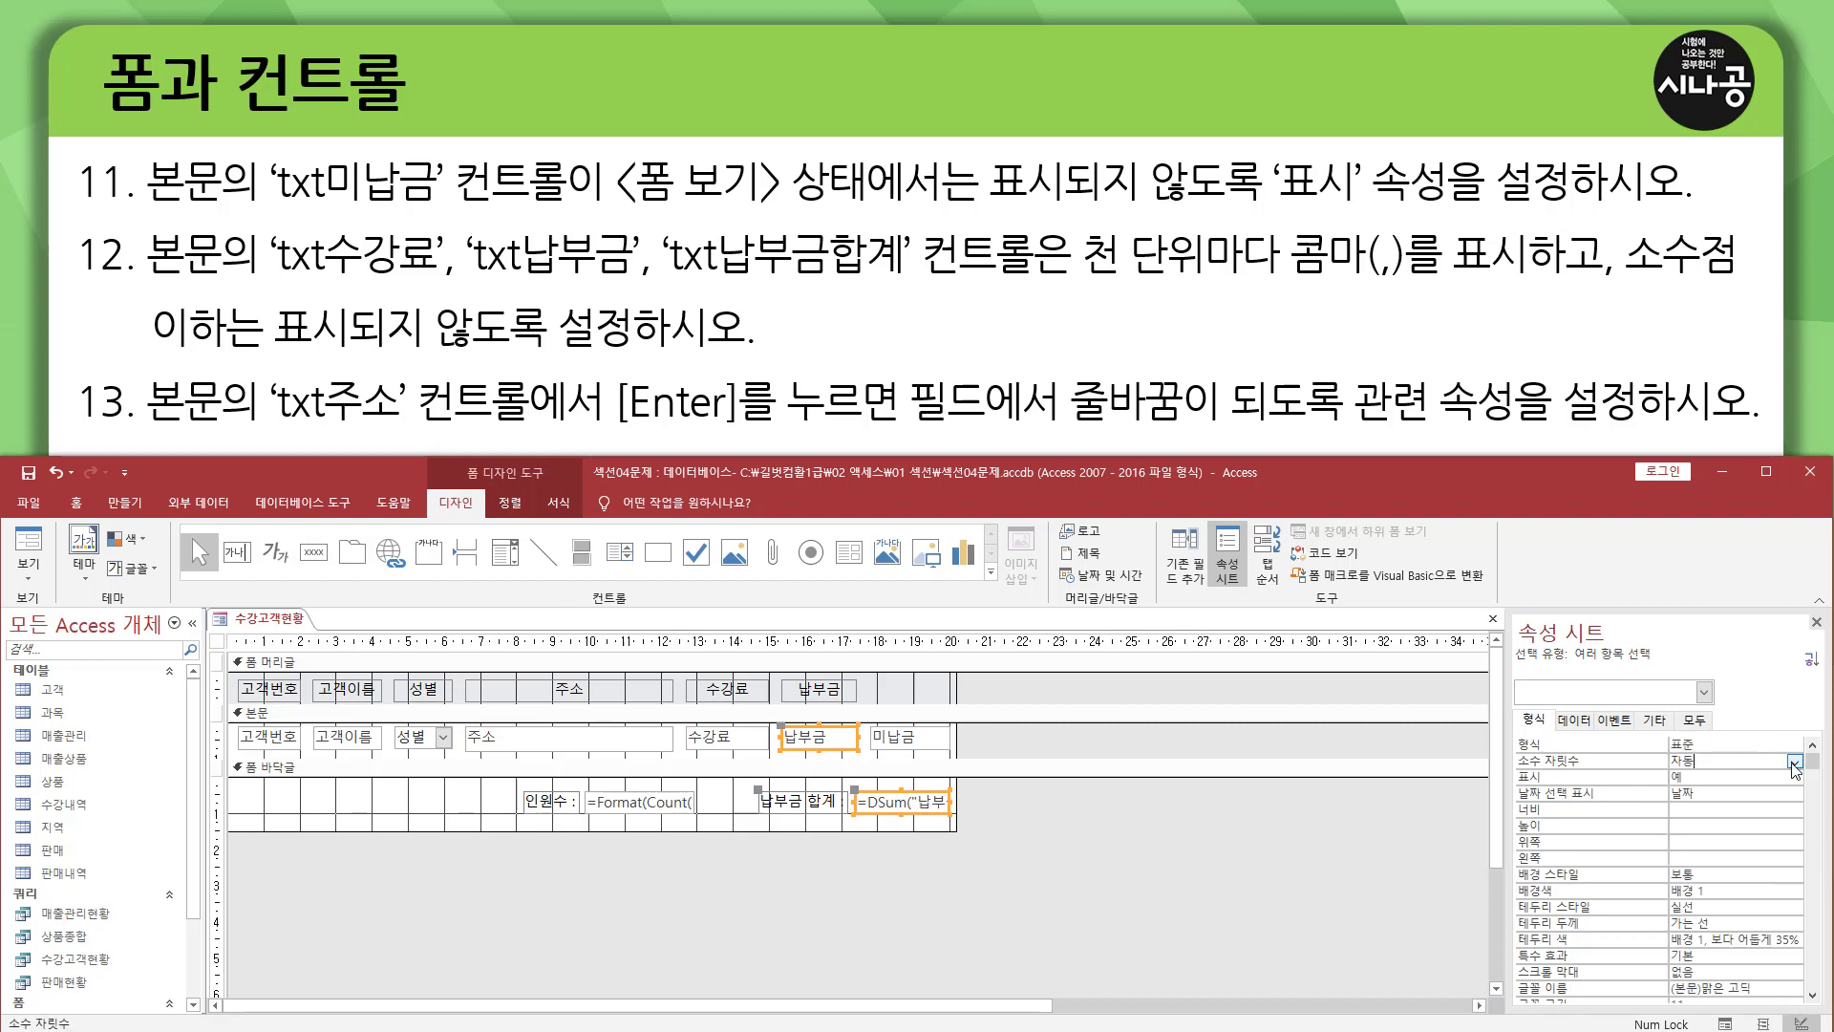
left_click(1795, 761)
left_click(1700, 785)
left_click(1101, 838)
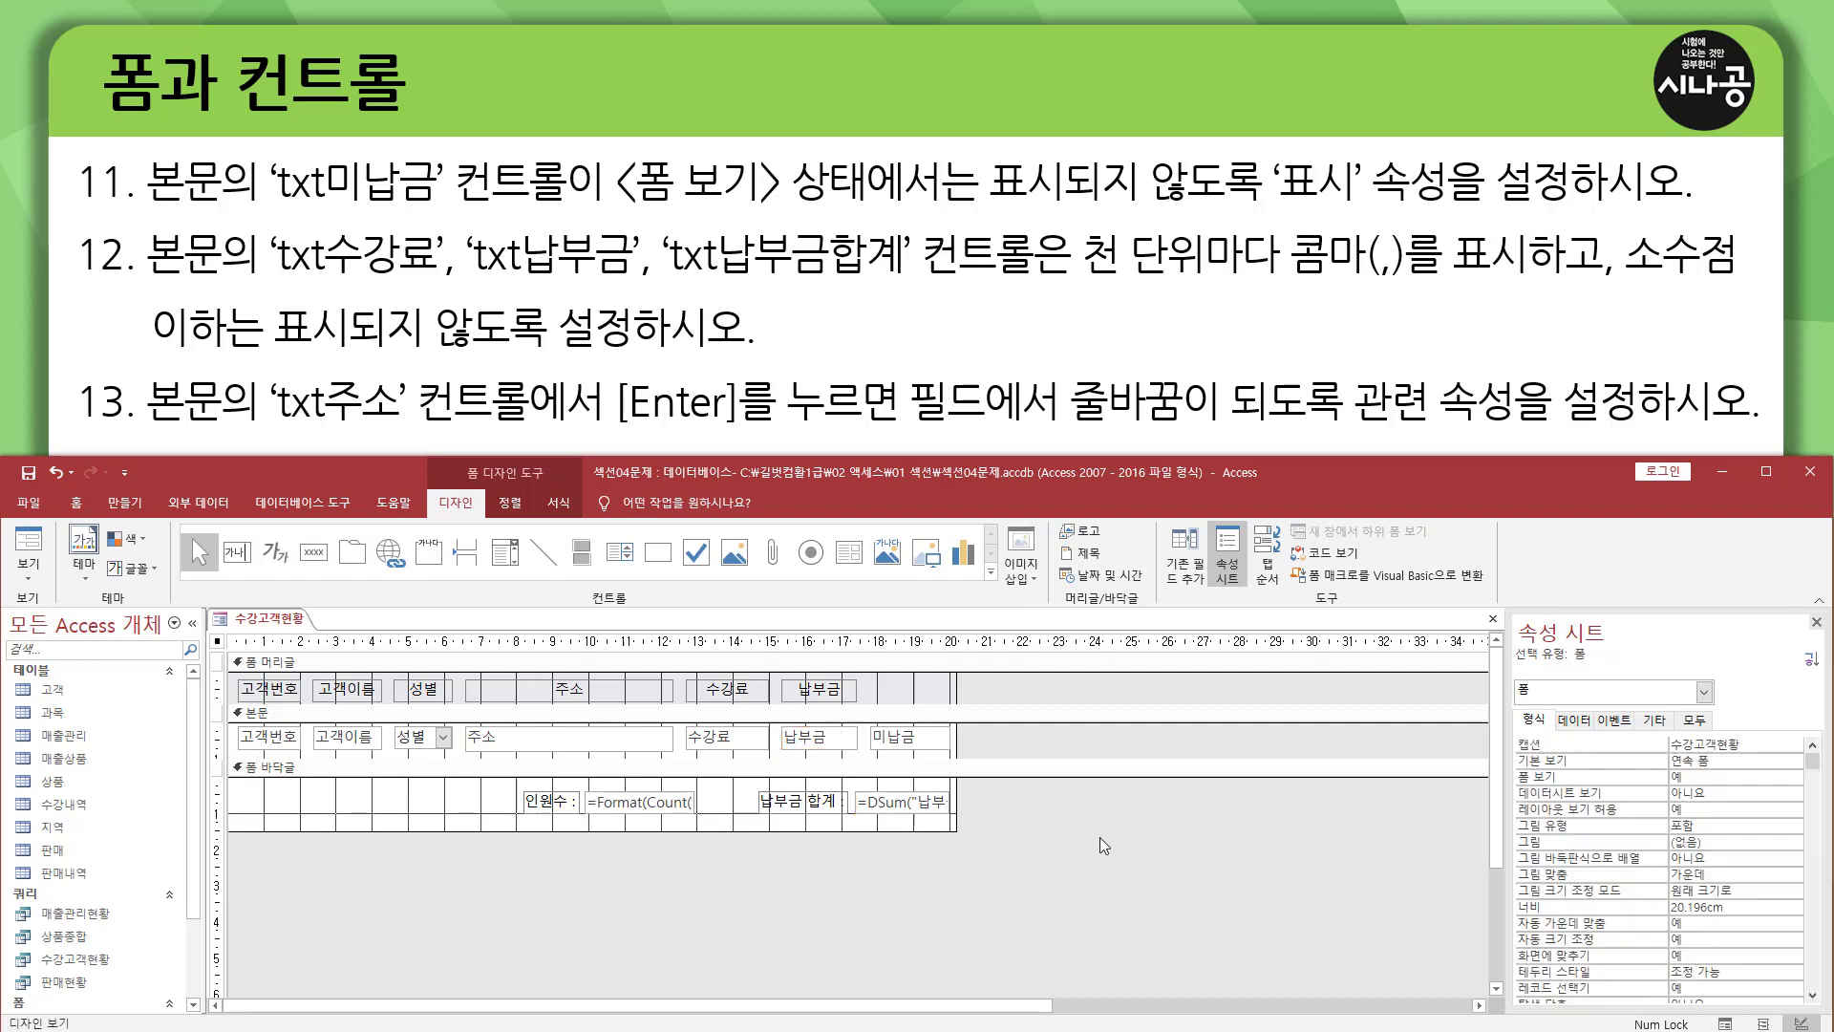
Check the 형식 and 소수 자릿수 properties of txt납부금 and txt납부금합계 individually.
left_click(829, 749)
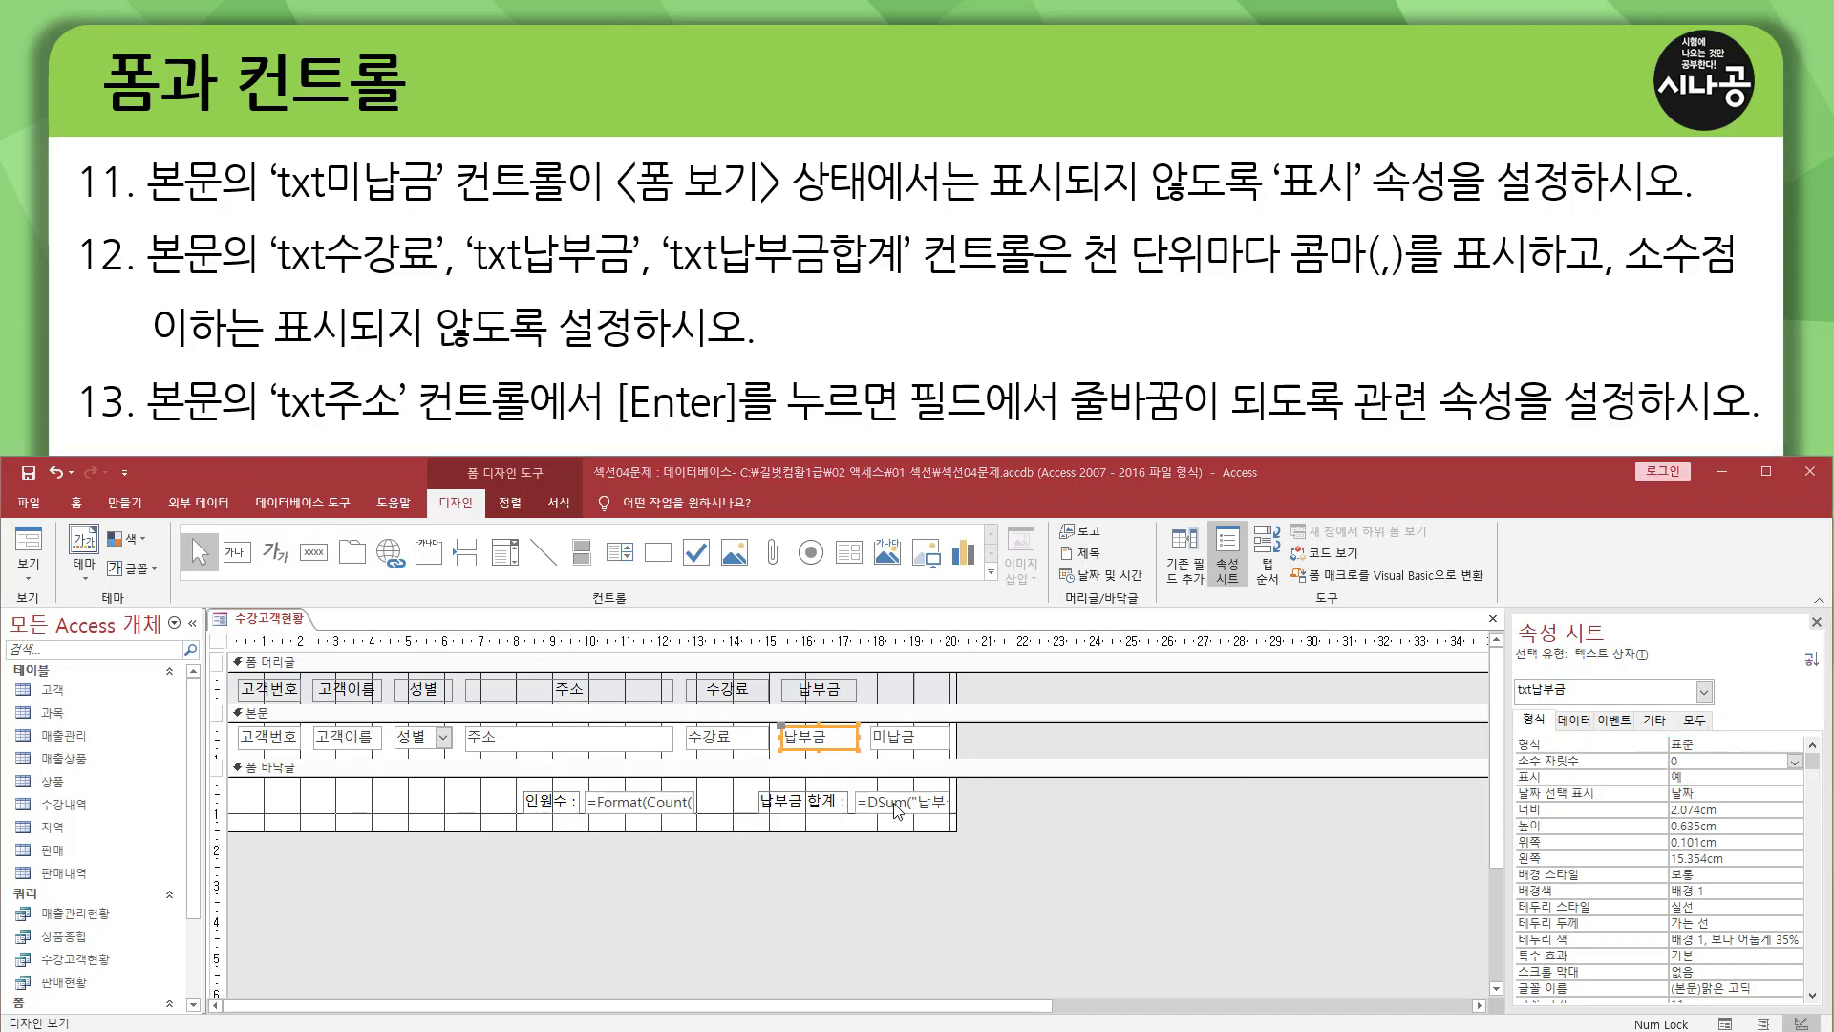
left_click(898, 808)
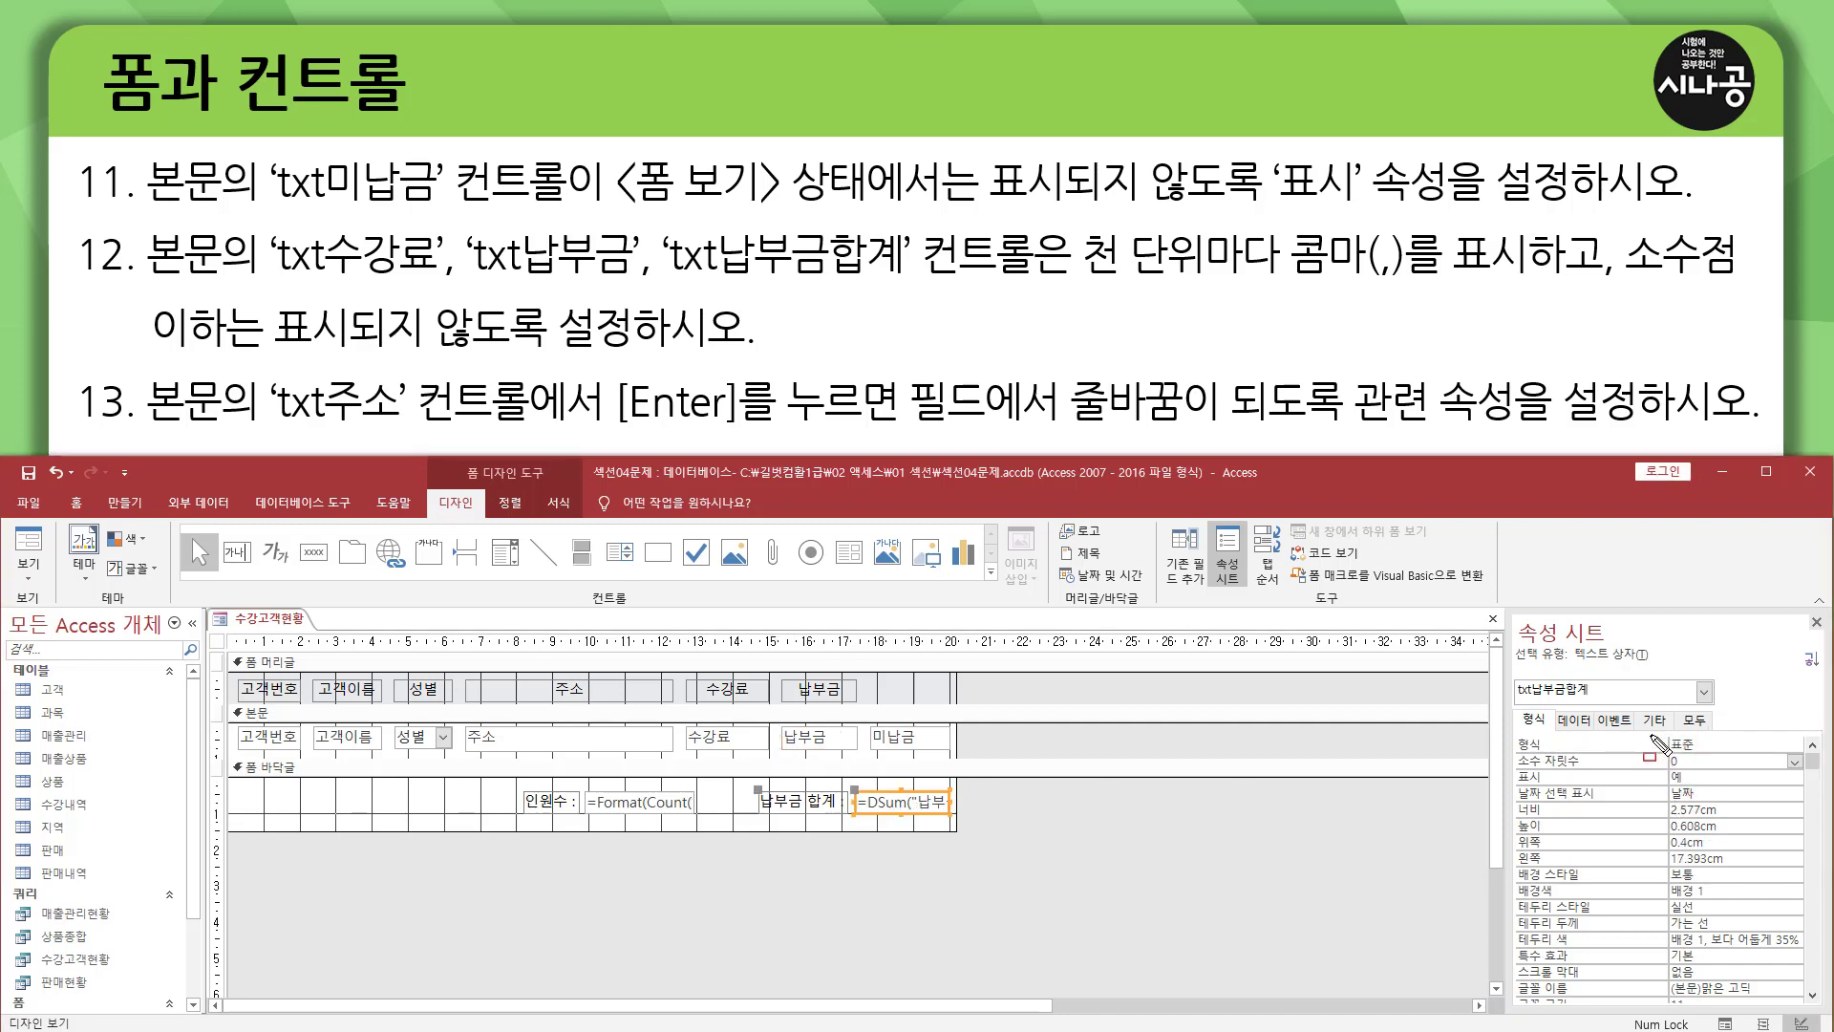
left_click_drag(1660, 736, 1704, 768)
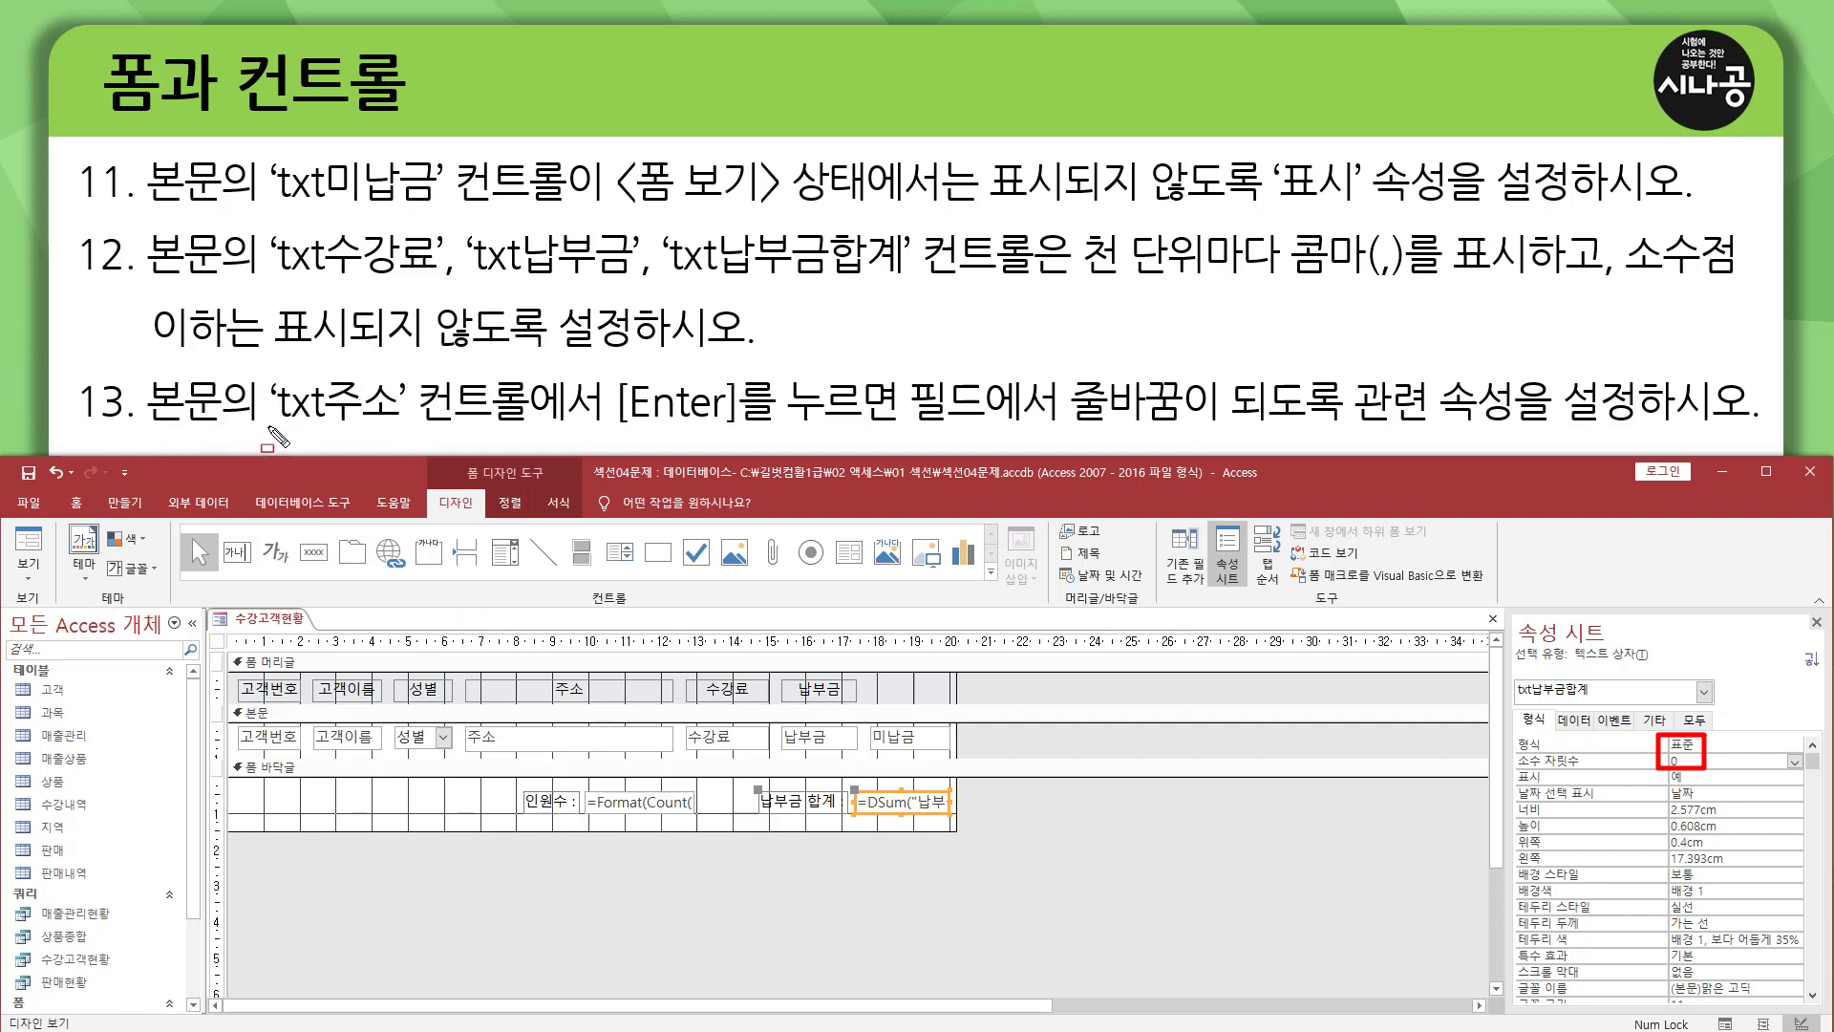
mouse_move(269, 426)
left_mouse_down()
mouse_move(361, 424)
mouse_move(412, 374)
left_mouse_up()
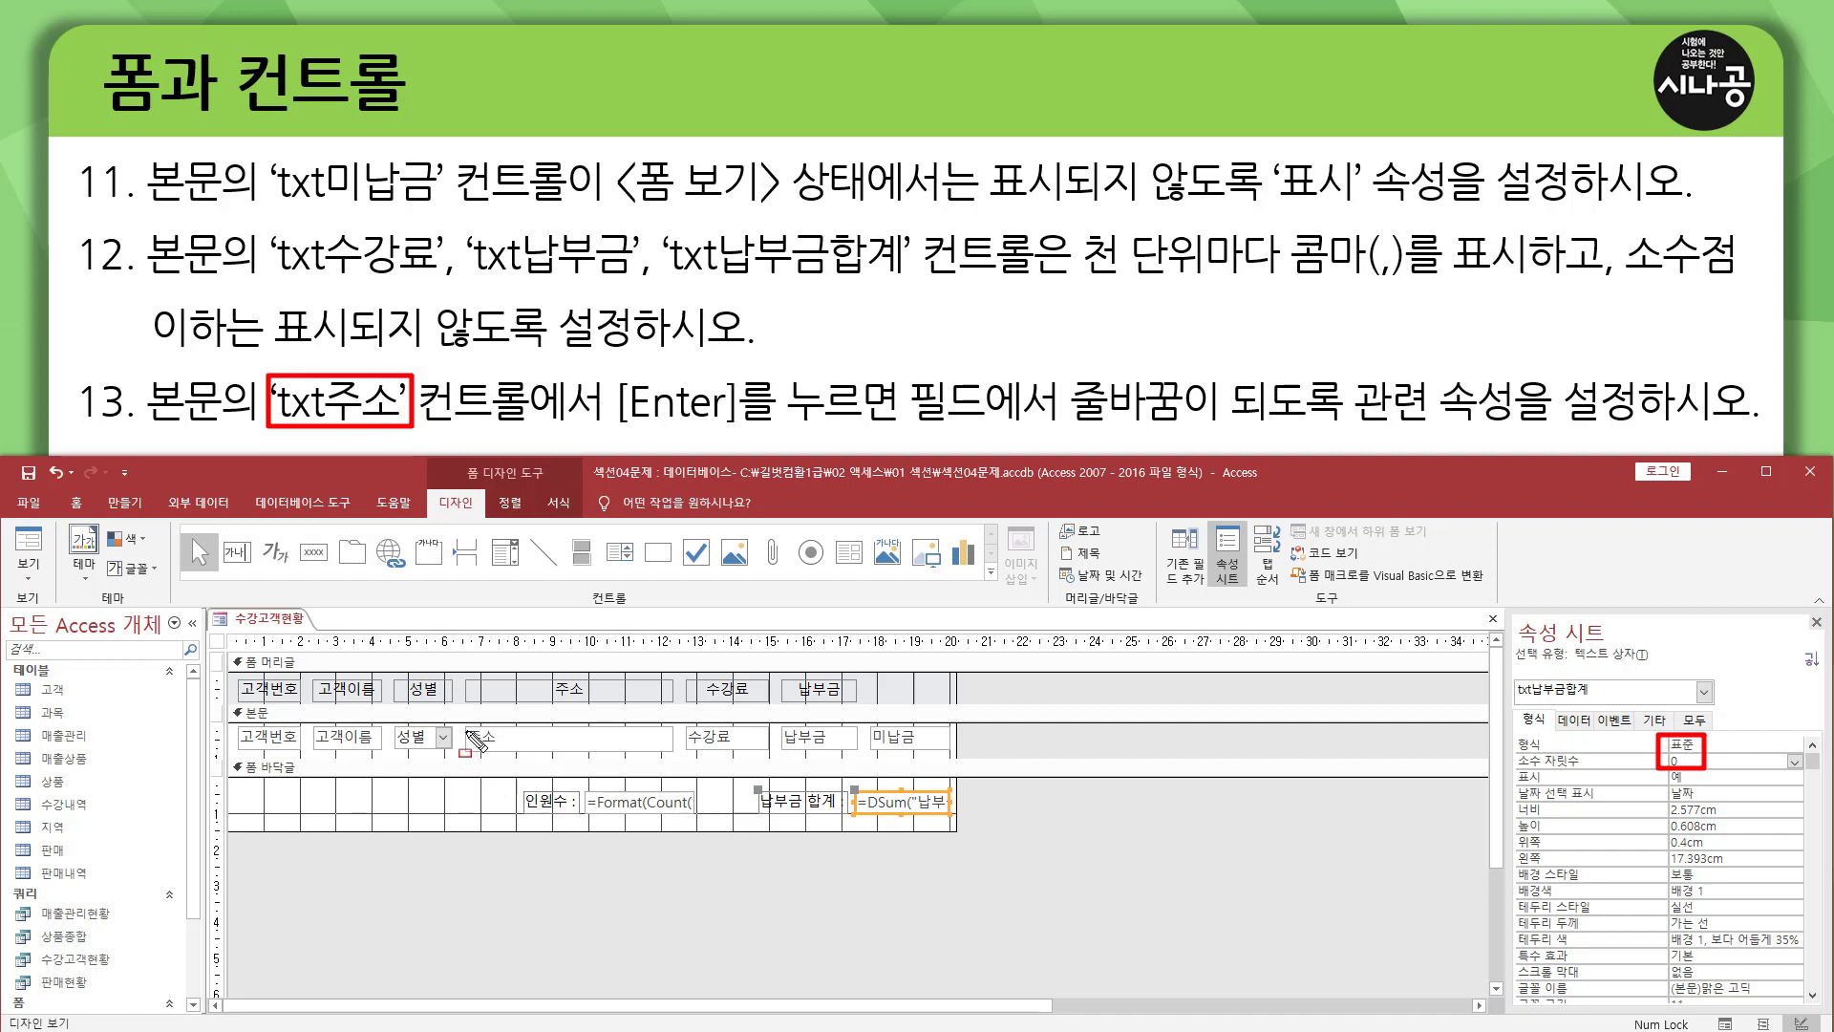
left_click_drag(464, 724, 677, 755)
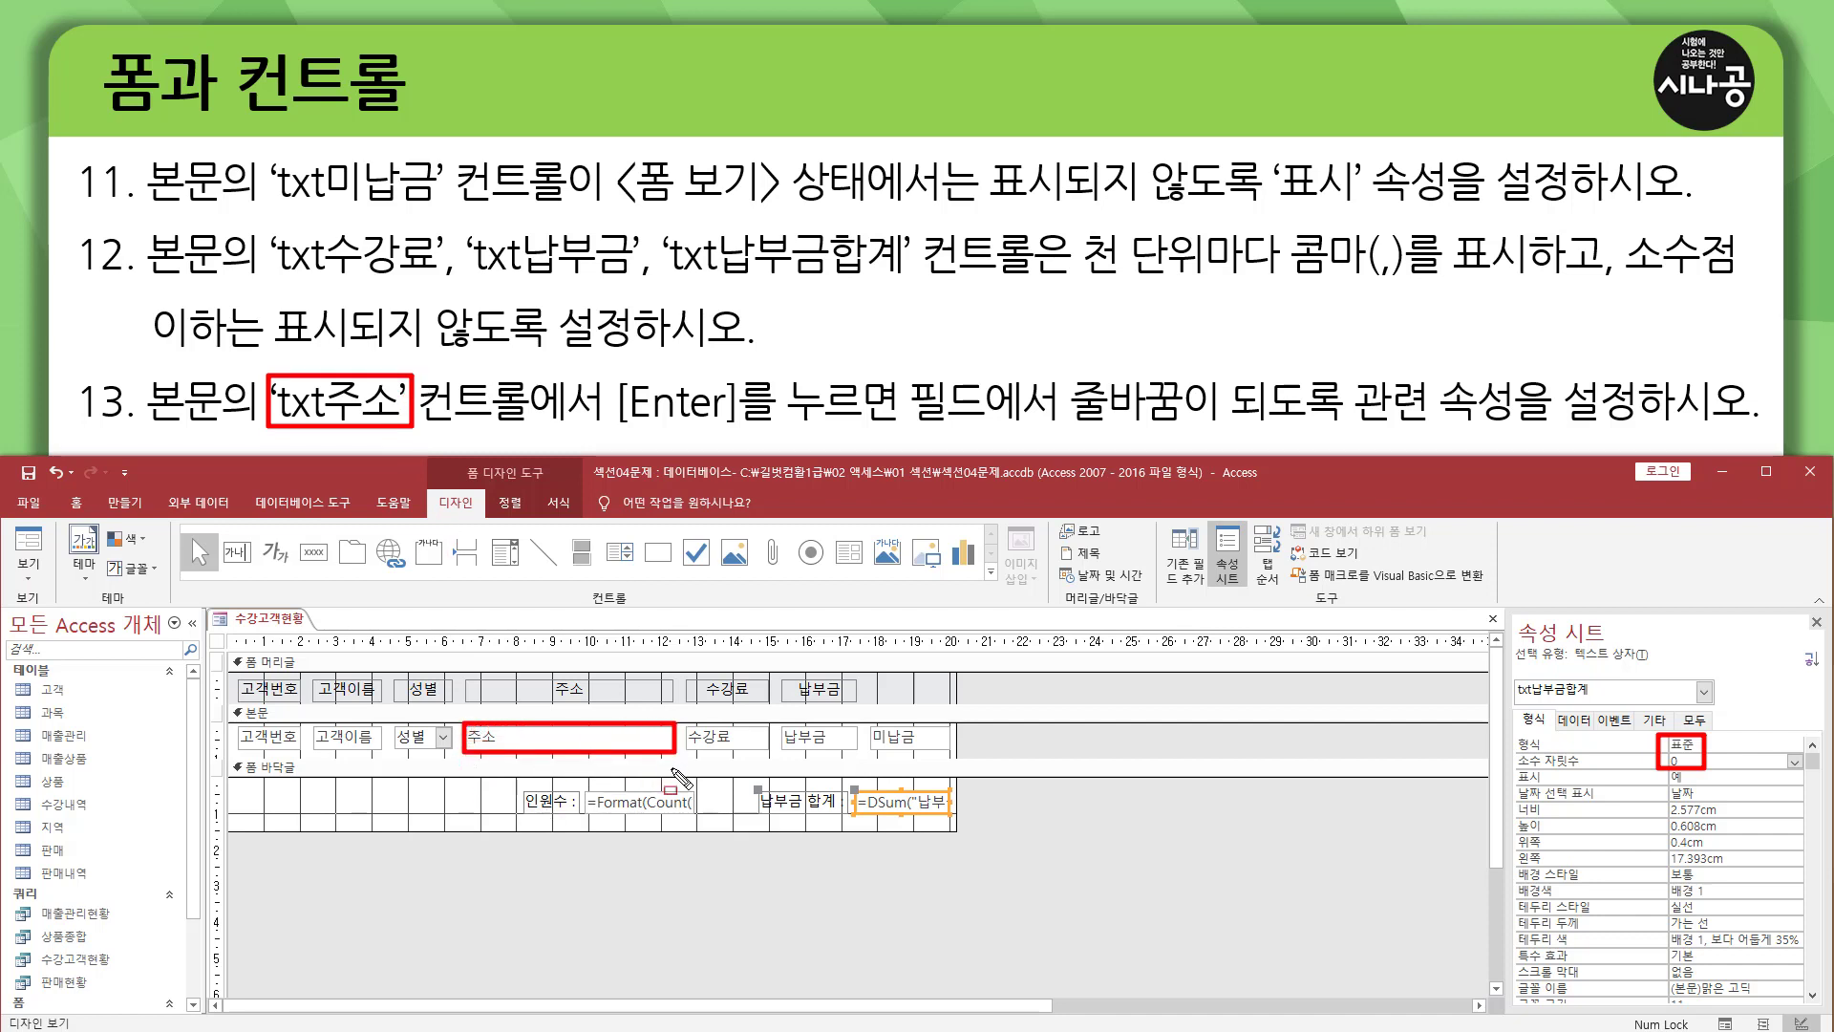
left_click_drag(614, 430, 1190, 430)
mouse_move(1063, 361)
left_mouse_down()
mouse_move(1094, 396)
mouse_move(1197, 427)
mouse_move(1738, 430)
left_mouse_up()
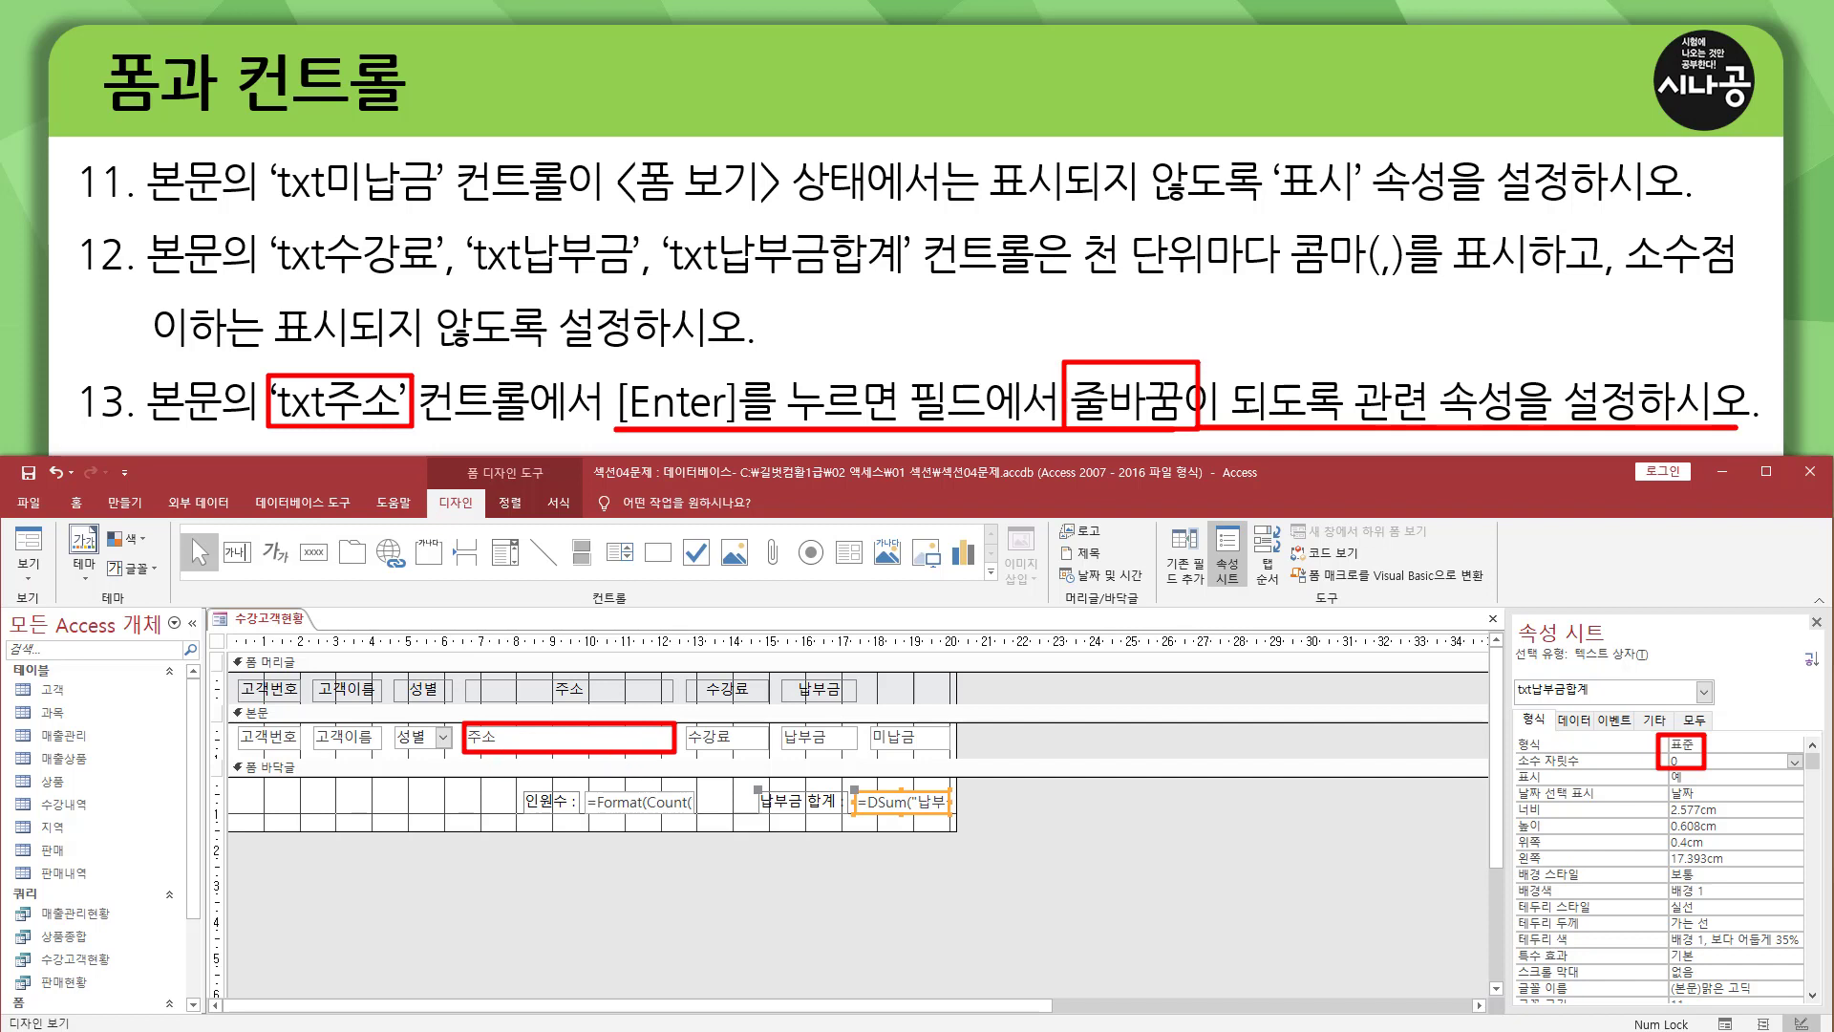
key("Escape")
Set the <Enter> 키 기능 property of txt주소 in the 본문 section to 필드에서 줄 바꿈, and close the property sheet.
left_click(509, 749)
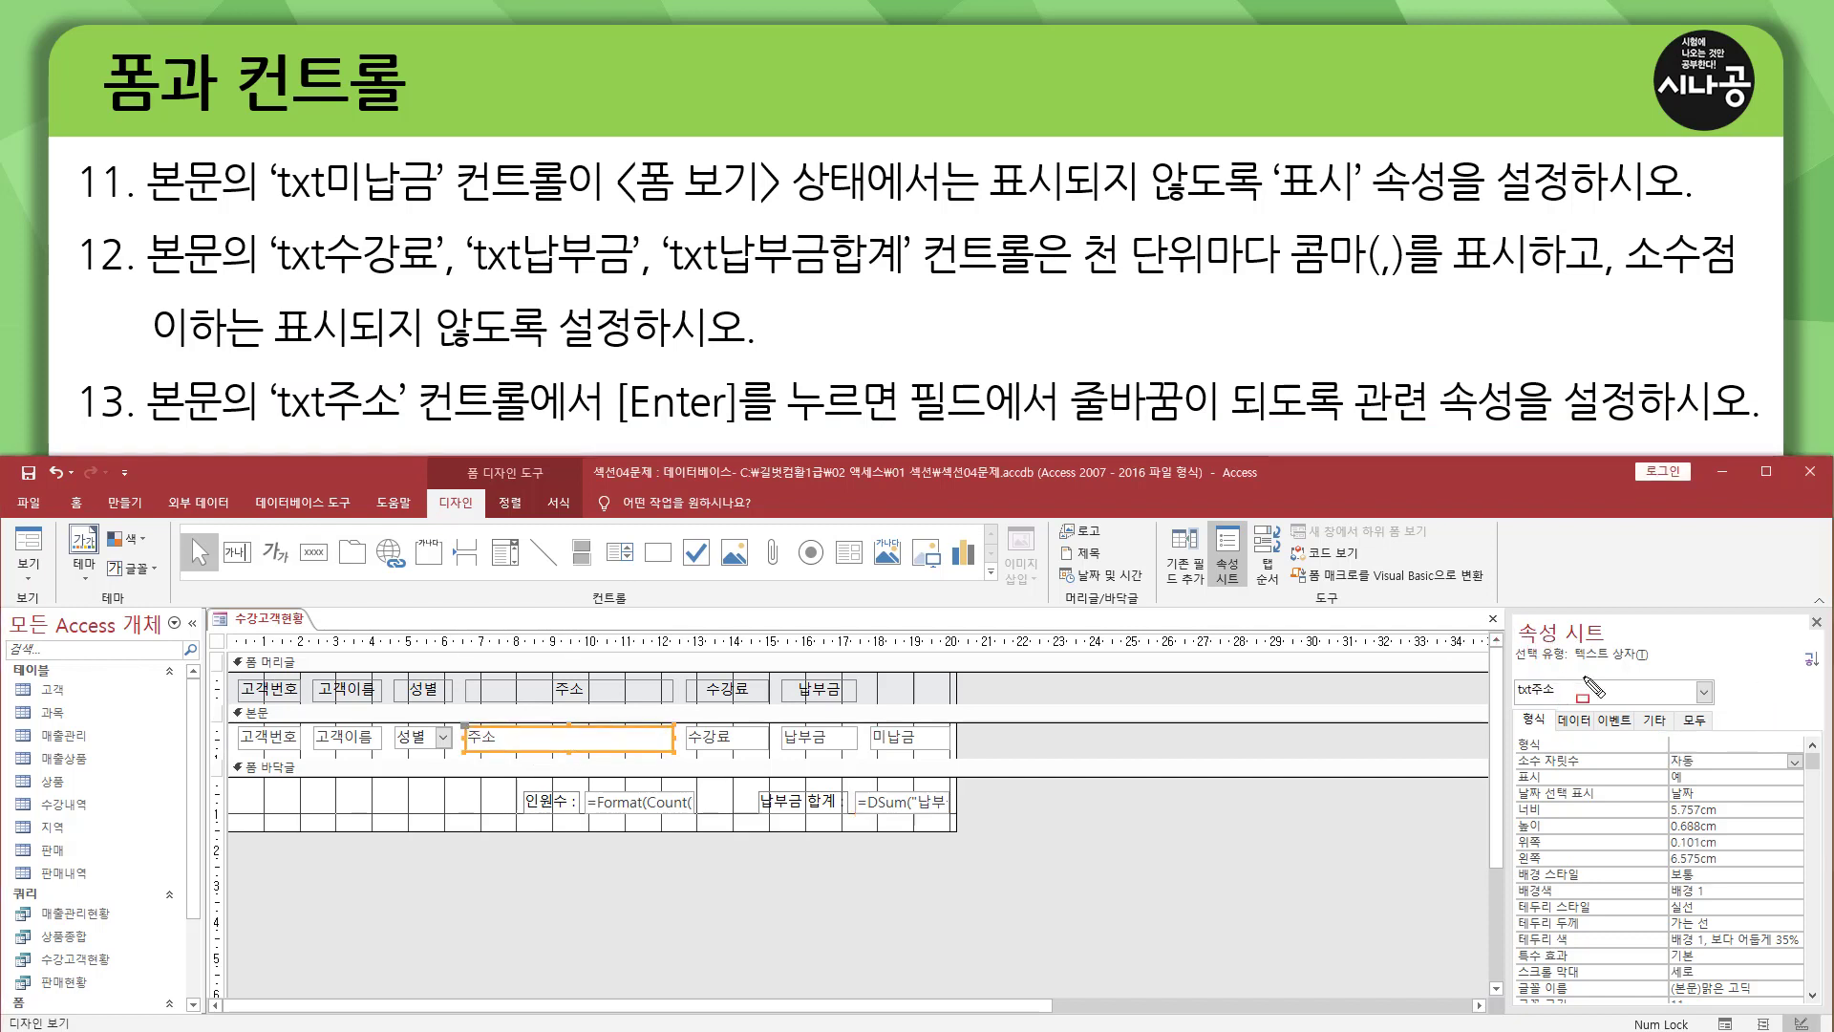
left_click_drag(1514, 703, 1568, 678)
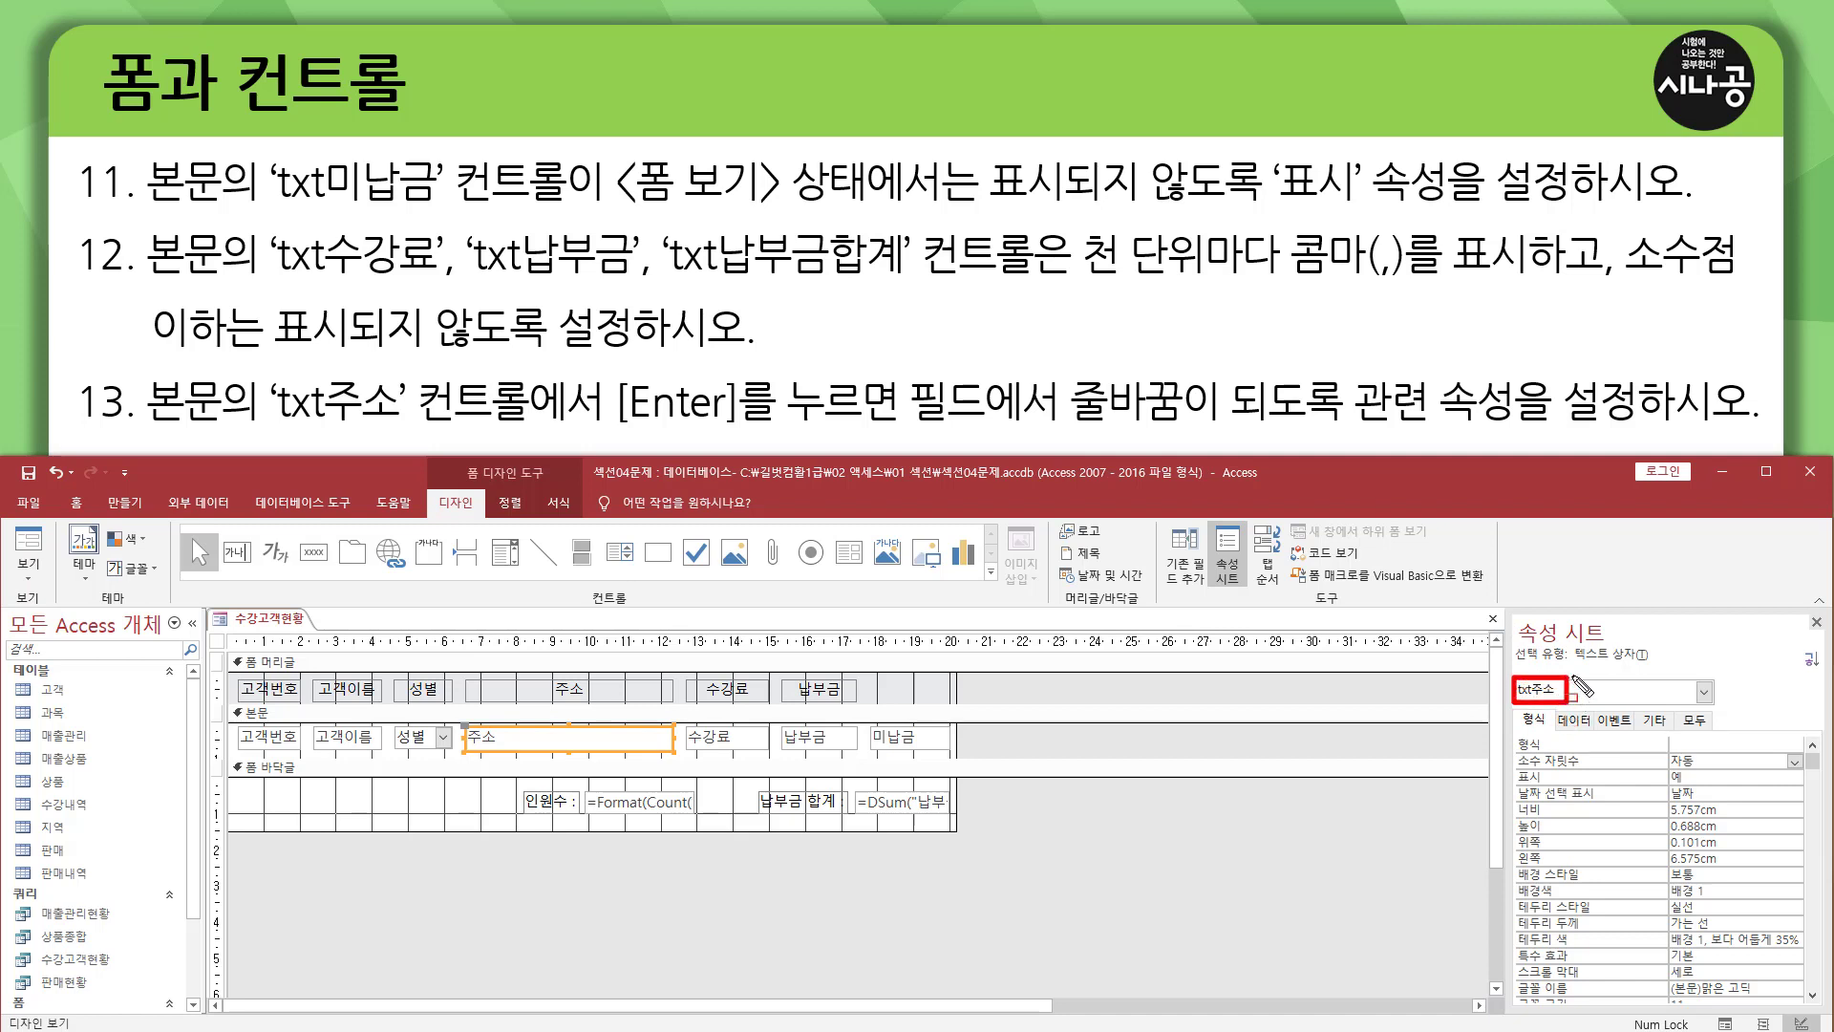
left_click_drag(1637, 707, 1674, 730)
key("Escape")
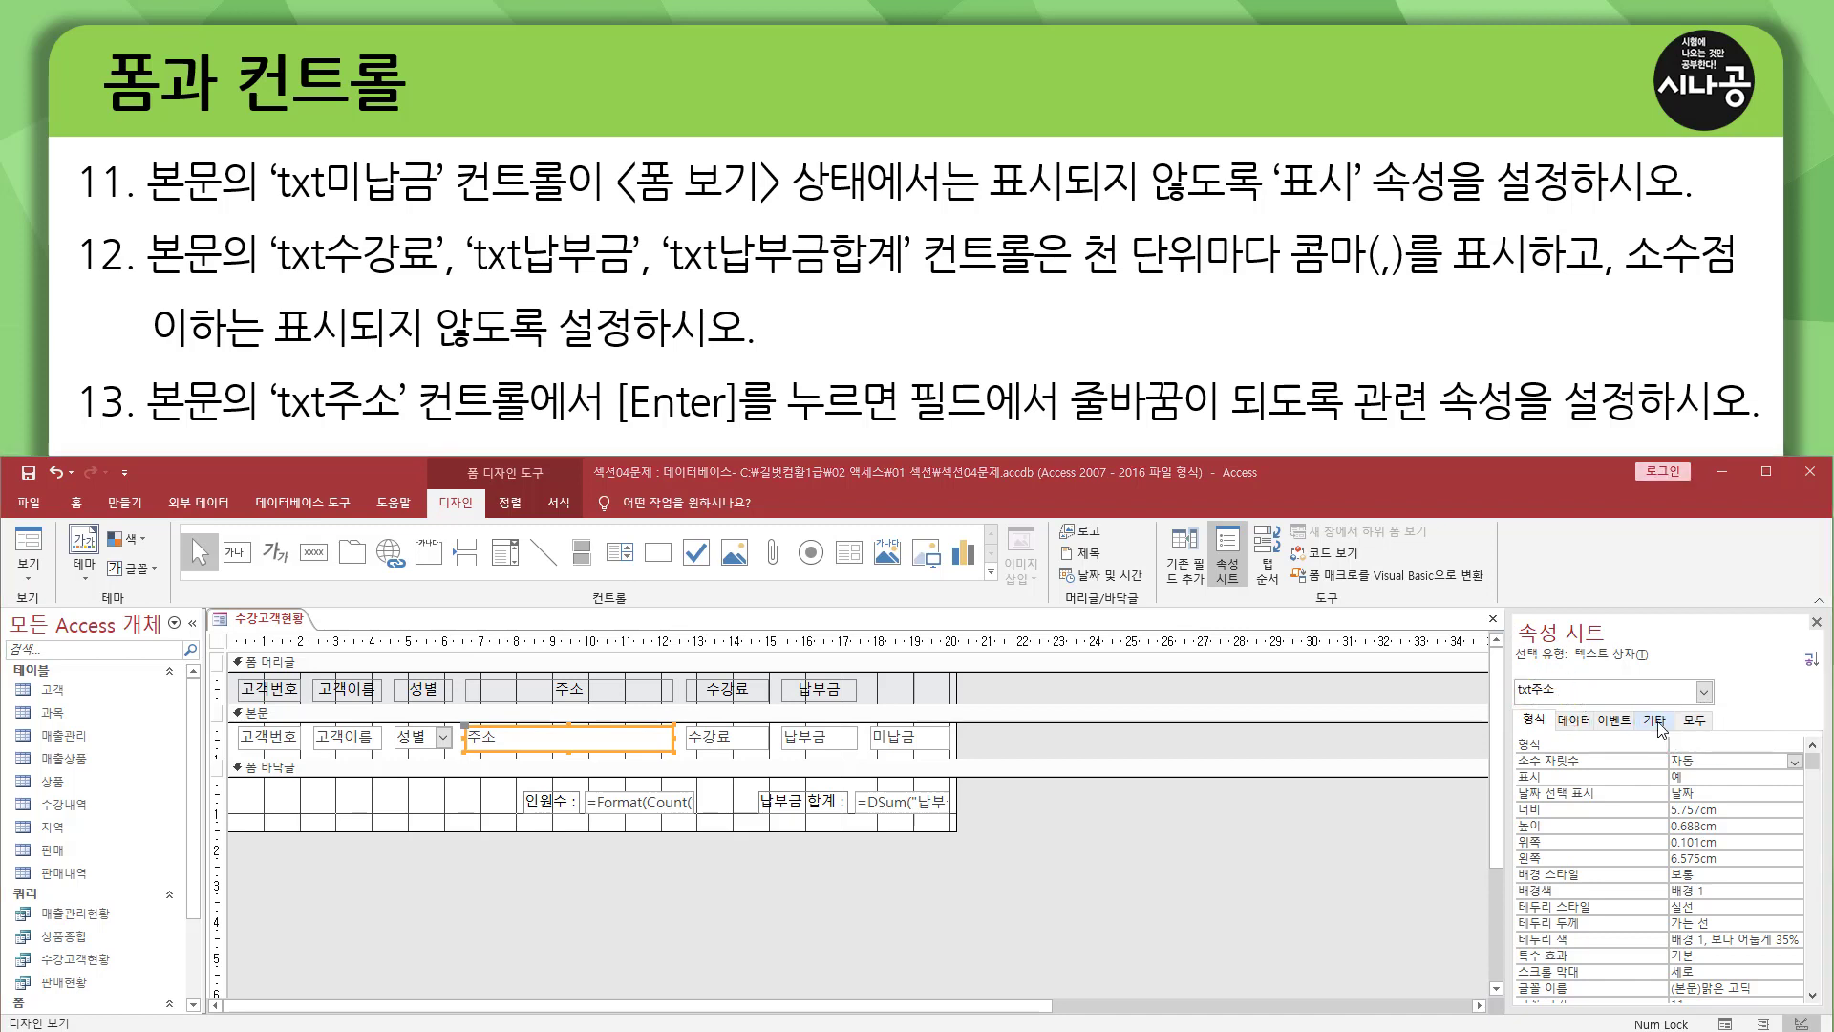
left_click(1657, 721)
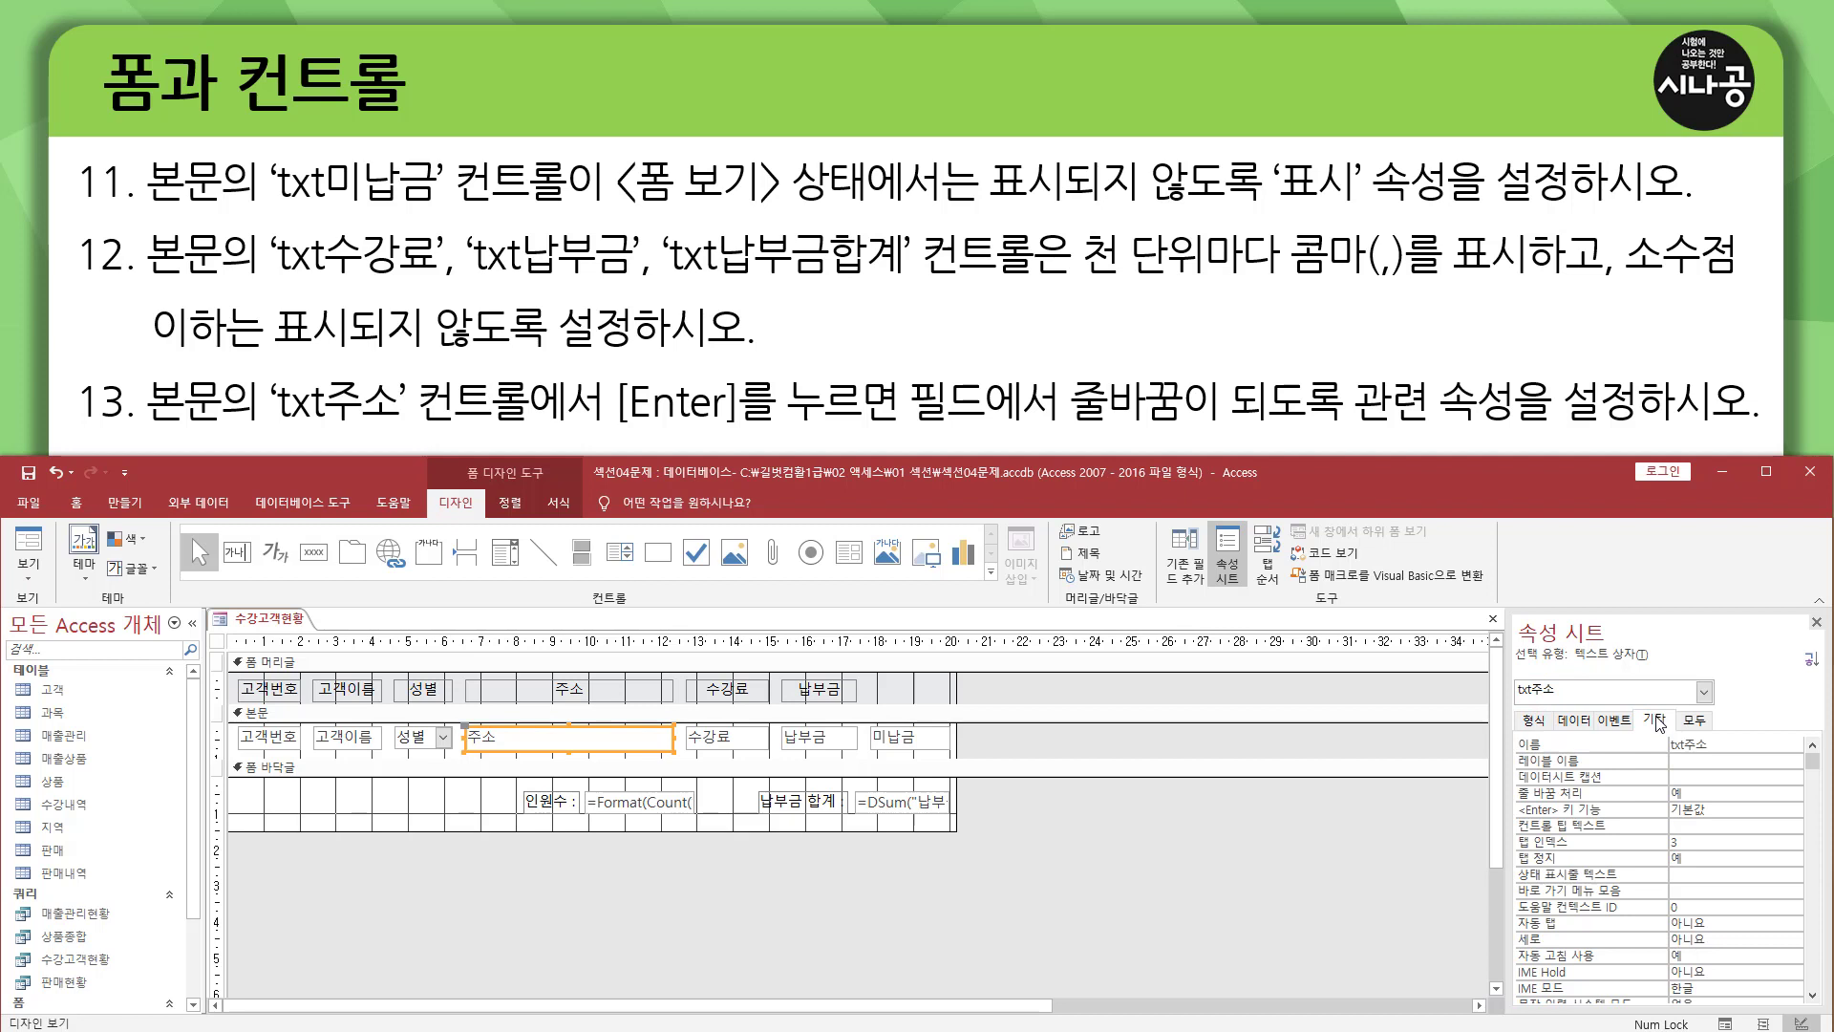
left_click_drag(1509, 800, 1710, 817)
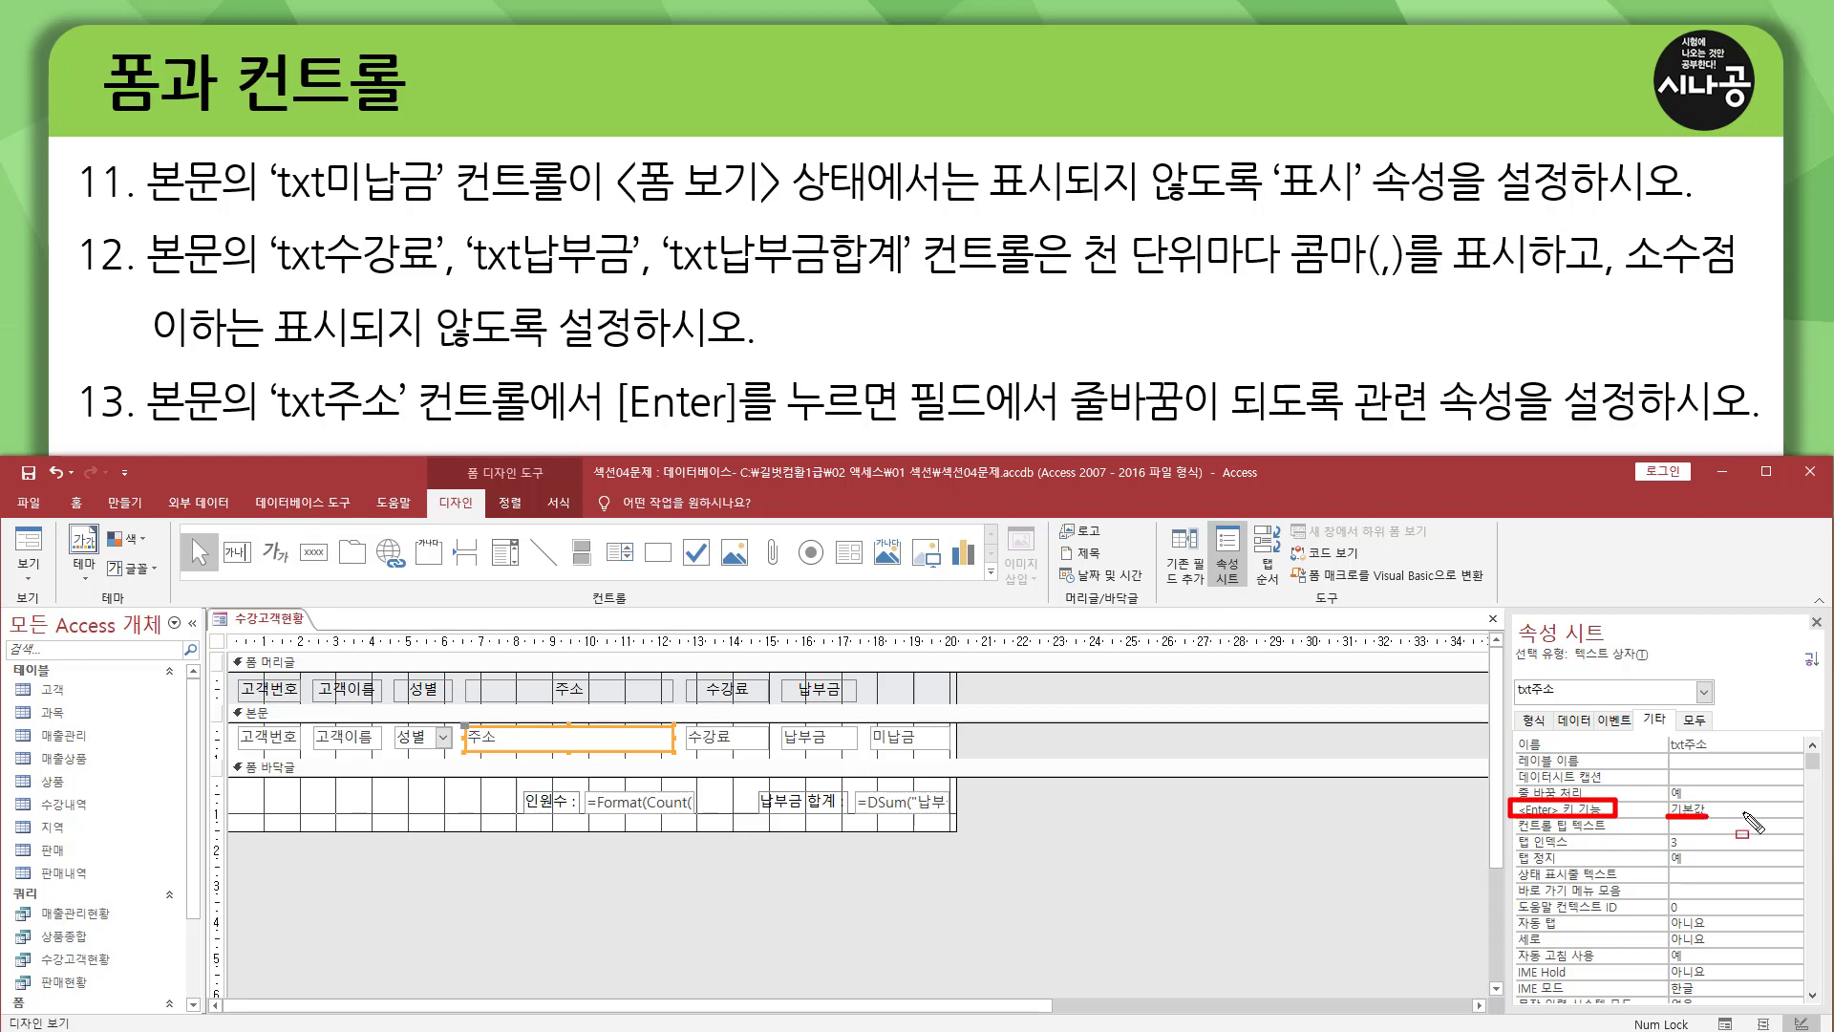
left_click(1754, 812)
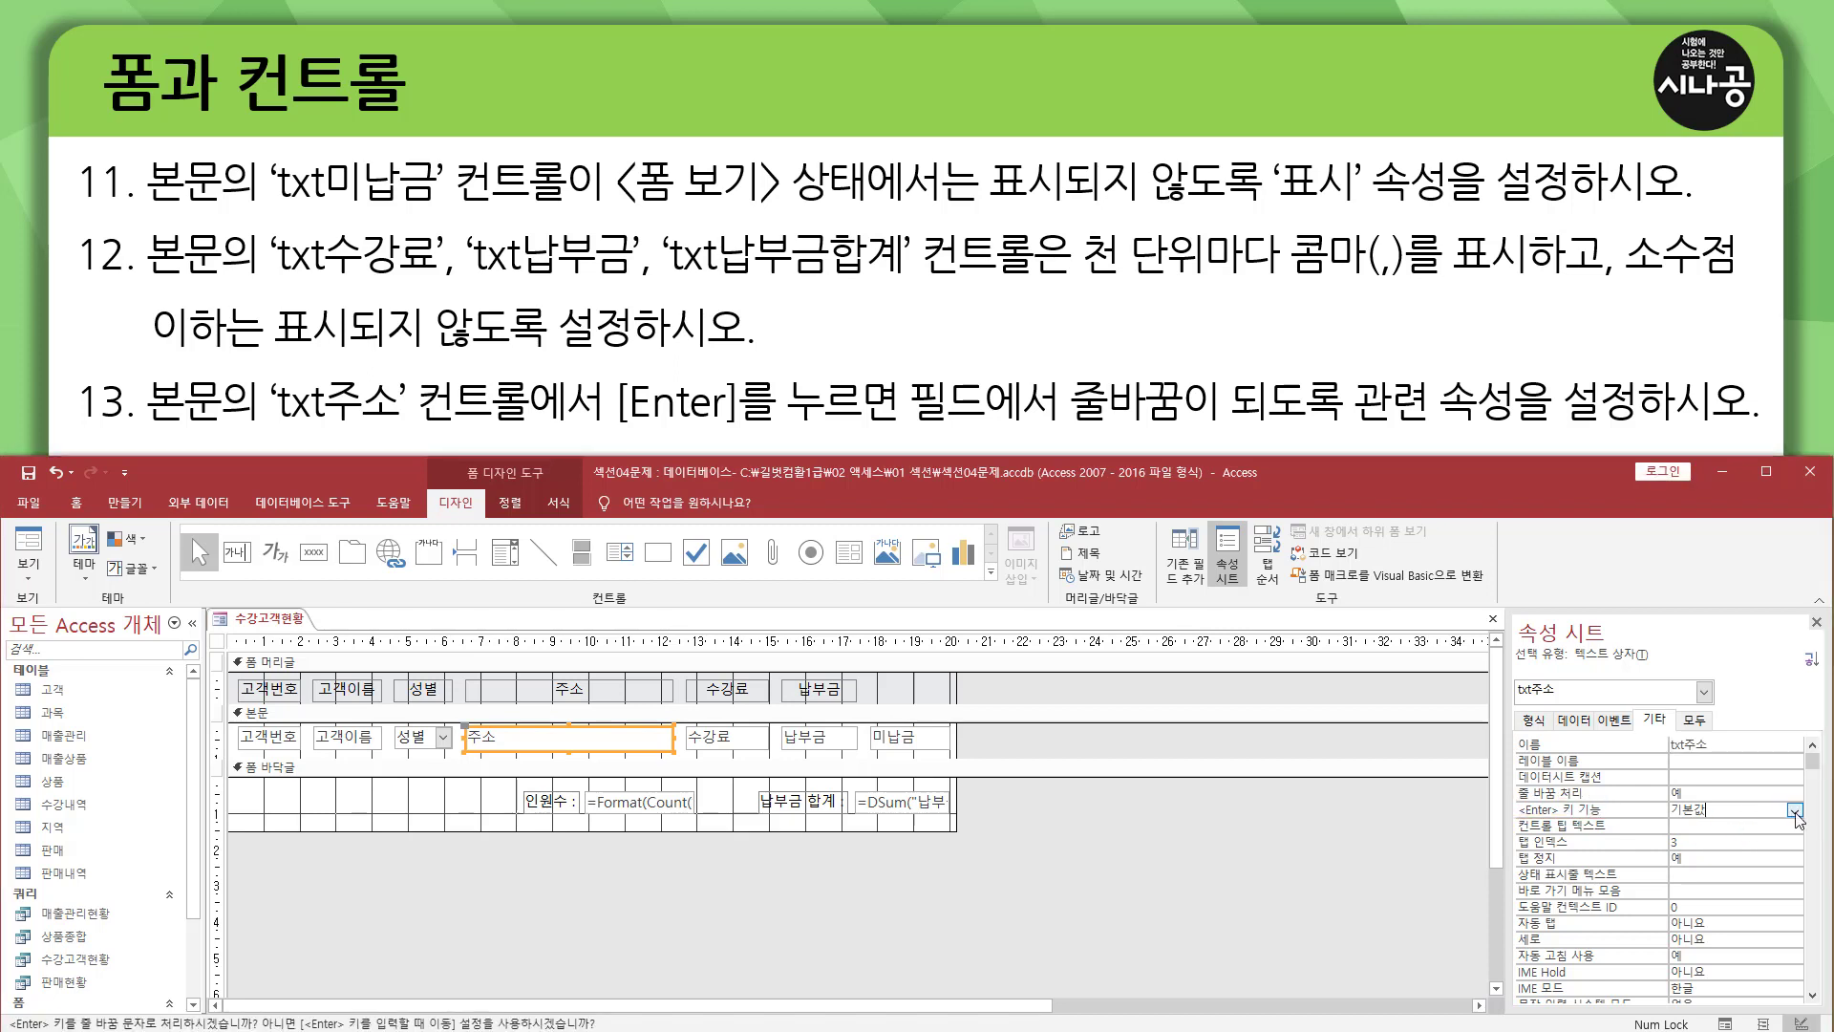
left_click(1796, 812)
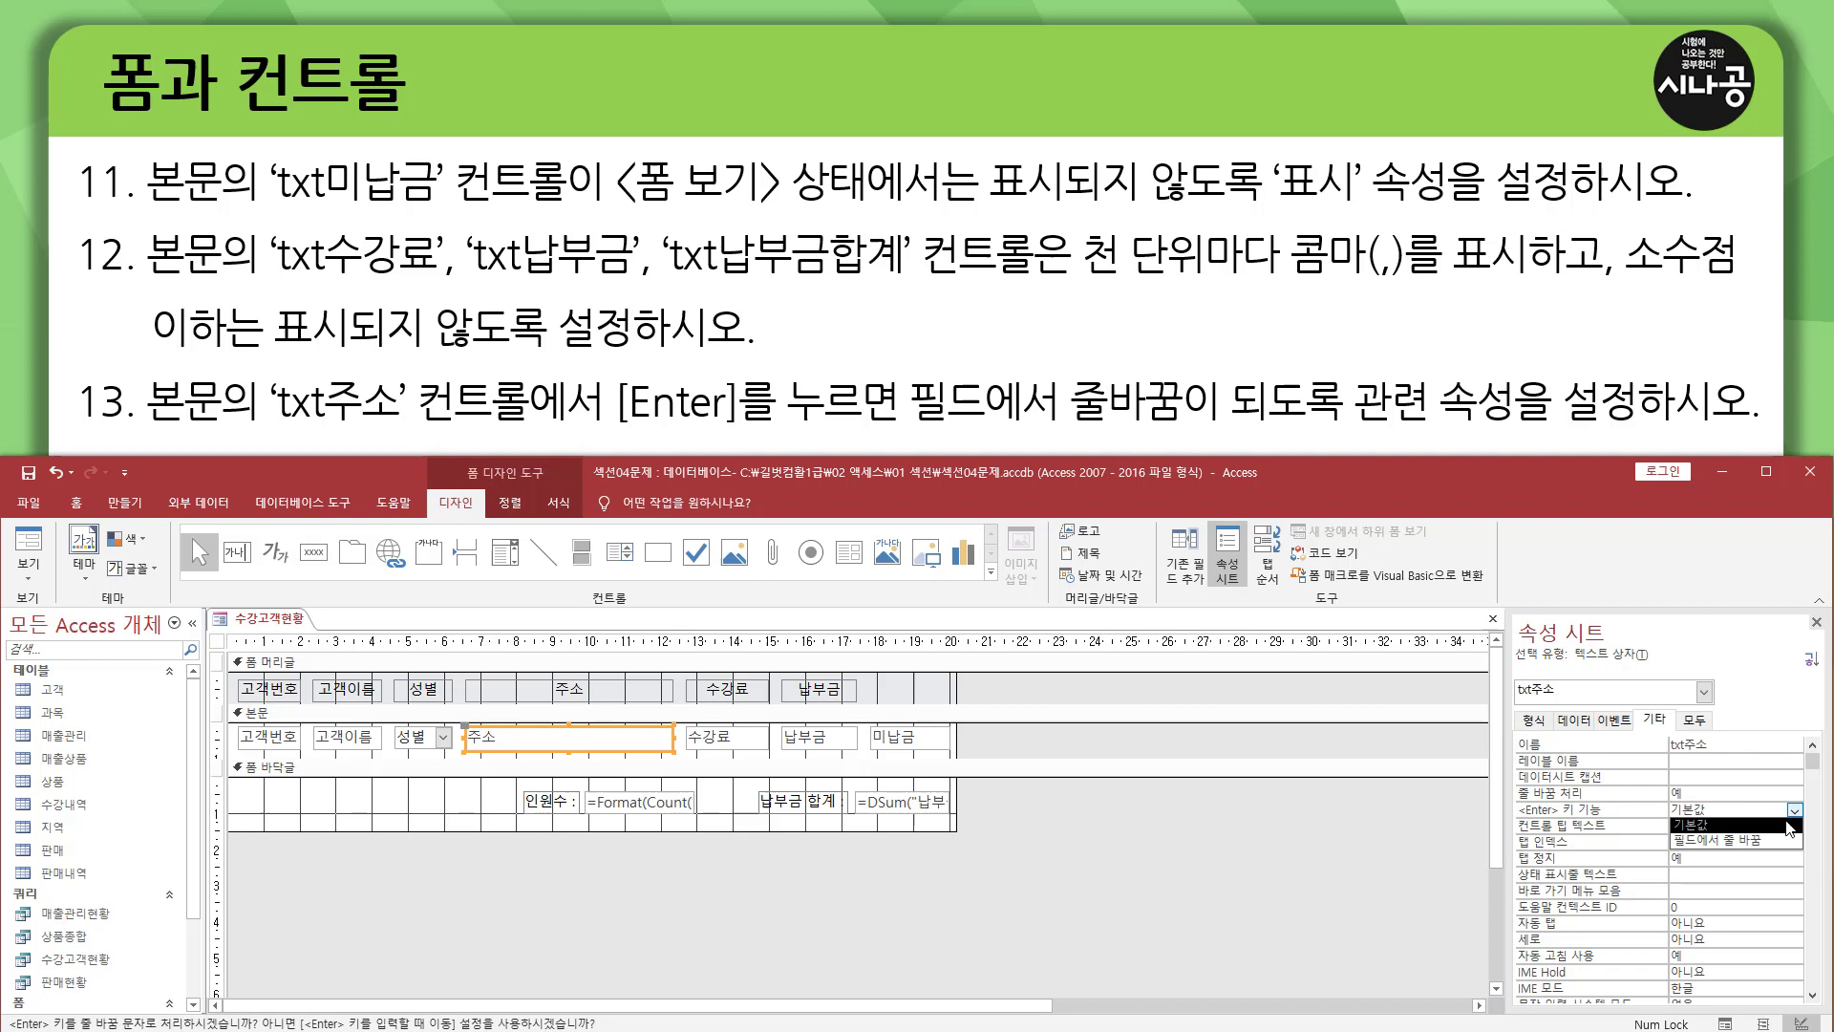
left_click(1746, 840)
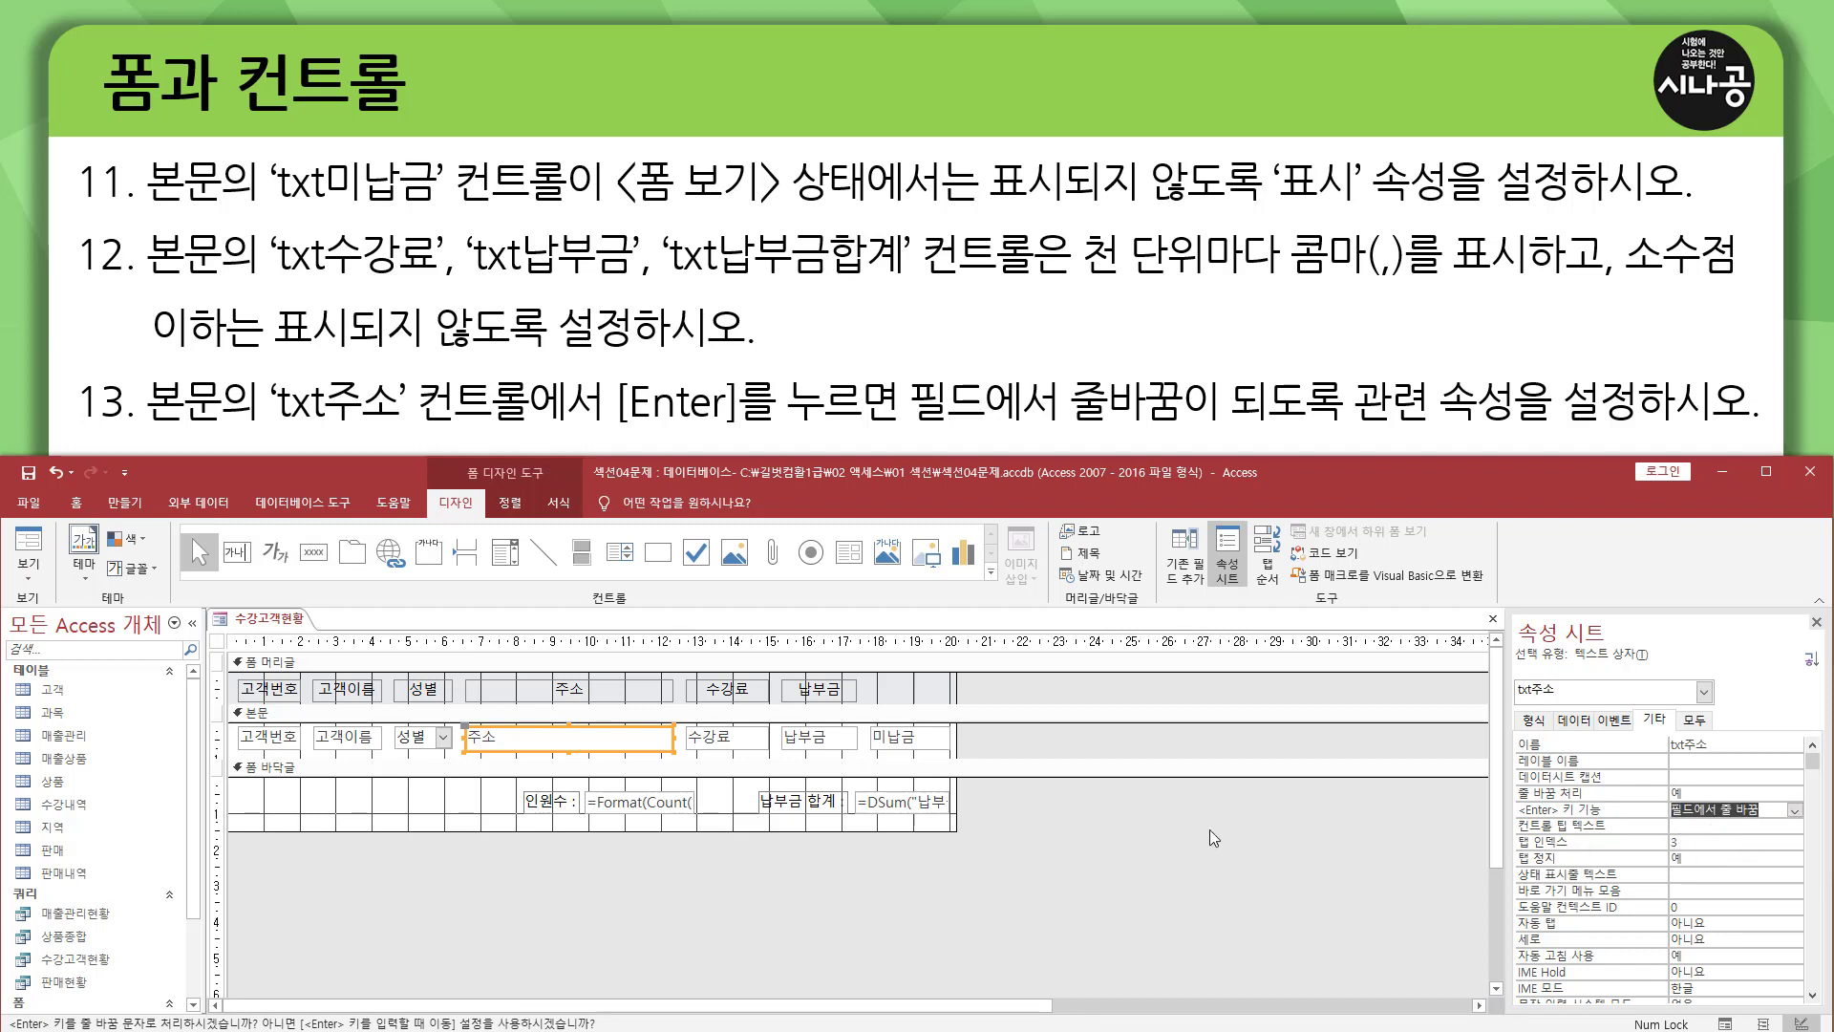
left_click(1816, 623)
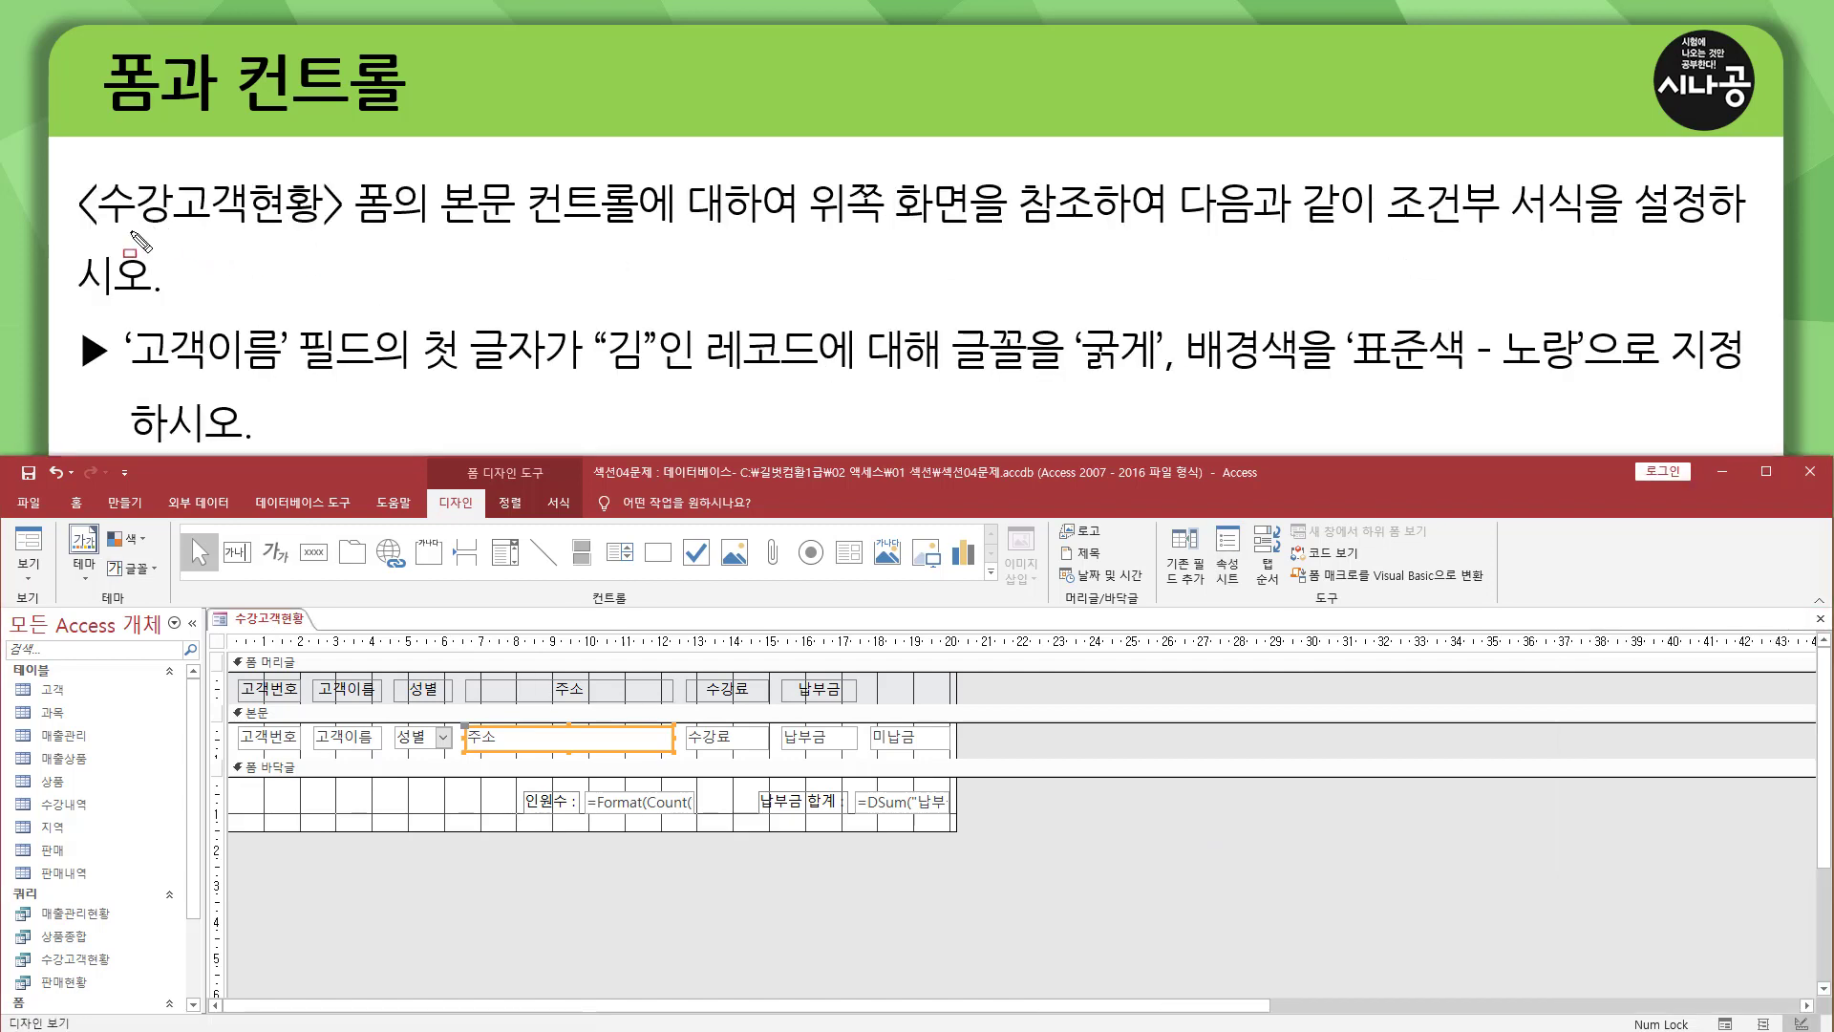
left_click_drag(67, 170, 400, 237)
left_click_drag(224, 608, 320, 632)
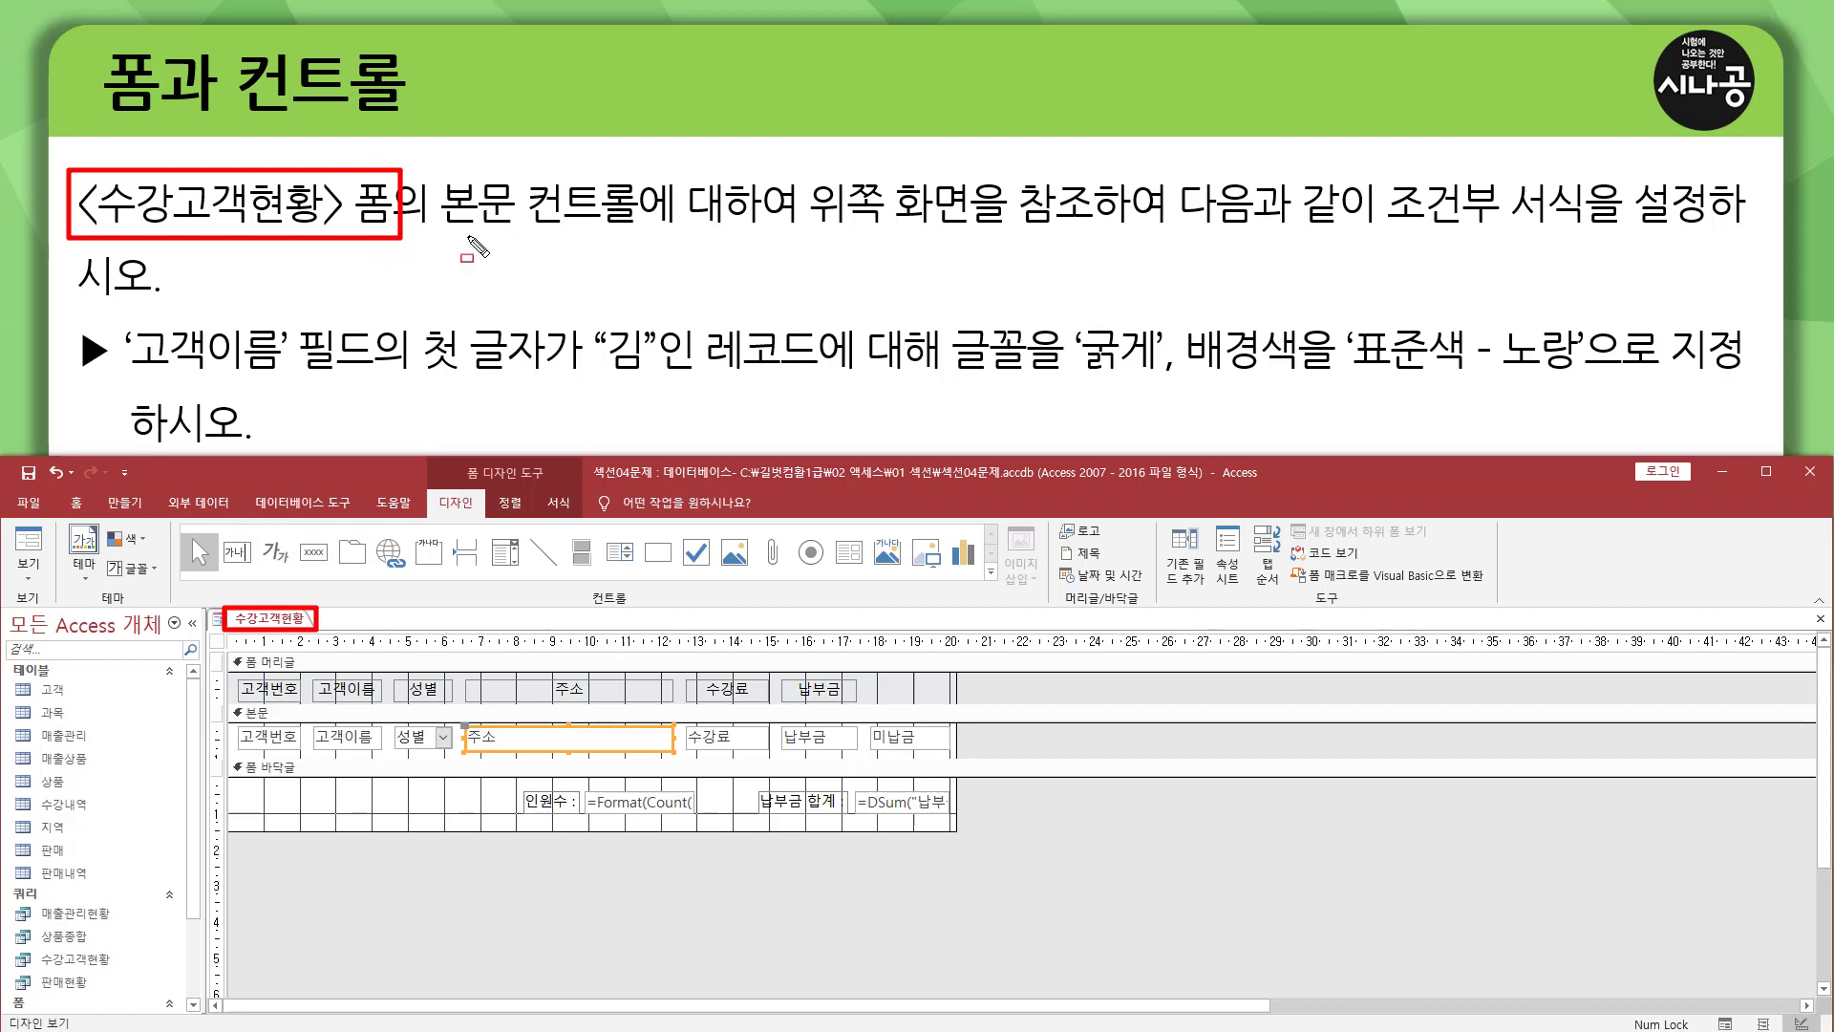
left_click_drag(440, 232, 664, 234)
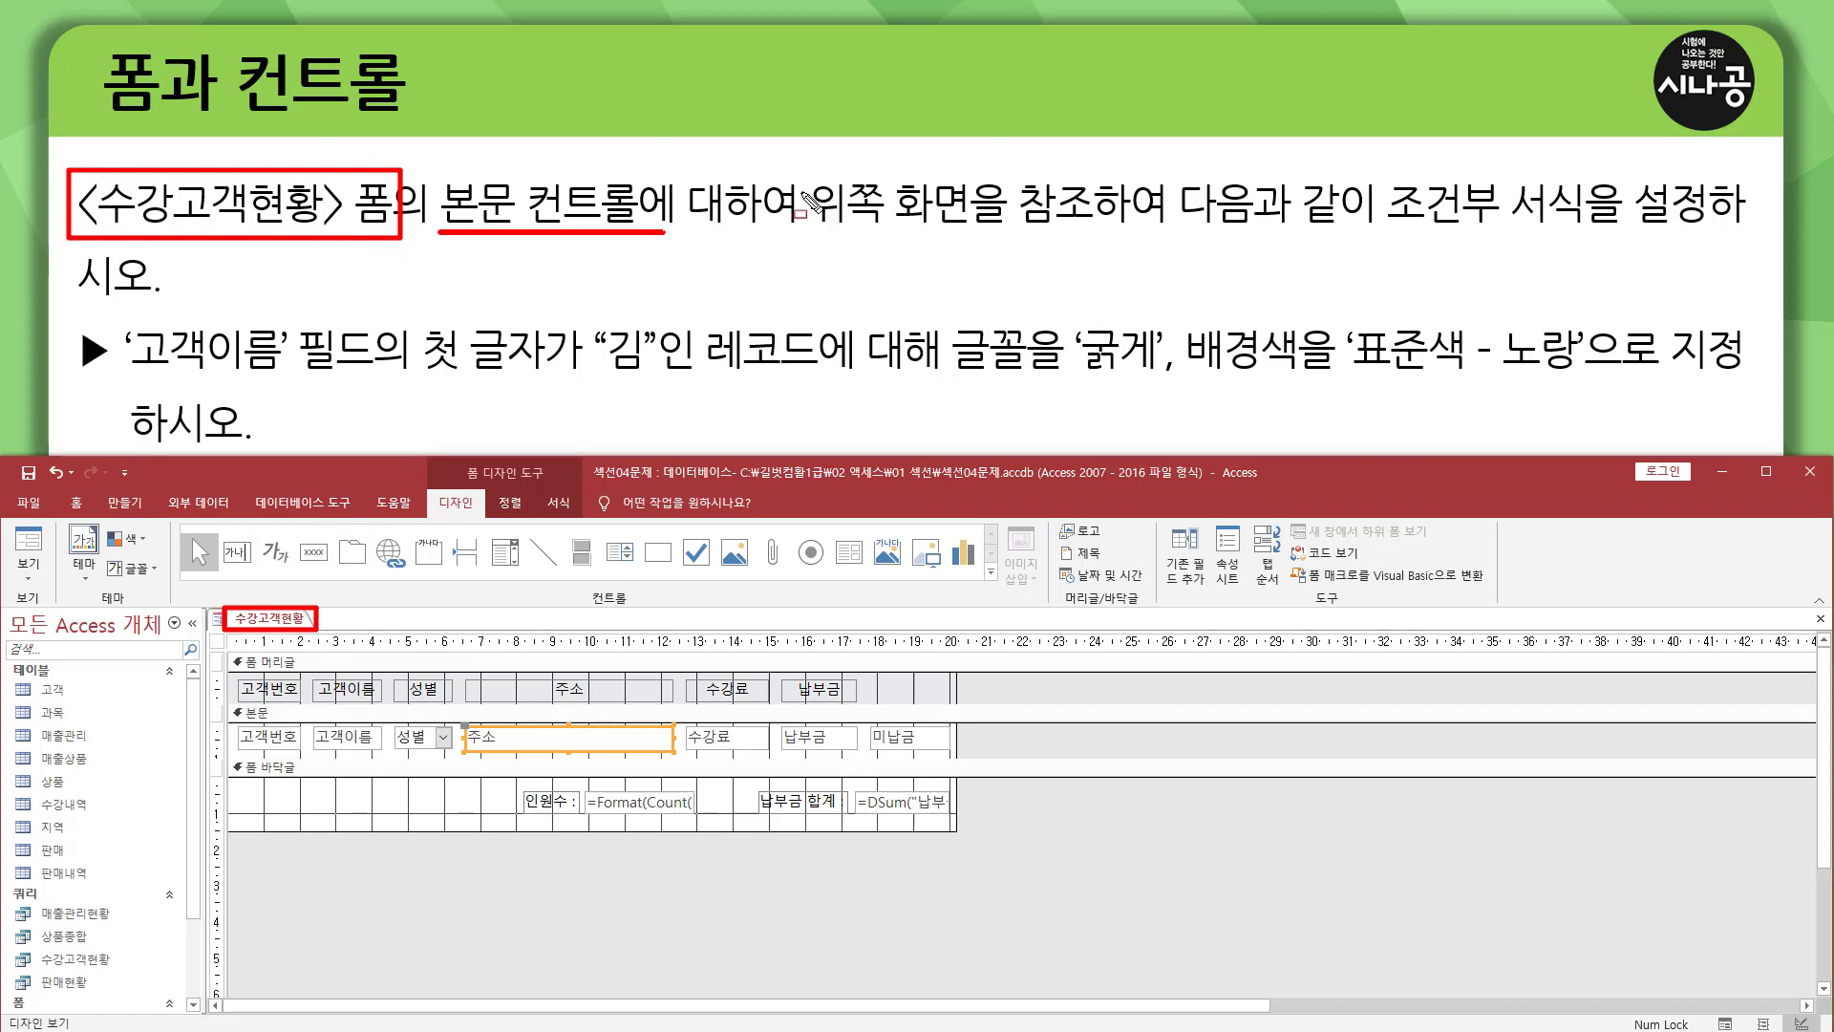
mouse_move(793, 170)
left_mouse_down()
mouse_move(824, 206)
mouse_move(1376, 232)
left_mouse_up()
mouse_move(1383, 170)
left_mouse_down()
mouse_move(1473, 235)
mouse_move(1729, 234)
left_mouse_up()
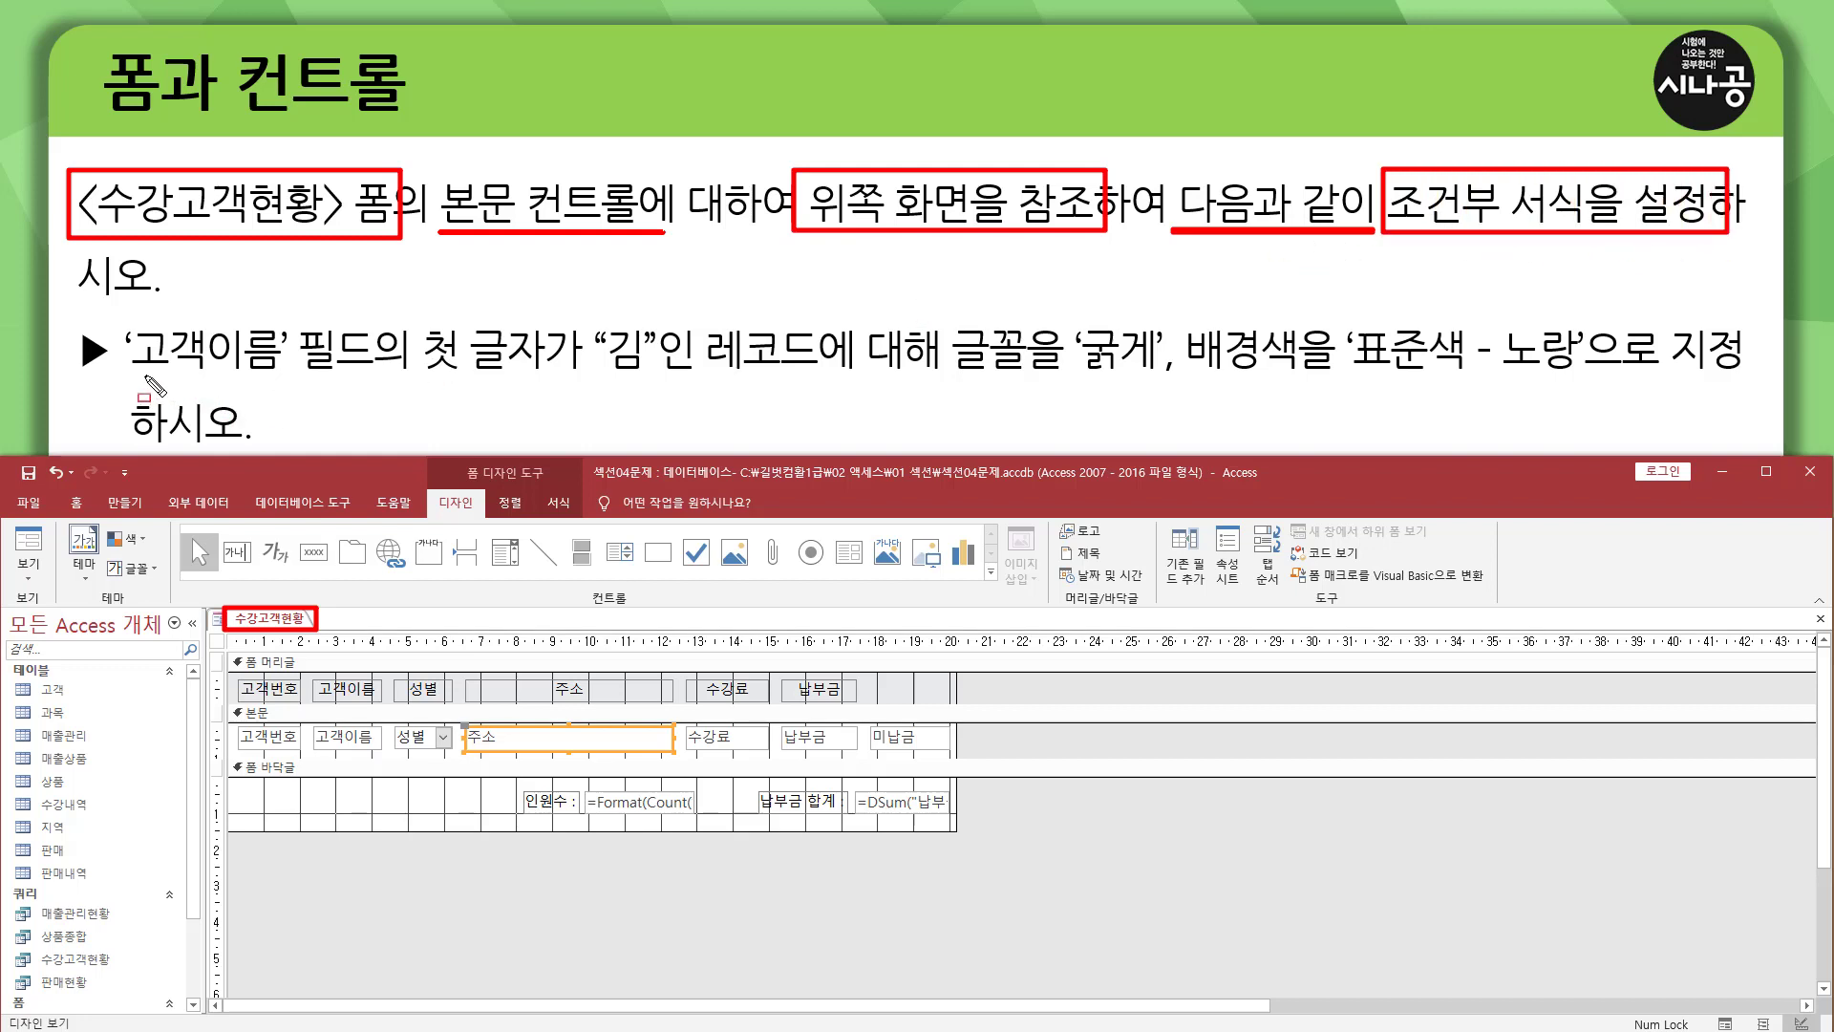
left_click_drag(129, 375, 411, 378)
mouse_move(415, 306)
left_mouse_down()
mouse_move(452, 350)
mouse_move(567, 393)
mouse_move(946, 379)
left_mouse_up()
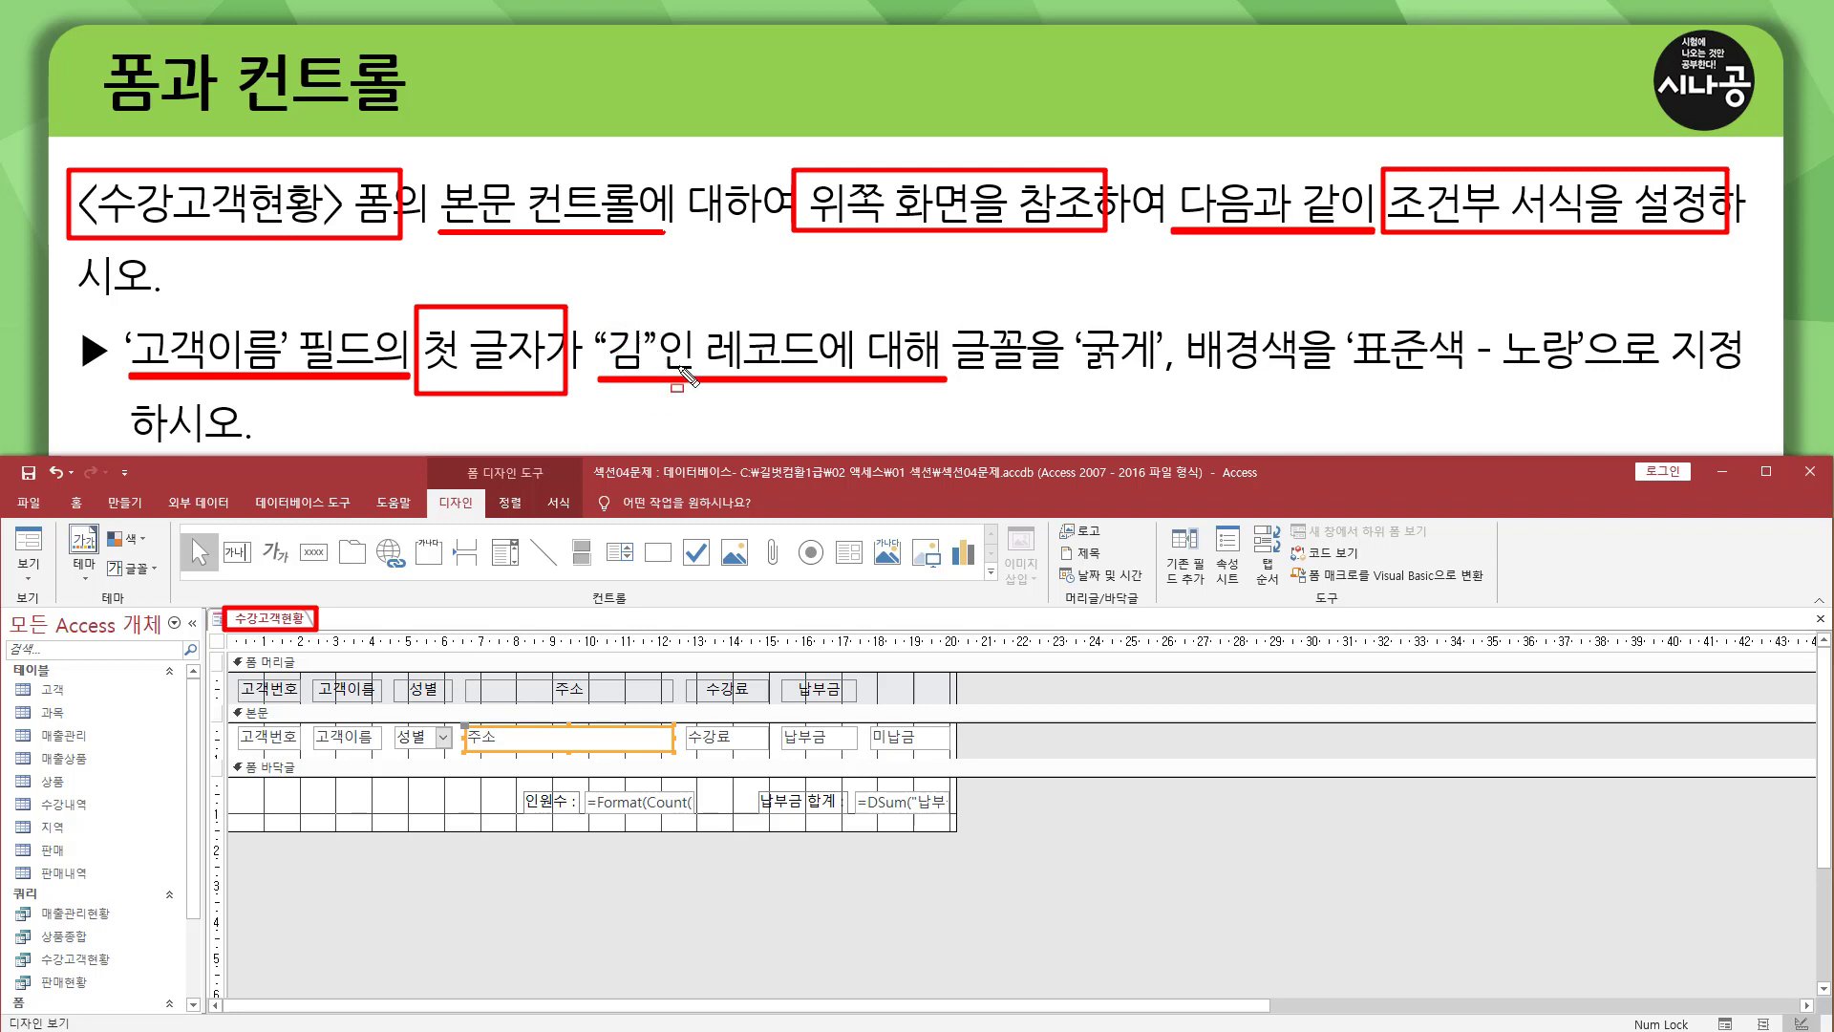
mouse_move(950, 309)
left_mouse_down()
mouse_move(1211, 384)
mouse_move(1582, 384)
left_mouse_up()
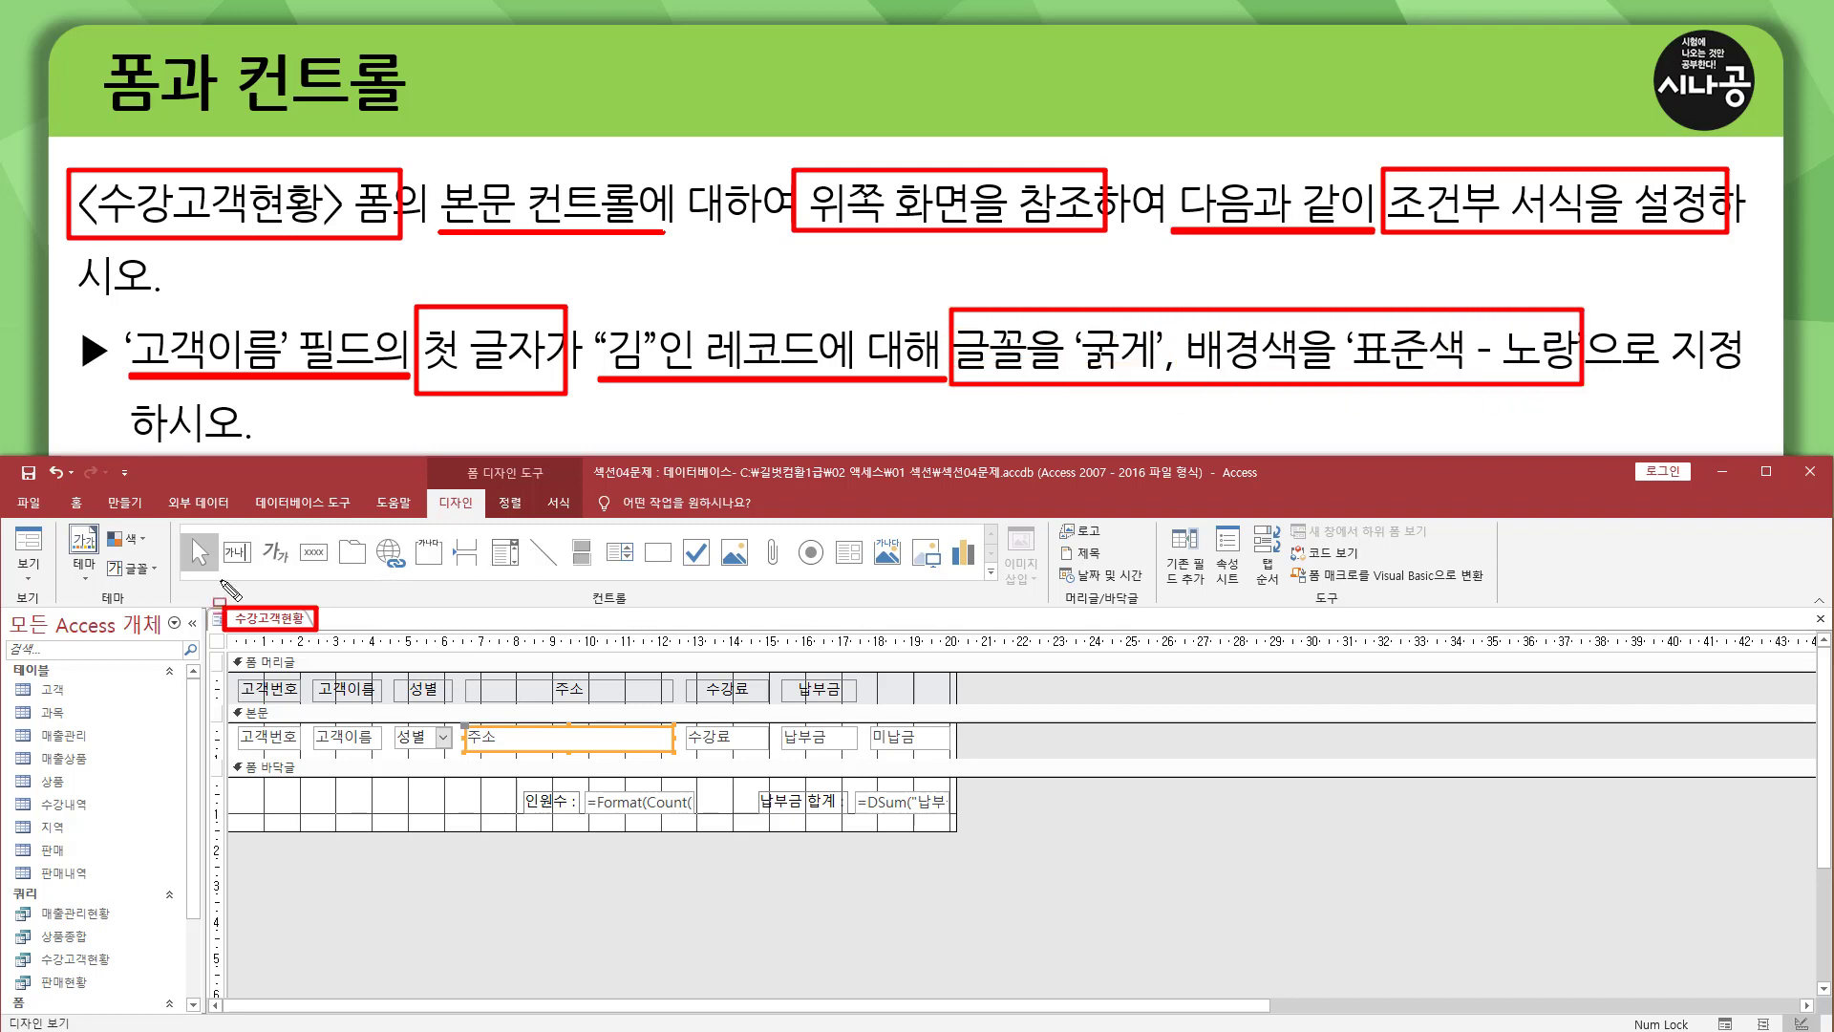
key("Escape")
Examine the 고객이름 values in form view for names beginning with 김, and return to design view.
left_click(31, 551)
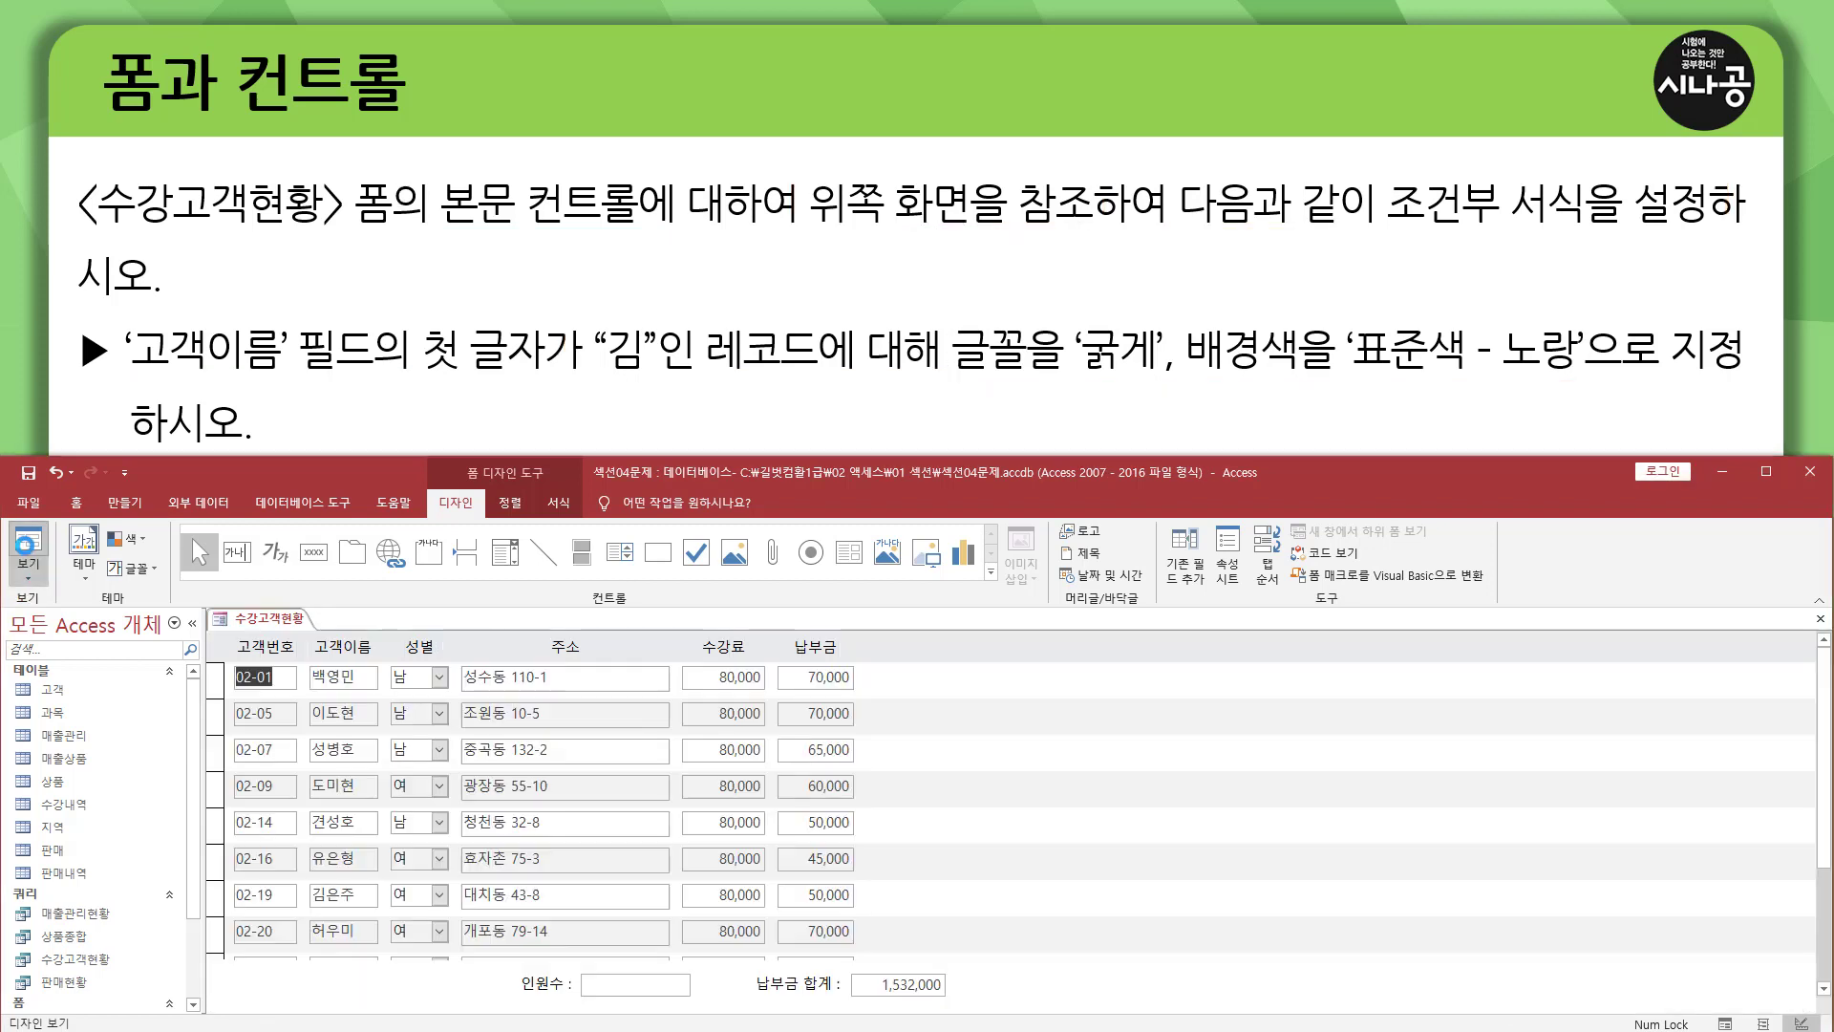
key("ctrl+shift+d")
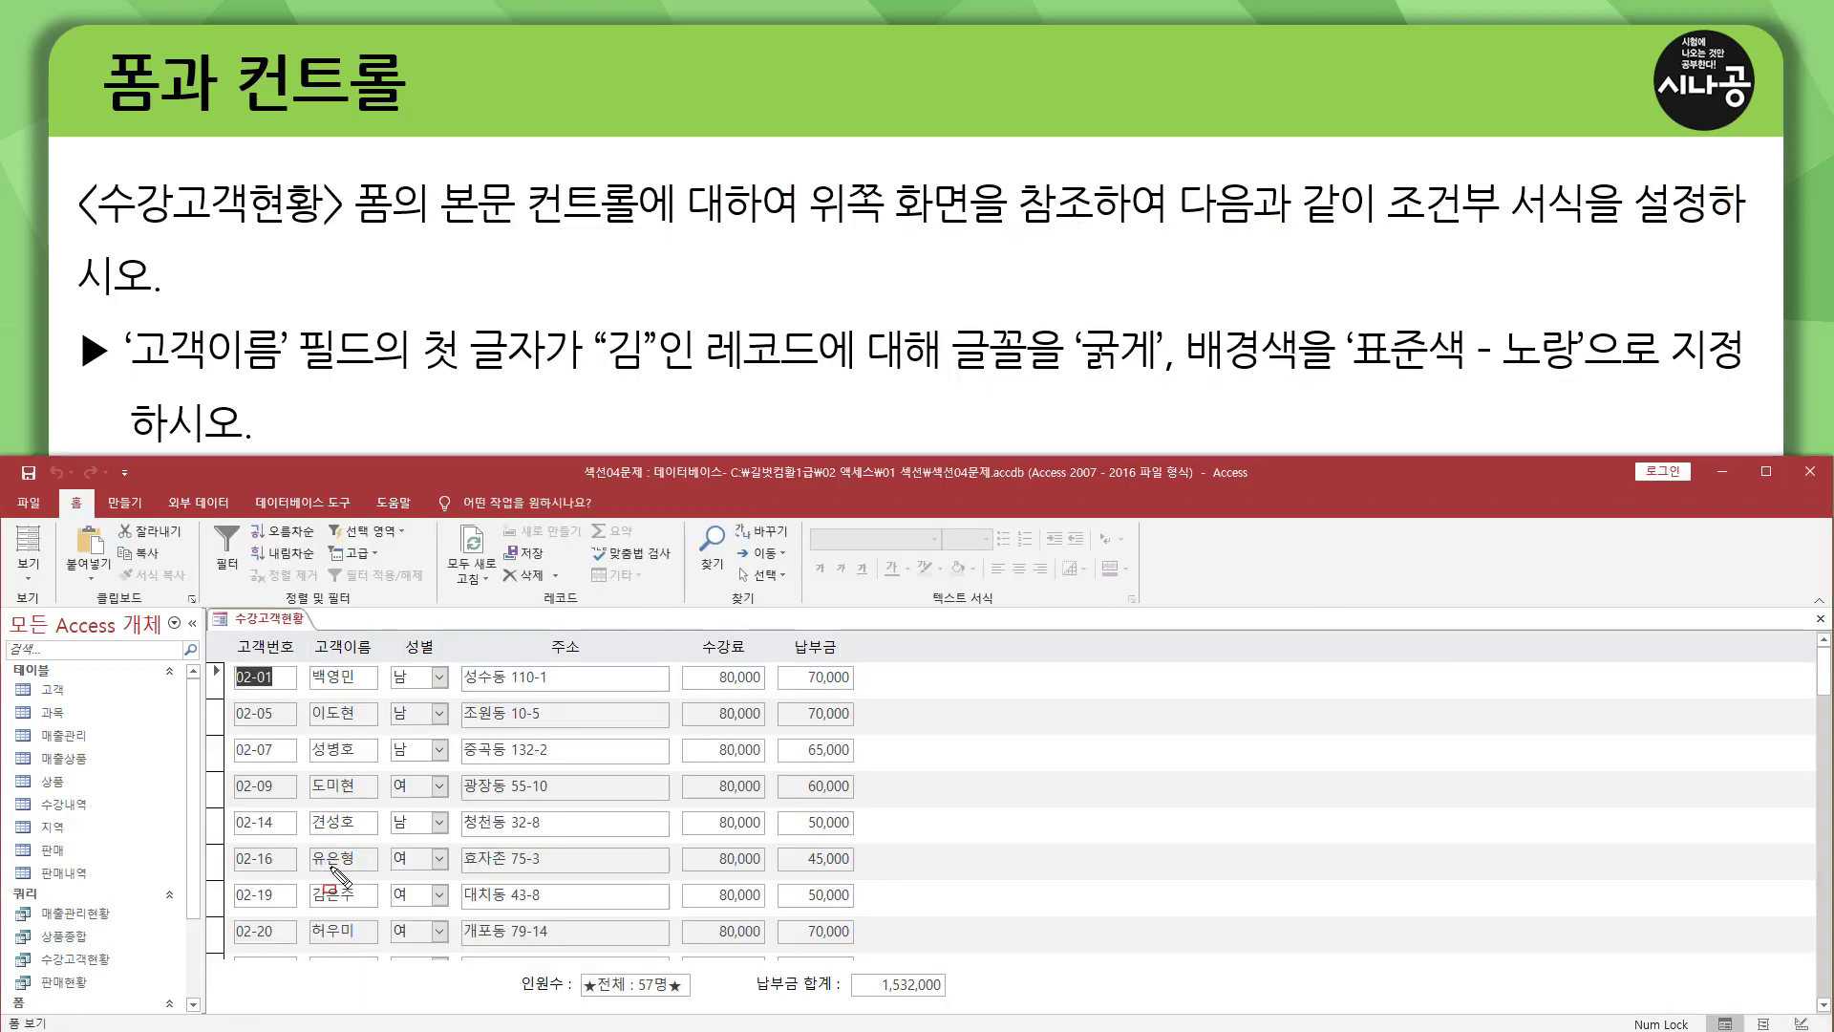
left_click_drag(308, 879, 334, 916)
key("Escape")
left_click_drag(1826, 679, 1823, 613)
left_click(28, 581)
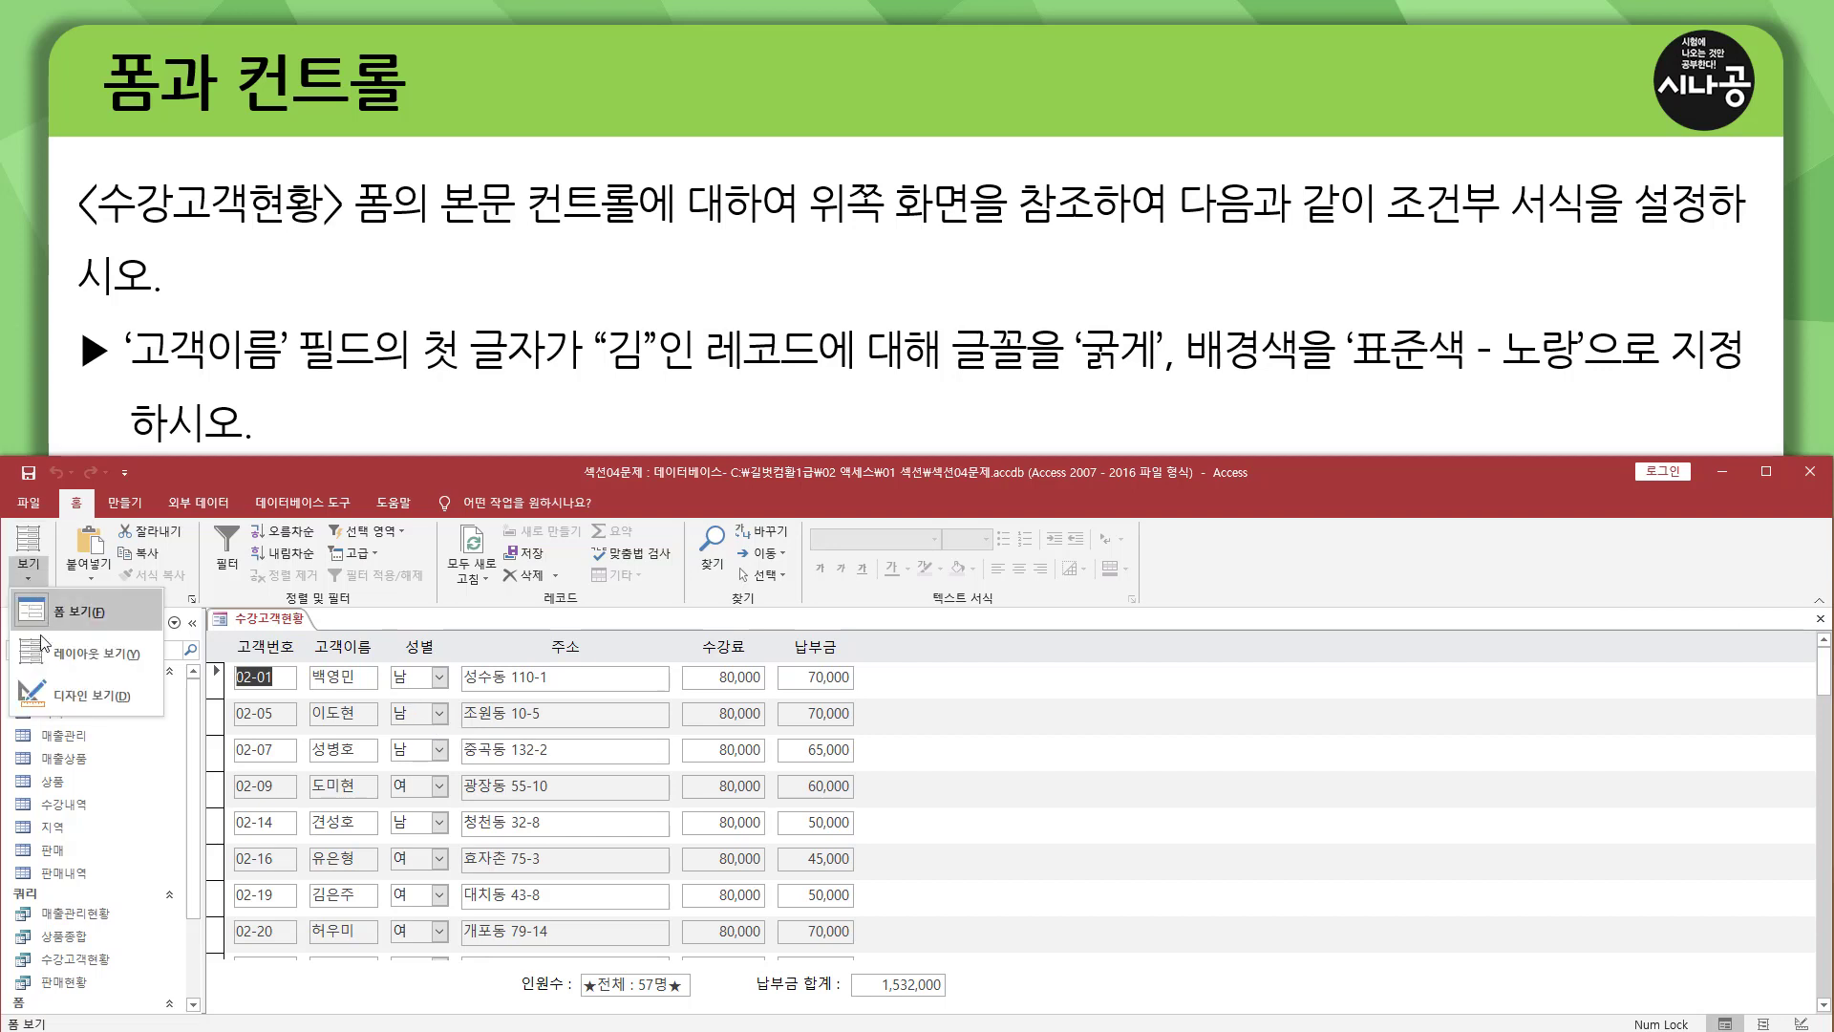
left_click(86, 696)
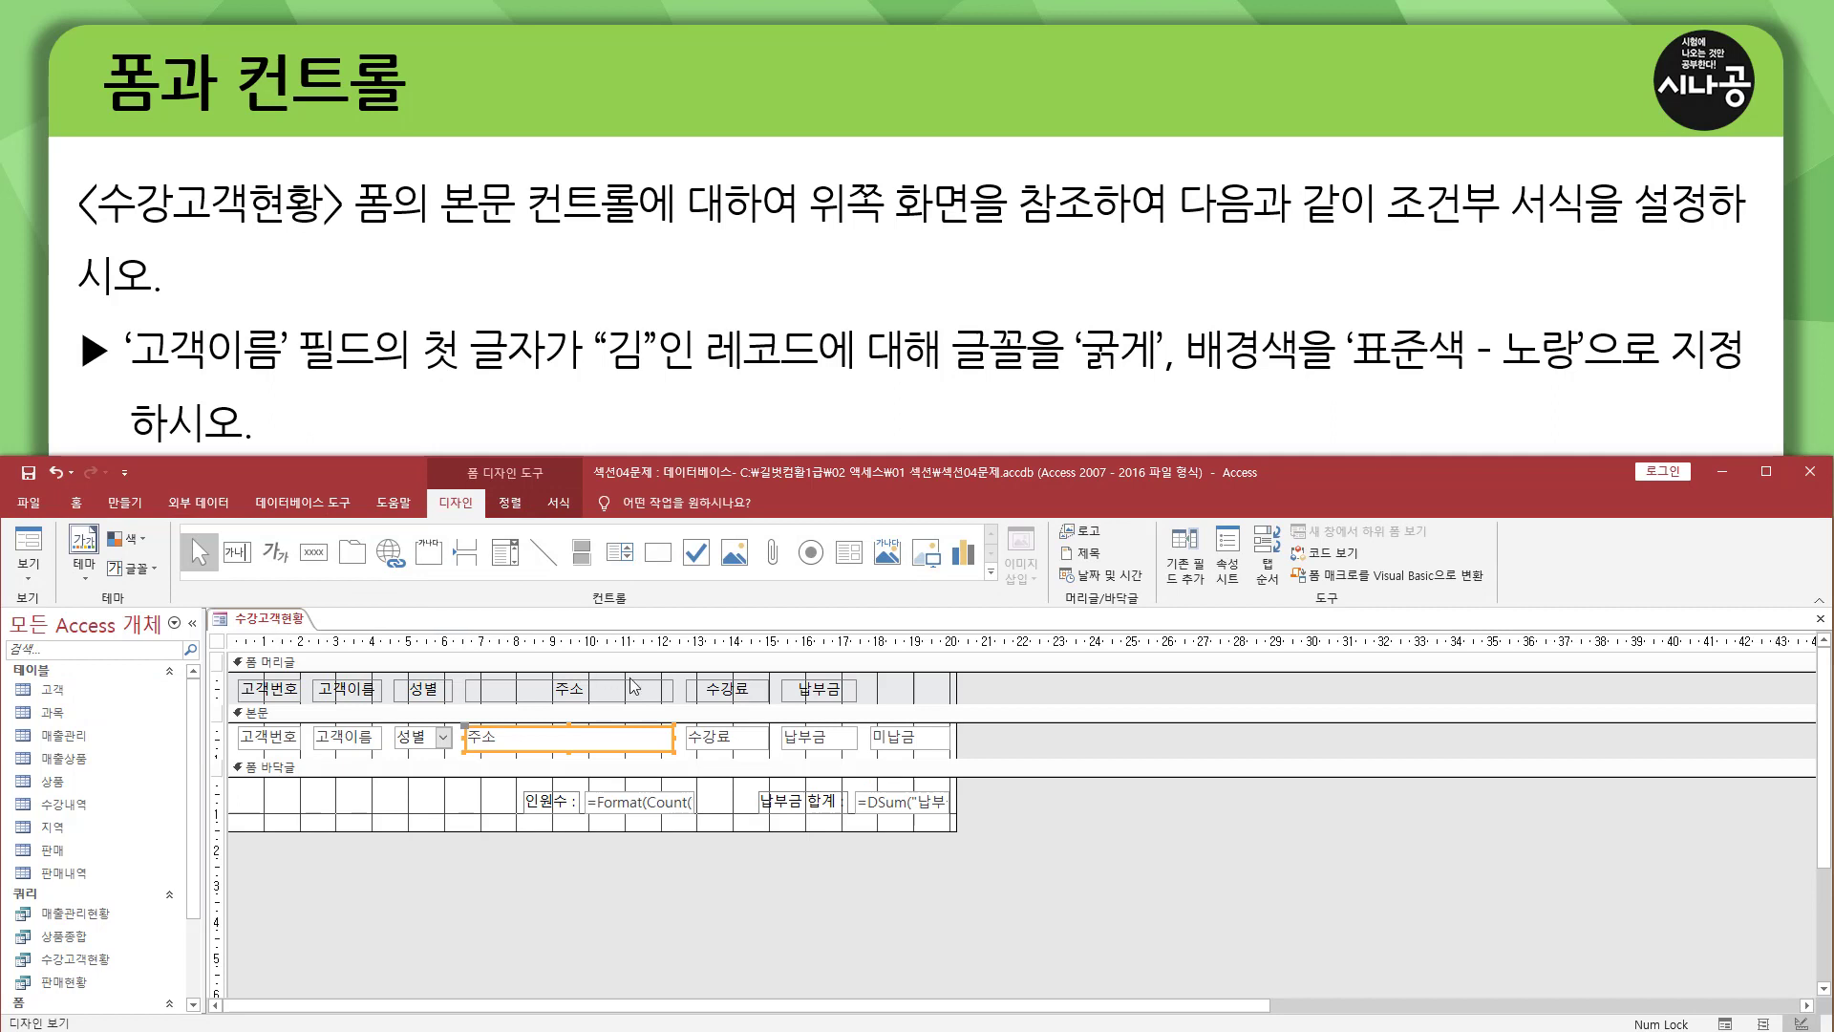
Select all the controls in the 본문 section of the form.
left_click(423, 799)
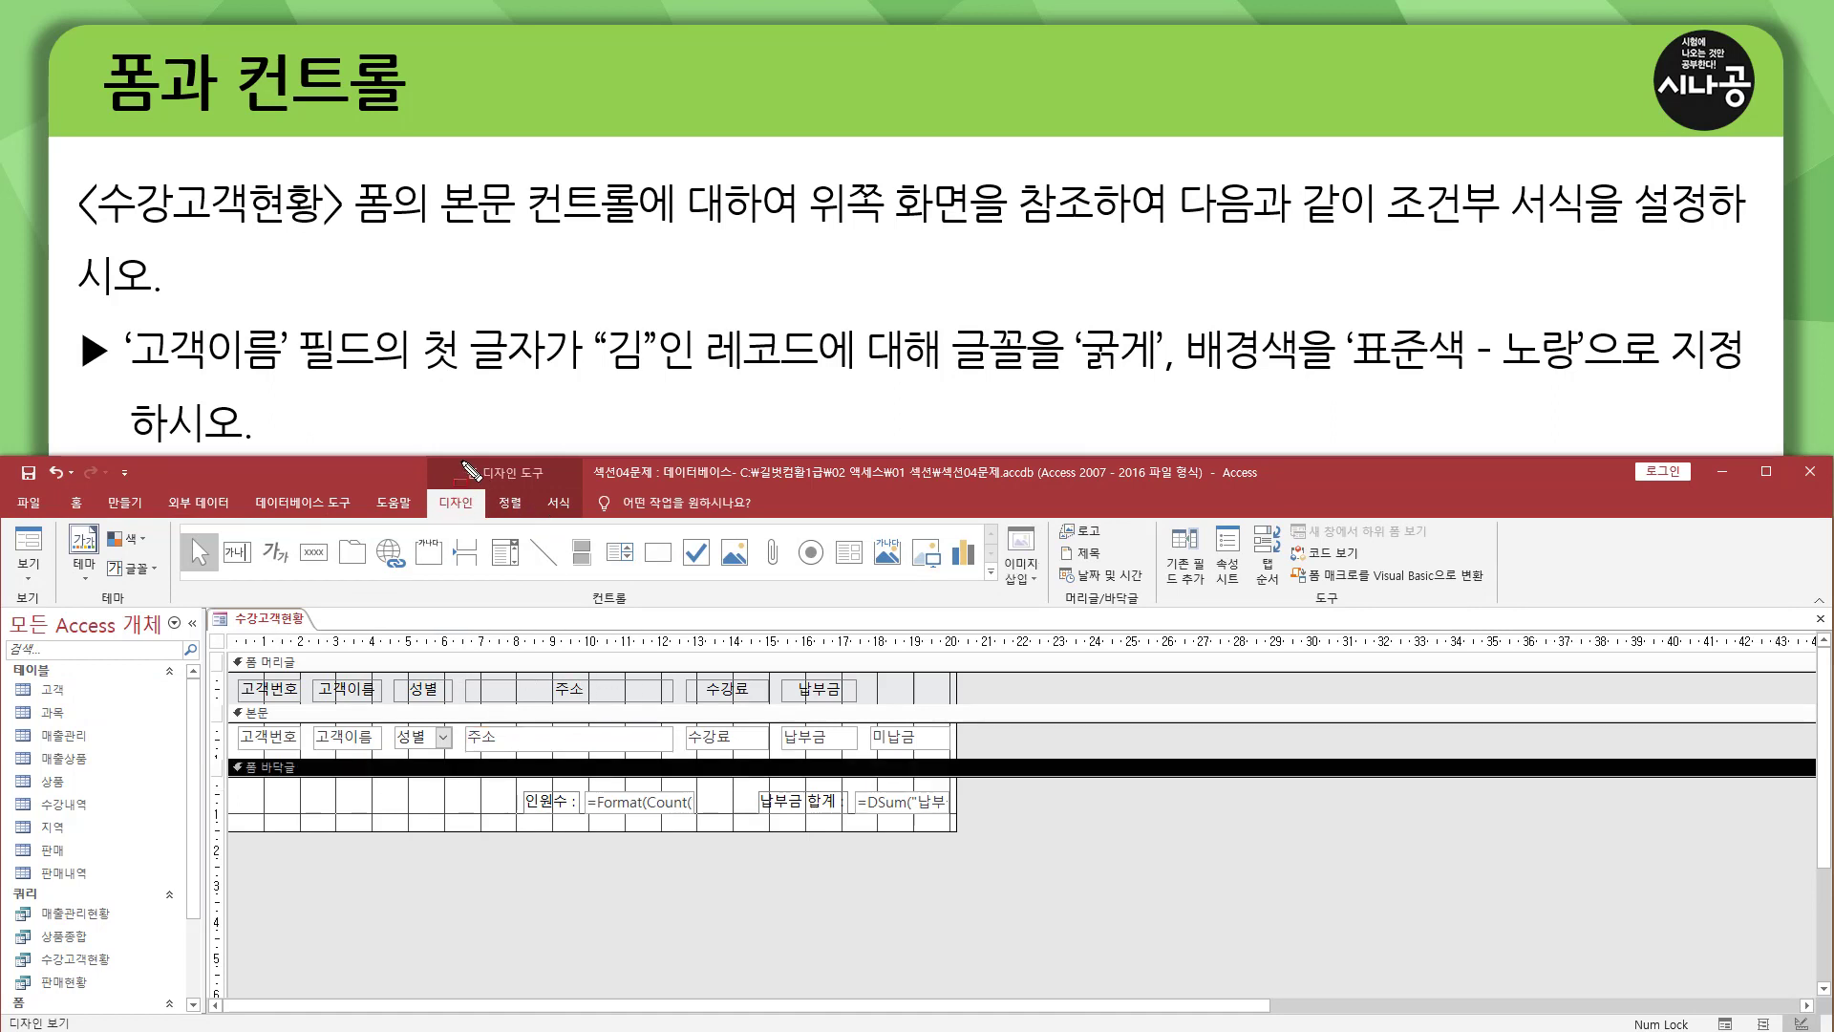
mouse_move(460, 461)
left_mouse_down()
mouse_move(555, 483)
mouse_move(579, 517)
left_mouse_up()
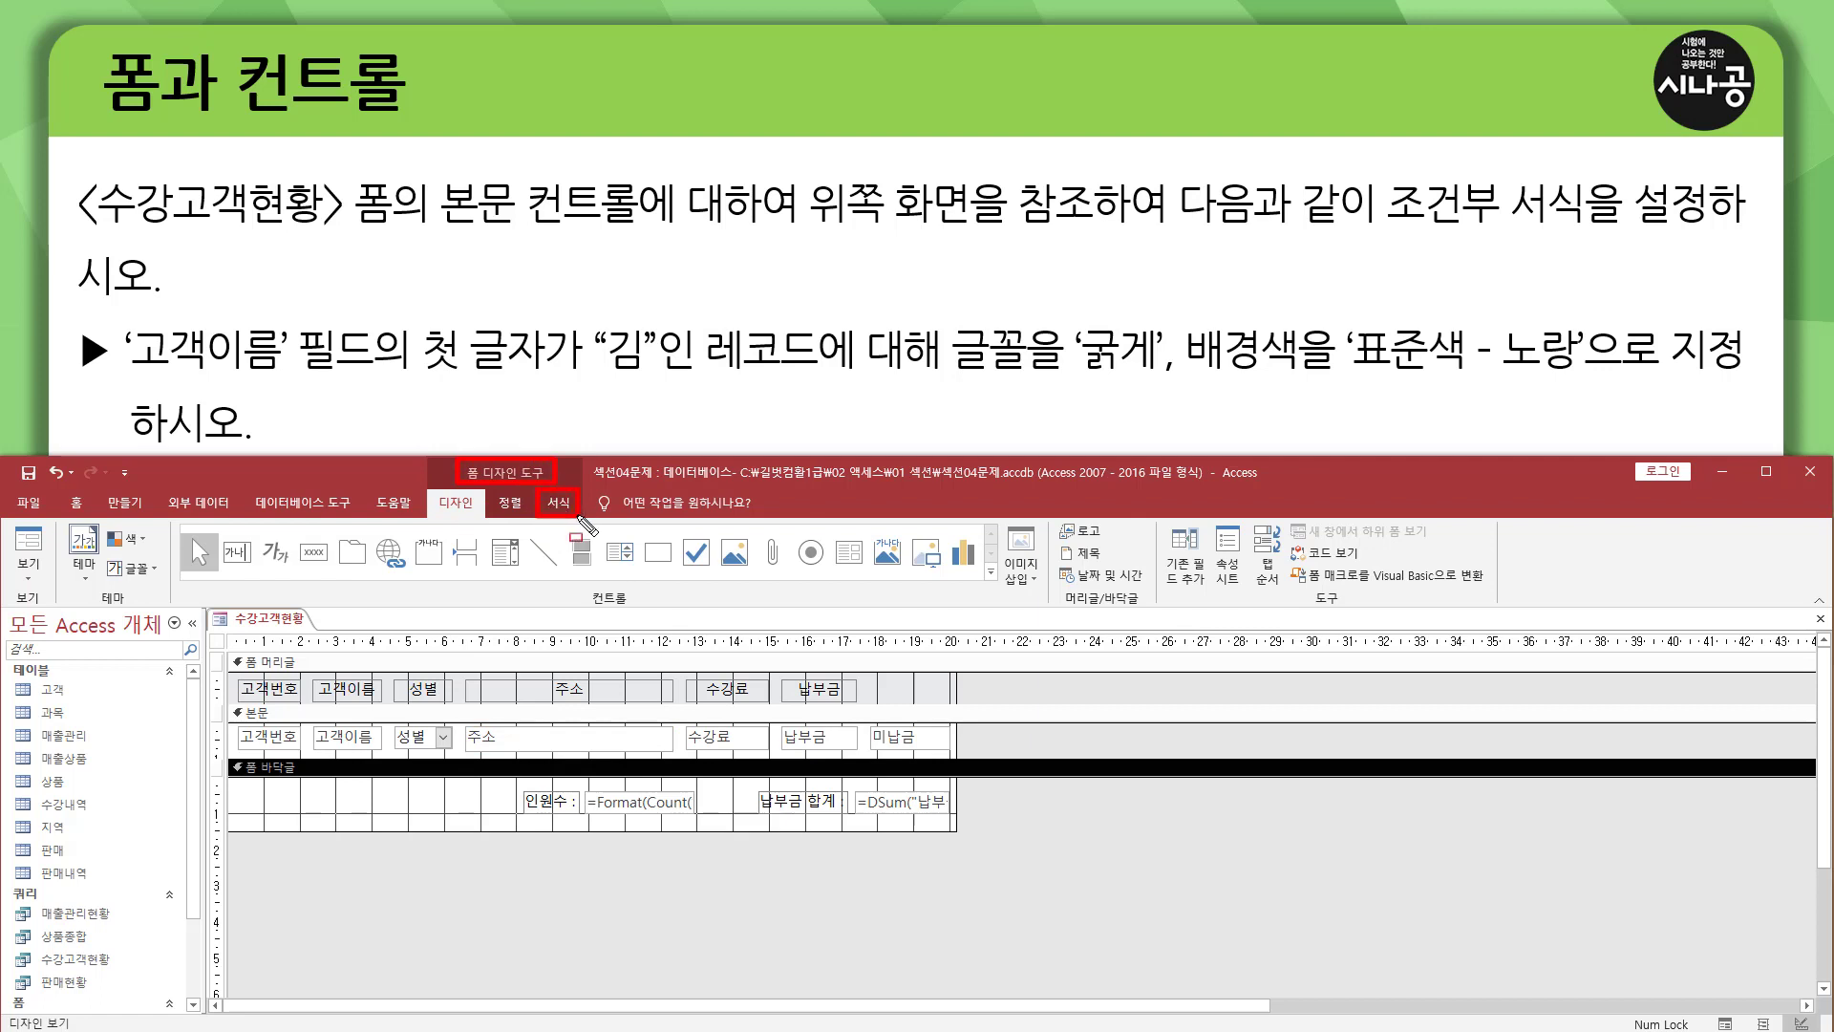
key("Escape")
left_click(564, 509)
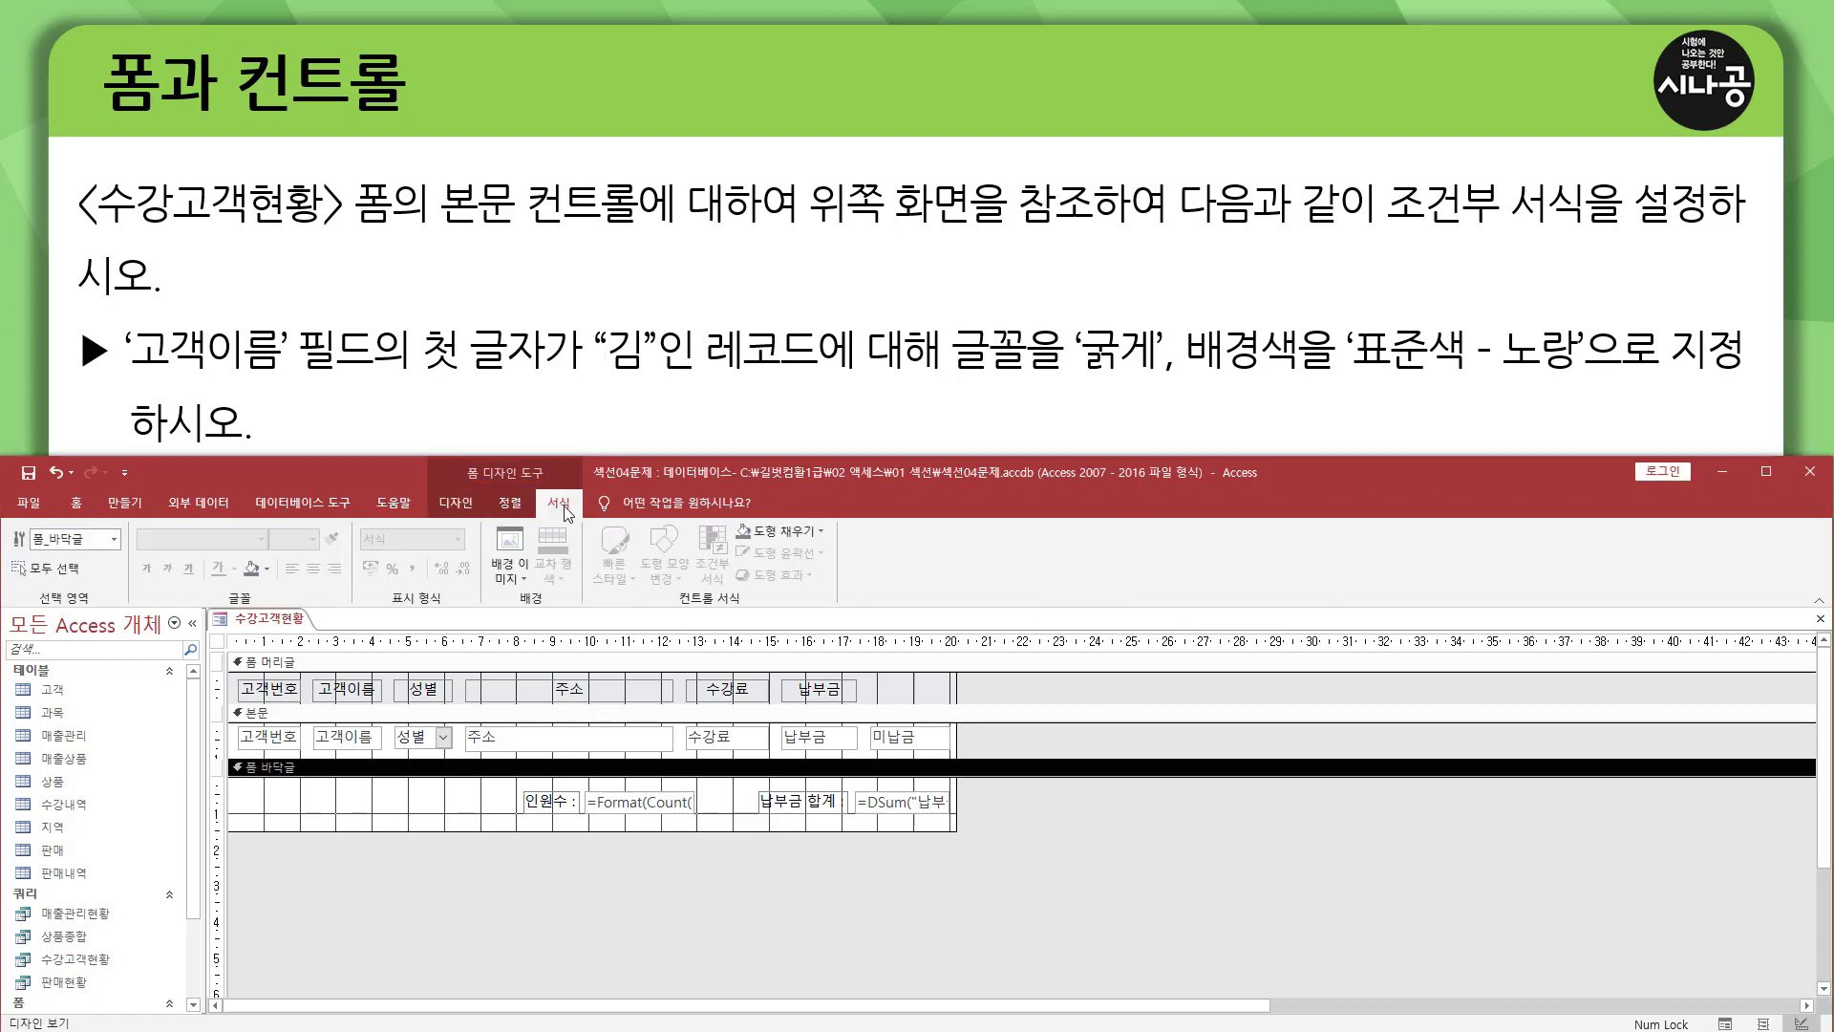
left_click_drag(694, 520, 738, 596)
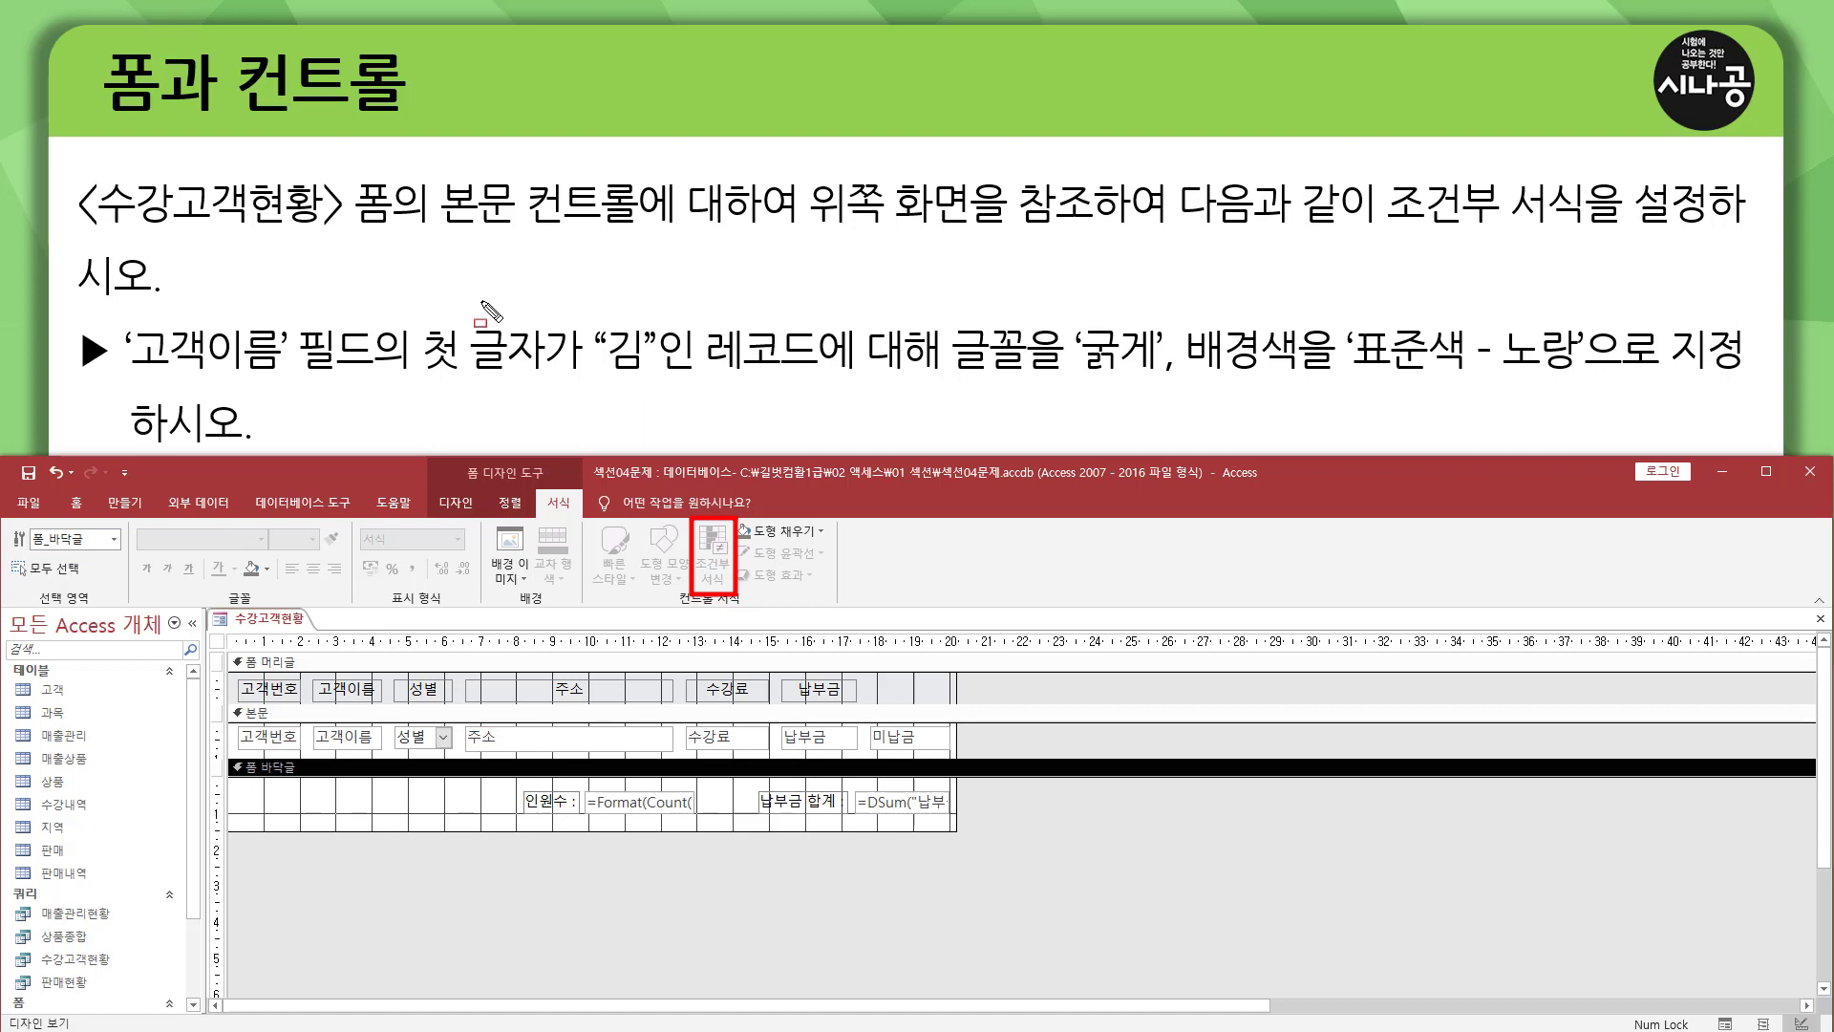
mouse_move(423, 174)
left_mouse_down()
mouse_move(602, 232)
mouse_move(803, 232)
left_mouse_up()
key("Escape")
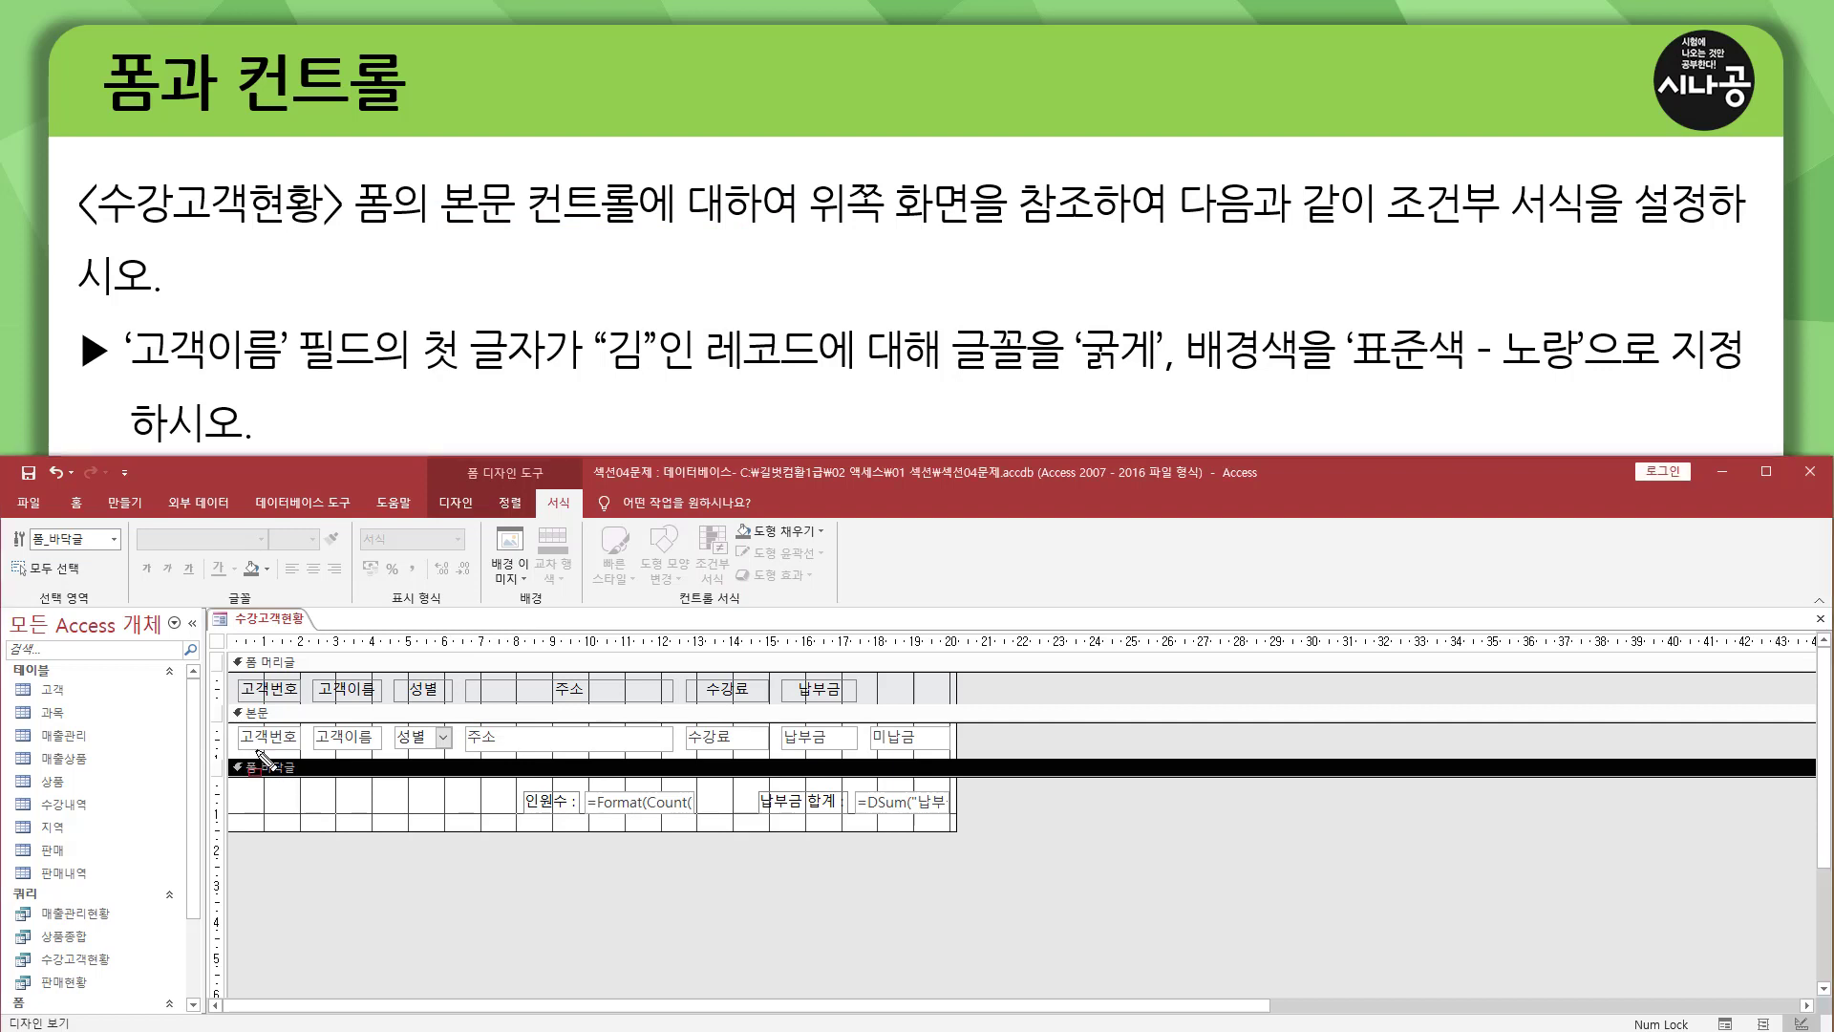
left_click_drag(231, 713, 973, 754)
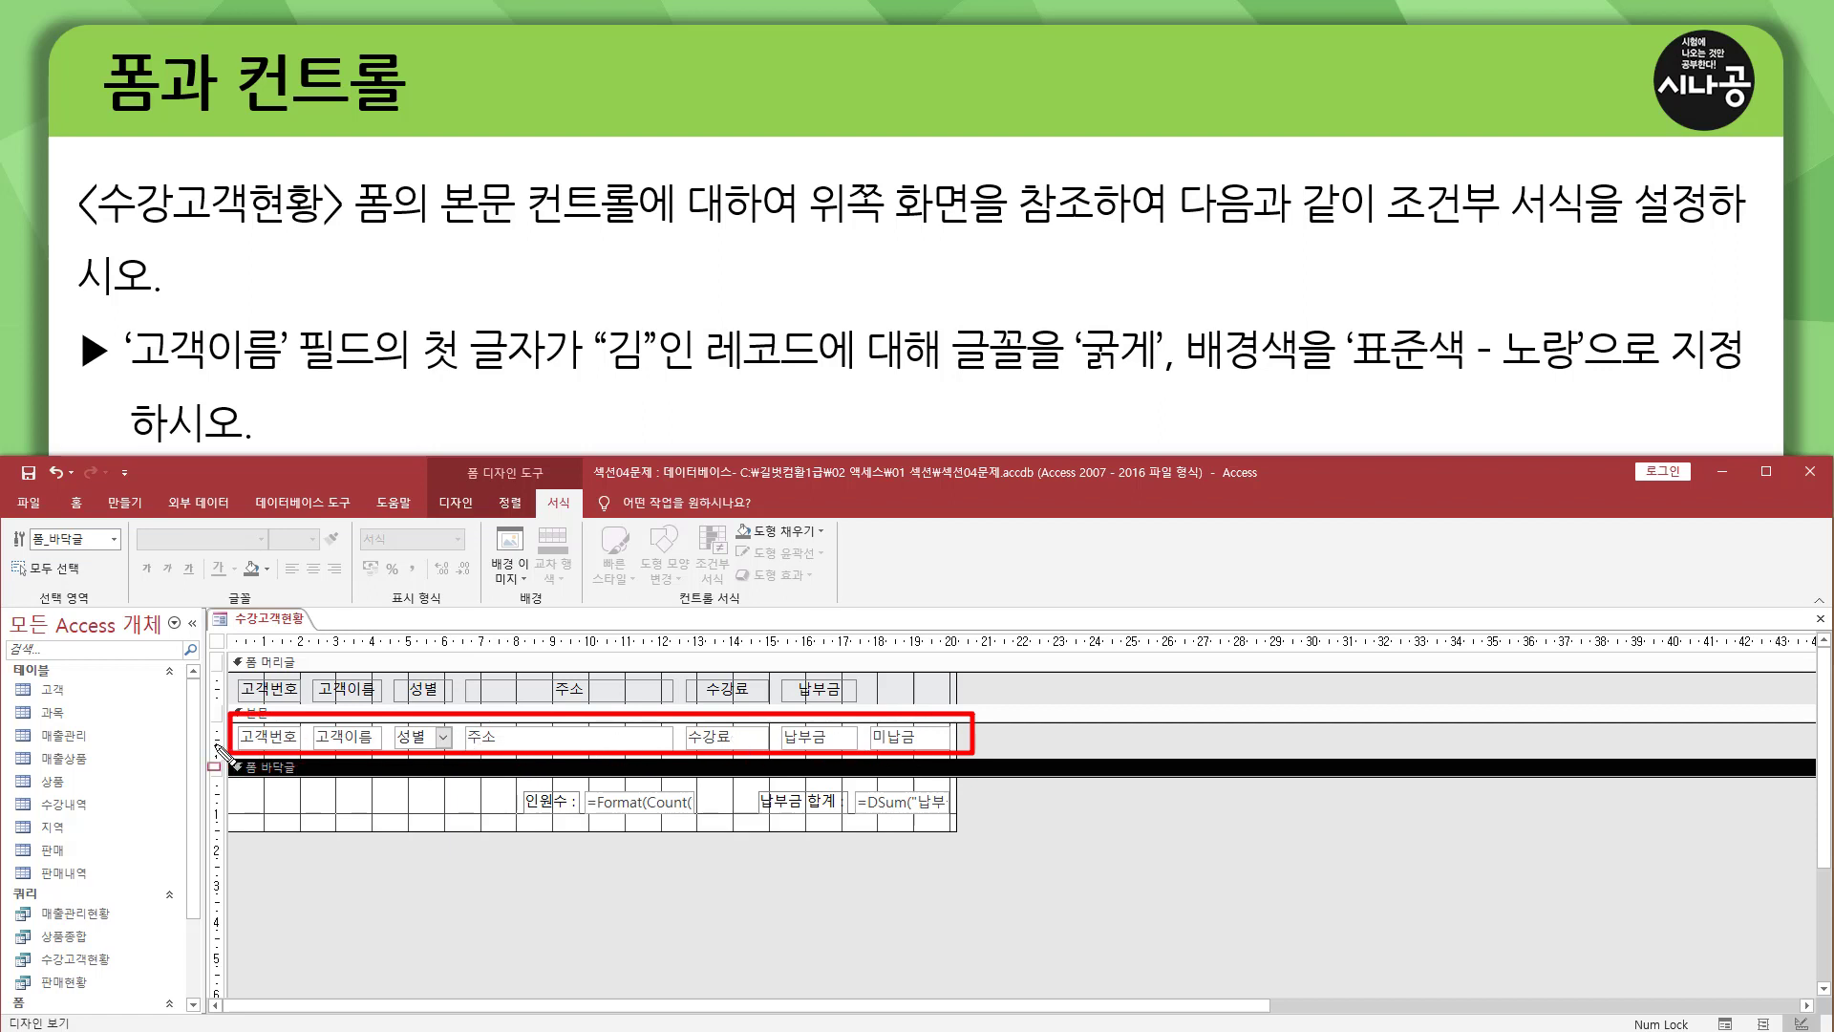
left_click_drag(208, 720, 223, 756)
left_click(218, 737)
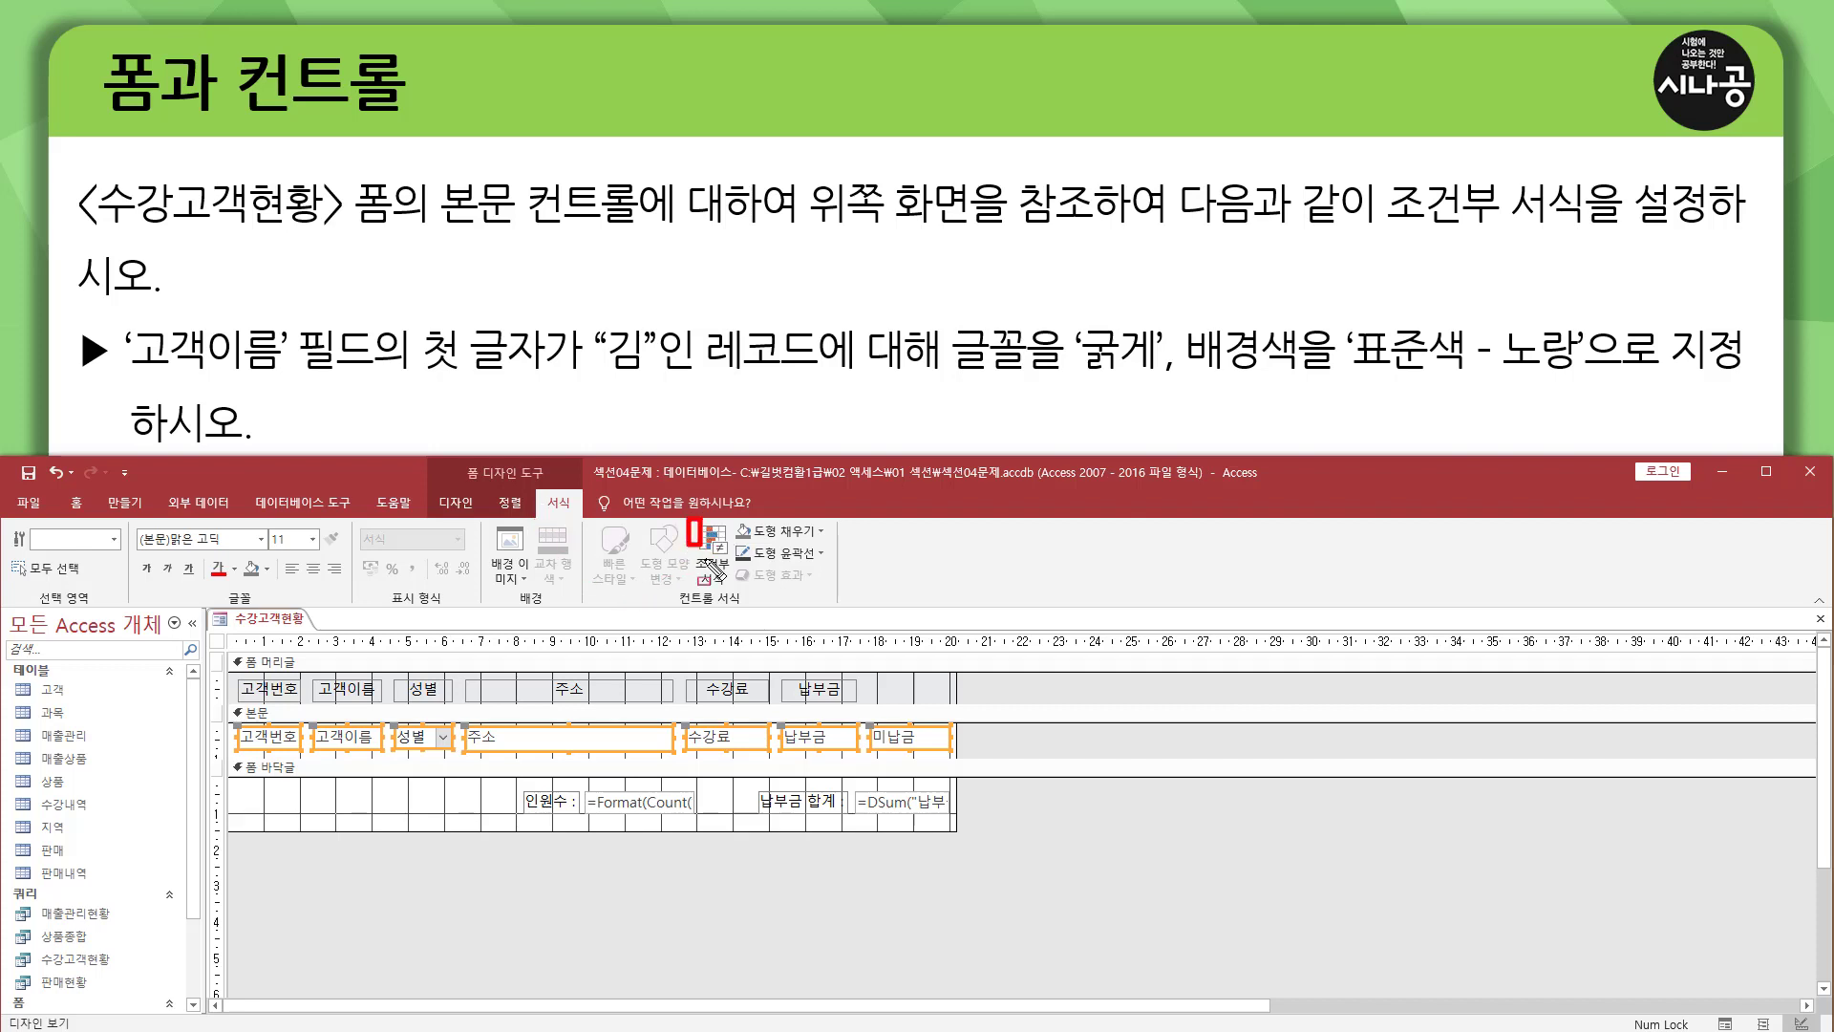
Start a new conditional formatting rule for the selected 본문 controls, using the rule type 현재 레코드의 값 확인 또는 식 사용.
mouse_move(690, 521)
left_mouse_down()
mouse_move(731, 600)
mouse_move(736, 584)
left_mouse_up()
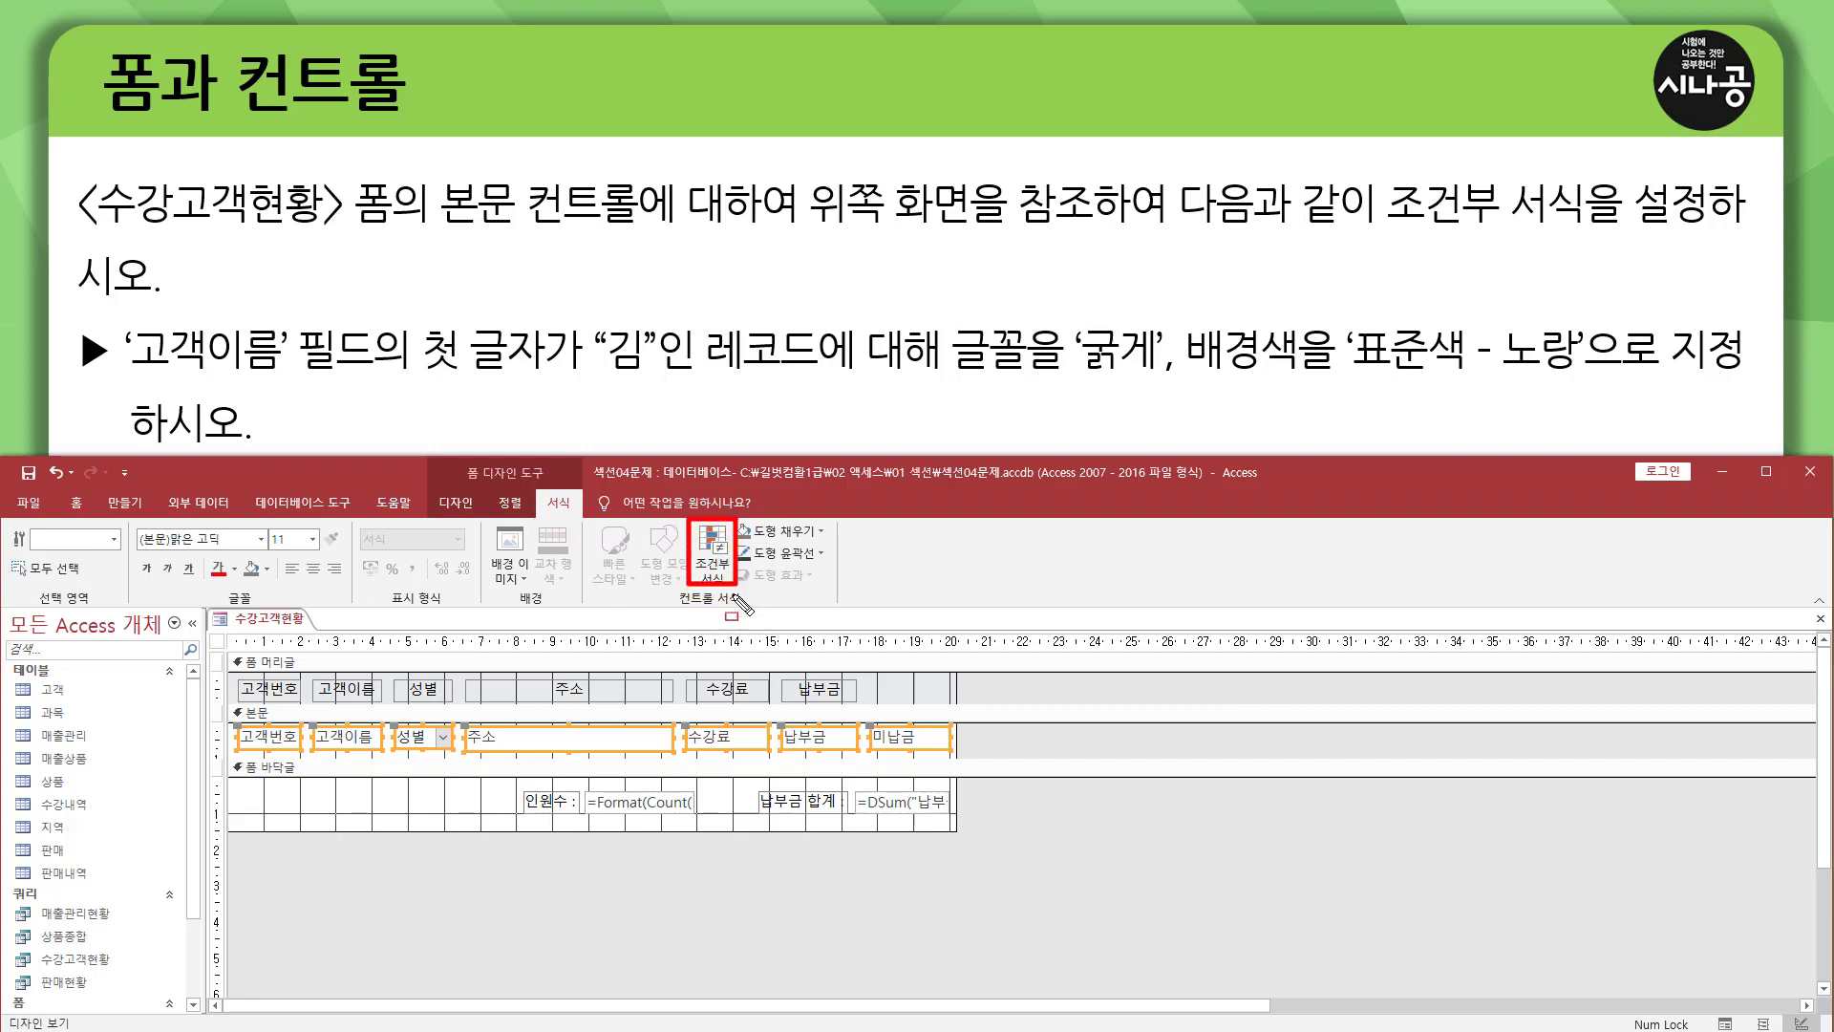
key("Escape")
left_click(716, 559)
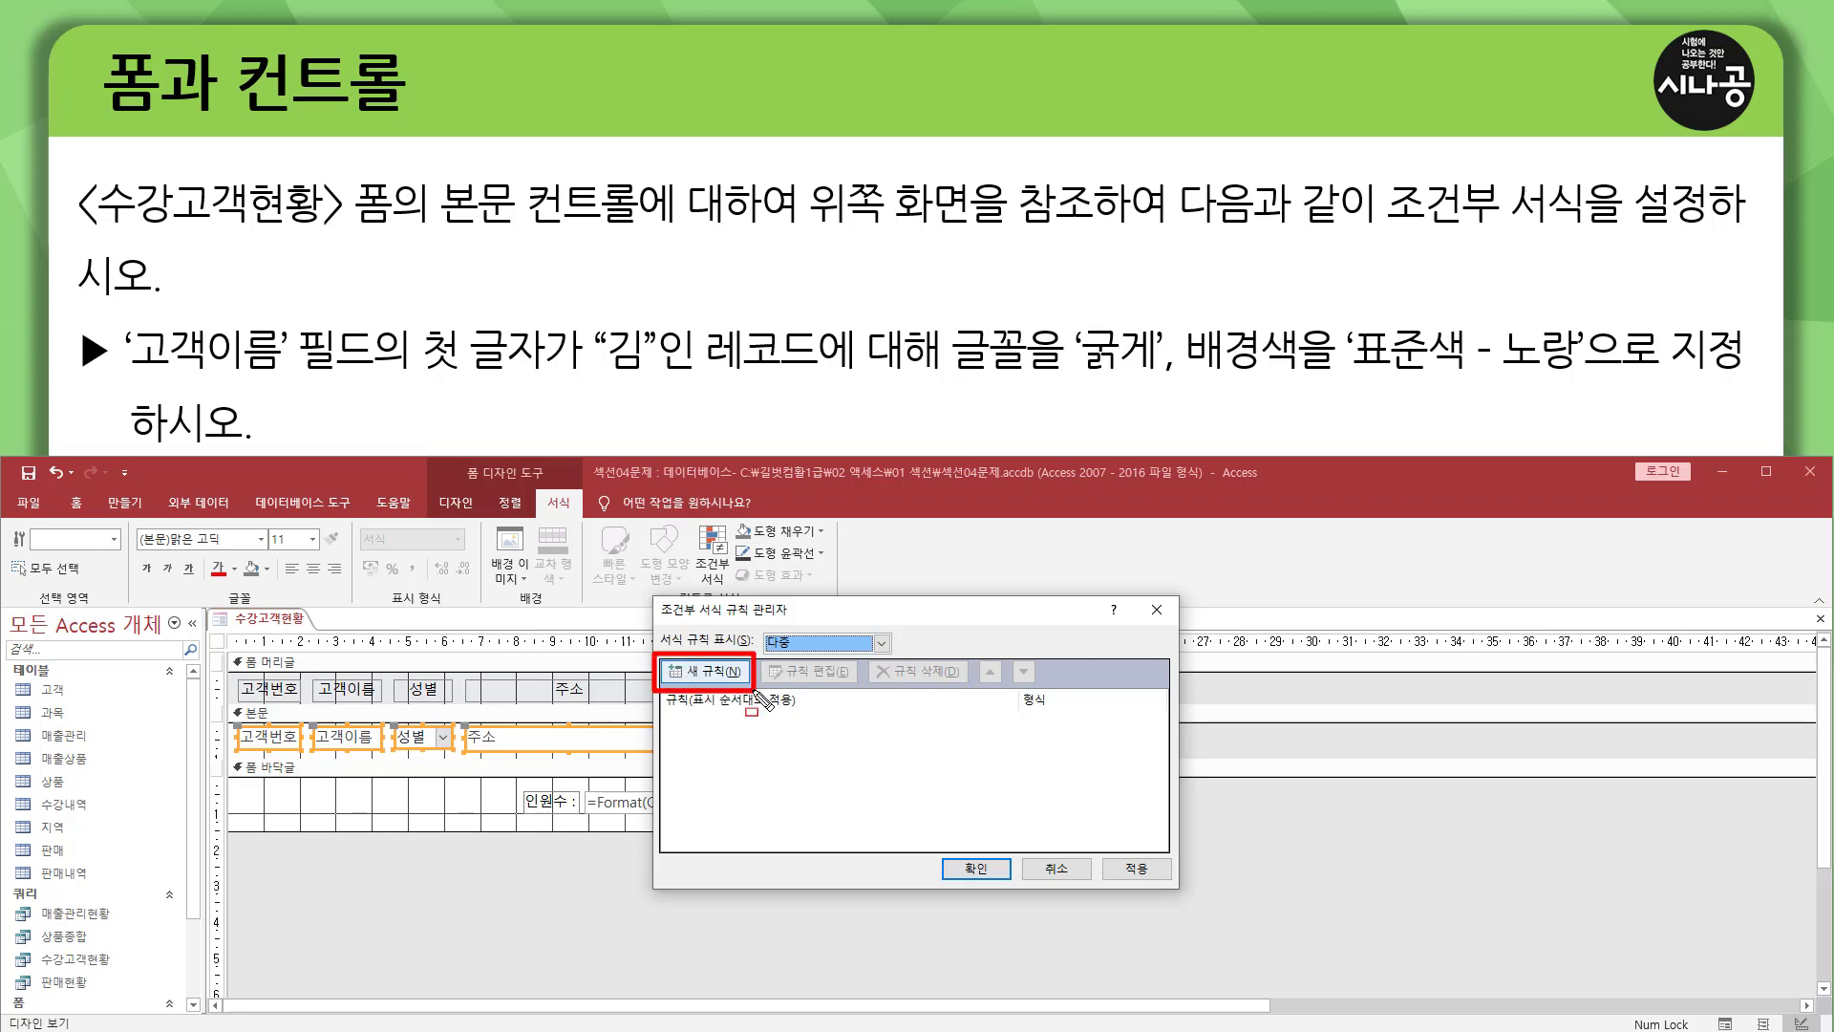
left_click(717, 676)
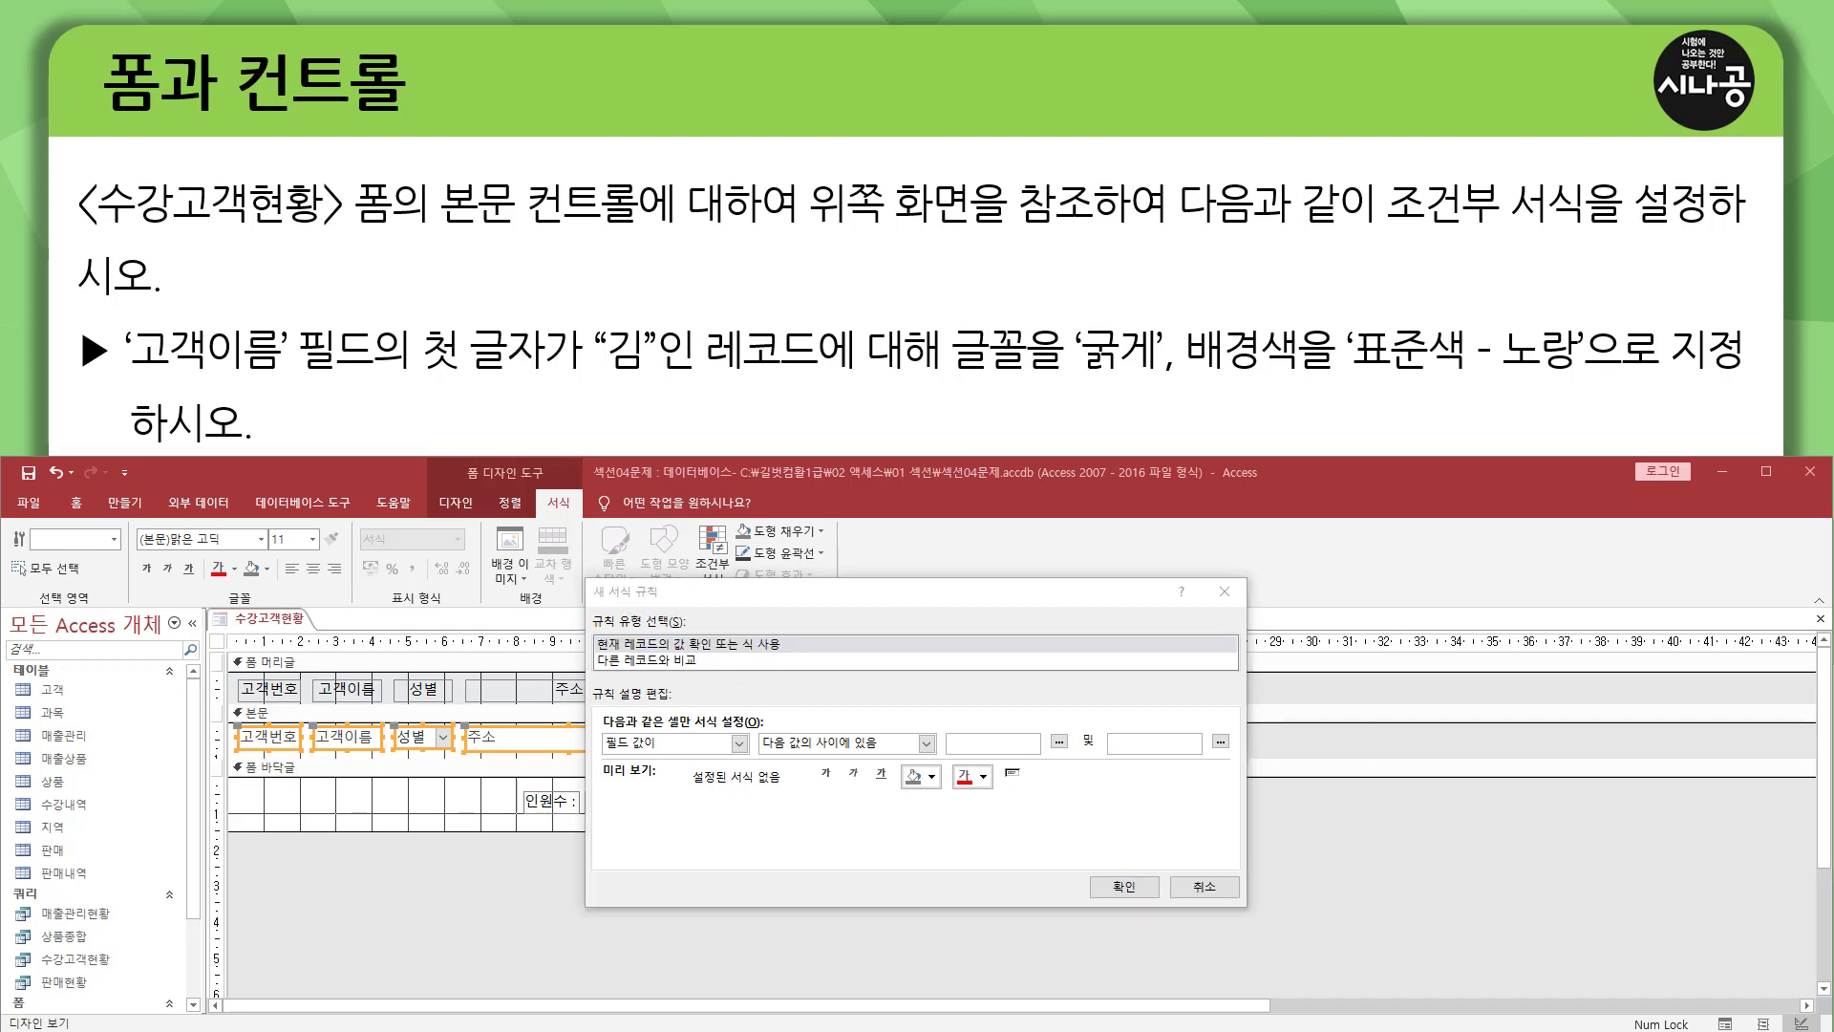
mouse_move(593, 628)
left_mouse_down()
mouse_move(688, 628)
mouse_move(669, 655)
mouse_move(800, 638)
left_mouse_up()
key("Escape")
left_click(693, 646)
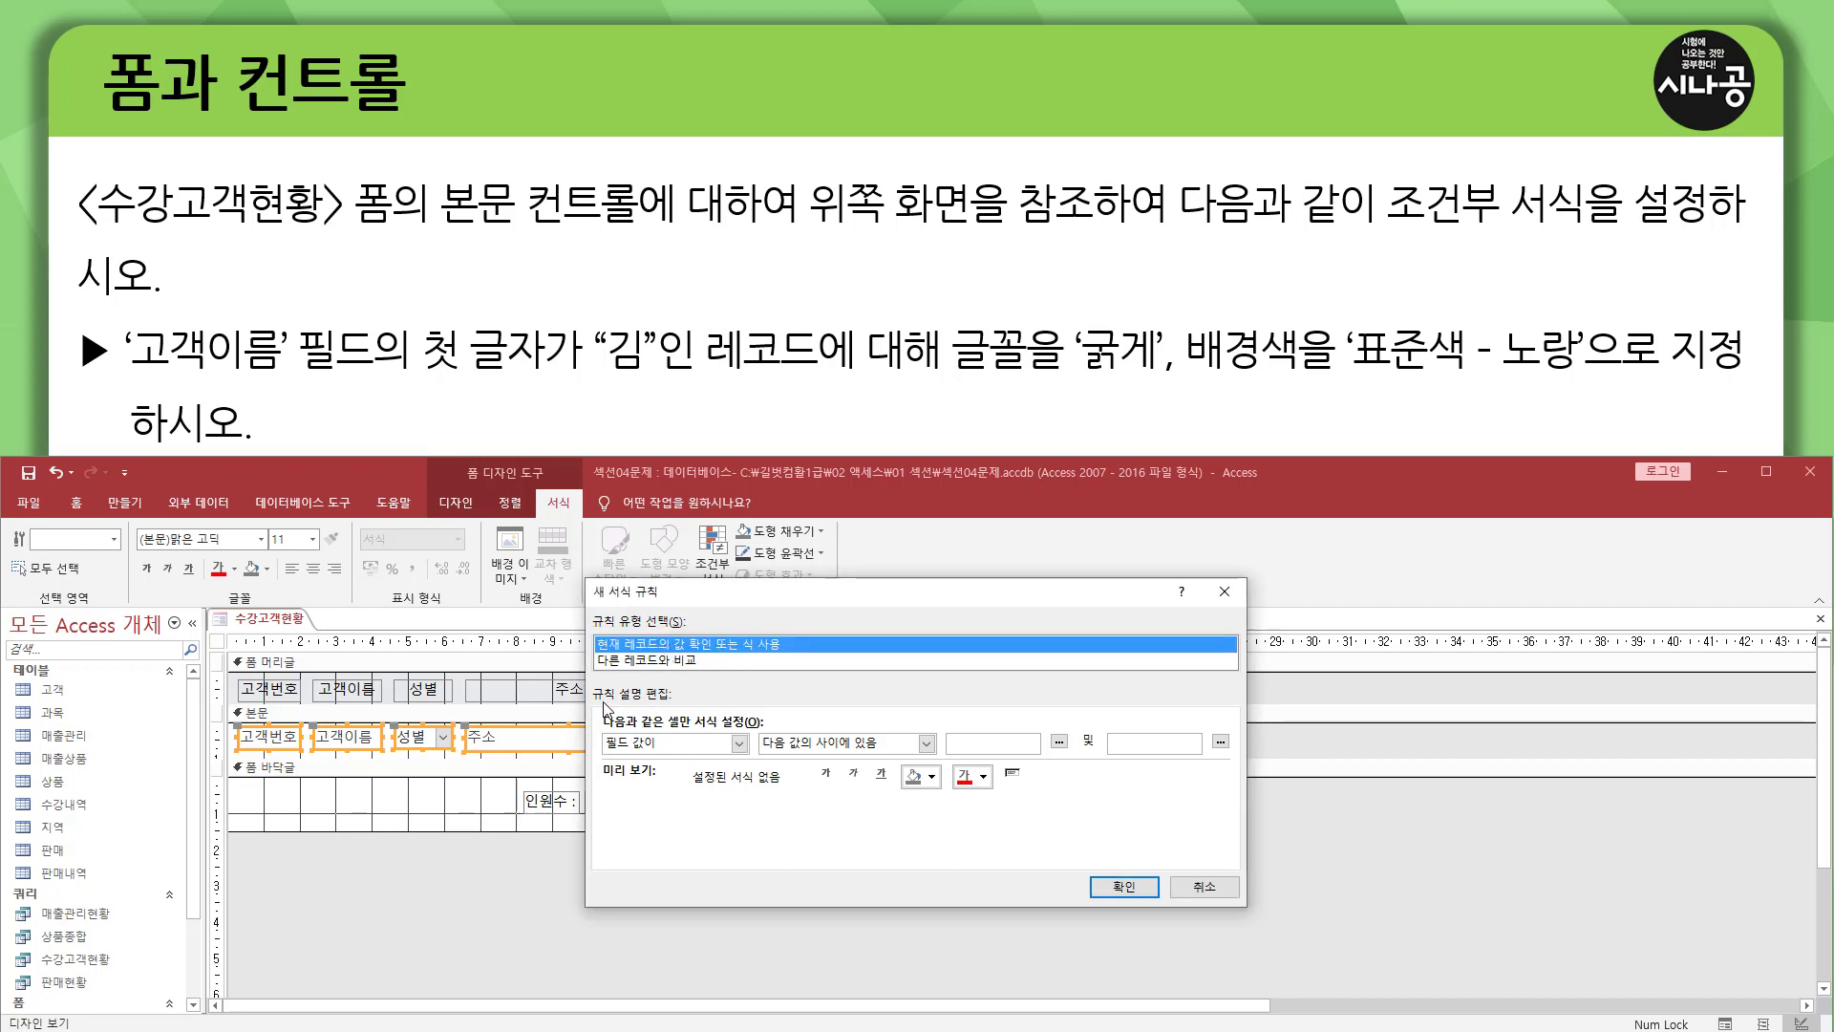
Set the rule's condition type to 식이 with the expression left([고객이름],1)="김".
key("ctrl+shift+d")
left_click_drag(593, 703, 696, 703)
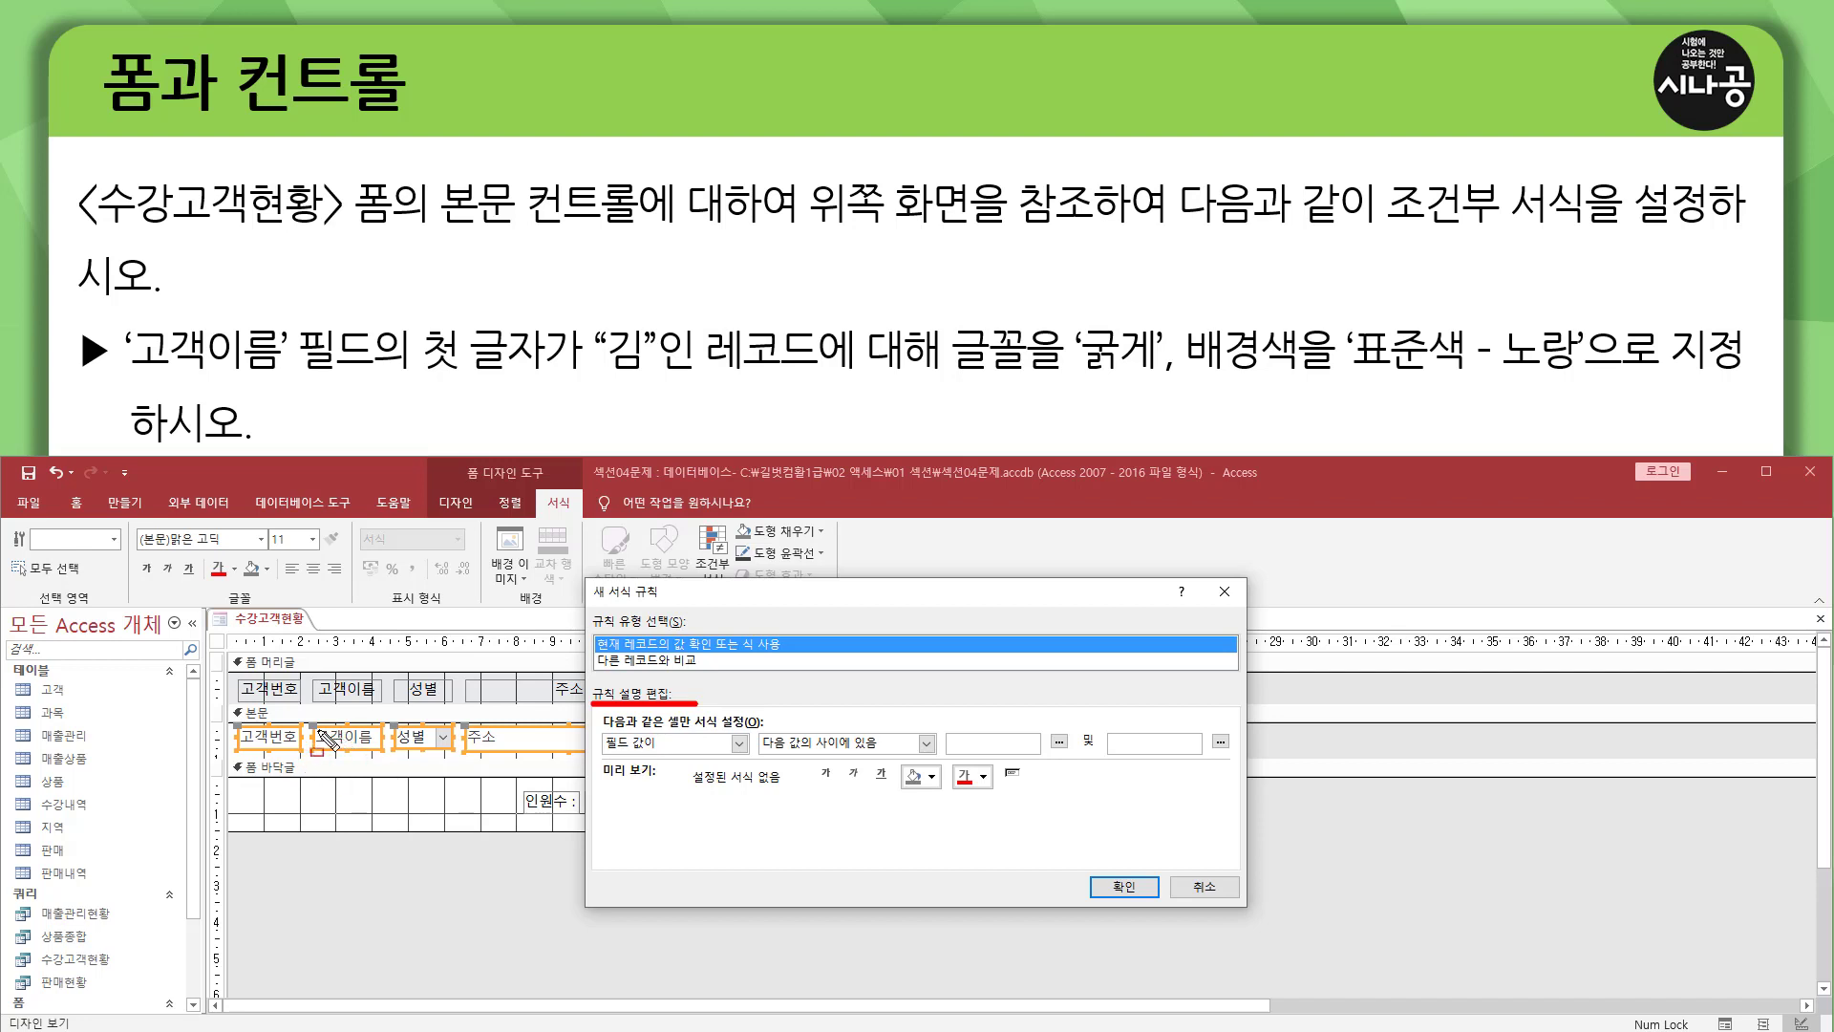
left_click_drag(318, 719, 380, 768)
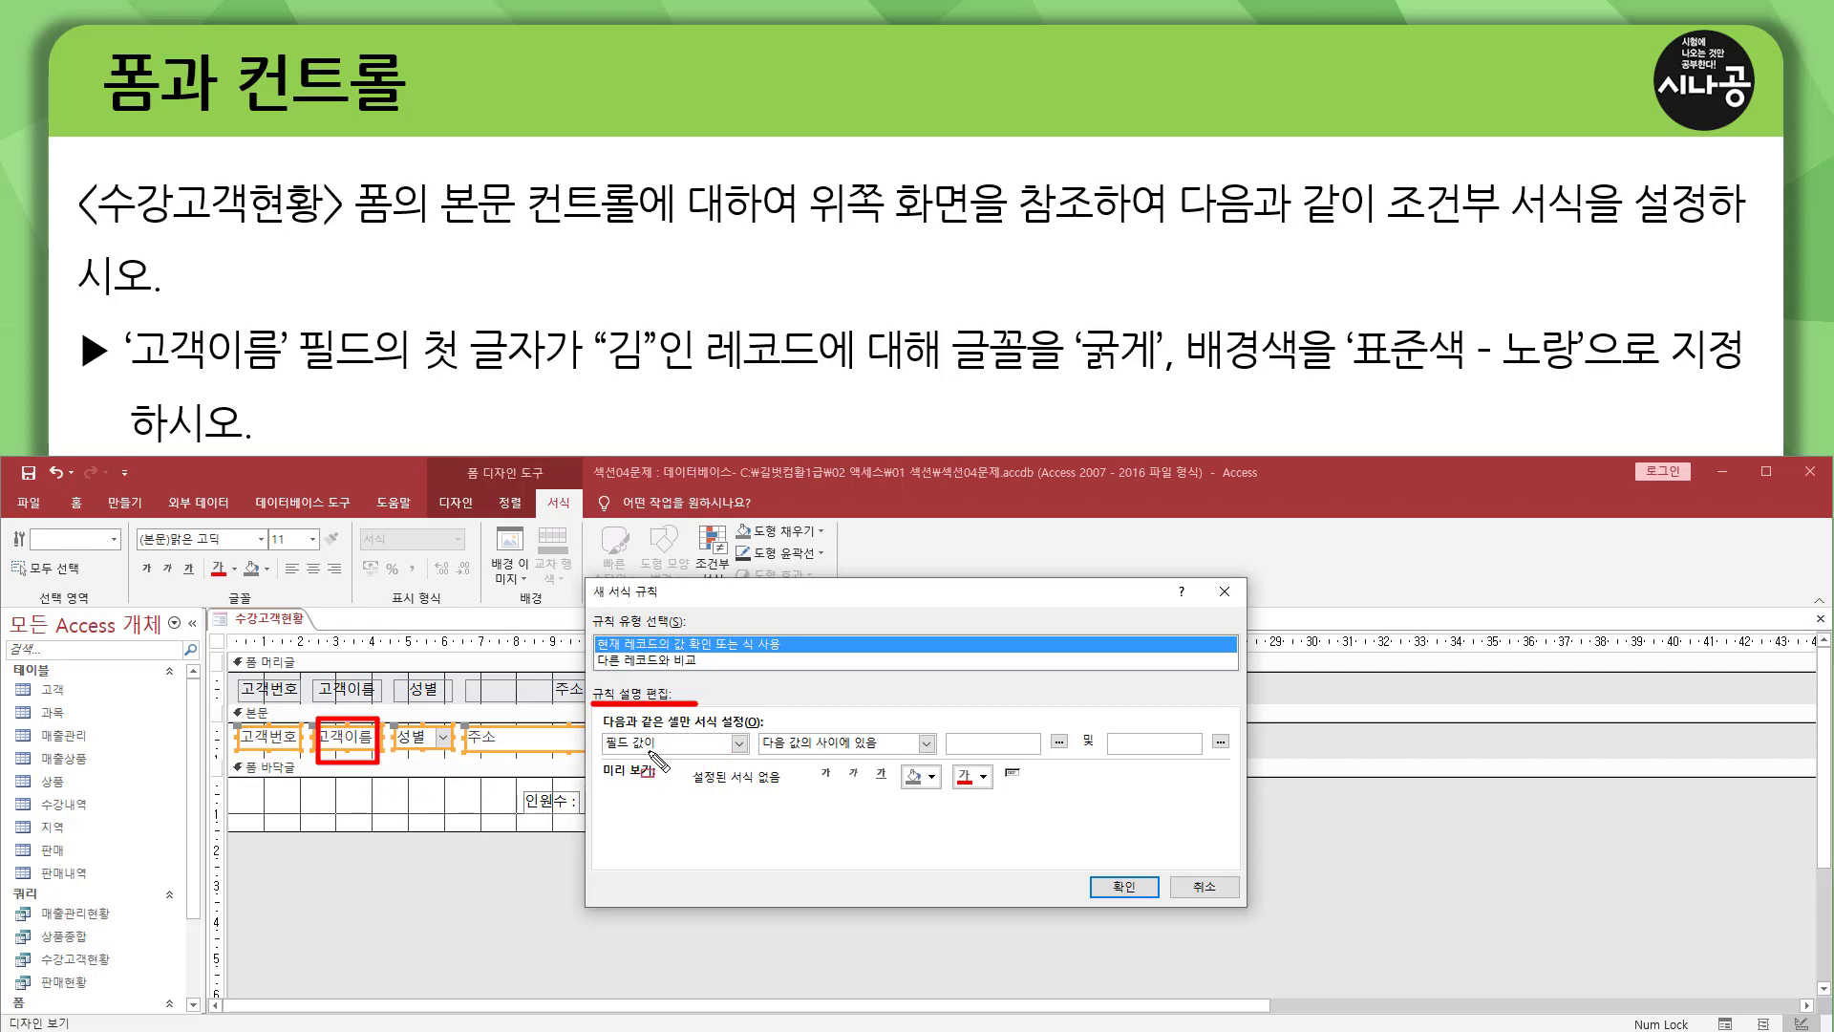
left_click_drag(605, 754, 659, 755)
key("Escape")
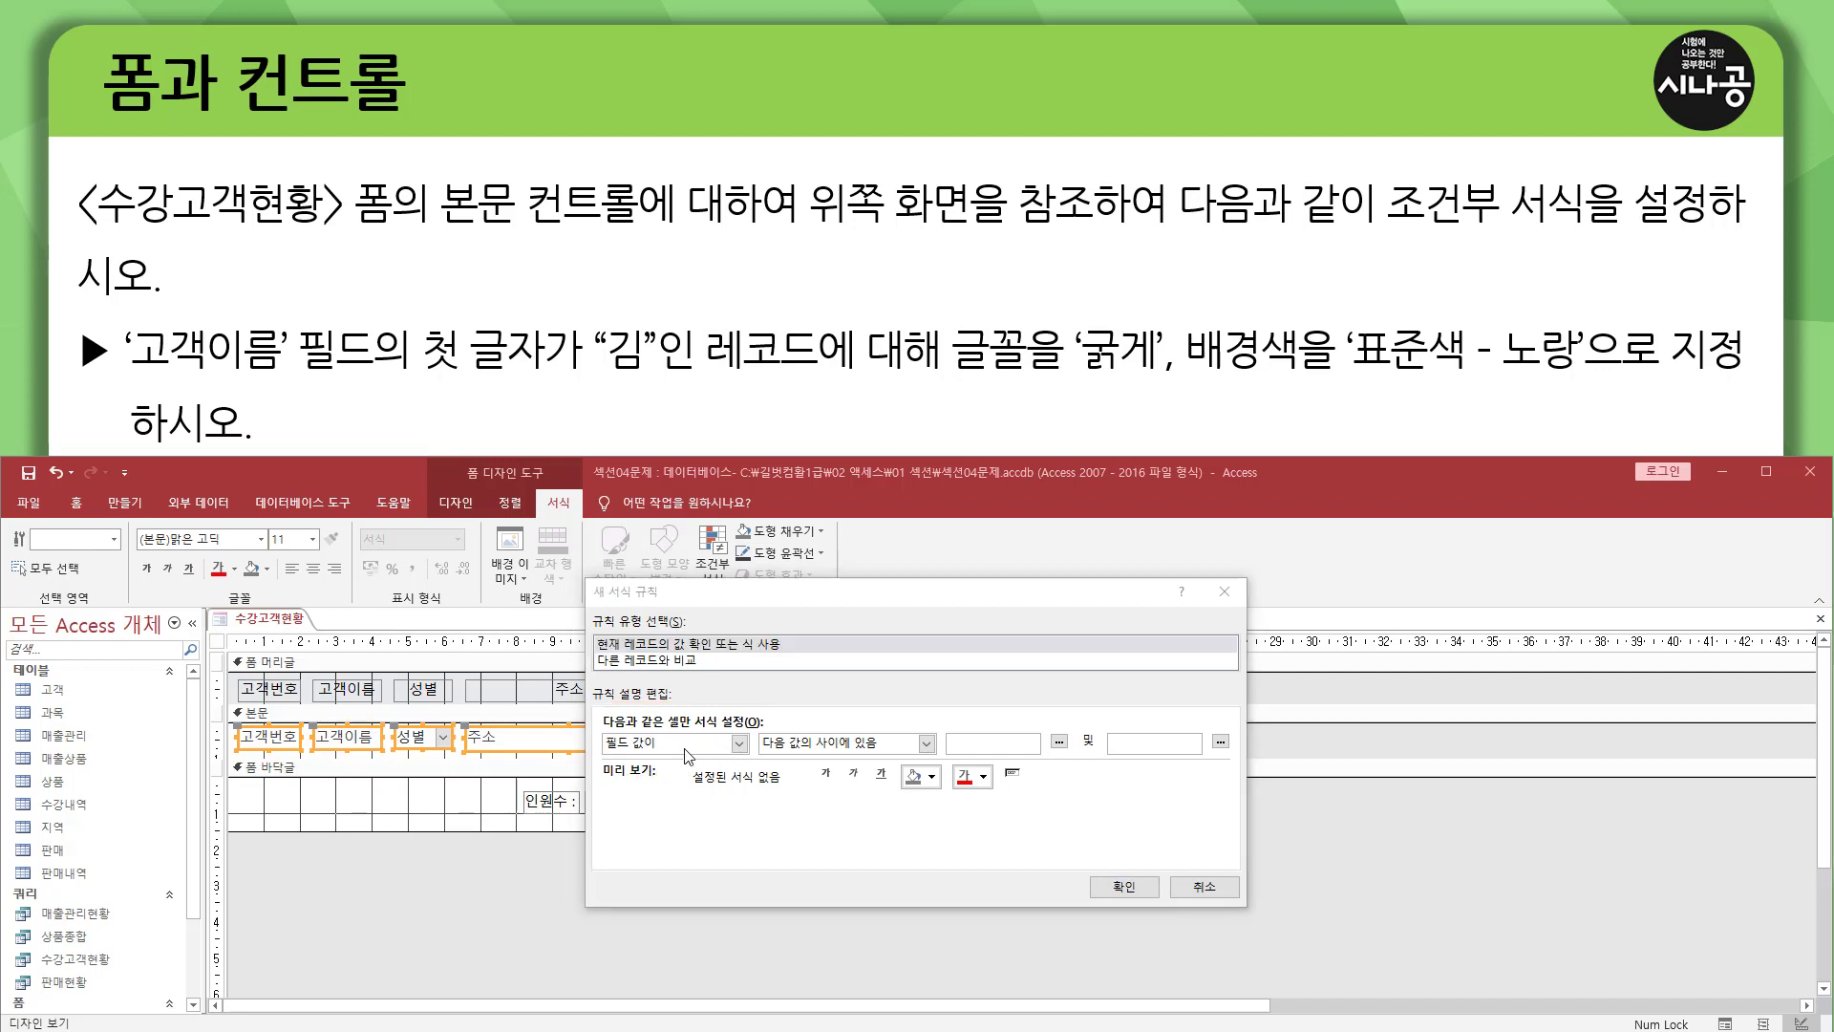
left_click(676, 747)
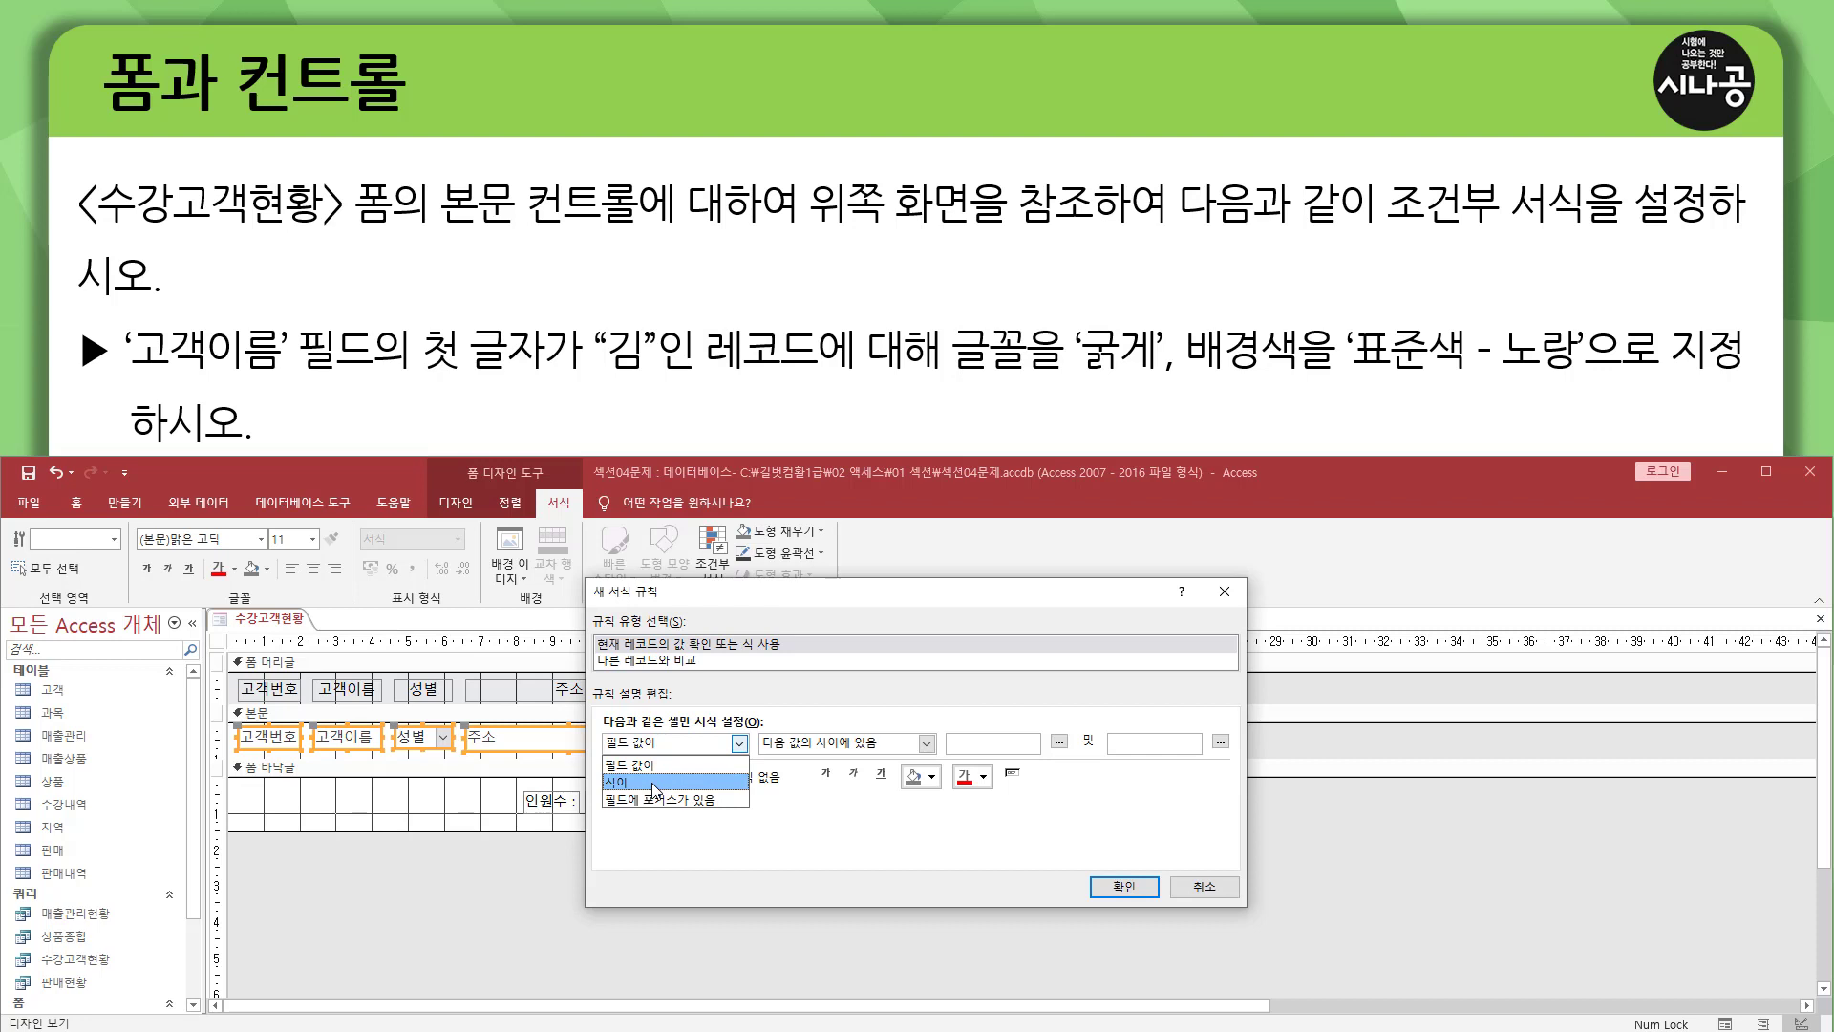
left_click(655, 783)
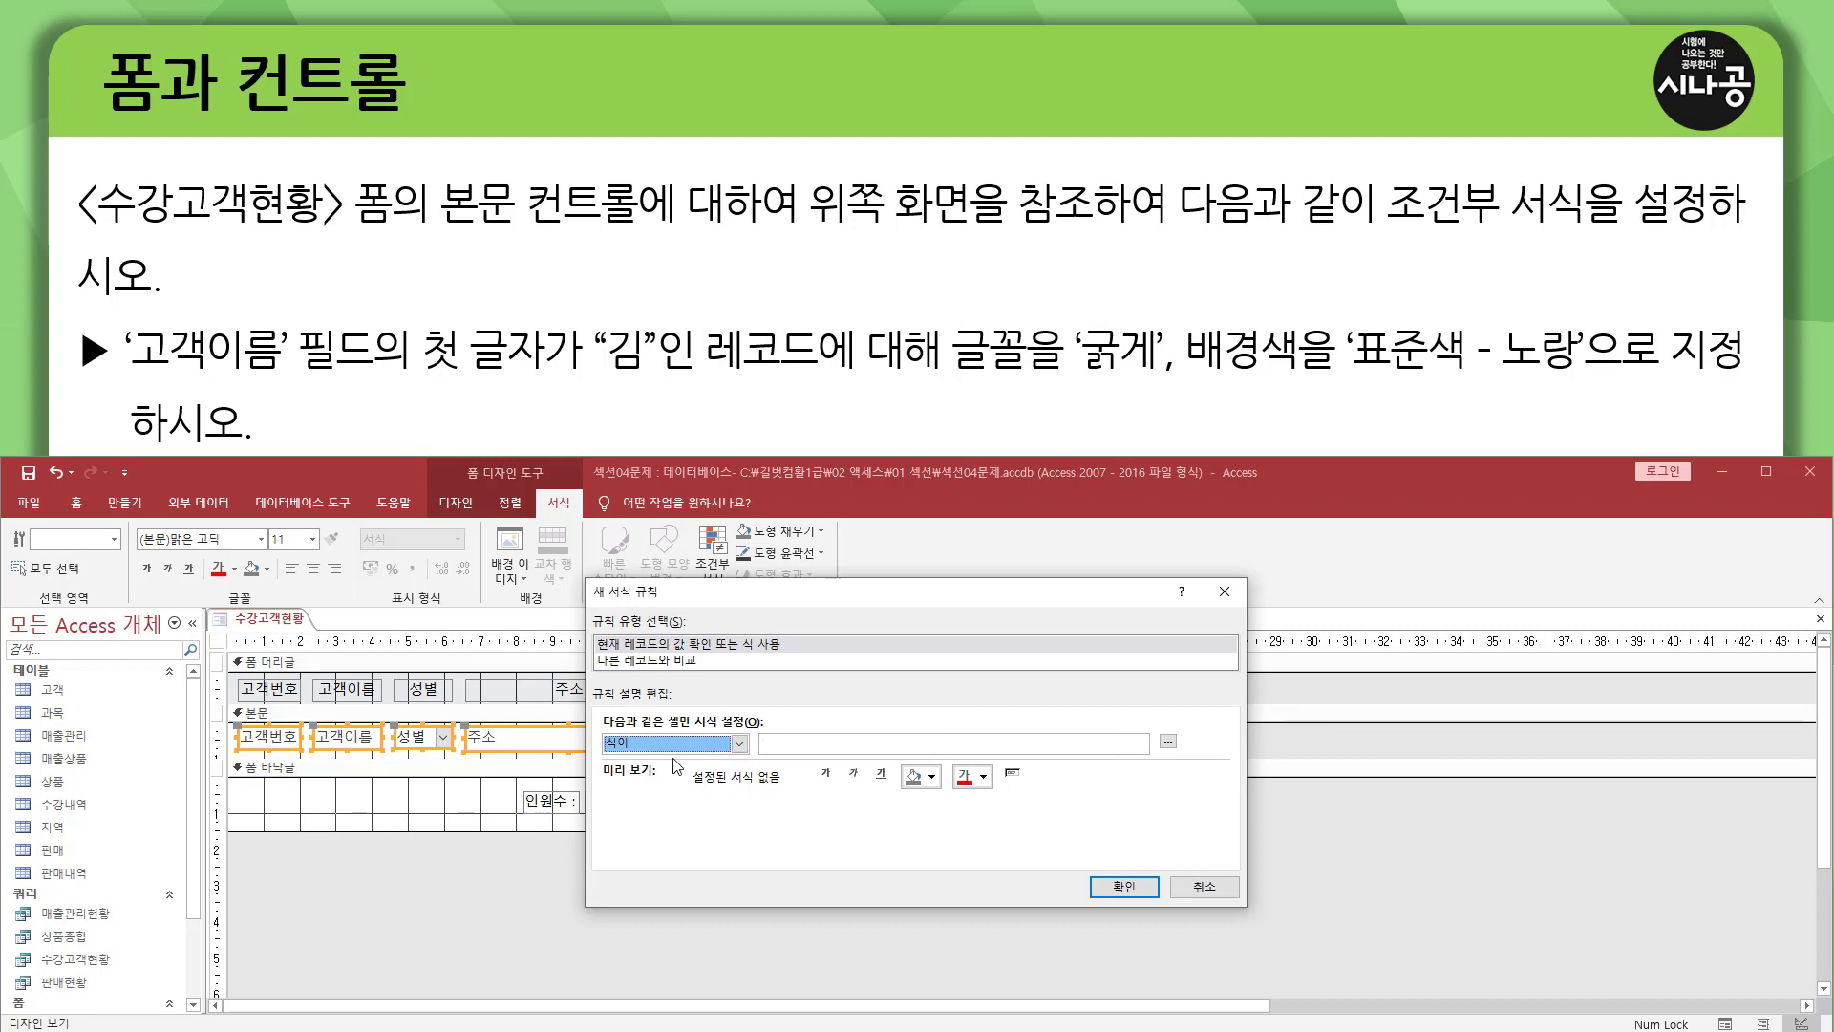
left_click(794, 746)
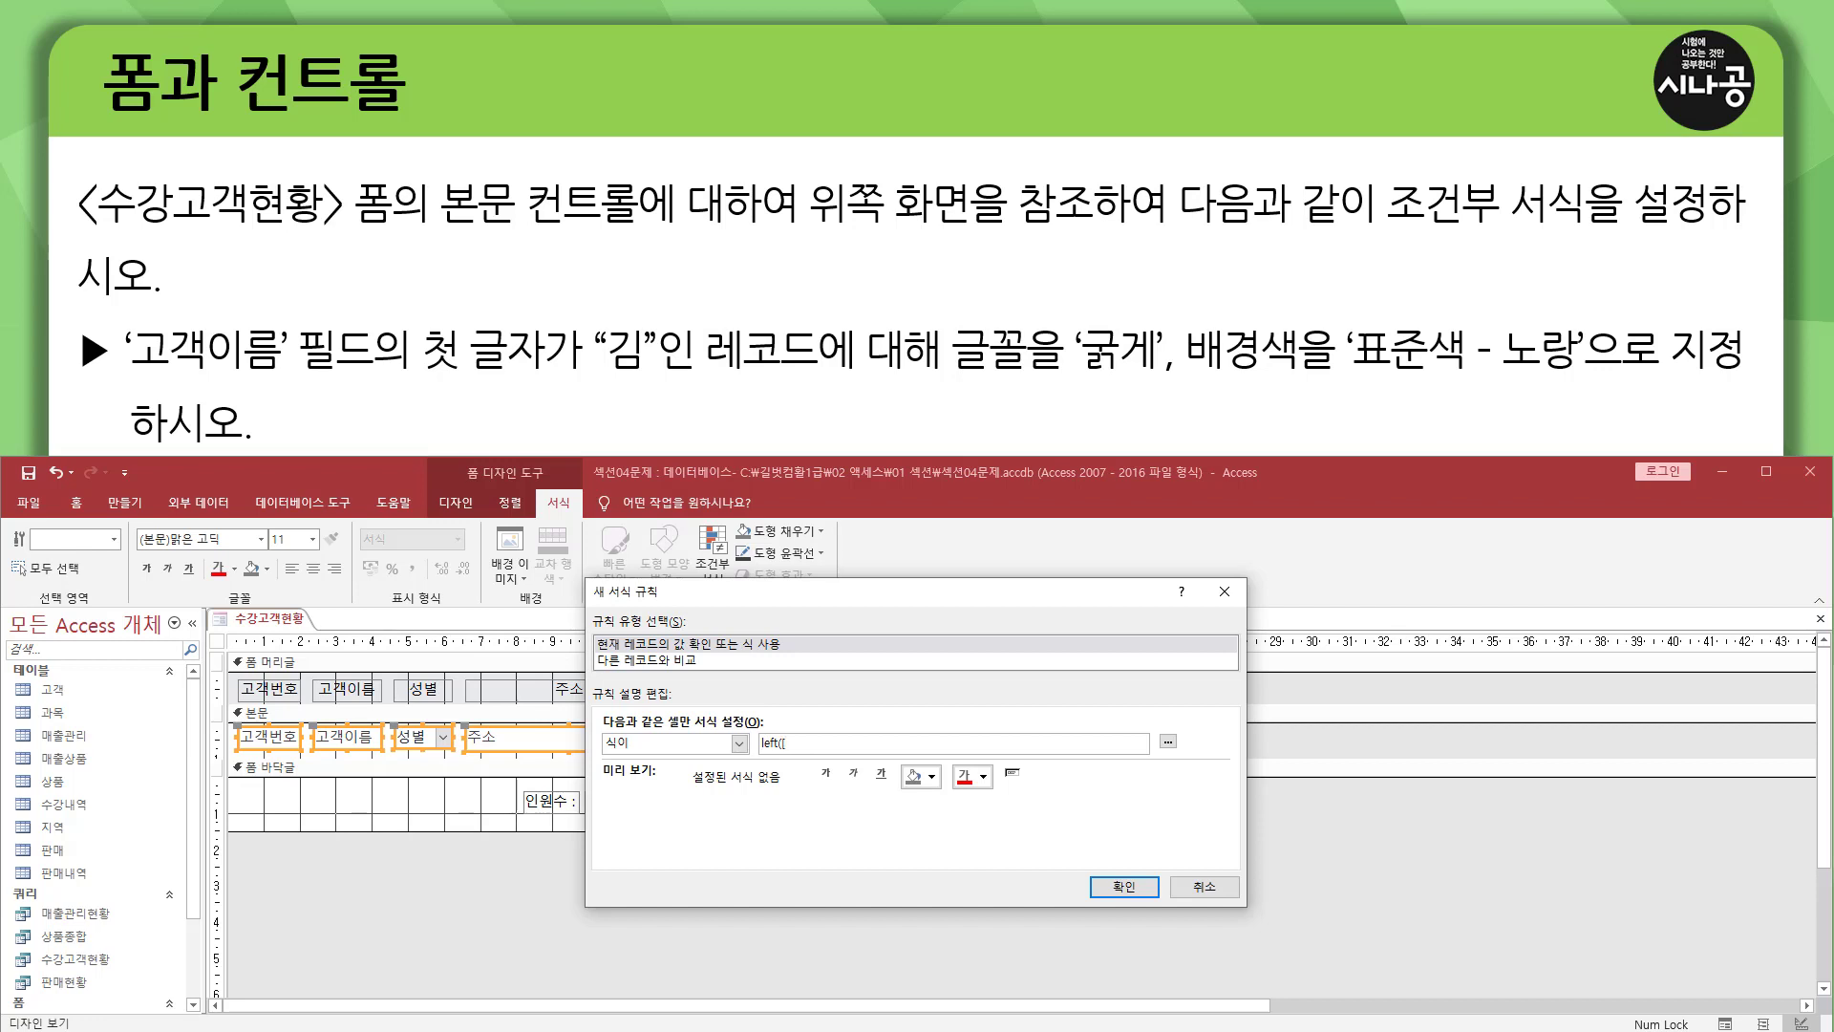
type("객이름],1)=\"김")
type("\"김")
Give the rule bold text and the standard 노랑 background colour, and confirm the new rule.
left_click_drag(947, 383, 1581, 380)
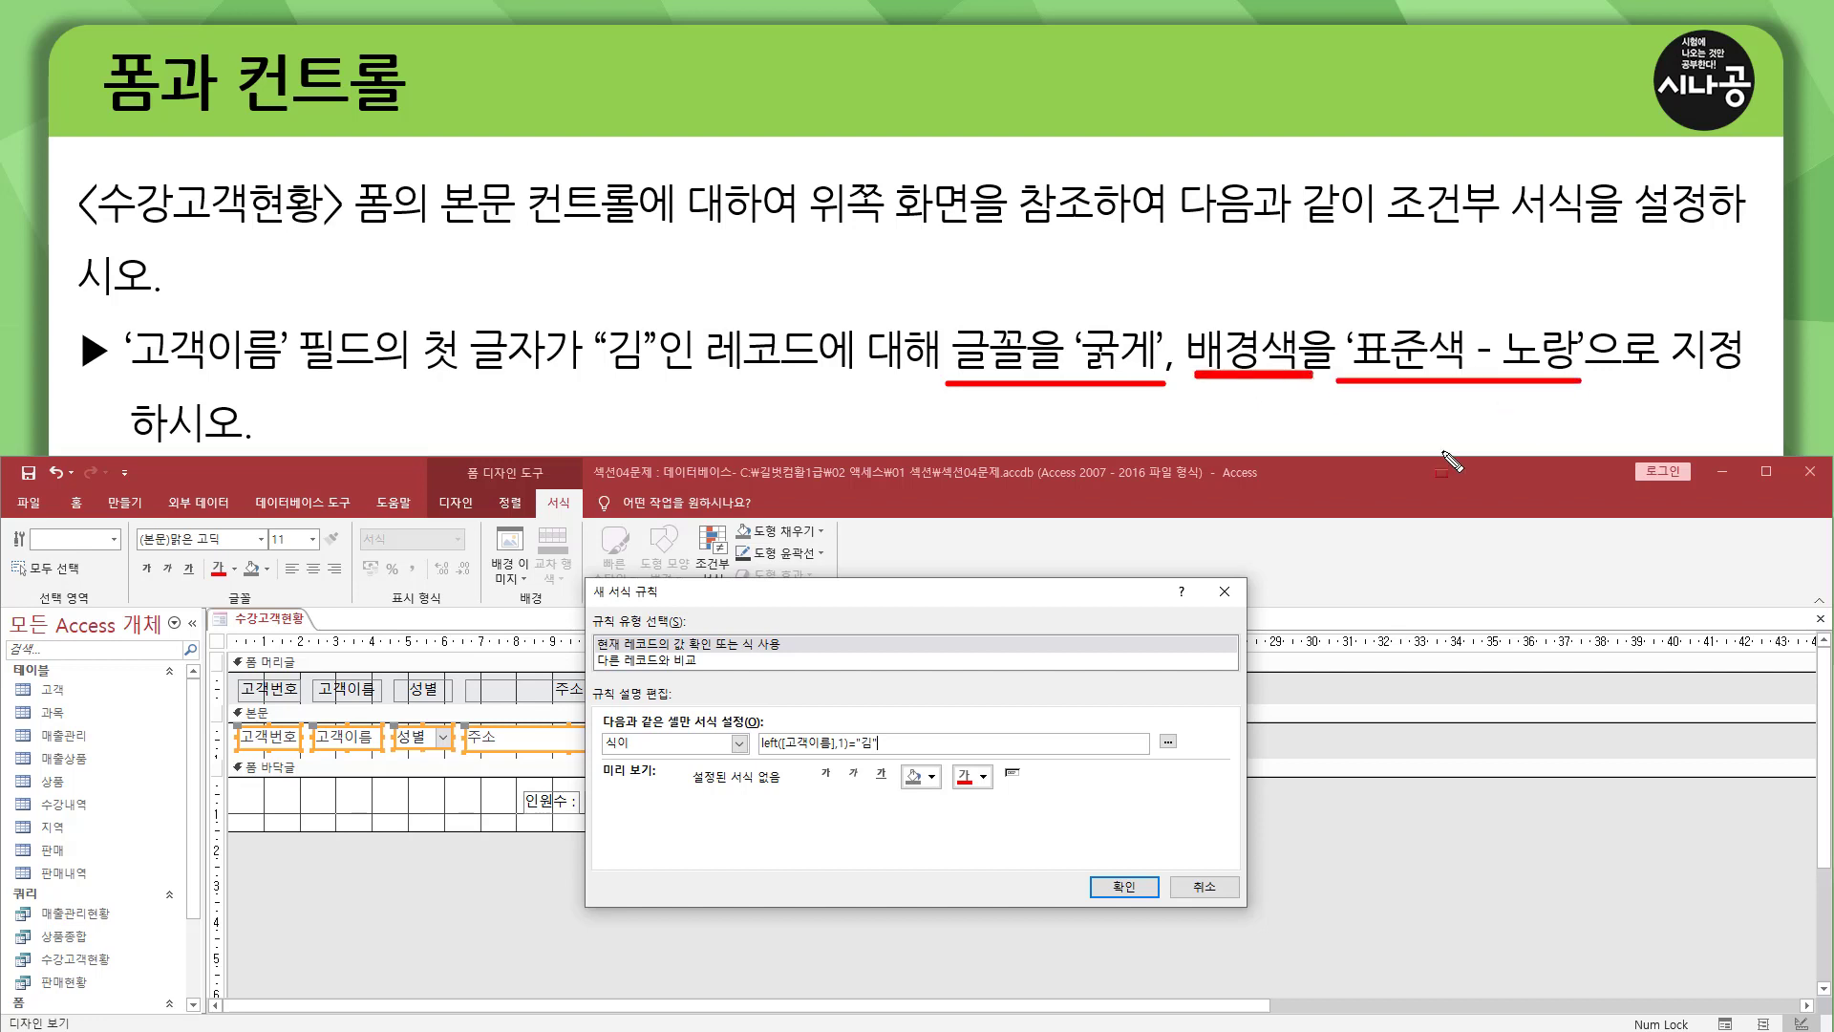
mouse_move(839, 789)
left_mouse_down()
mouse_move(813, 764)
mouse_move(841, 792)
left_mouse_up()
left_click_drag(899, 763, 944, 792)
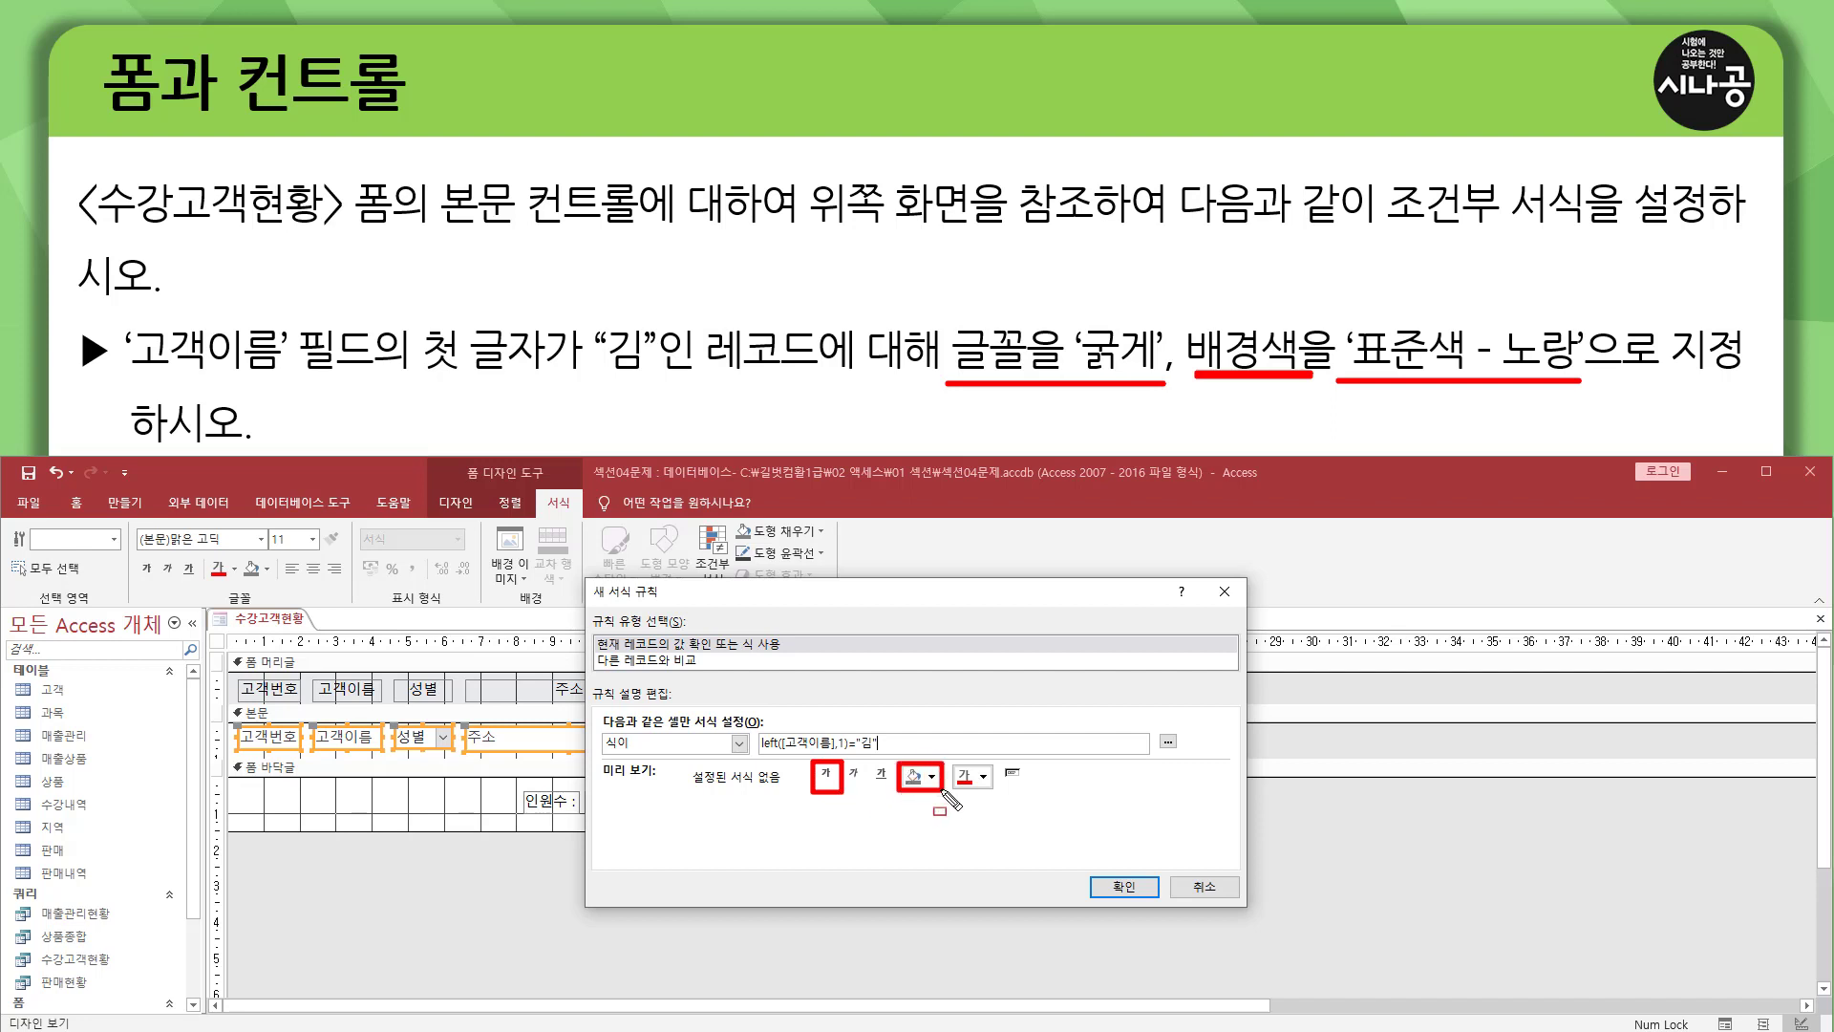
key("Escape")
left_click(825, 772)
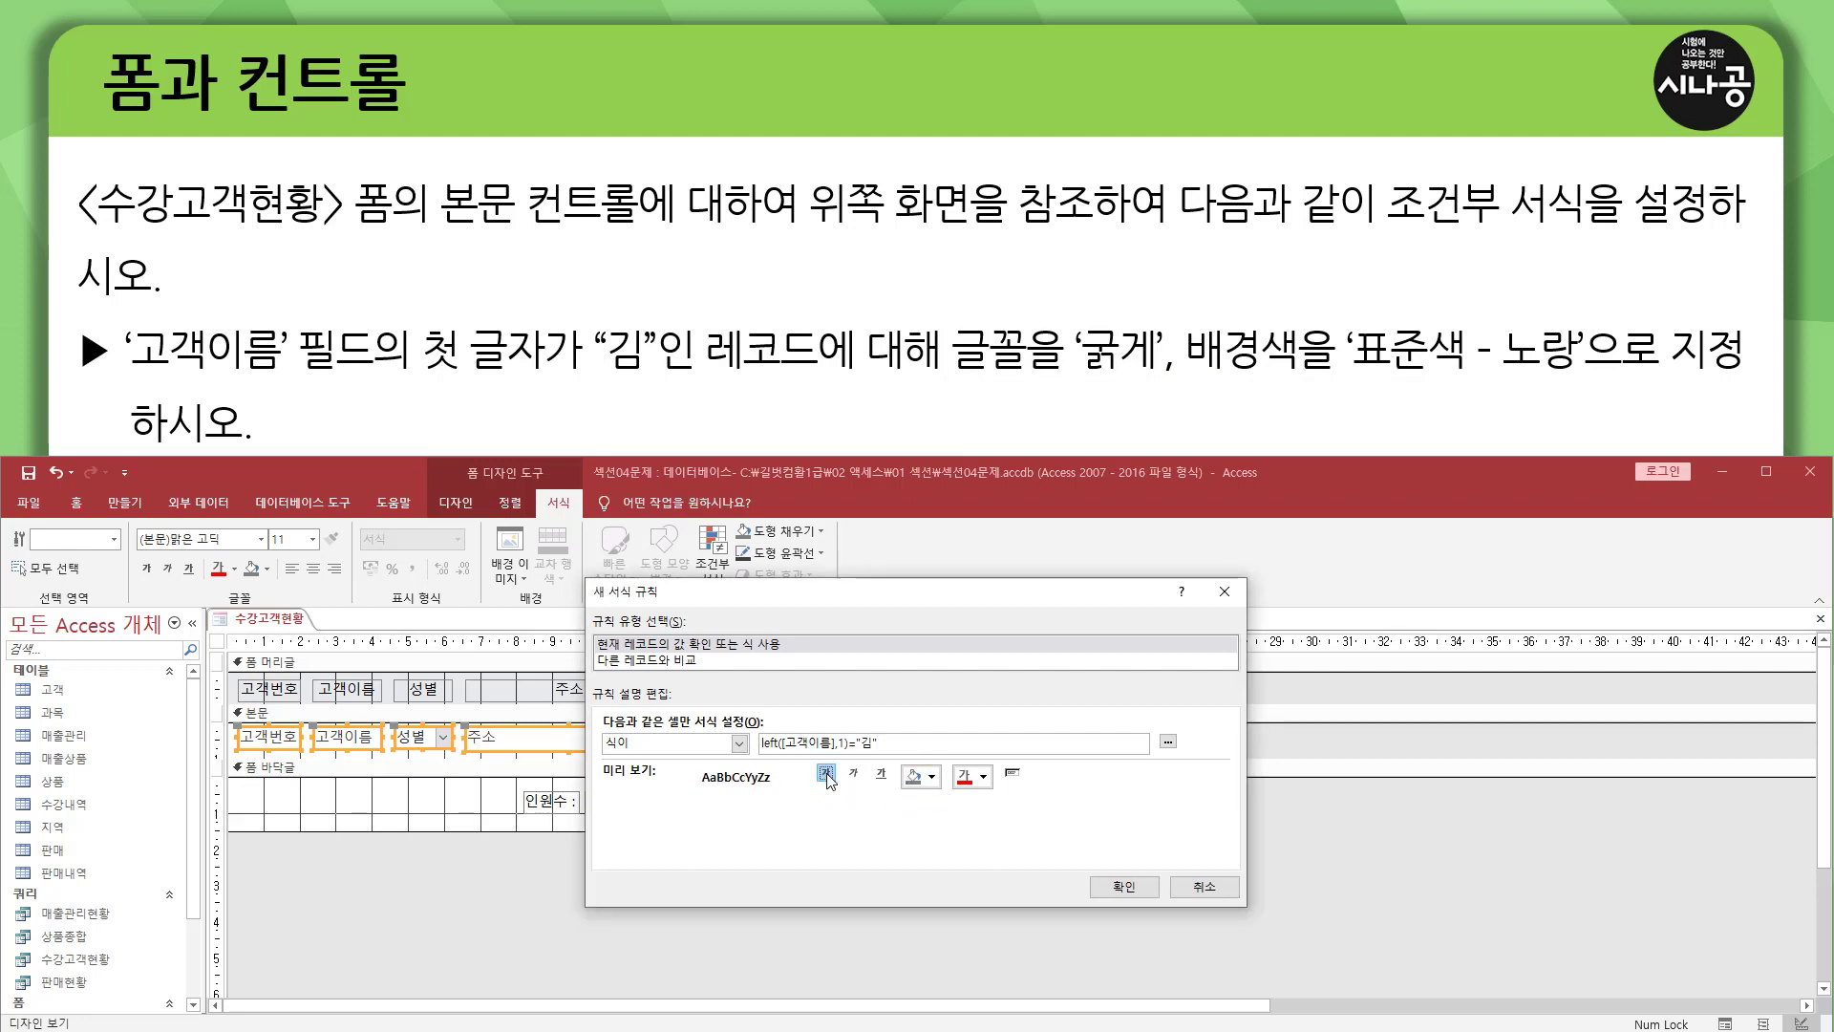
left_click(931, 776)
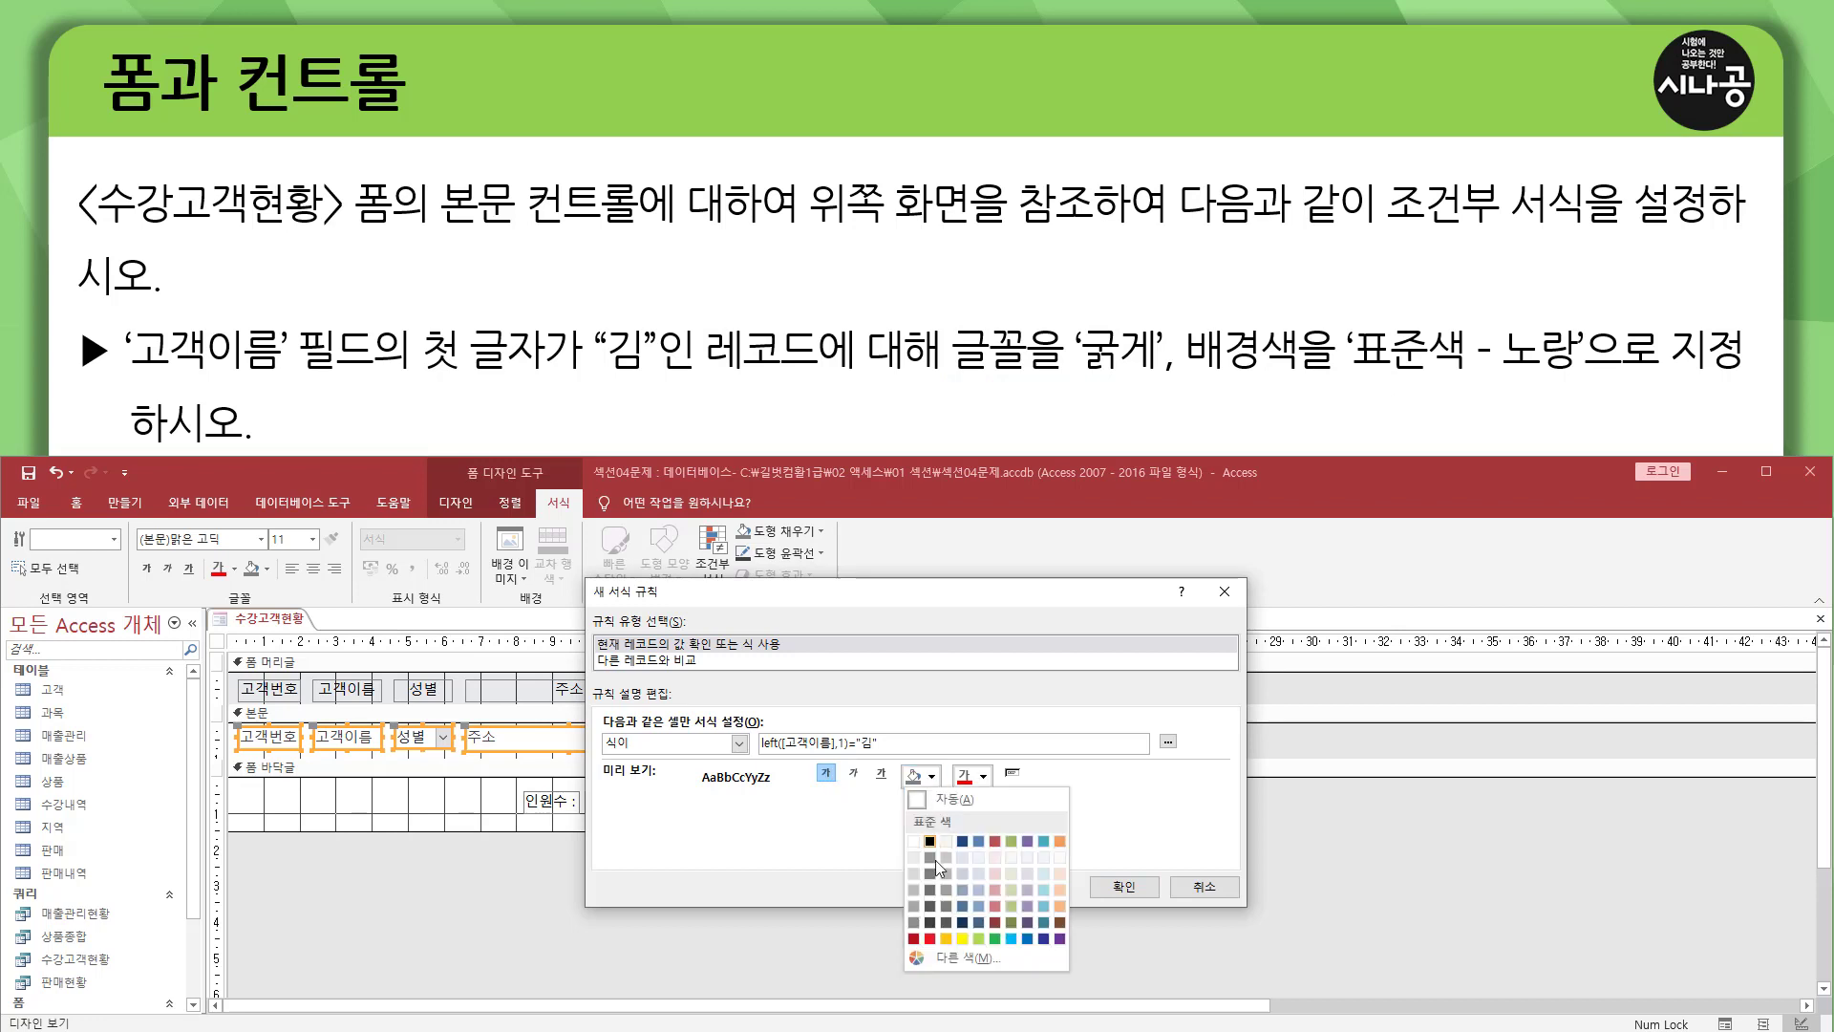
left_click(962, 938)
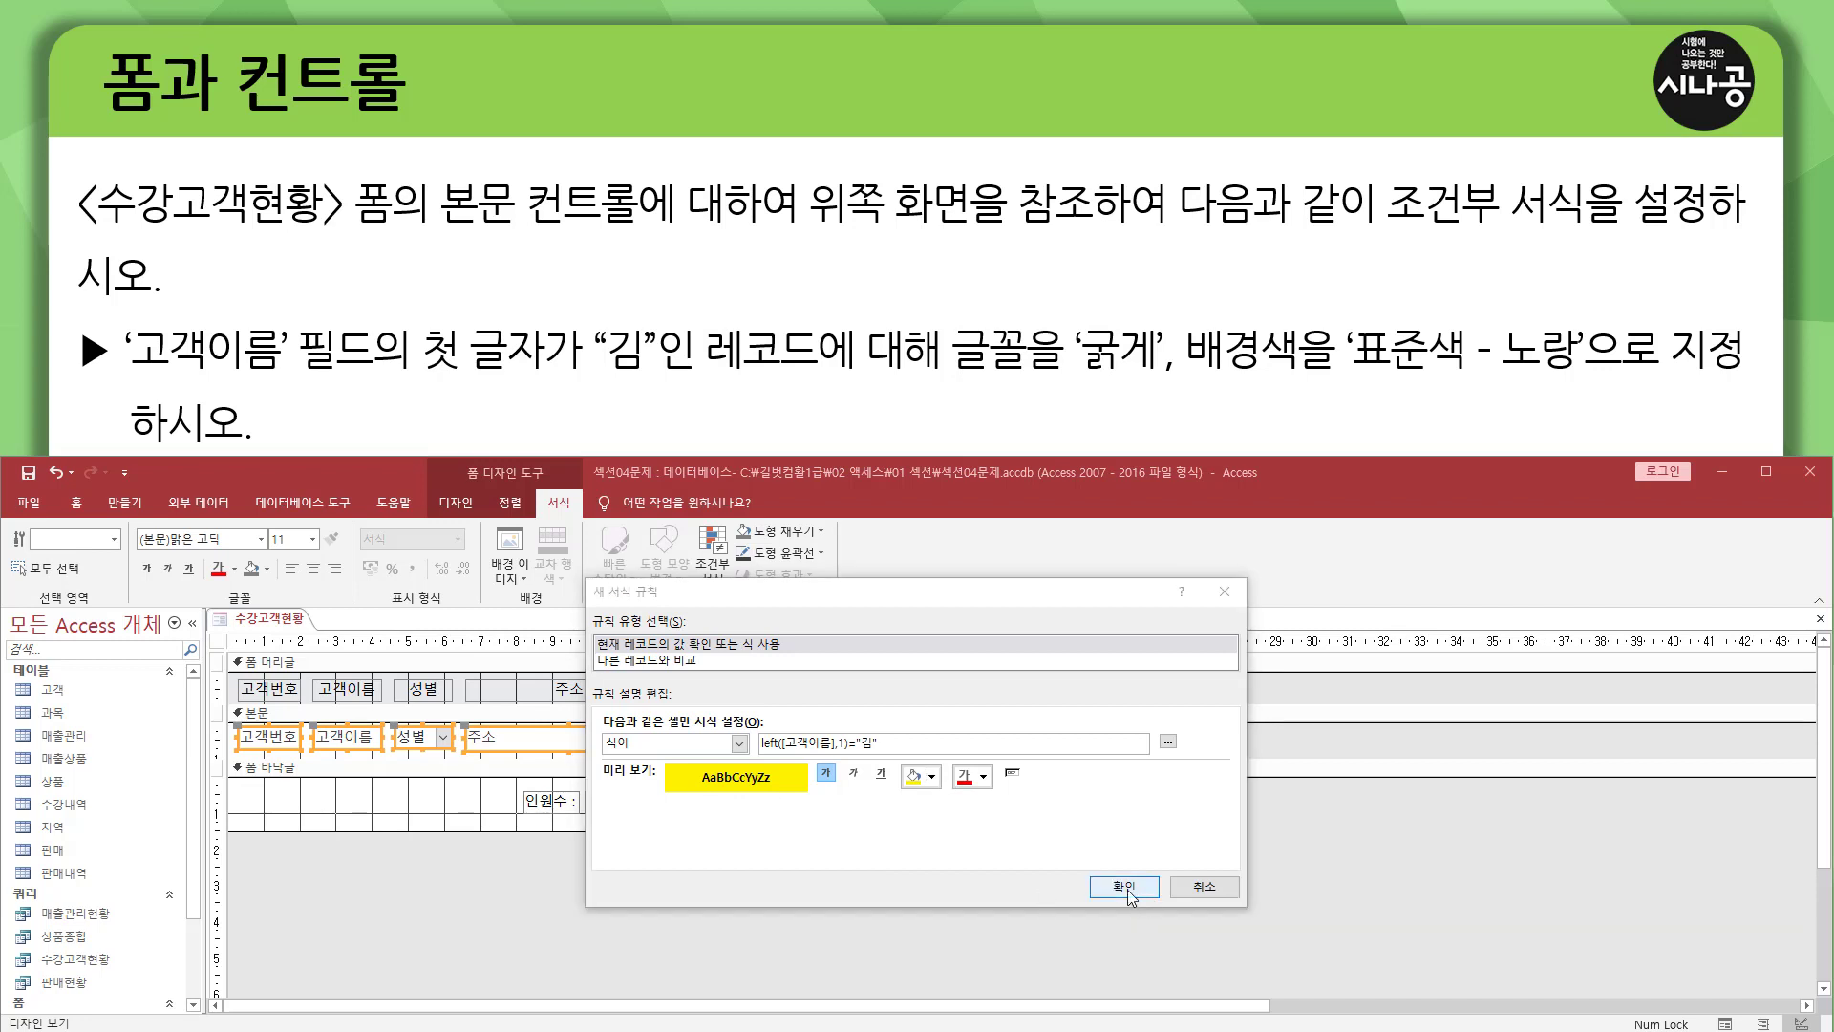
left_click(1124, 887)
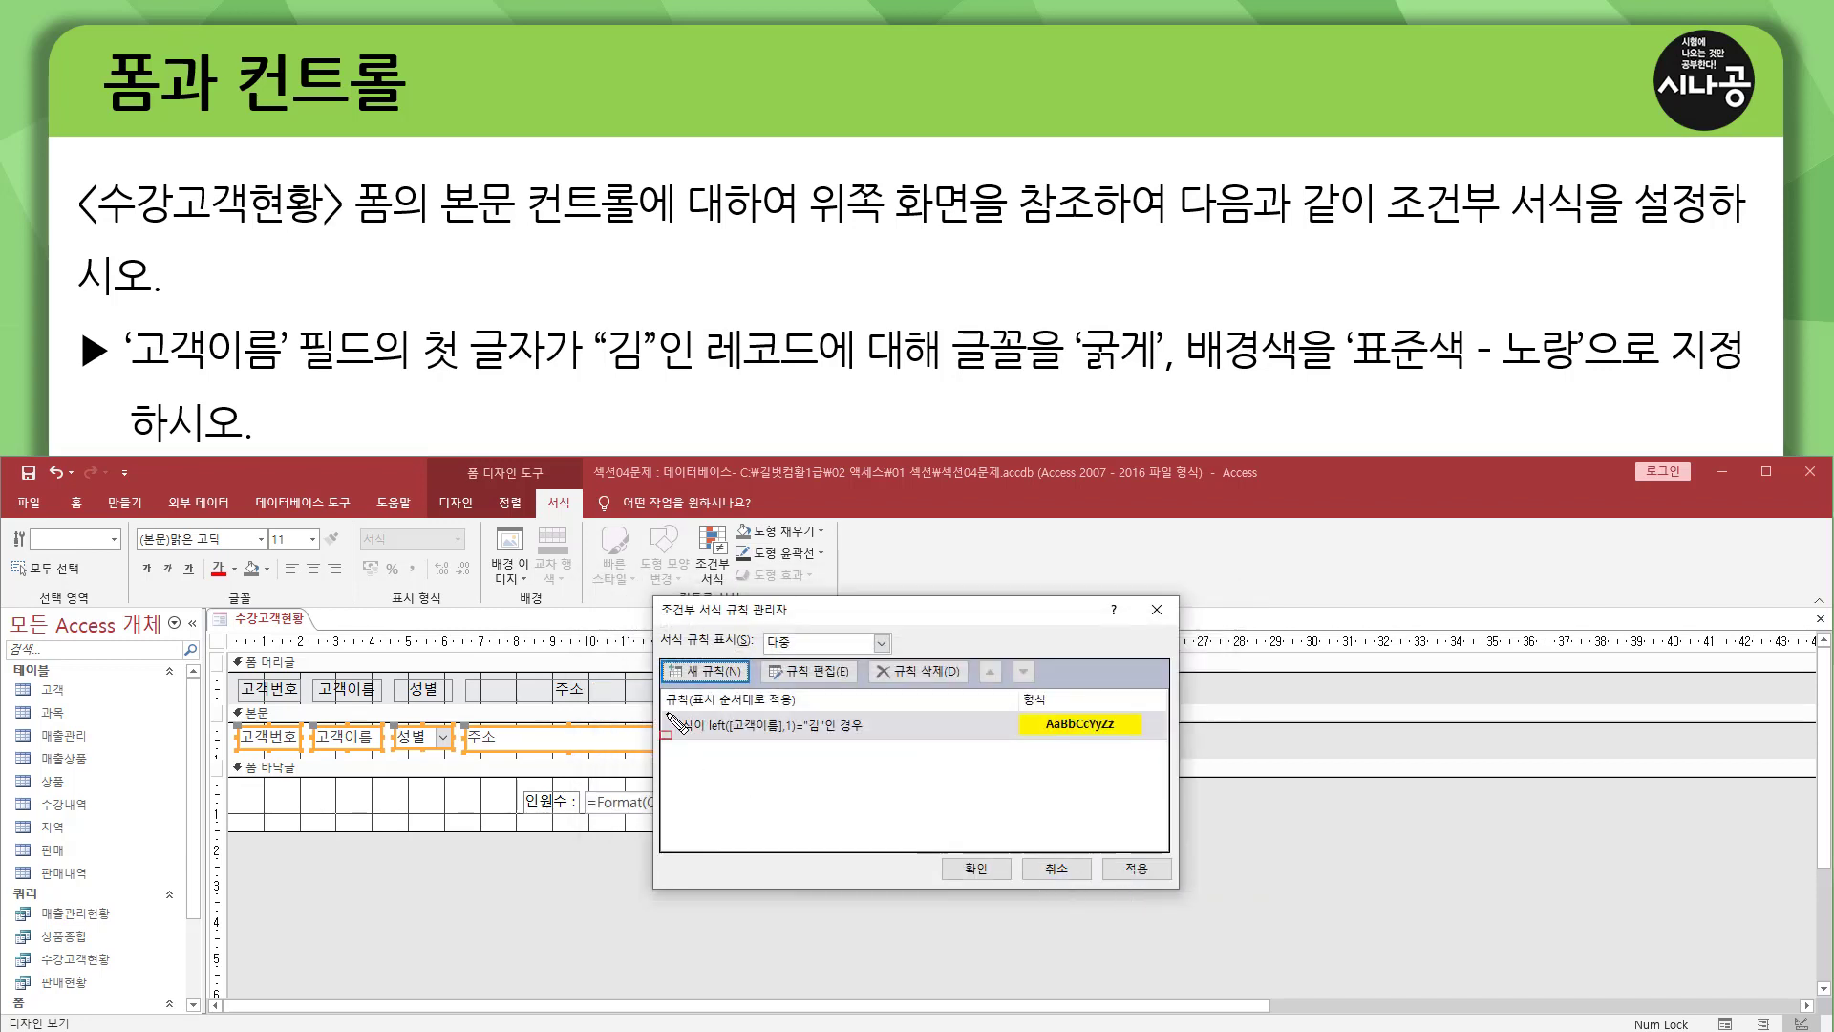
Accept the conditional formatting rule list for the 본문 controls and deselect the controls.
mouse_move(664, 706)
left_mouse_down()
mouse_move(670, 731)
mouse_move(1161, 740)
left_mouse_up()
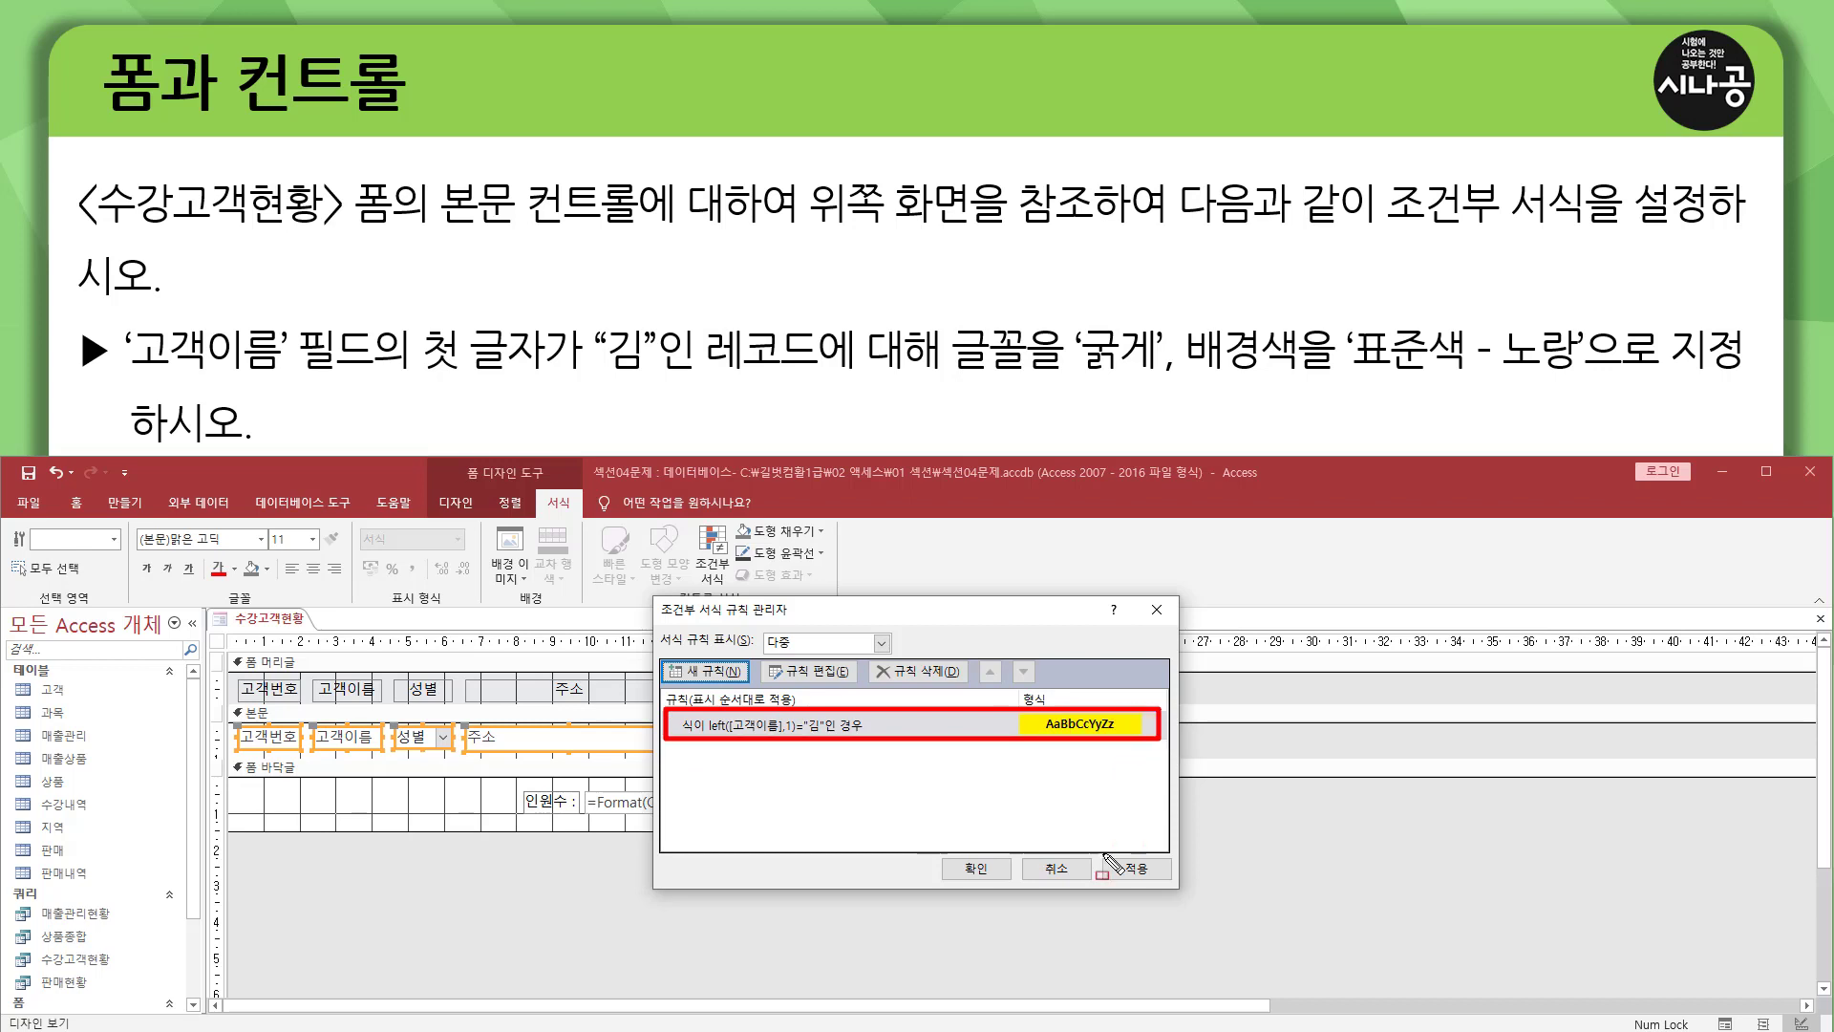
left_click_drag(937, 853, 1008, 882)
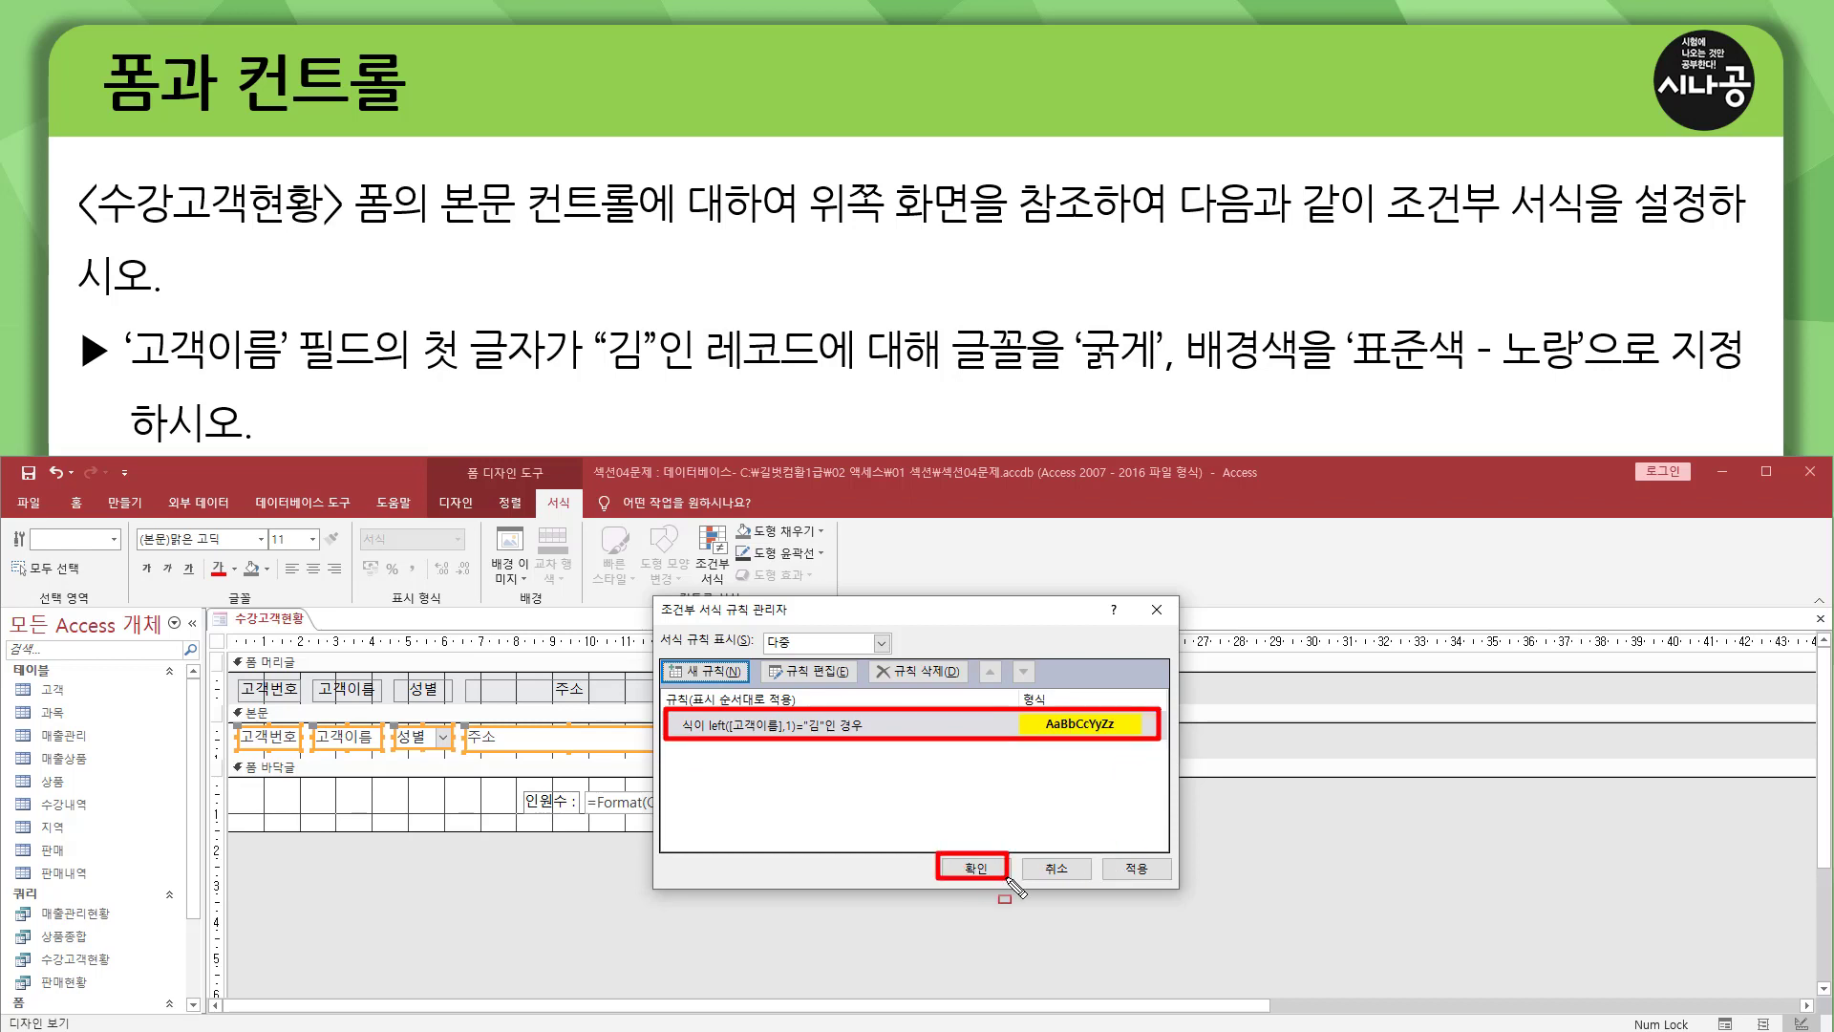
key("Escape")
left_click(974, 872)
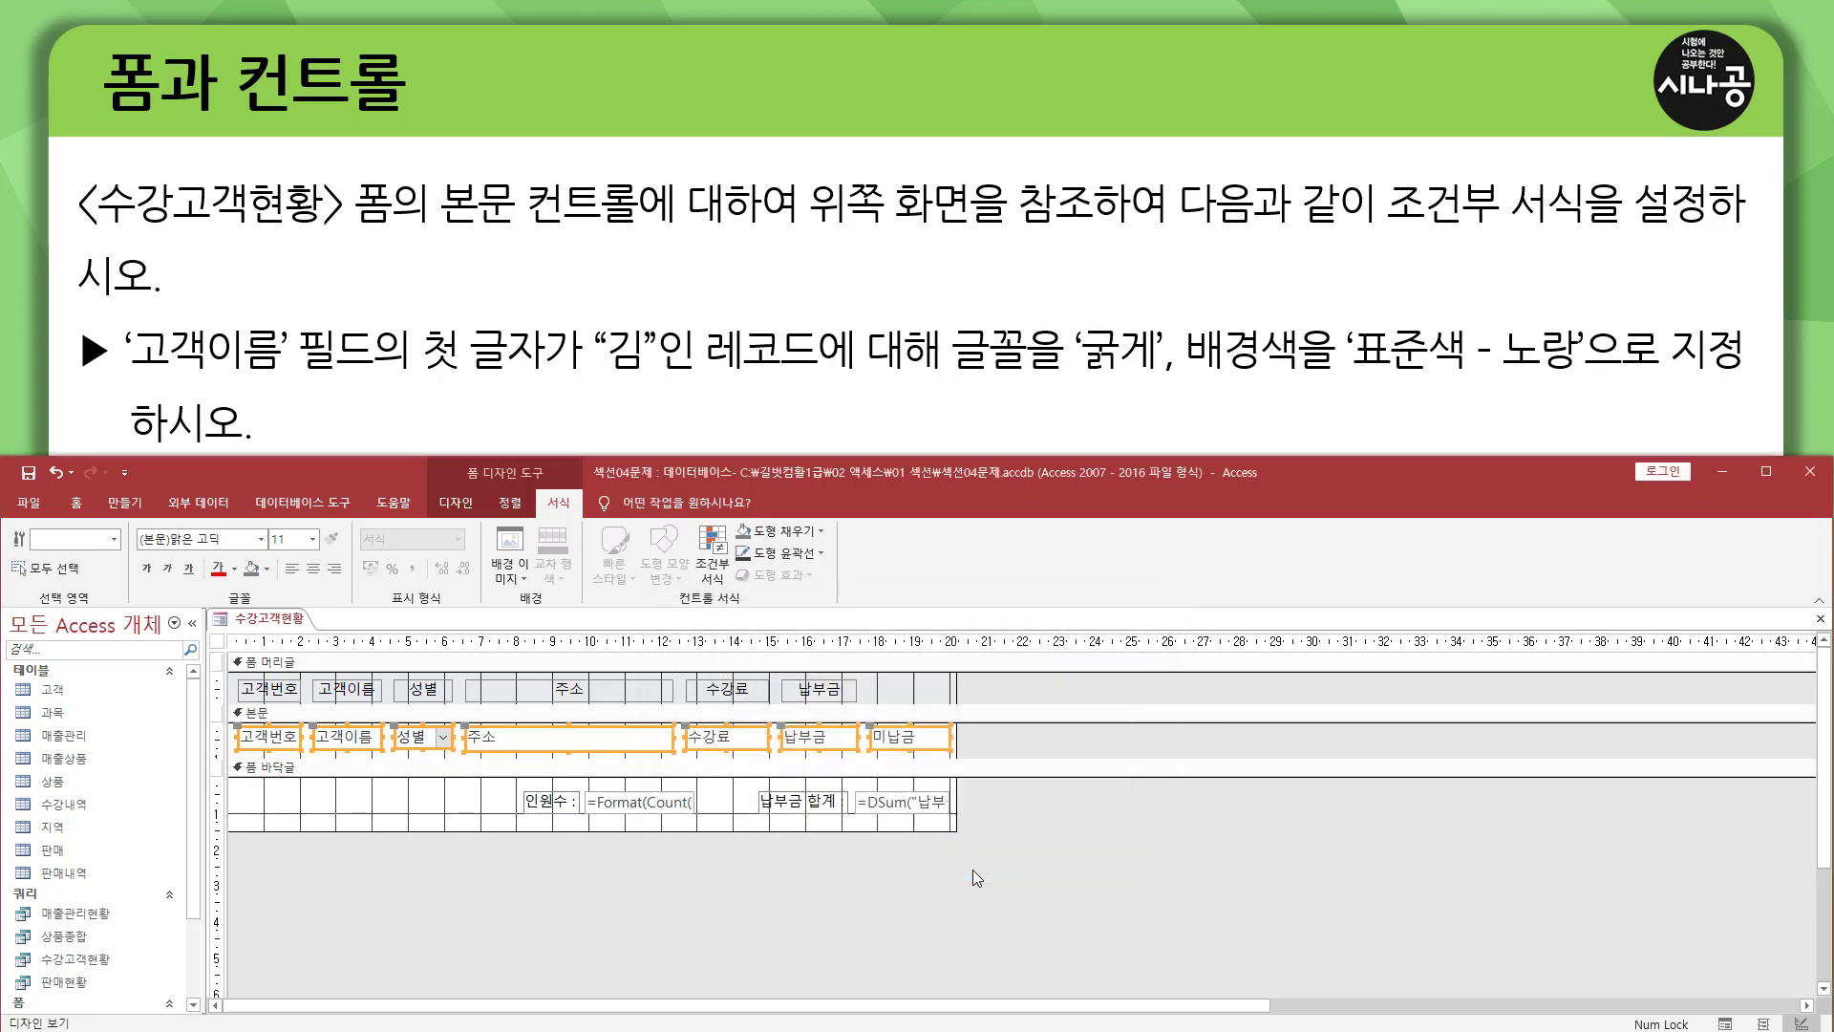
left_click(697, 878)
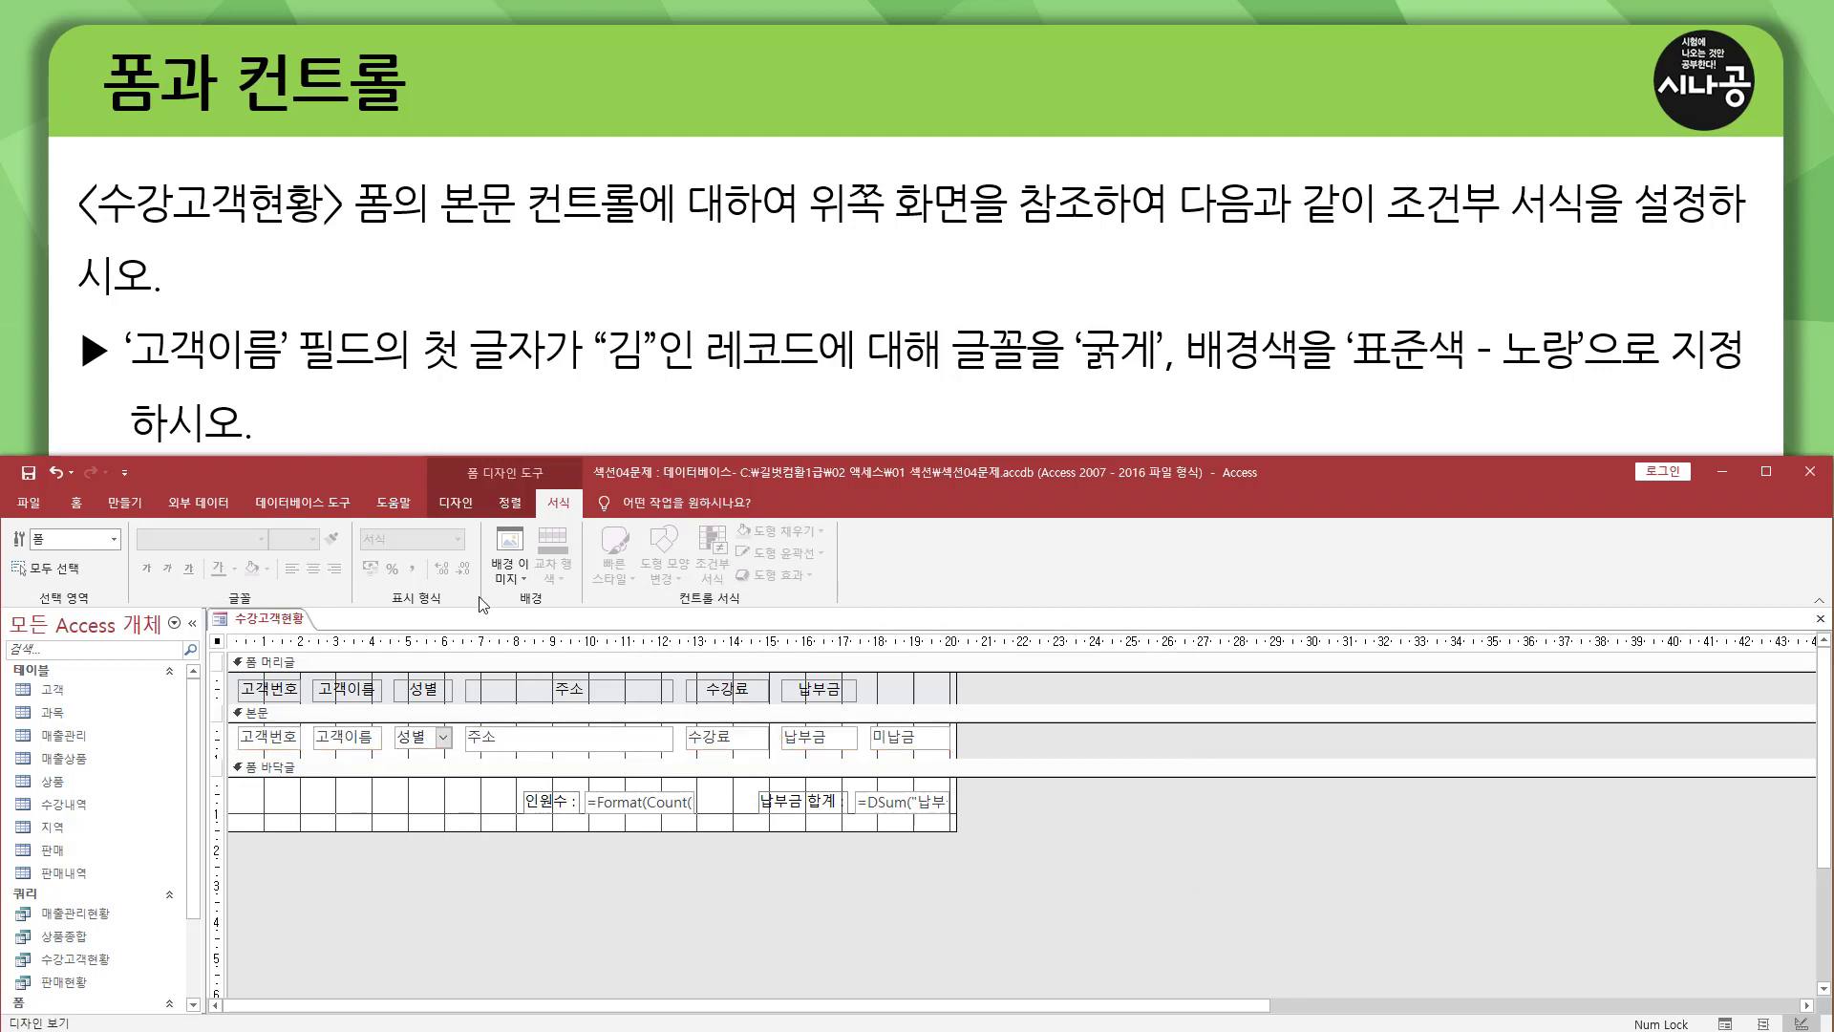
Show the form in form view and examine the formatting of records whose 고객이름 starts with 김.
key("ctrl+shift+d")
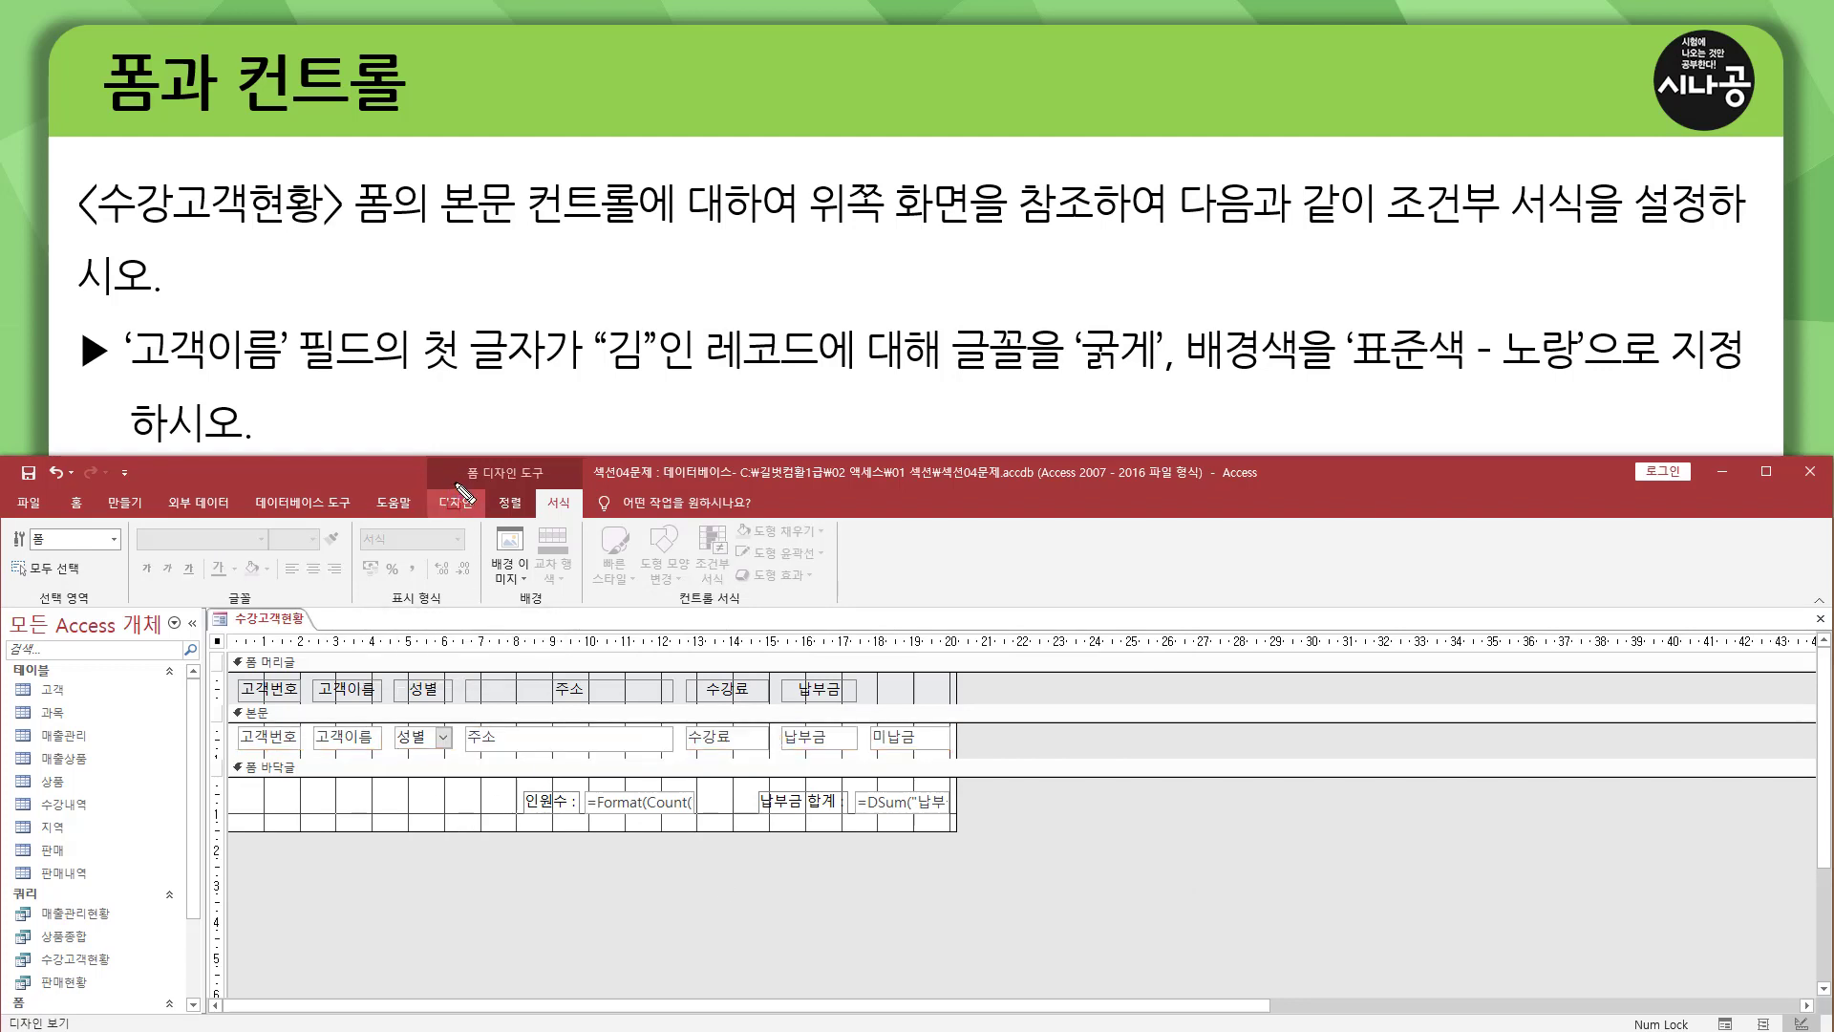
left_click_drag(454, 482, 551, 482)
key("f")
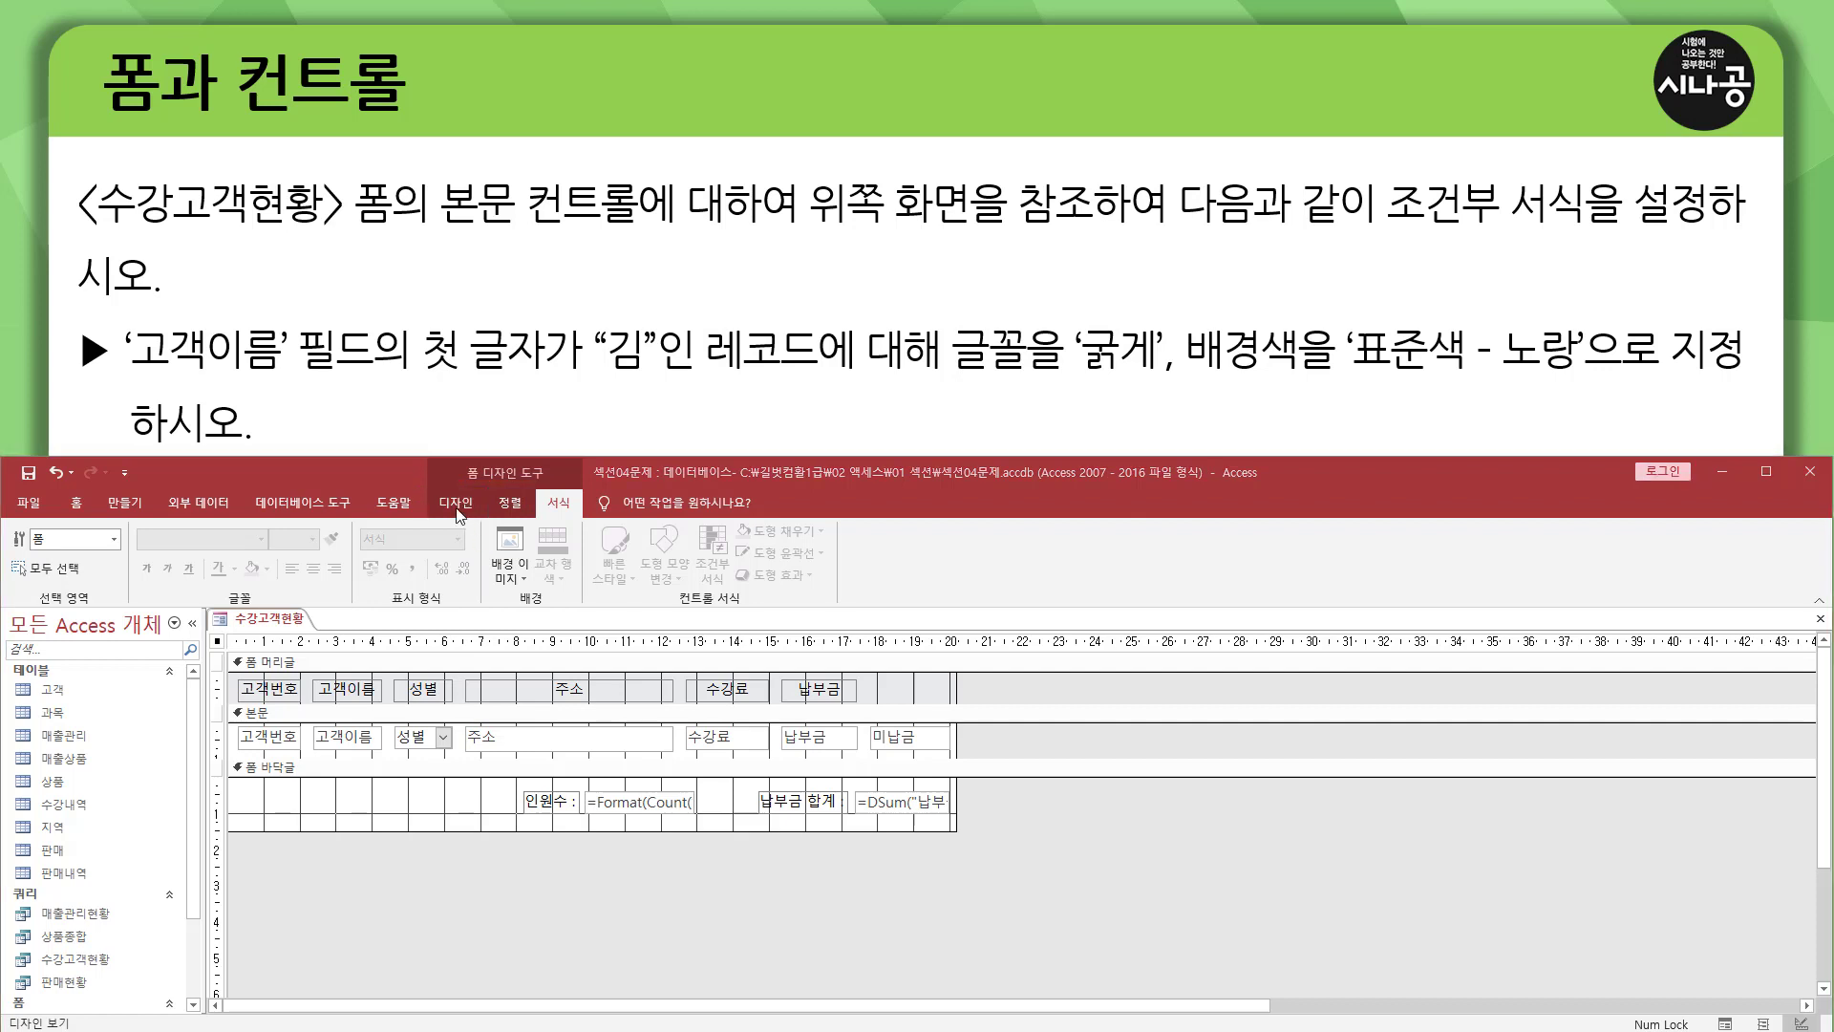
left_click(455, 503)
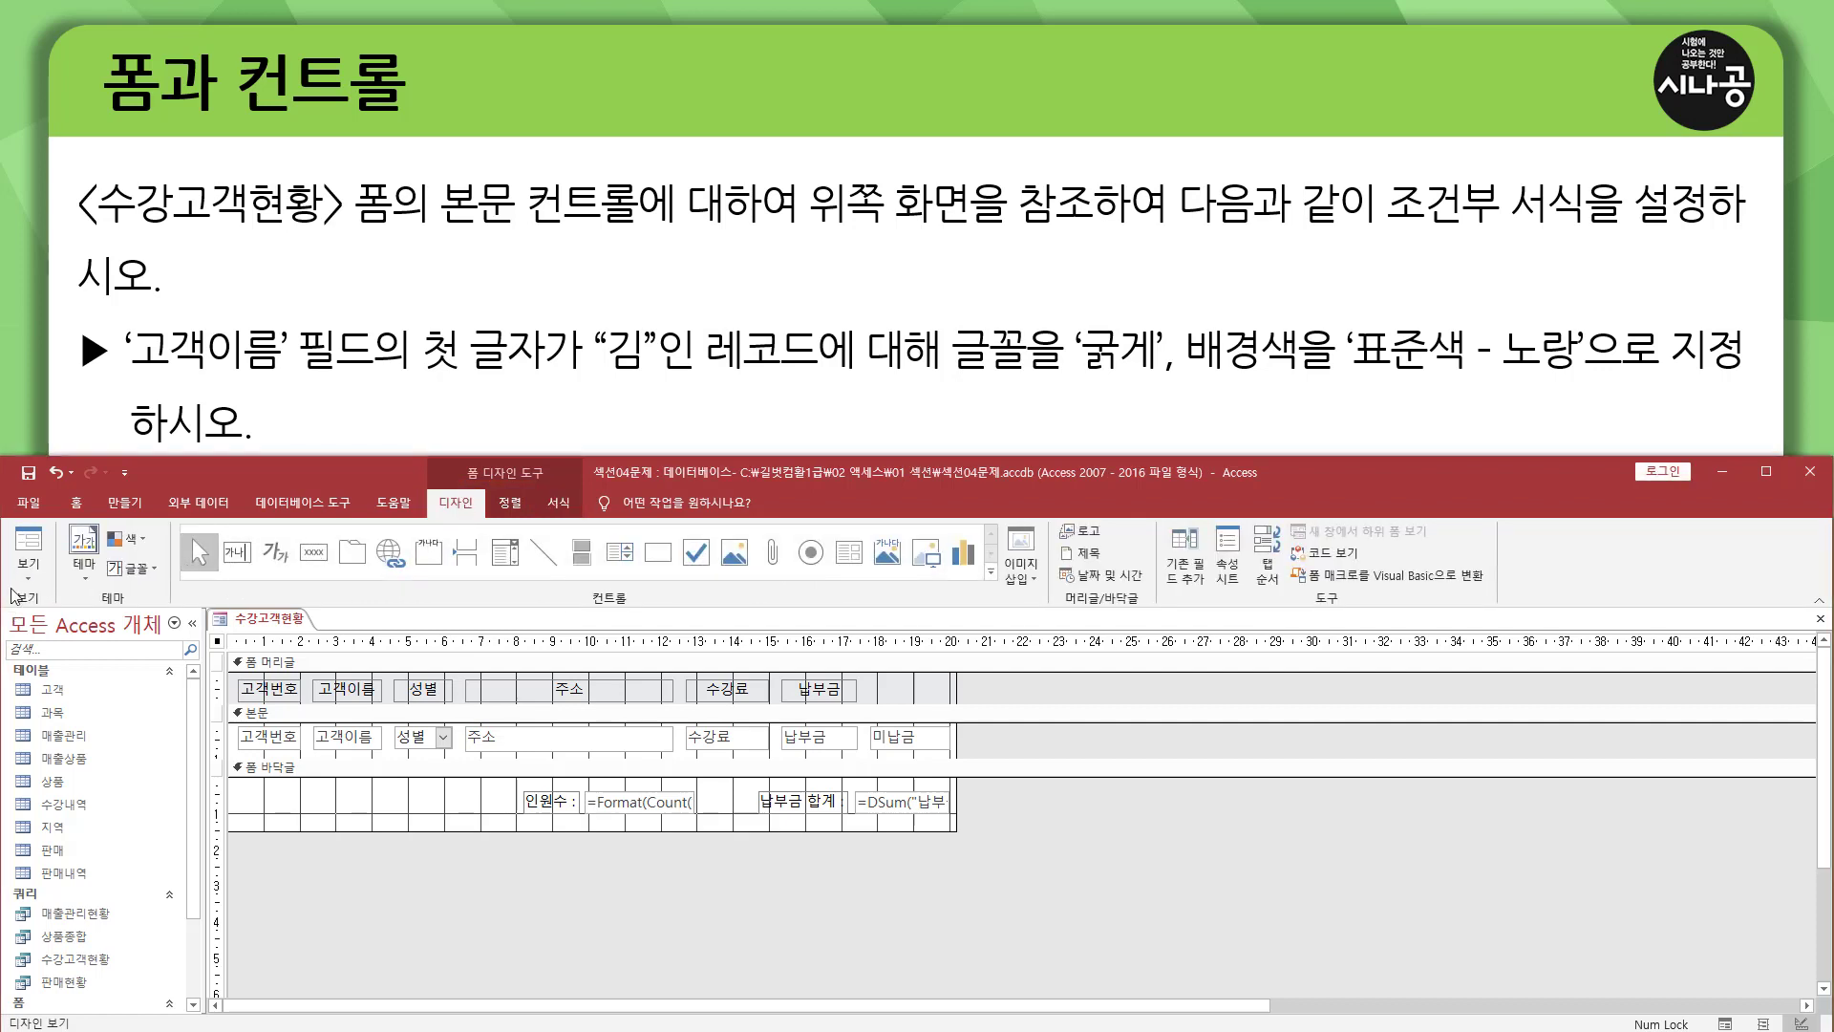
left_click(29, 541)
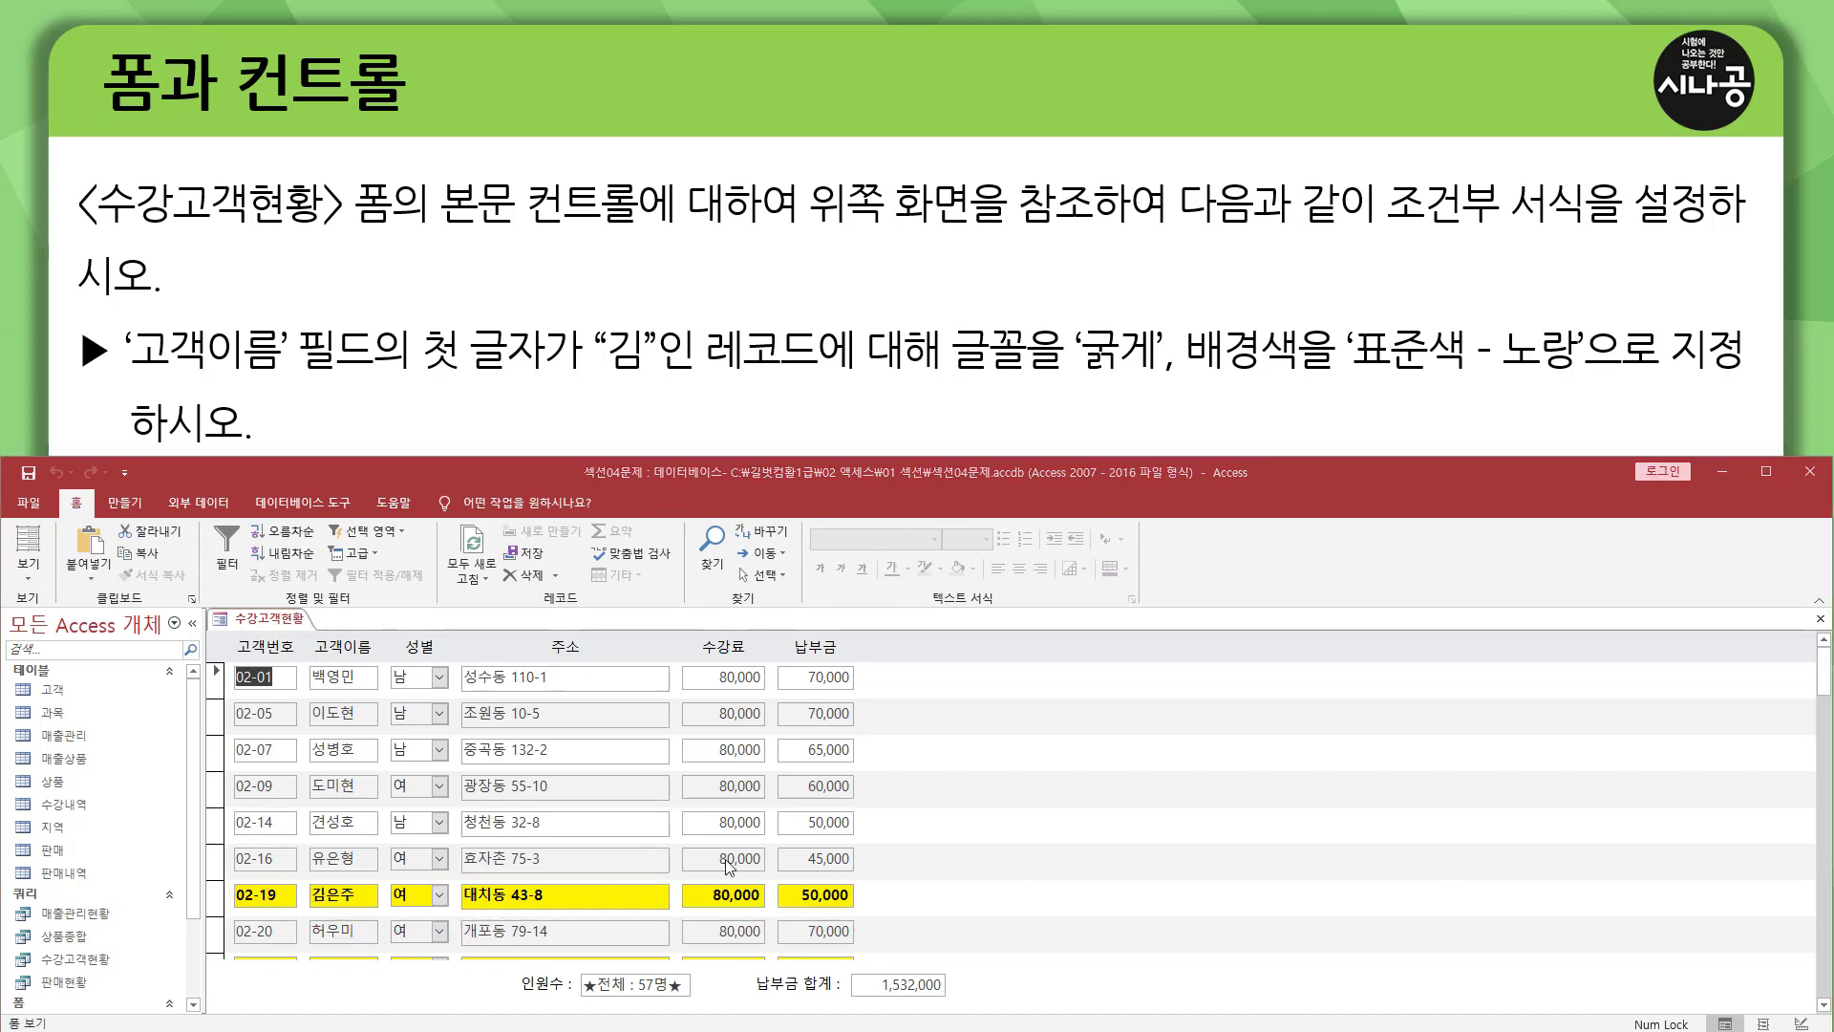
left_click(1825, 1006)
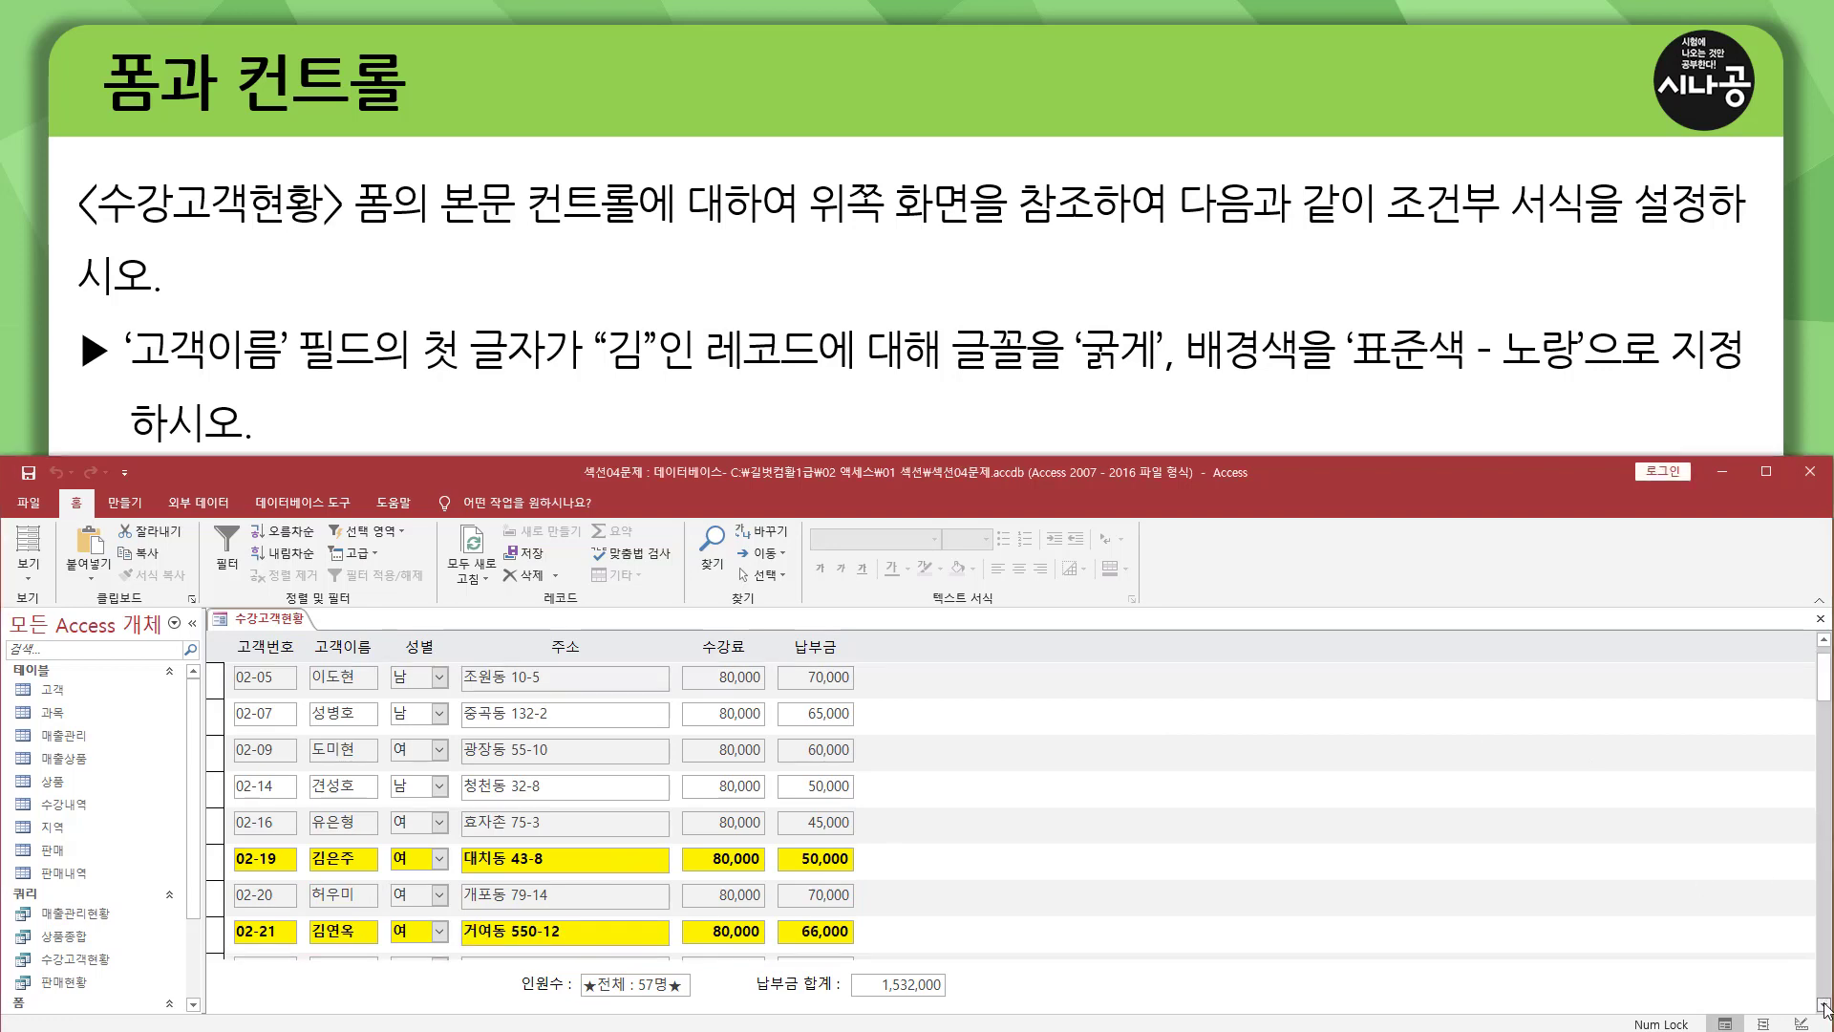
left_click(1825, 1006)
left_click(1825, 1006)
left_click(1825, 1006)
left_click(1824, 1006)
left_click(1824, 1006)
left_click(1825, 1006)
left_click(1824, 1006)
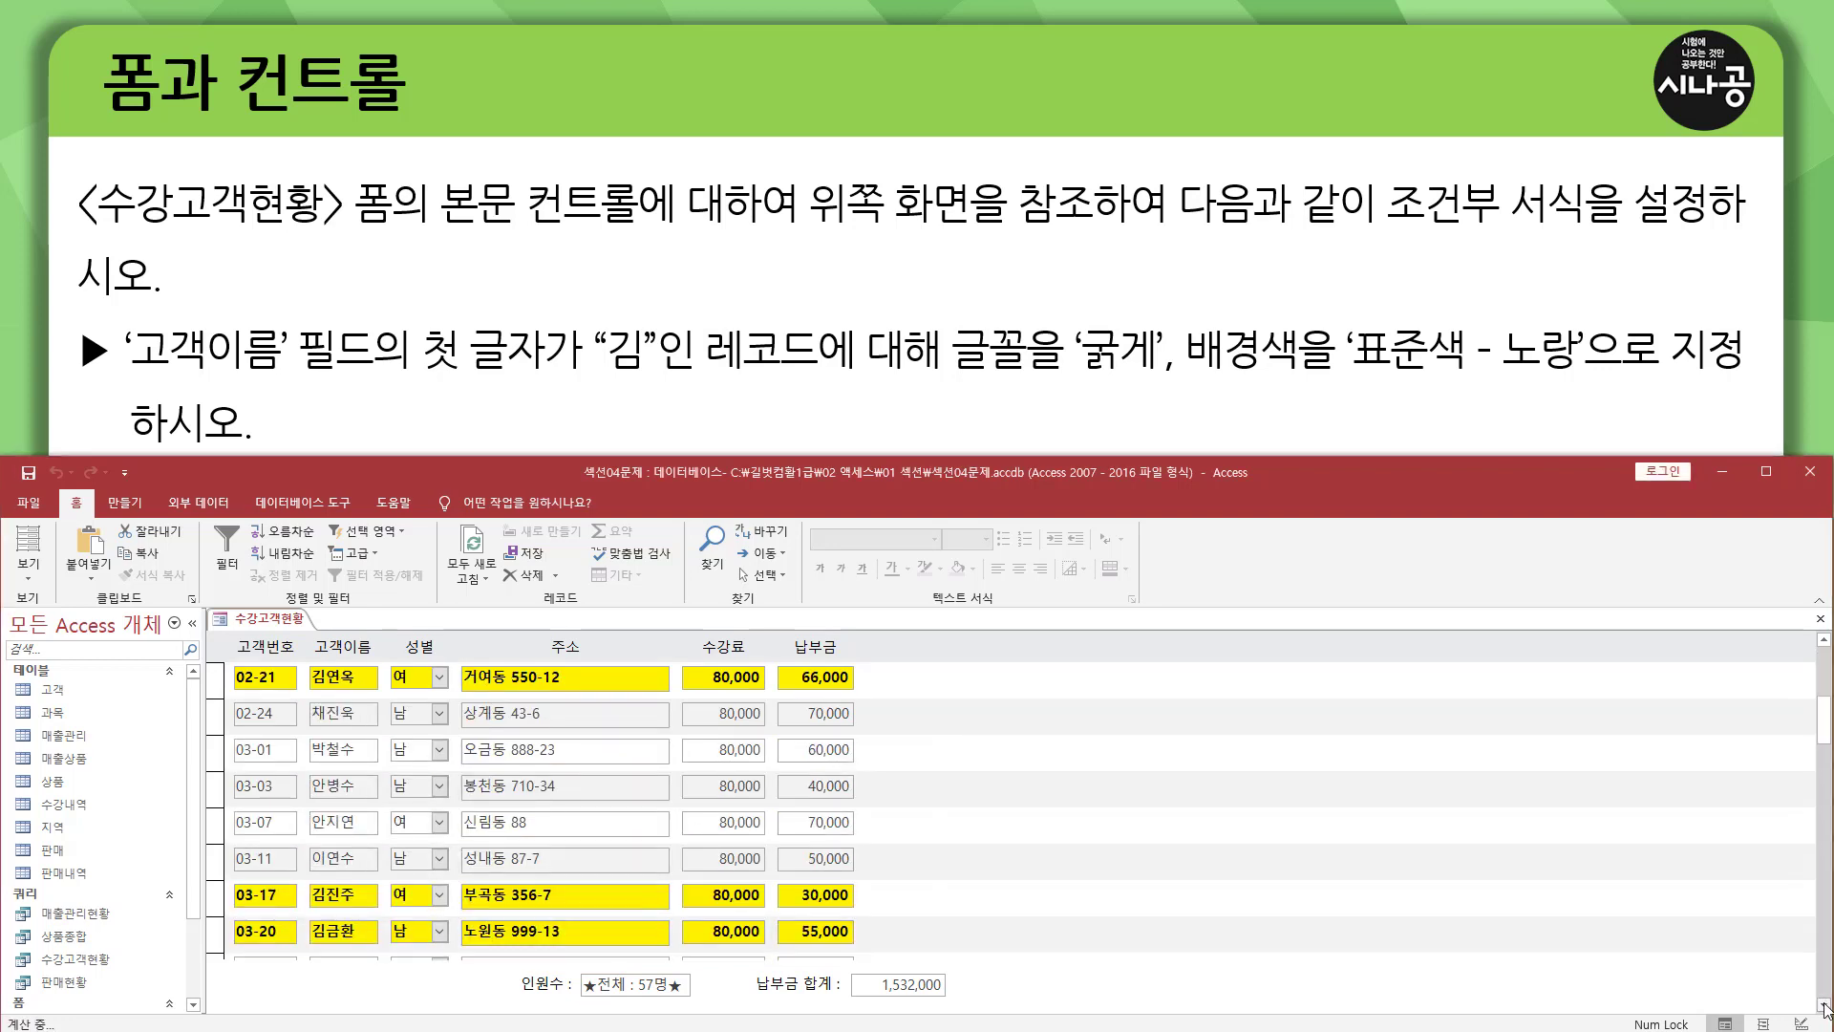
left_click(1824, 1005)
left_click(1825, 1006)
left_click(1825, 1006)
left_click(1825, 1006)
left_click(1824, 1006)
left_click(1825, 1006)
left_click(1824, 1006)
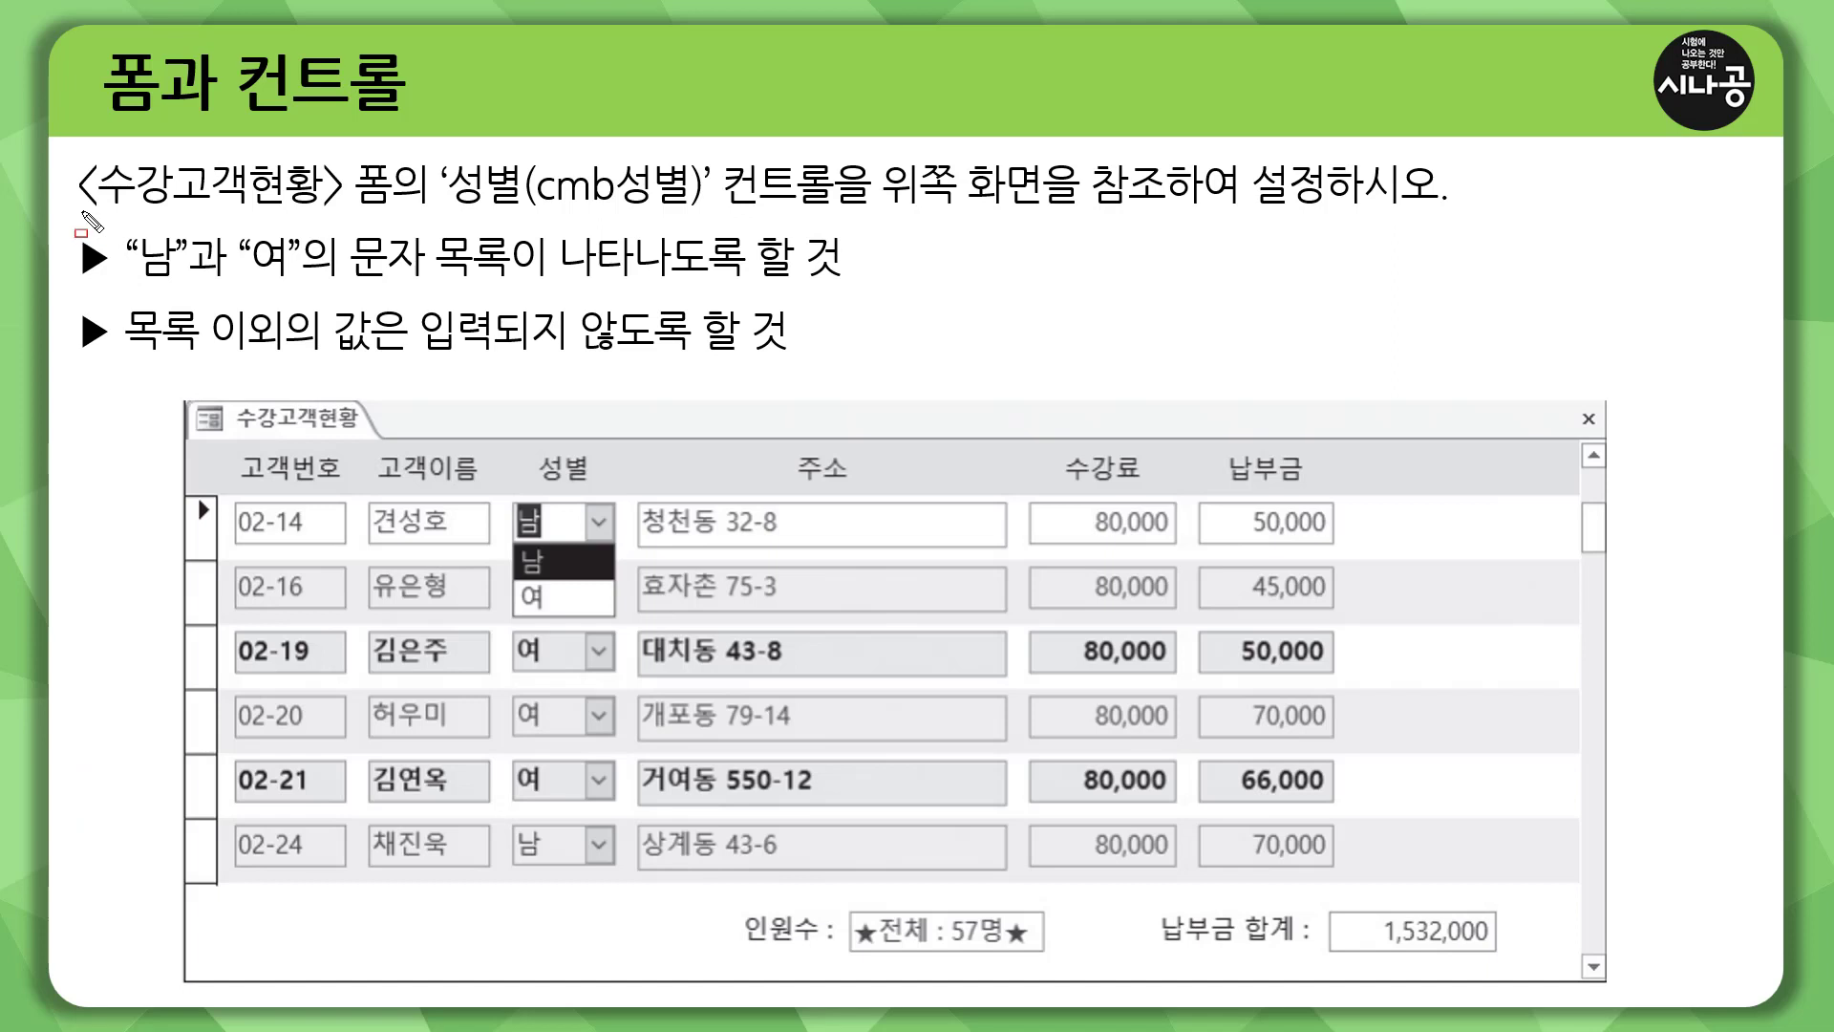
mouse_move(82, 212)
left_mouse_down()
mouse_move(327, 210)
mouse_move(363, 158)
mouse_move(395, 153)
mouse_move(522, 197)
mouse_move(839, 208)
left_mouse_up()
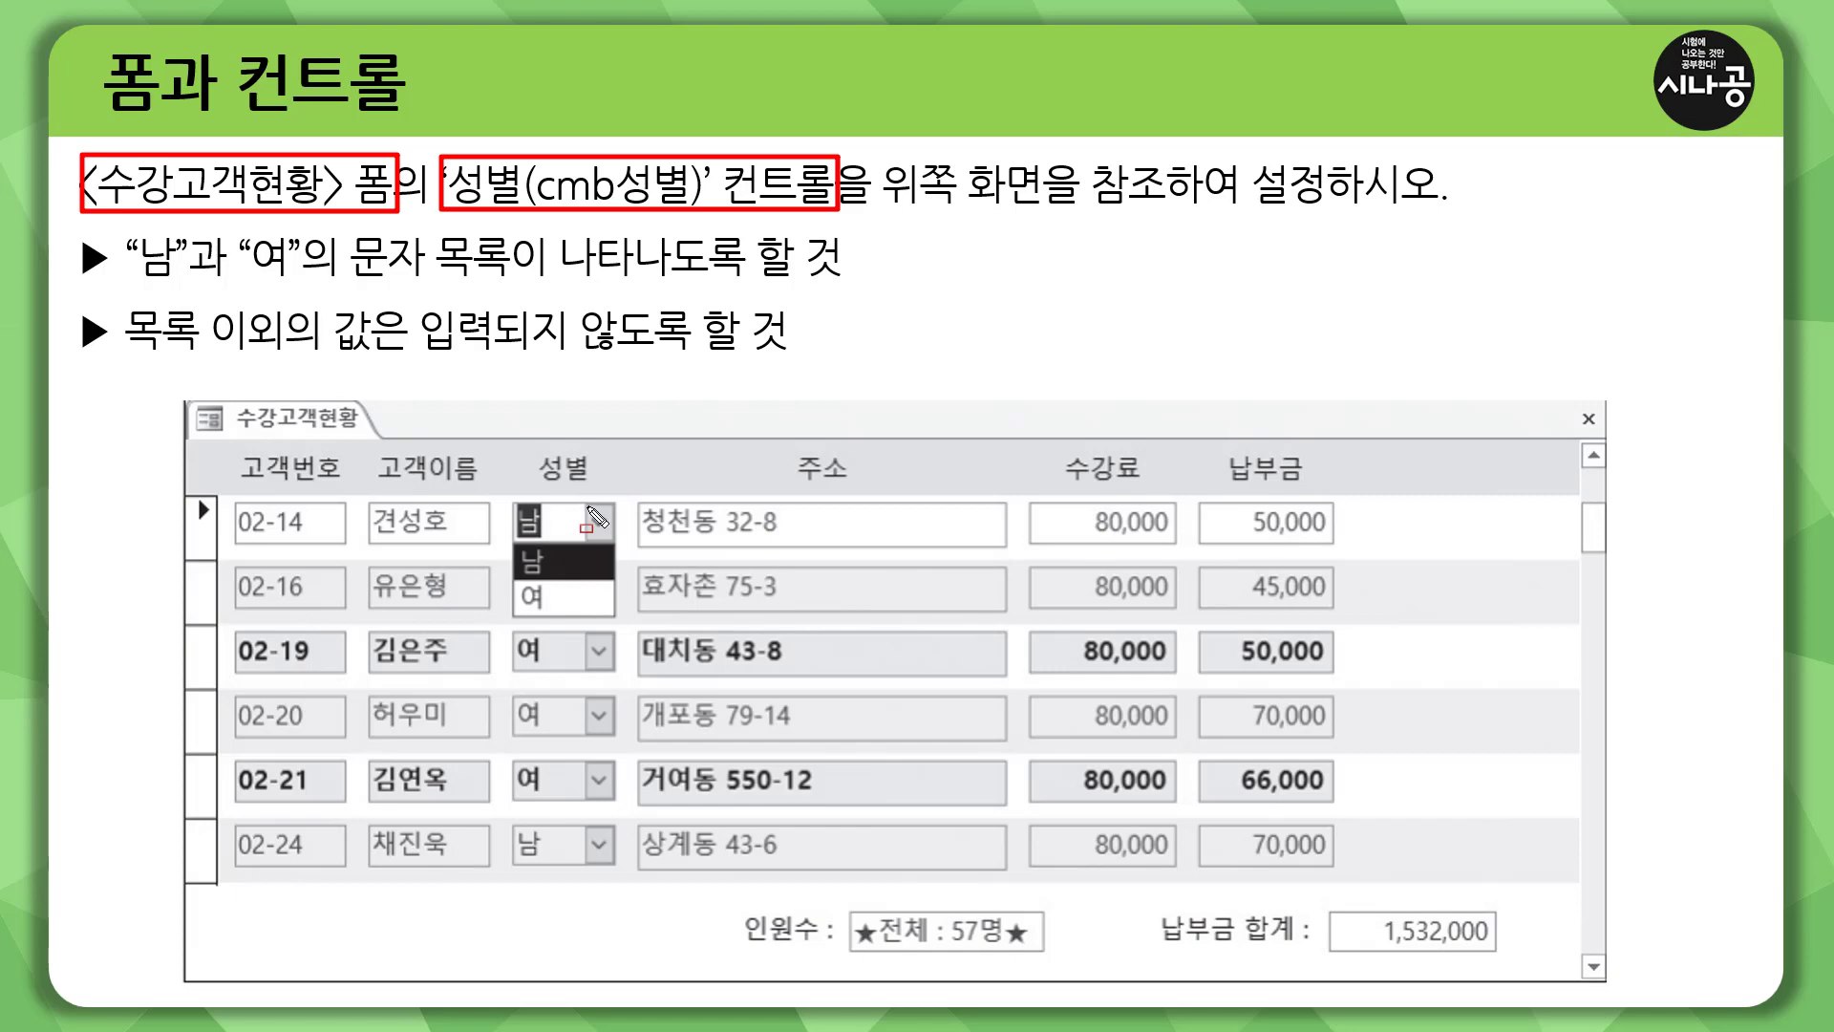
mouse_move(586, 505)
left_mouse_down()
mouse_move(616, 541)
mouse_move(565, 619)
left_mouse_up()
left_click_drag(127, 289, 324, 290)
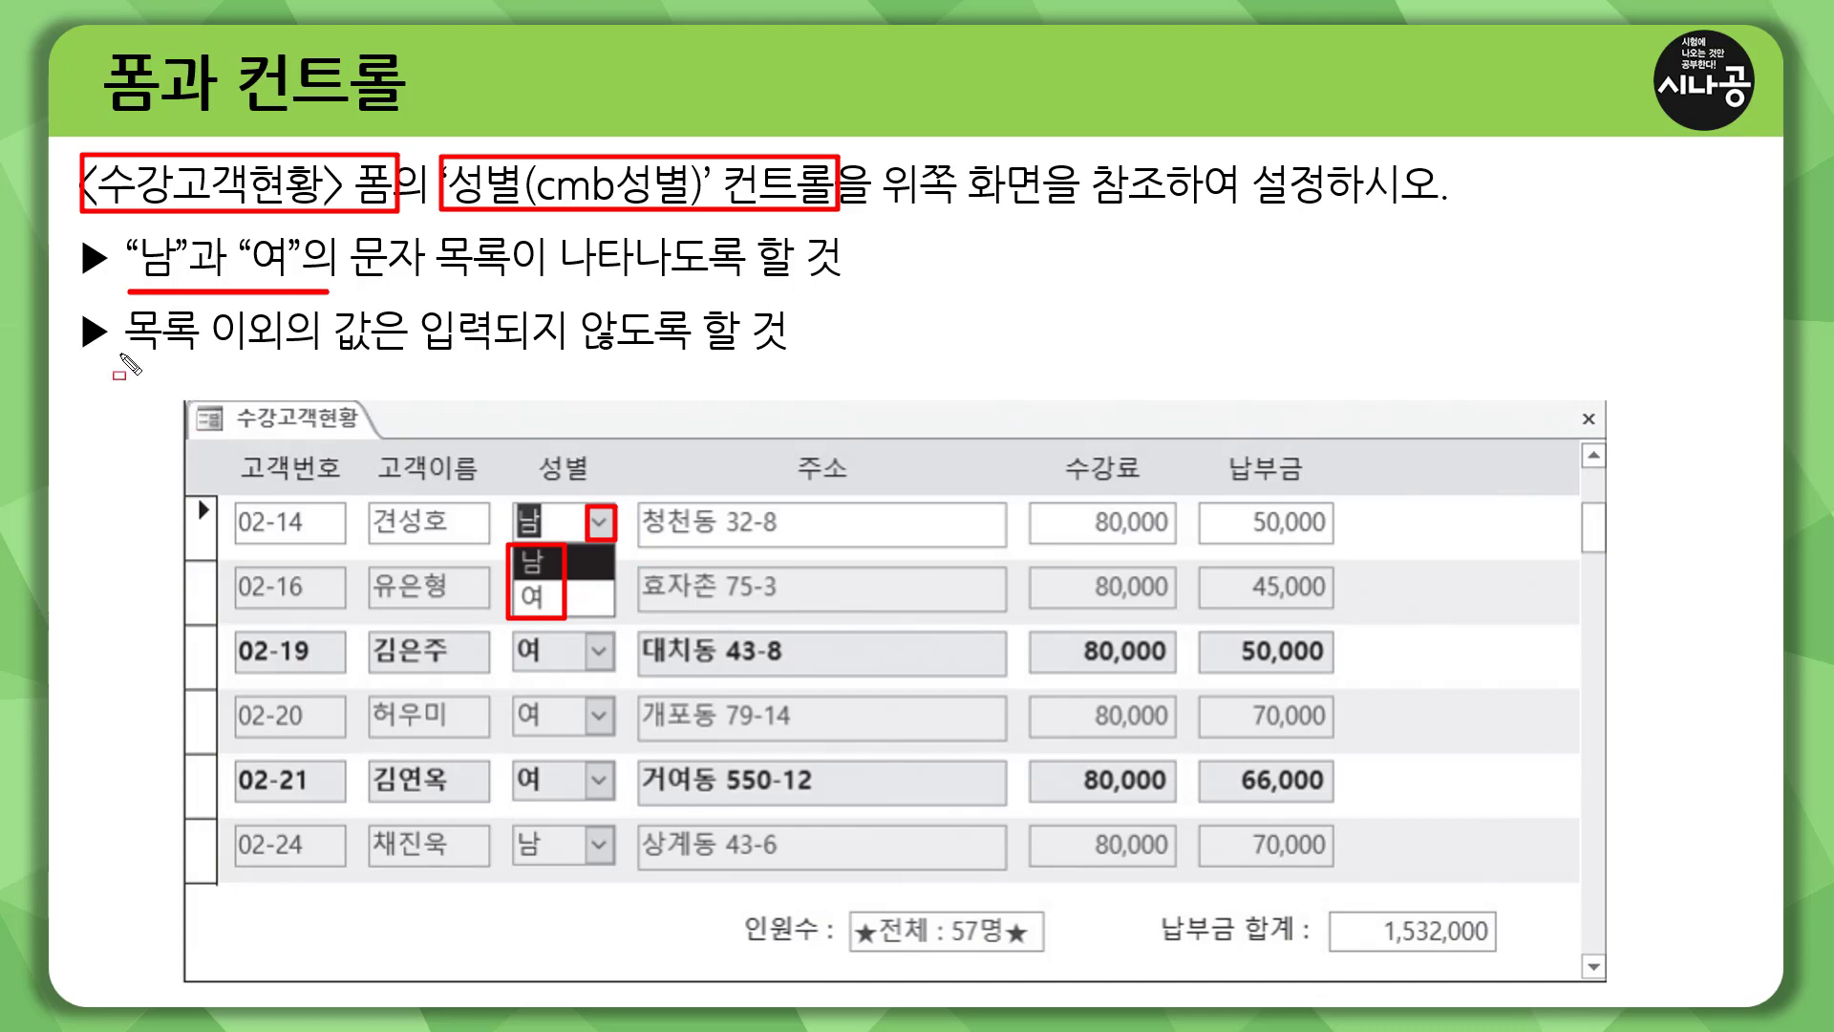
left_click_drag(120, 355, 791, 356)
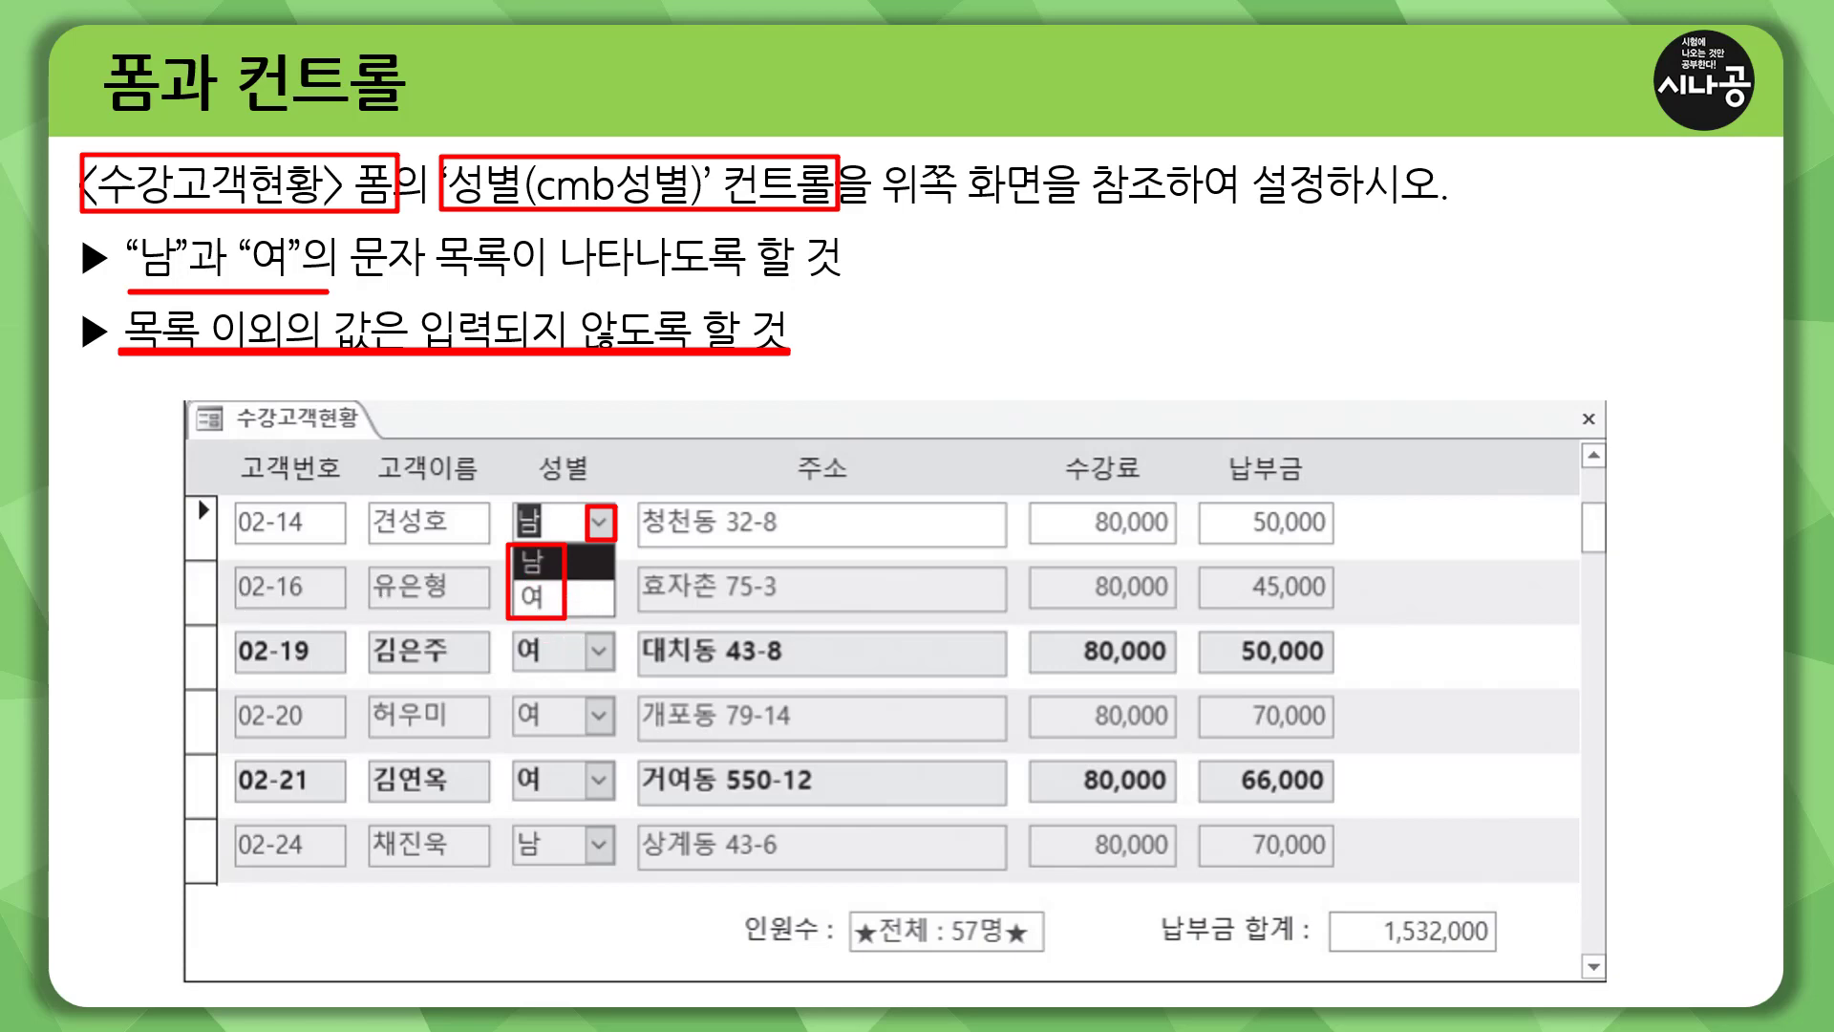
key("e")
Switch to Access and show the properties of the 성별 combo box in the form's 본문 section.
key("alt+Tab")
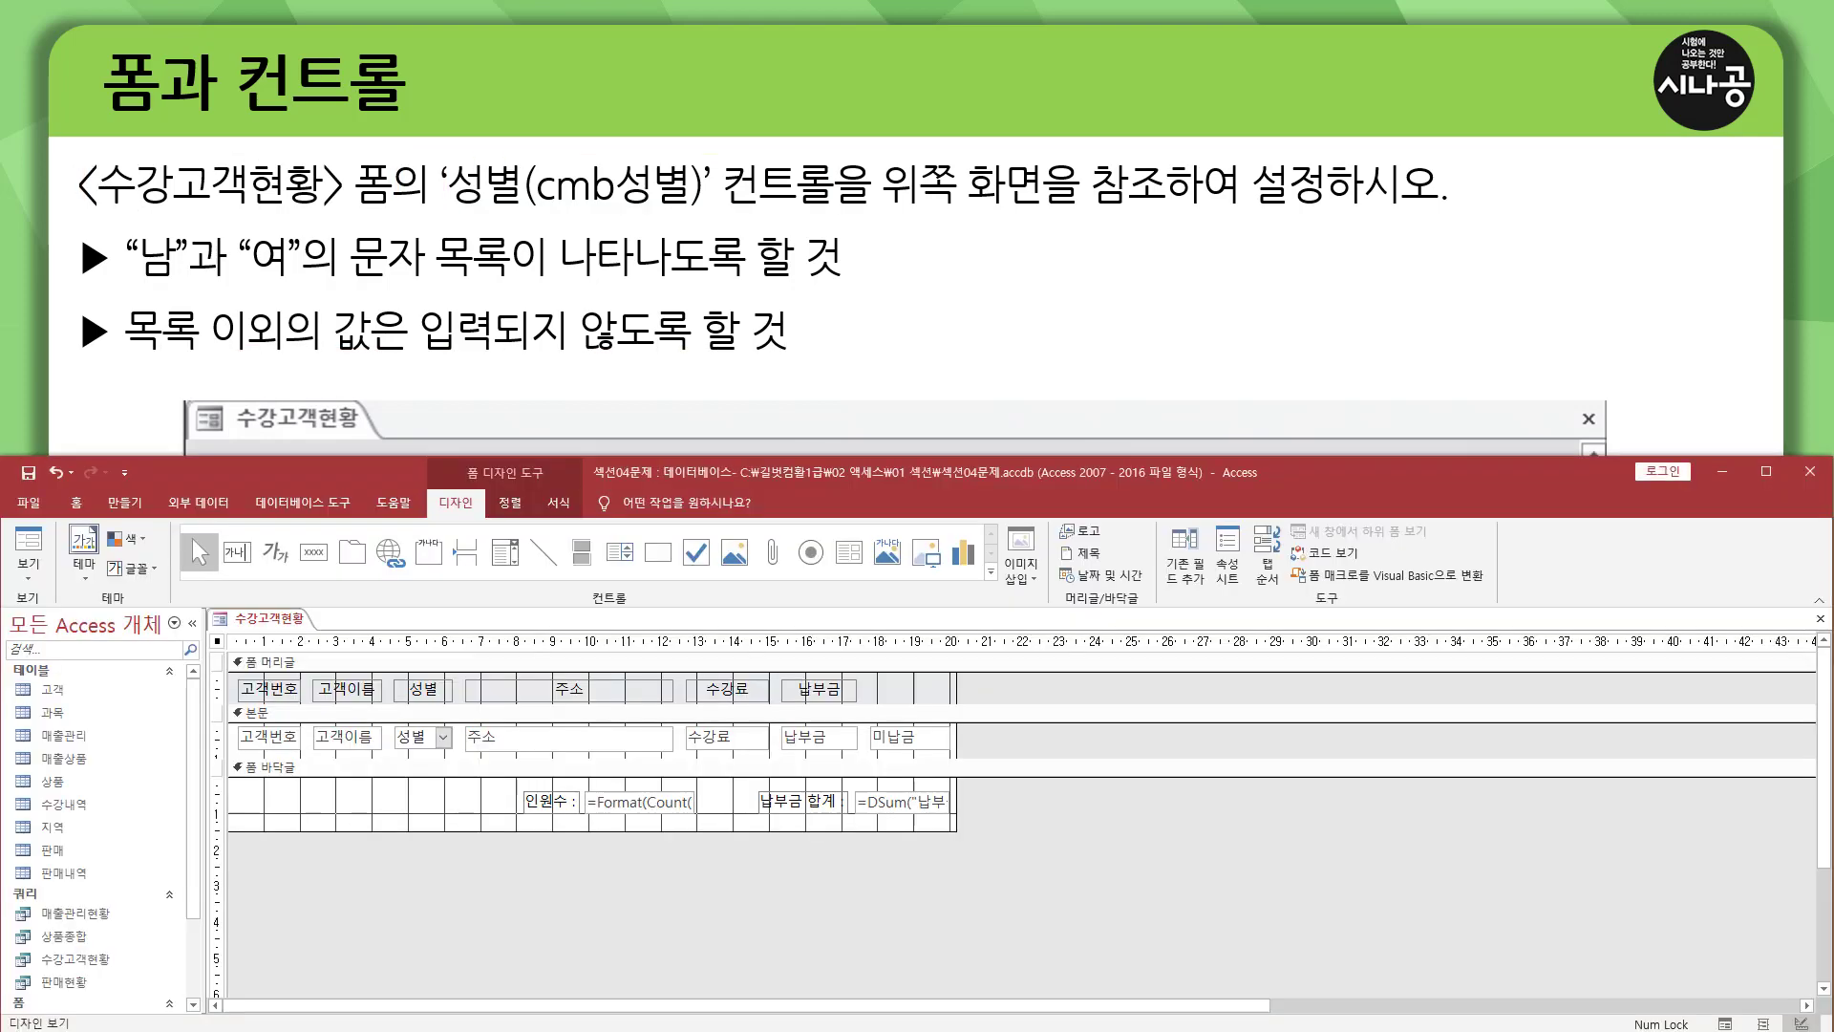
left_click(440, 671)
key("ctrl+2")
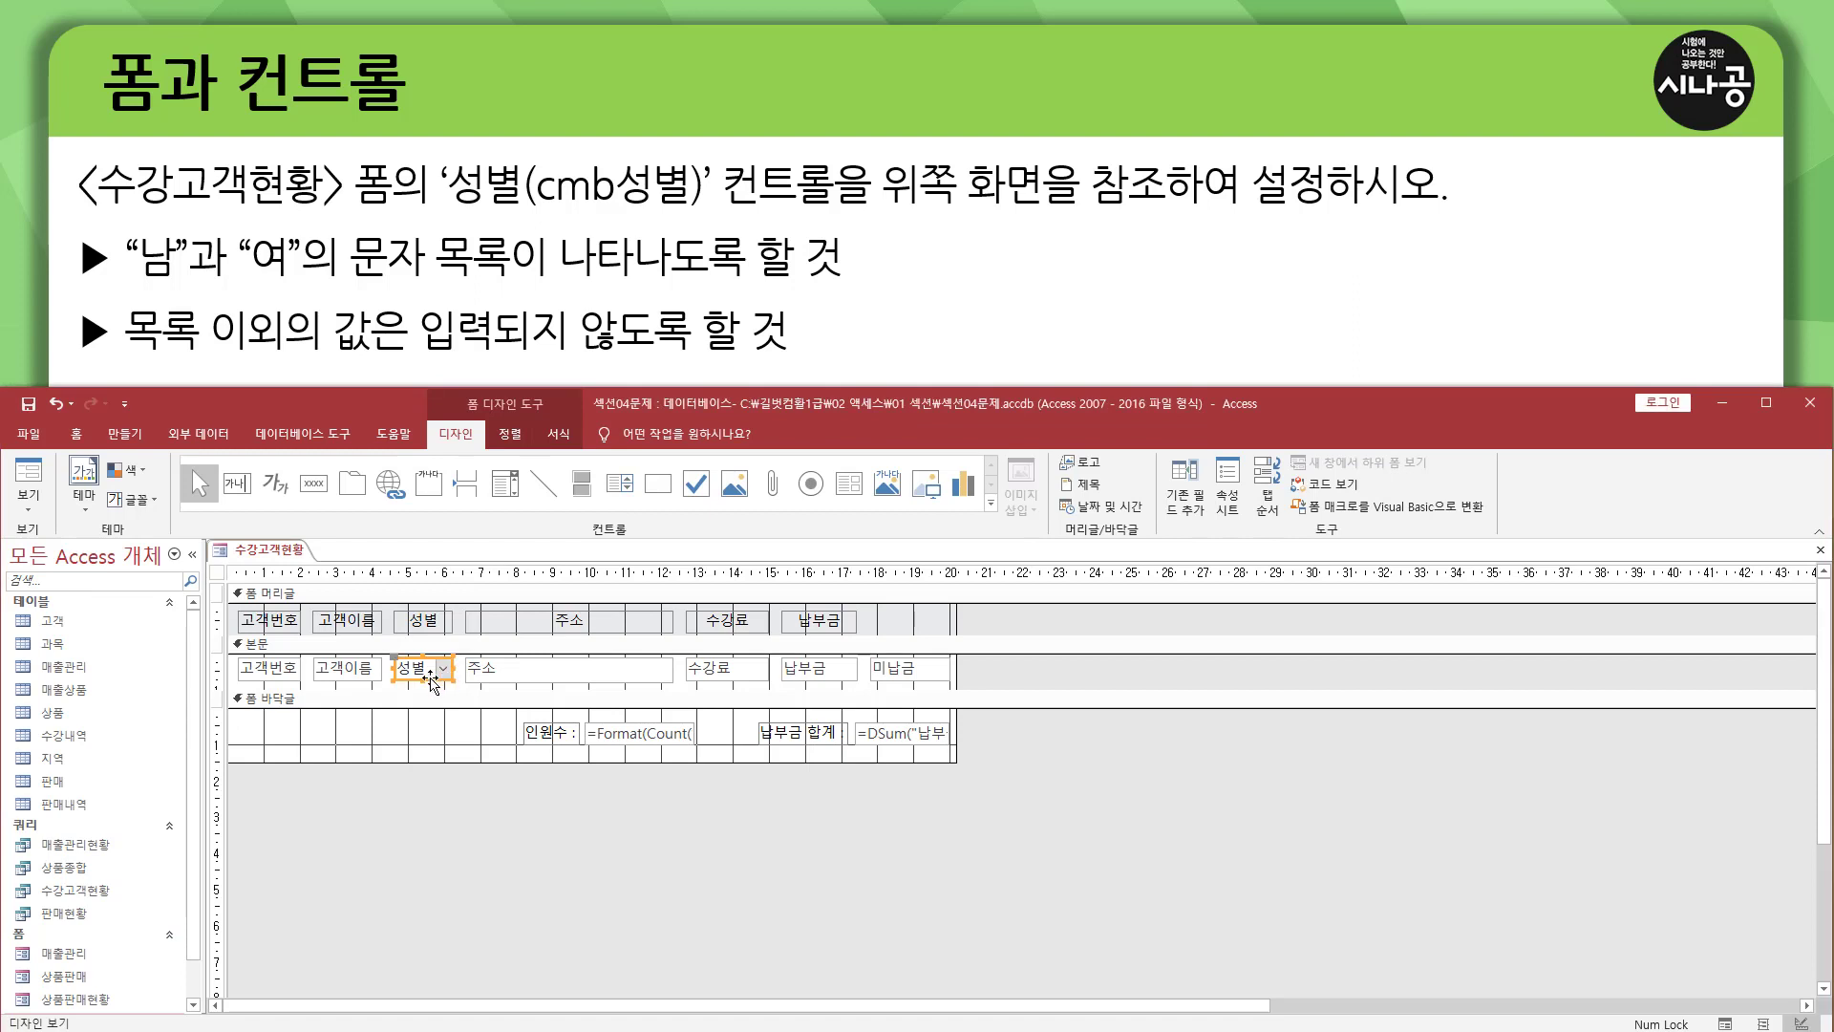
left_click_drag(397, 657, 456, 682)
key("Escape")
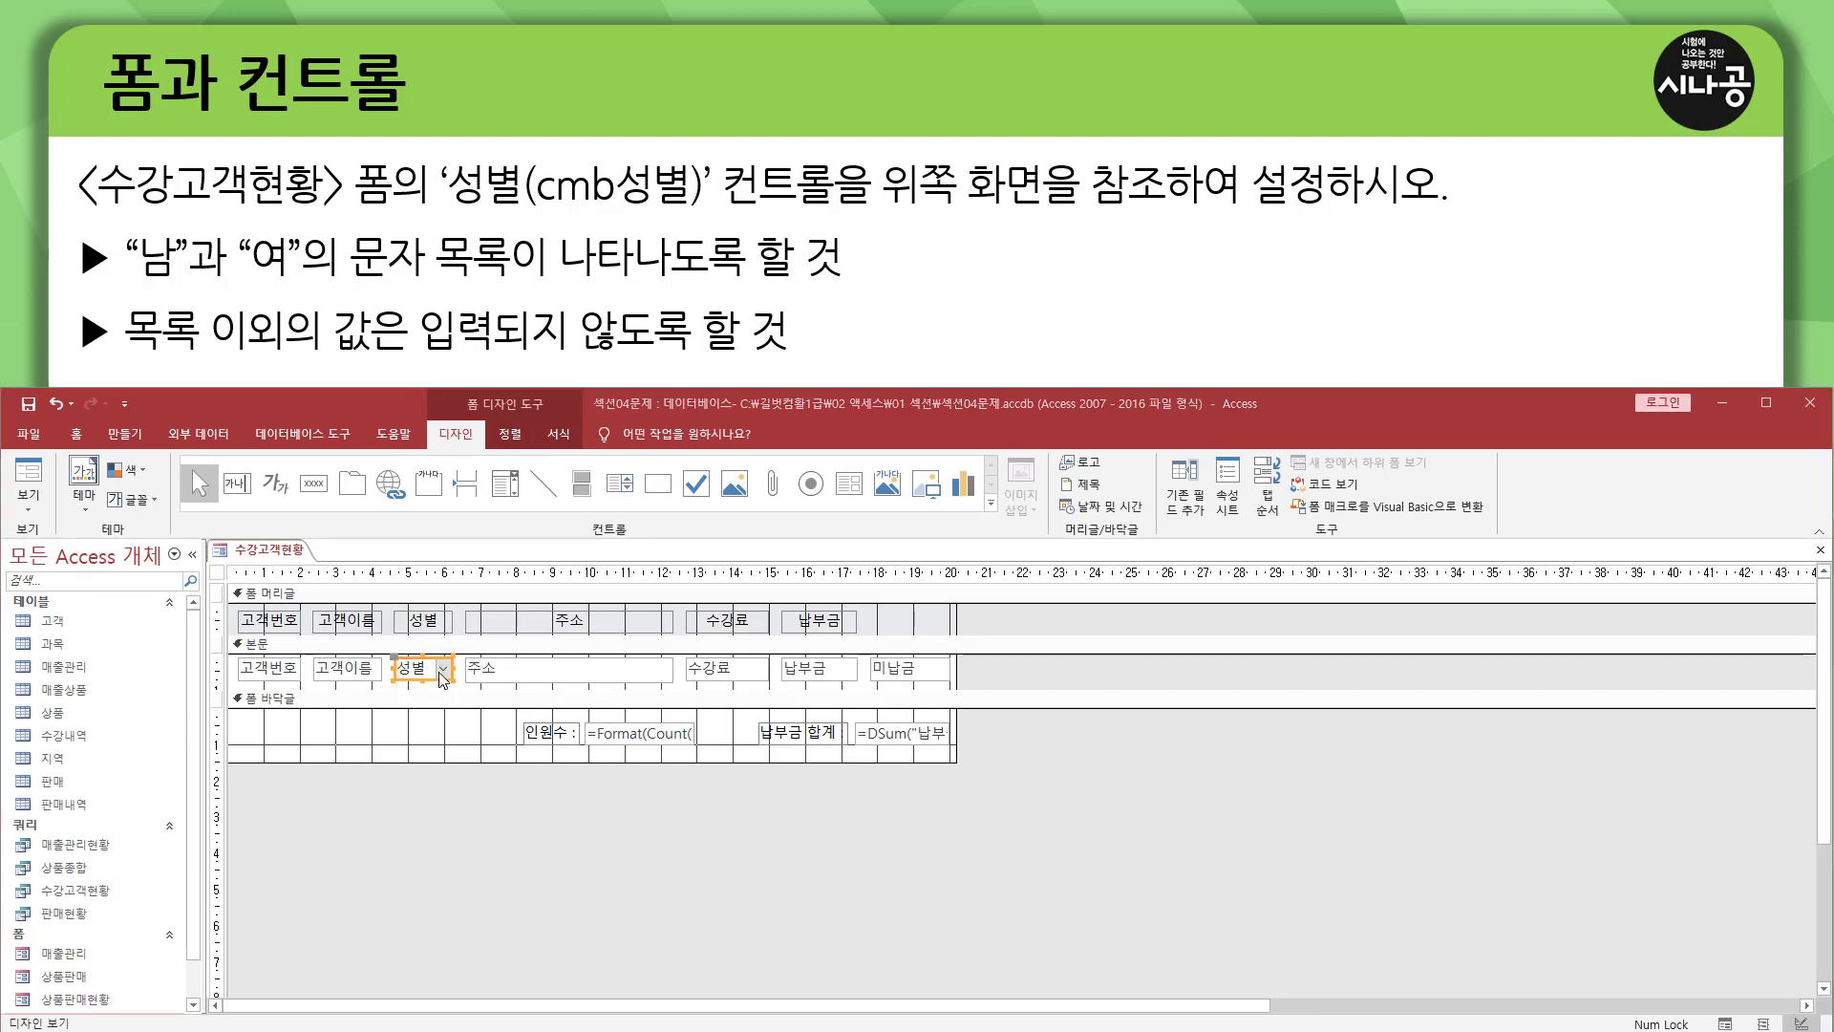
double_click(448, 676)
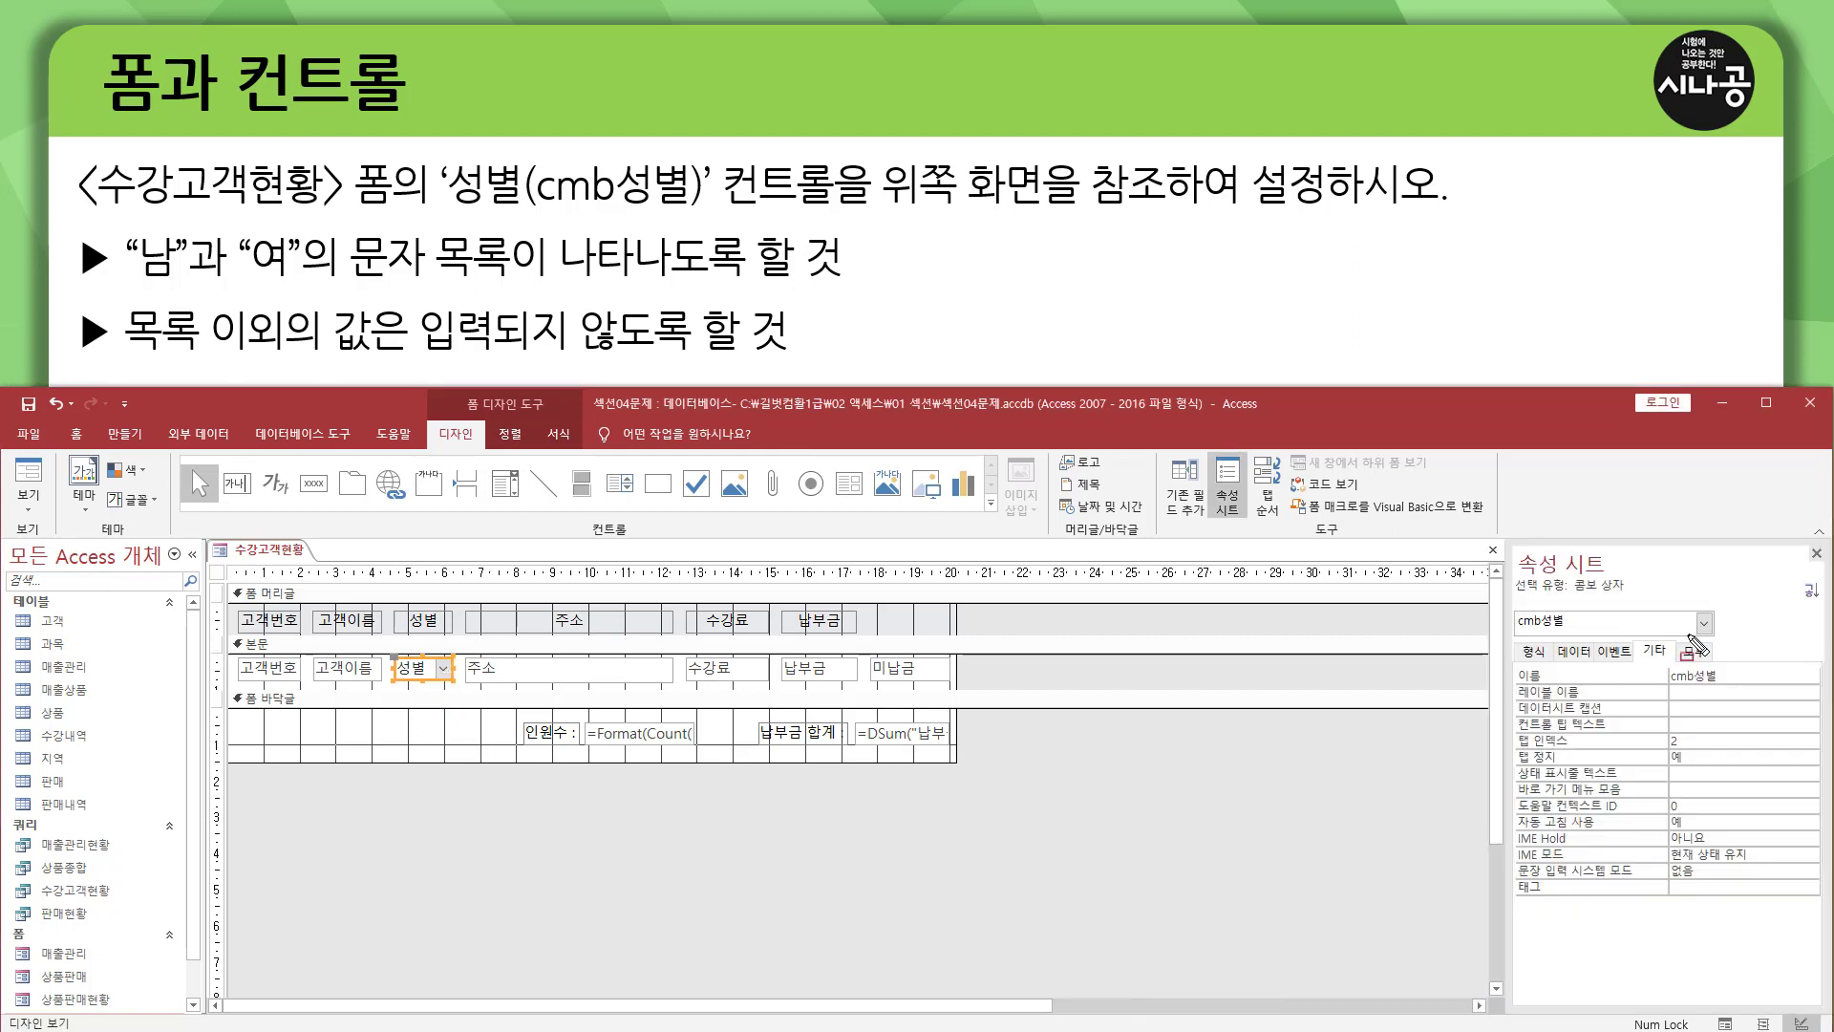
mouse_move(1512, 542)
left_mouse_down()
mouse_move(1609, 584)
mouse_move(1638, 666)
left_mouse_up()
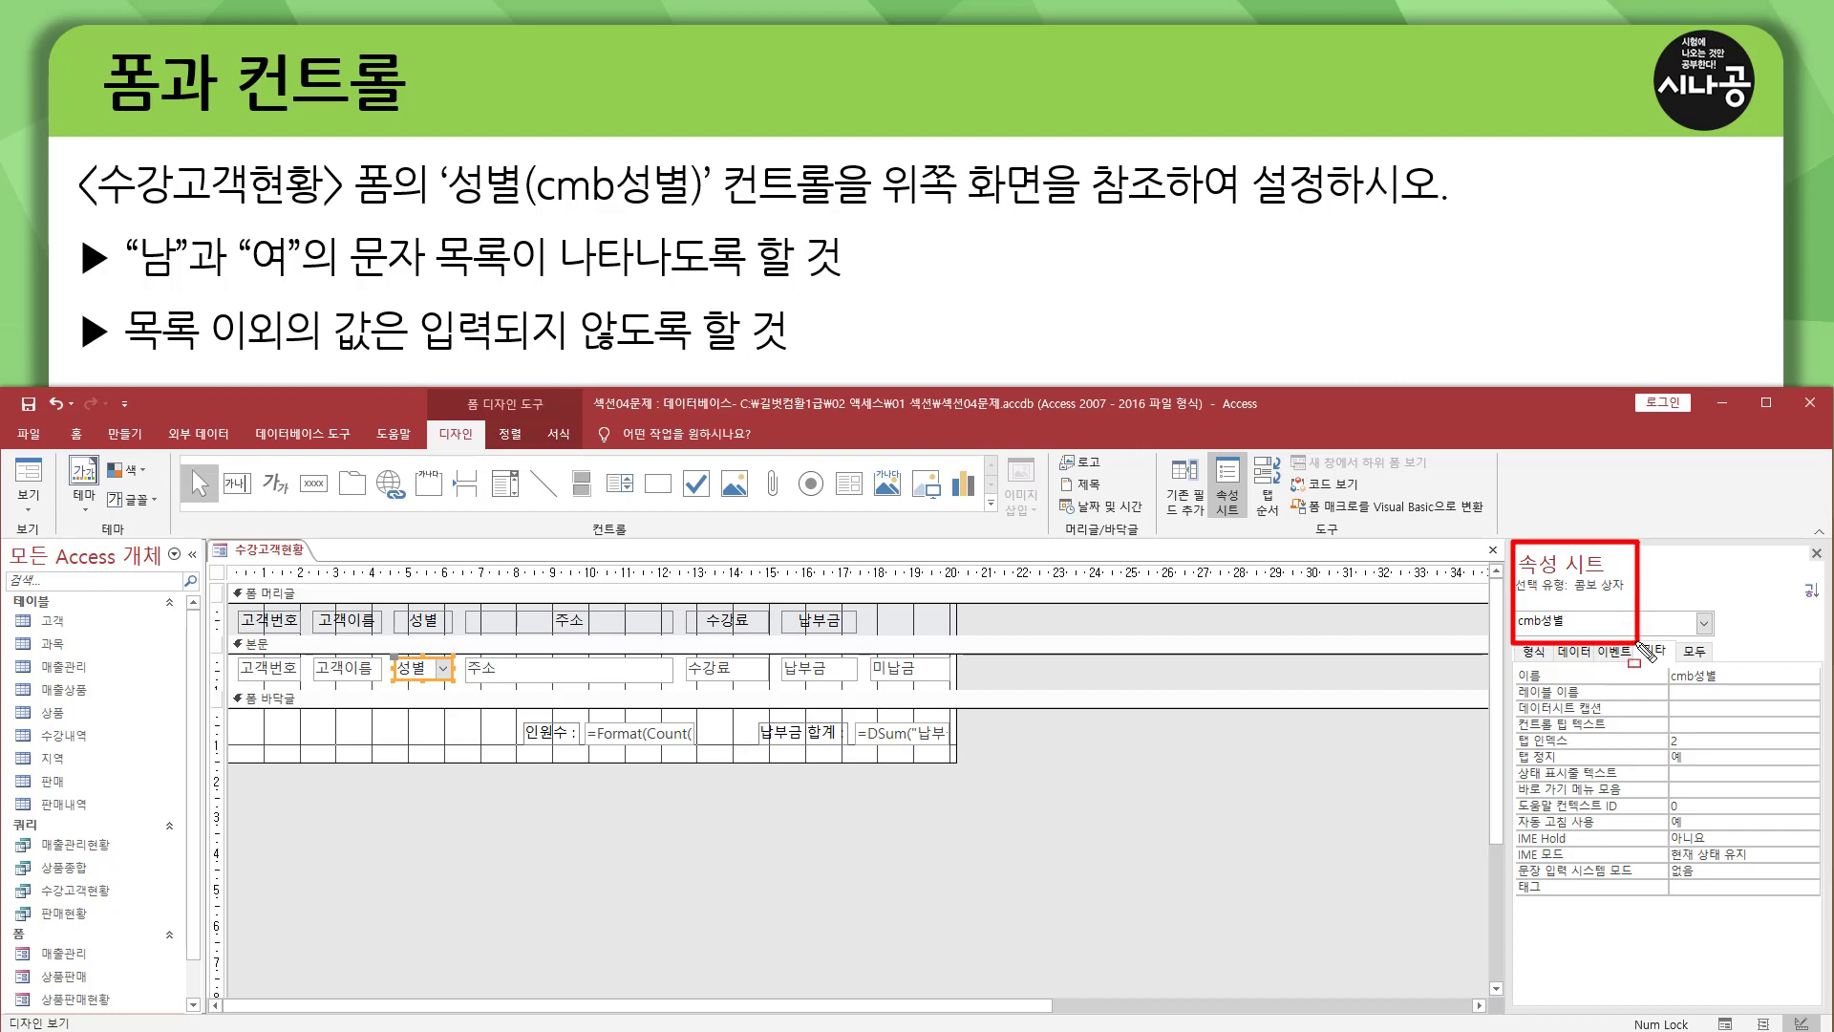
left_click_drag(1516, 629, 1570, 628)
key("Escape")
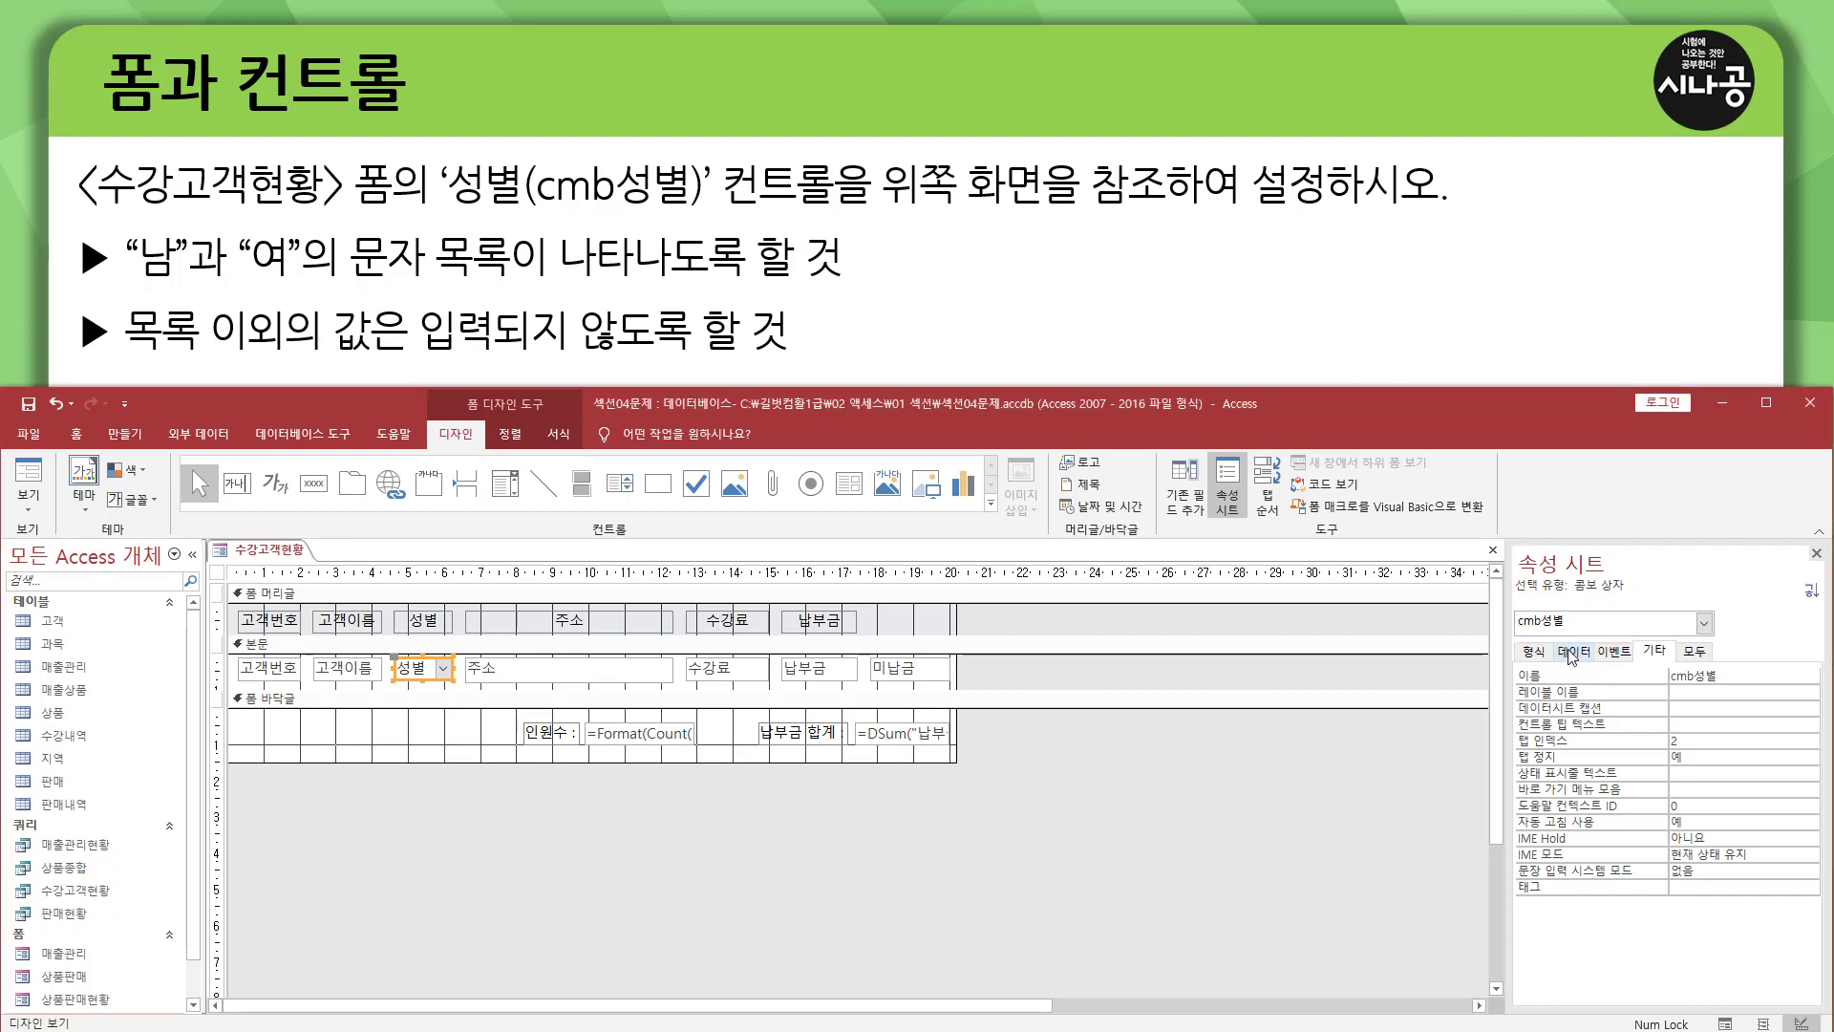
Set the cmb성별 combo box's 행 원본 유형 to 값 목록 and its 행 원본 to 남;여.
left_click(1571, 653)
left_click_drag(1556, 643, 1601, 659)
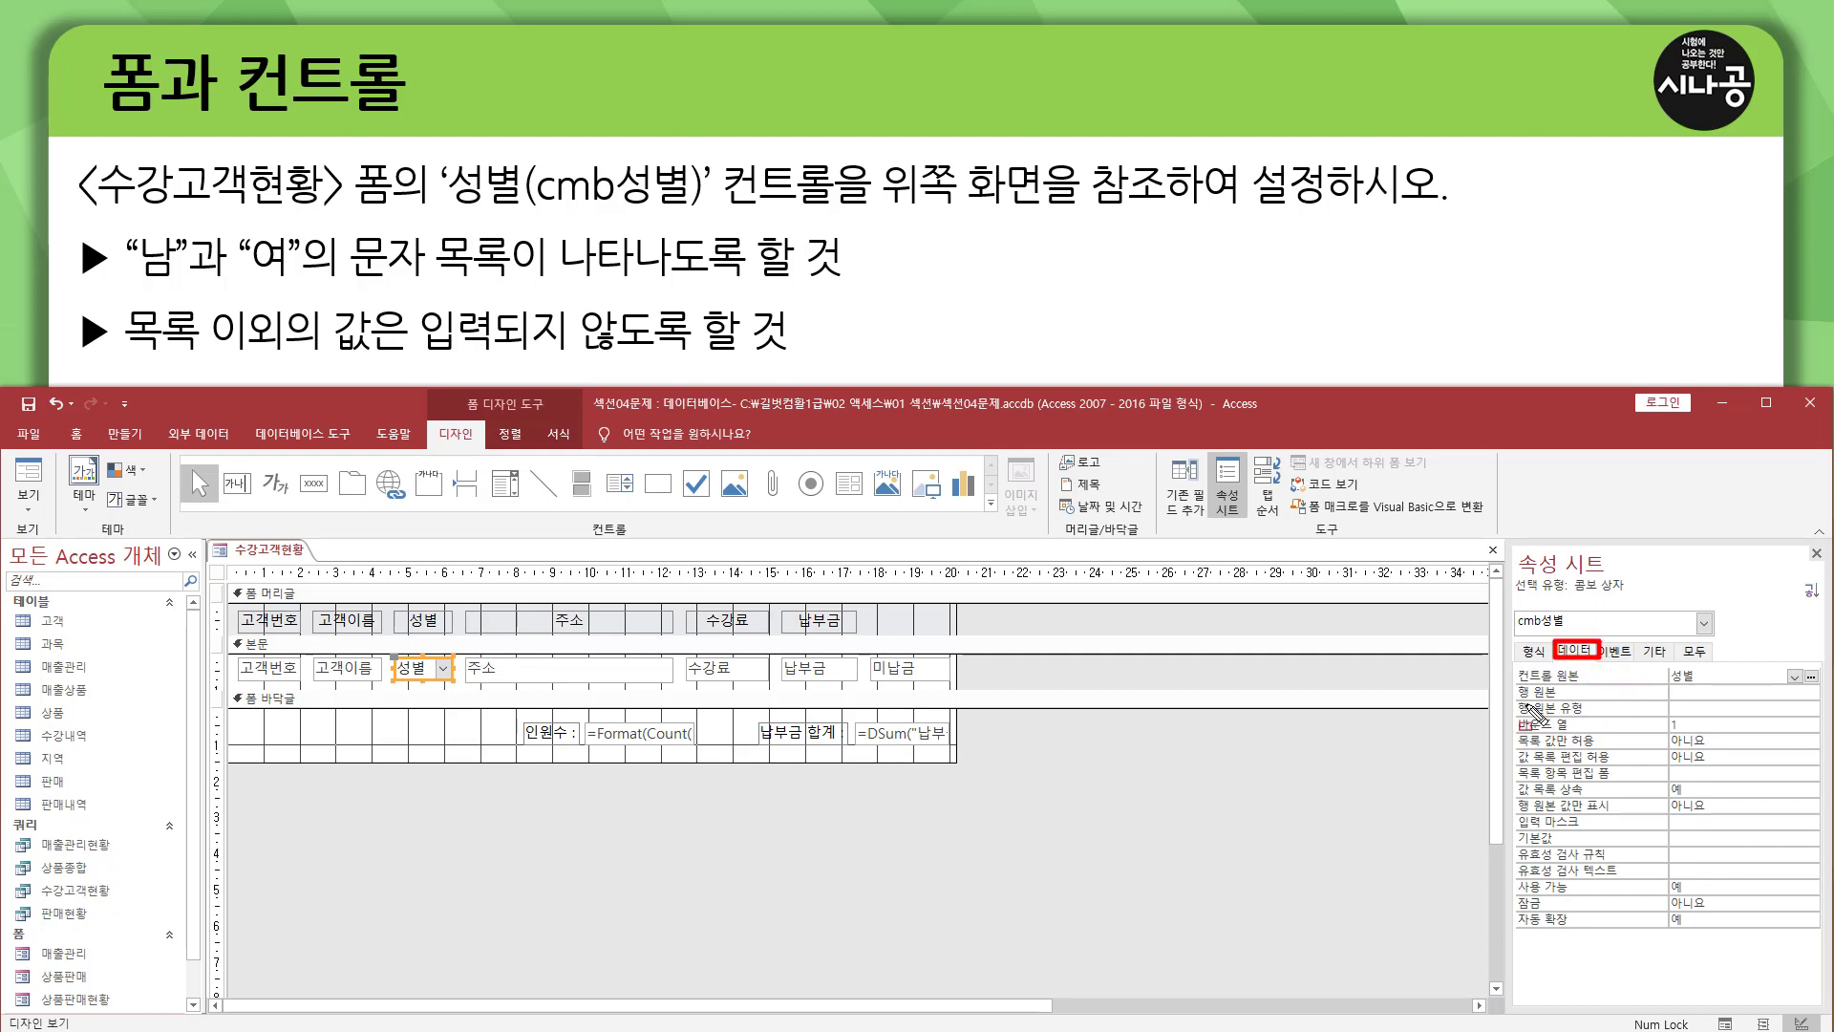
left_click_drag(1512, 681, 1594, 719)
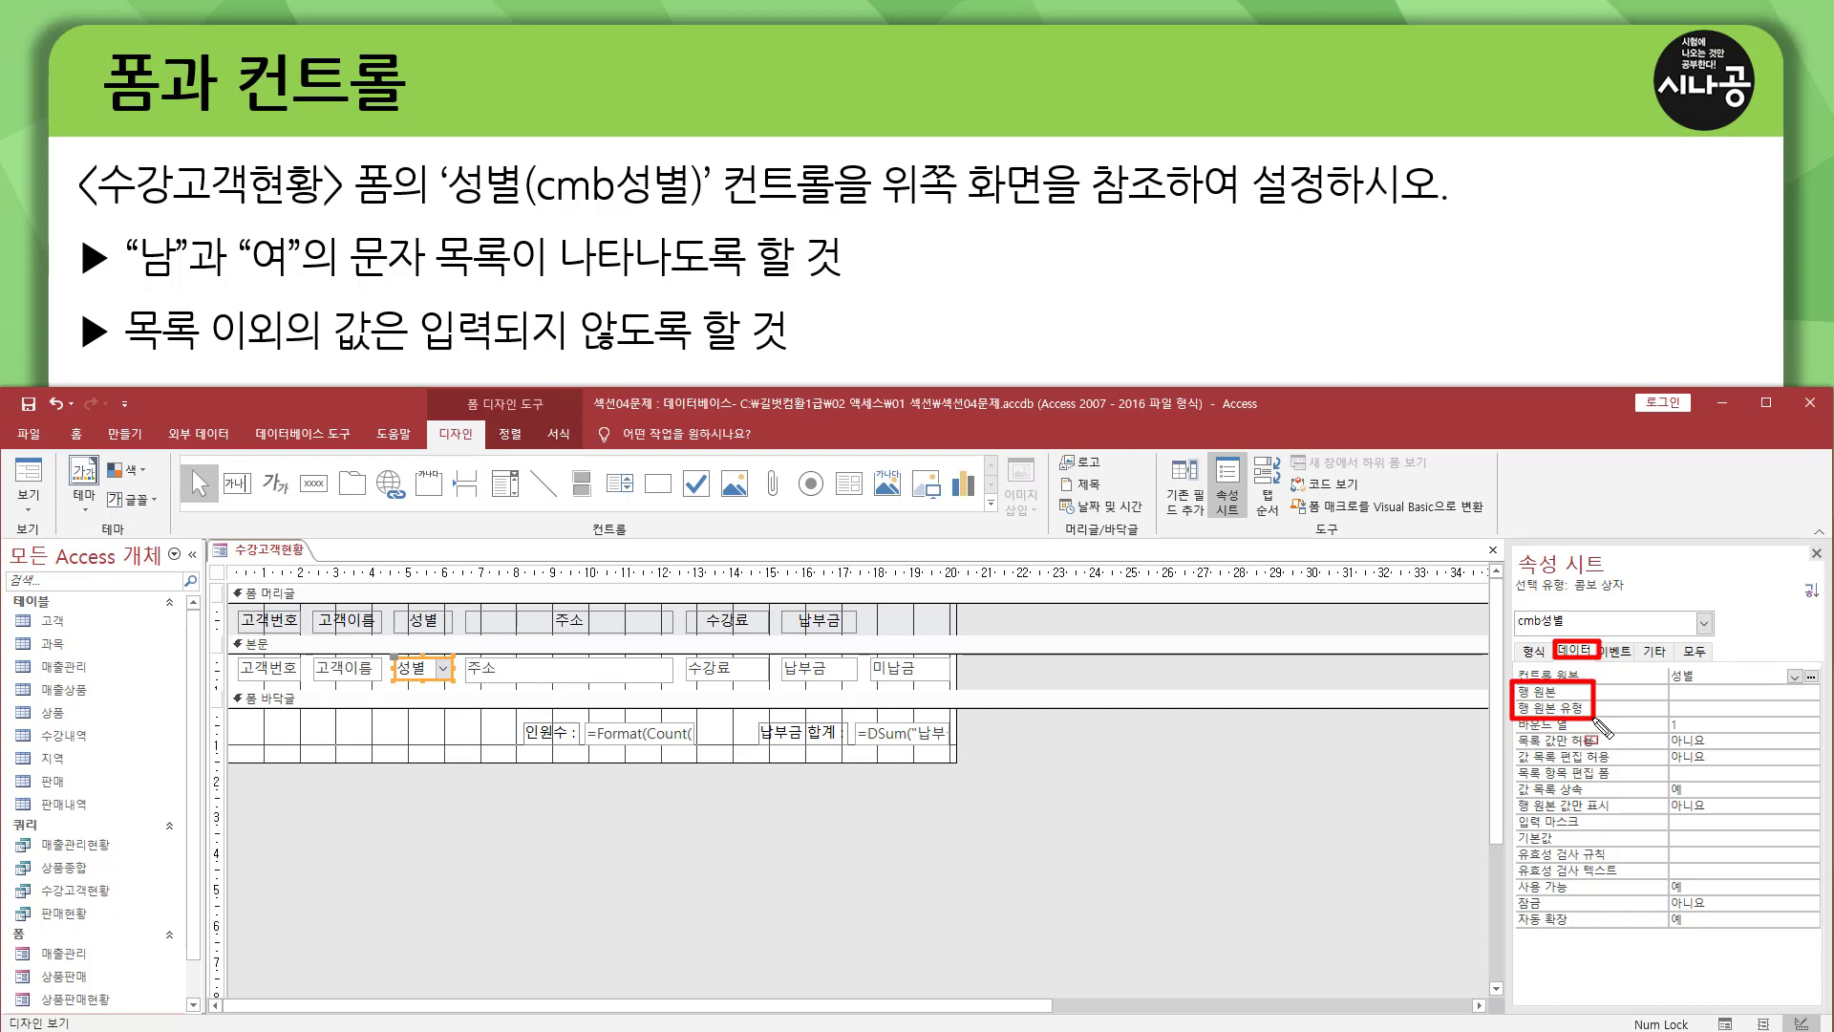
key("Escape")
left_click(1729, 710)
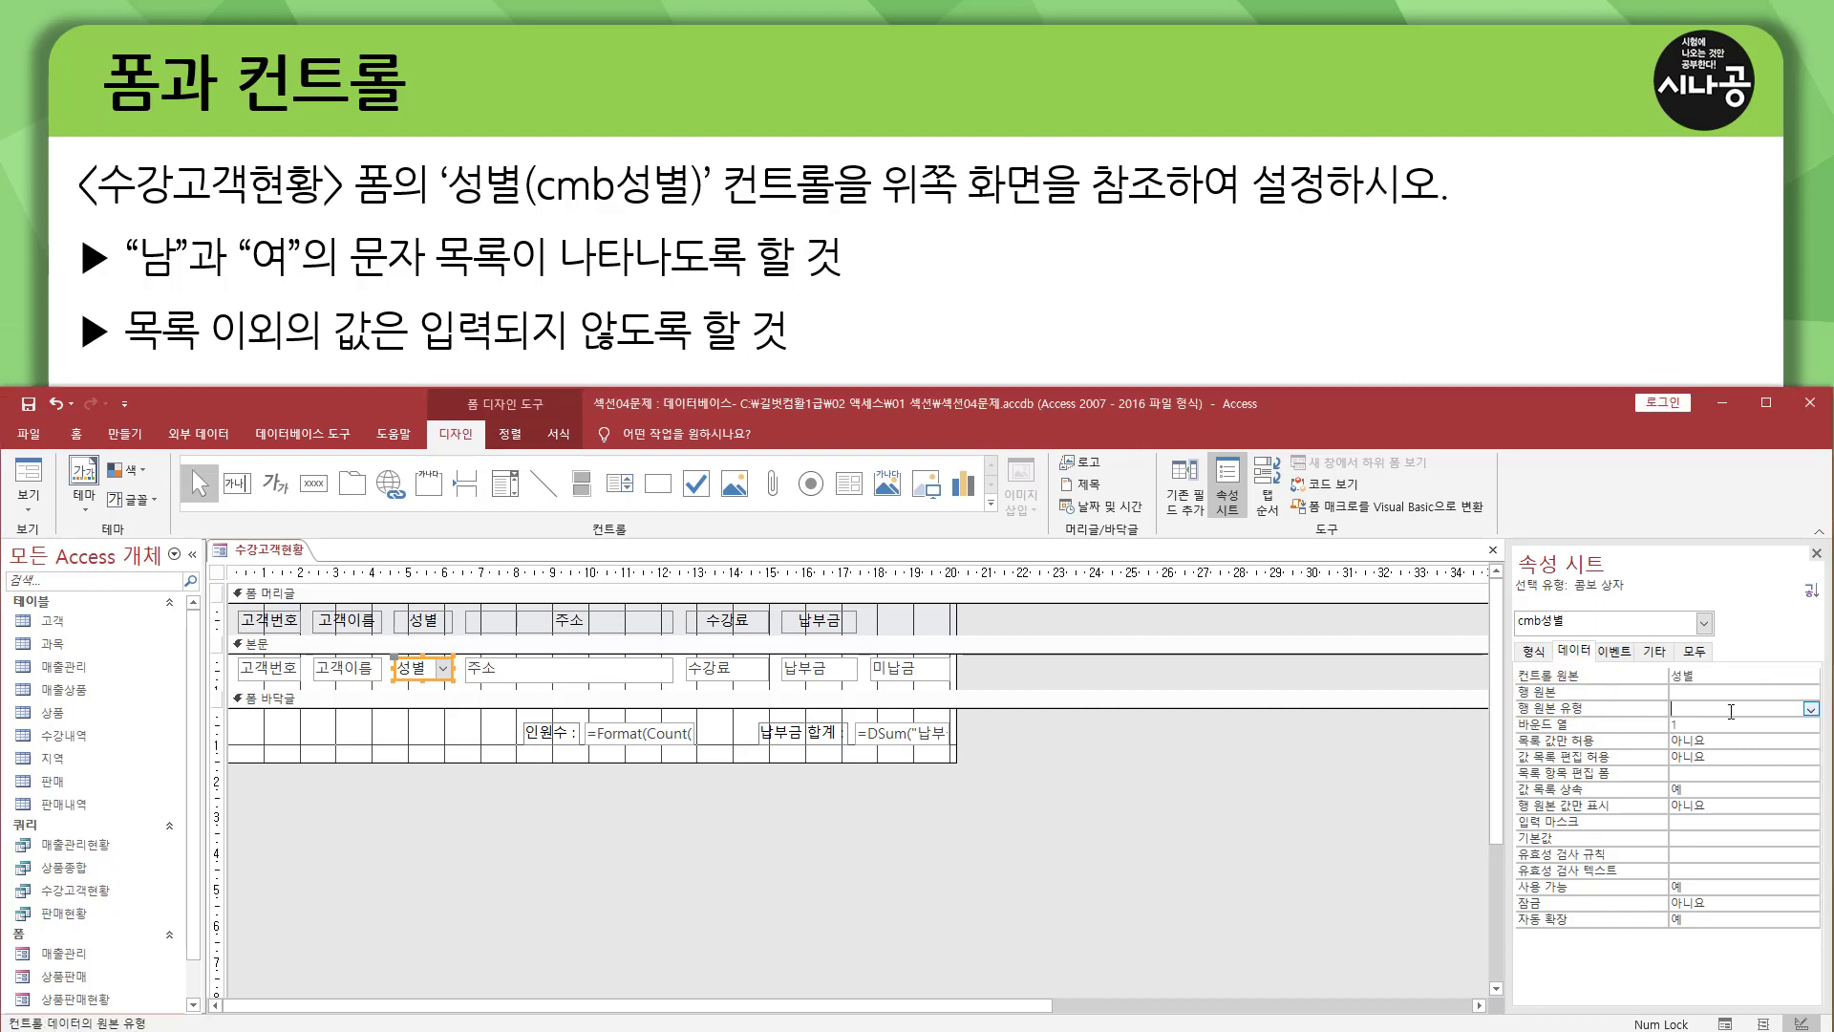
left_click(1810, 710)
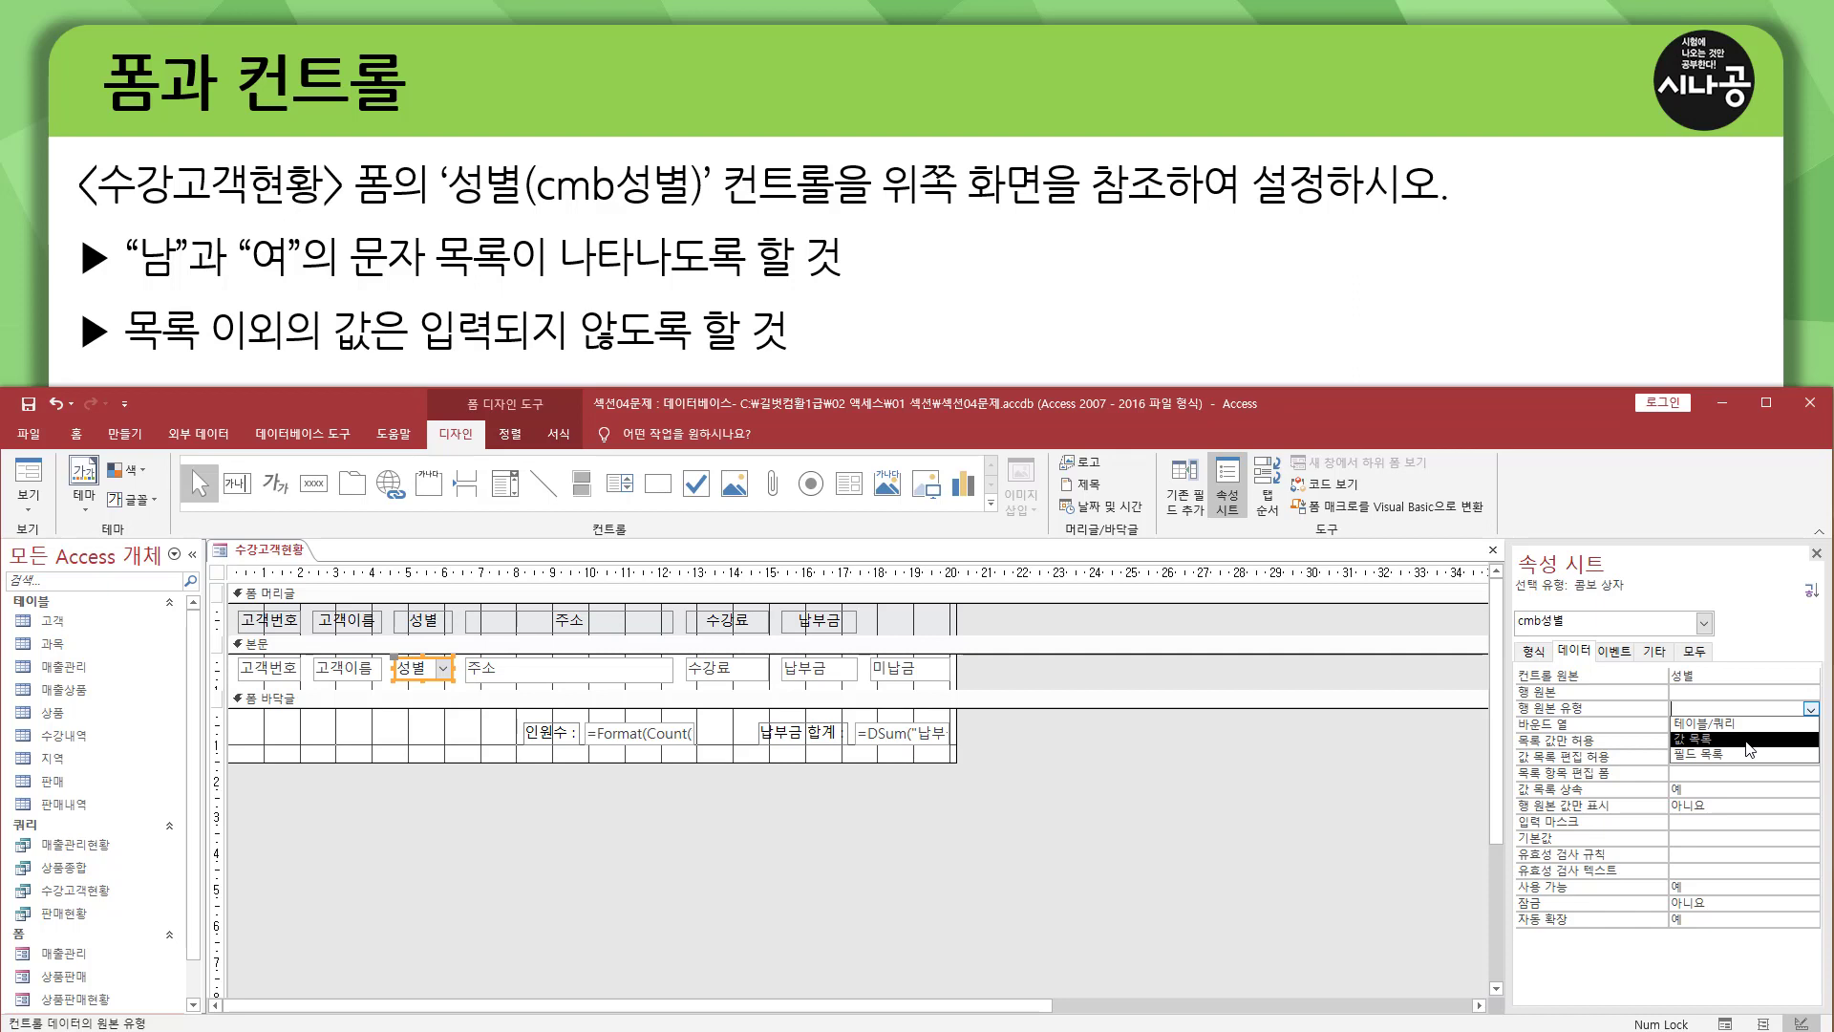
left_click(1746, 741)
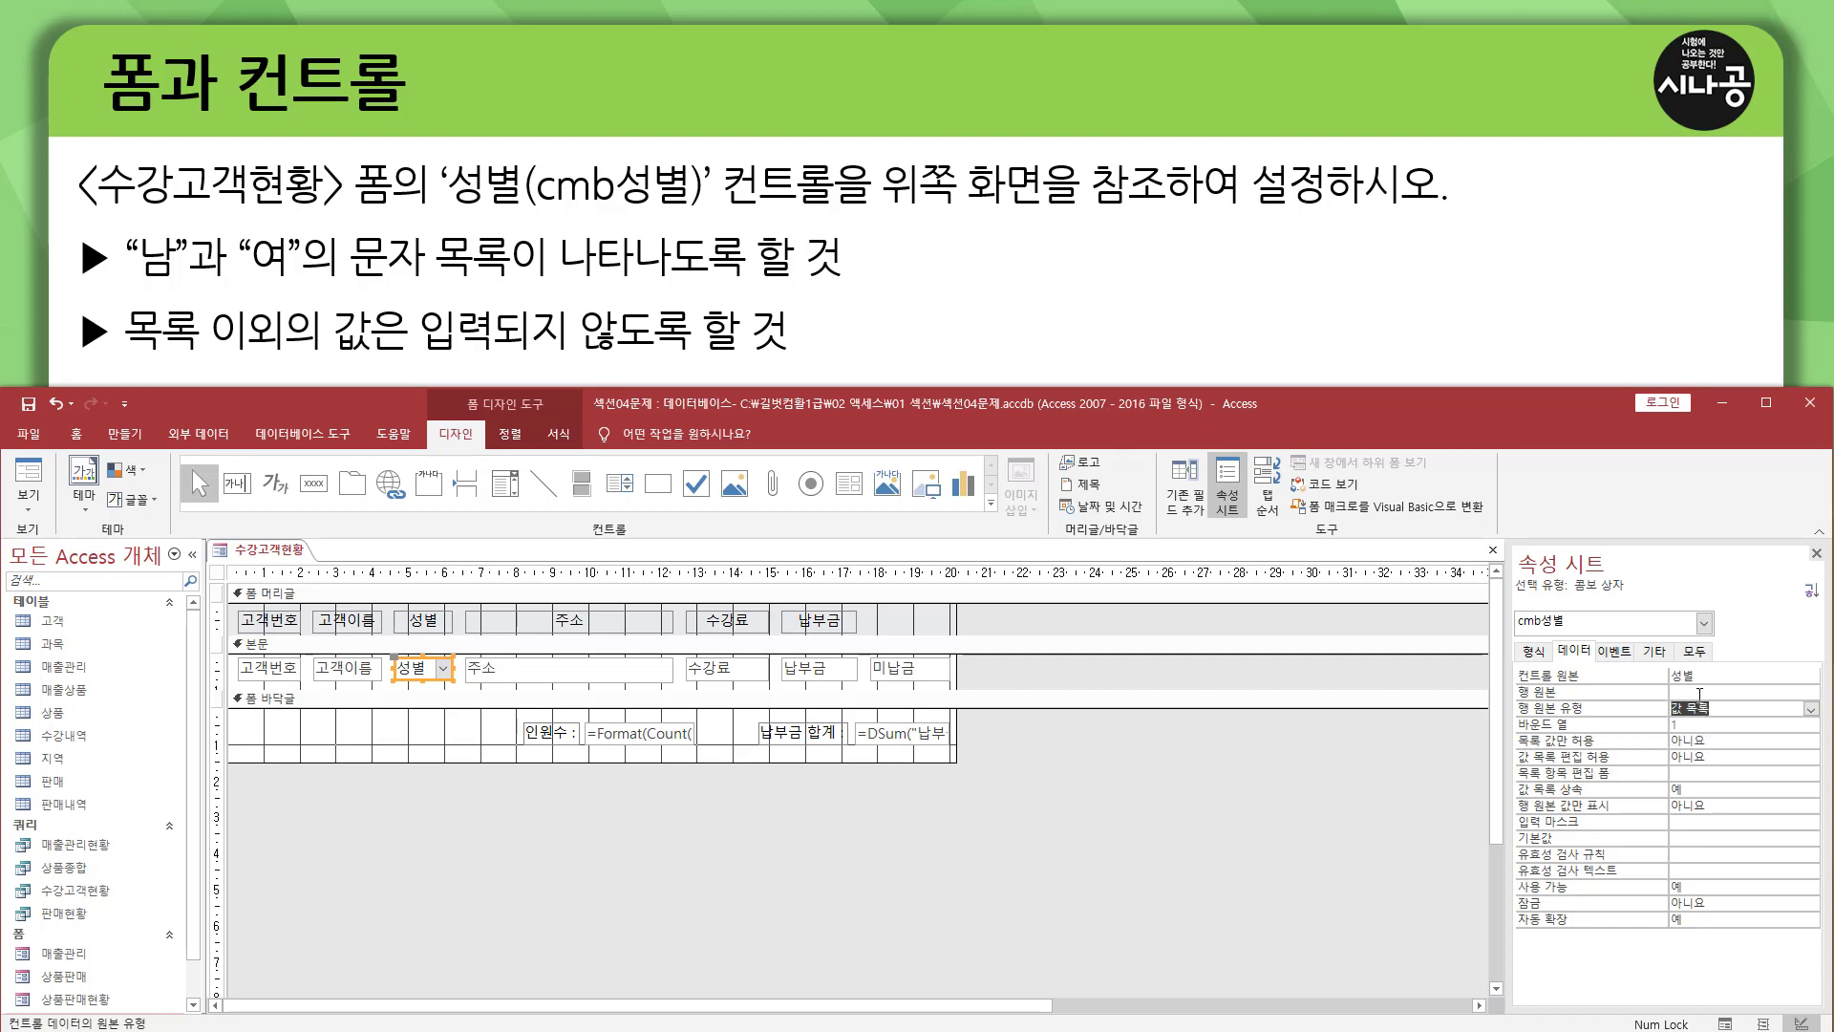
left_click(1700, 691)
Set 목록 값만 허용 to 예 for the cmb성별 combo box and close its properties.
left_click_drag(1517, 748, 1597, 749)
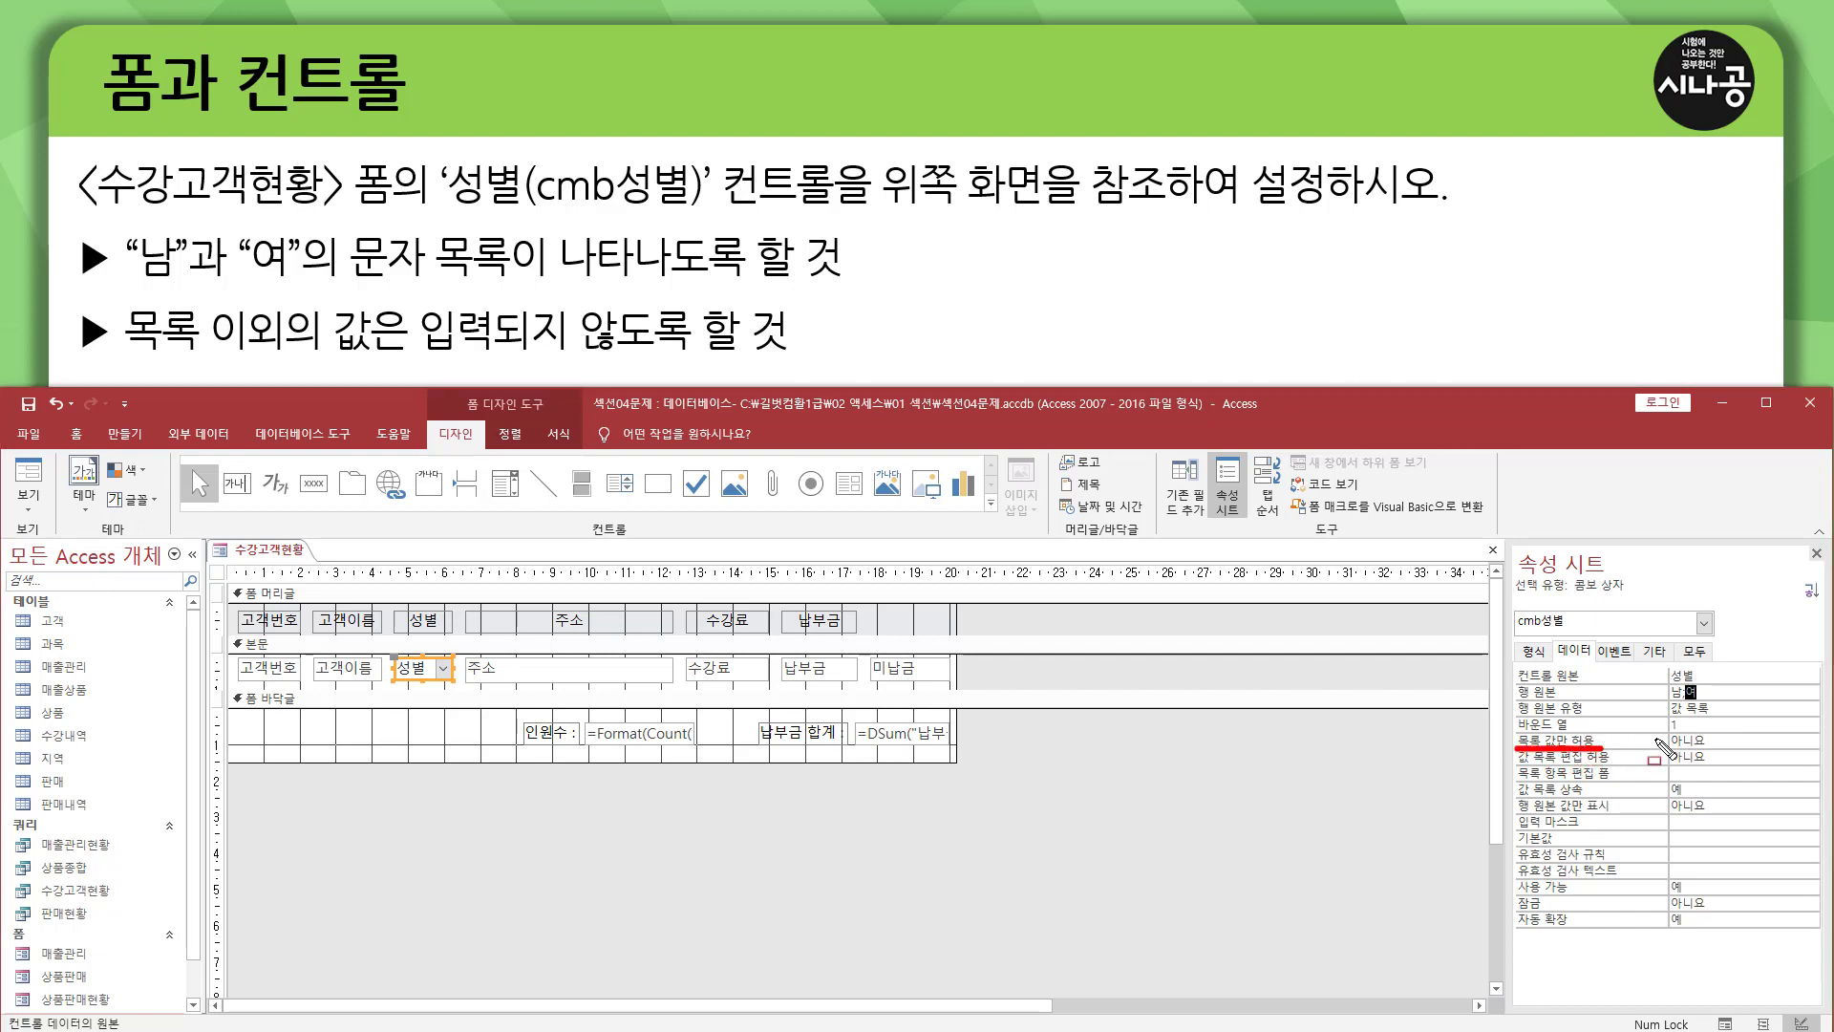
left_click_drag(1669, 733, 1716, 749)
key("Escape")
left_click(1747, 739)
left_click(1811, 742)
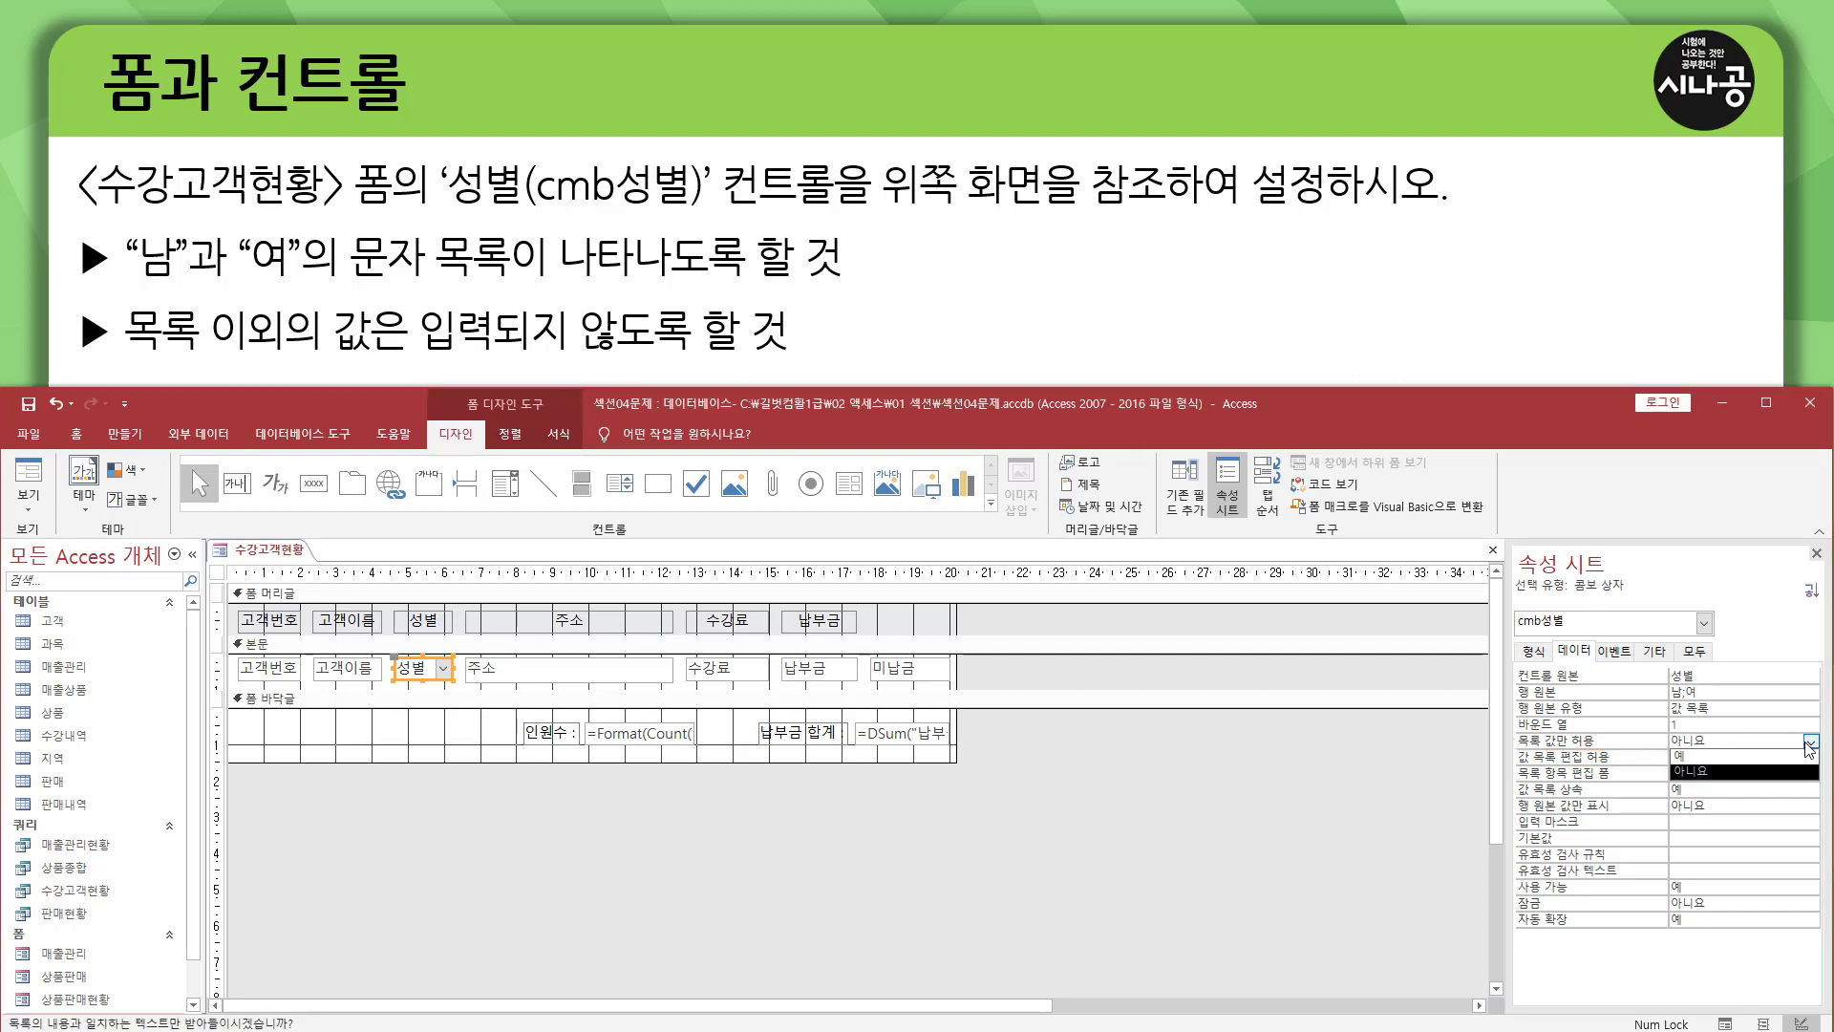
left_click(1733, 757)
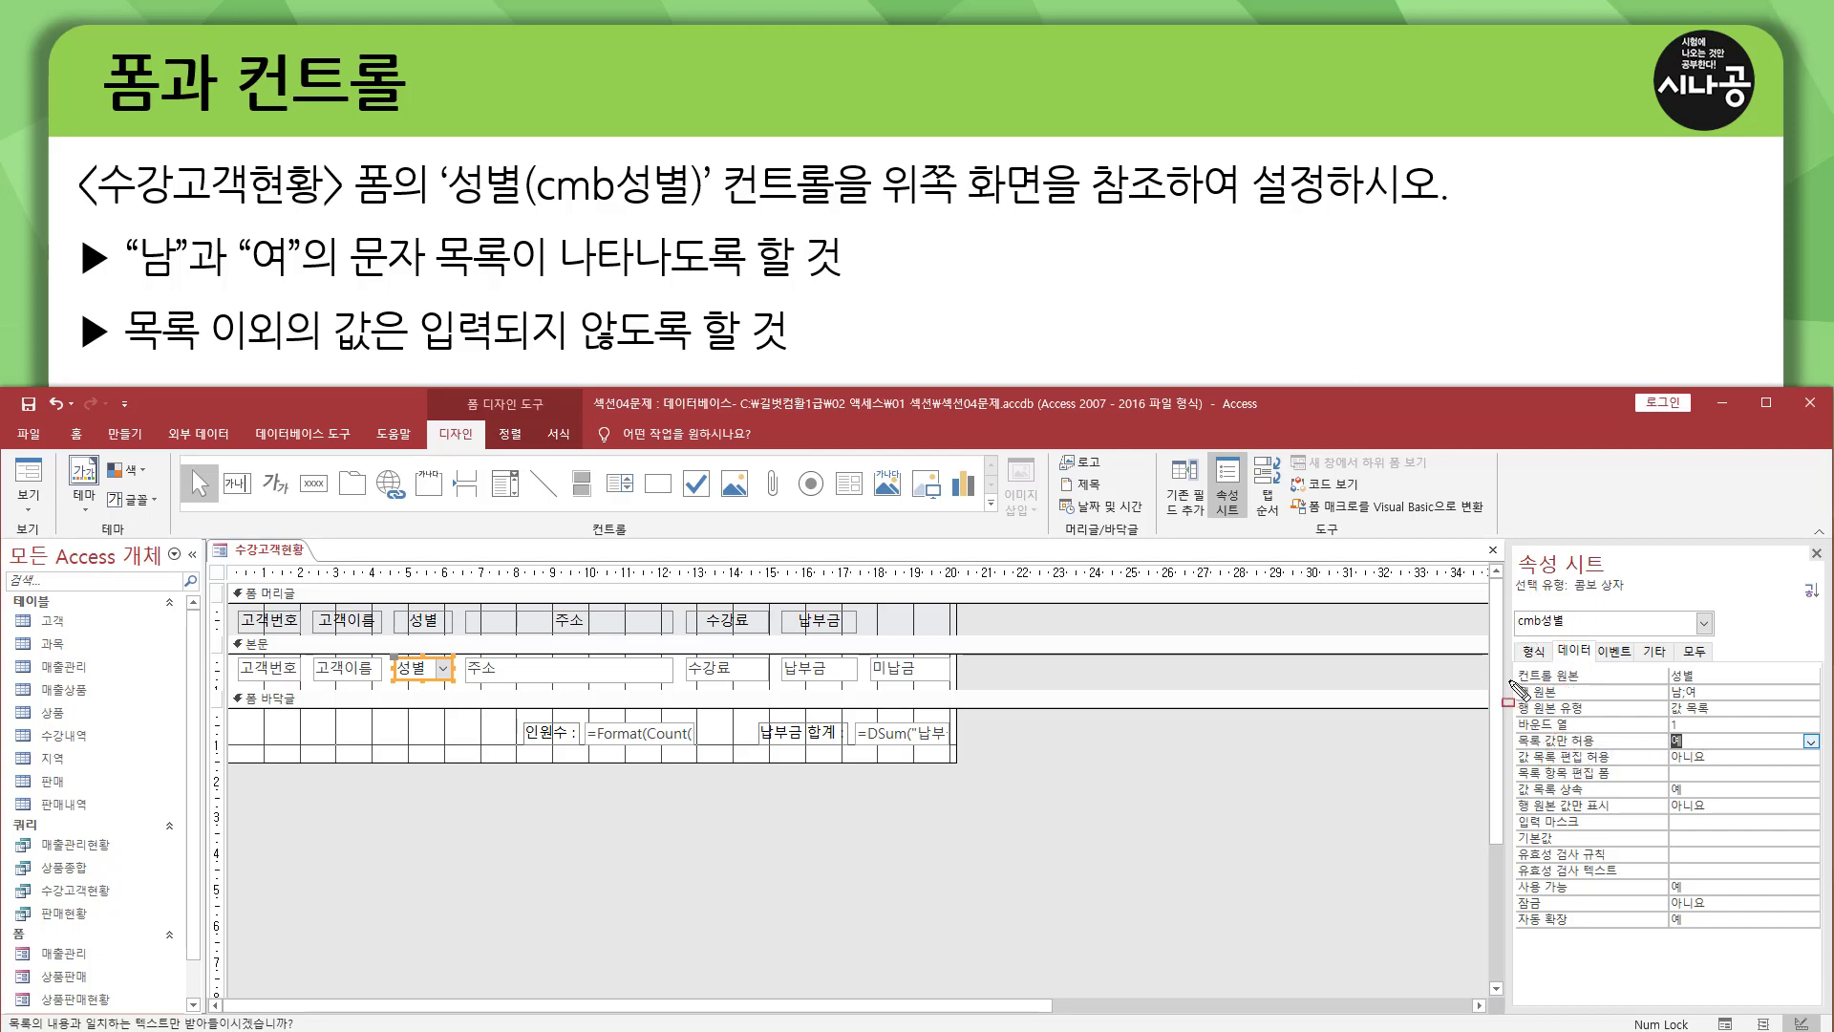
mouse_move(1509, 676)
left_mouse_down()
mouse_move(1609, 720)
mouse_move(1738, 719)
left_mouse_up()
left_click_drag(1509, 729, 1706, 751)
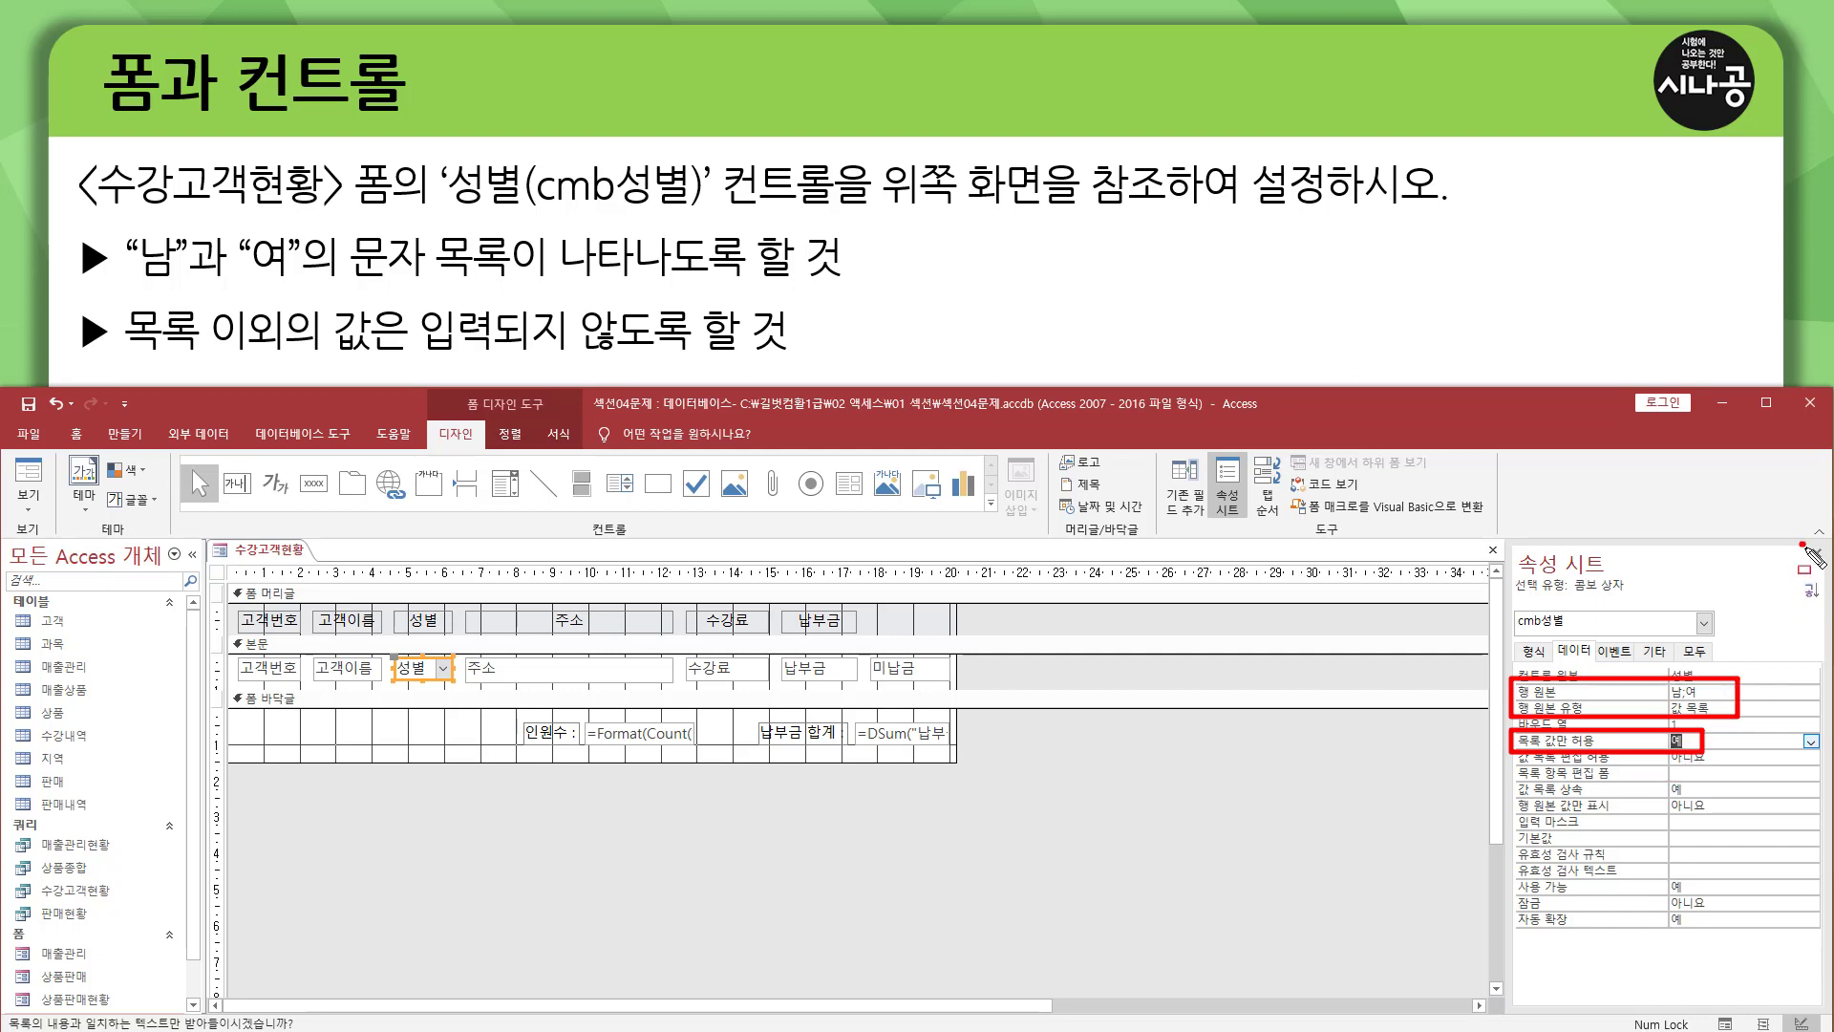
left_click_drag(1801, 543, 1824, 571)
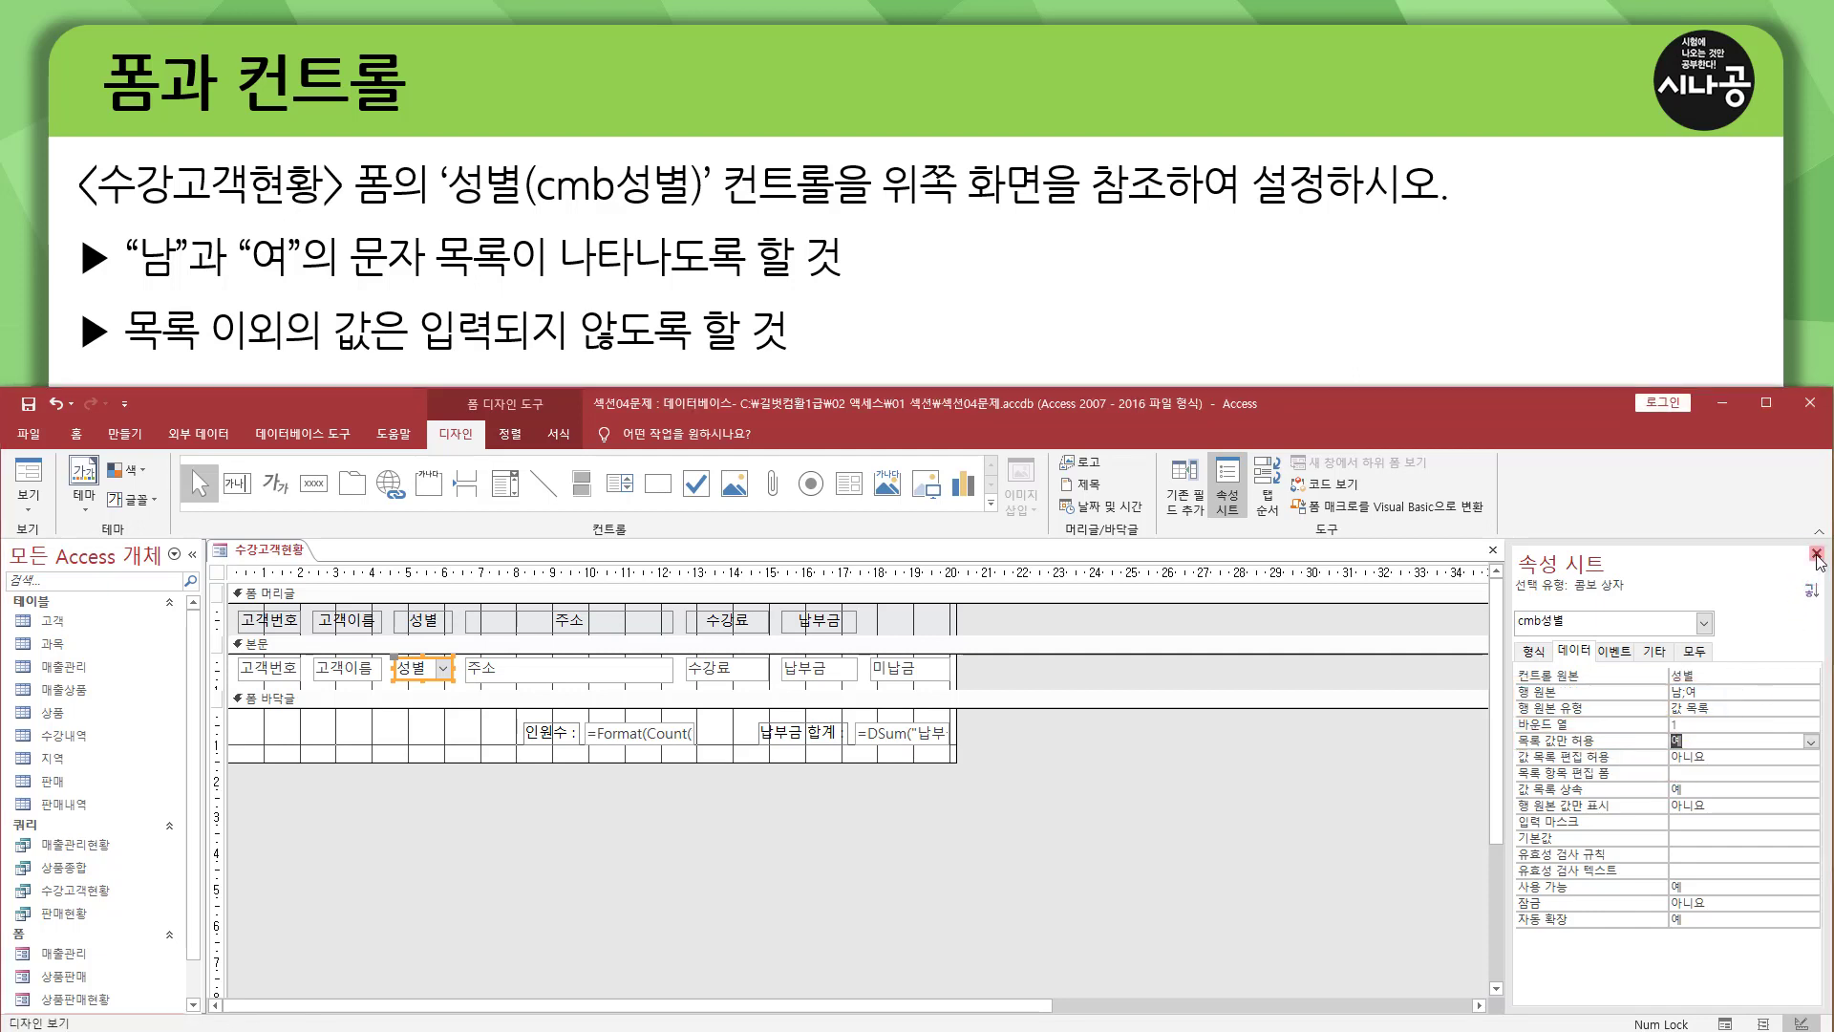
left_click(1816, 553)
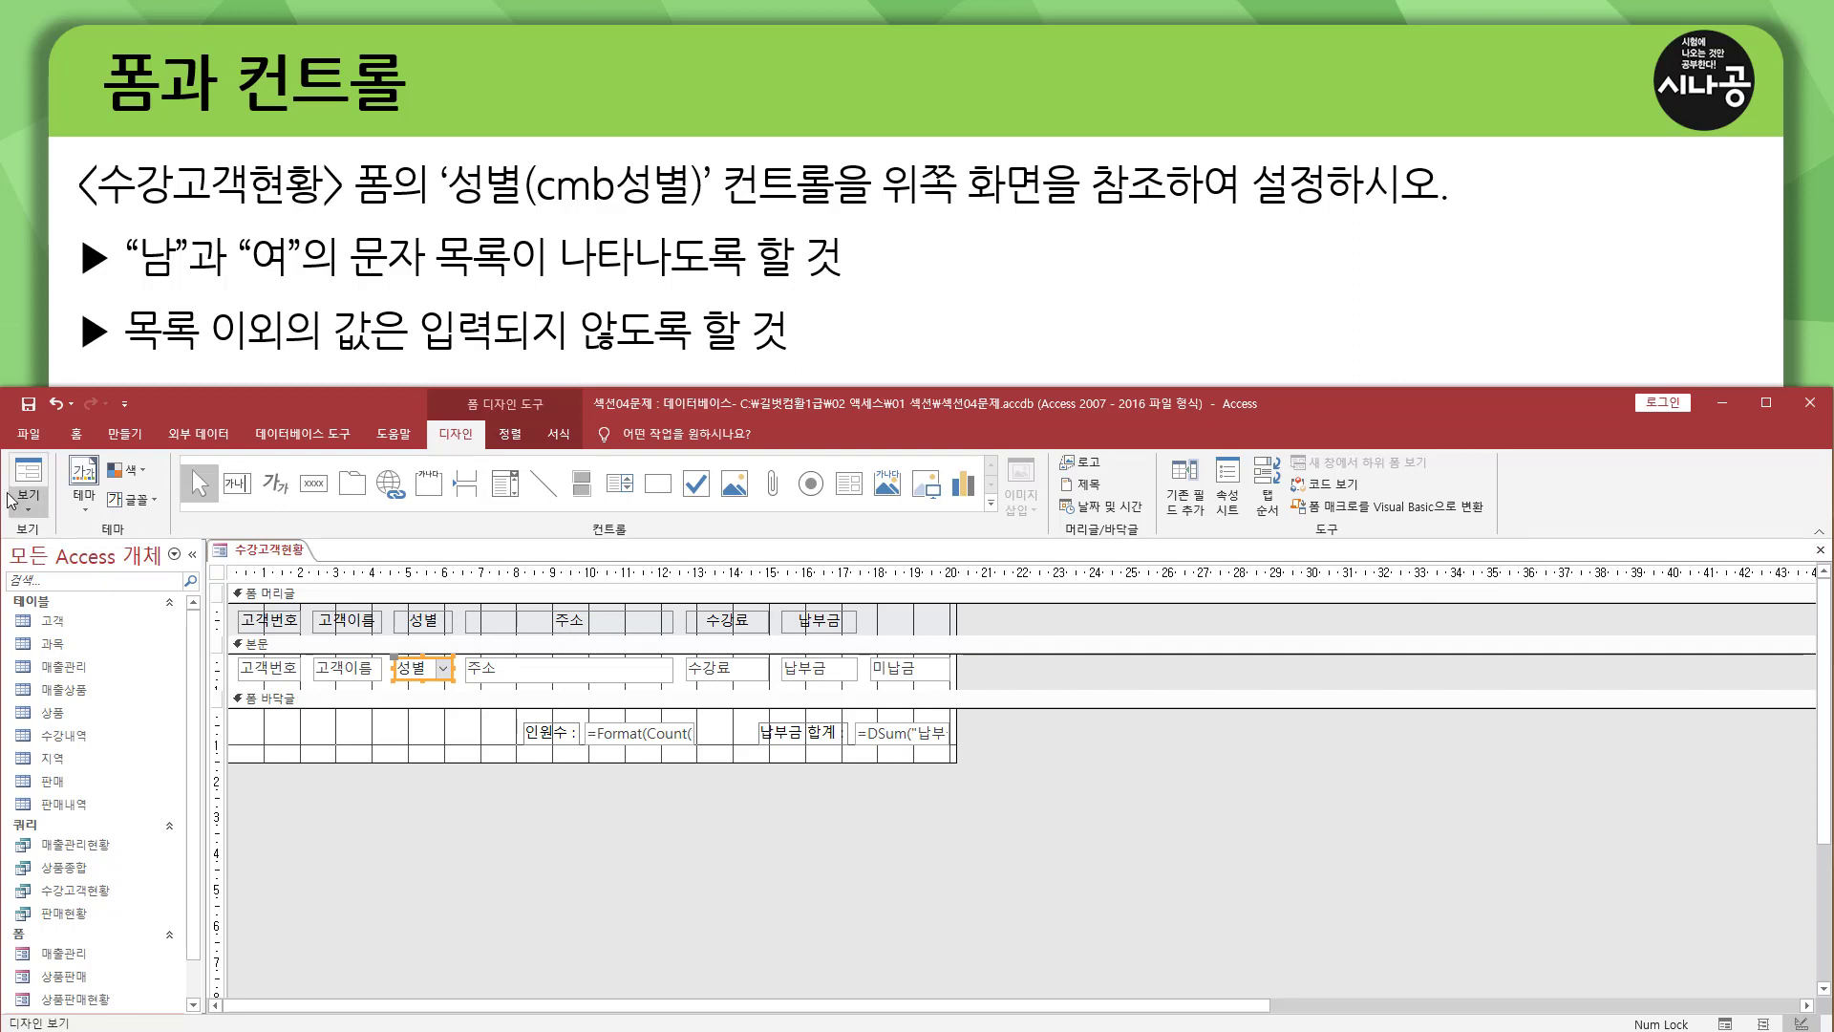
Examine the 성별 drop-down list of the first record in form view, and return to design view.
left_click(32, 480)
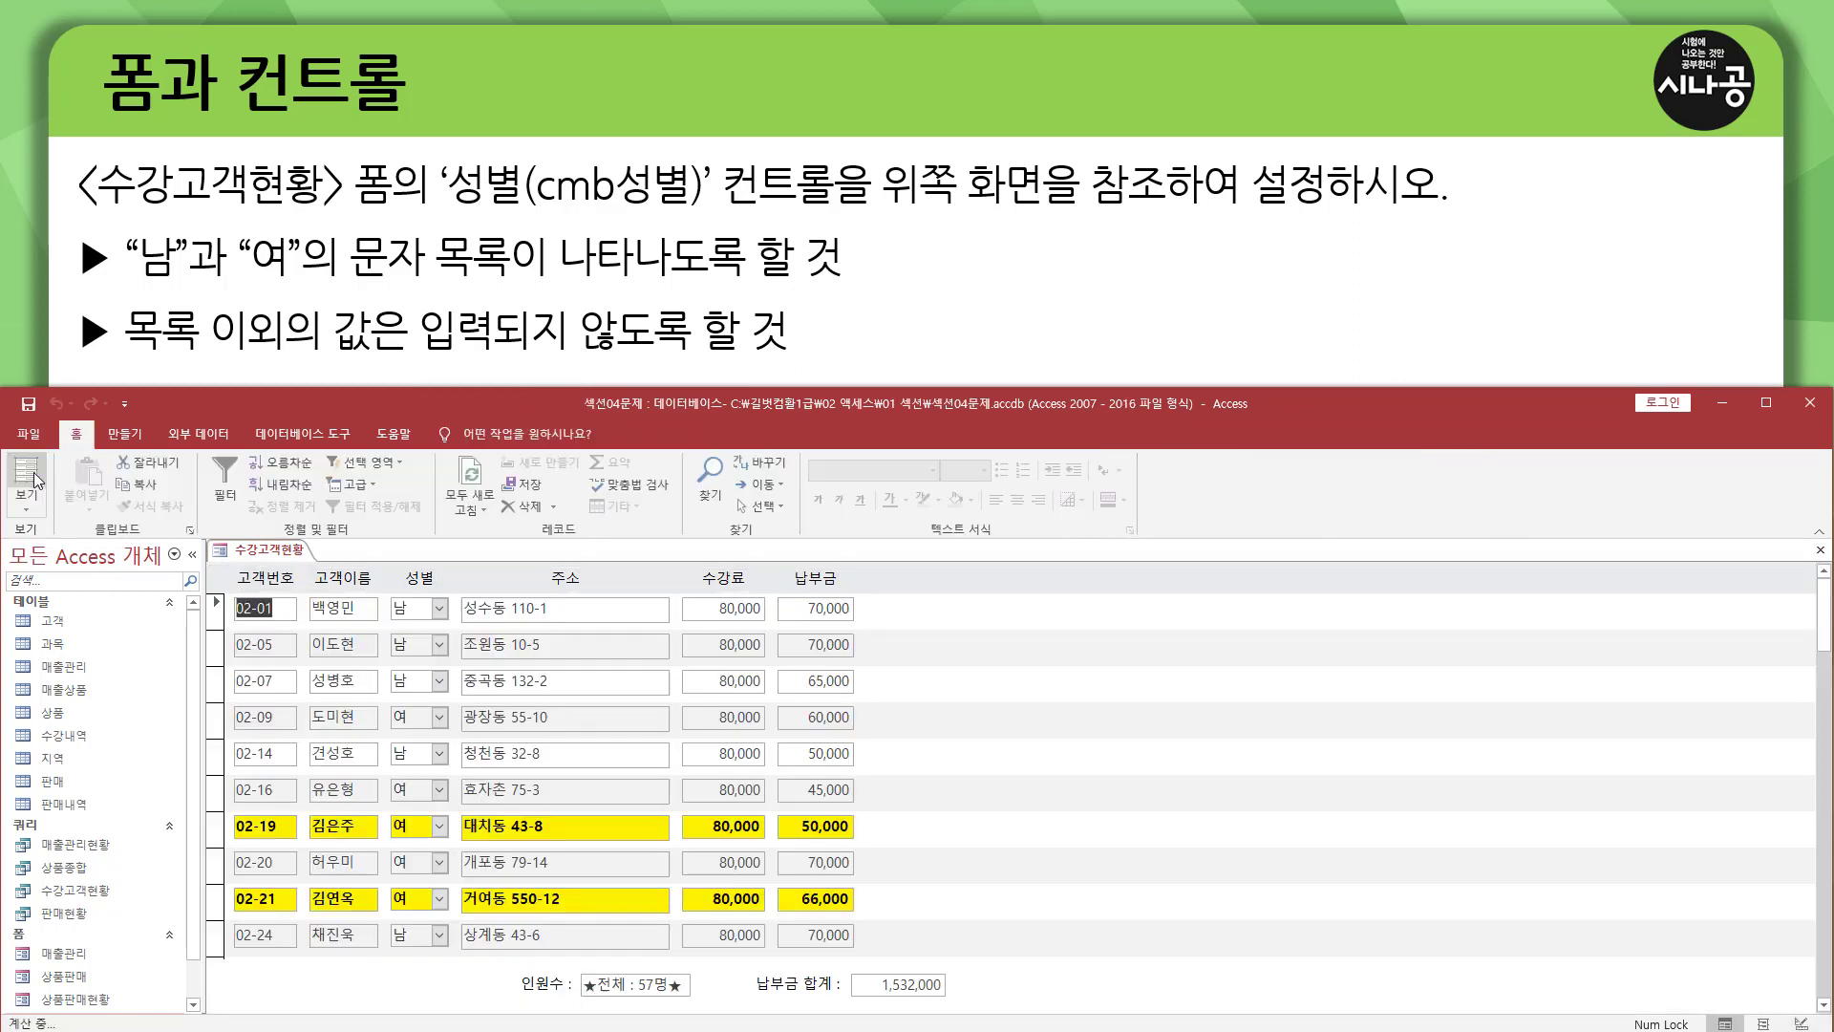
left_click(439, 609)
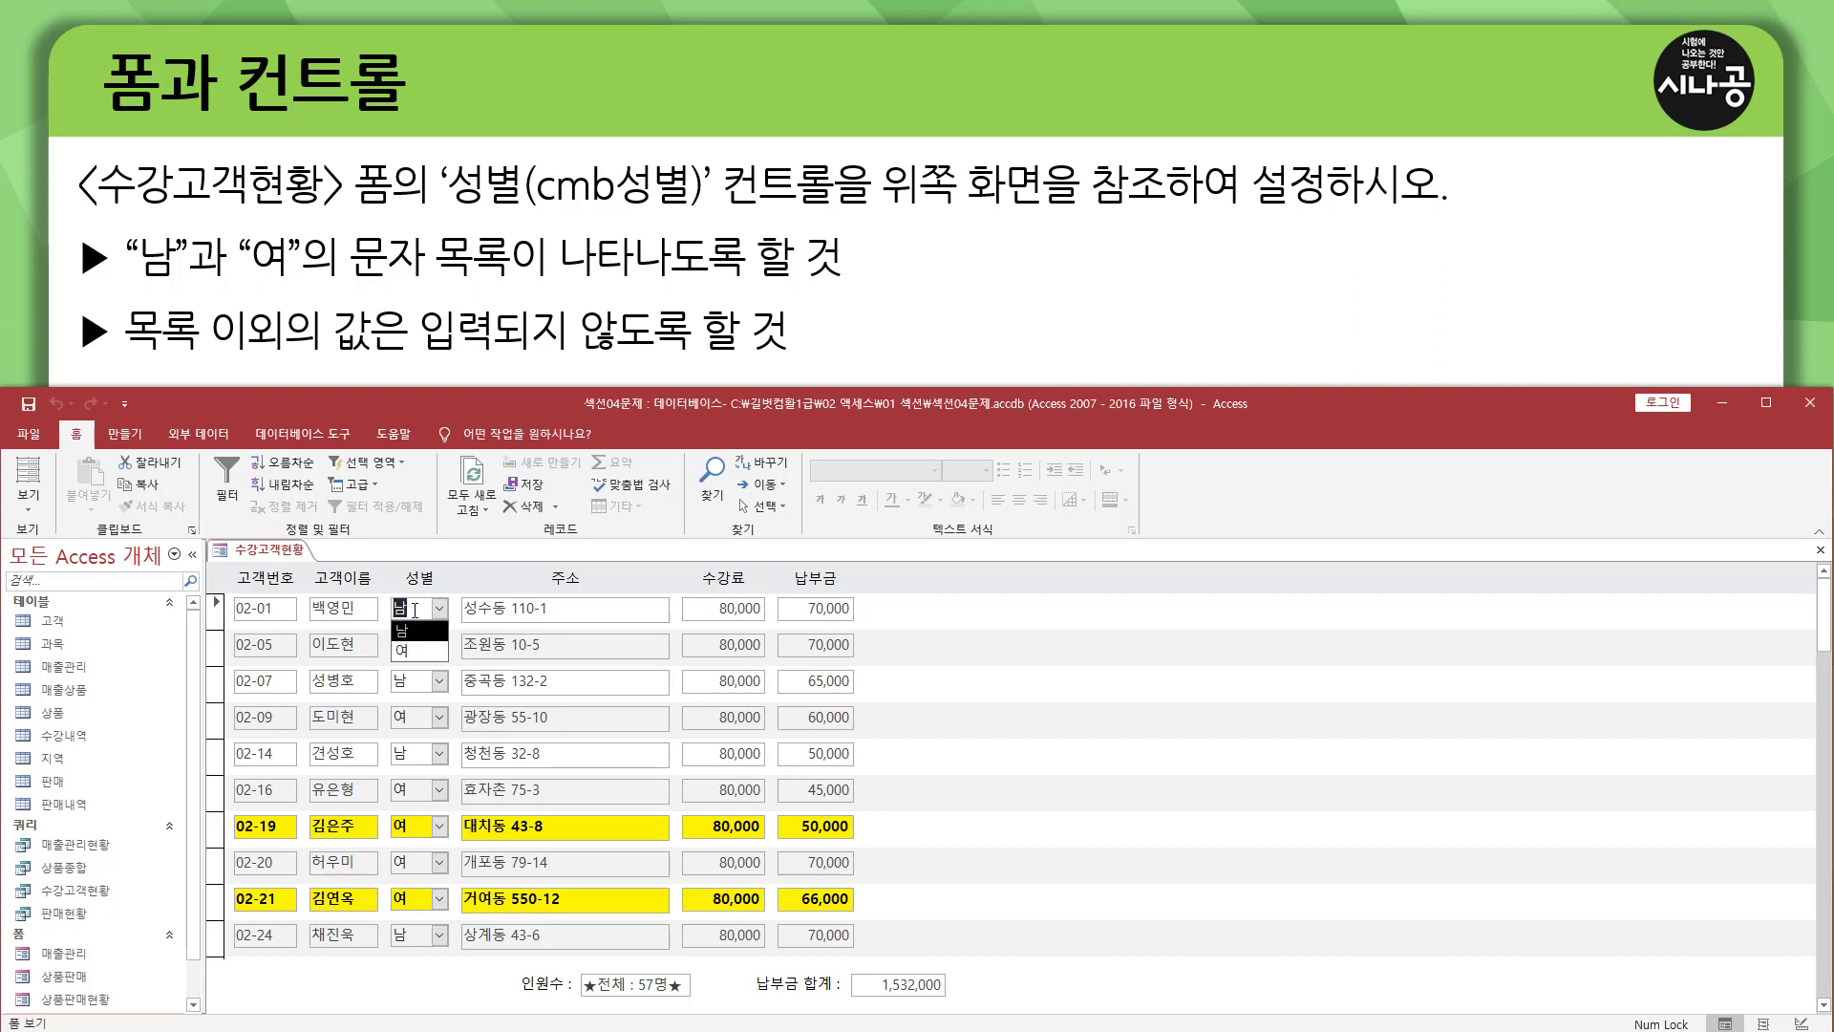
left_click(414, 631)
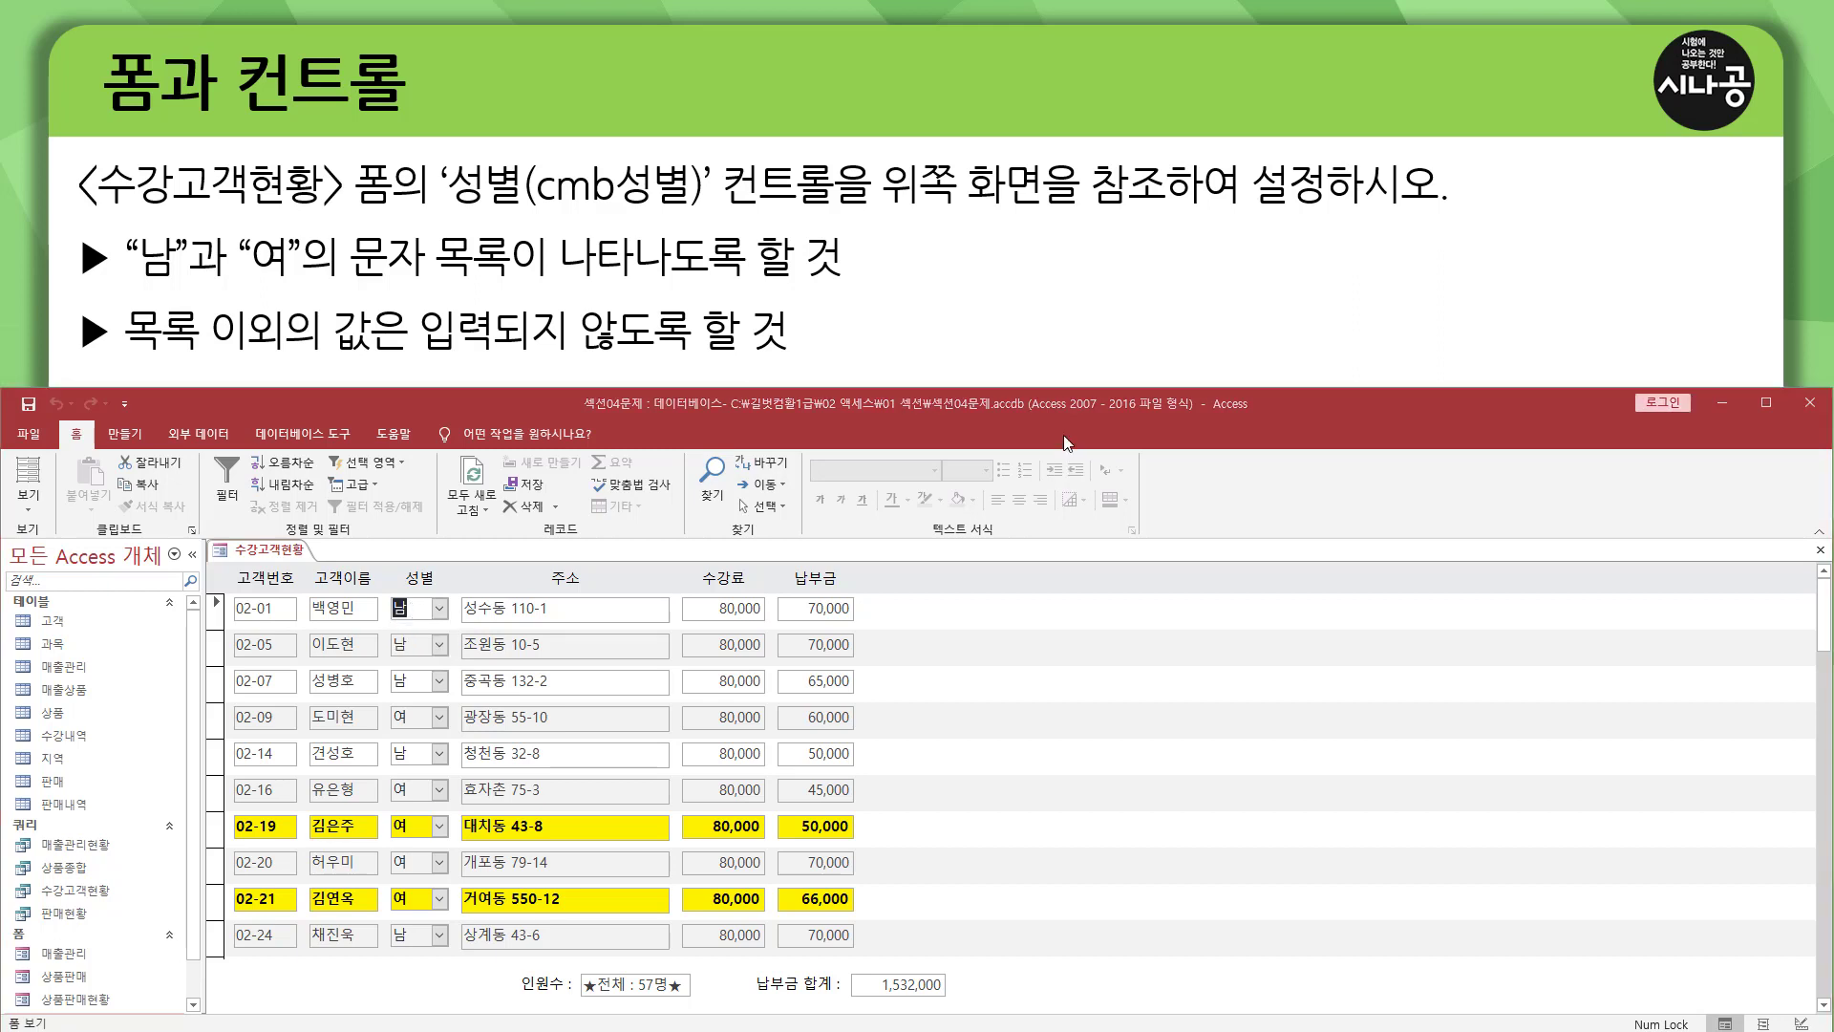
left_click(30, 511)
left_click(67, 626)
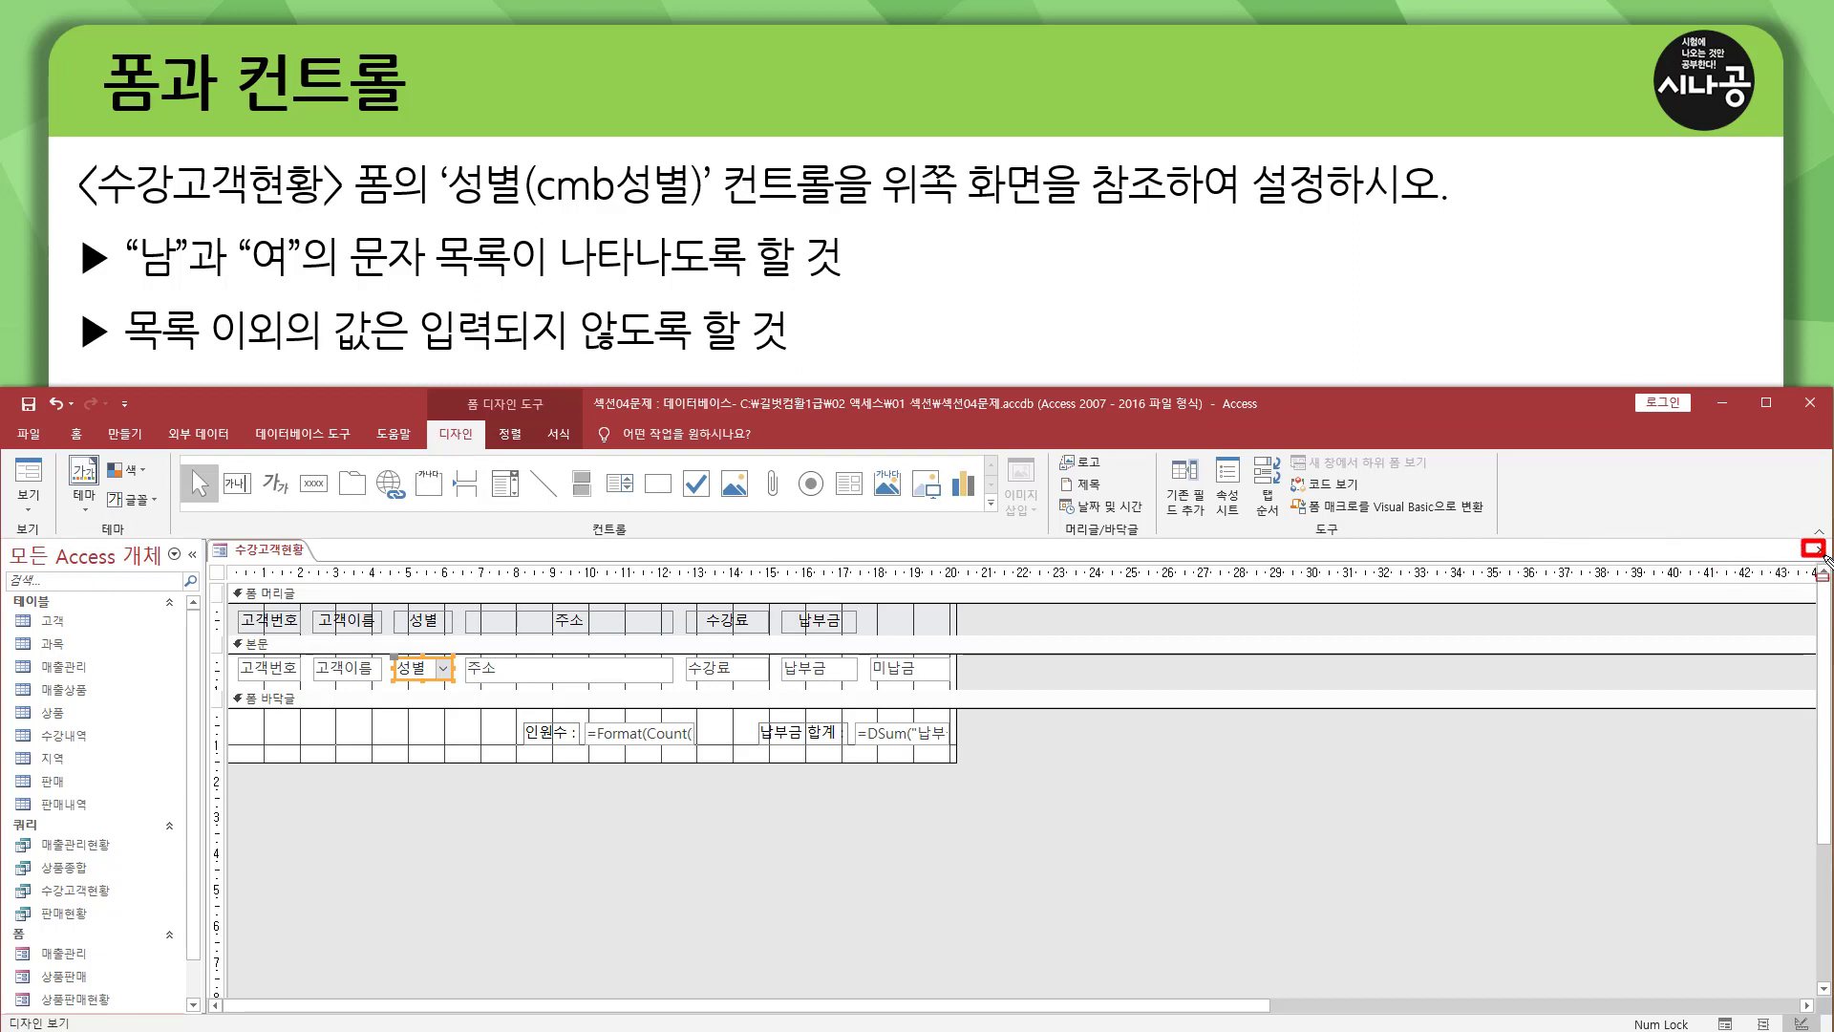
Close the 수강고객현황 form and save its design changes.
left_click(1817, 552)
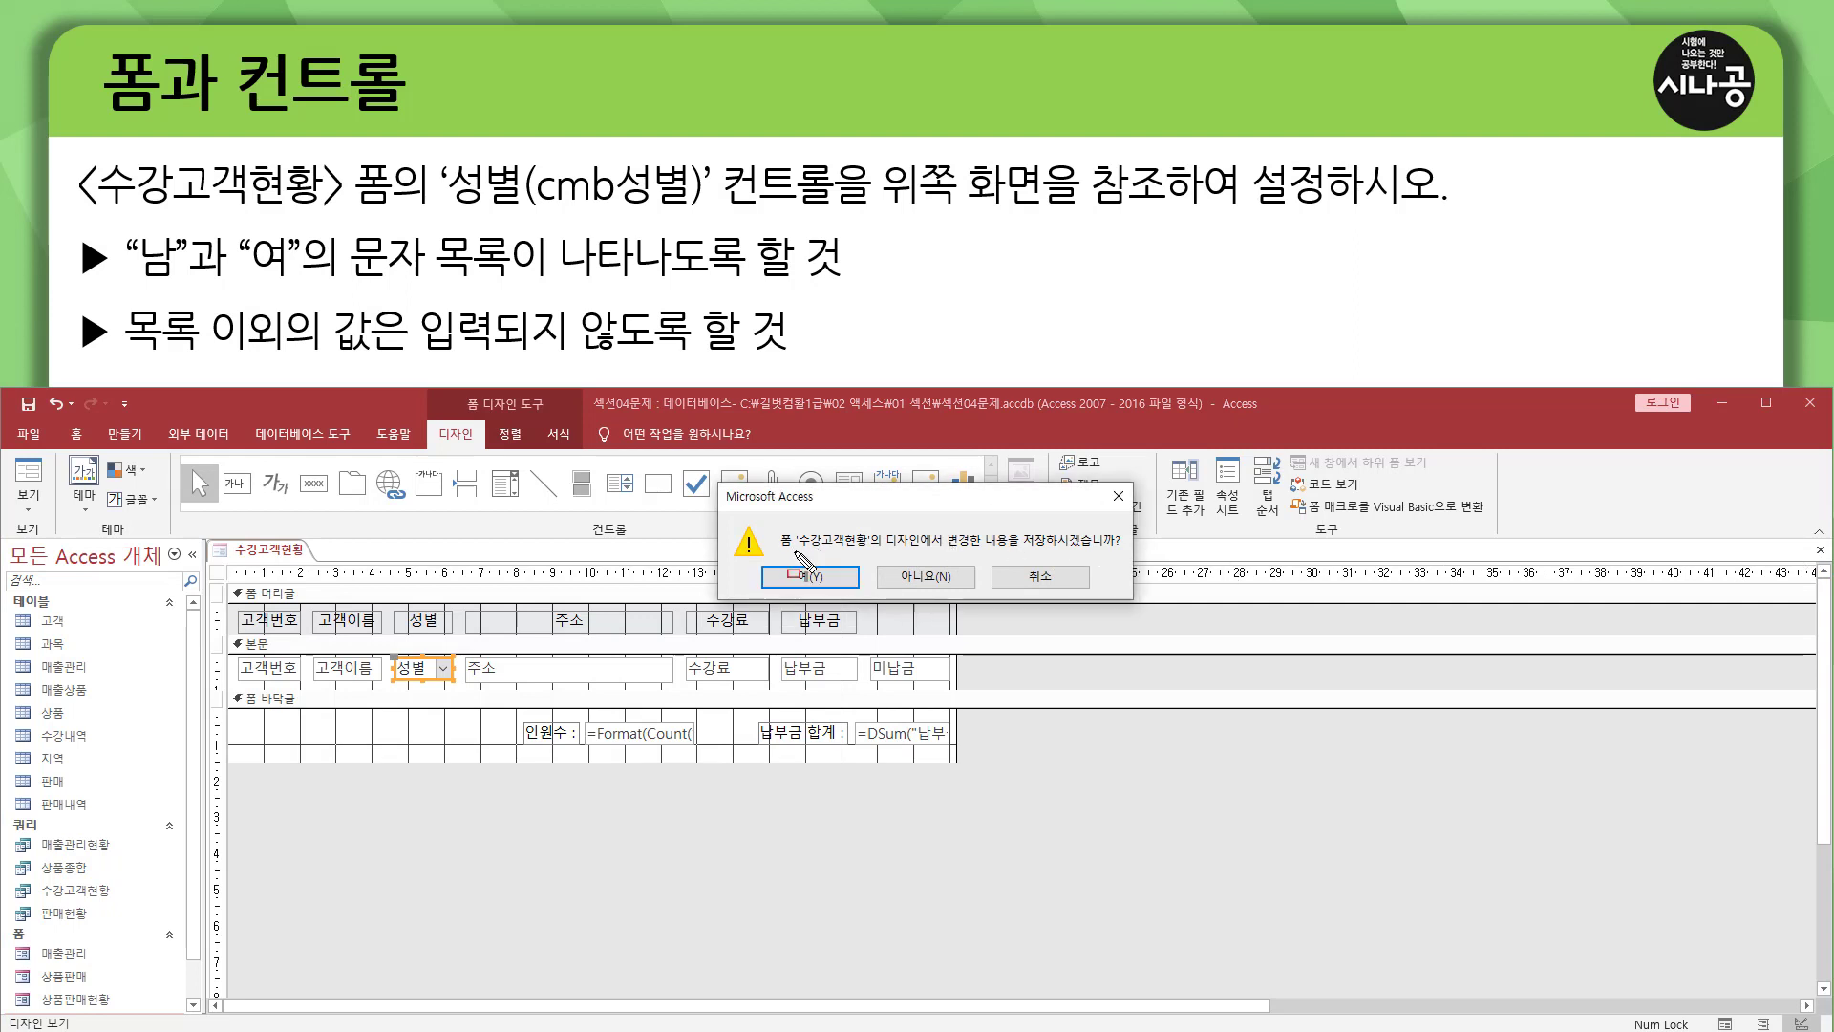
left_click_drag(796, 550, 1119, 552)
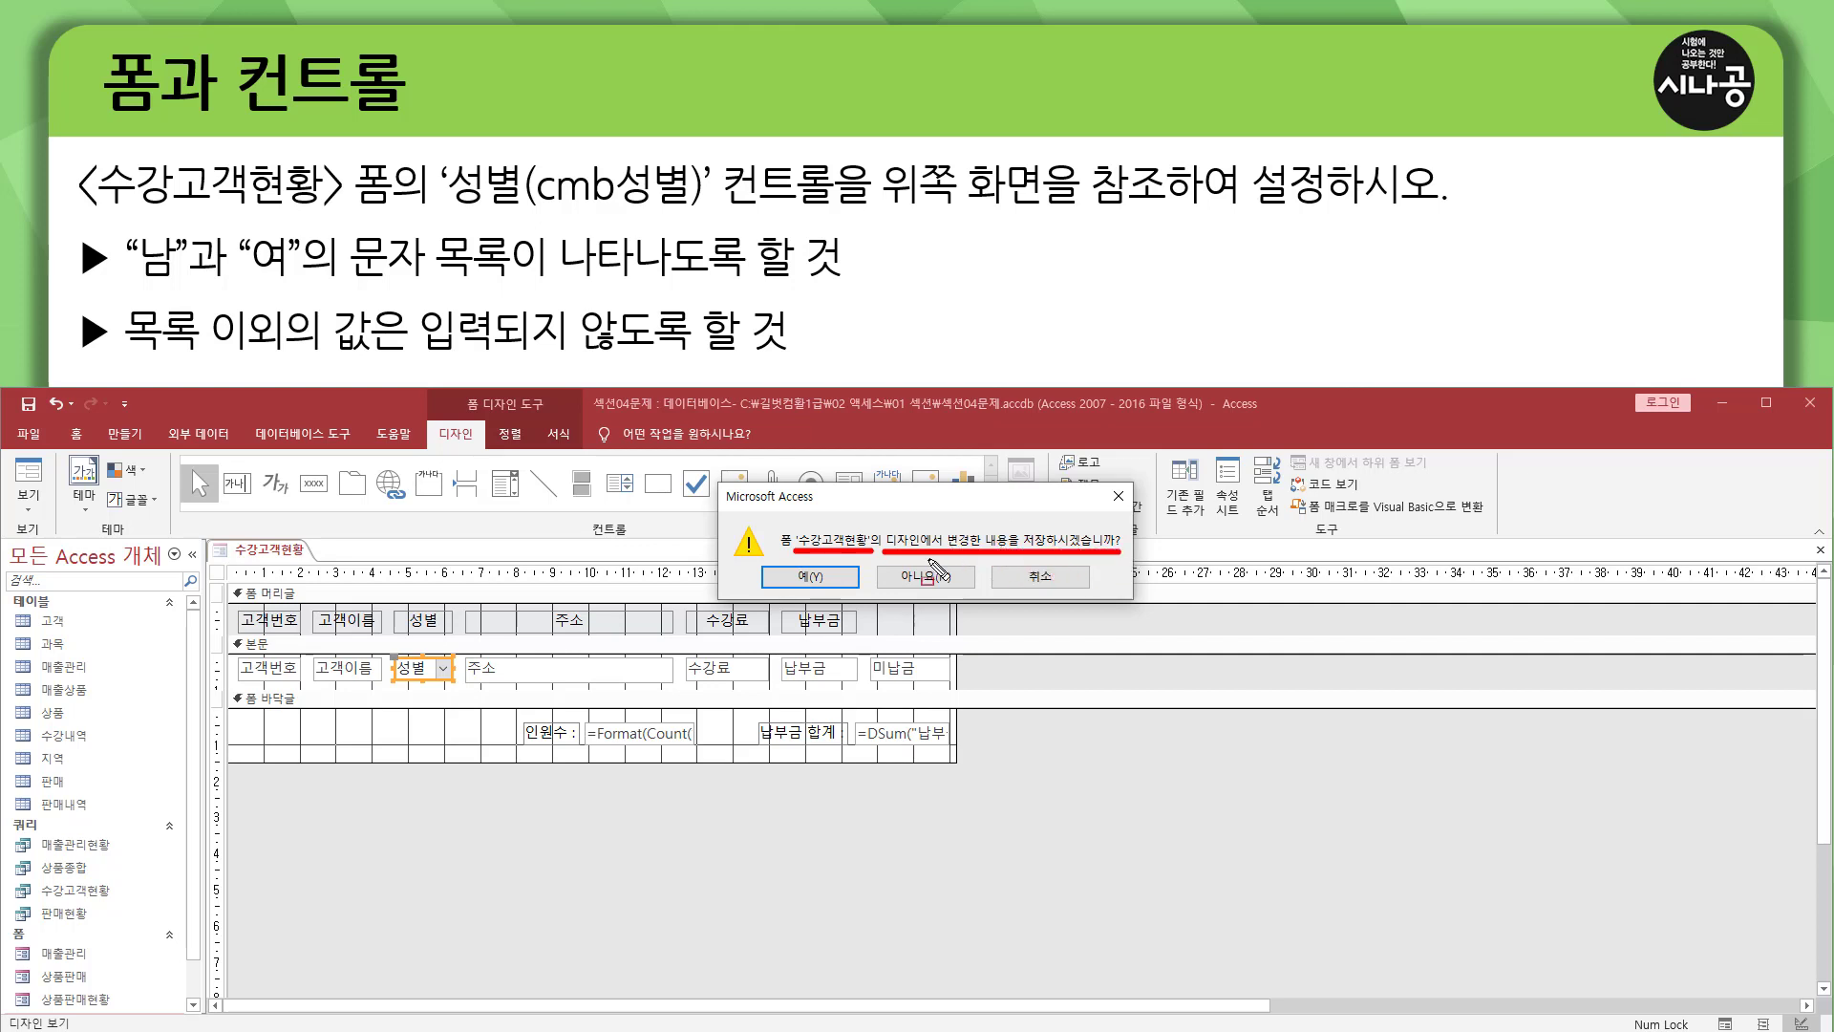
left_click_drag(763, 562, 861, 592)
key("Escape")
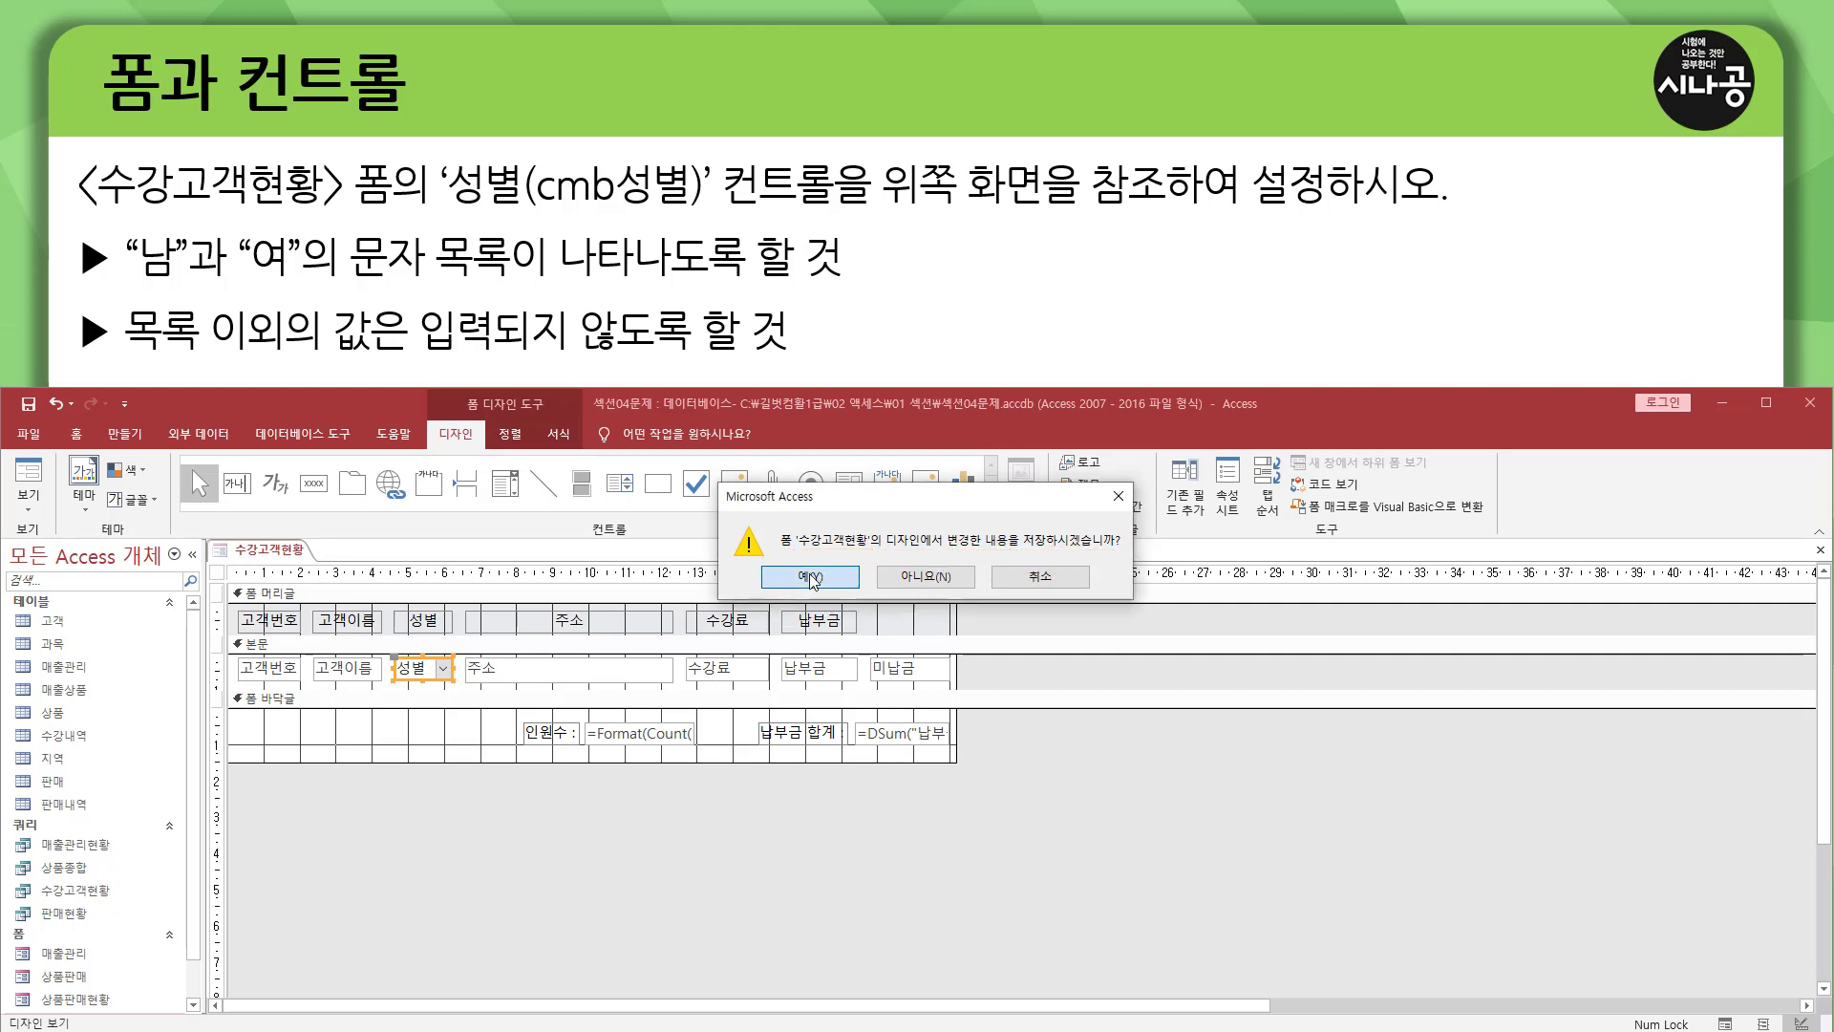
left_click(807, 582)
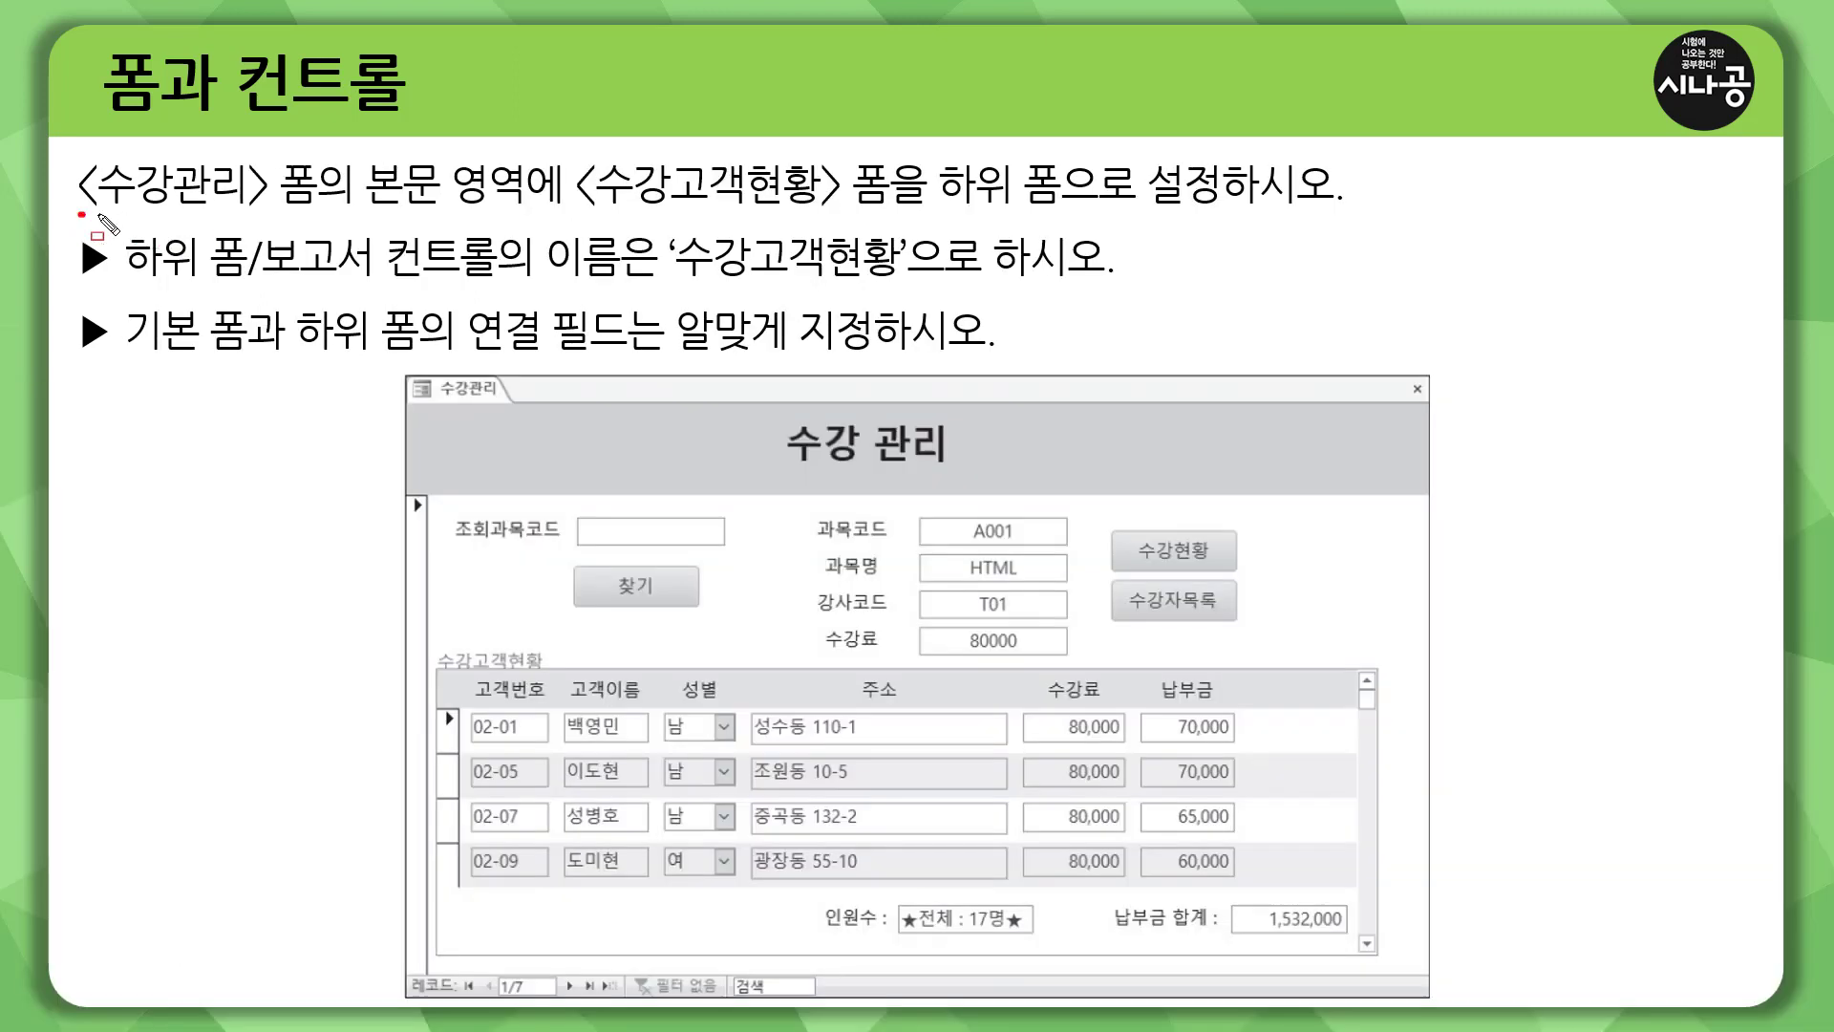
mouse_move(79, 212)
left_mouse_down()
mouse_move(301, 212)
mouse_move(321, 150)
left_mouse_up()
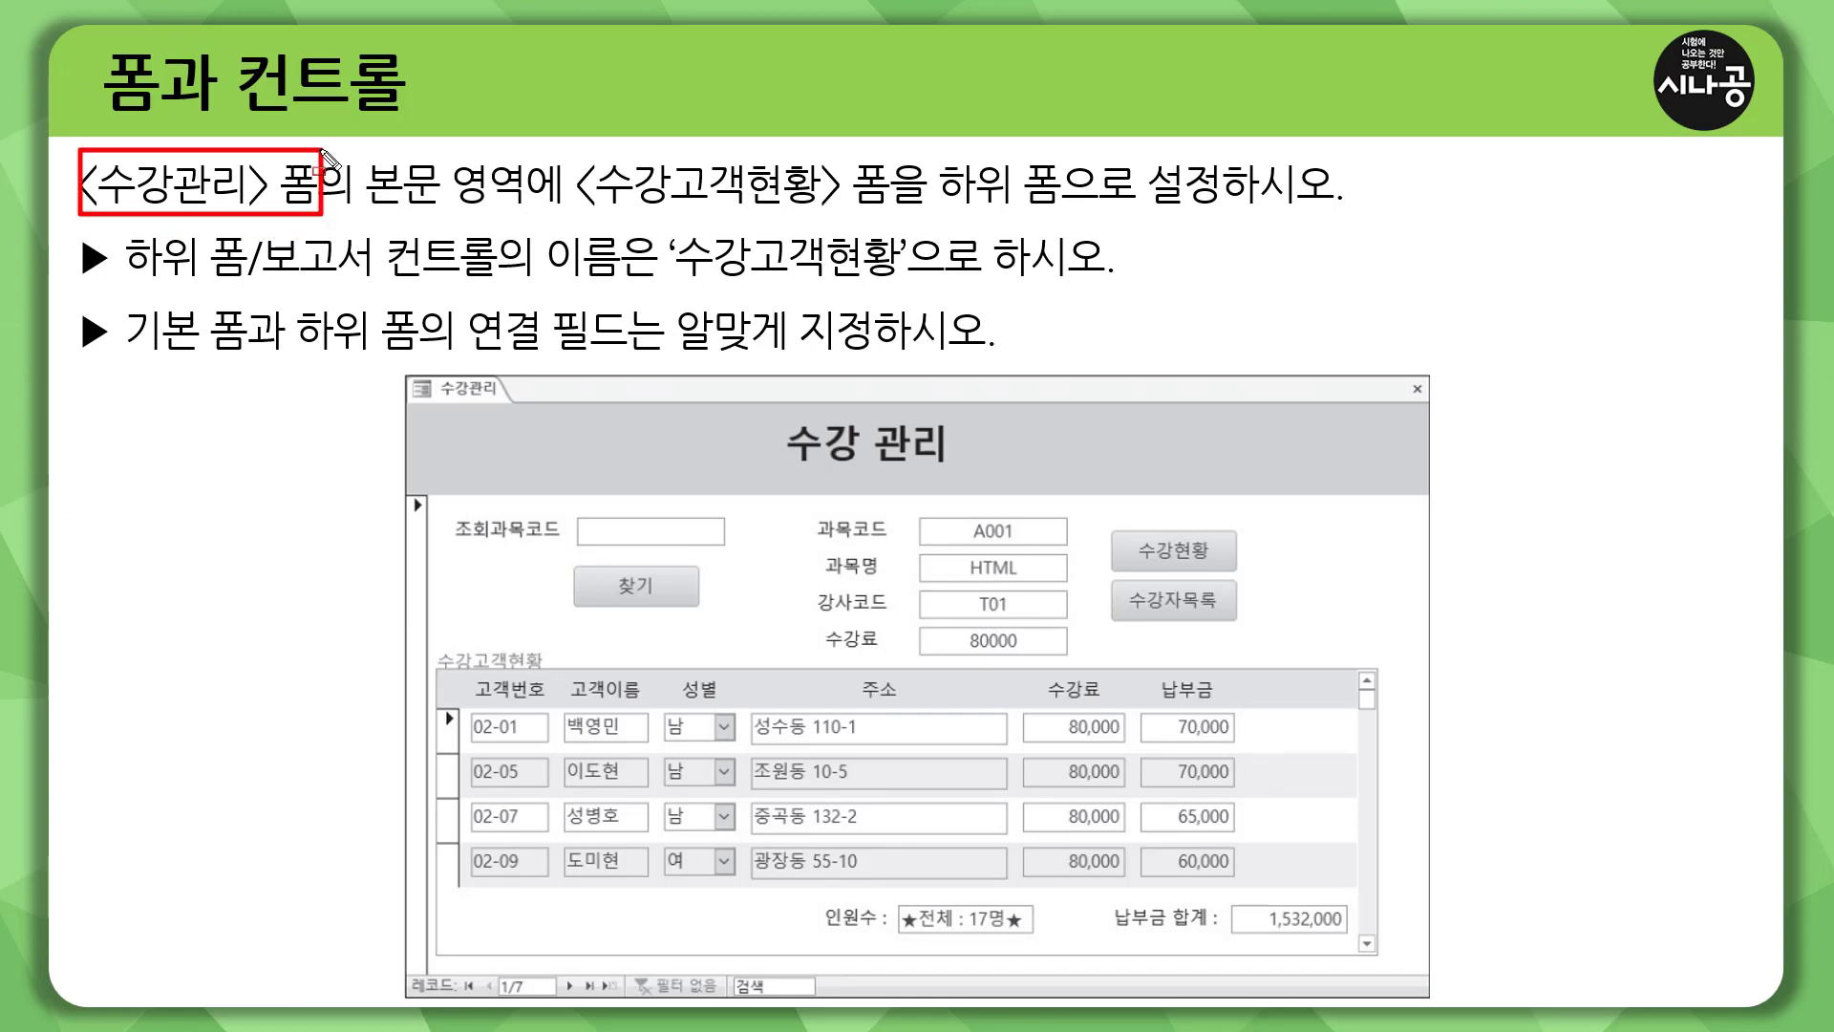
left_click_drag(358, 208, 525, 208)
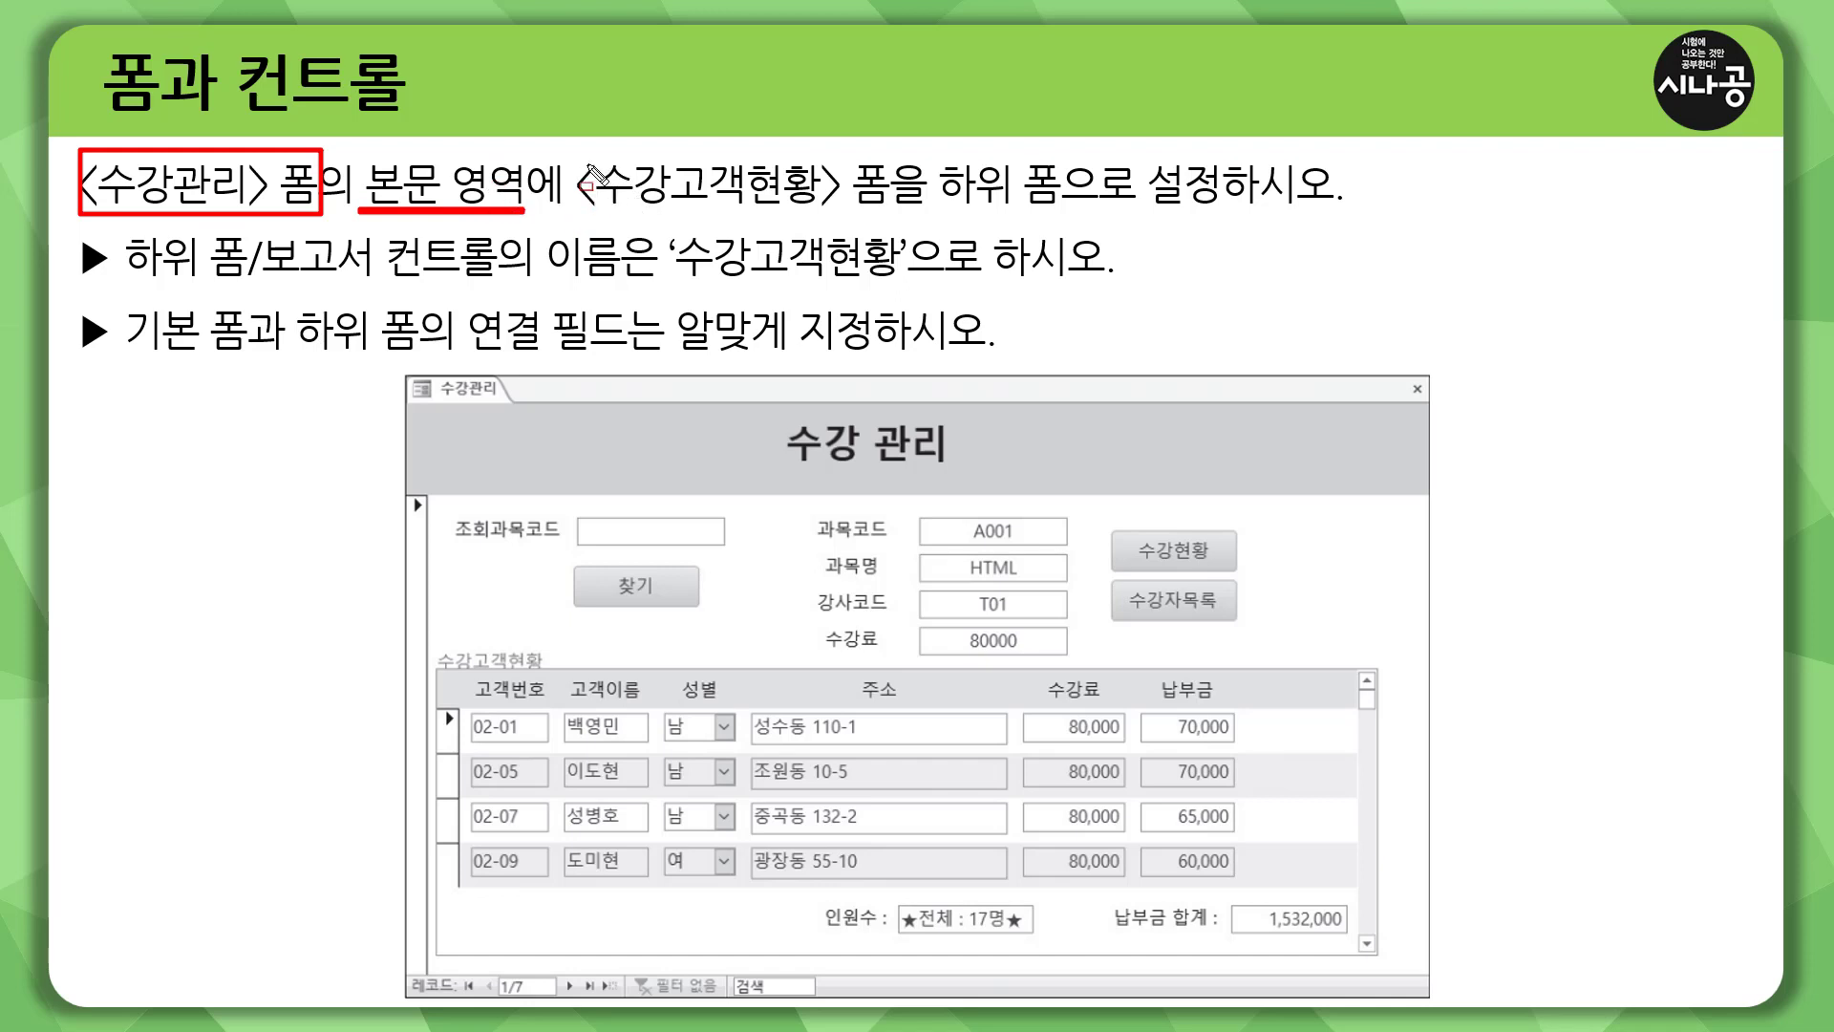
left_click_drag(580, 204, 1249, 207)
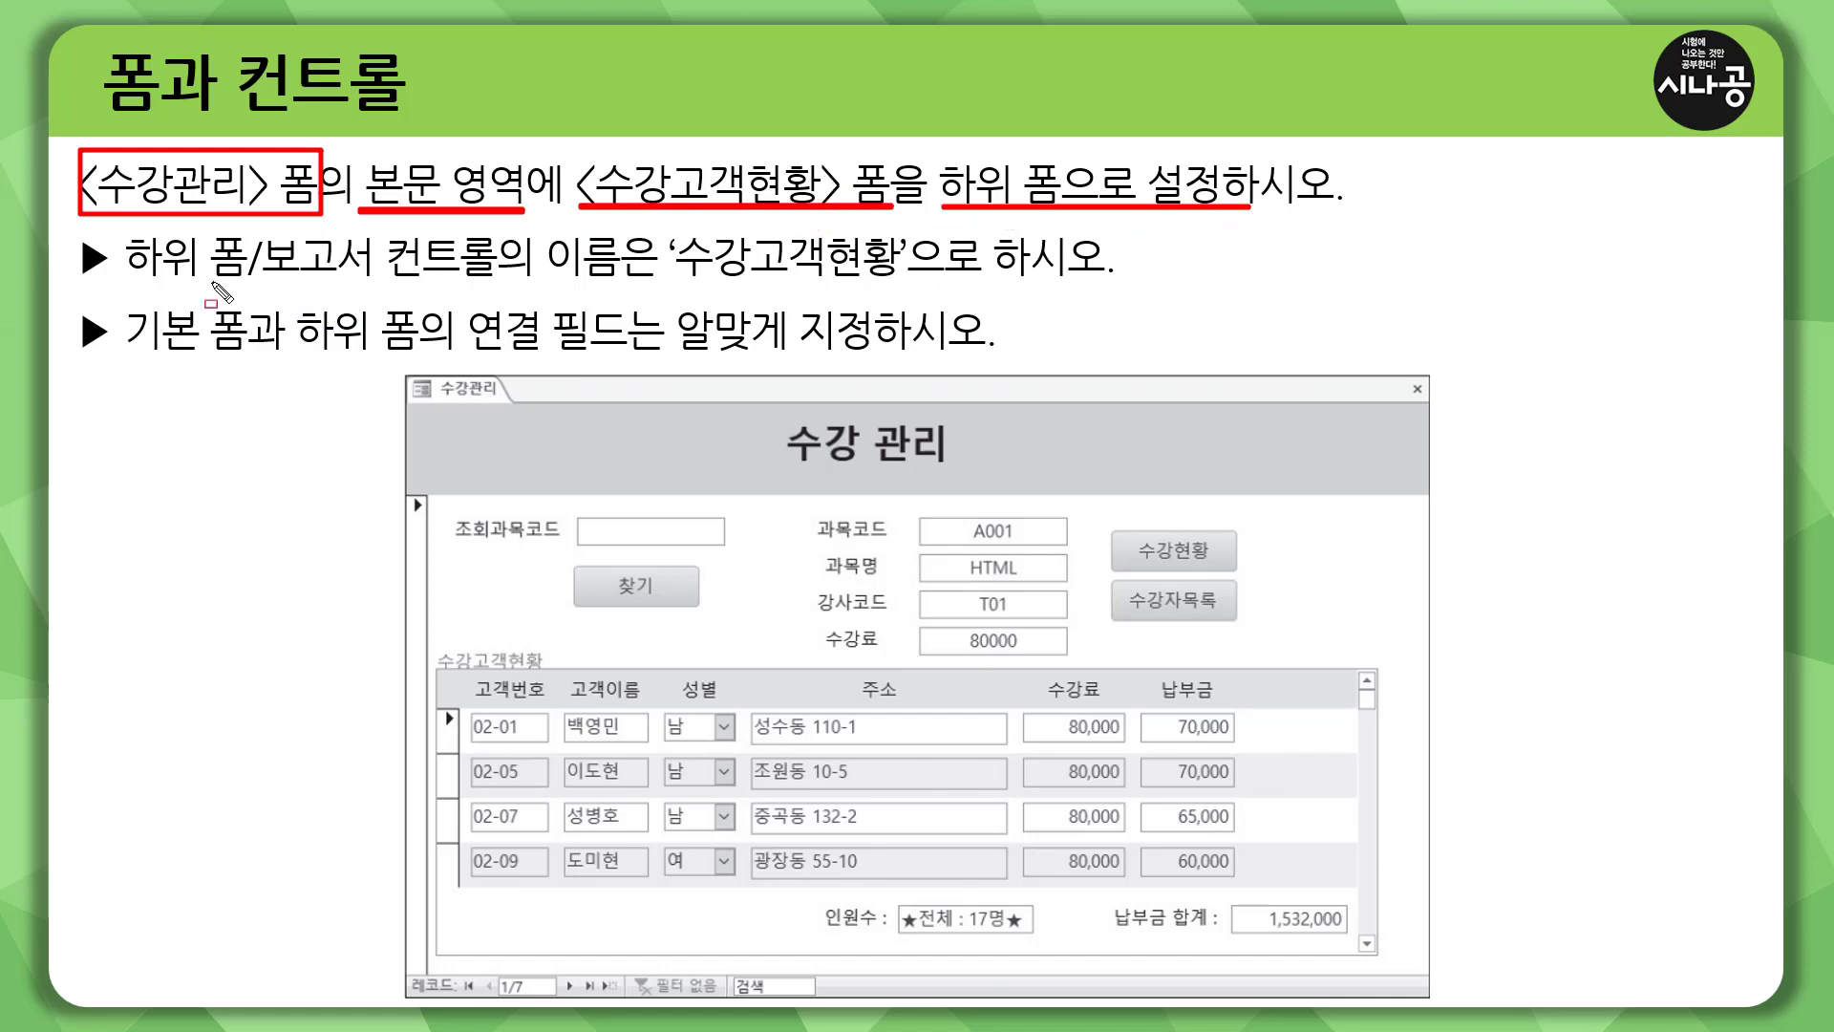
mouse_move(126, 280)
left_mouse_down()
mouse_move(872, 286)
mouse_move(907, 228)
left_mouse_up()
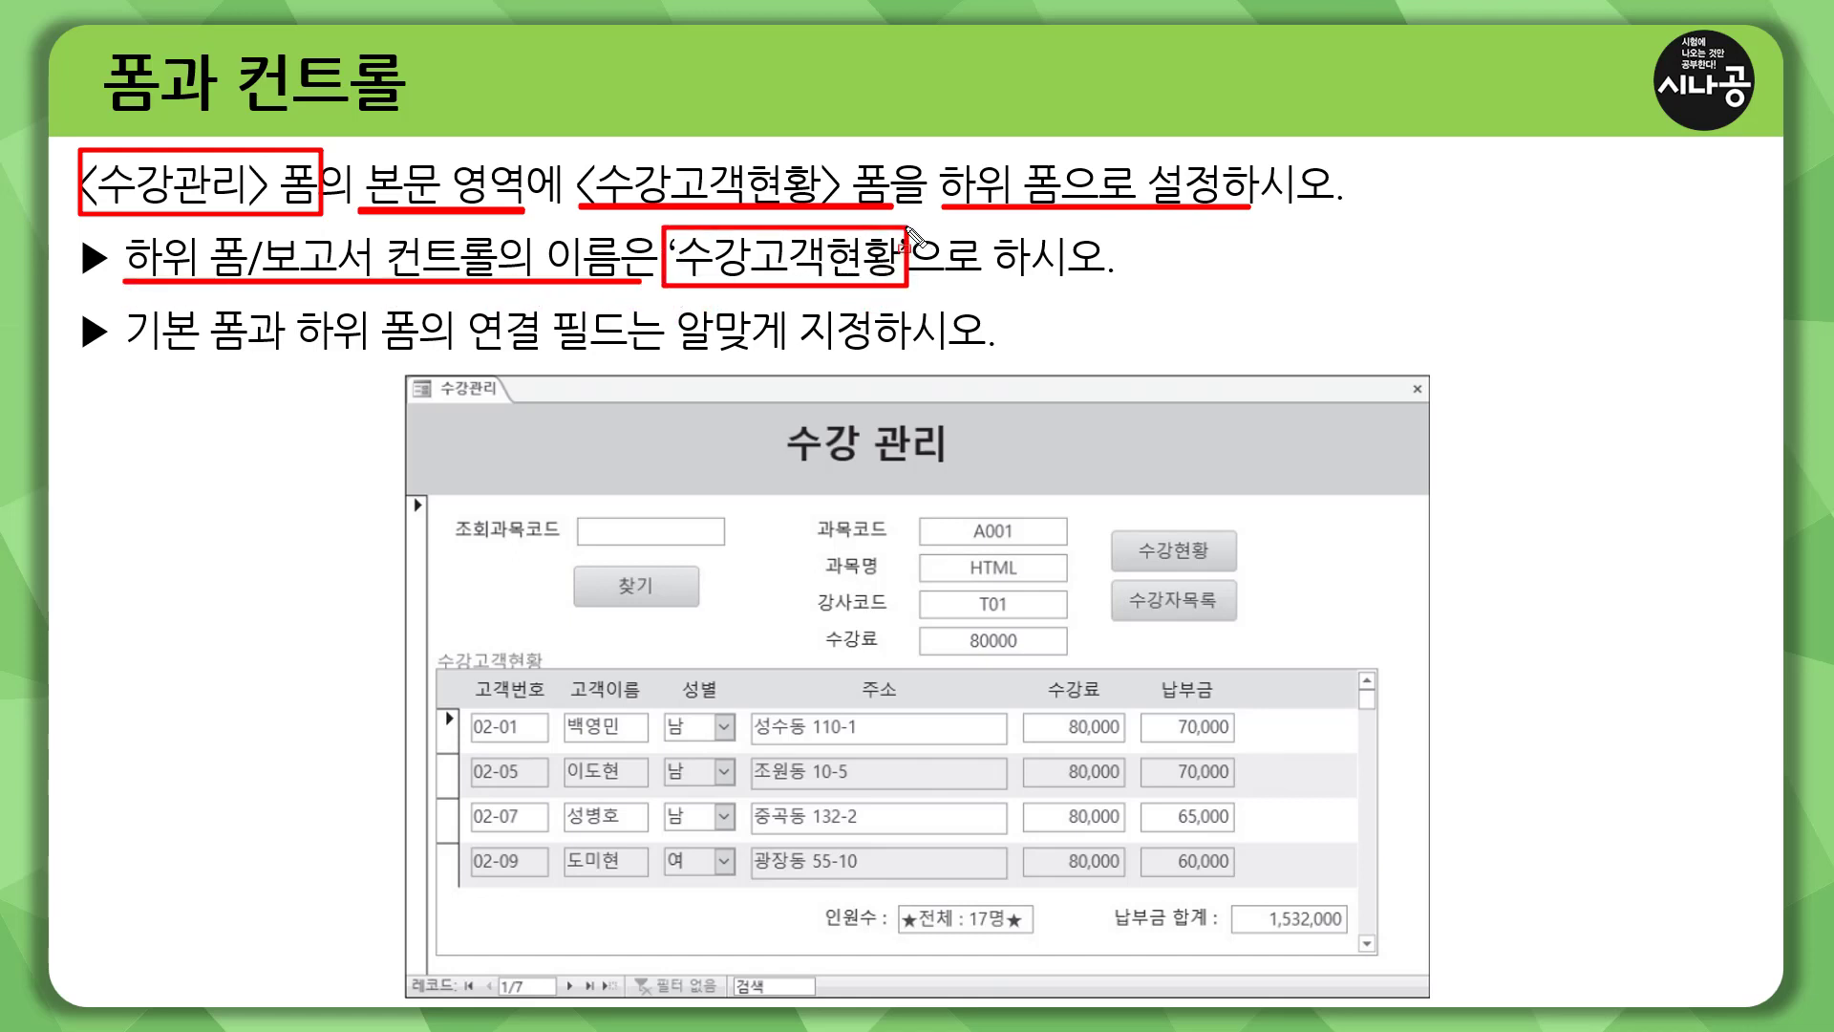
left_click_drag(125, 354, 988, 356)
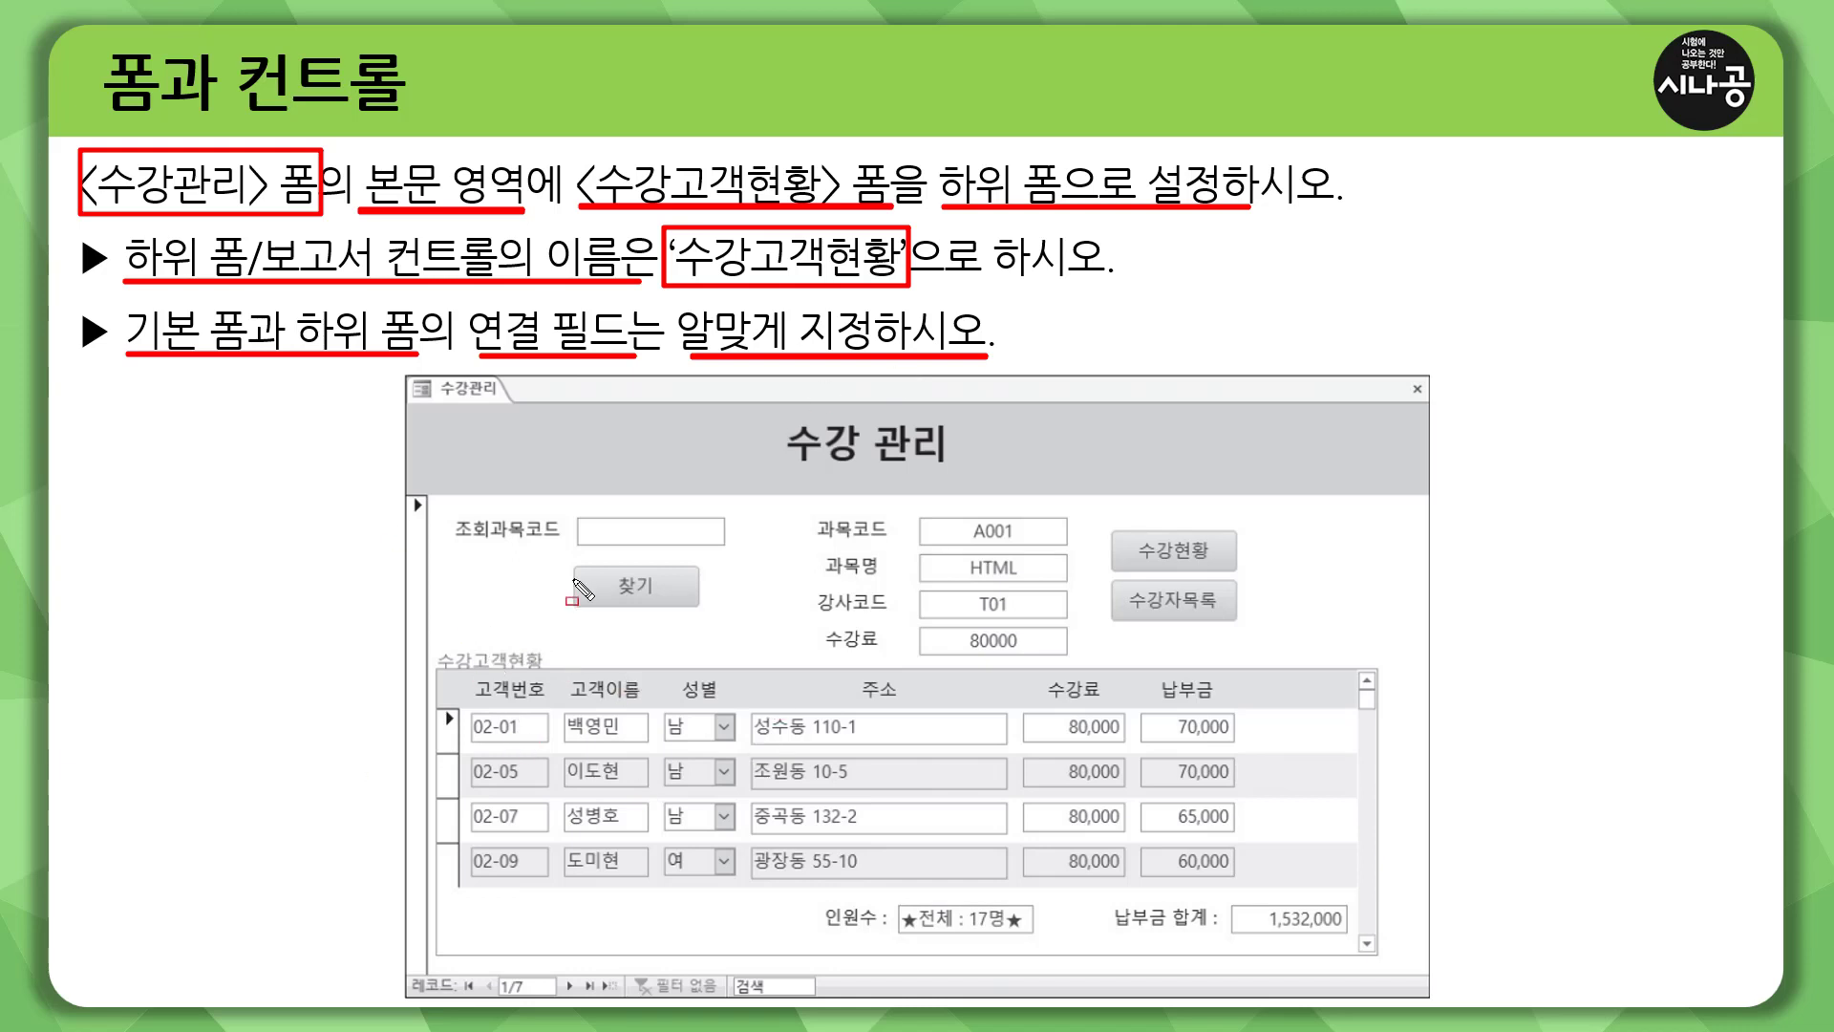
left_click_drag(408, 372, 1433, 1003)
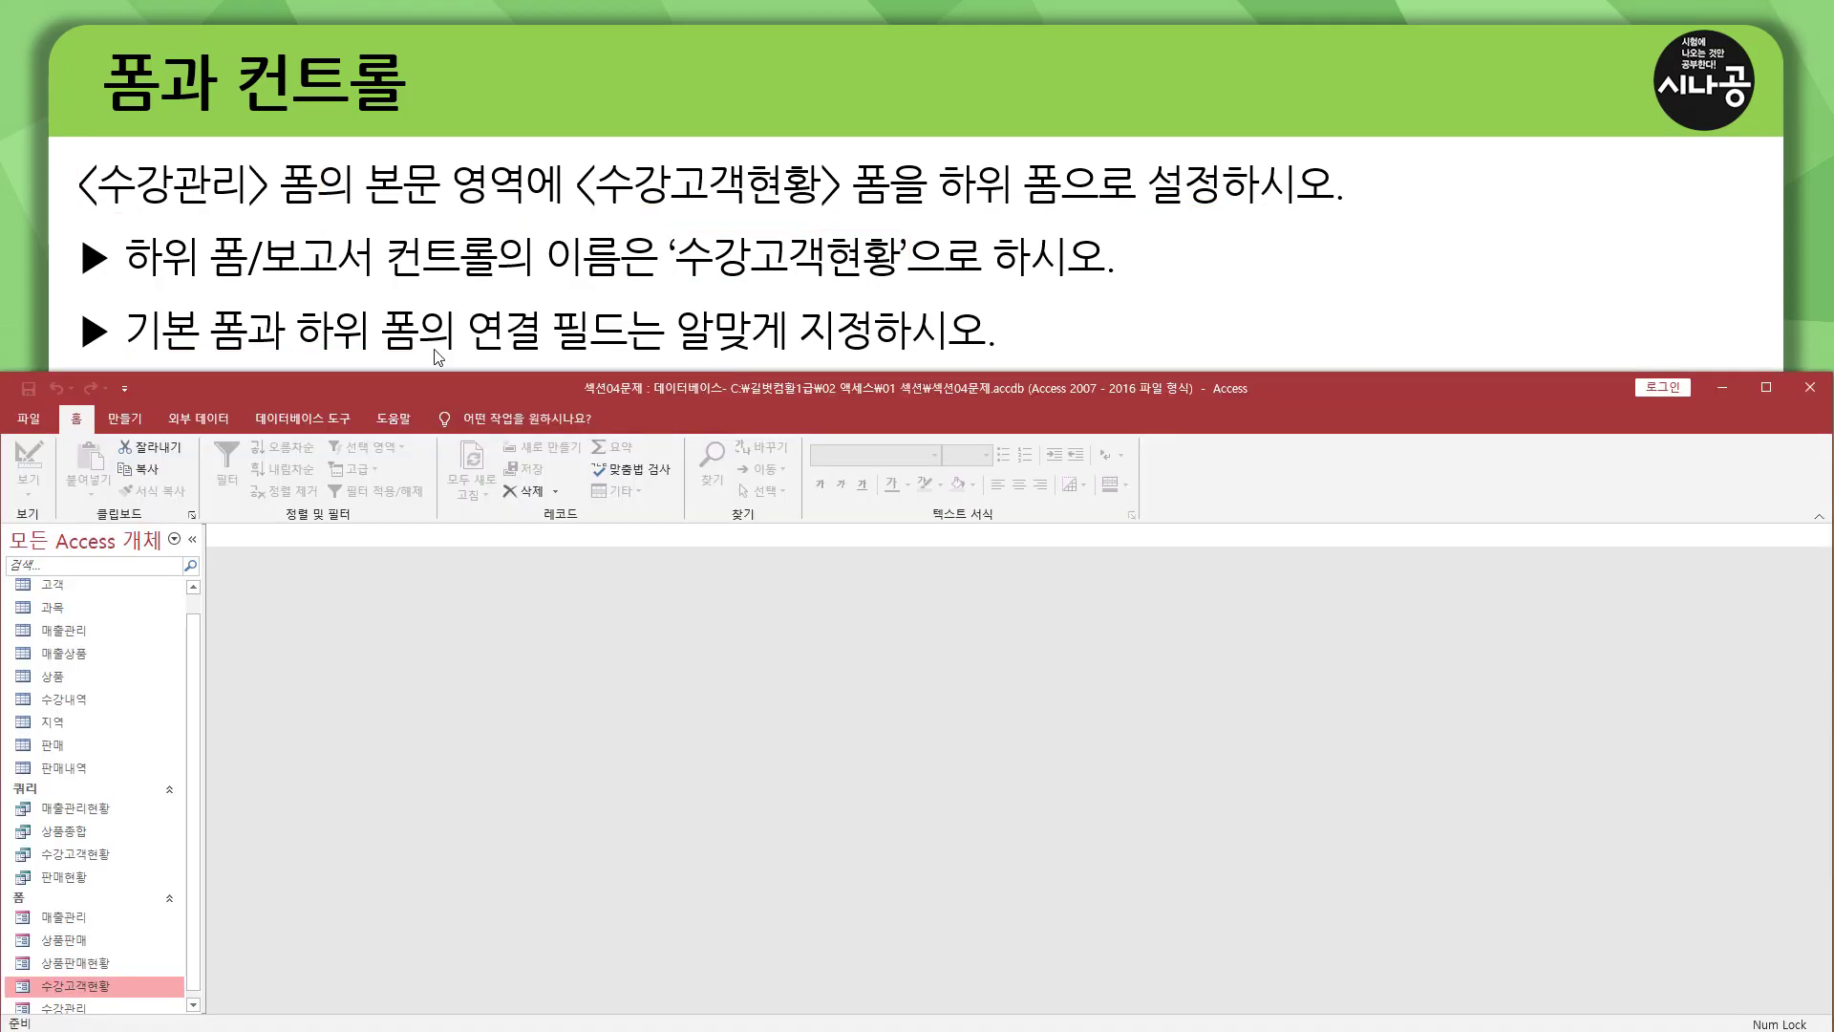
Open the 수강관리 form in form view.
left_click_drag(76, 207, 531, 216)
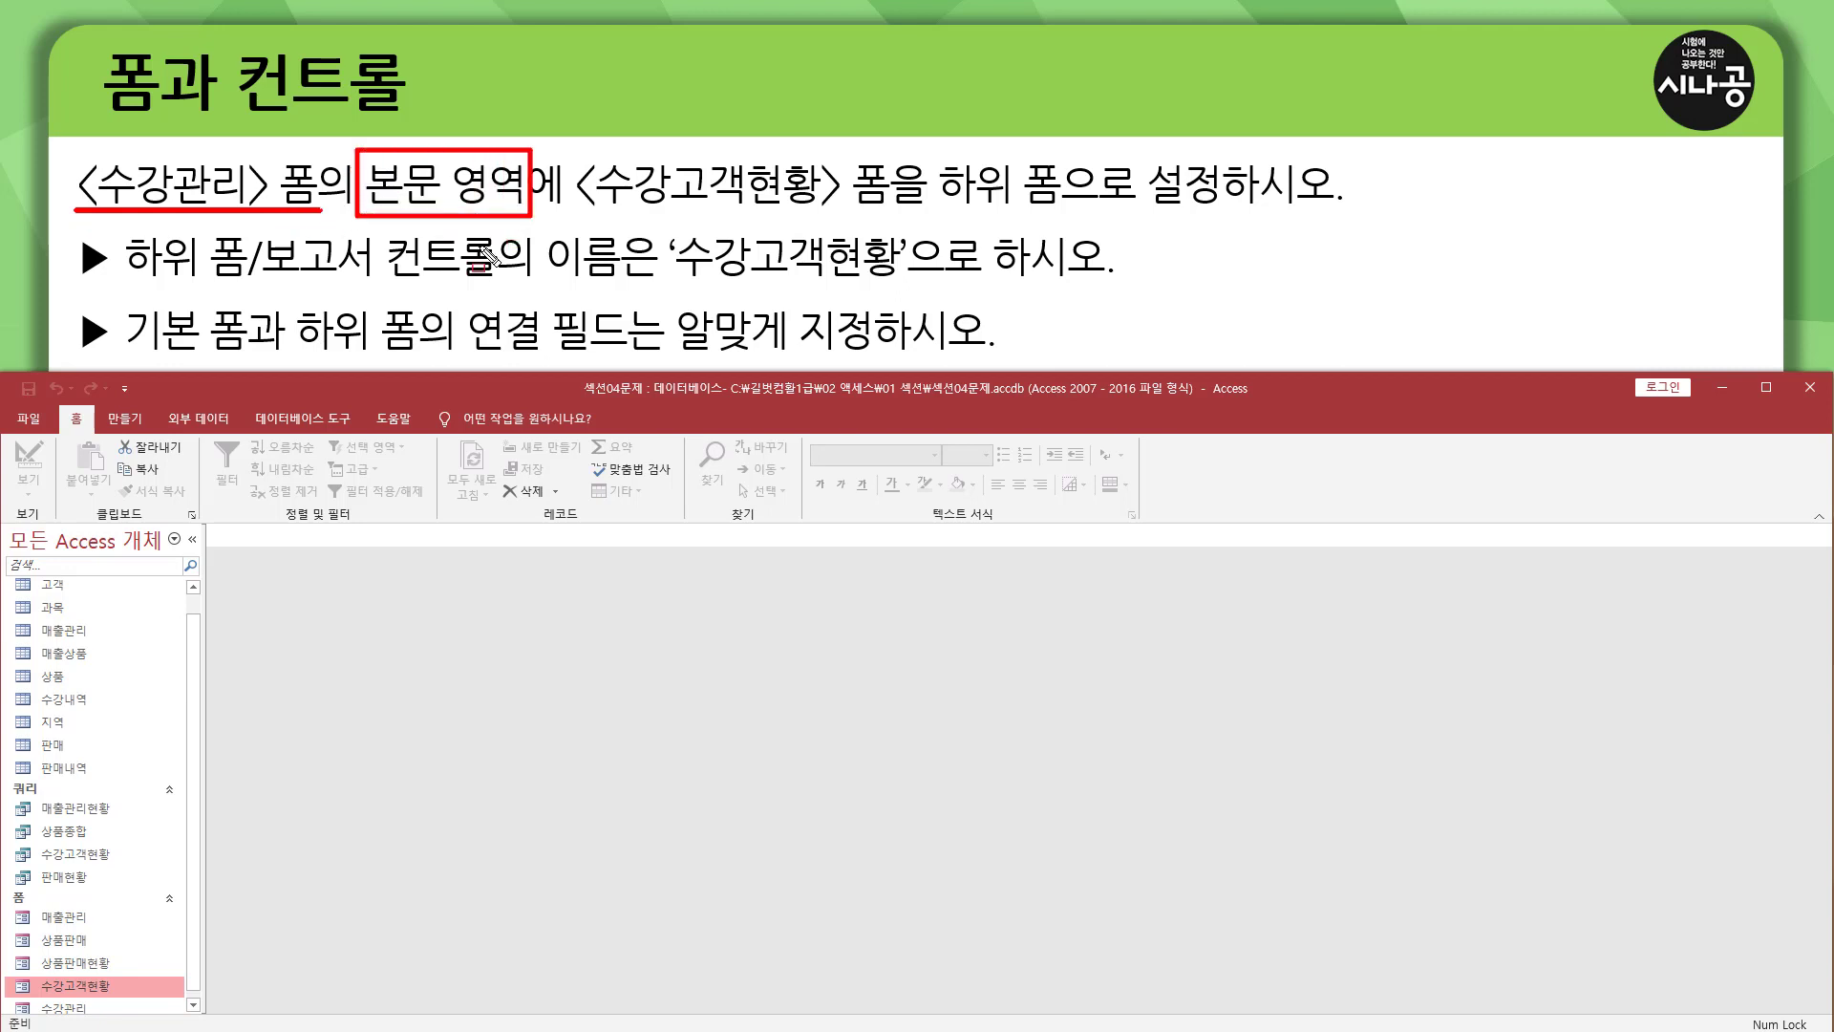
key("Escape")
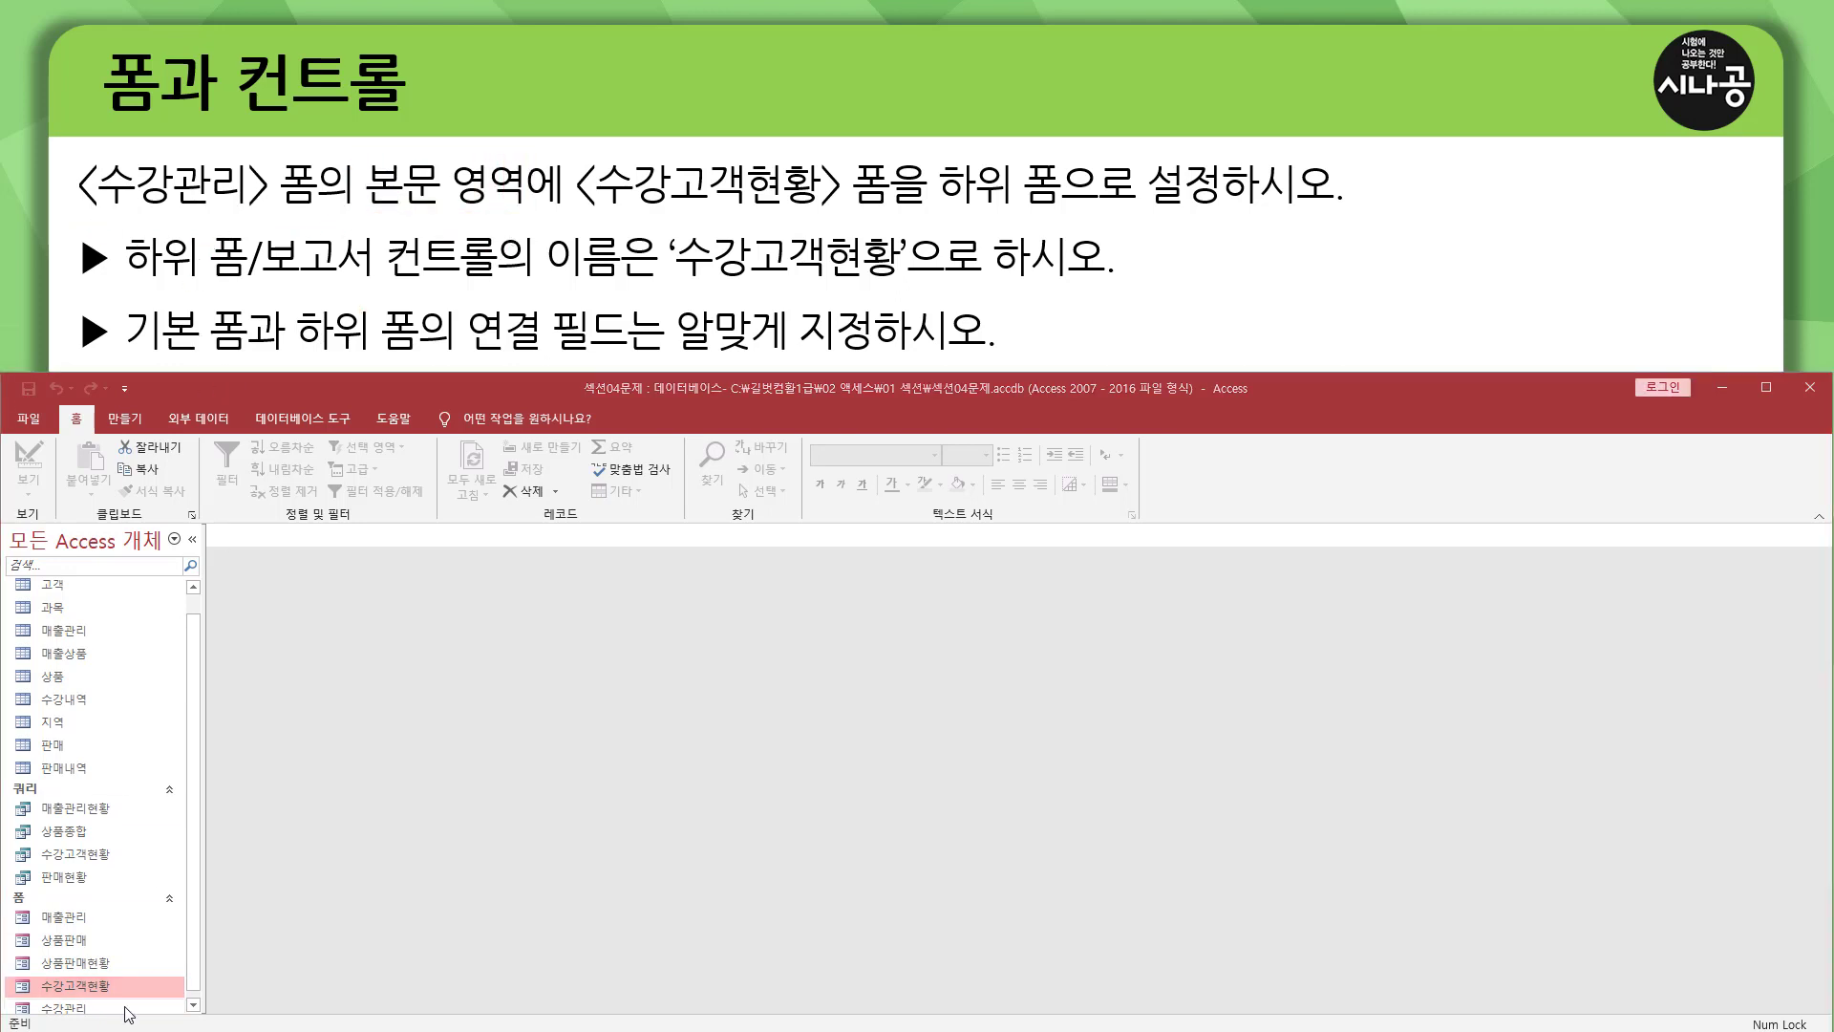
left_click(126, 1006)
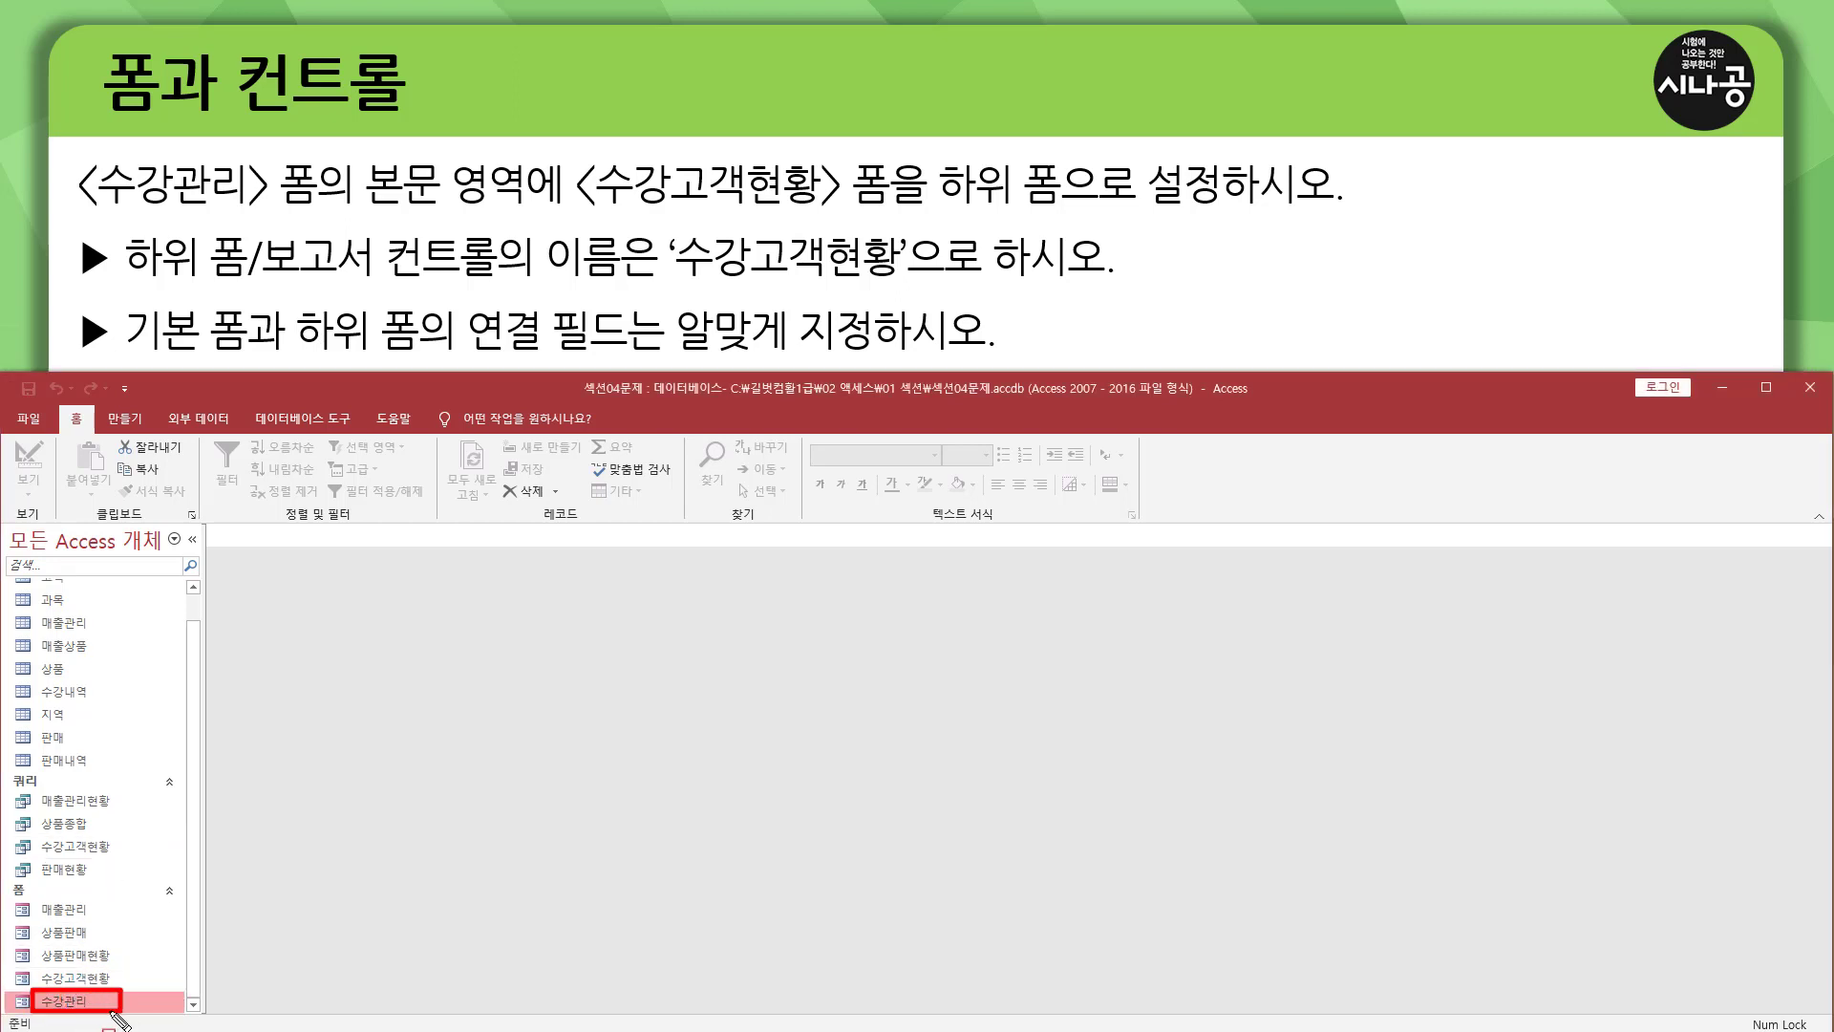
double_click(67, 1002)
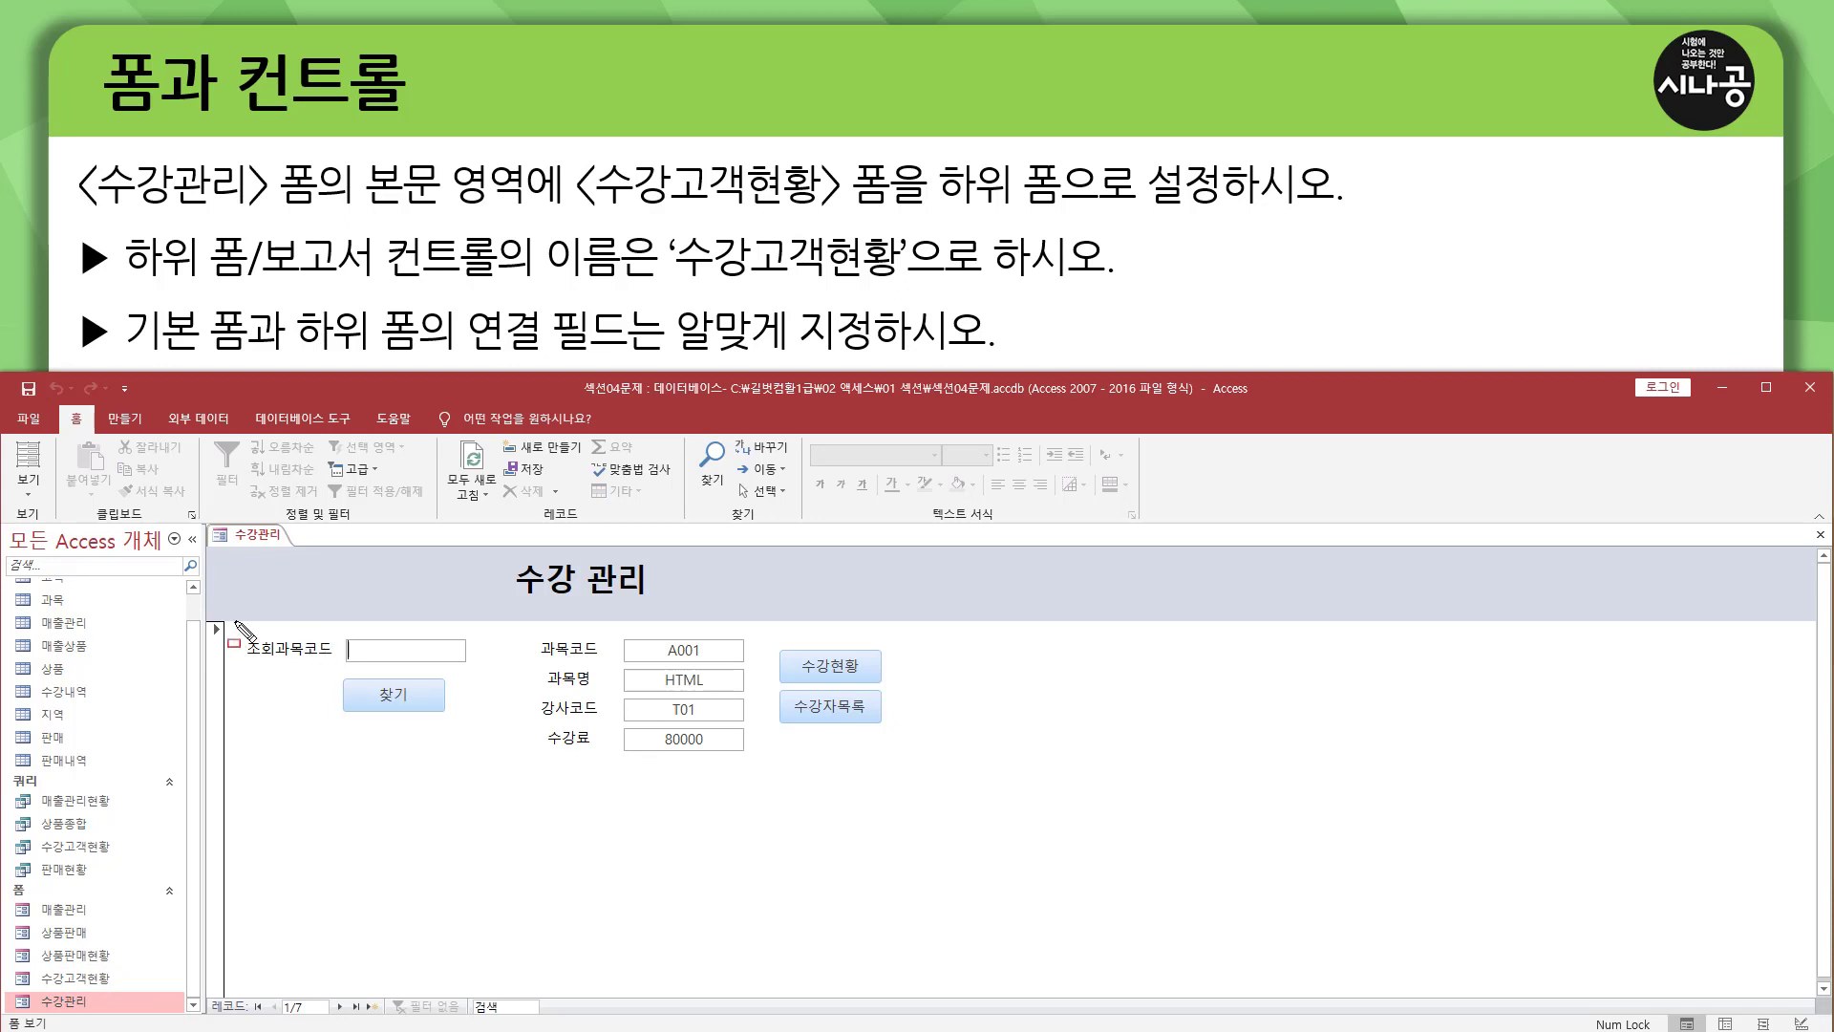
Switch the 수강관리 form to design view.
mouse_move(234, 621)
left_mouse_down()
mouse_move(974, 763)
mouse_move(953, 767)
left_mouse_up()
mouse_move(255, 776)
left_mouse_down()
mouse_move(537, 951)
mouse_move(940, 977)
left_mouse_up()
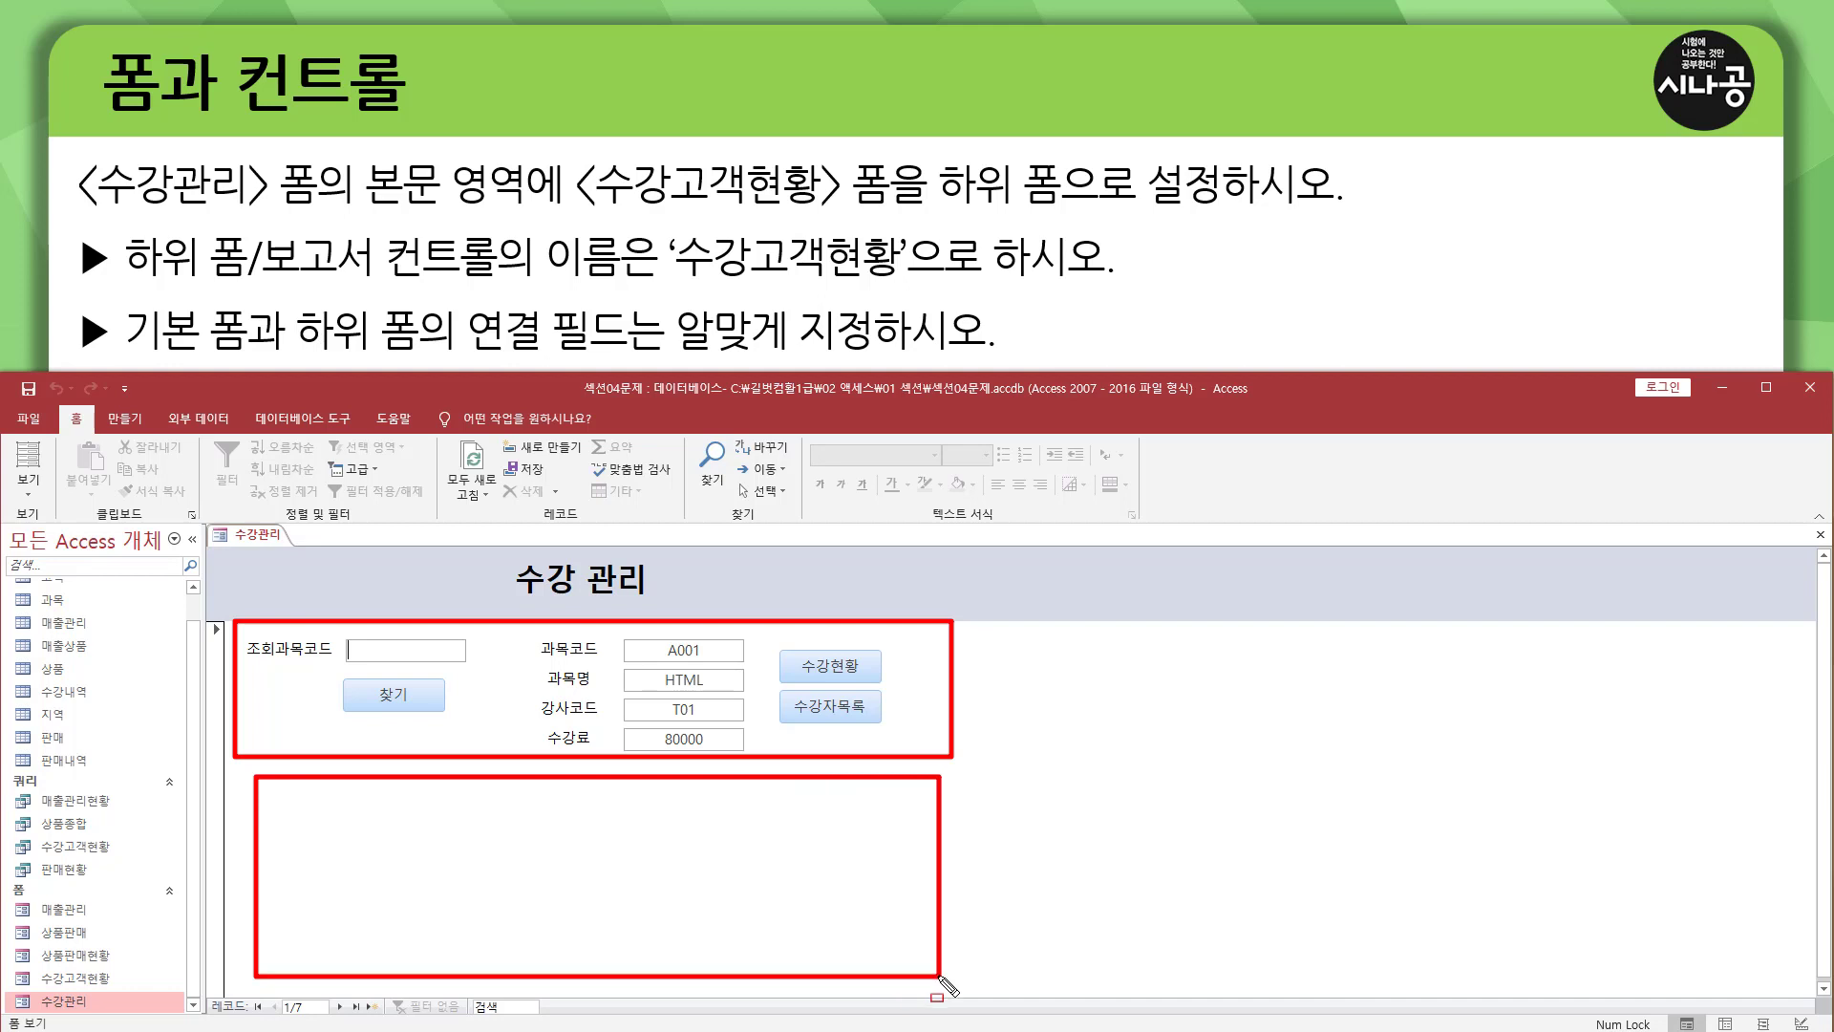
left_click(28, 482)
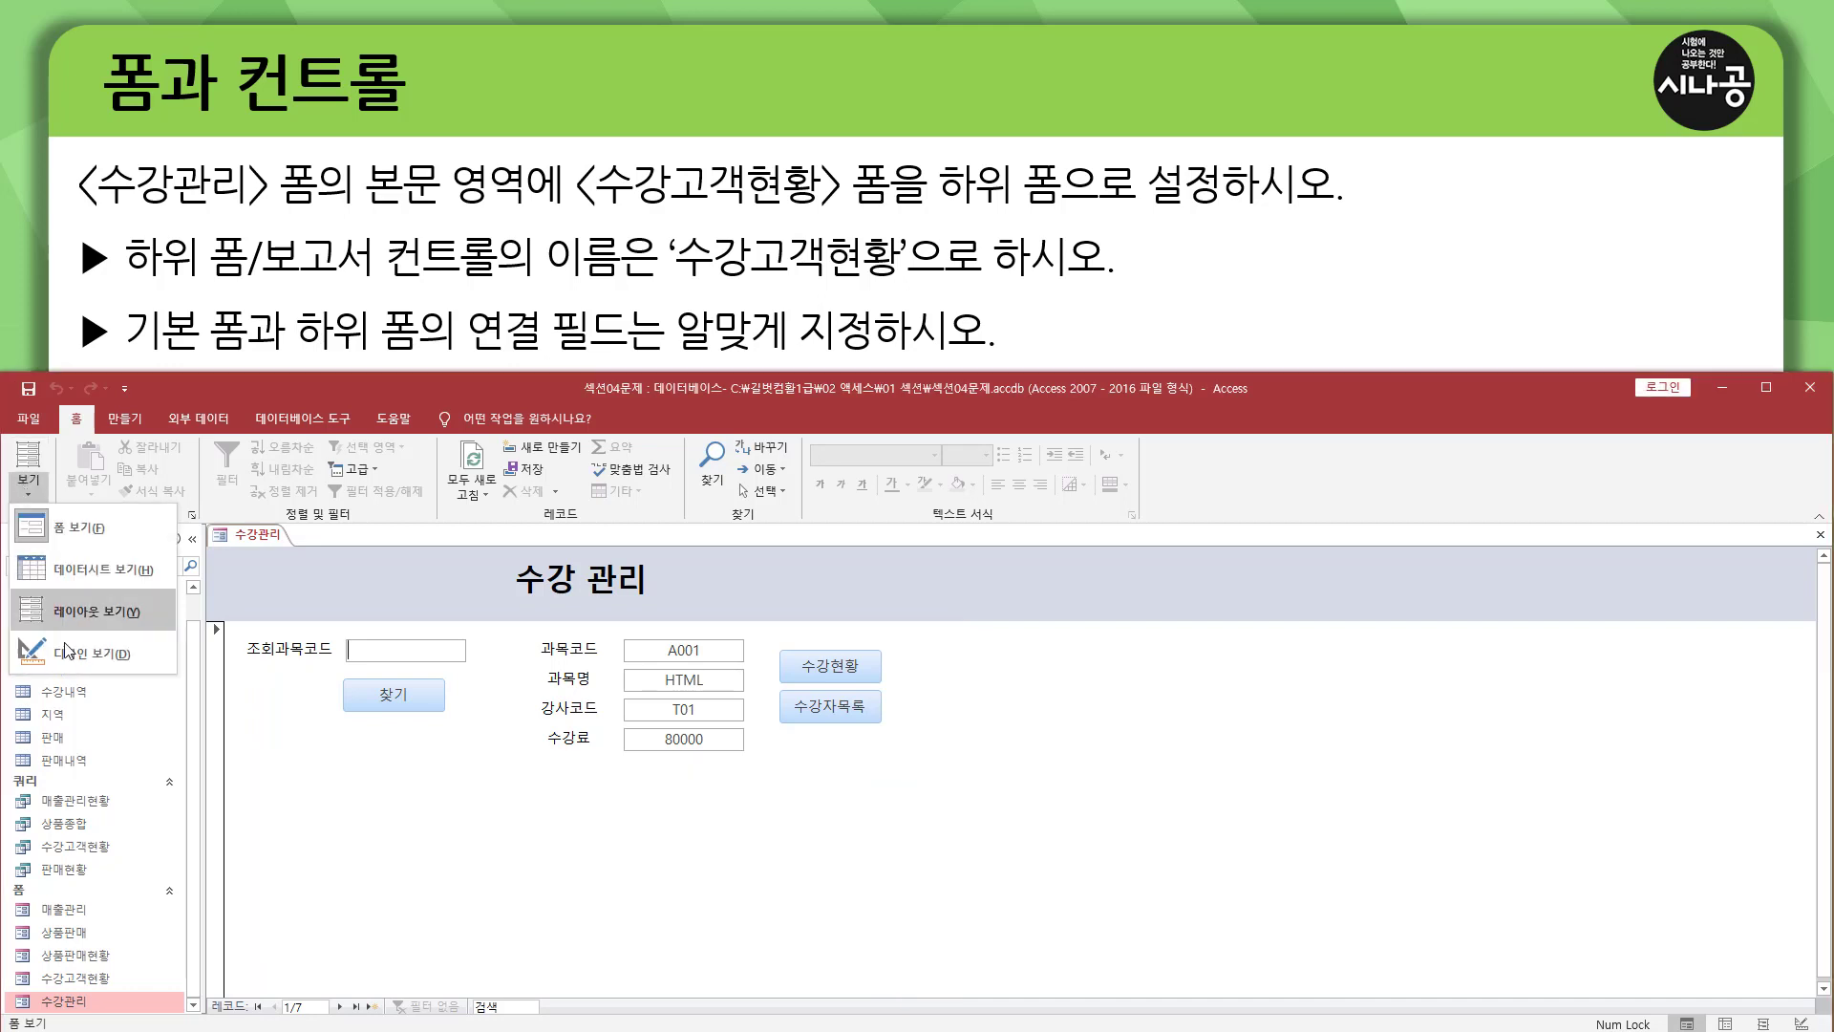
left_click(60, 655)
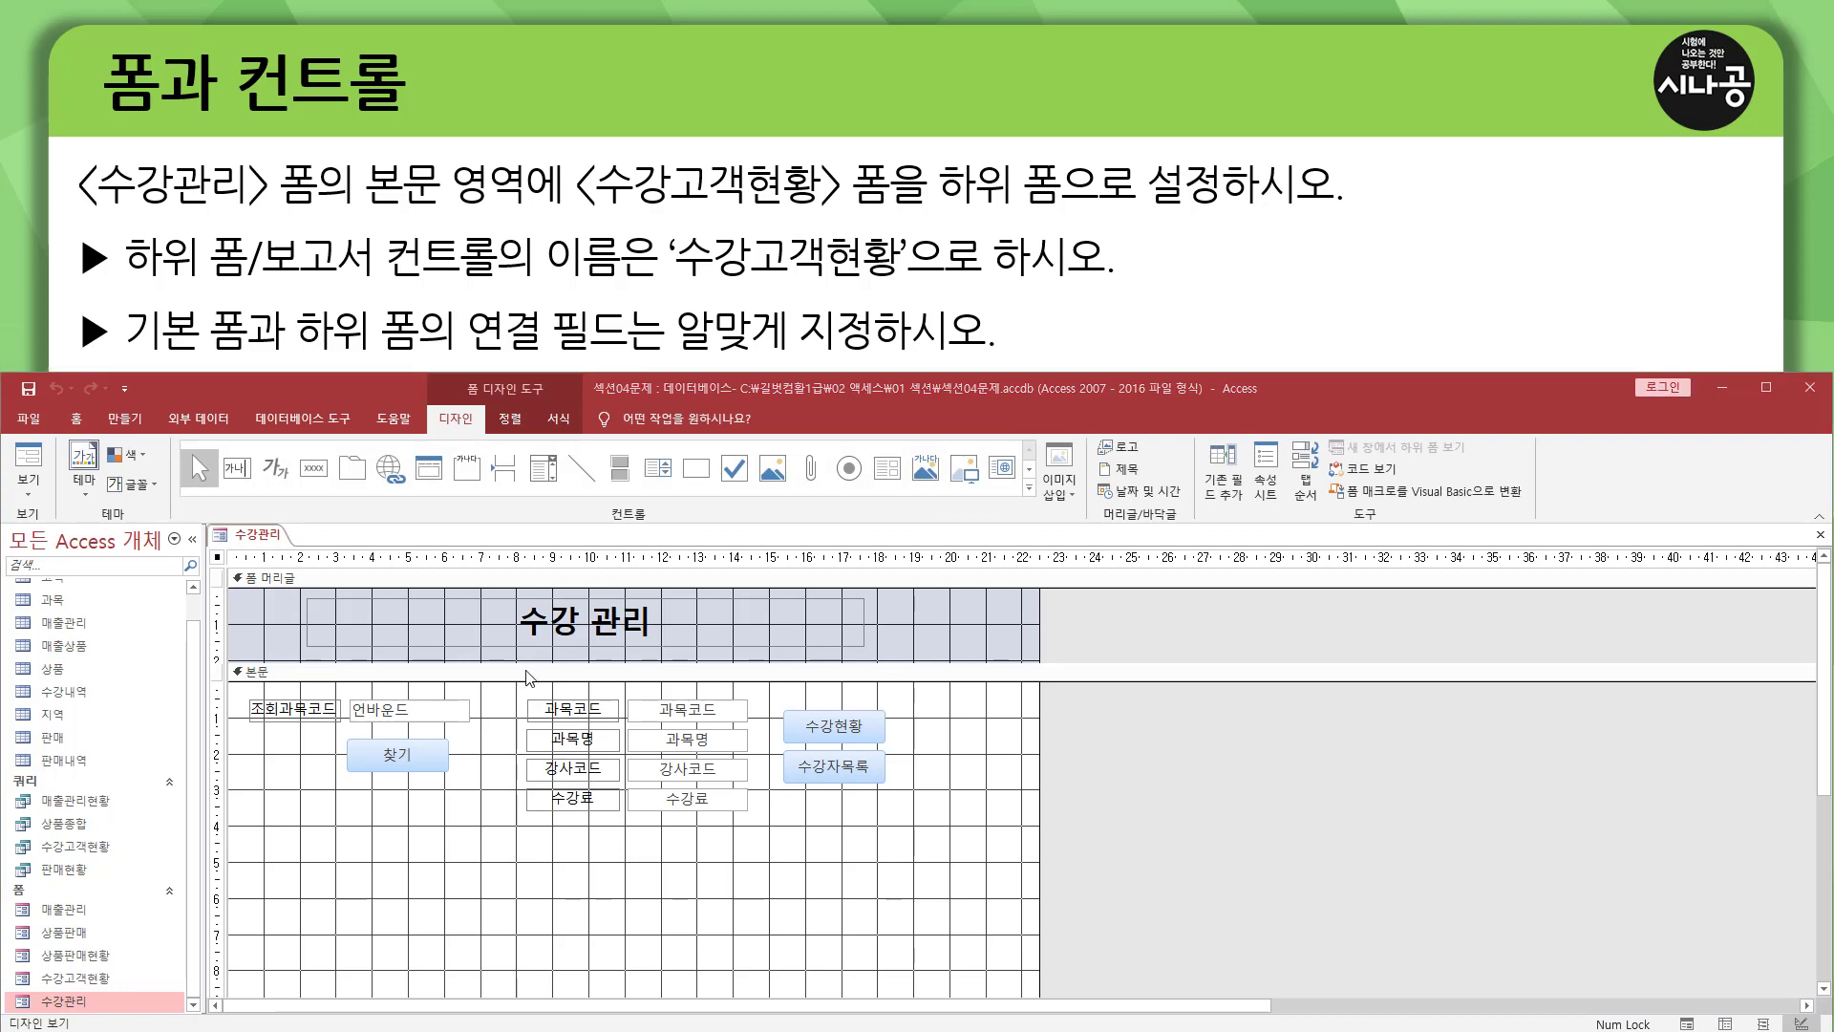
mouse_move(208, 580)
left_mouse_down()
mouse_move(1005, 815)
mouse_move(1039, 809)
left_mouse_up()
mouse_move(232, 827)
left_mouse_down()
mouse_move(778, 905)
mouse_move(1008, 984)
left_mouse_up()
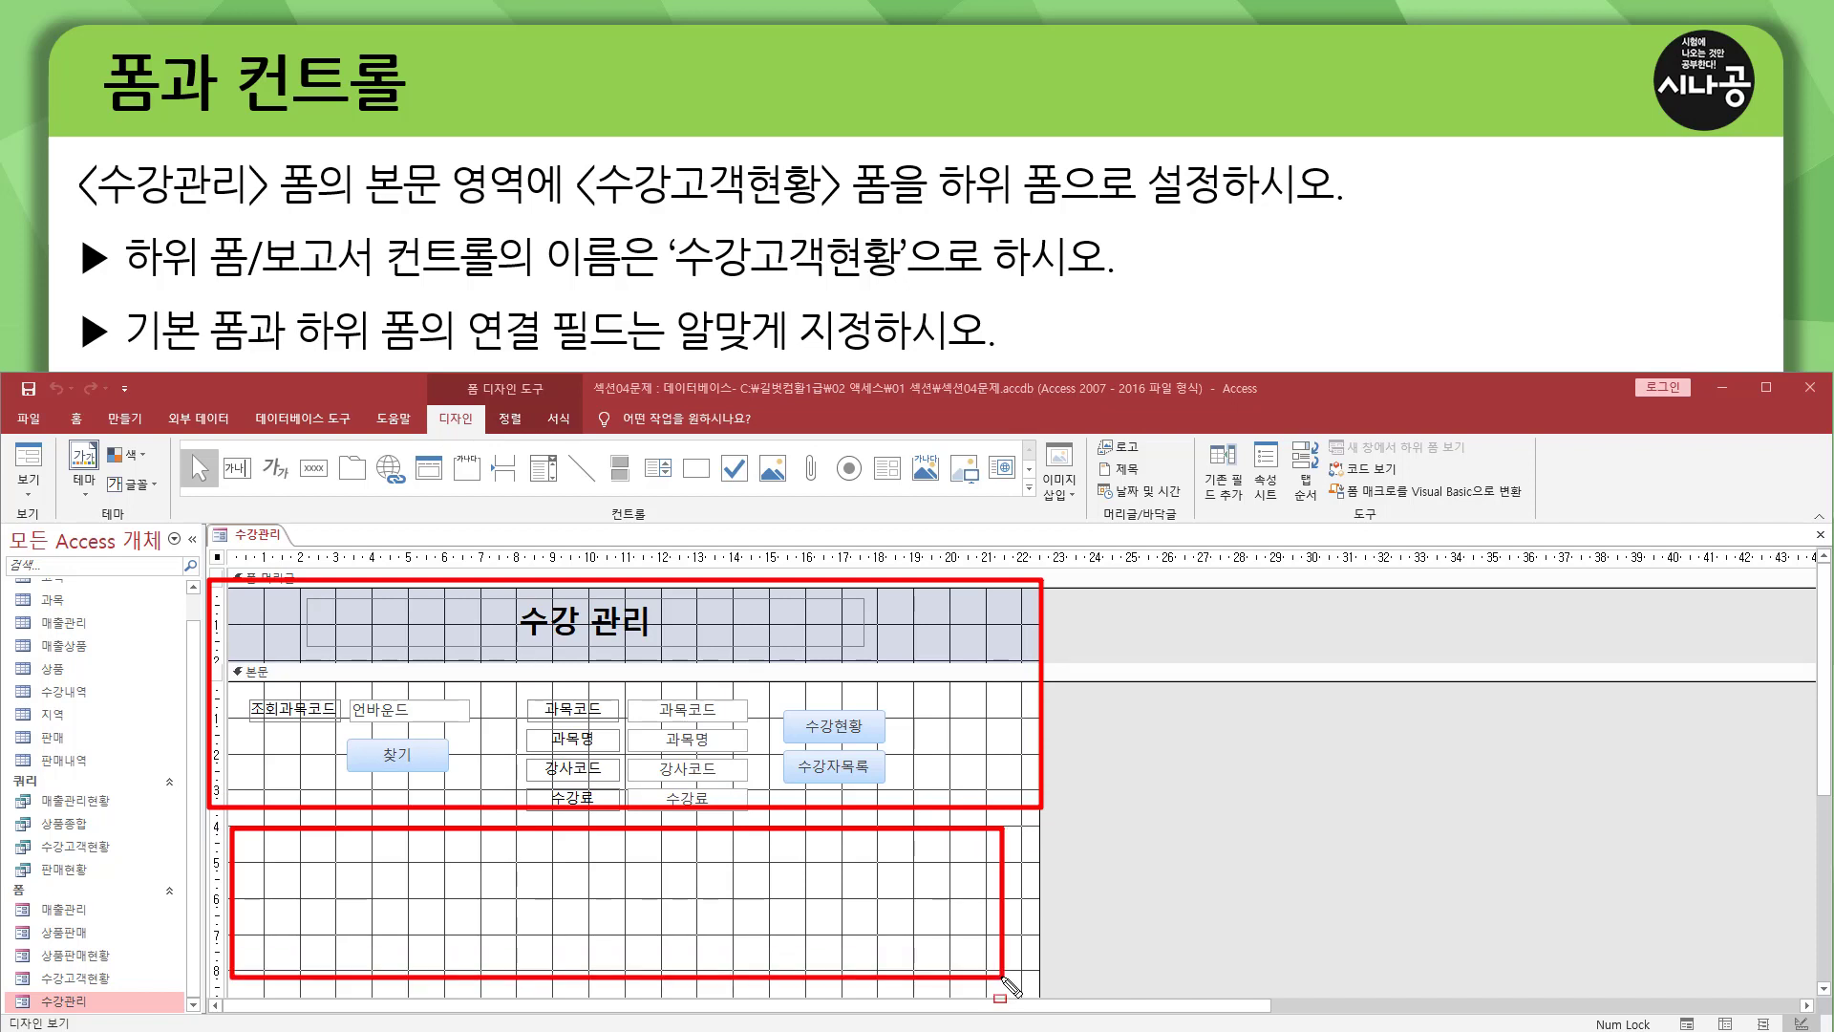
key("Escape")
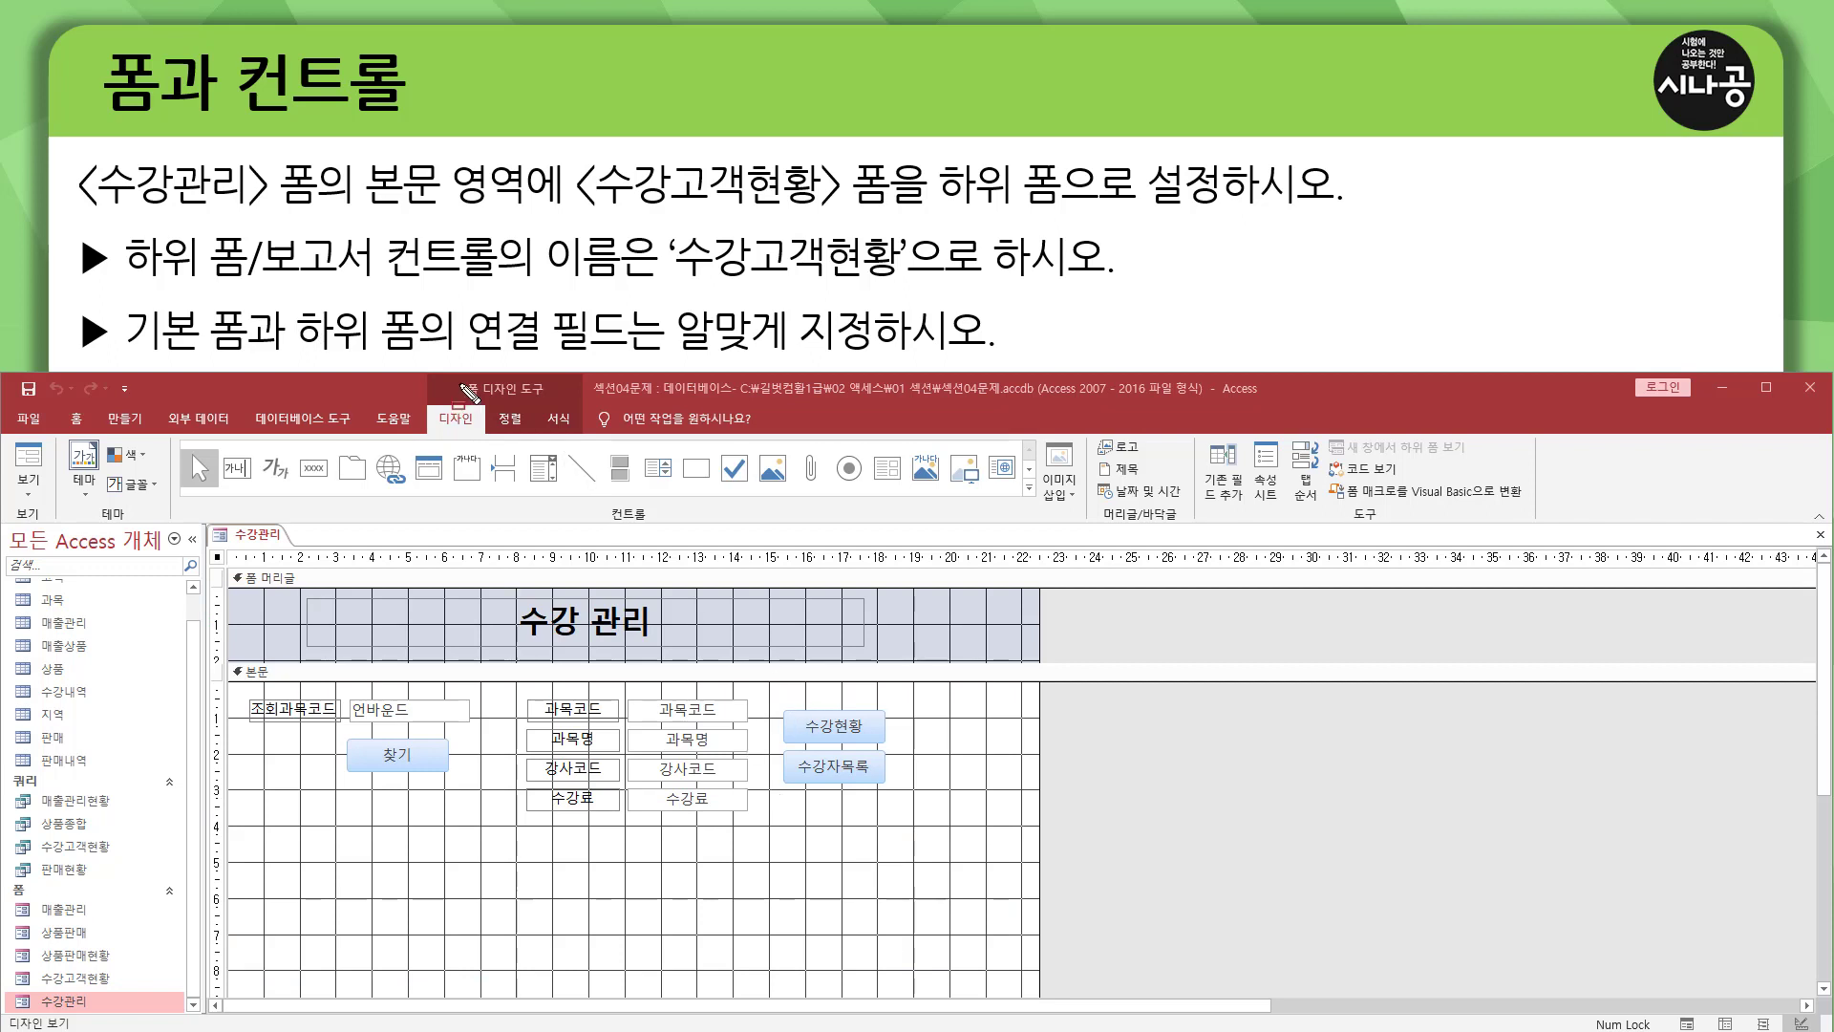
left_click_drag(458, 380, 553, 404)
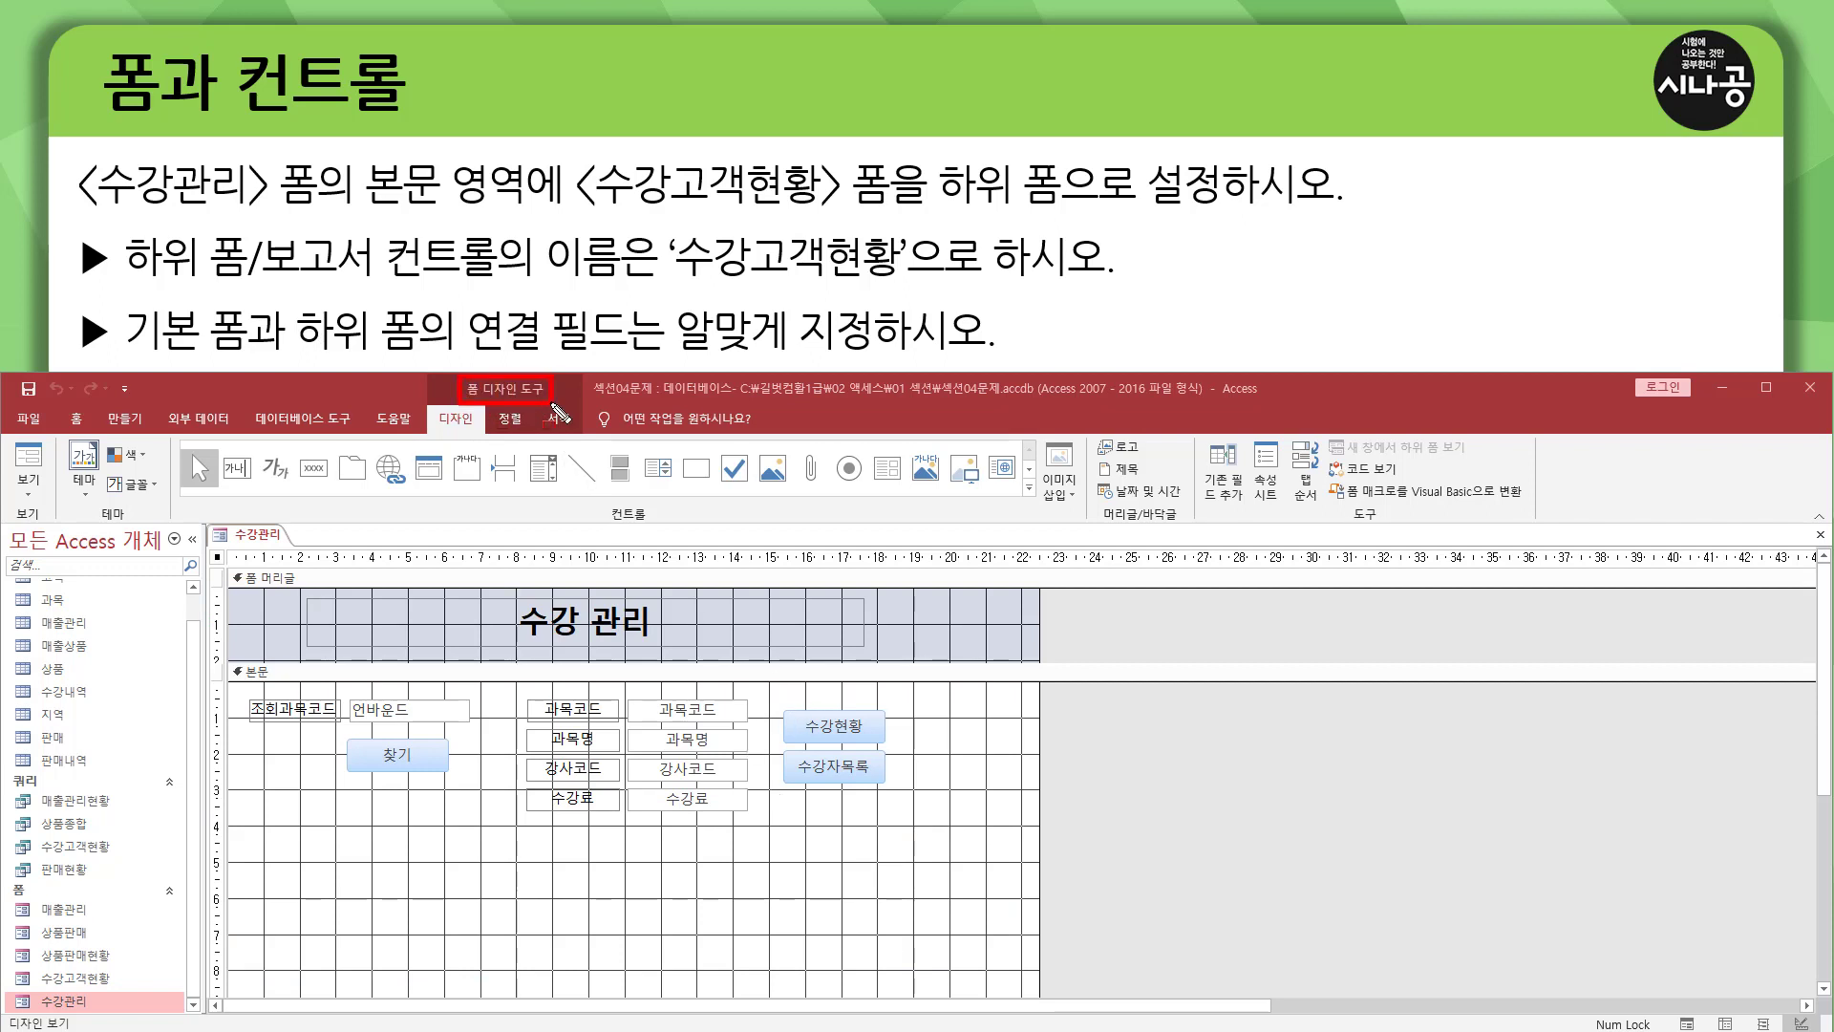
left_click_drag(429, 408, 482, 432)
left_click_drag(605, 501, 666, 533)
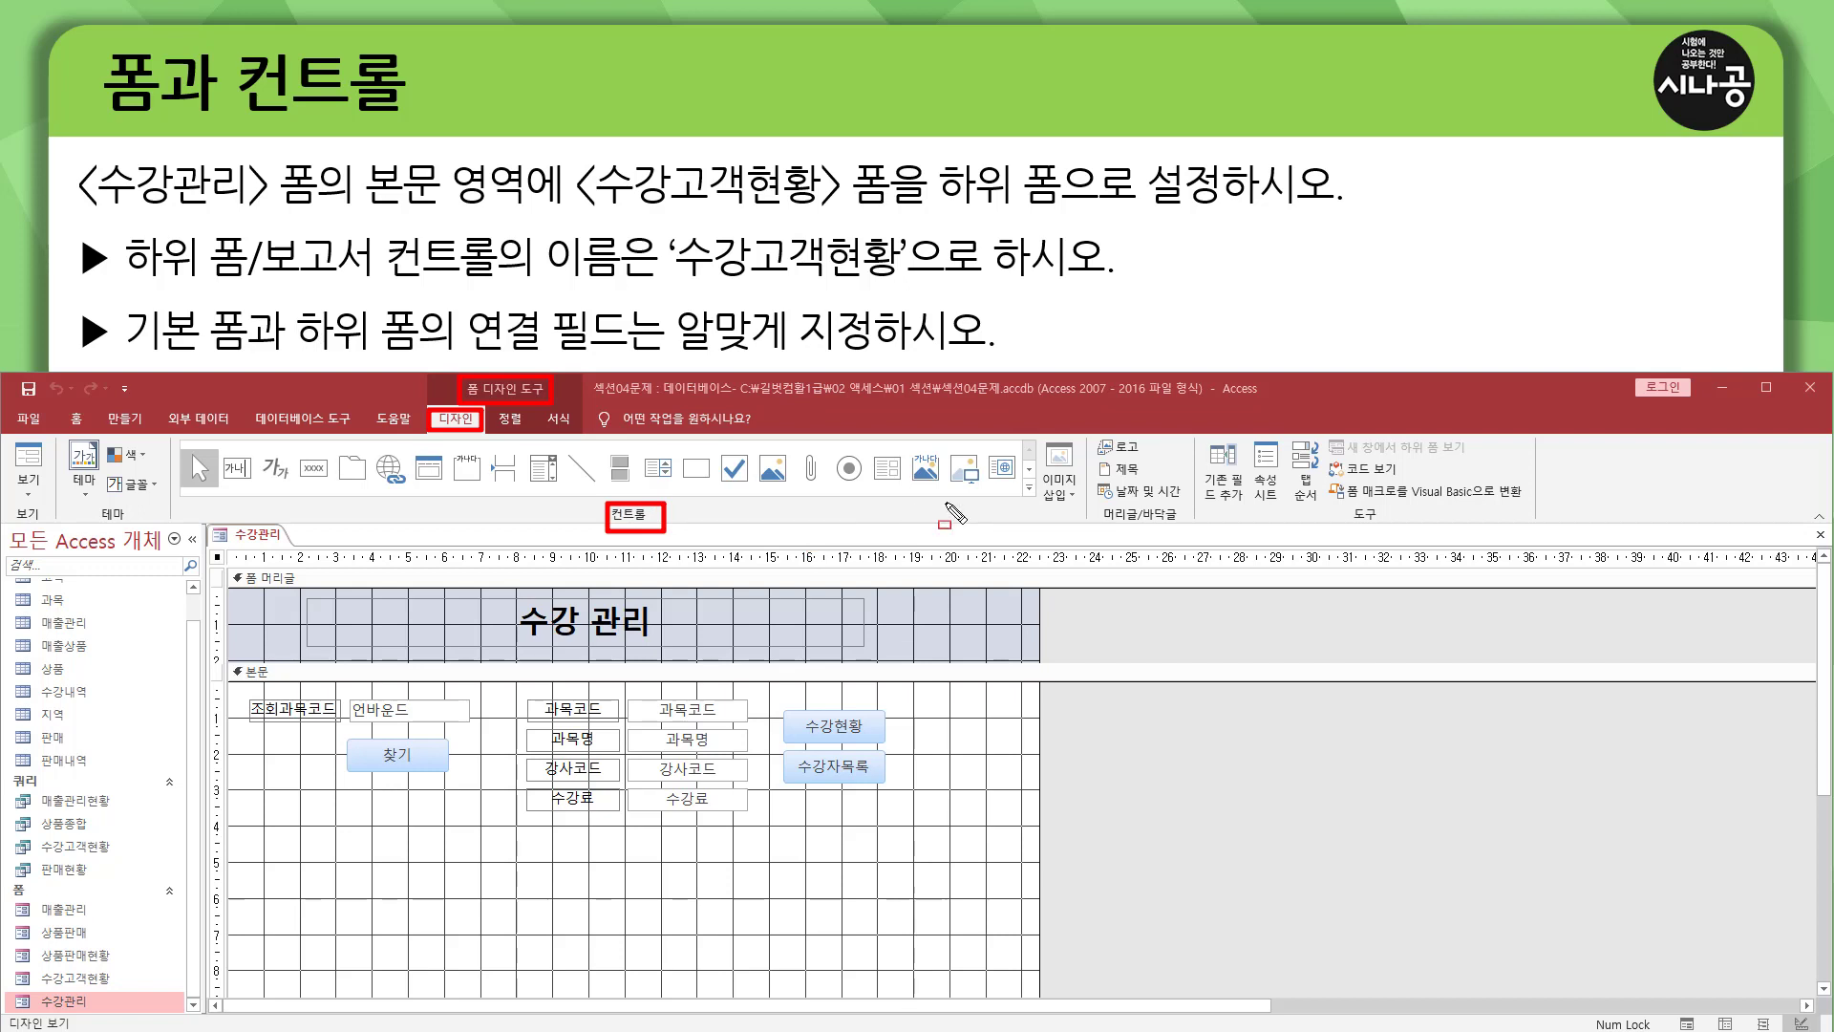
key("Escape")
key("ctrl+2")
left_click_drag(868, 451, 905, 493)
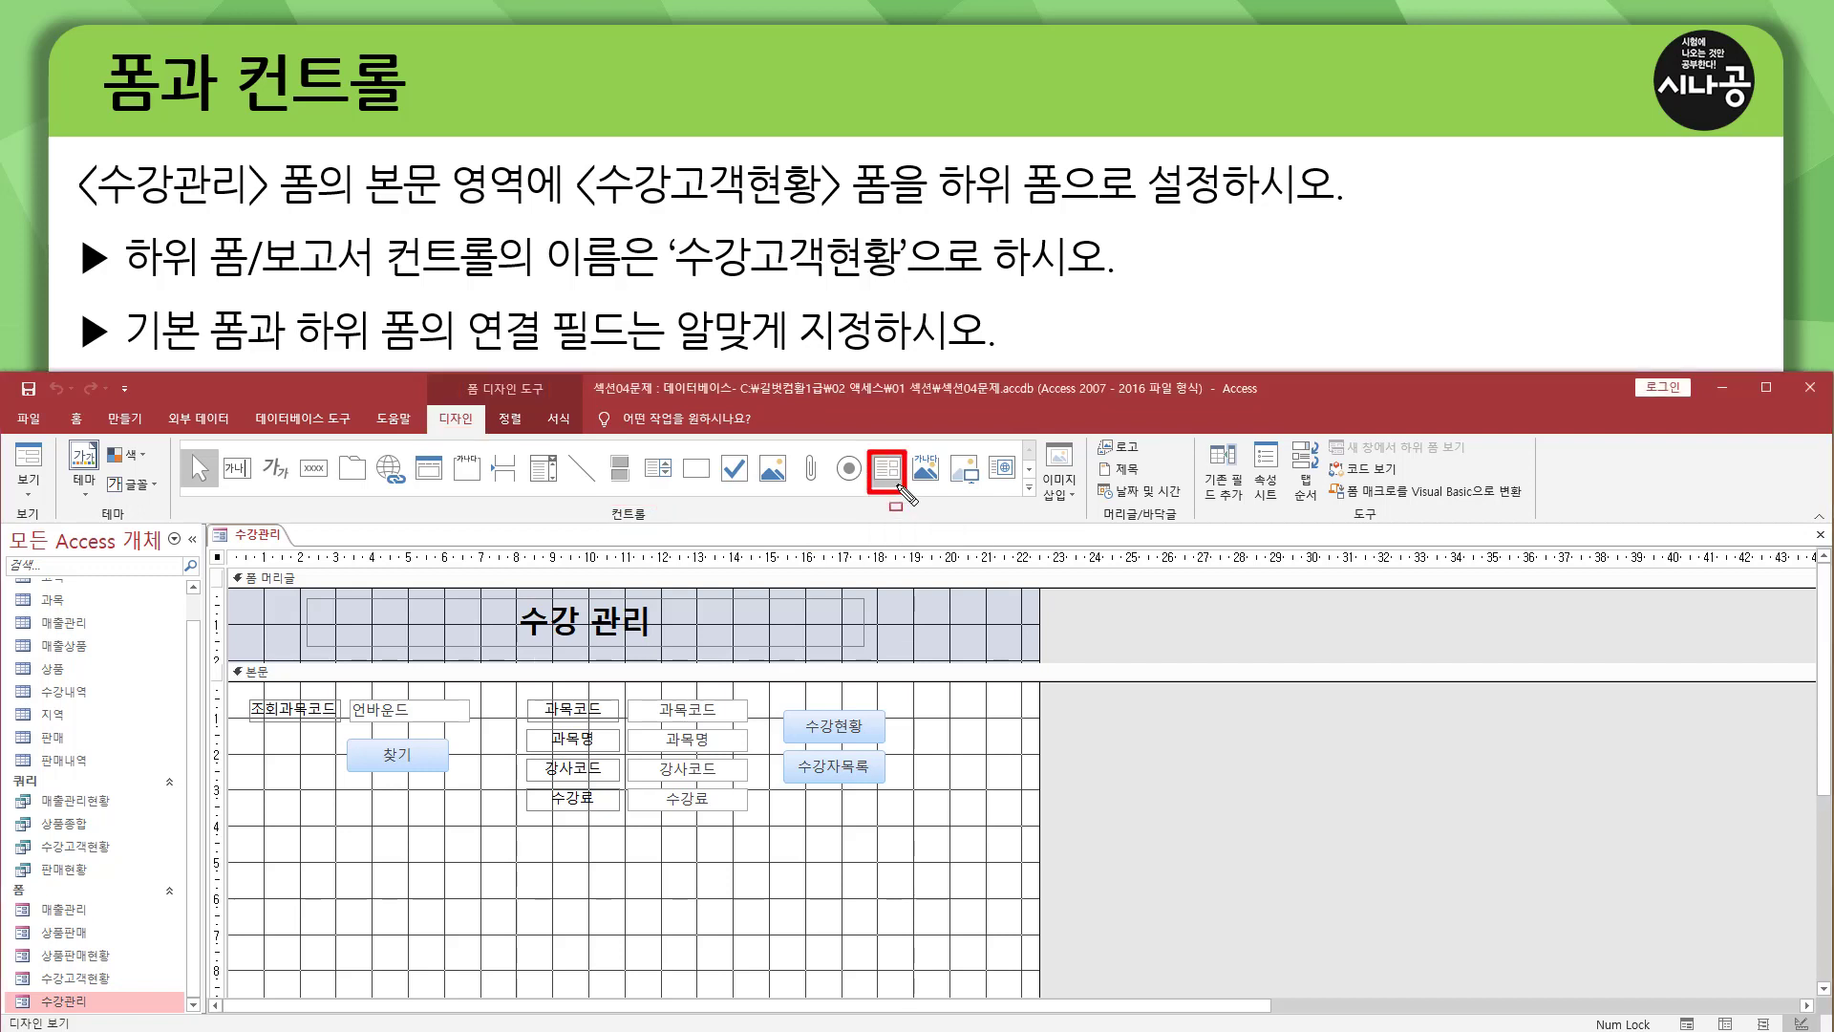
key("Escape")
left_click(887, 470)
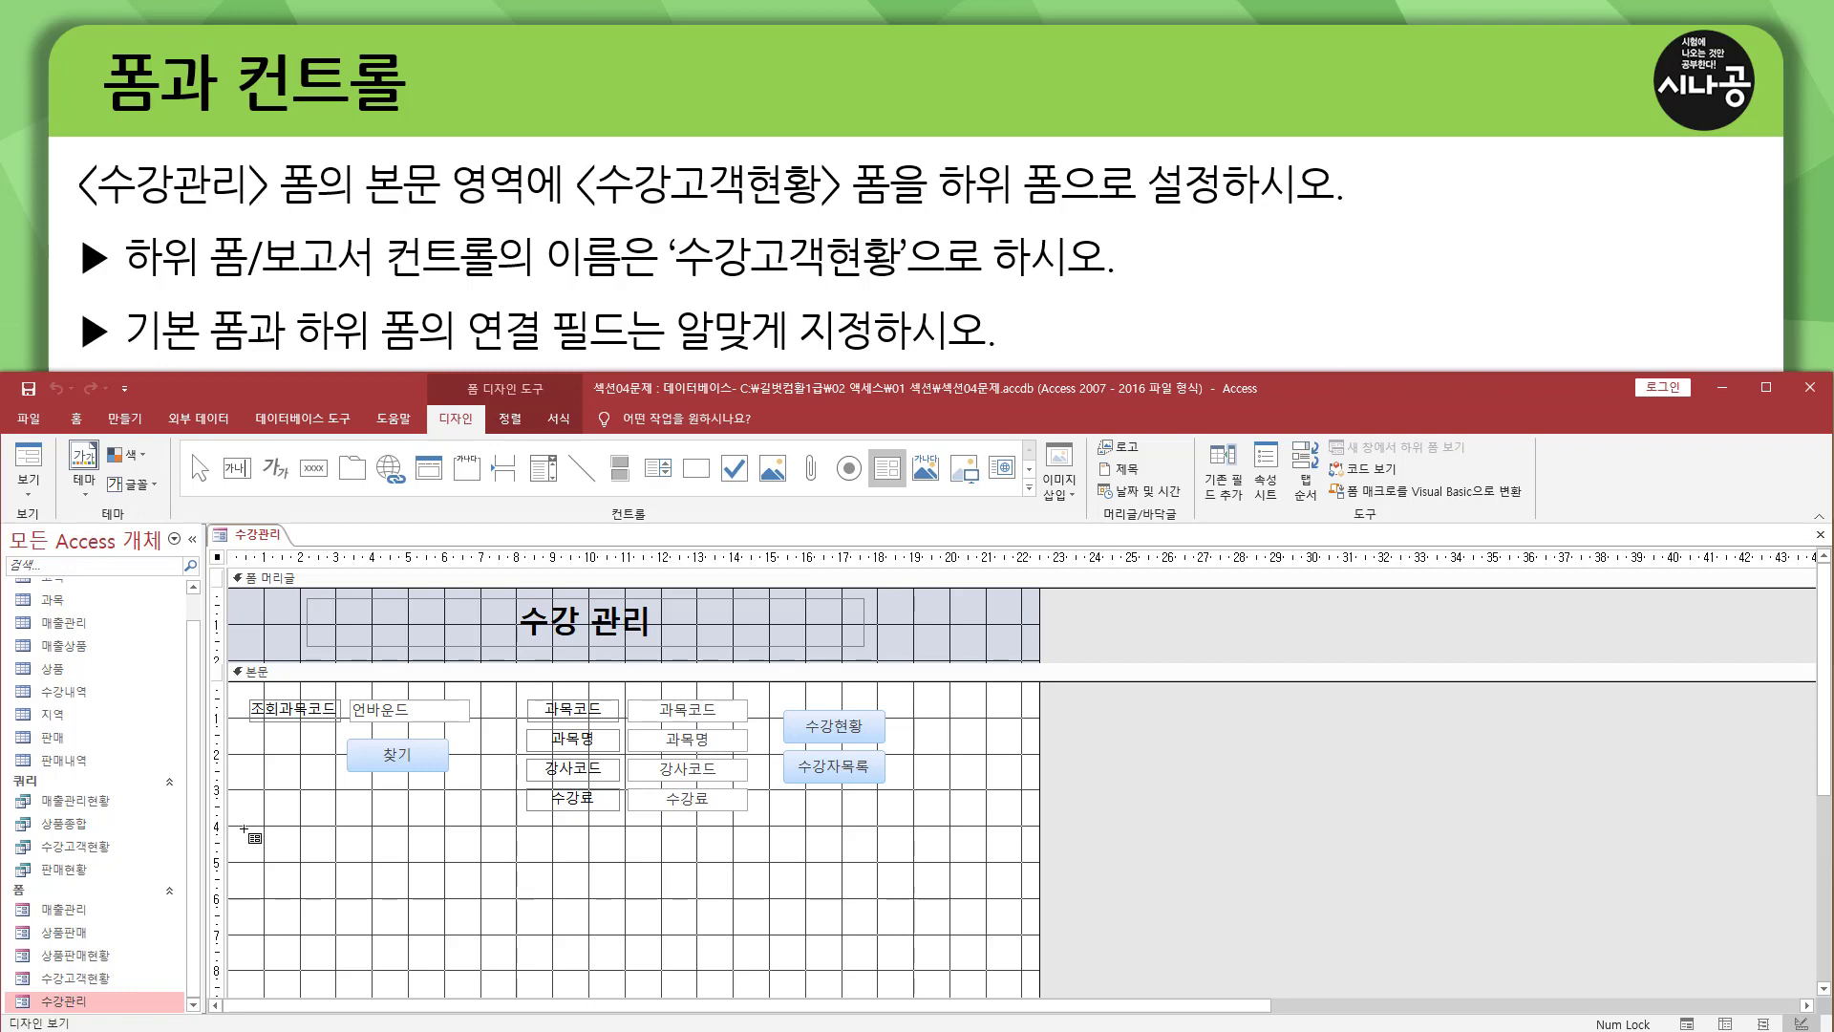
left_click_drag(243, 830, 1028, 988)
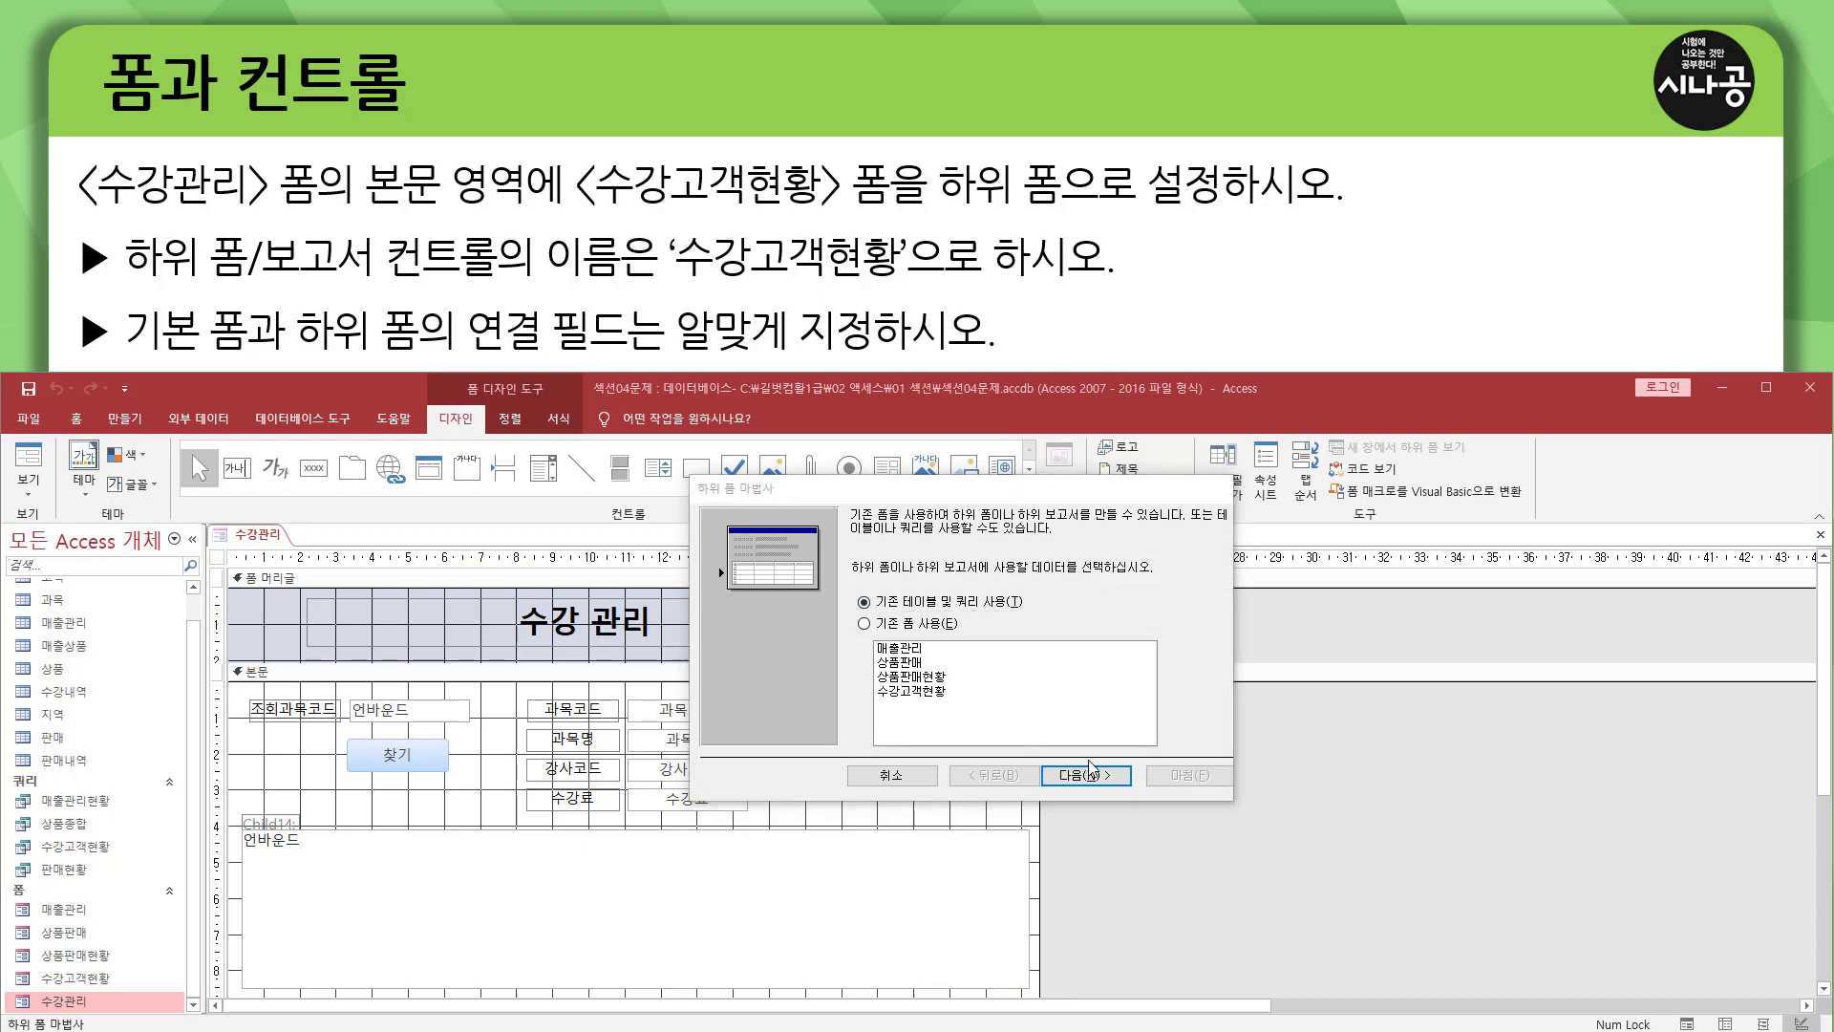
left_click(898, 778)
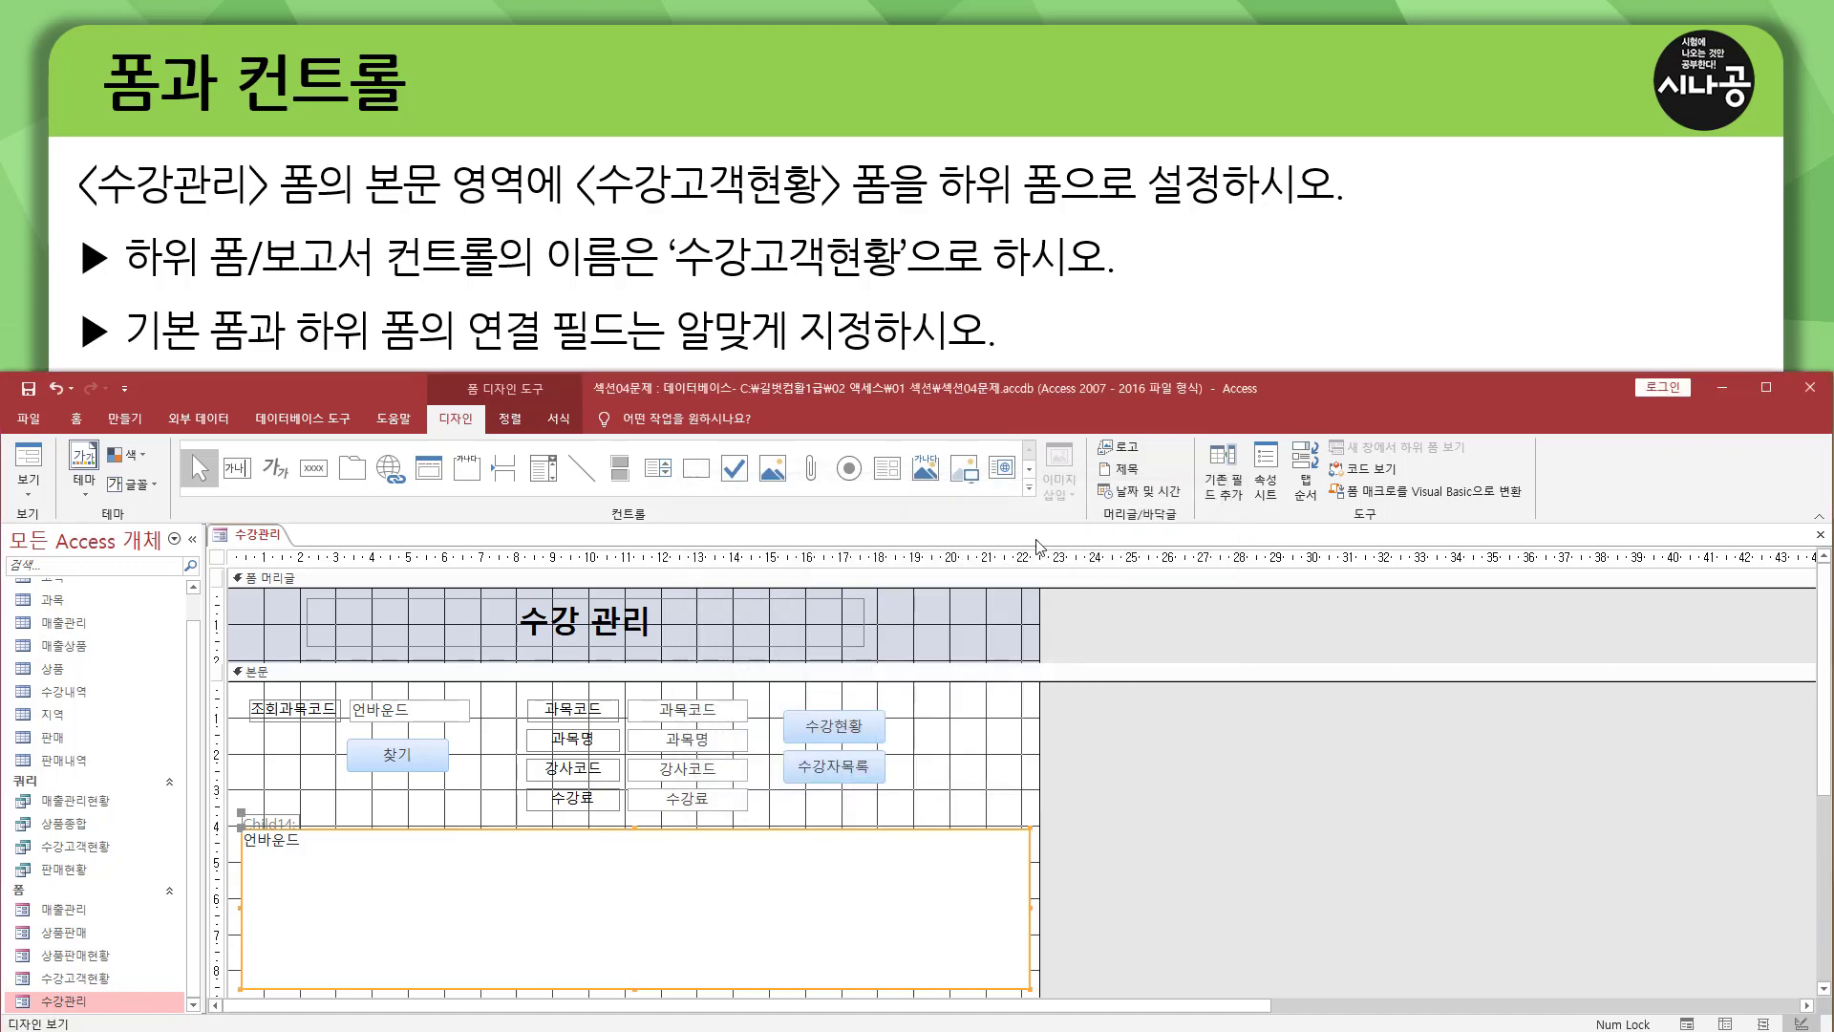
left_click(1029, 468)
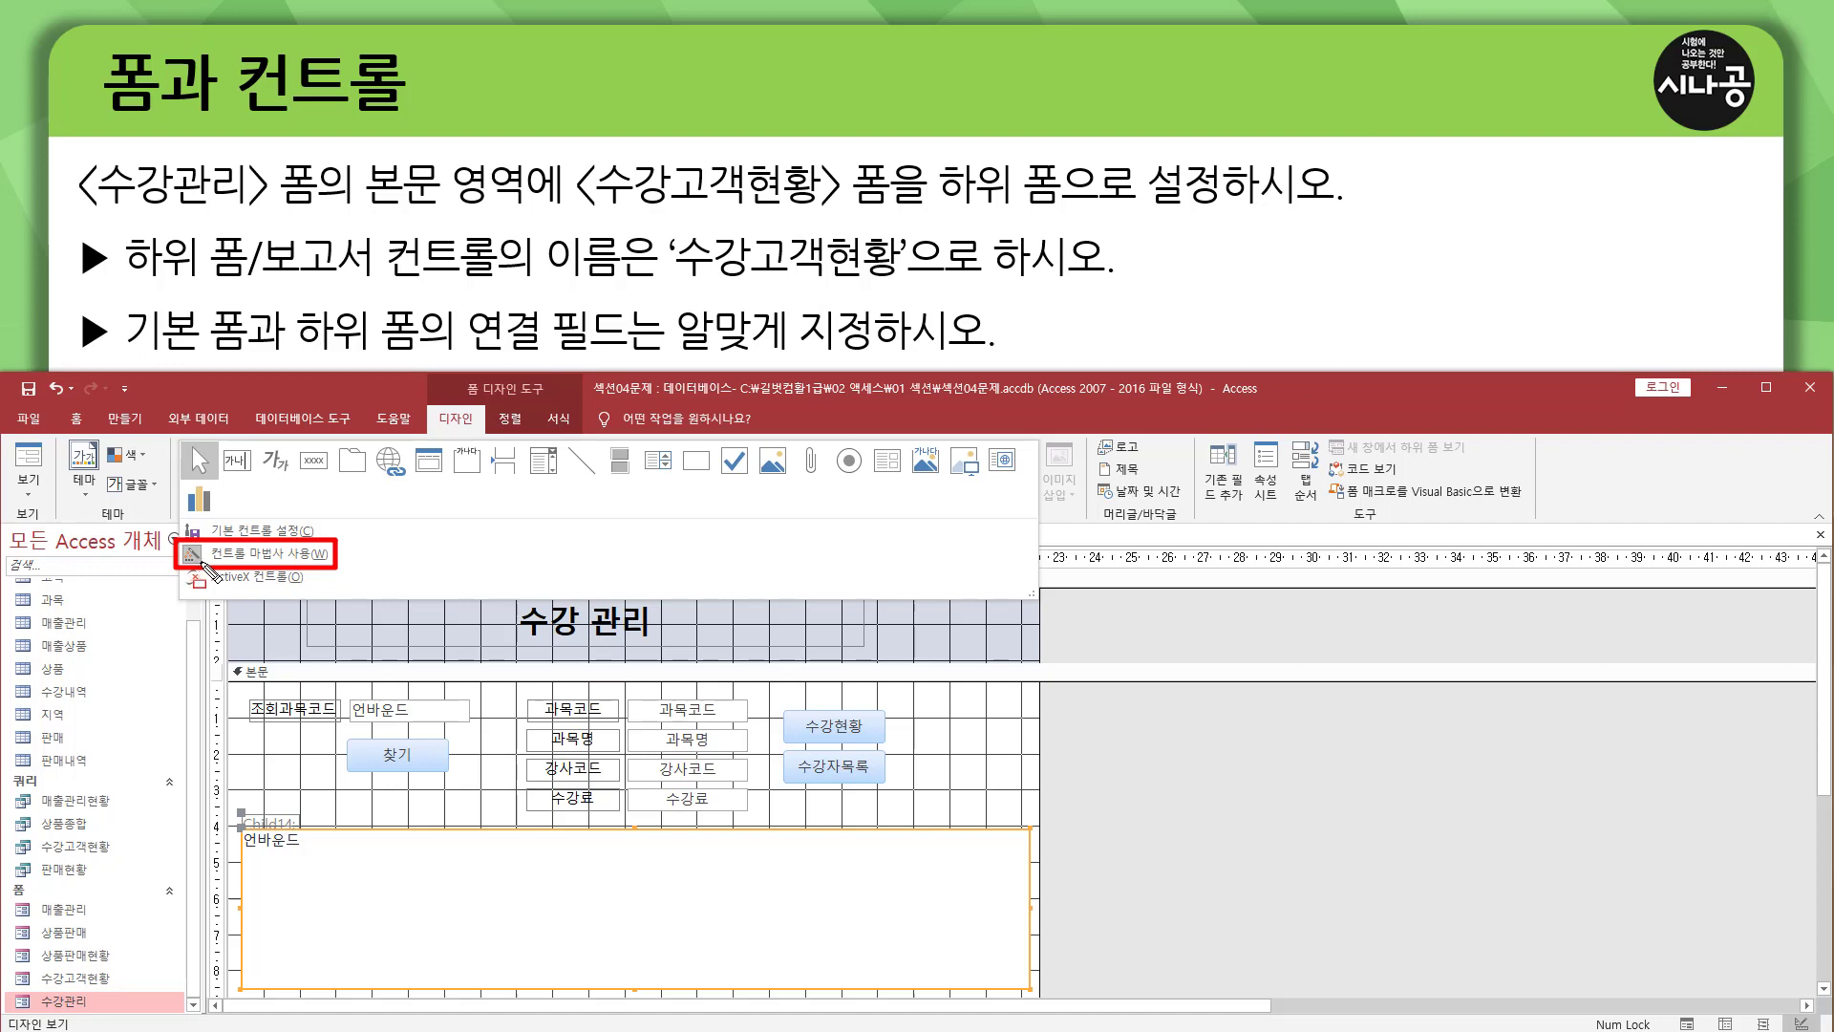
left_click(206, 568)
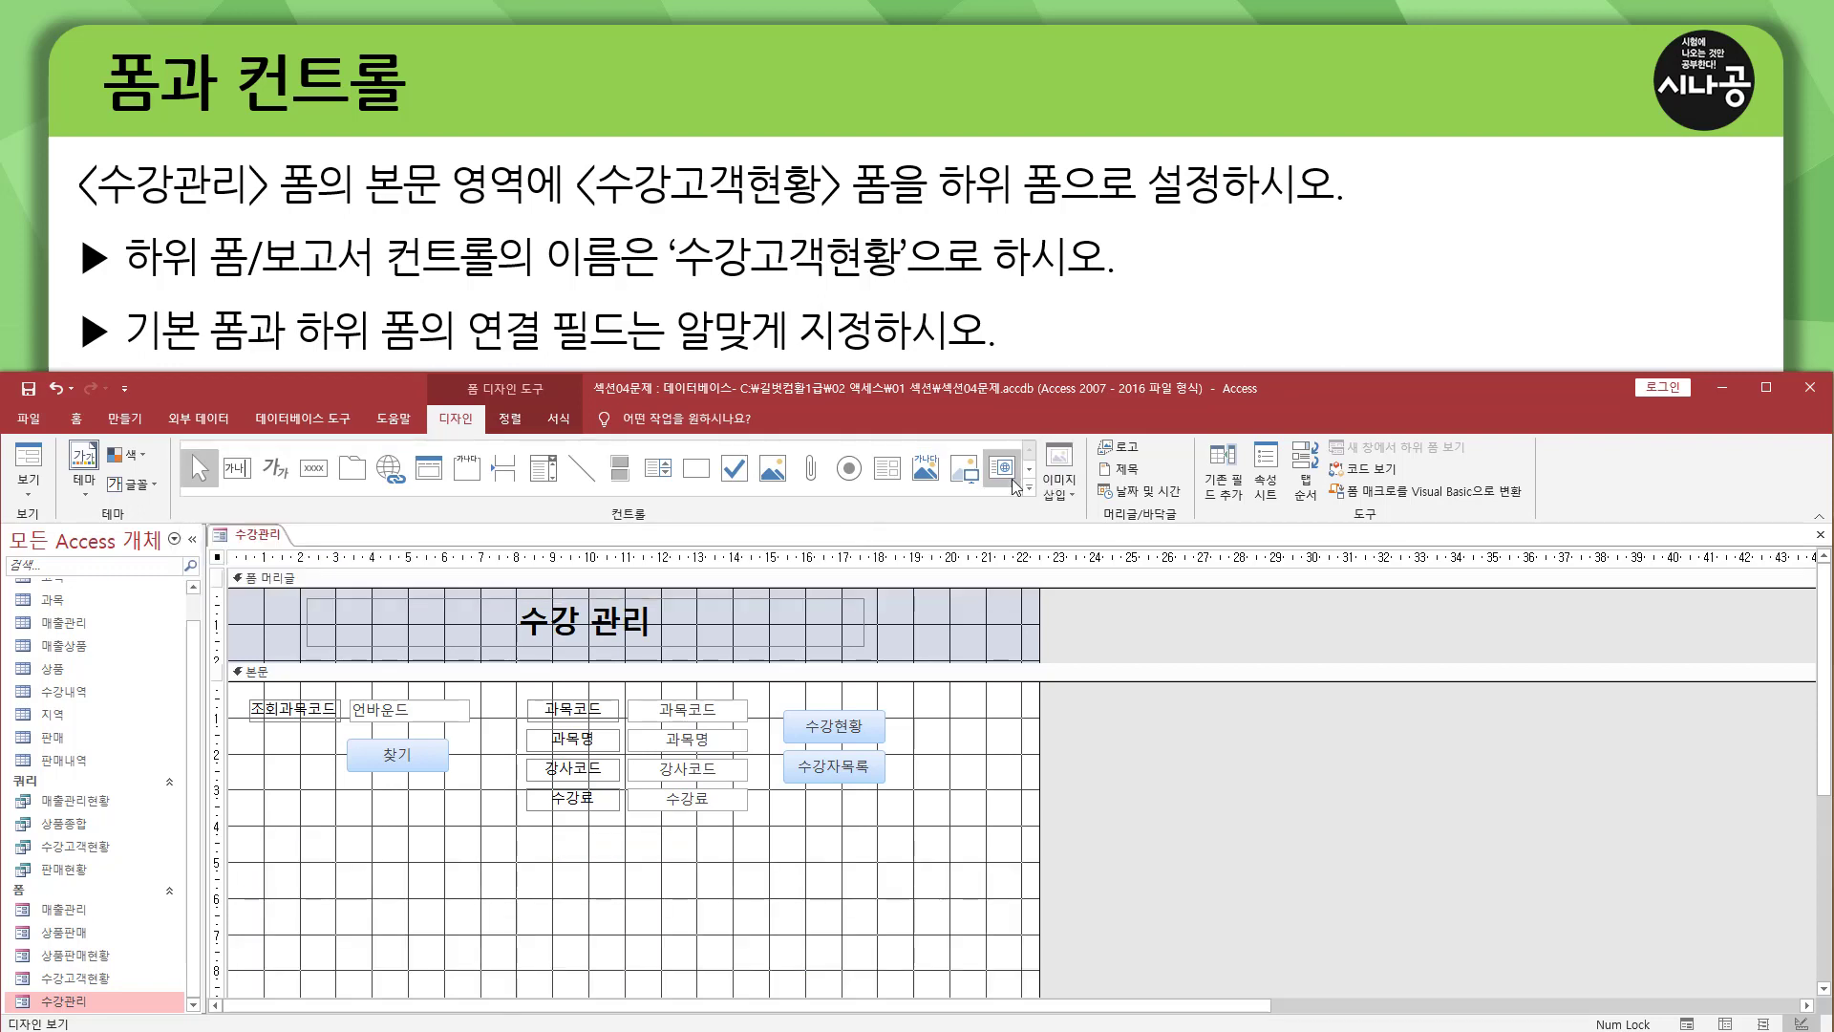
left_click(886, 468)
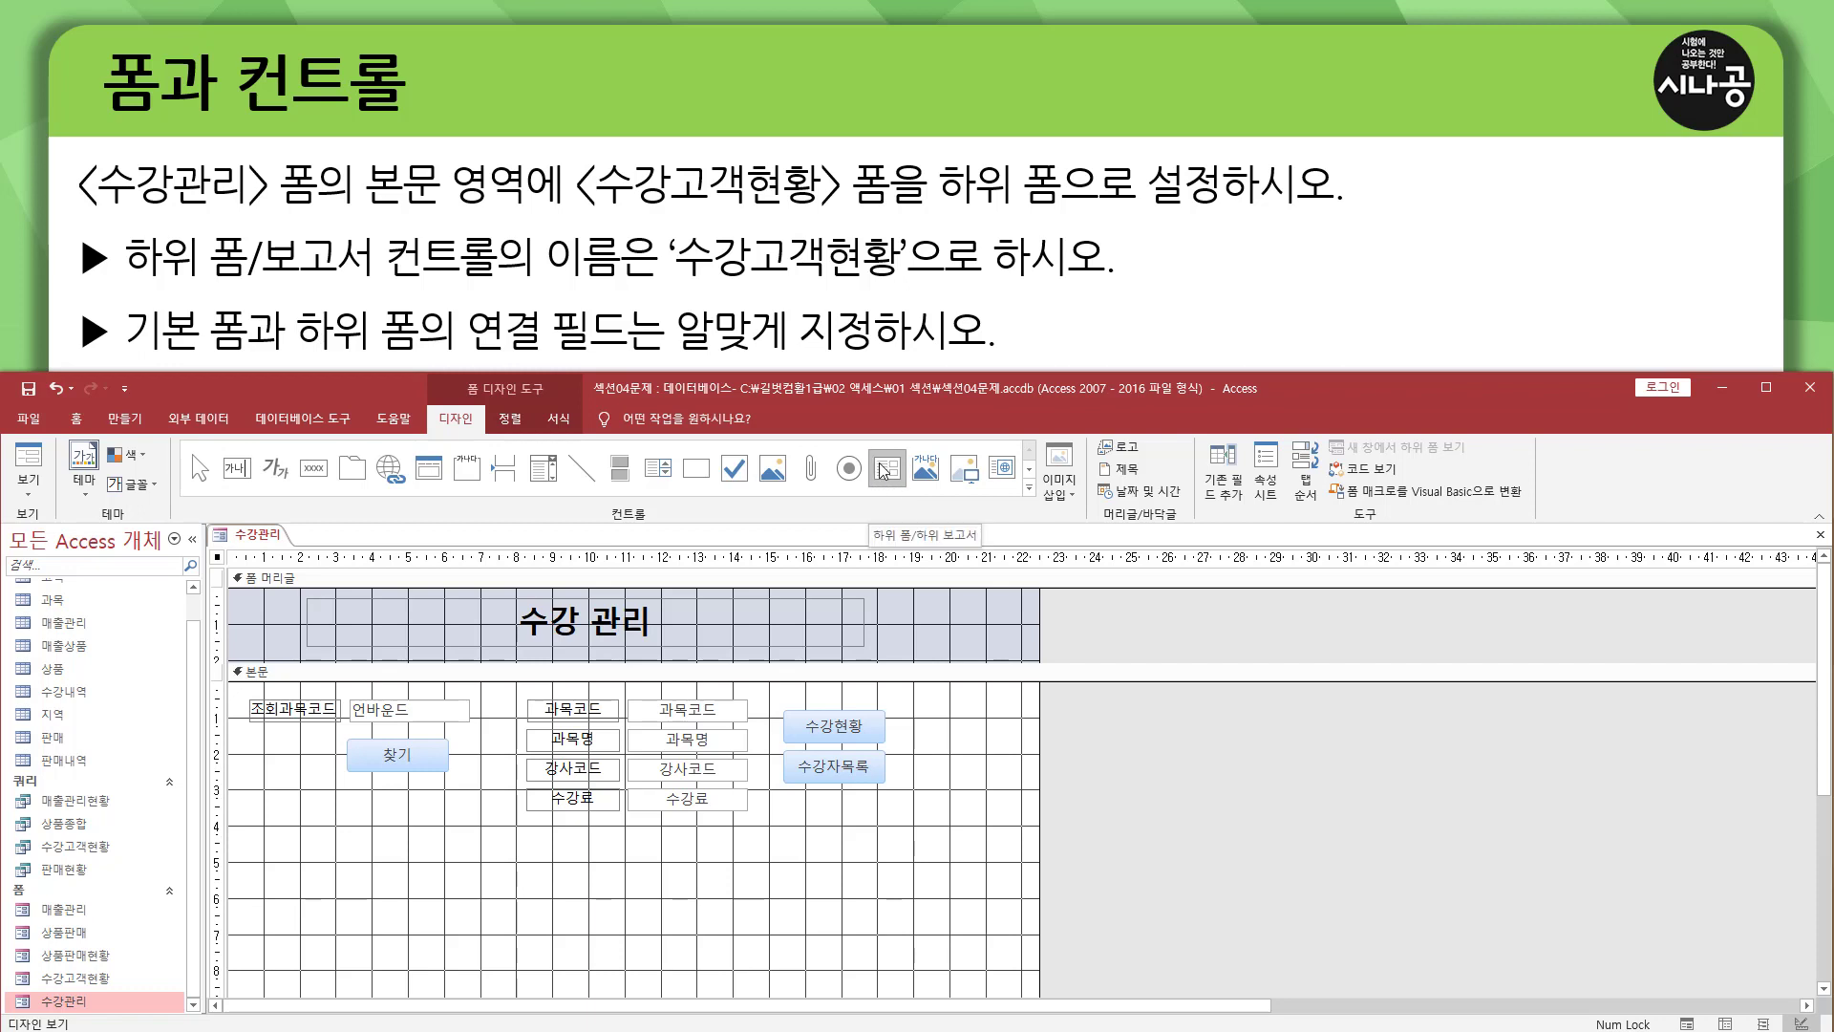
left_click(883, 470)
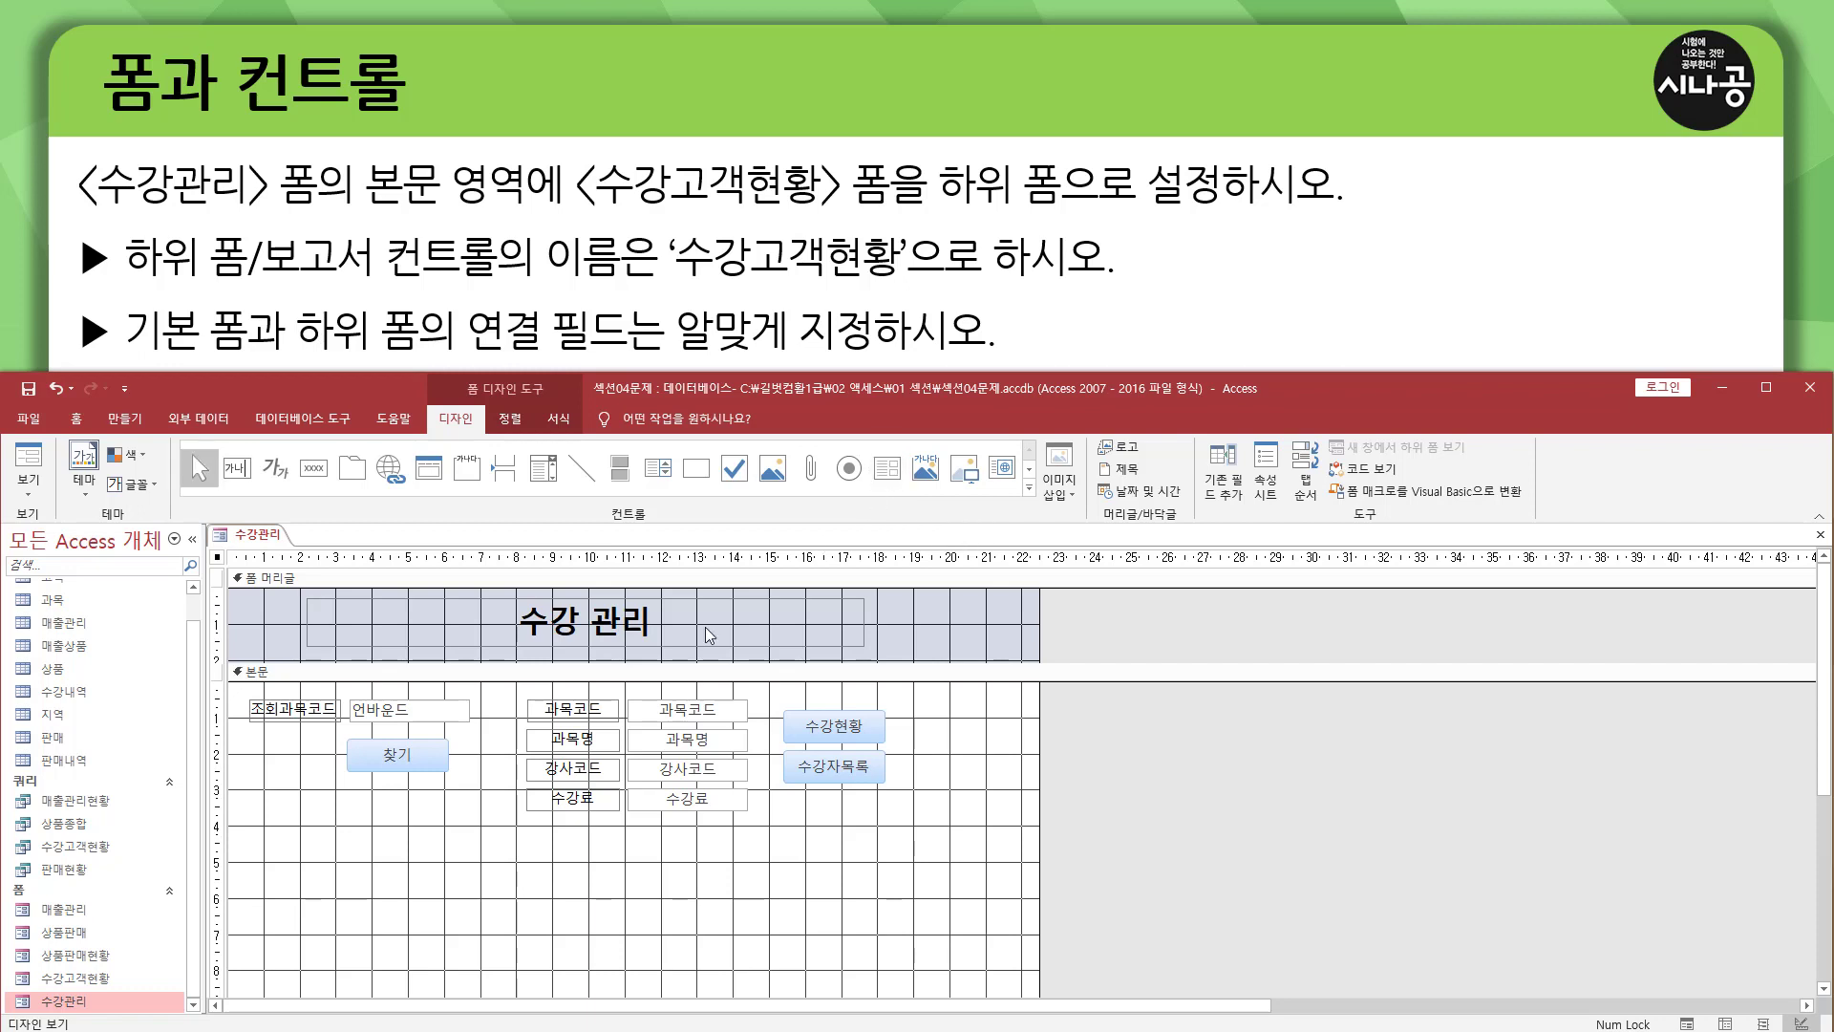
Draw a subform about 22 cm wide below the existing controls in the 본문 section, using the existing form 수강고객현황 as its source.
left_click(887, 470)
left_click_drag(235, 828, 1030, 994)
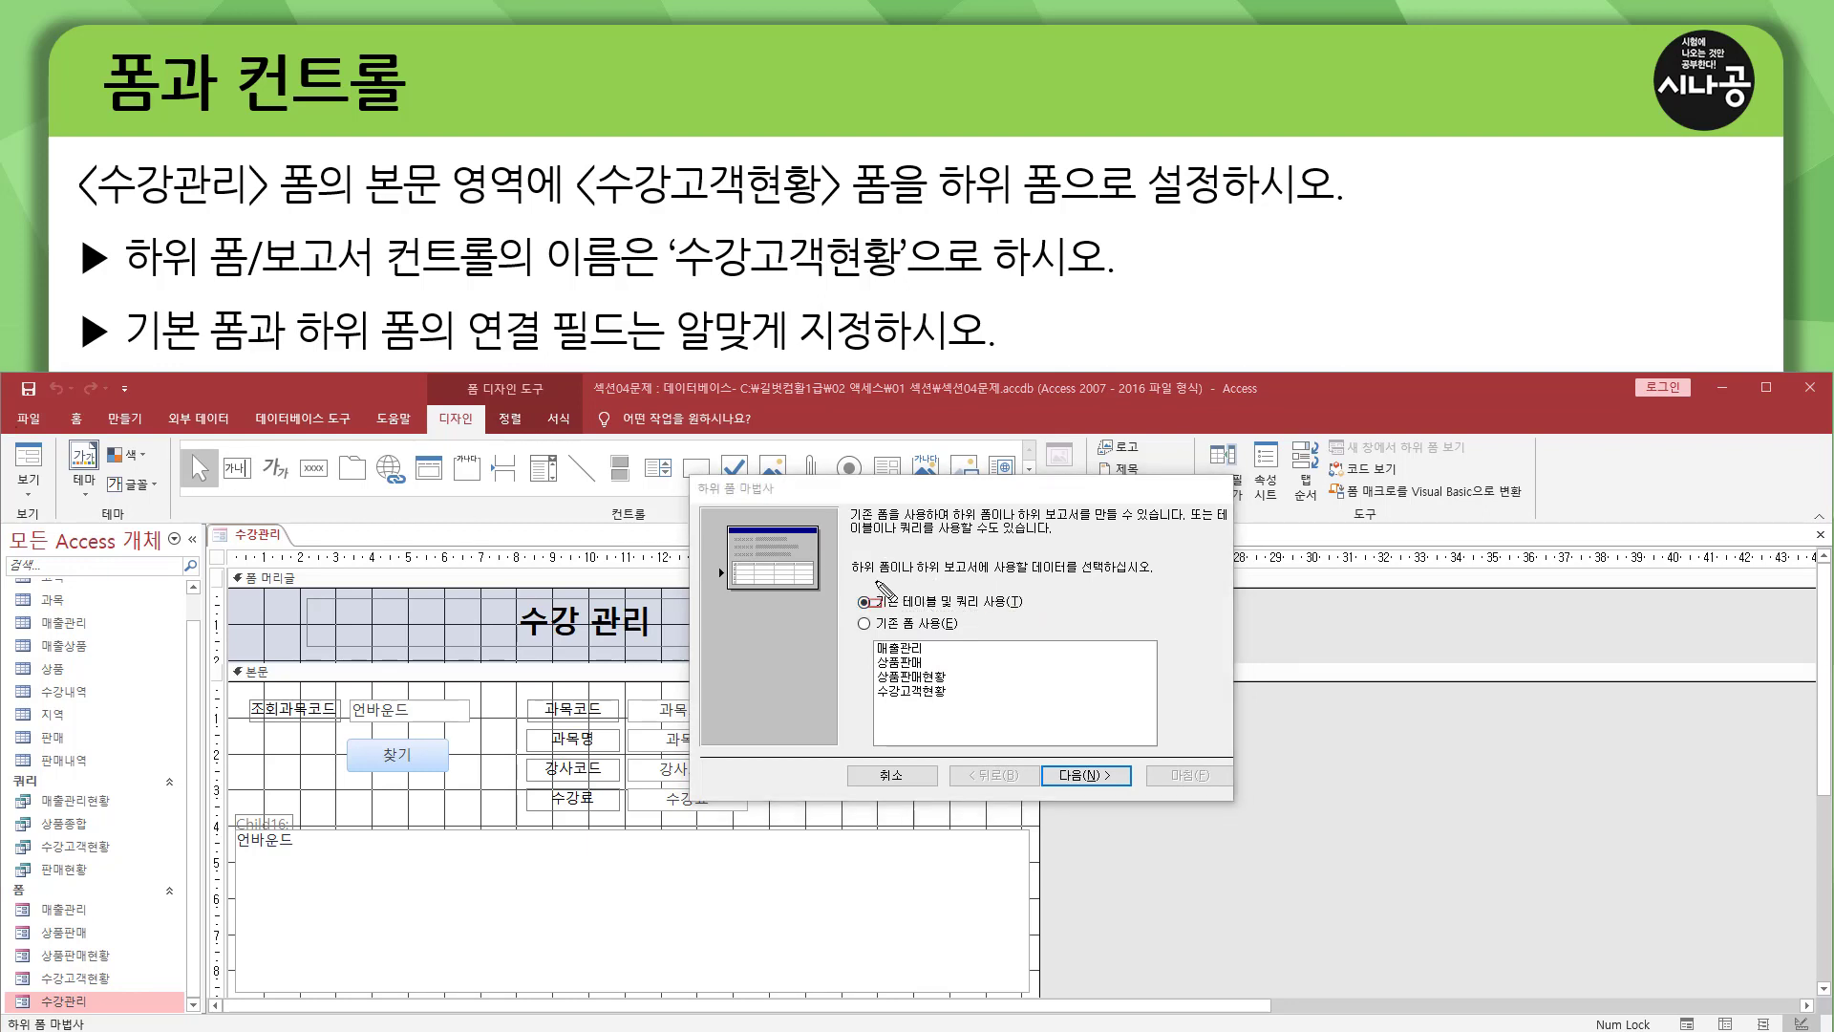
mouse_move(852, 579)
left_mouse_down()
mouse_move(971, 579)
mouse_move(992, 555)
mouse_move(1128, 577)
left_mouse_up()
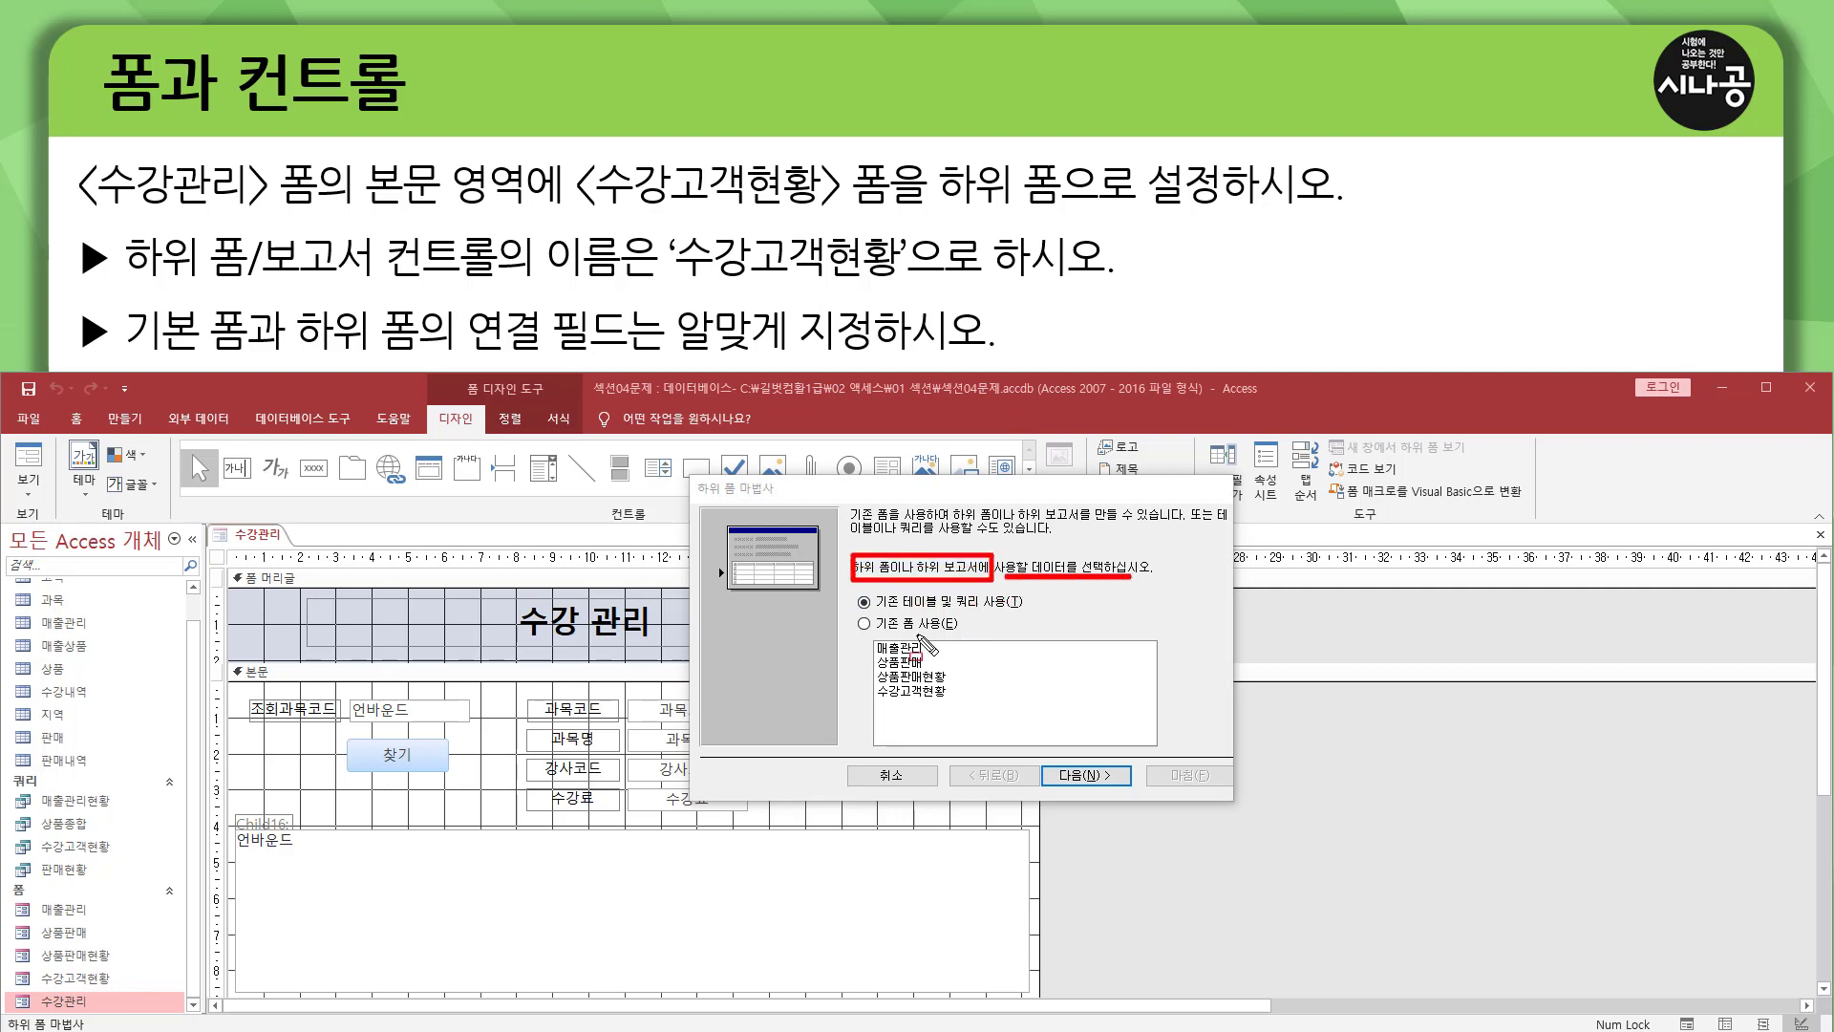
left_click_drag(850, 615, 971, 636)
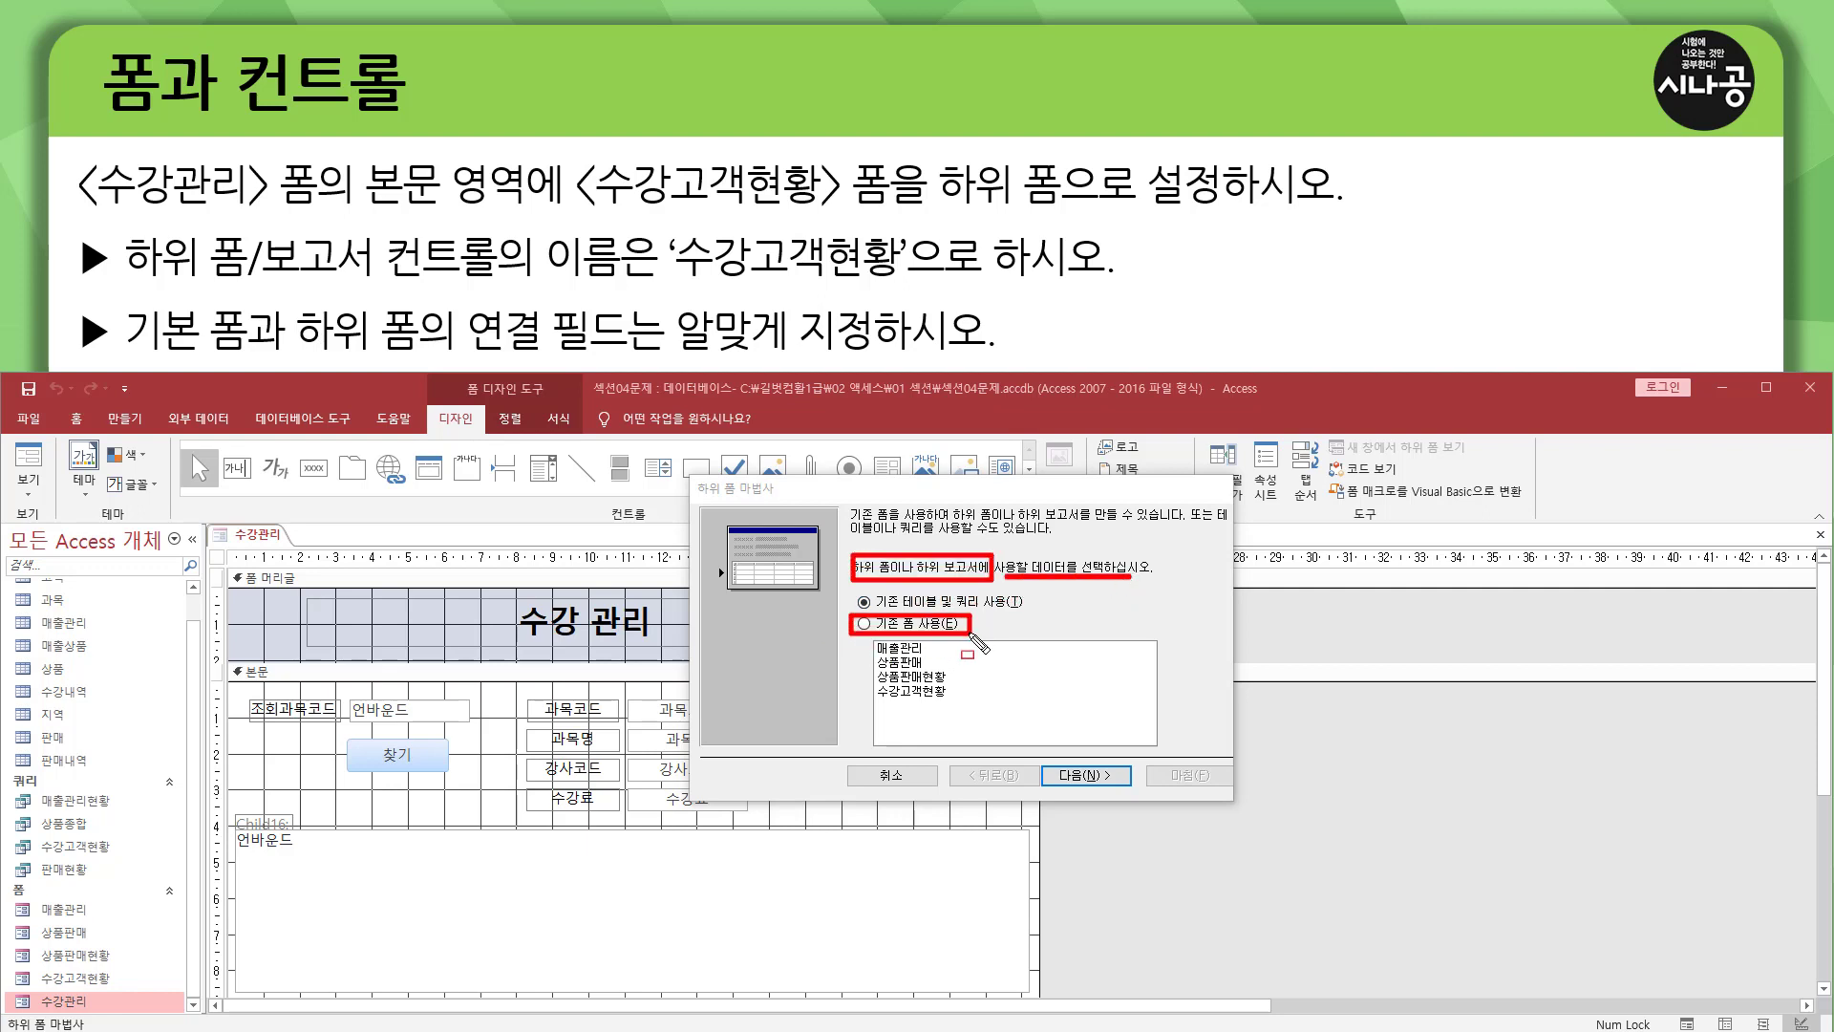
key("Escape")
left_click(864, 625)
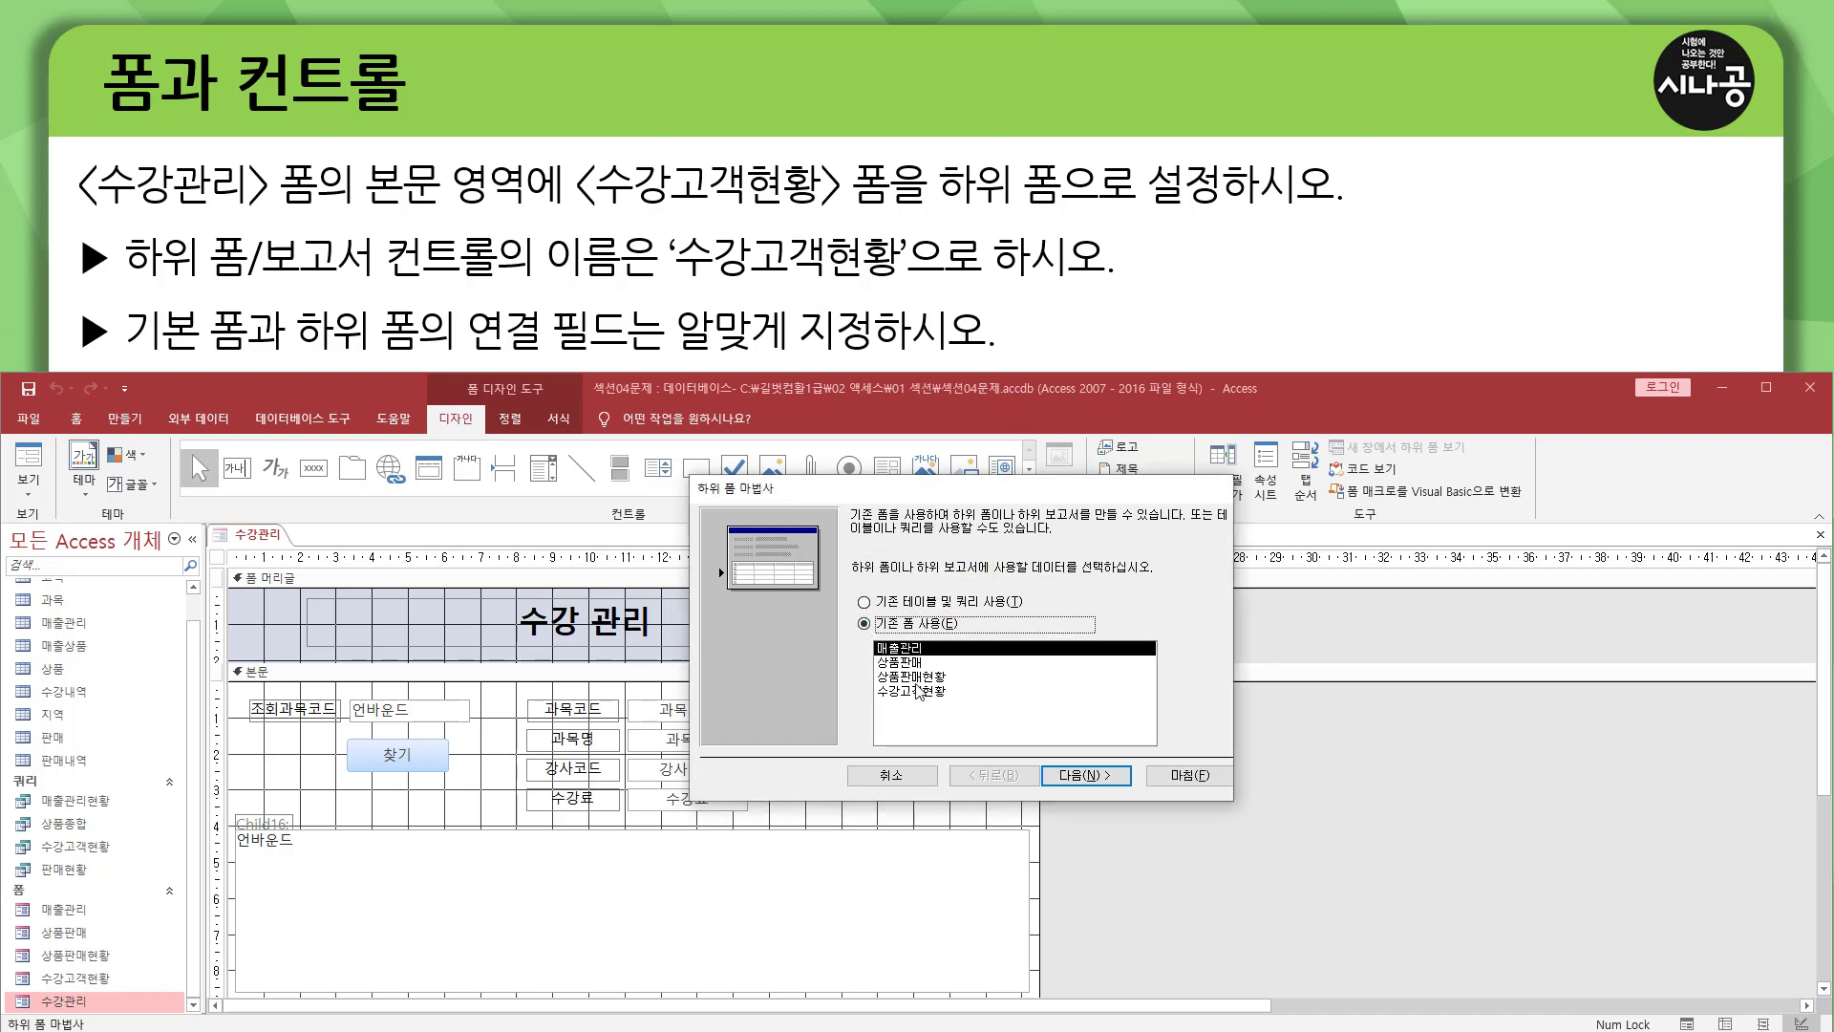
left_click(918, 692)
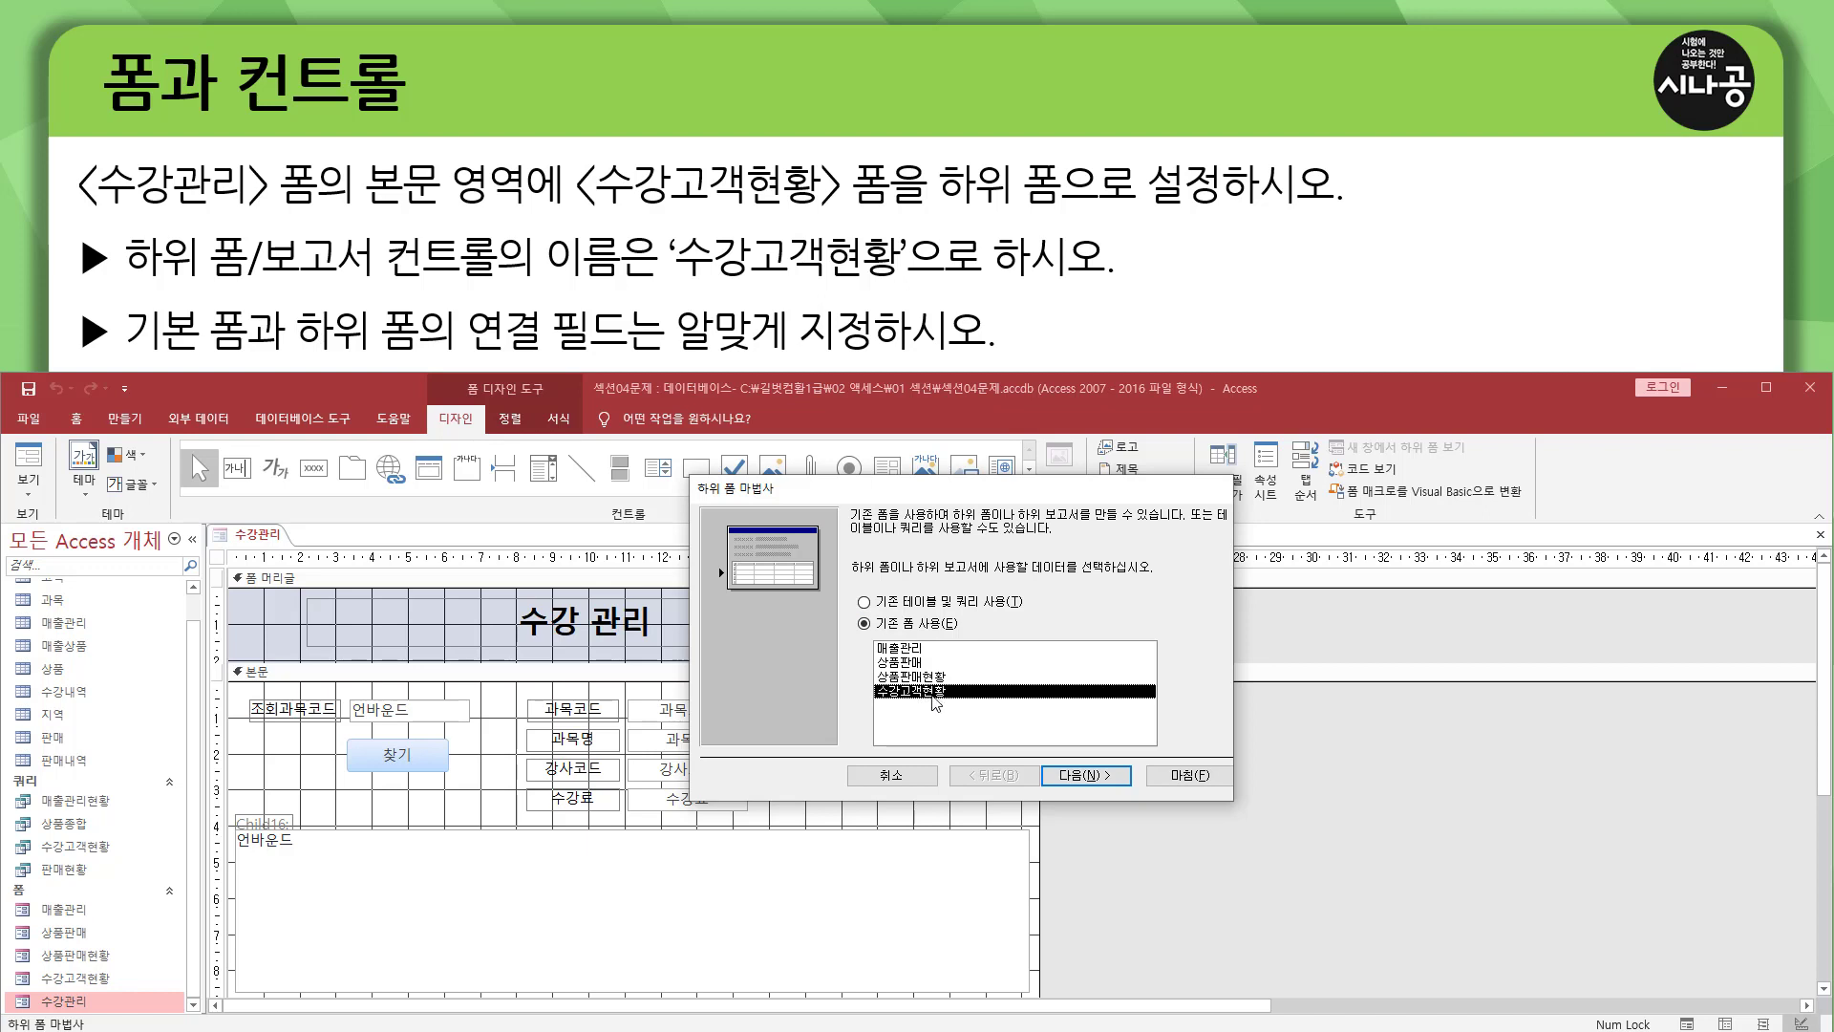
left_click(1089, 776)
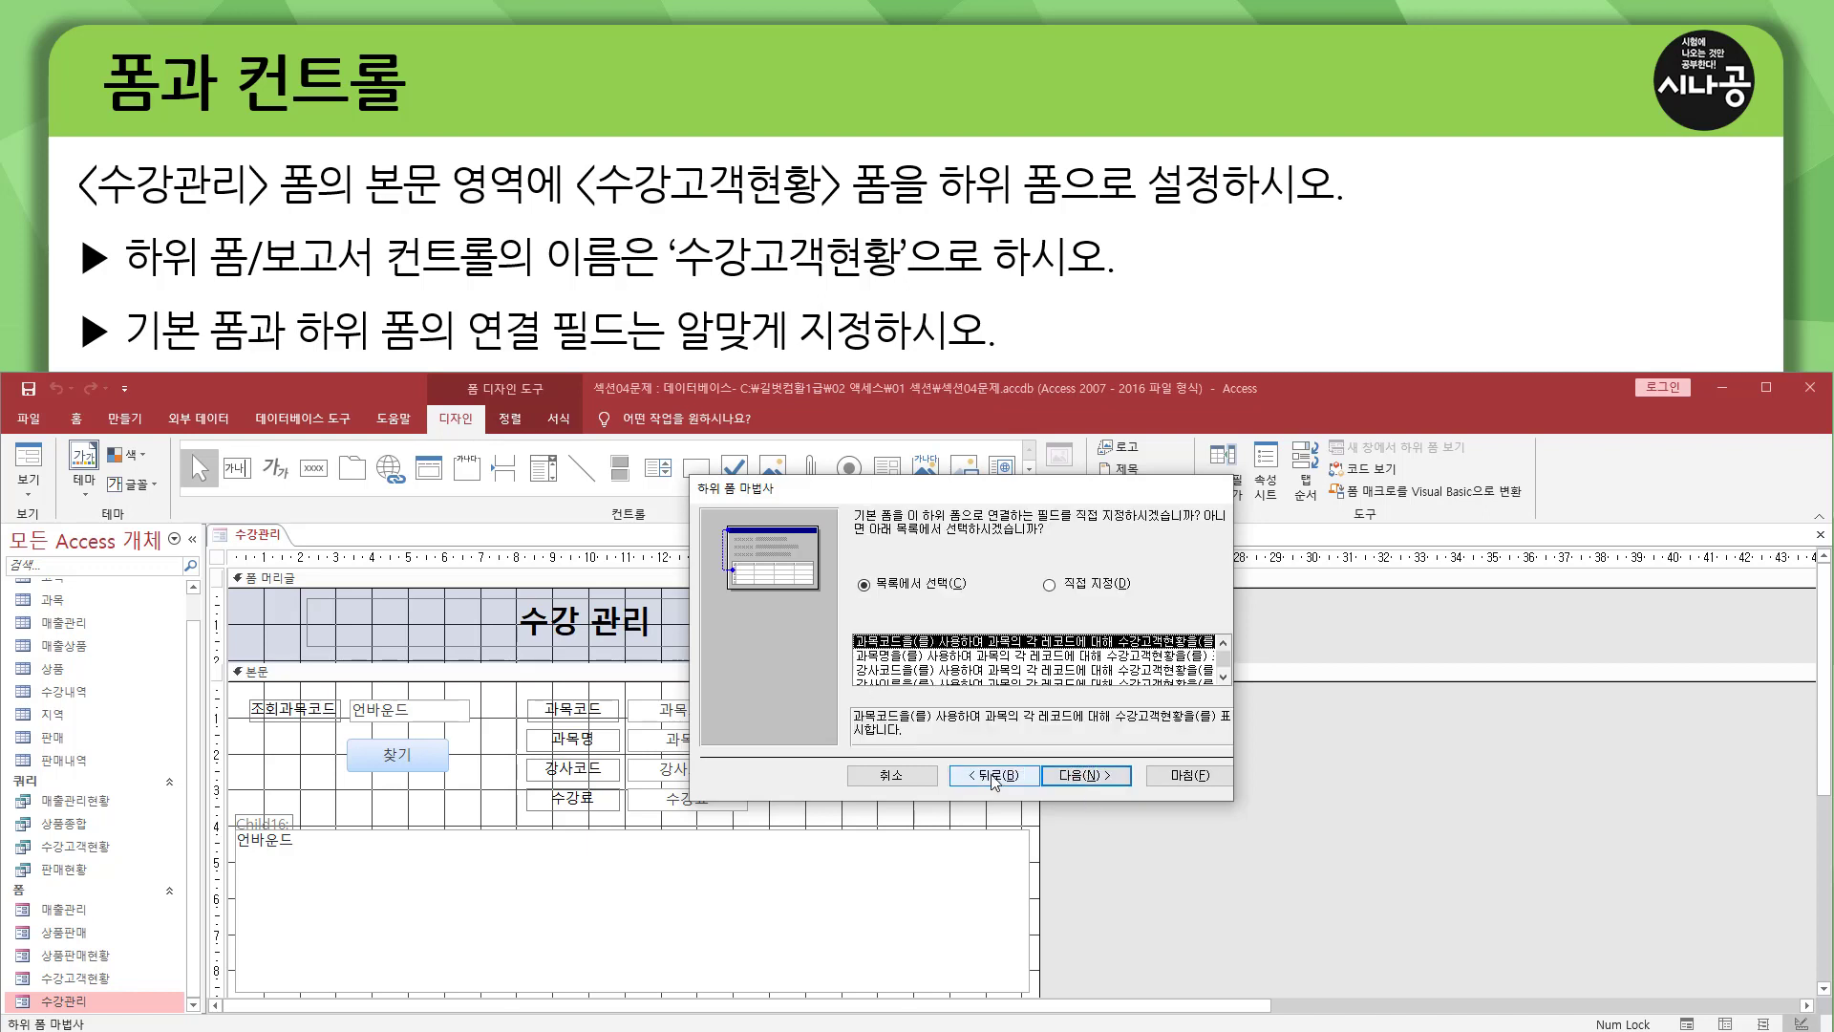
Link the main form and the subform through 과목코드, chosen from the suggested list of links.
key("ctrl+alt+d")
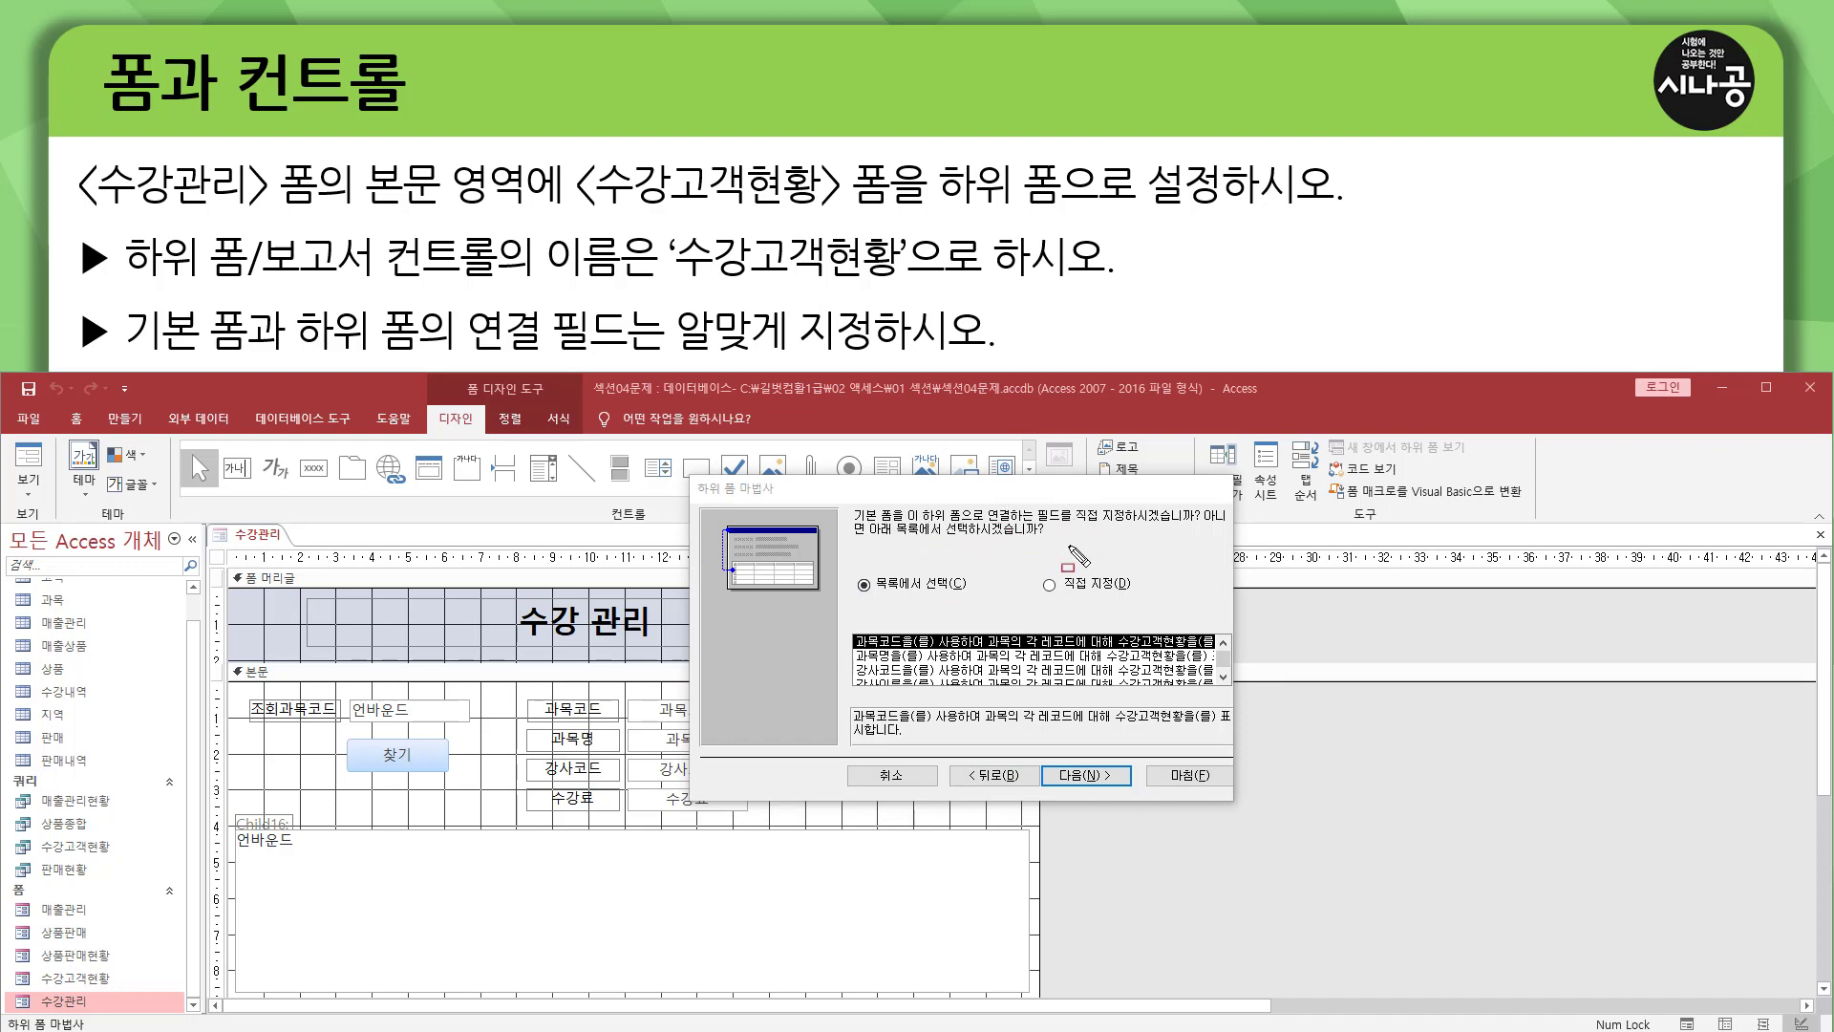
mouse_move(845, 626)
left_mouse_down()
mouse_move(869, 655)
mouse_move(1226, 655)
left_mouse_up()
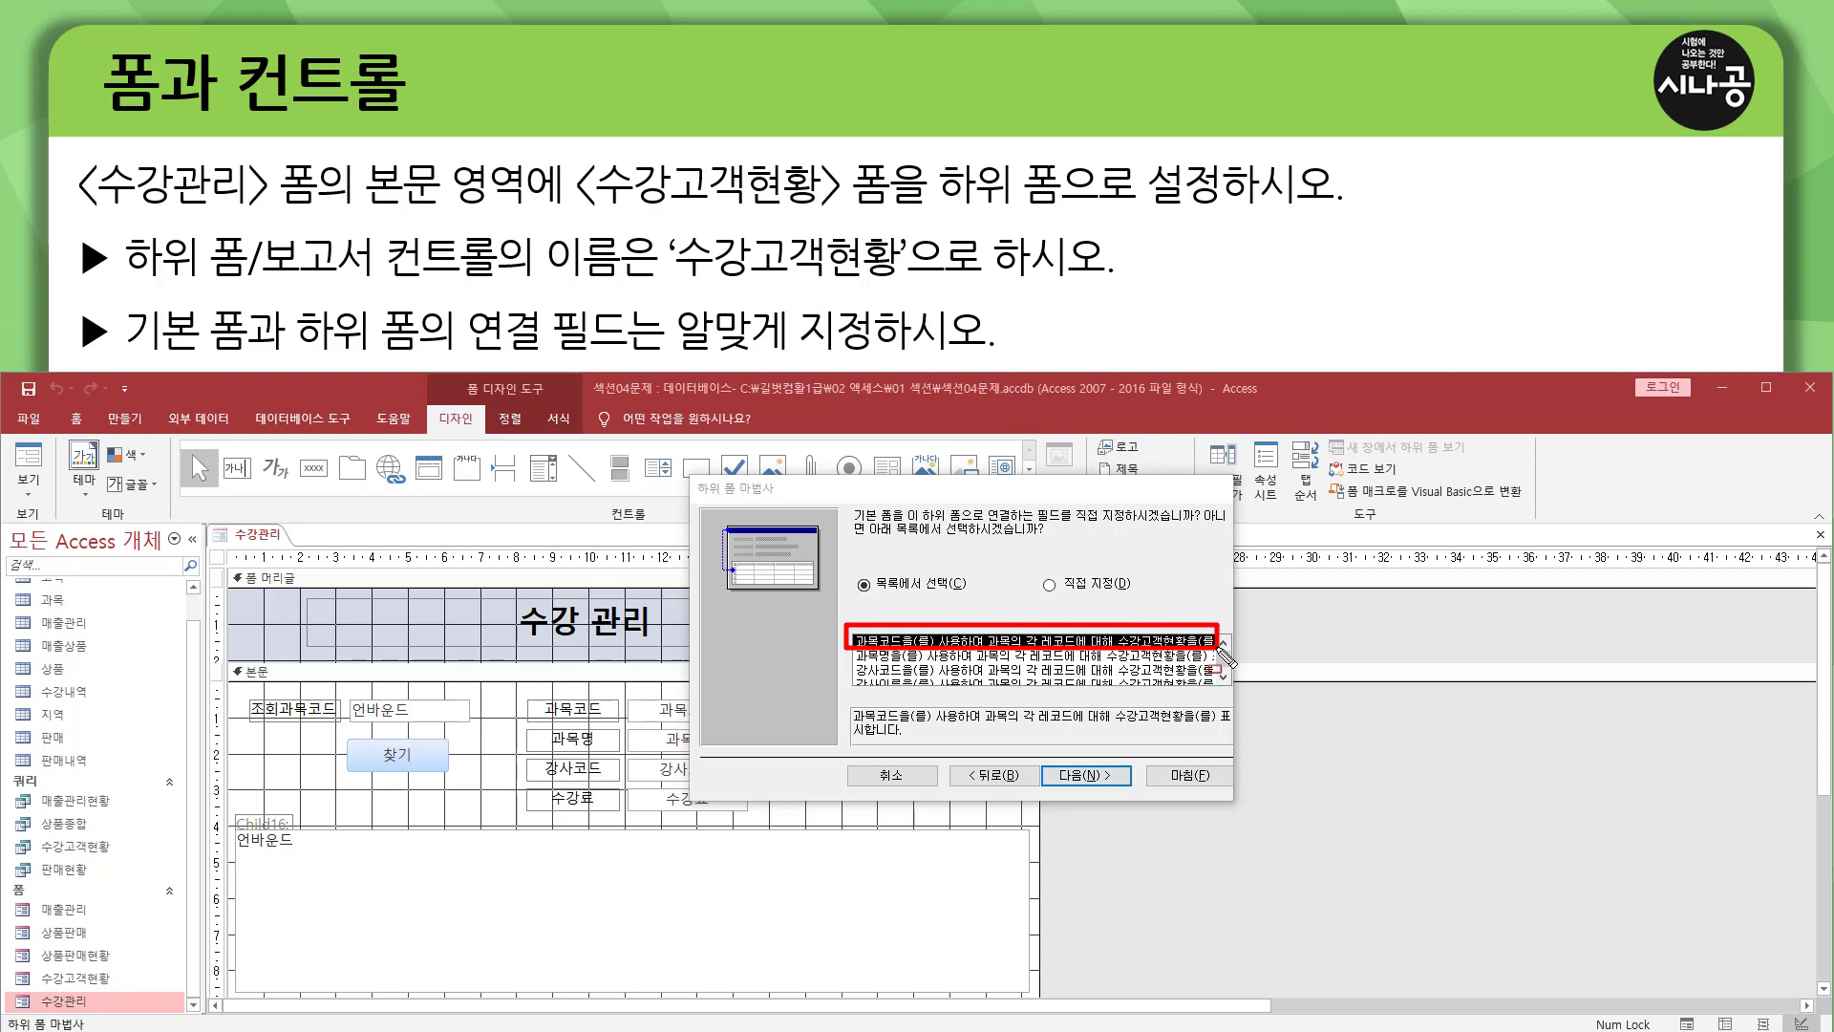
key("ctrl+z")
key("Escape")
left_click(1085, 764)
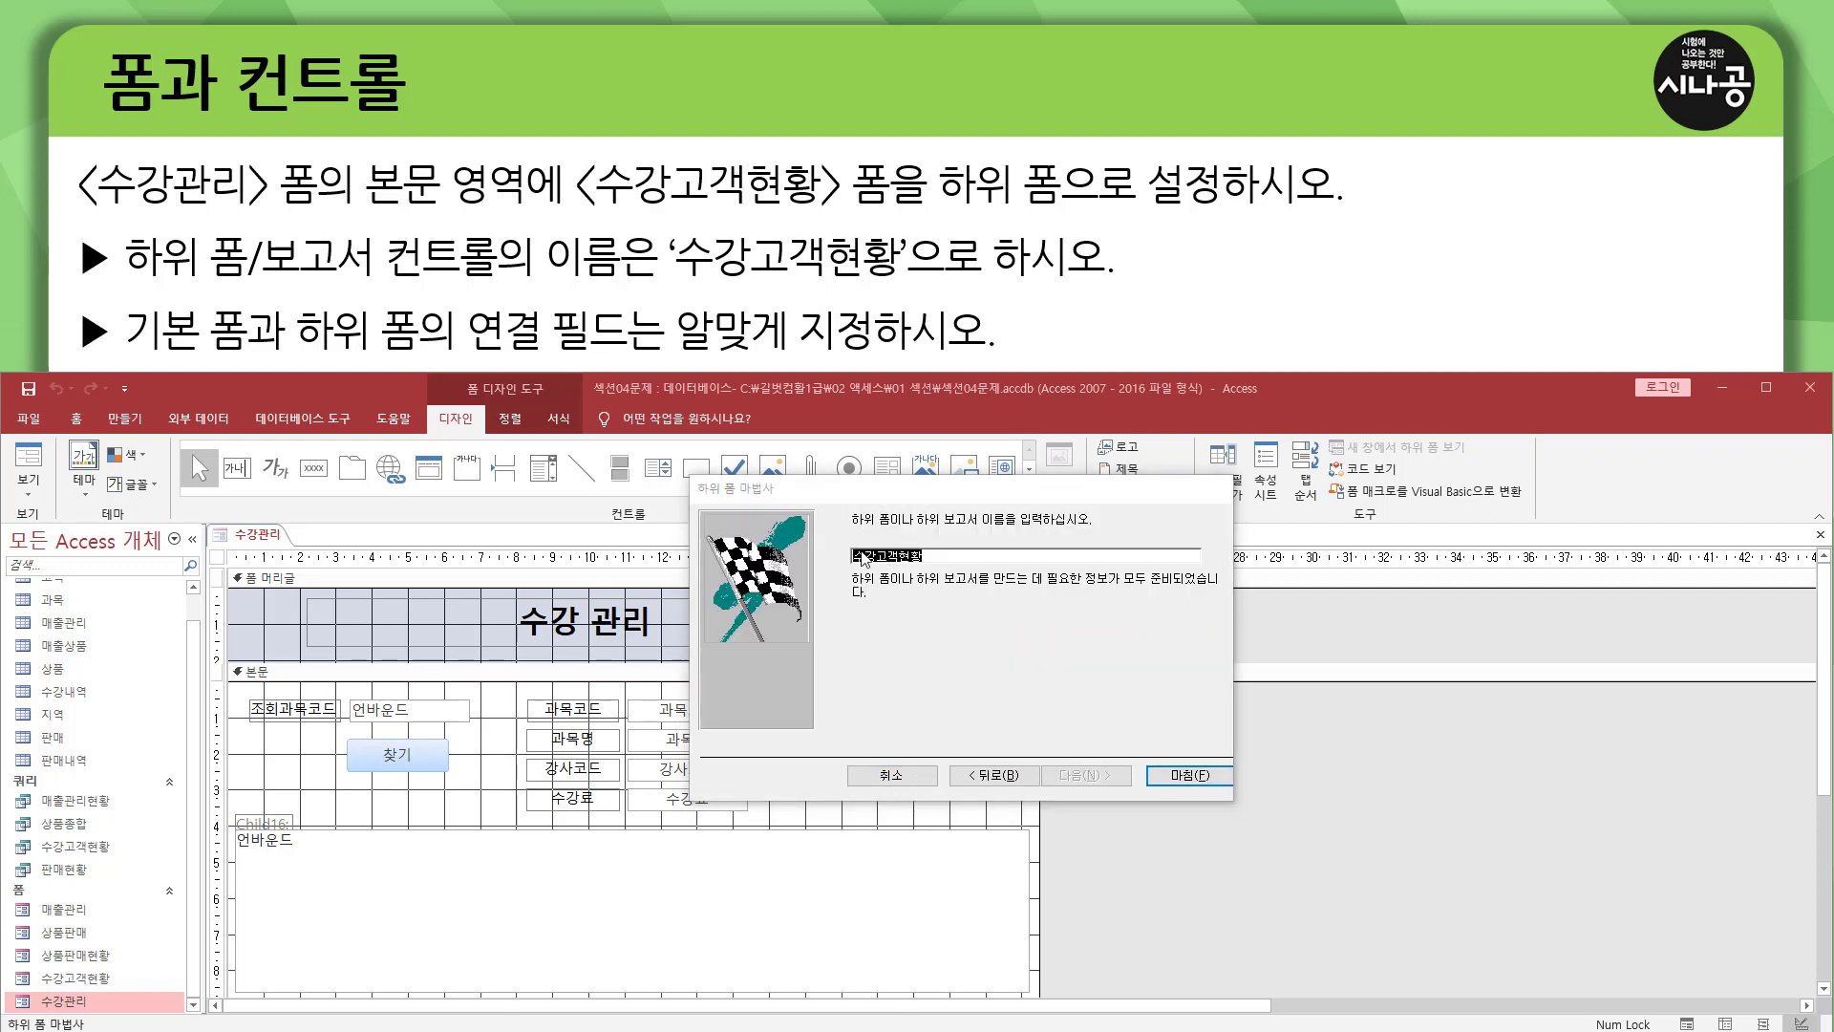
Accept 수강고객현황 as the subform's name and finish the subform wizard.
left_click_drag(849, 528, 1088, 537)
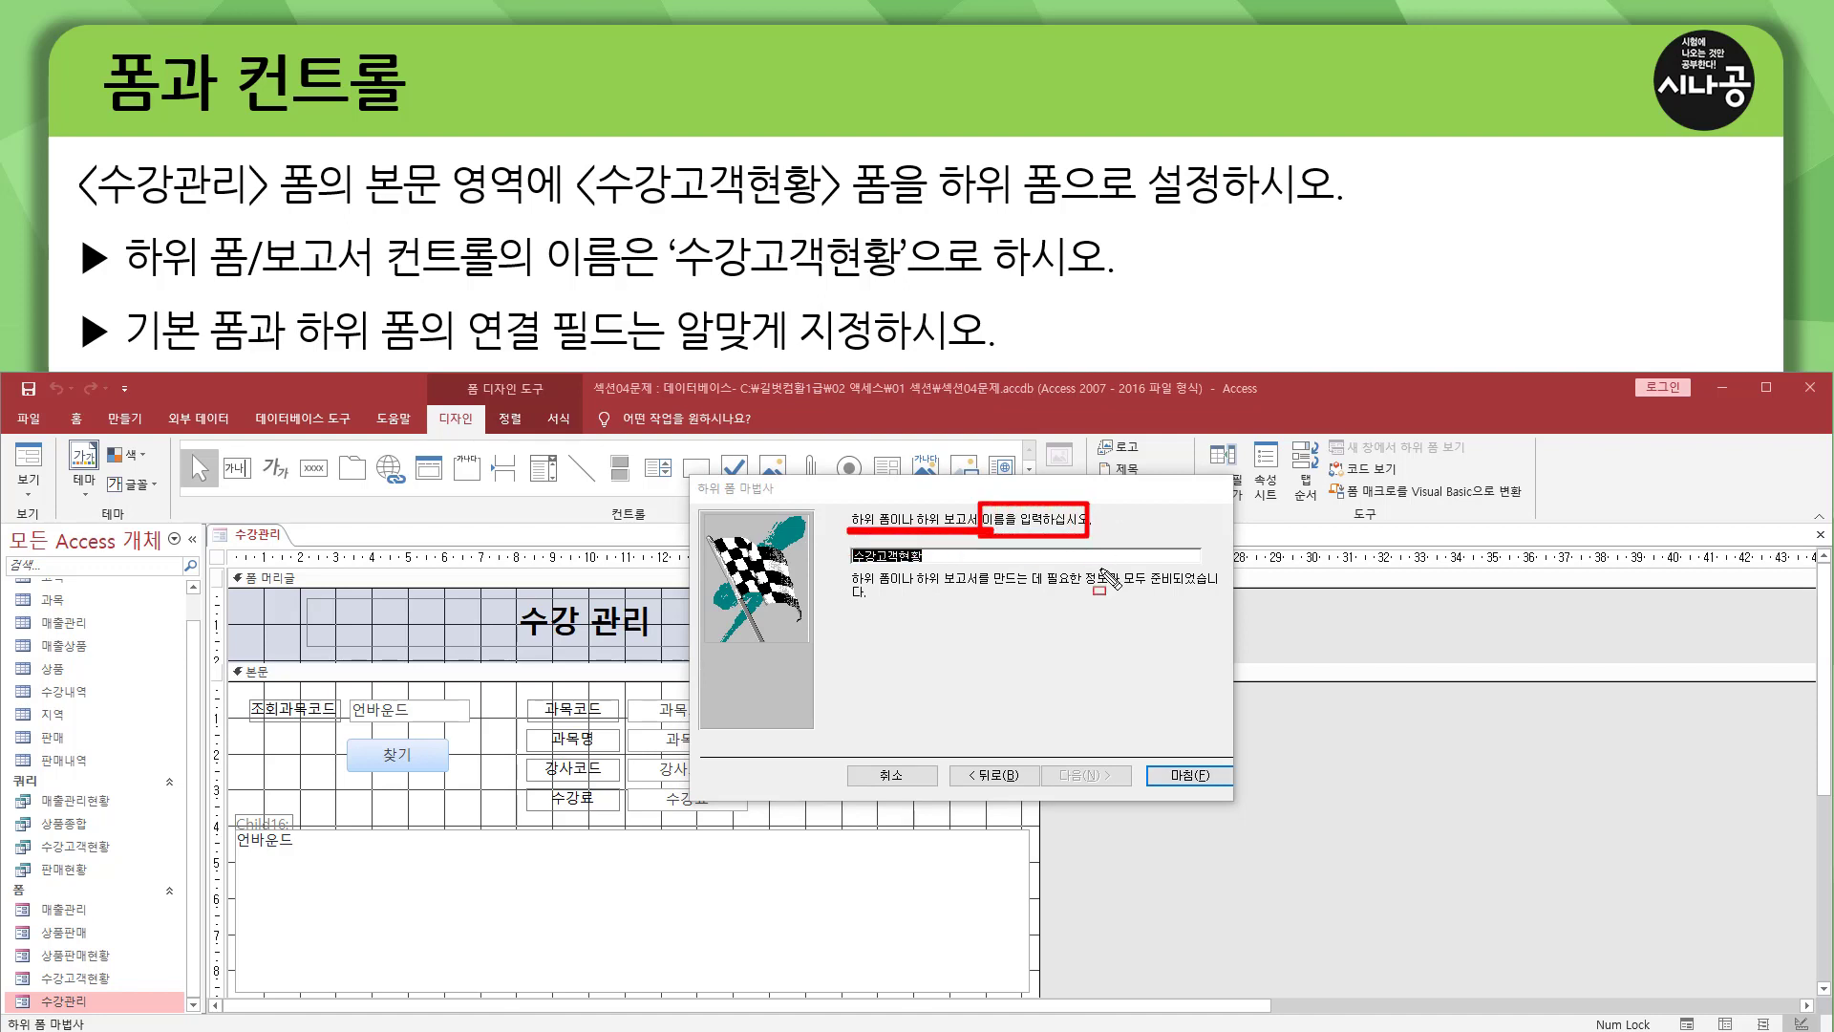
left_click_drag(674, 286, 902, 287)
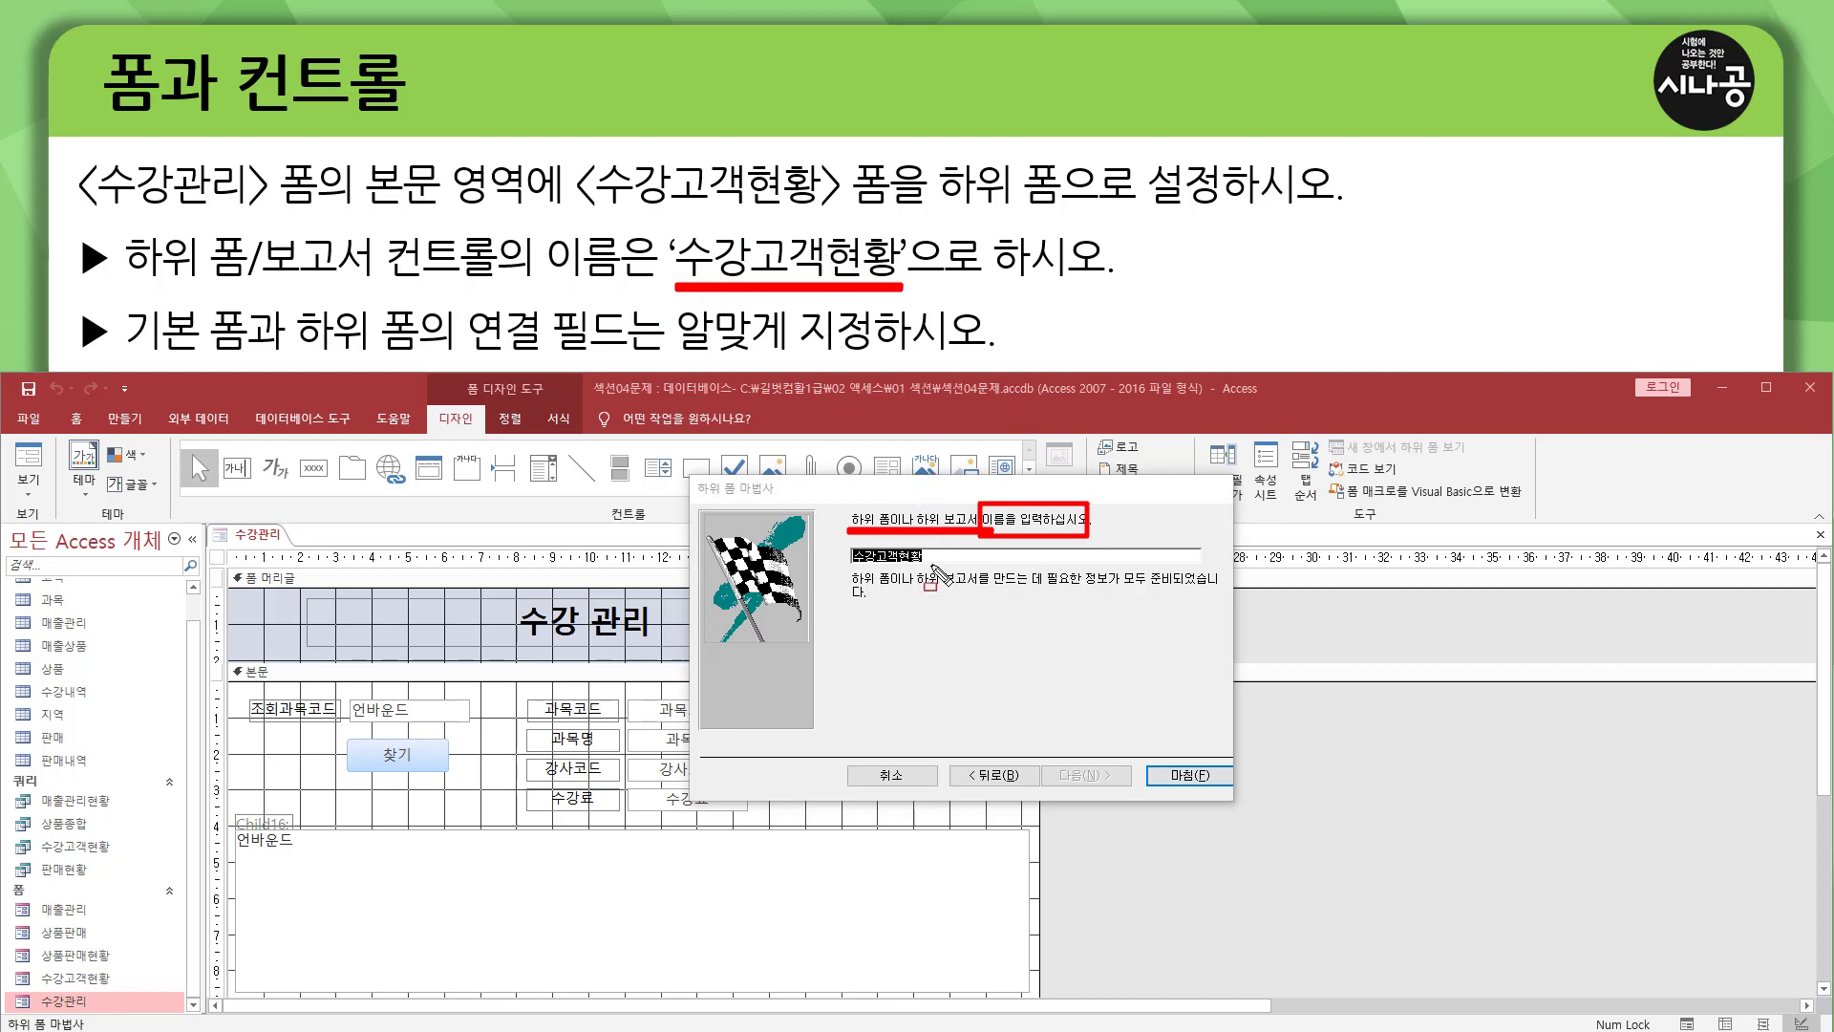
left_click_drag(848, 567, 961, 567)
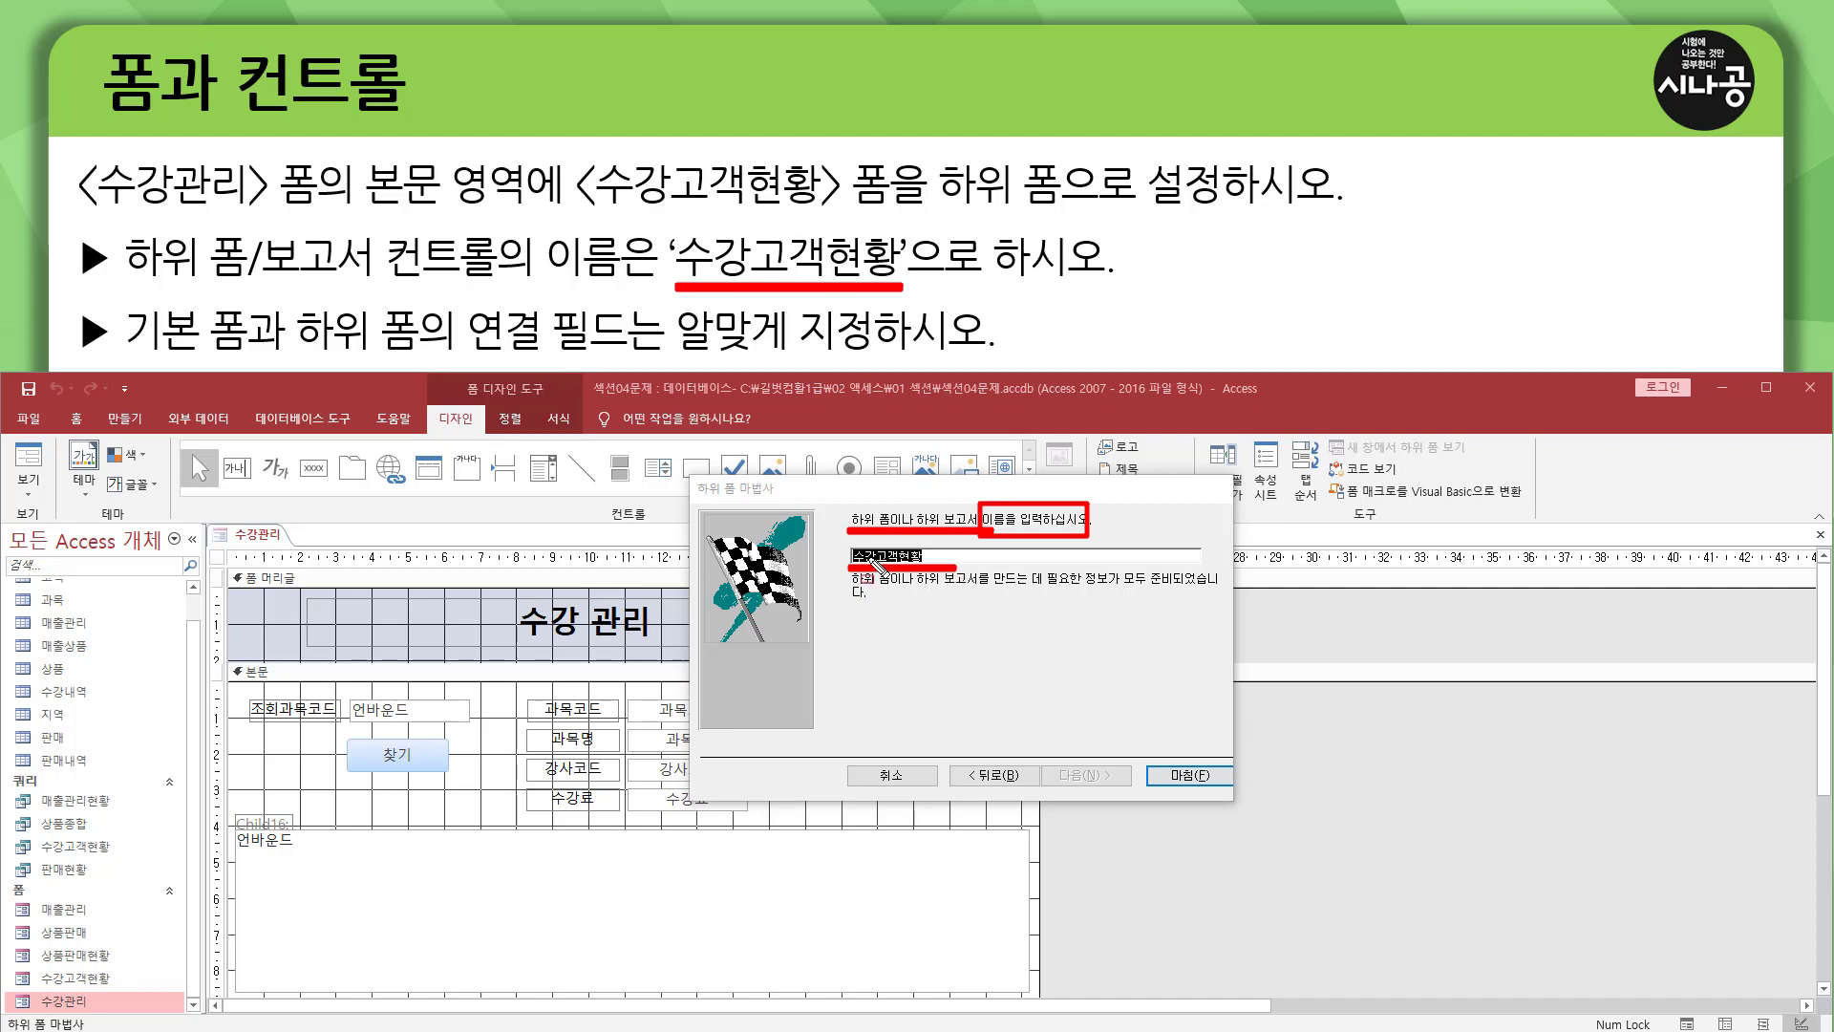
key("Escape")
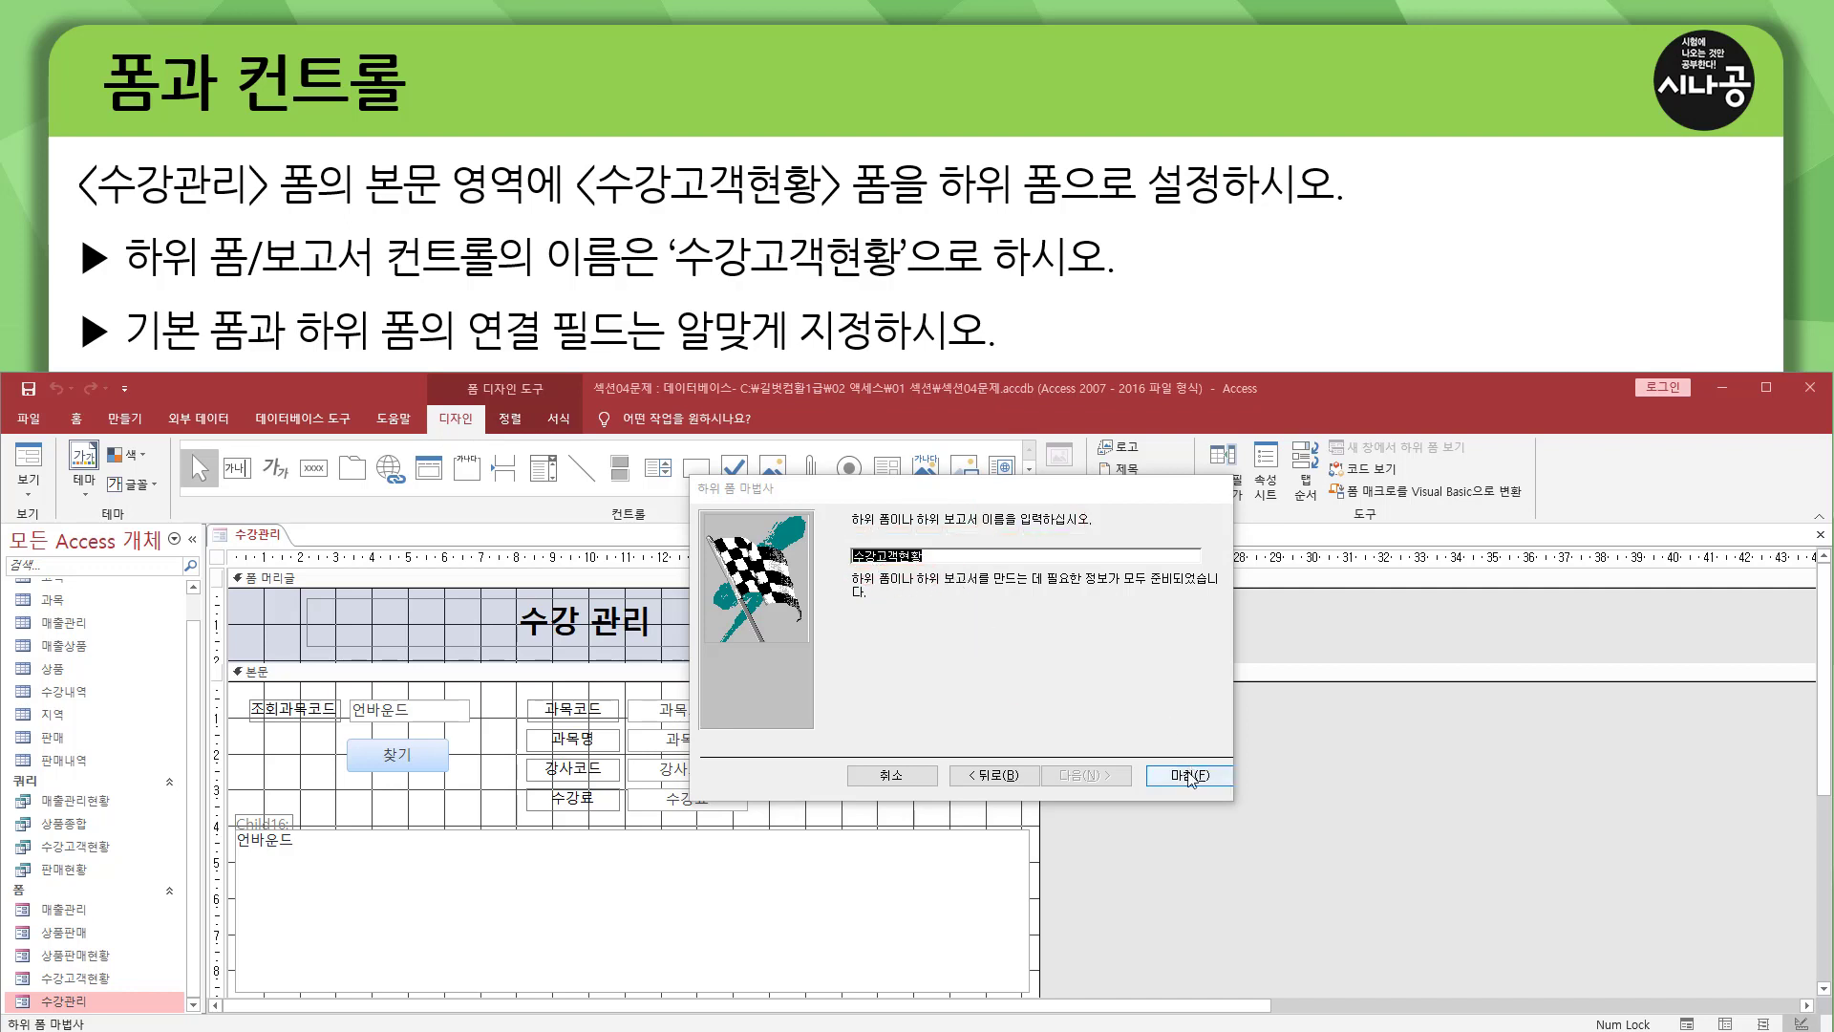
left_click(1186, 776)
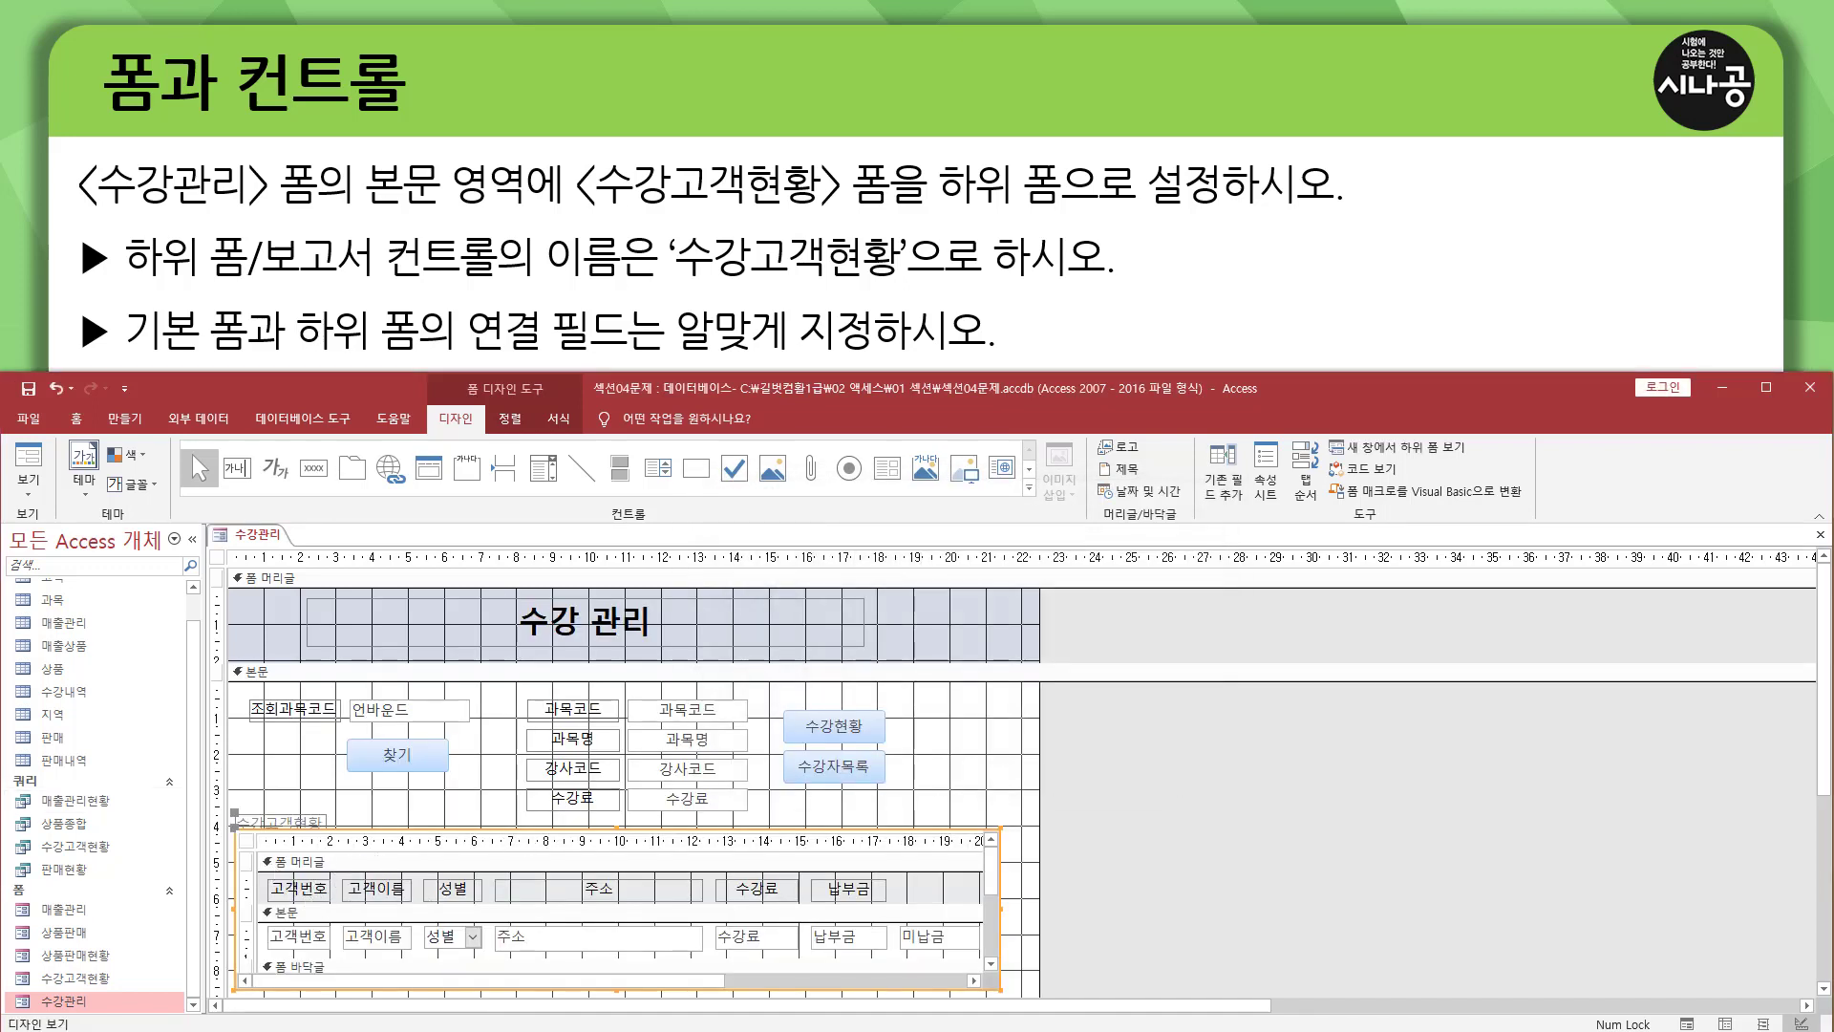
Show the 수강관리 form in form view and examine the embedded 수강고객현황 subform.
left_click(36, 462)
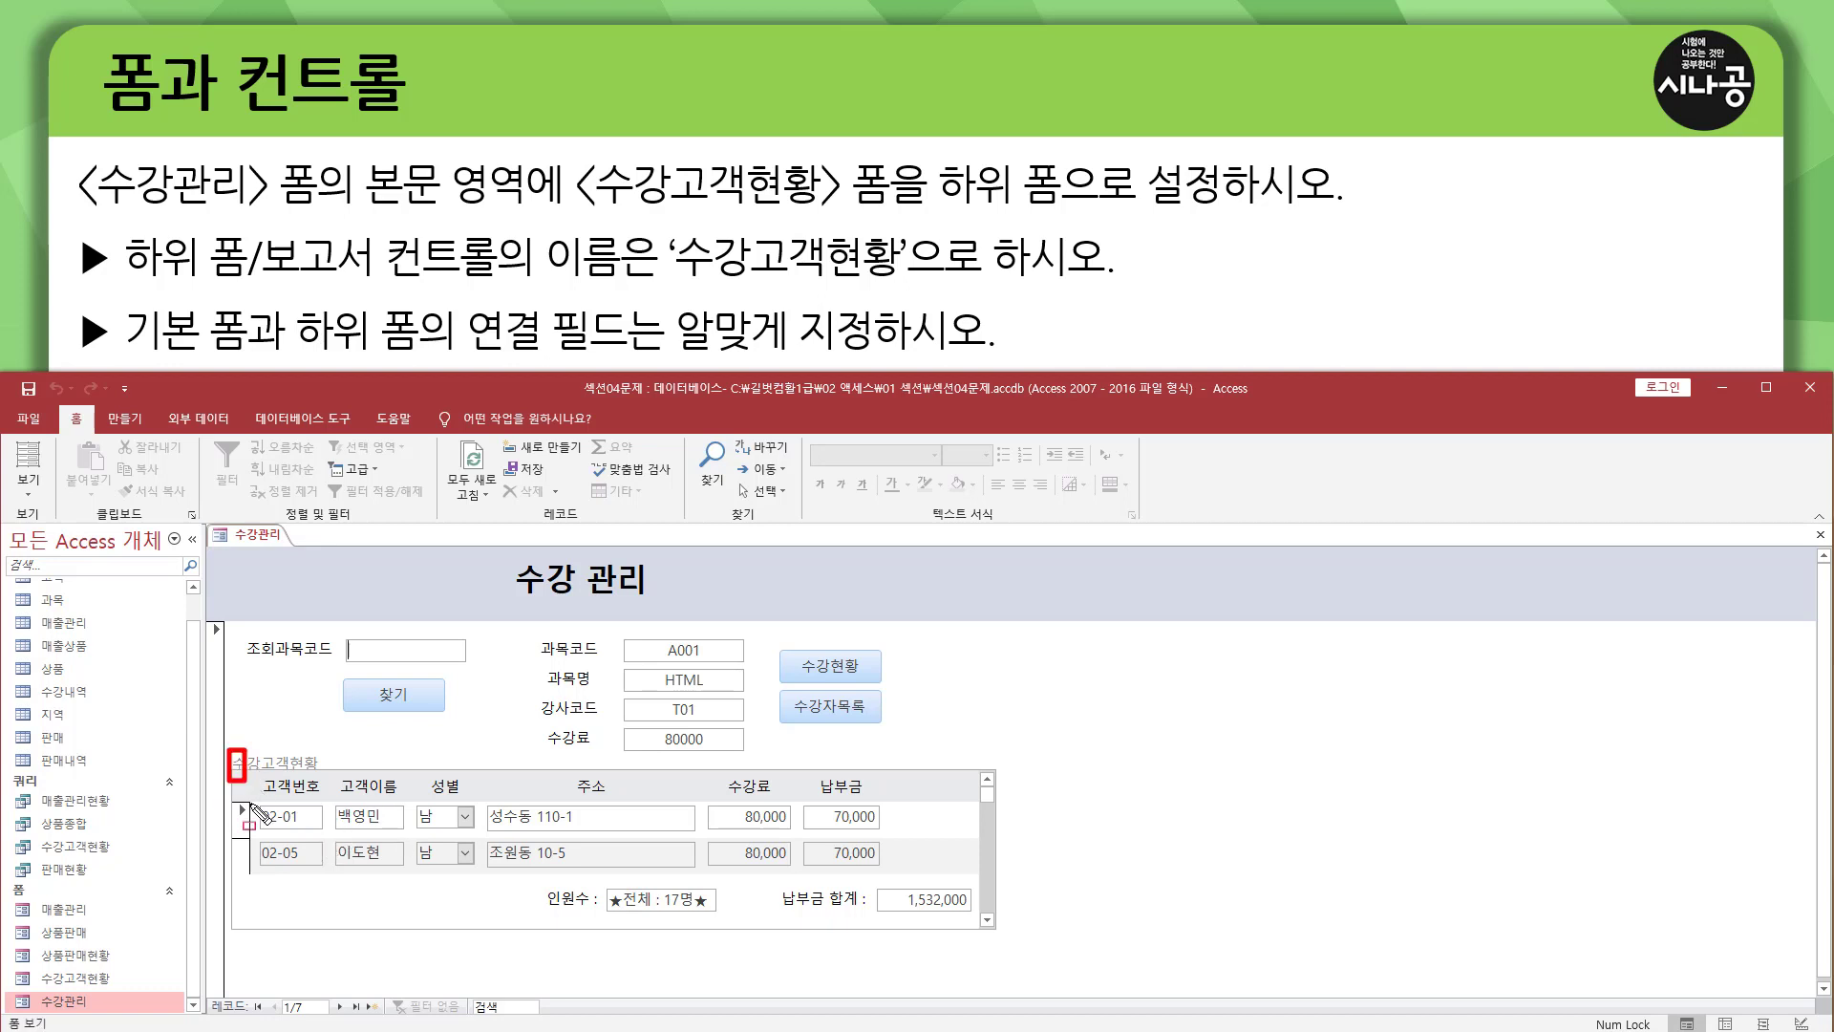
left_click_drag(229, 748, 1012, 946)
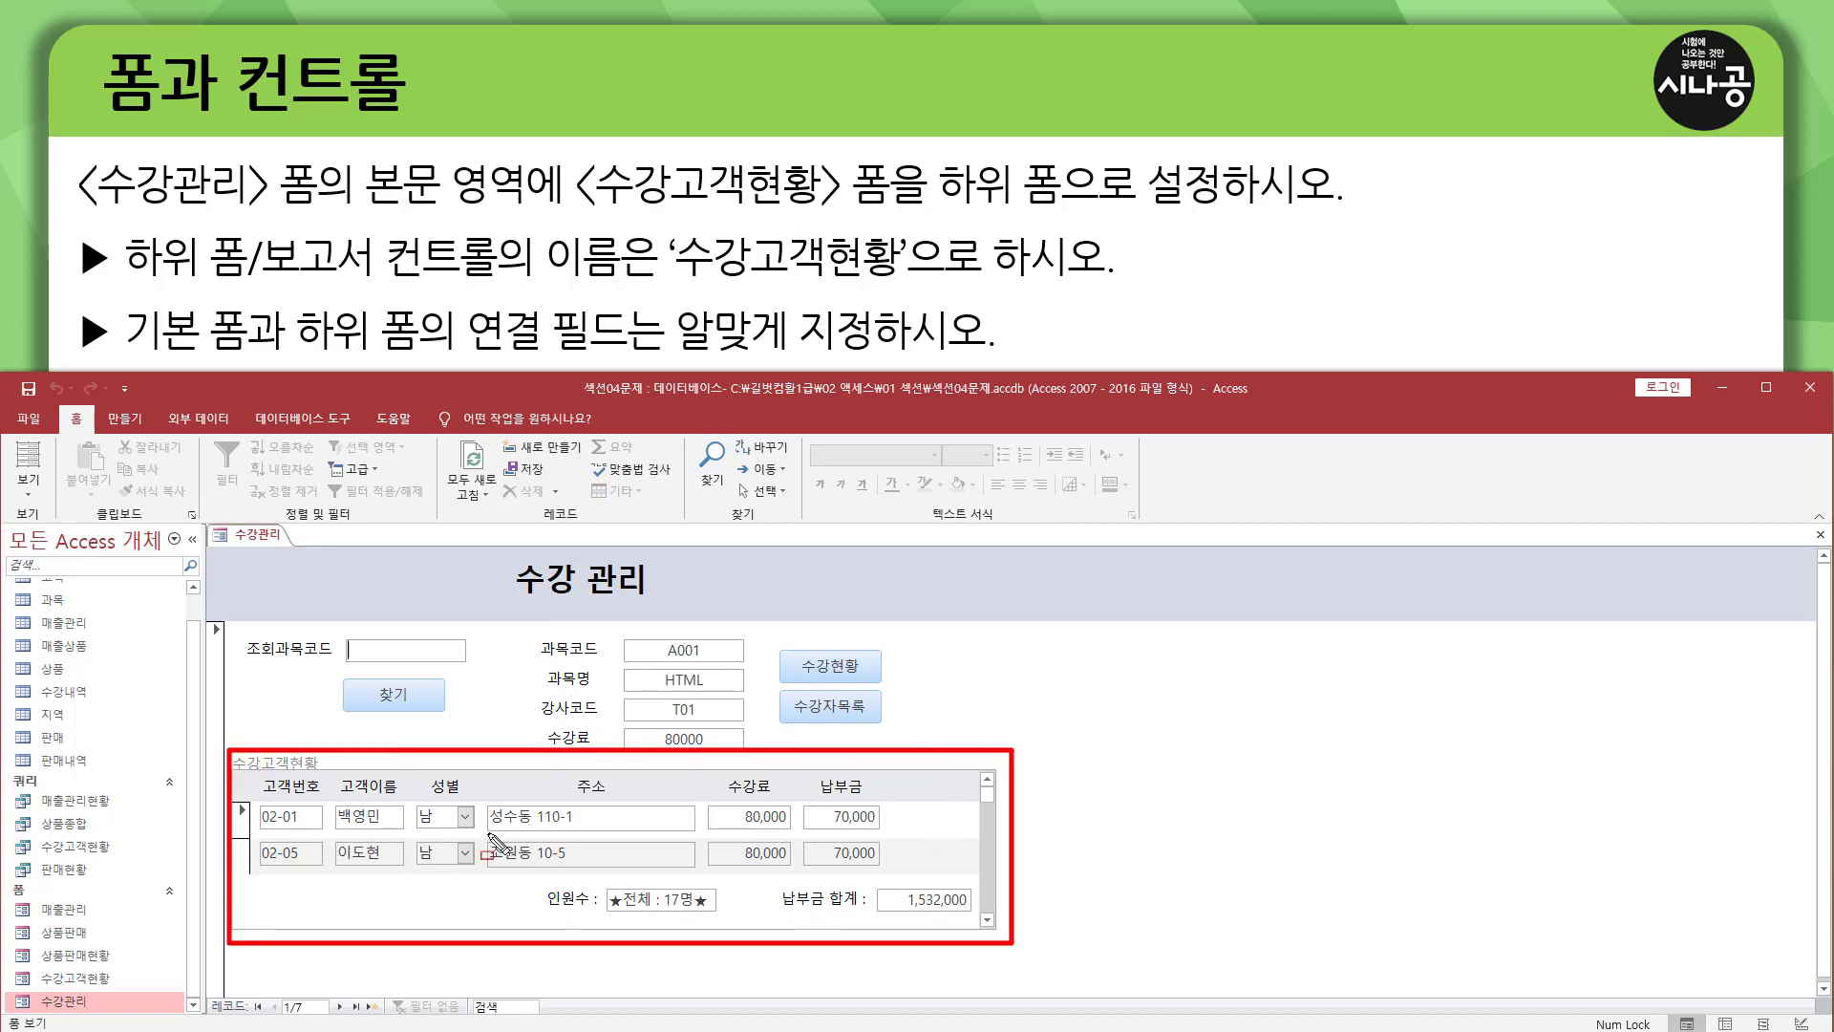